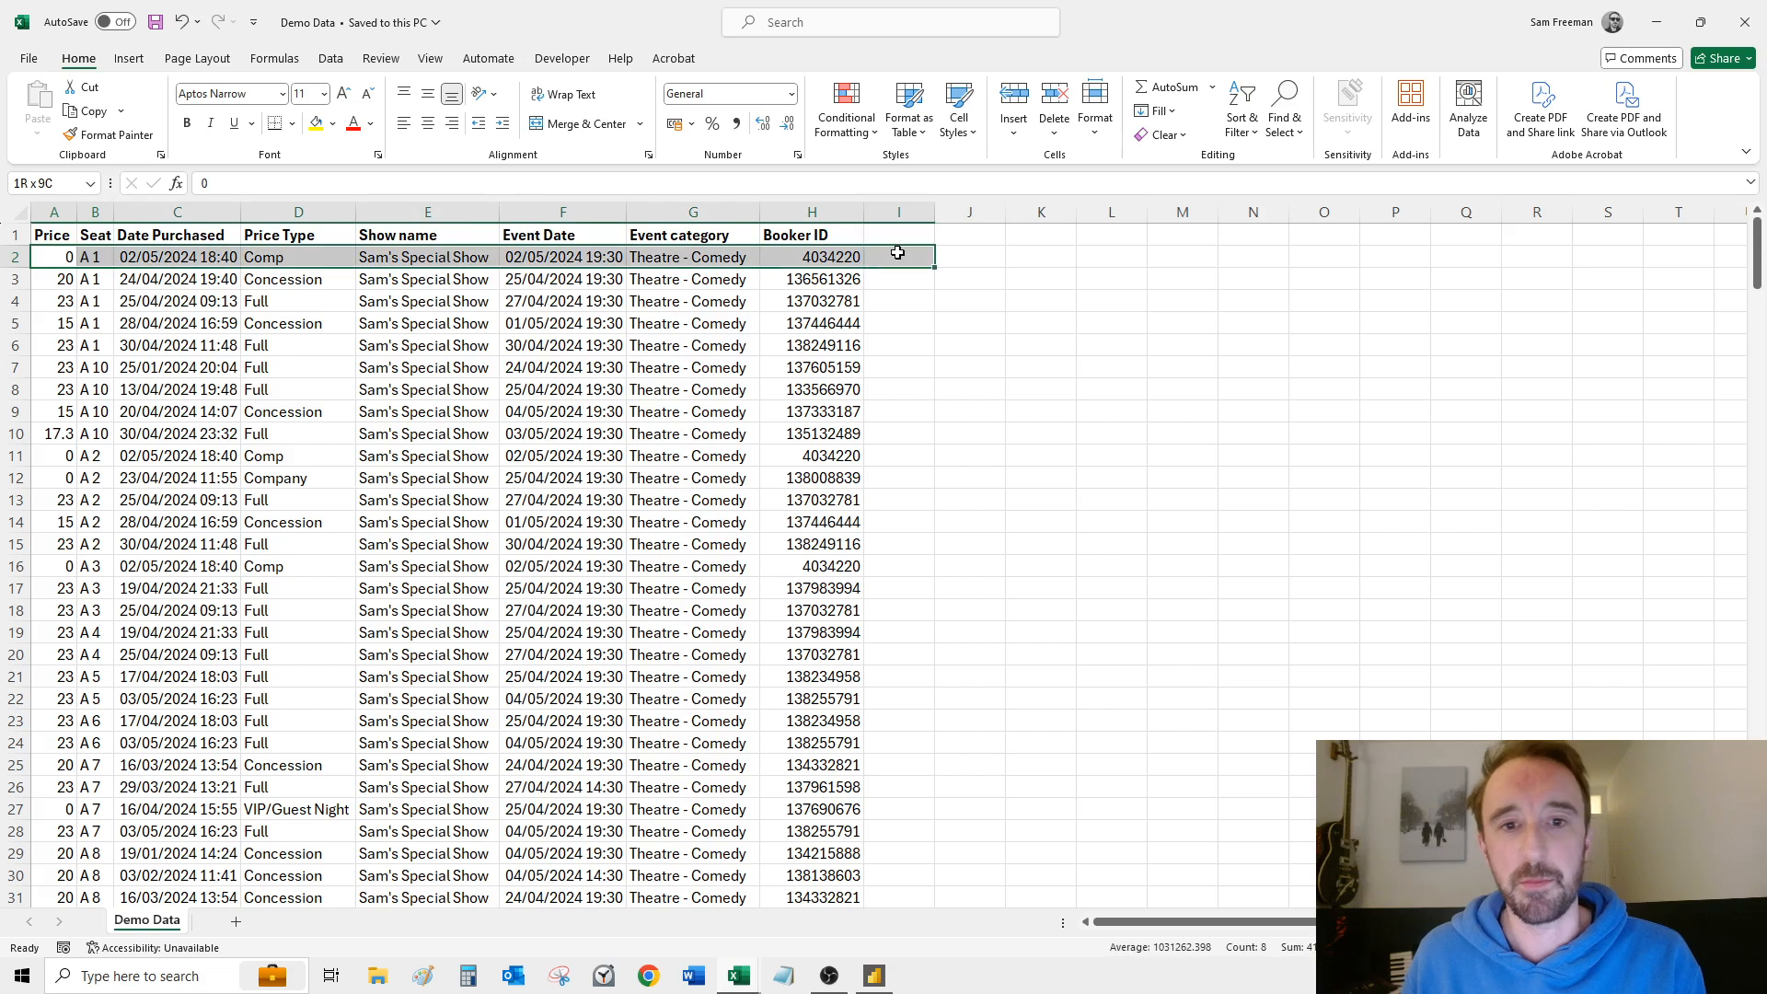
Step: Examine the Demo Data sheet's column headers and sample ticket rows to see how the sales data is structured
click(867, 258)
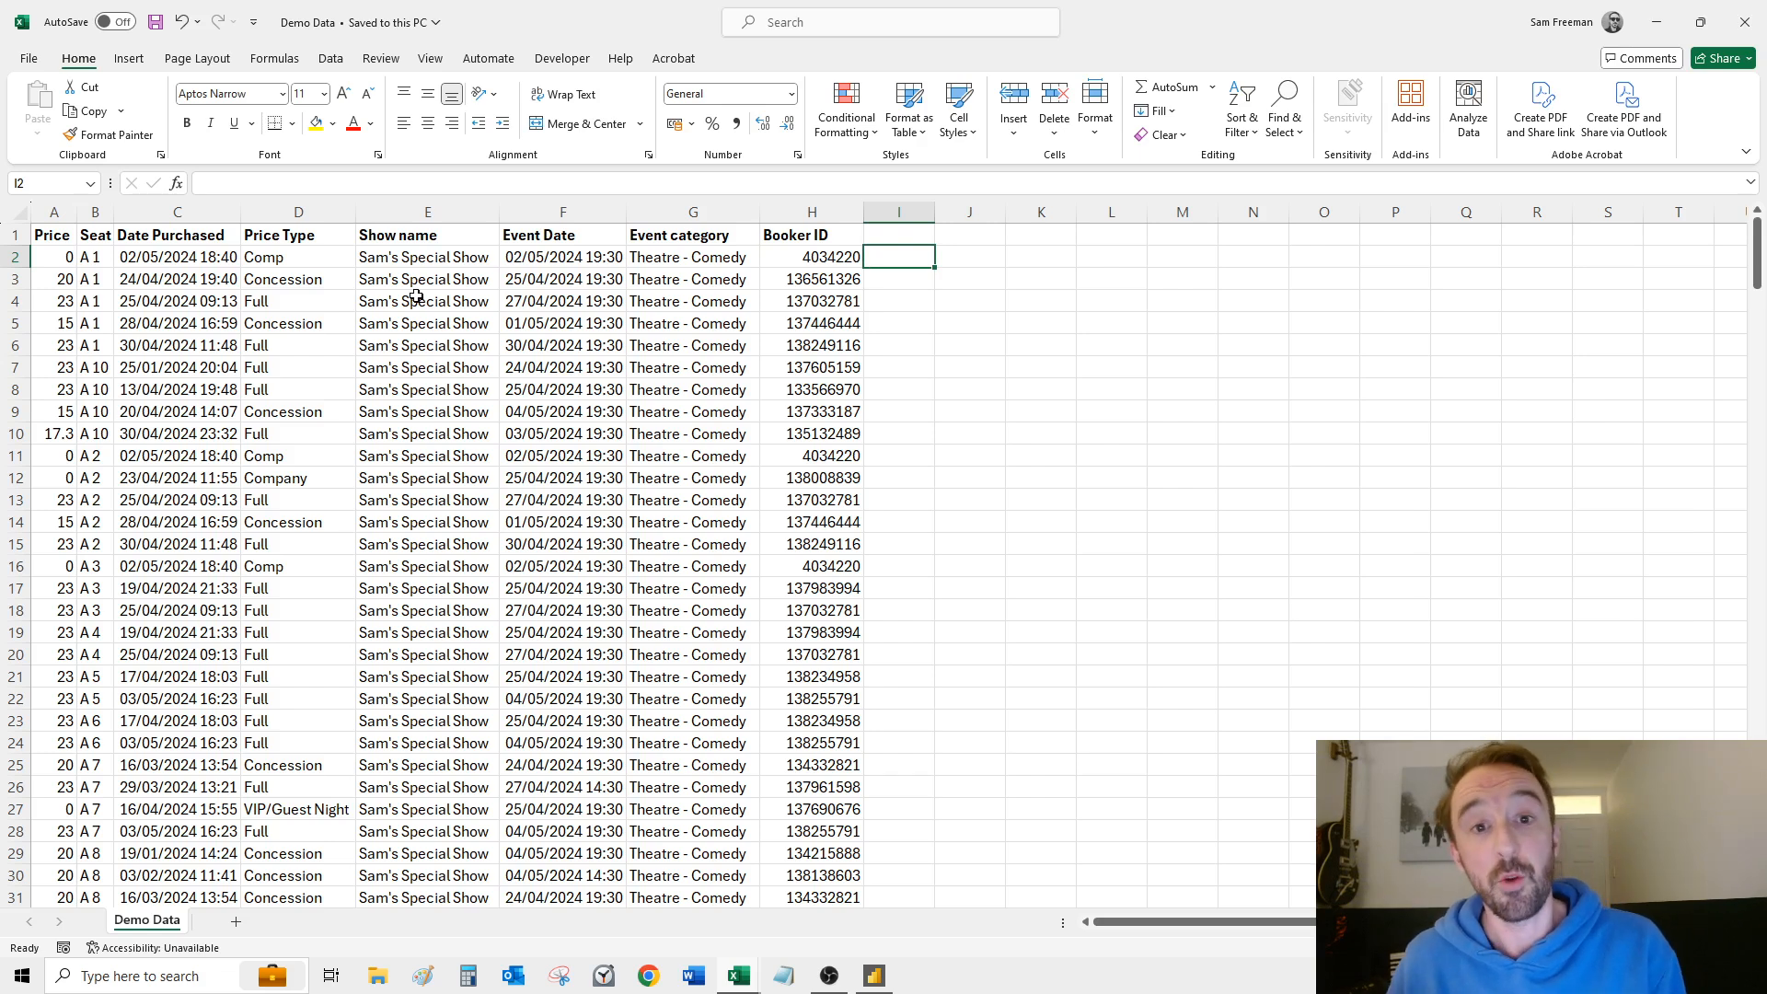
click(69, 233)
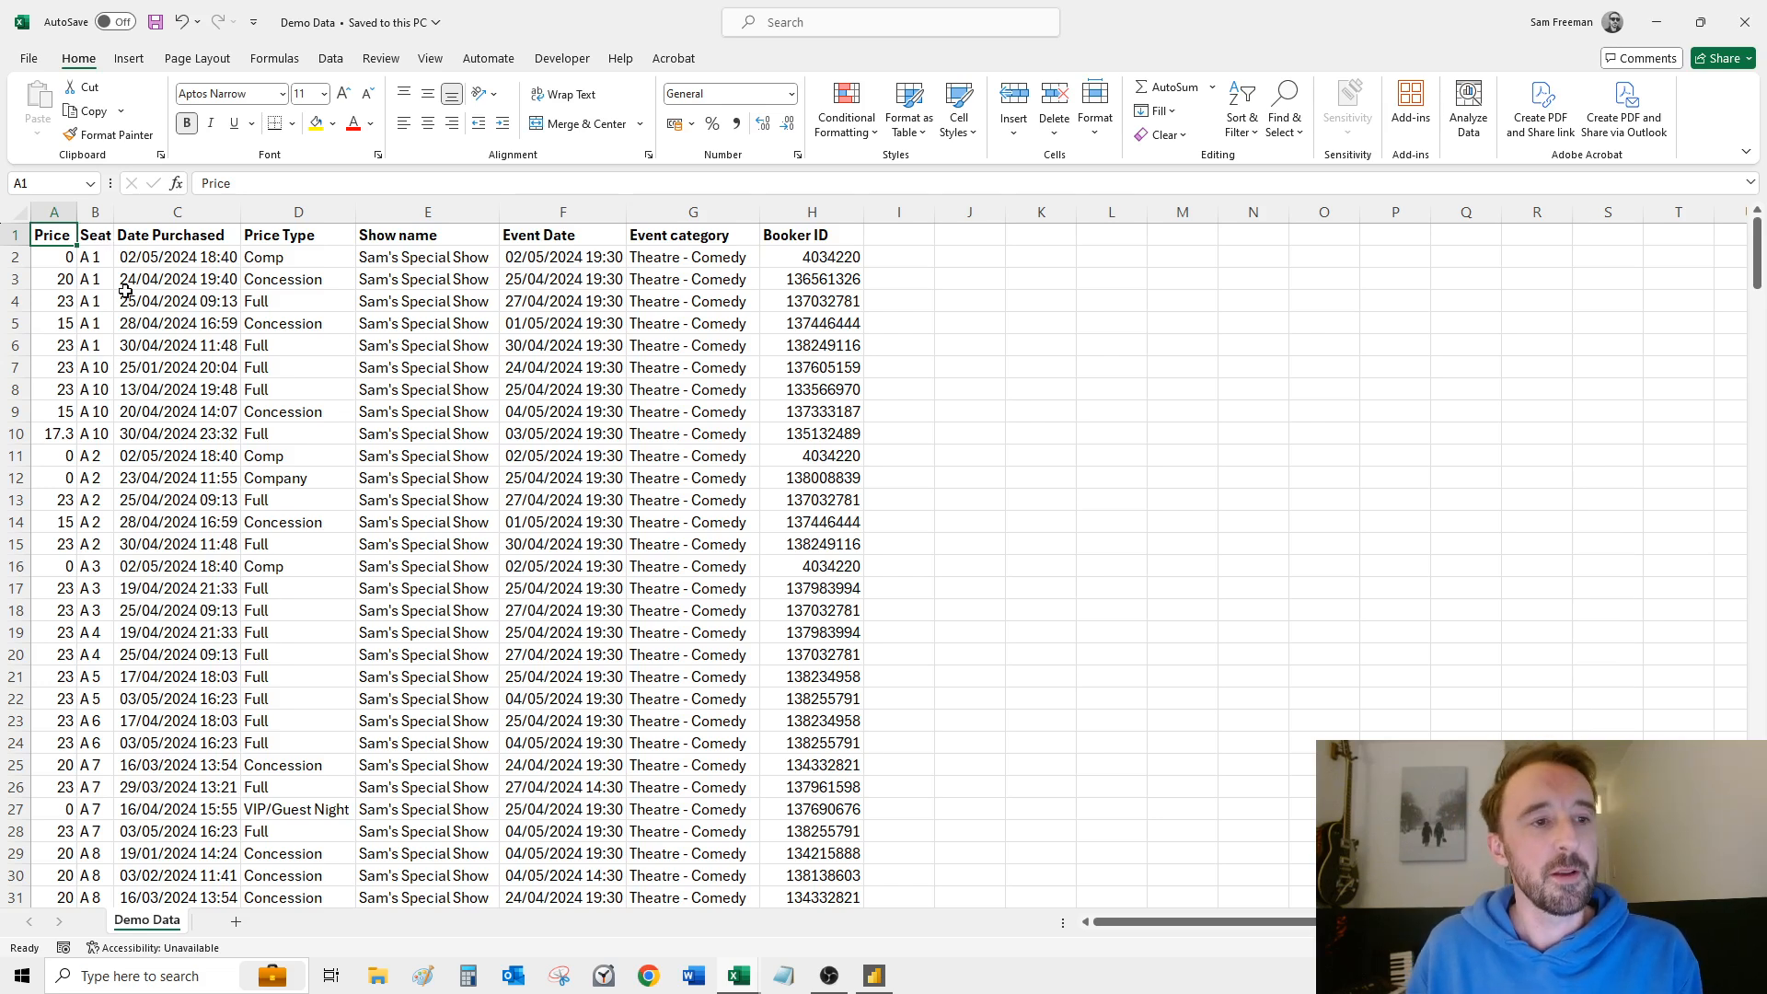
click(97, 236)
click(210, 238)
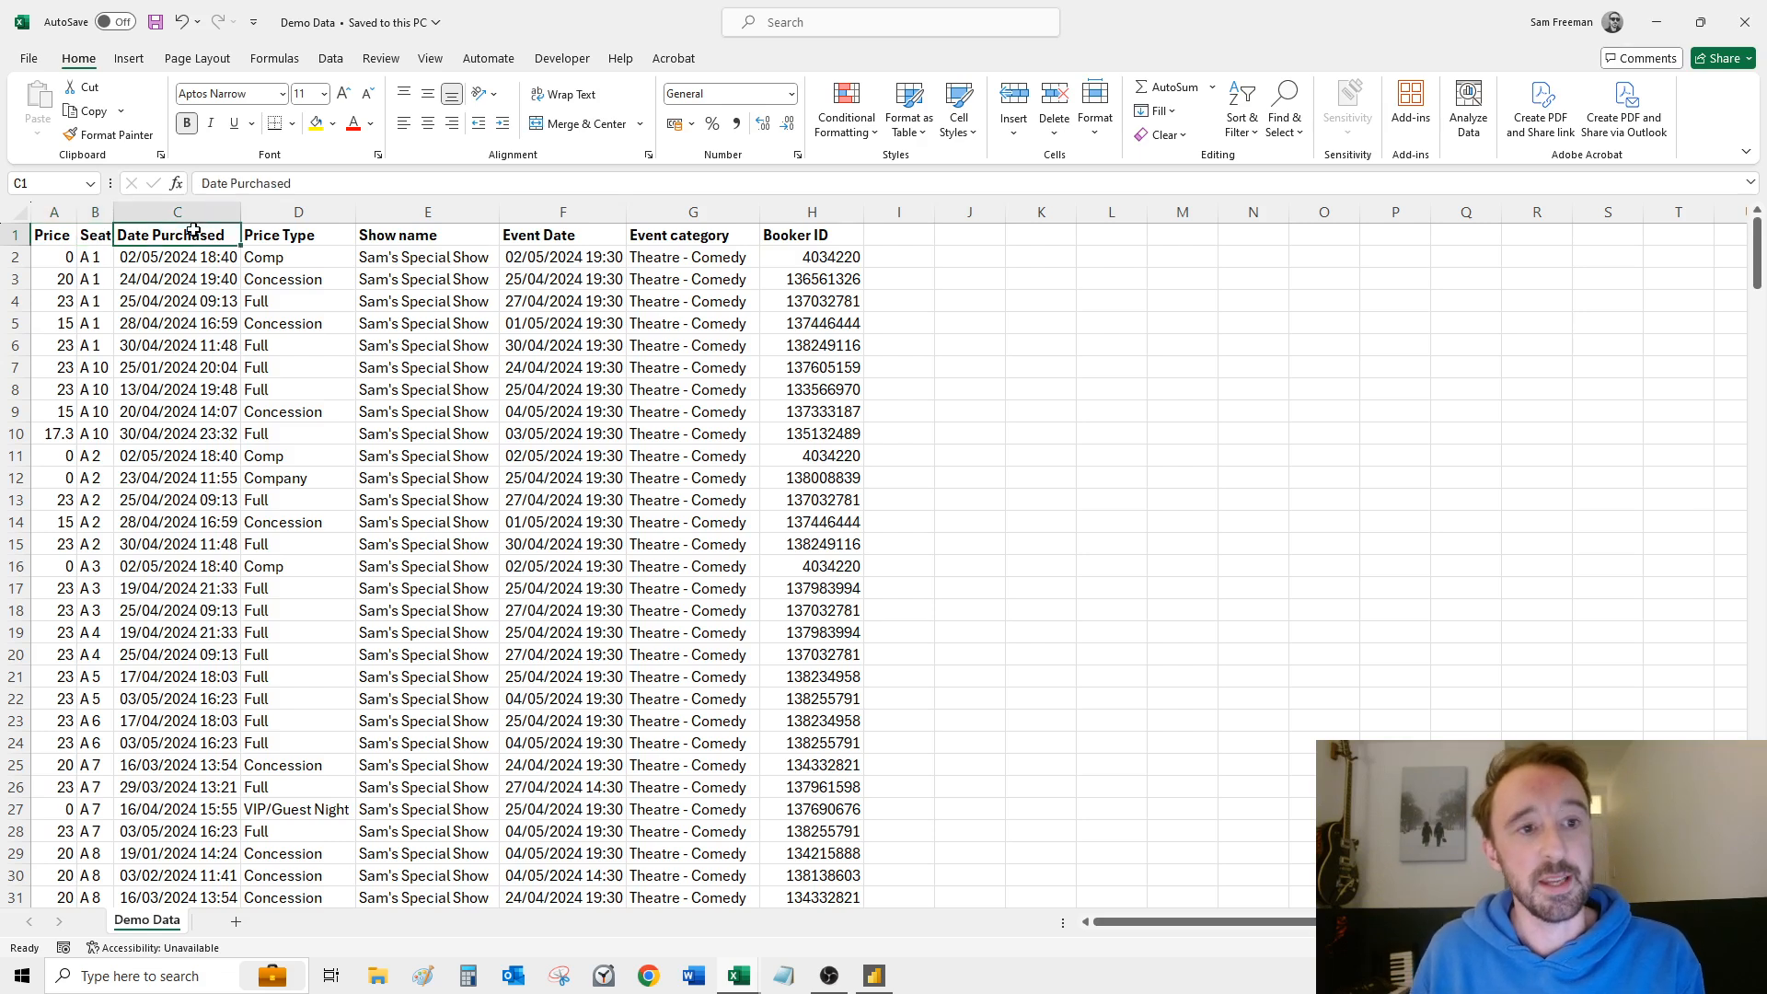
click(318, 238)
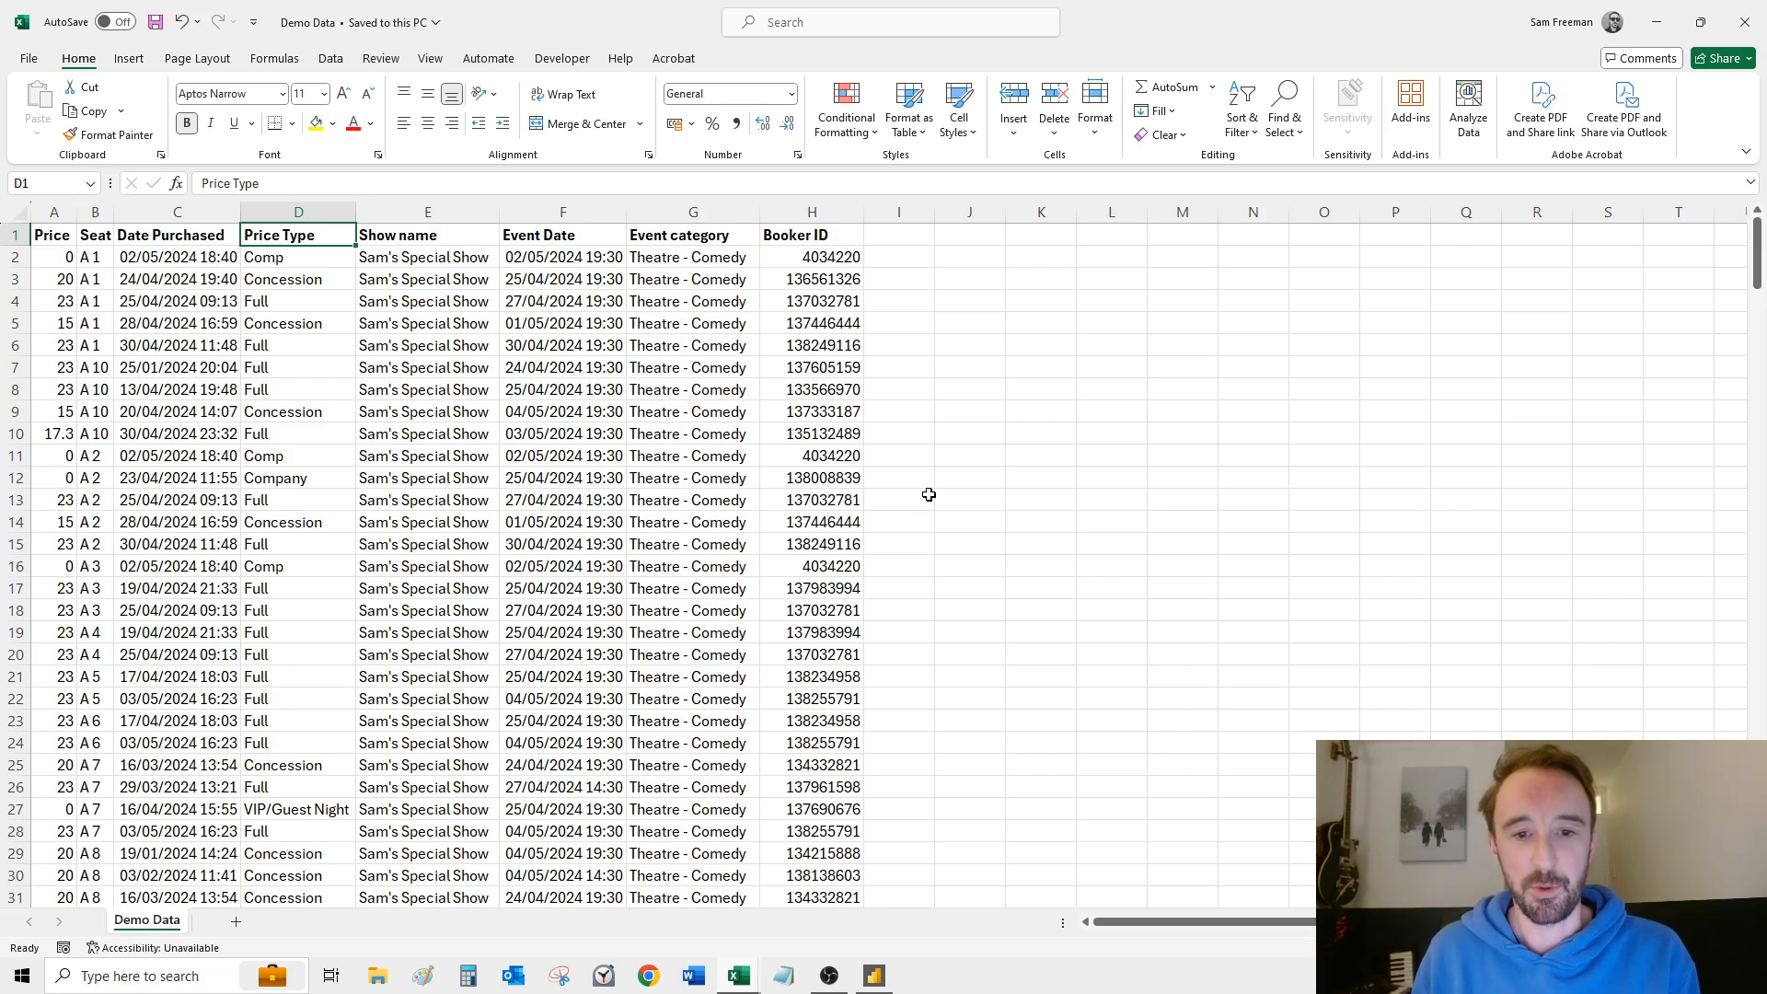
drag(859, 566, 41, 566)
drag(841, 457, 46, 458)
click(948, 416)
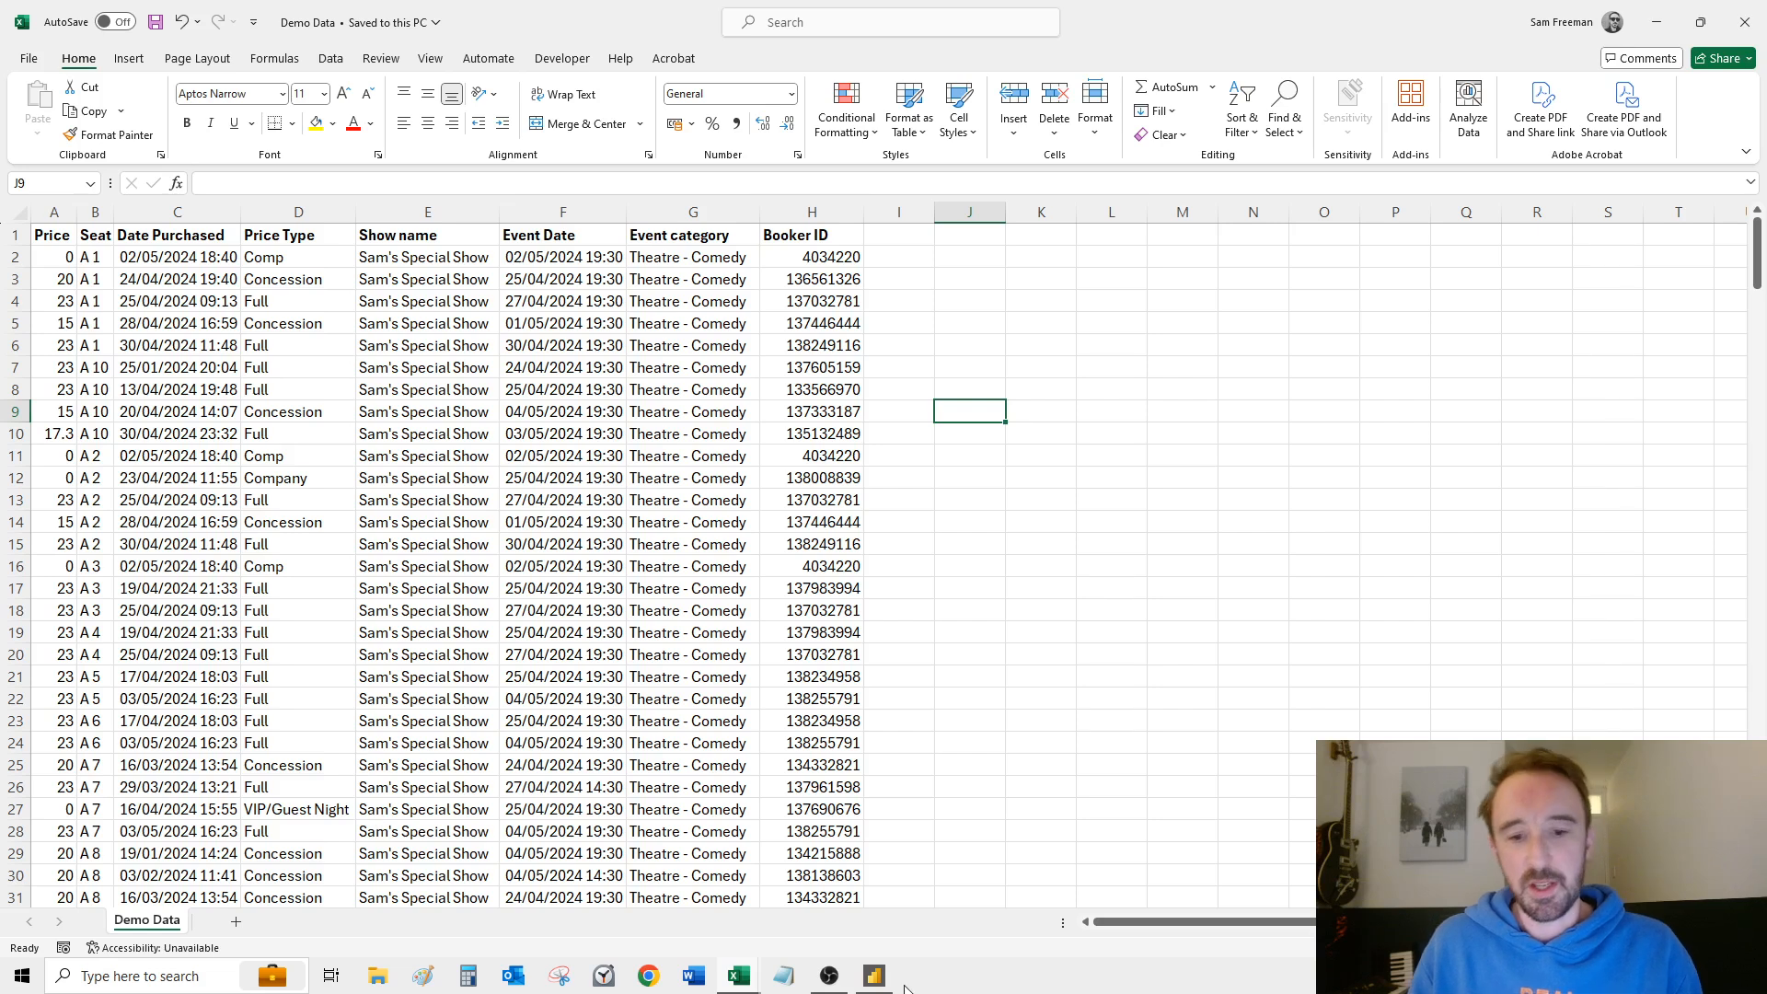
Step: Switch to Power BI Desktop, start a blank report and discard the unopened auto-recovered files
click(872, 982)
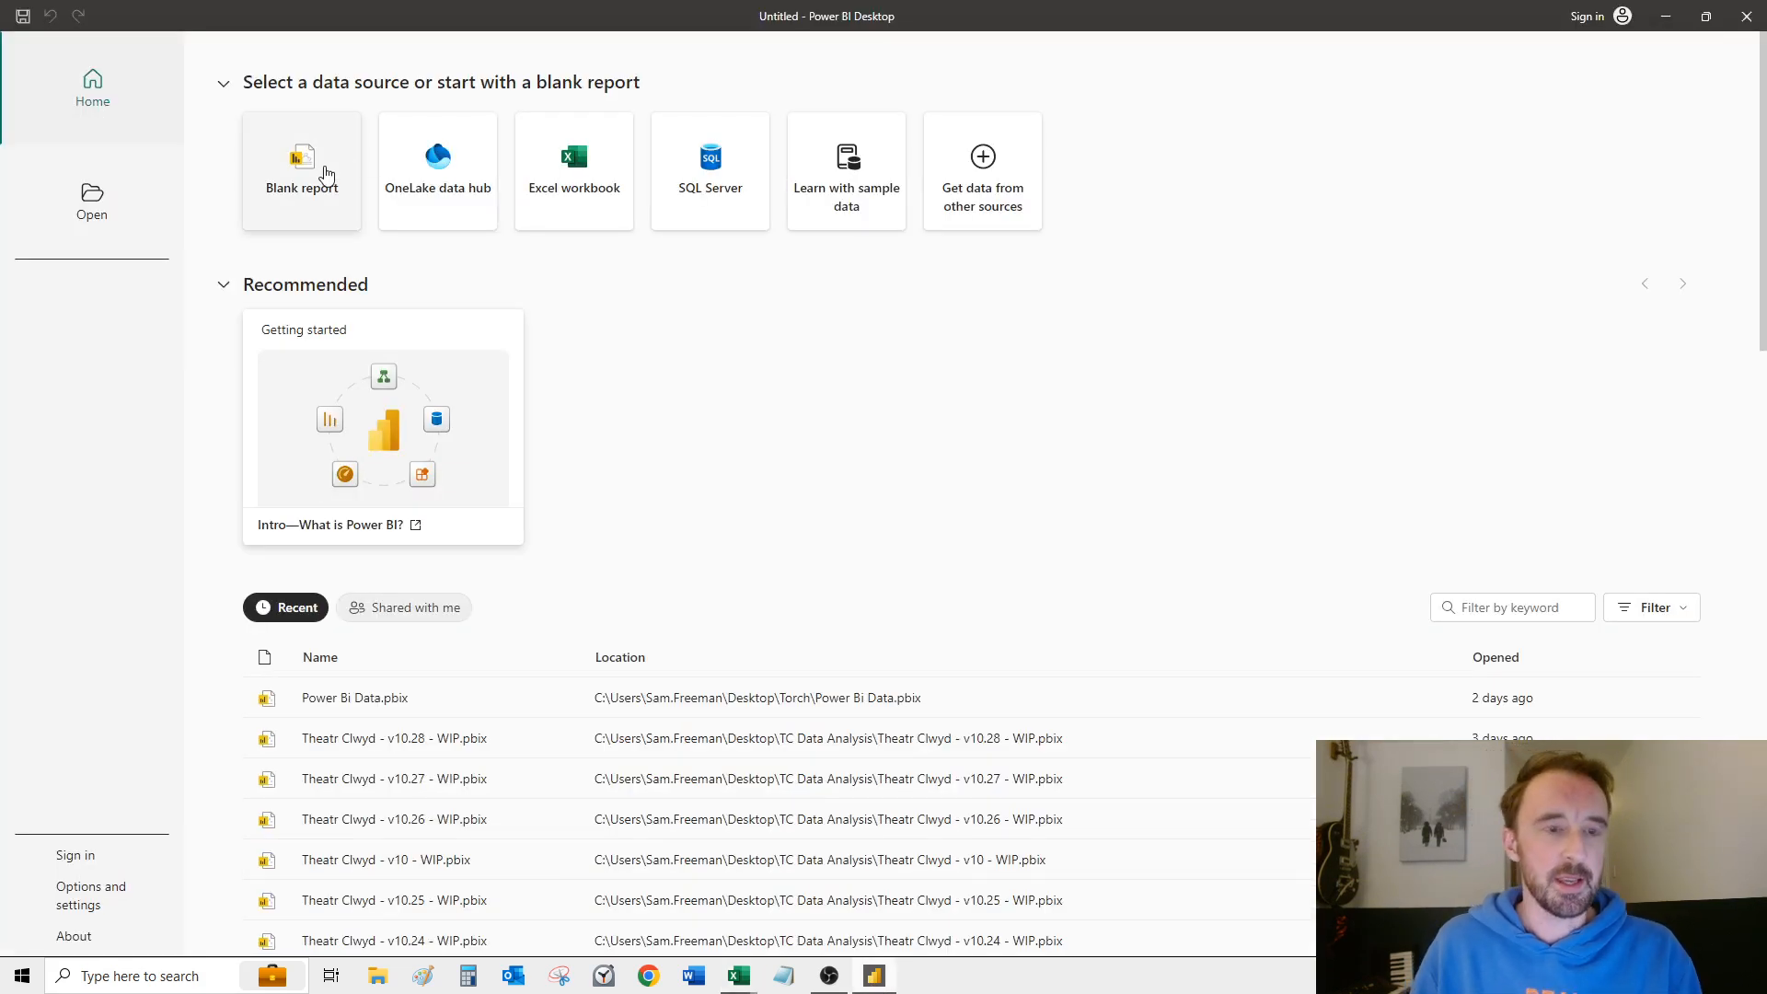
click(327, 175)
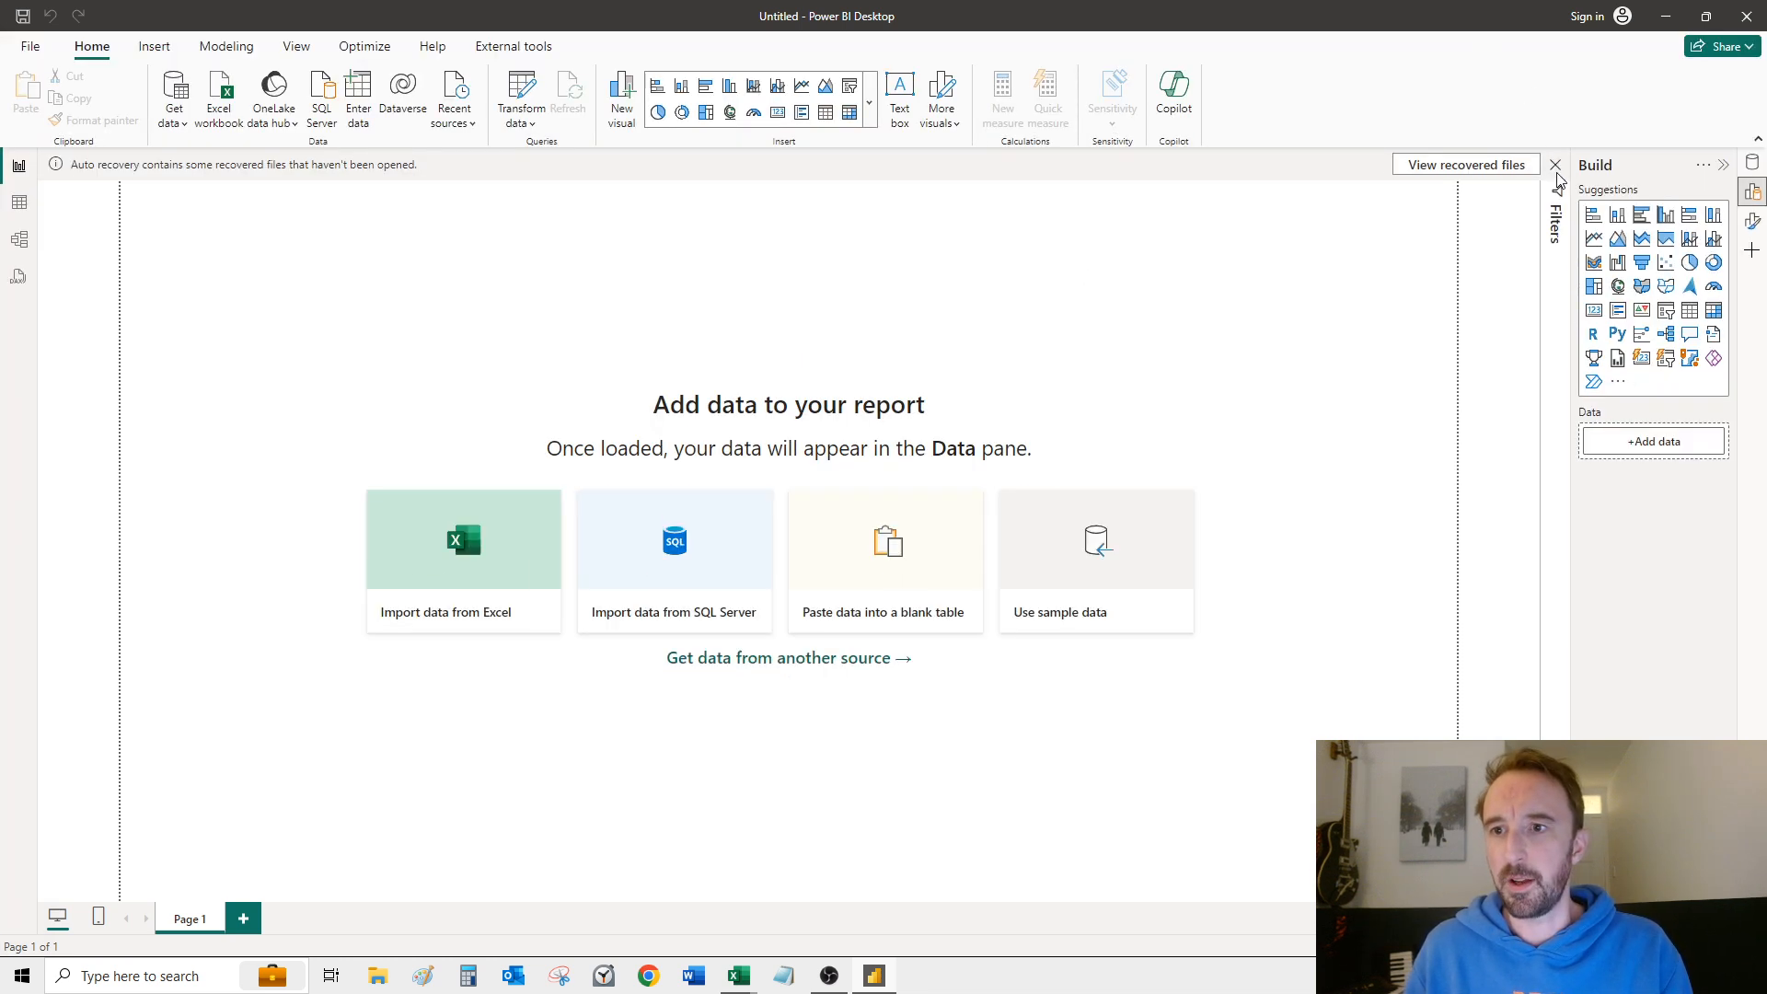
click(1555, 166)
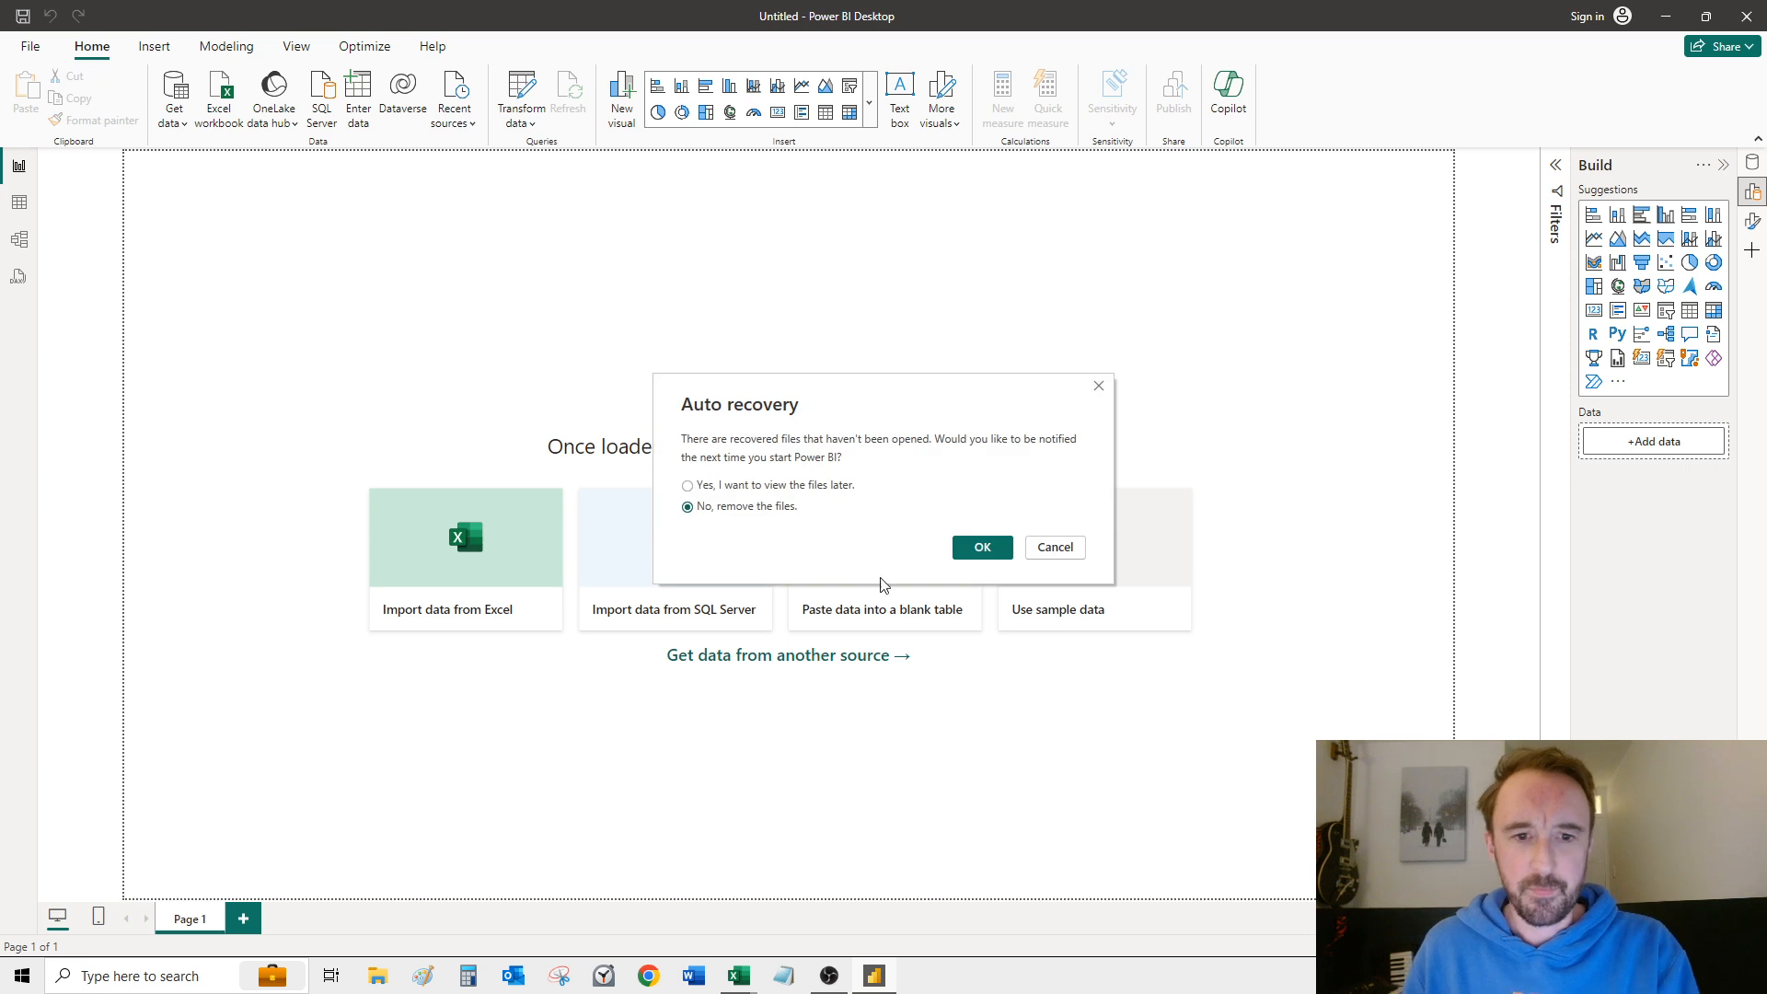
click(982, 547)
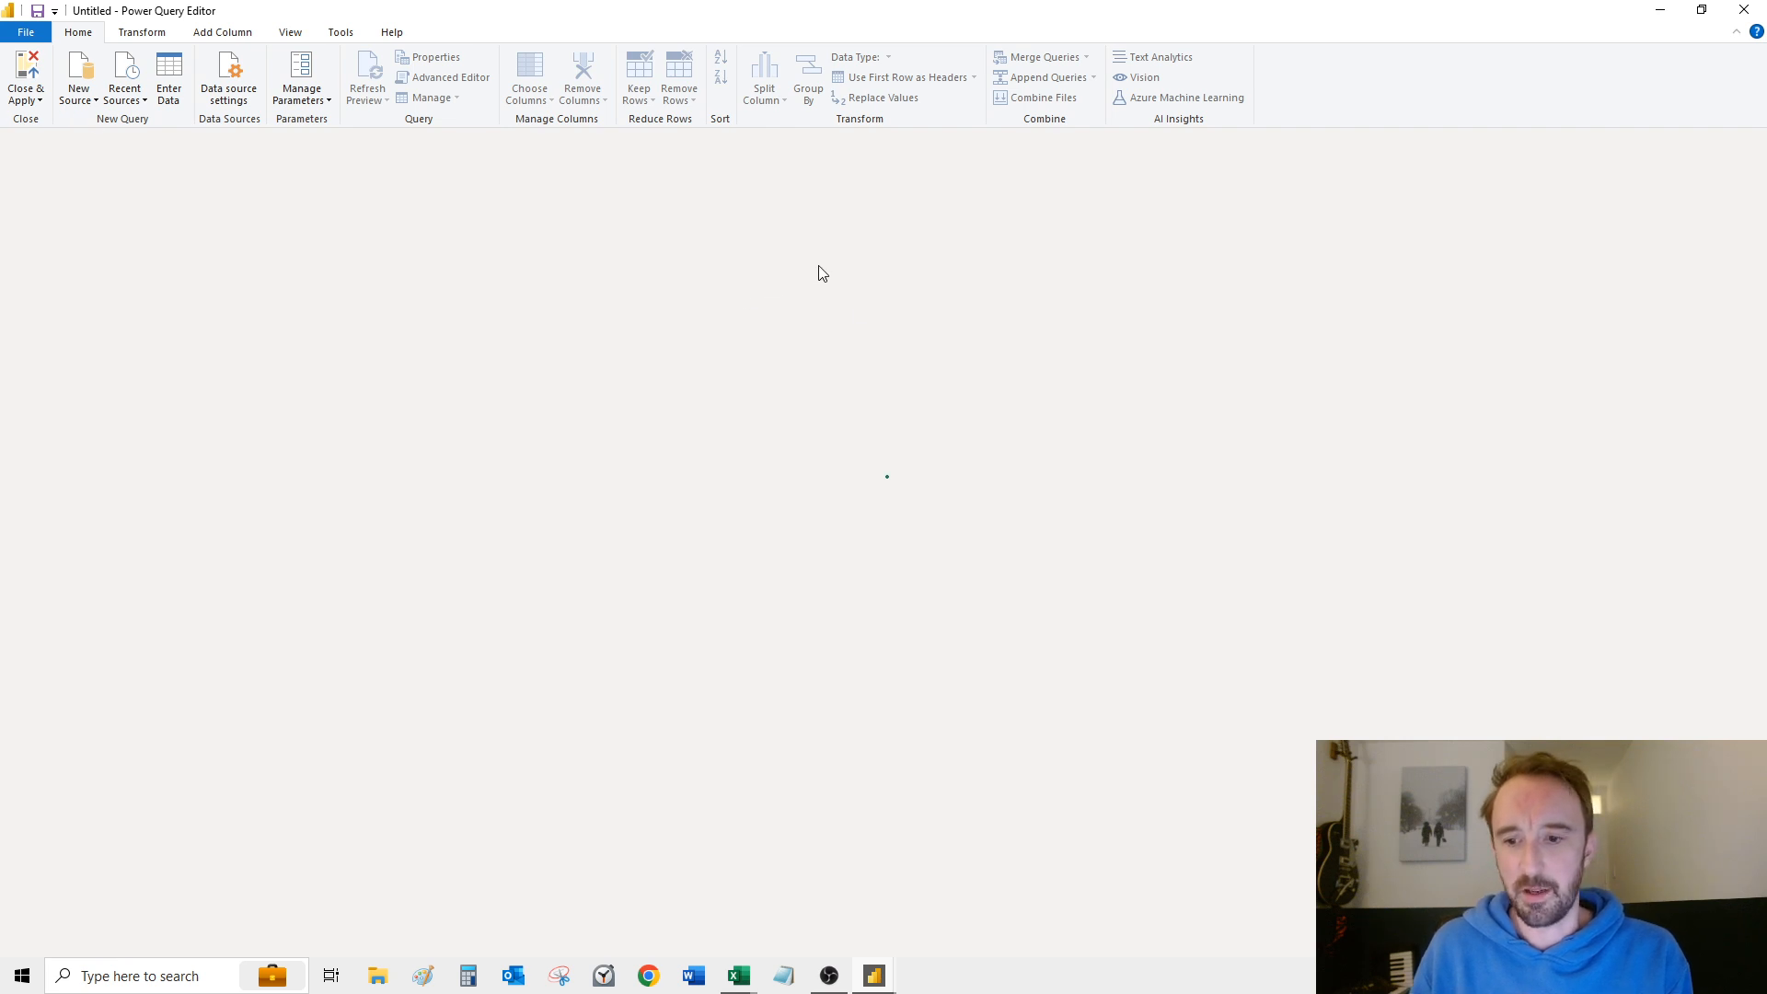
Step: Import the Demo Data CSV file from the Desktop as a new query source and apply the pending changes to the report
click(89, 101)
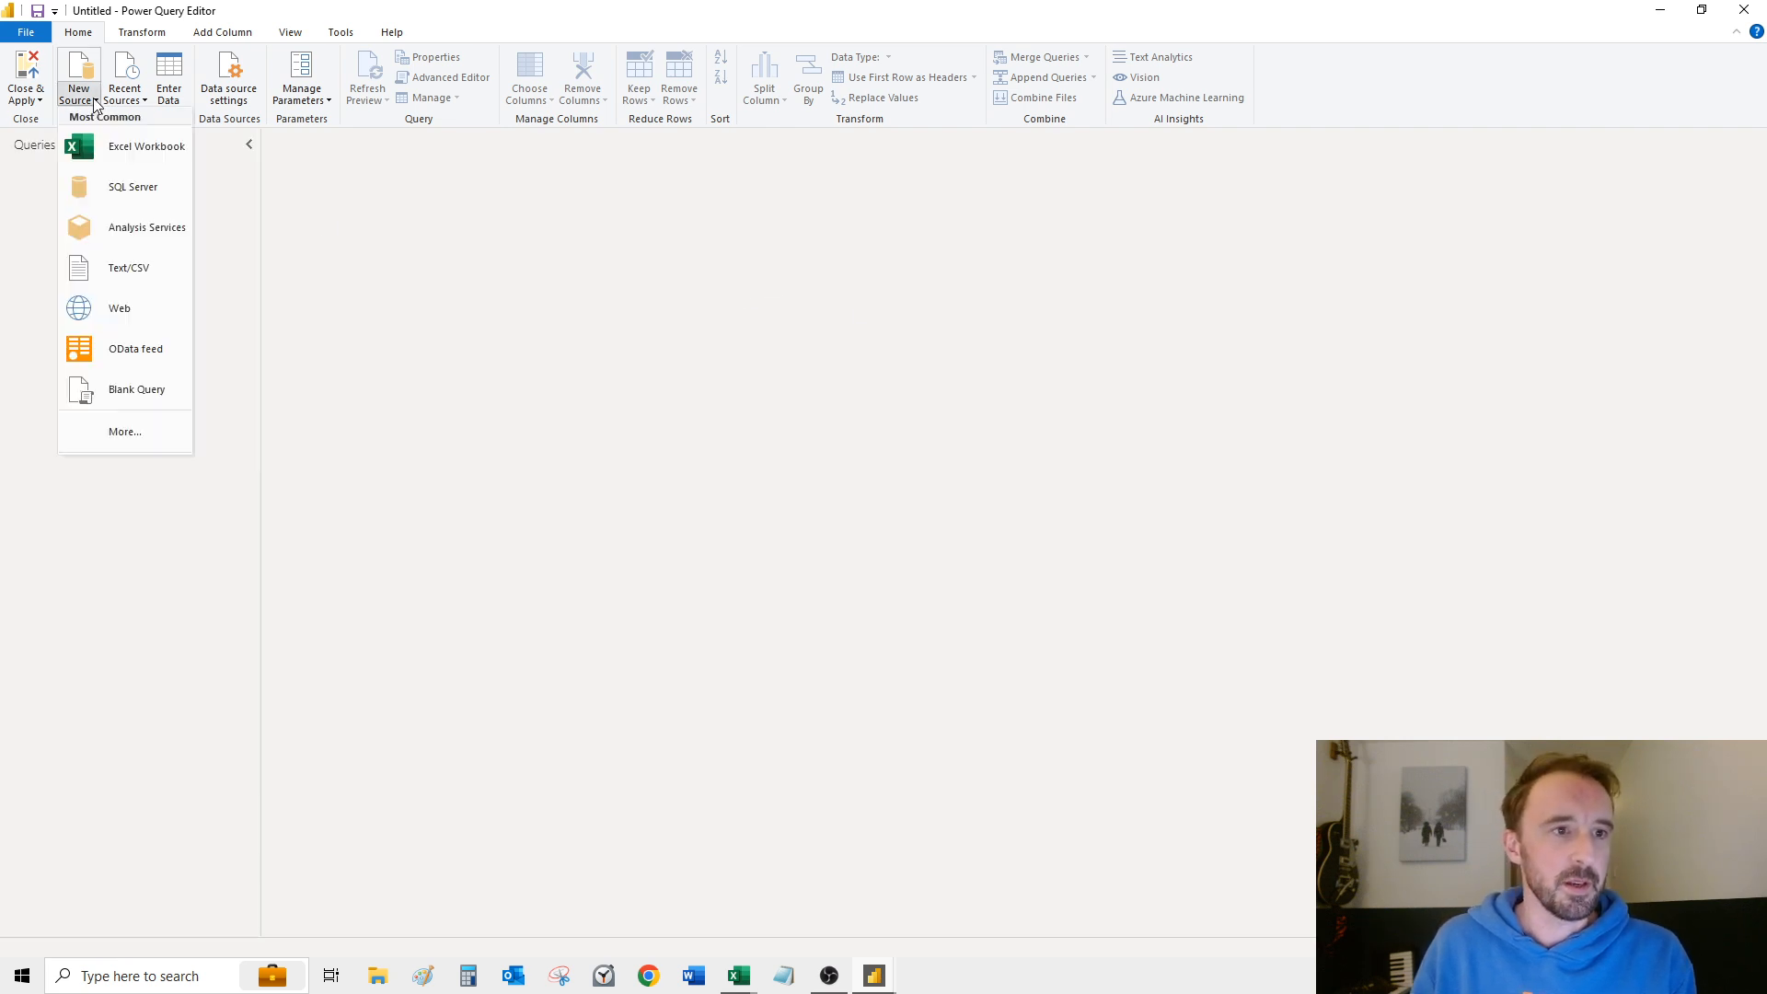
click(133, 272)
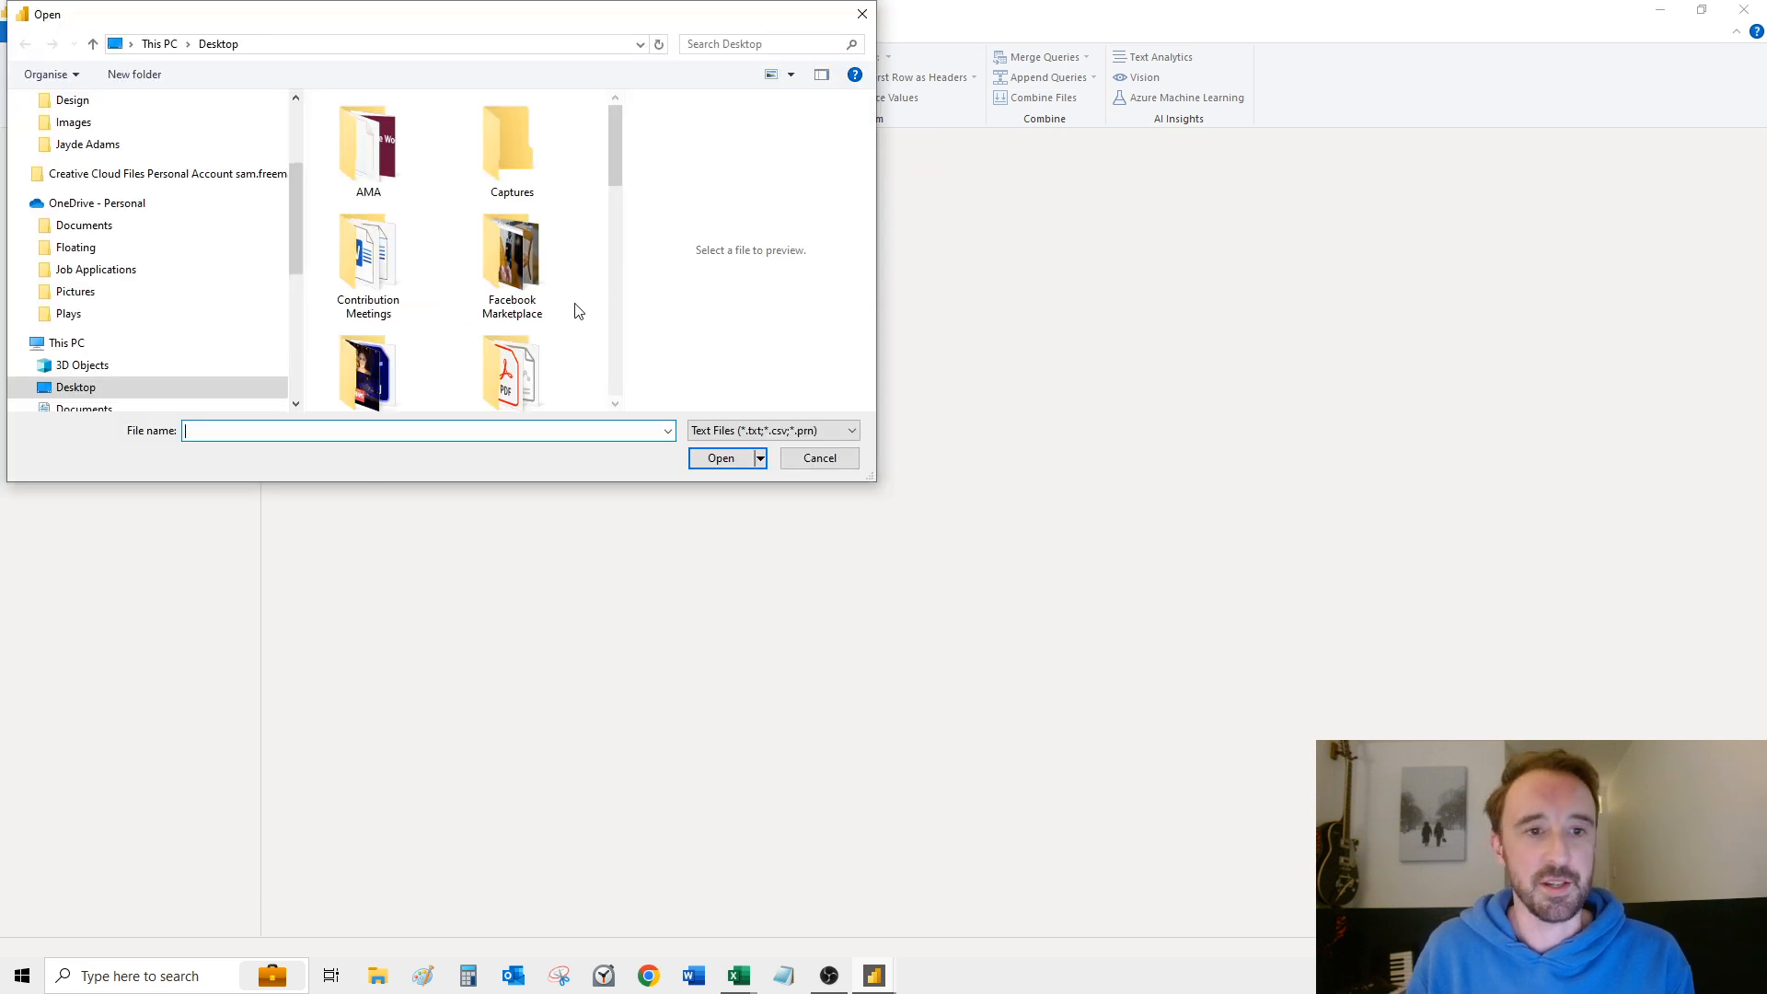
drag(611, 158, 624, 296)
click(538, 295)
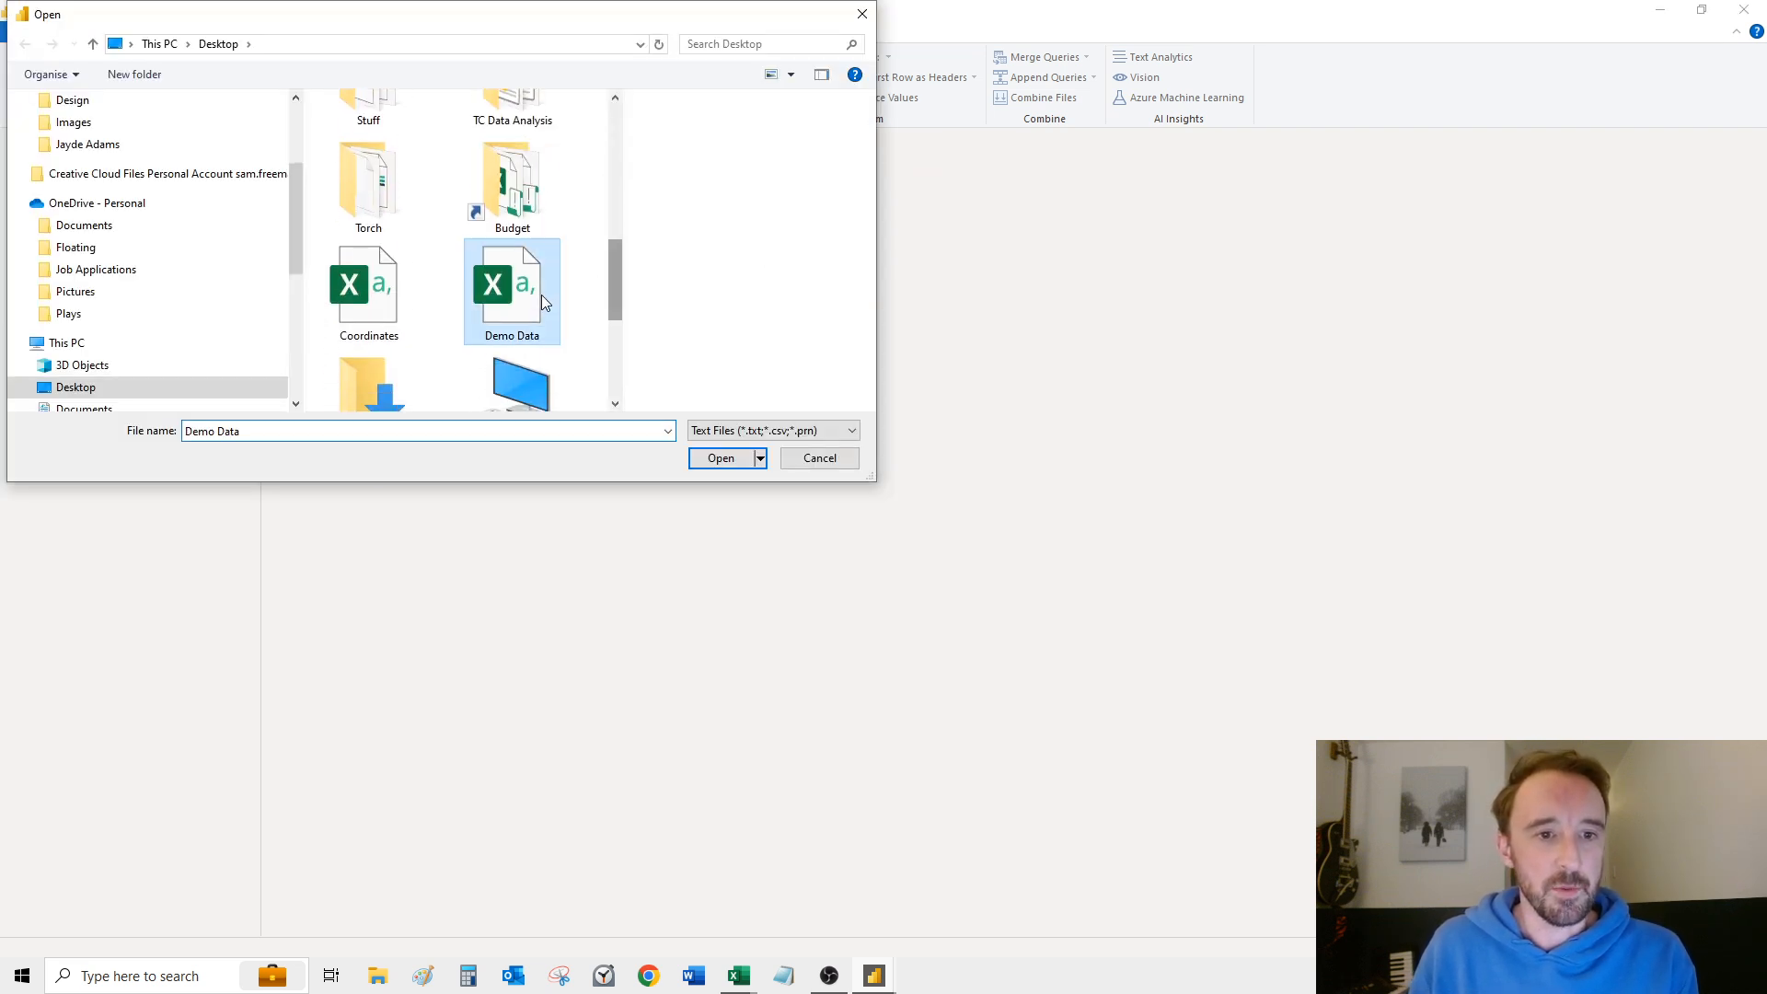
click(729, 461)
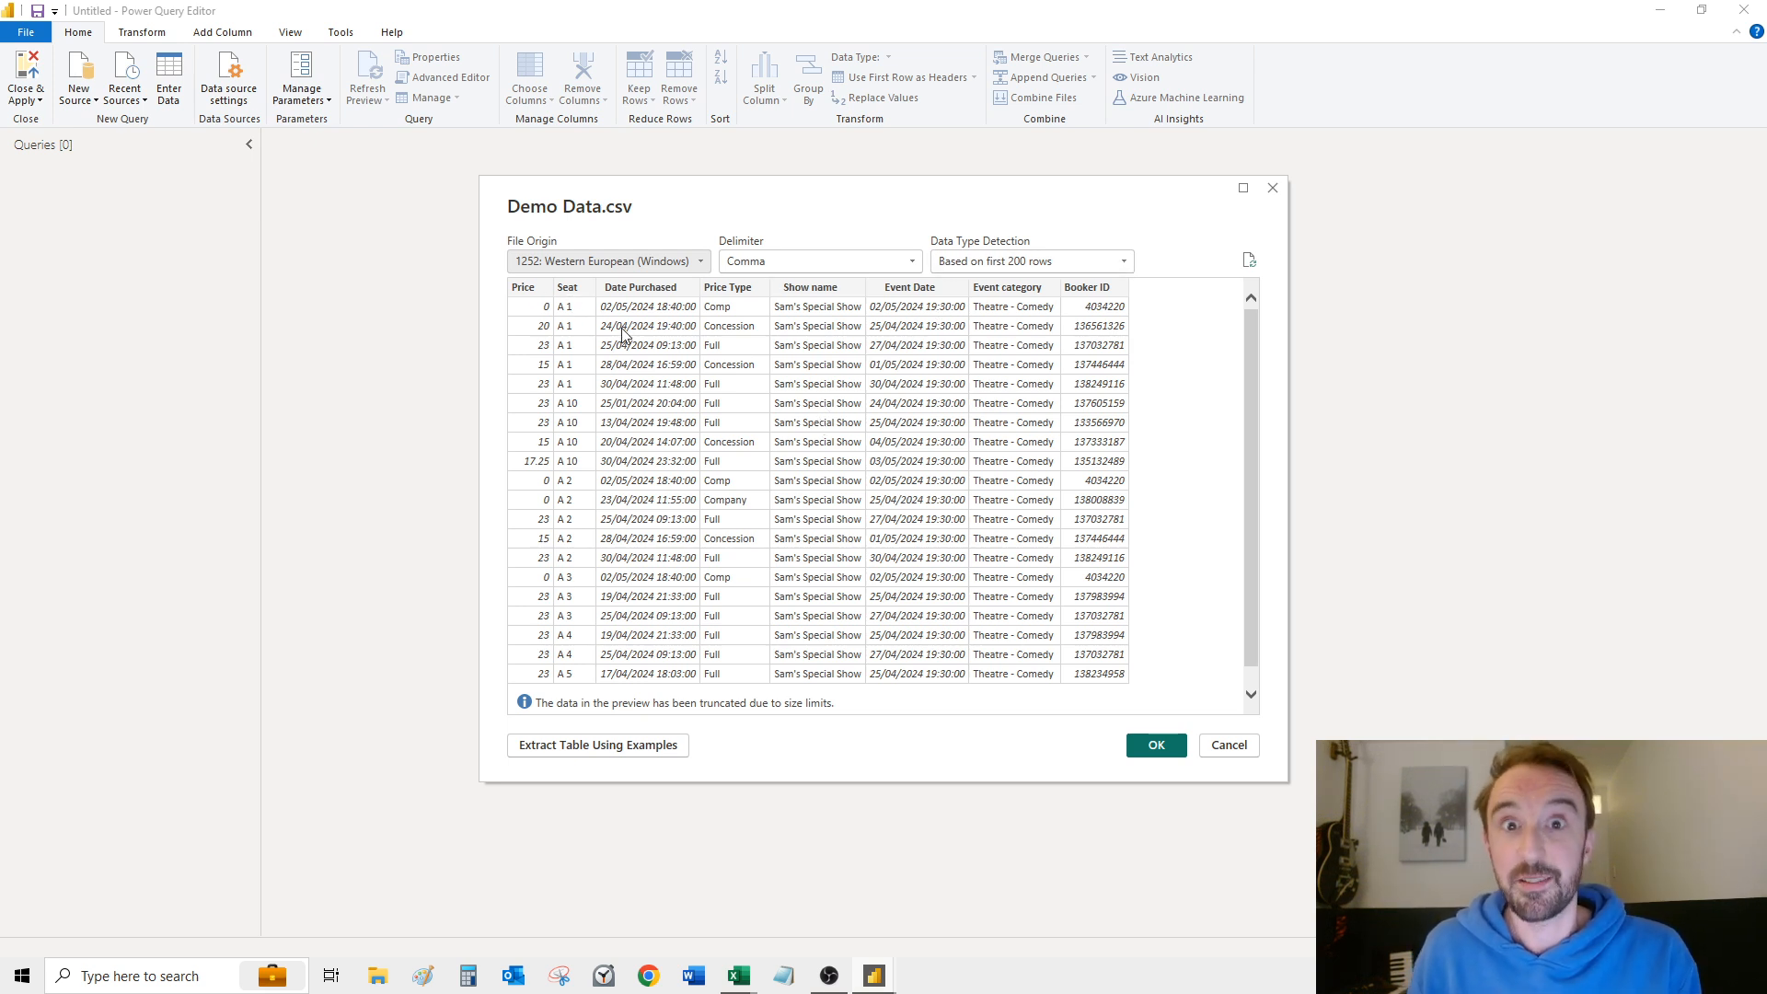
click(1169, 748)
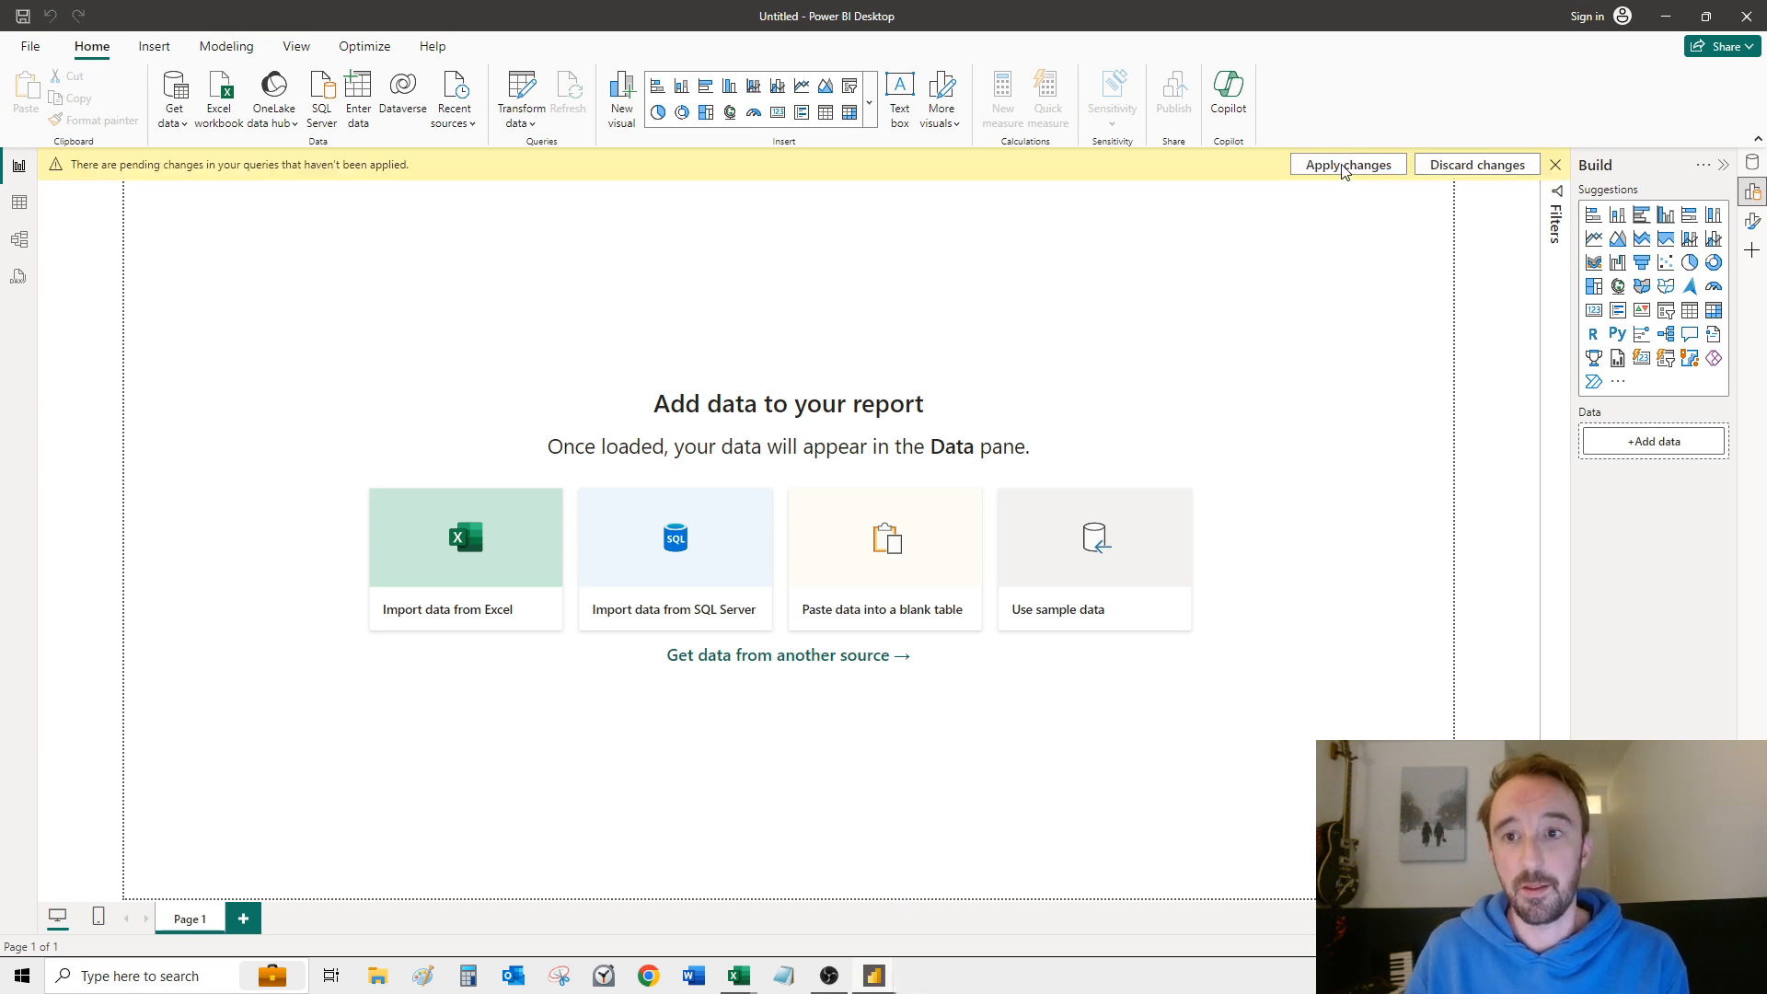
click(1345, 166)
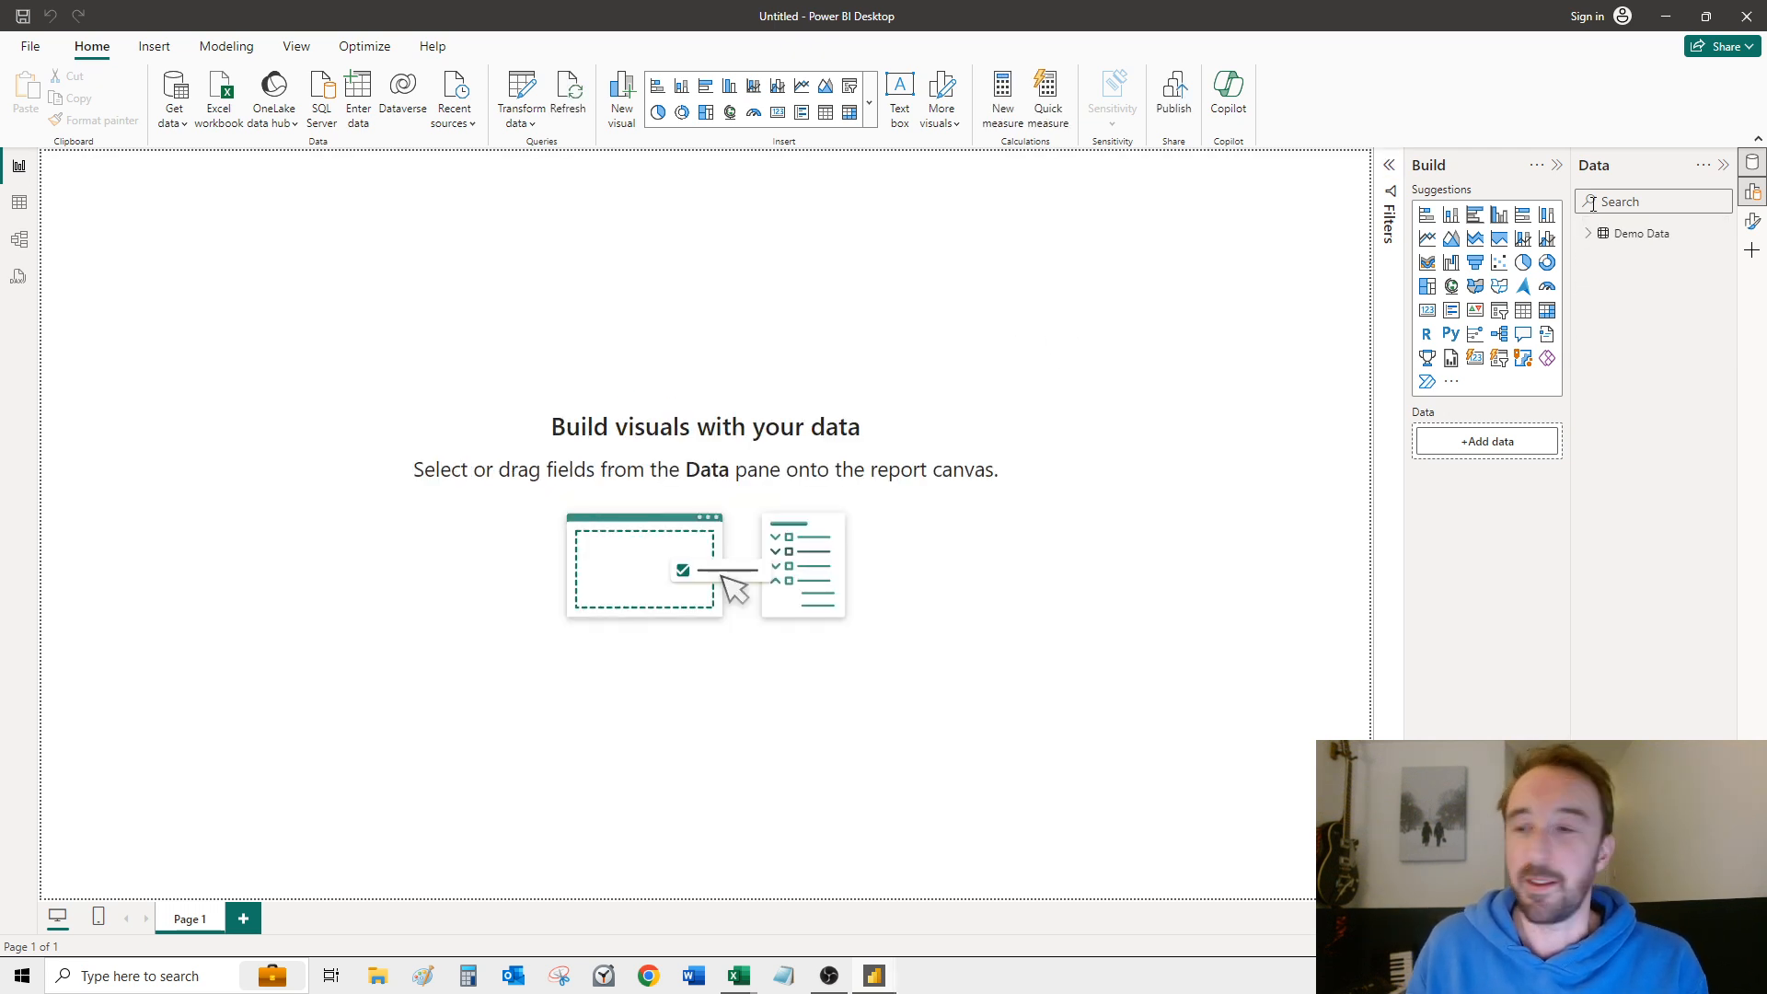
Step: Create a new measure in the Demo Data table and name it Total Tickets Sold
click(1753, 193)
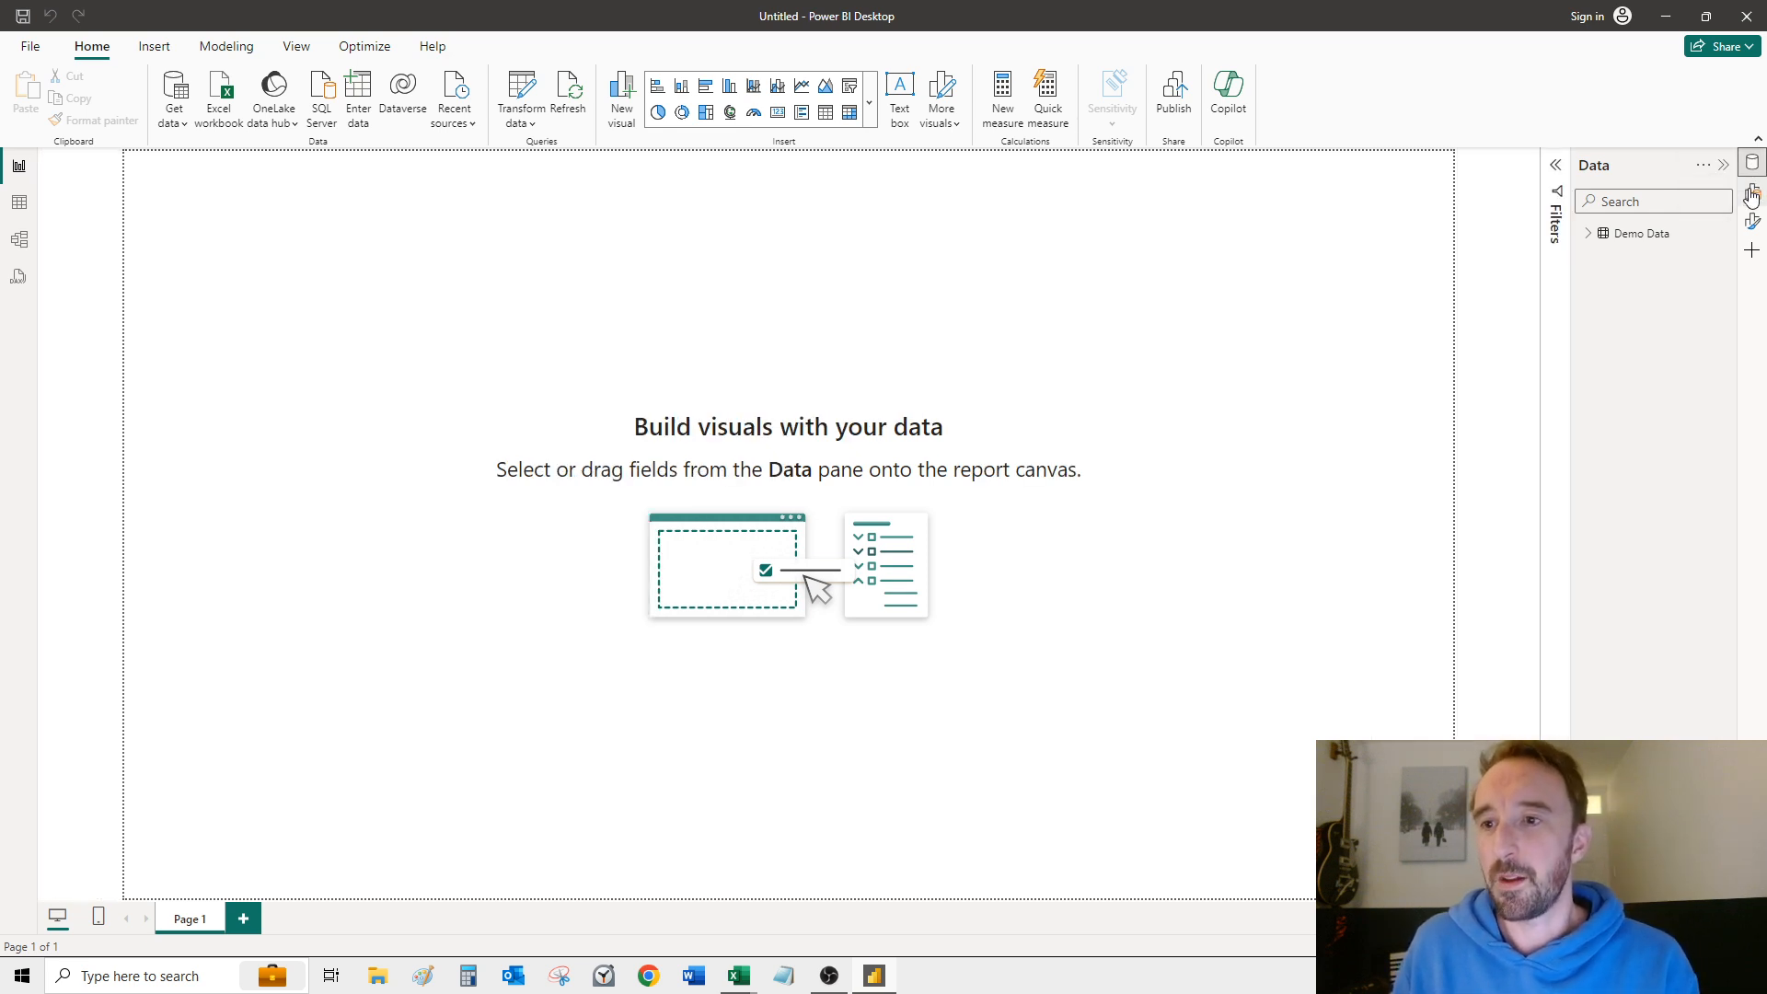
click(1588, 234)
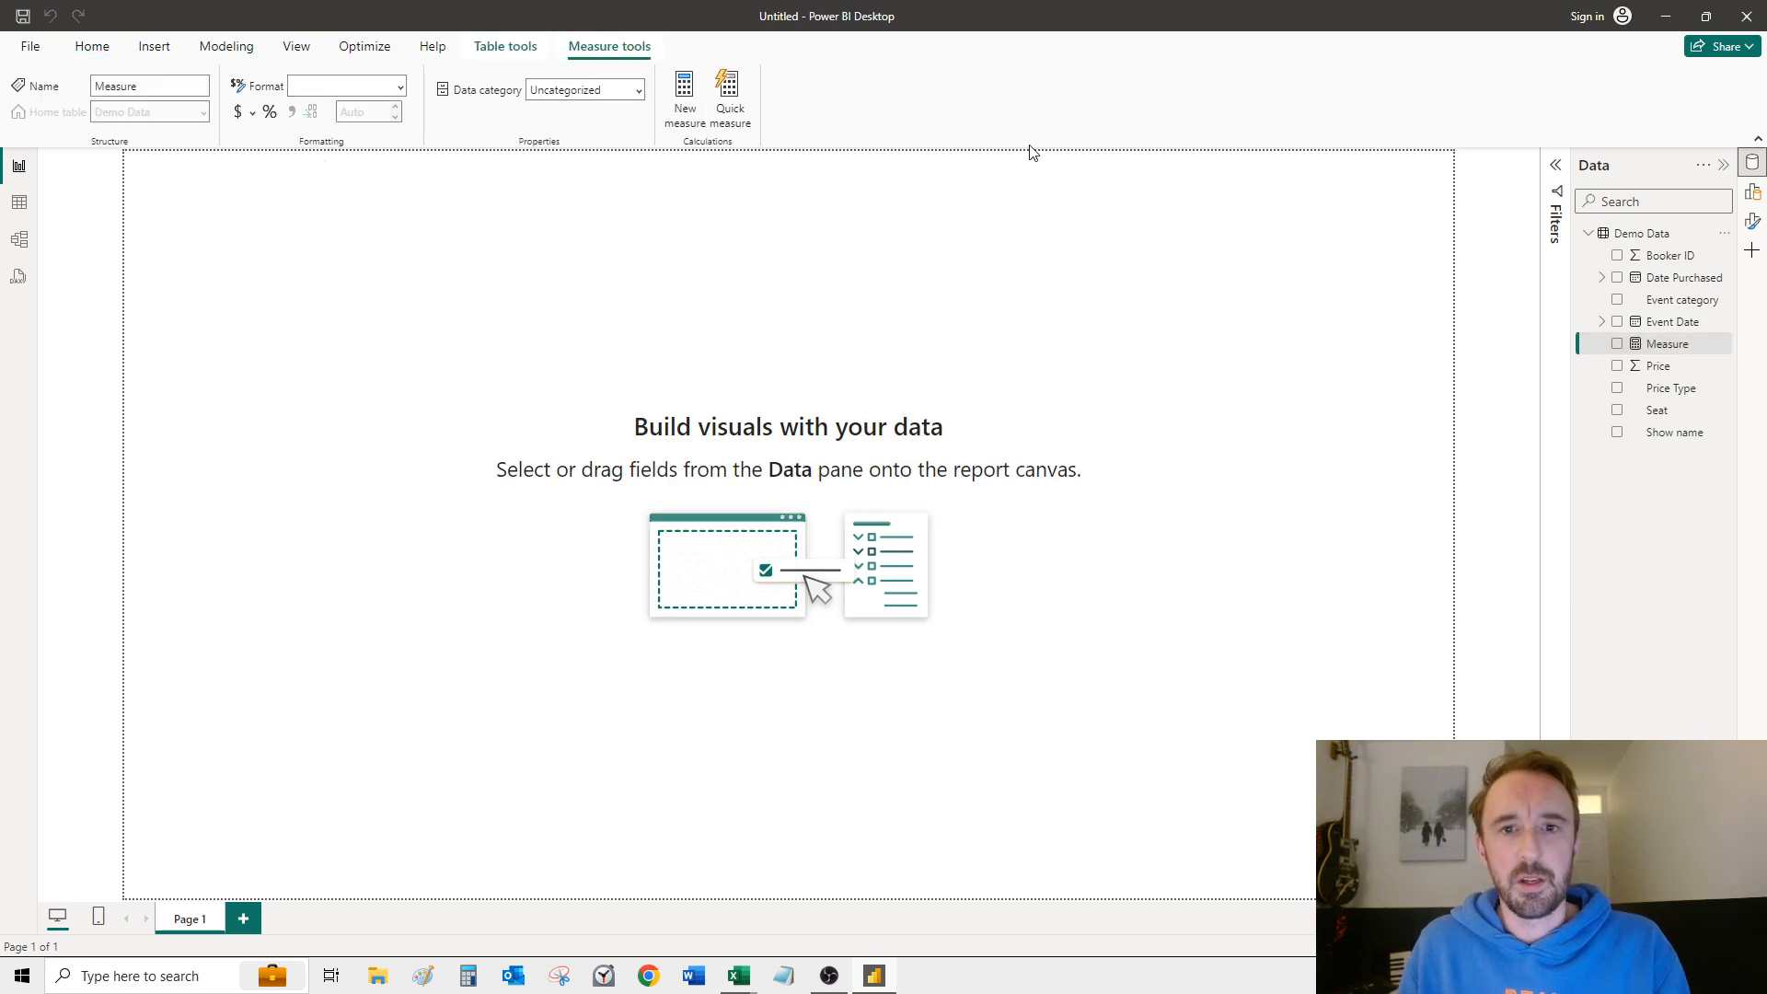
click(172, 162)
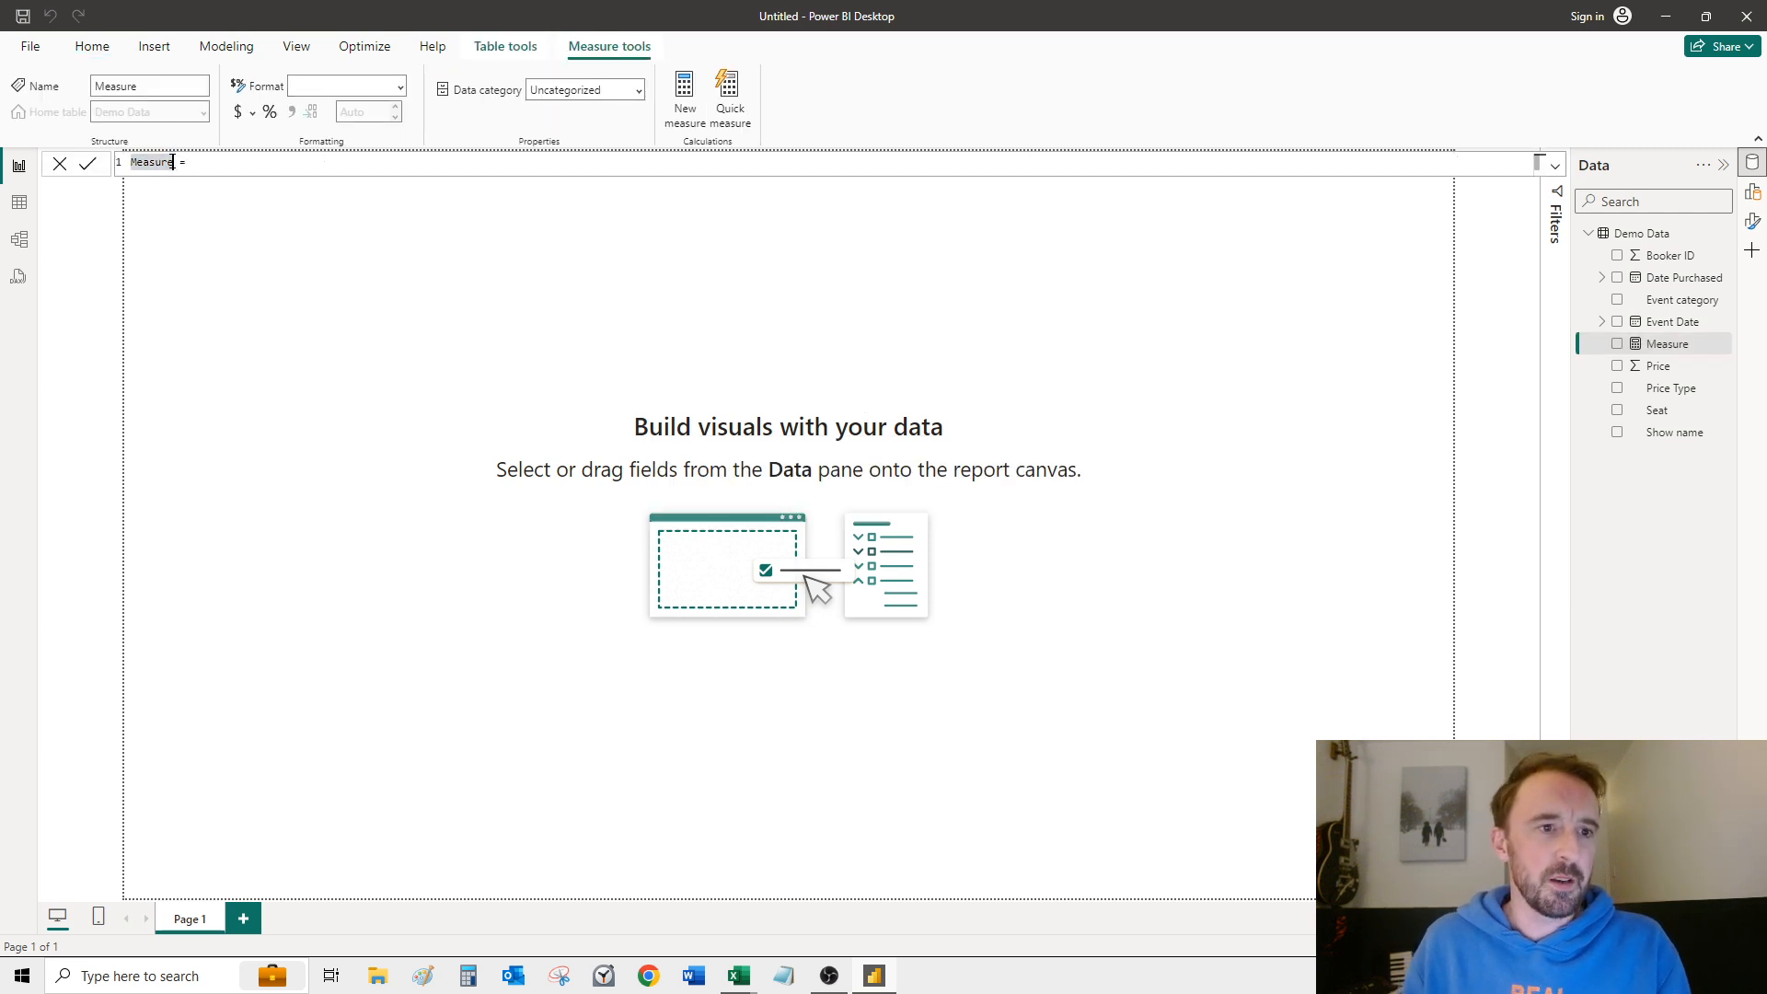
drag(169, 162, 132, 162)
text(T)
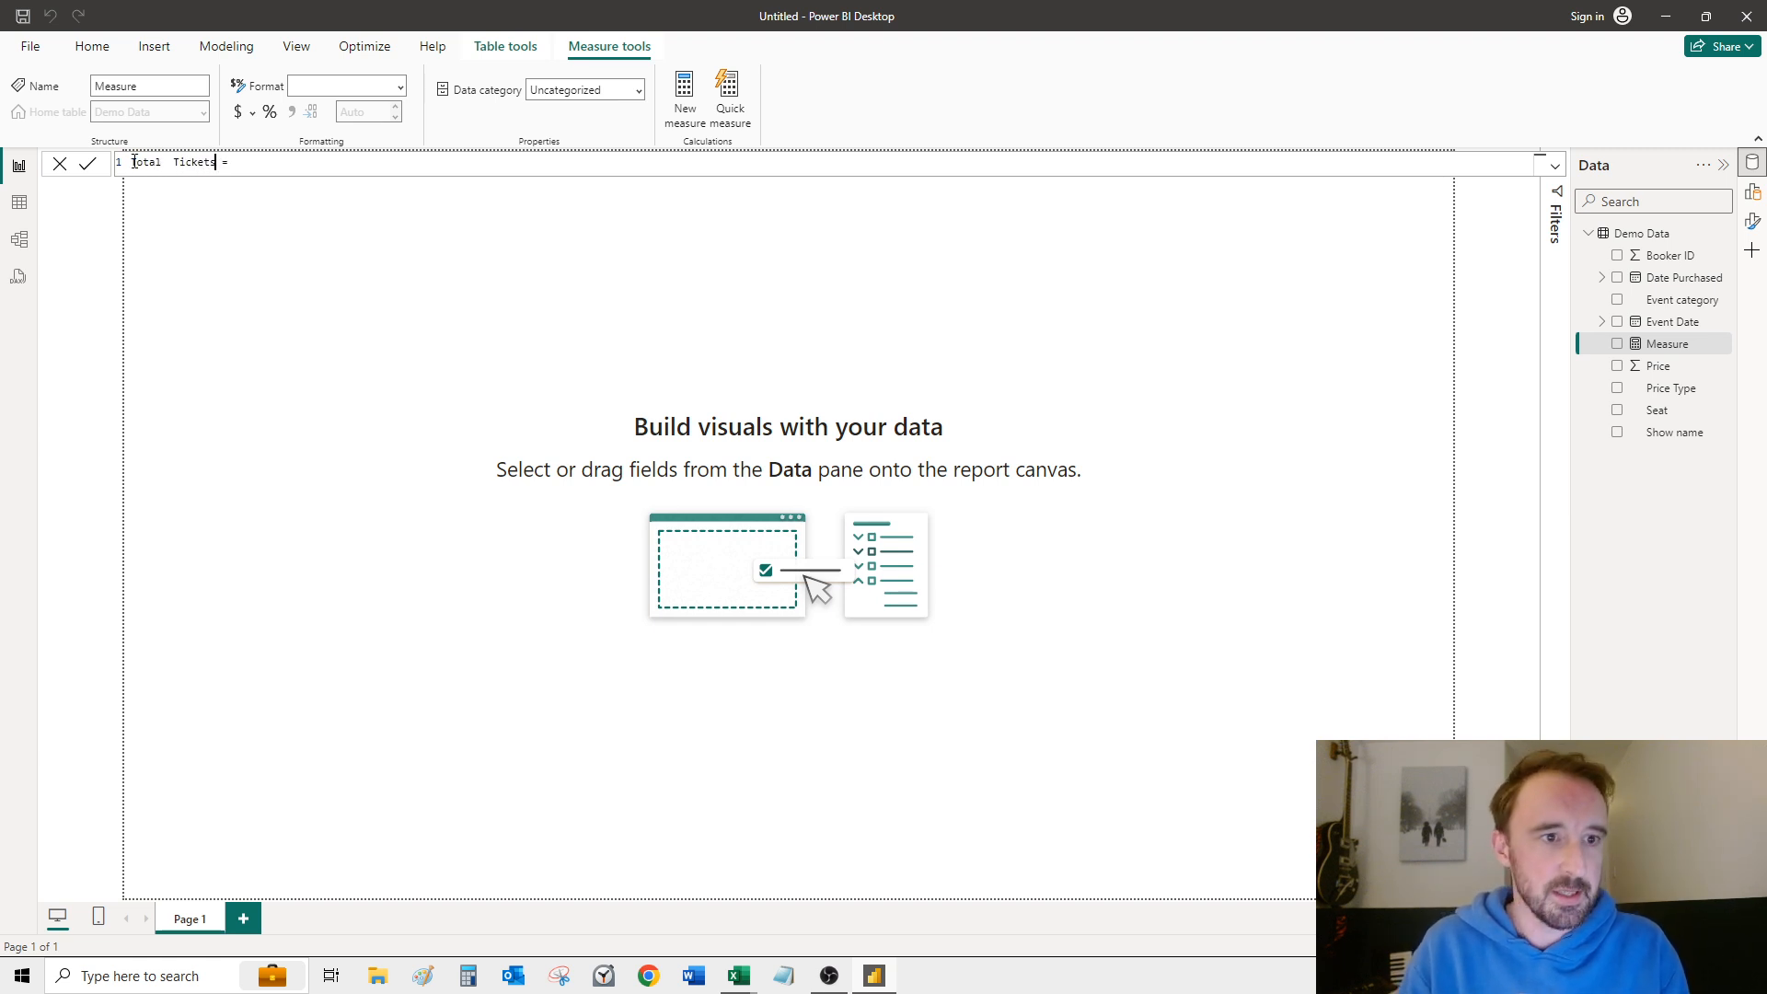
text(otal  Tickets Sold = )
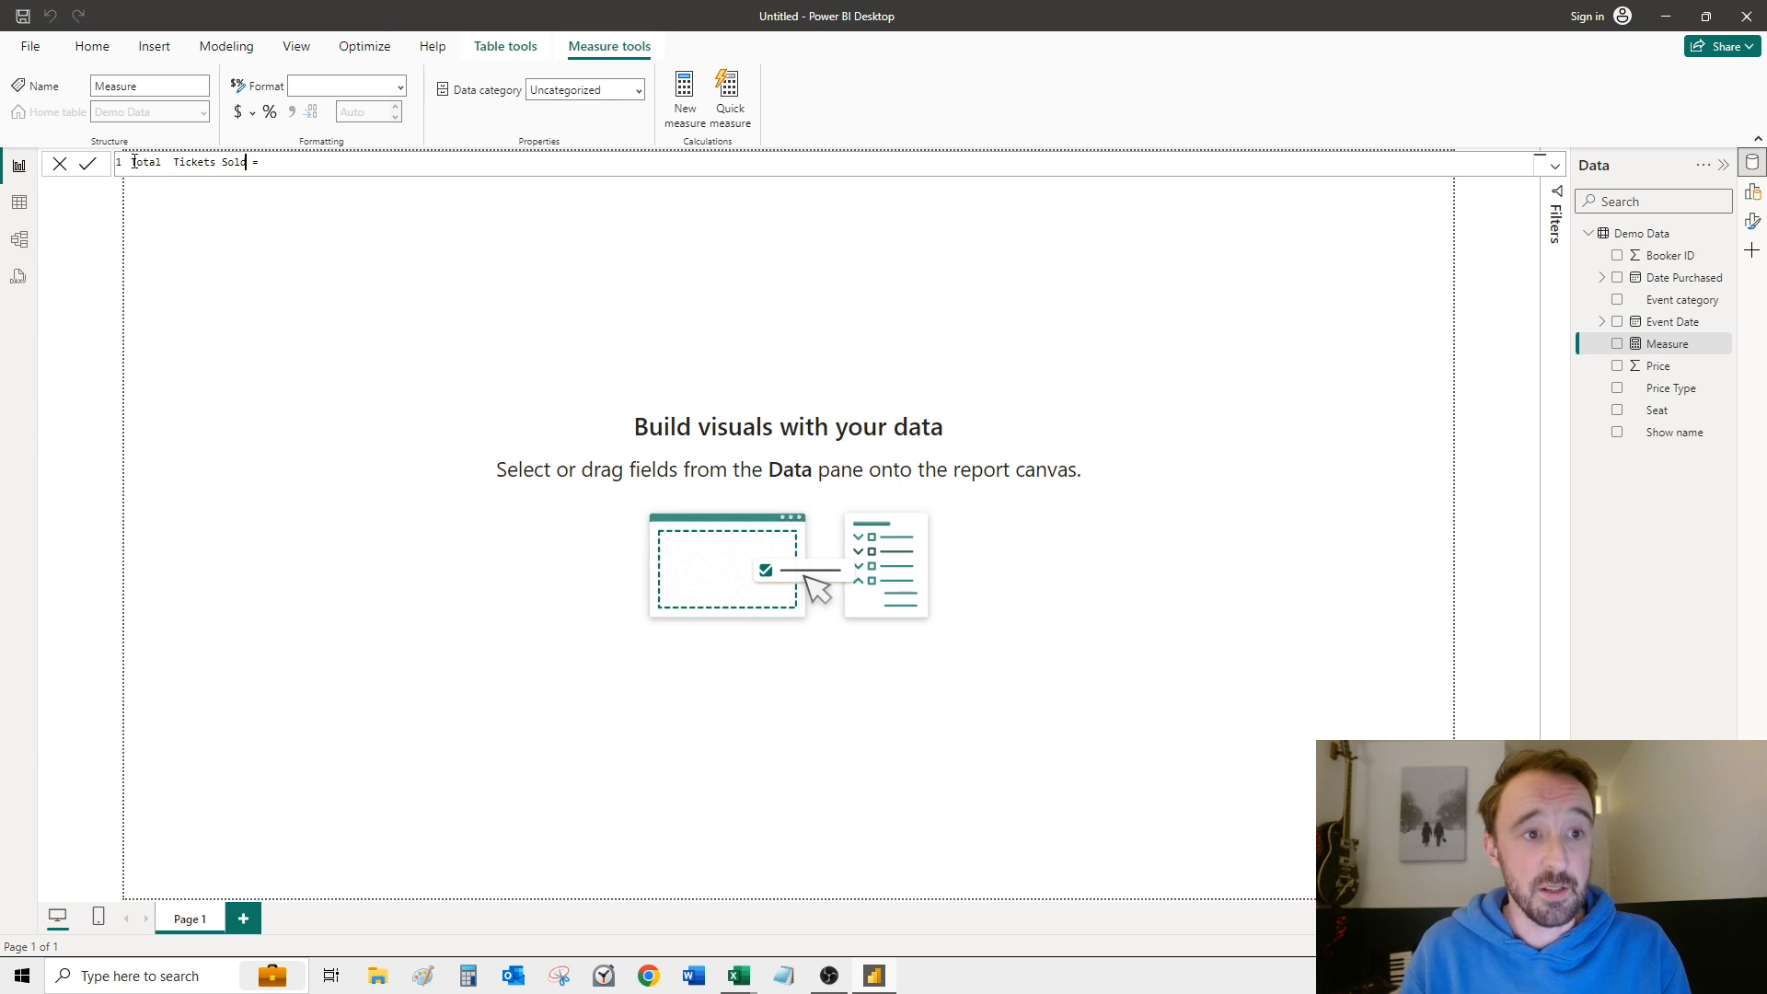
text(Count)
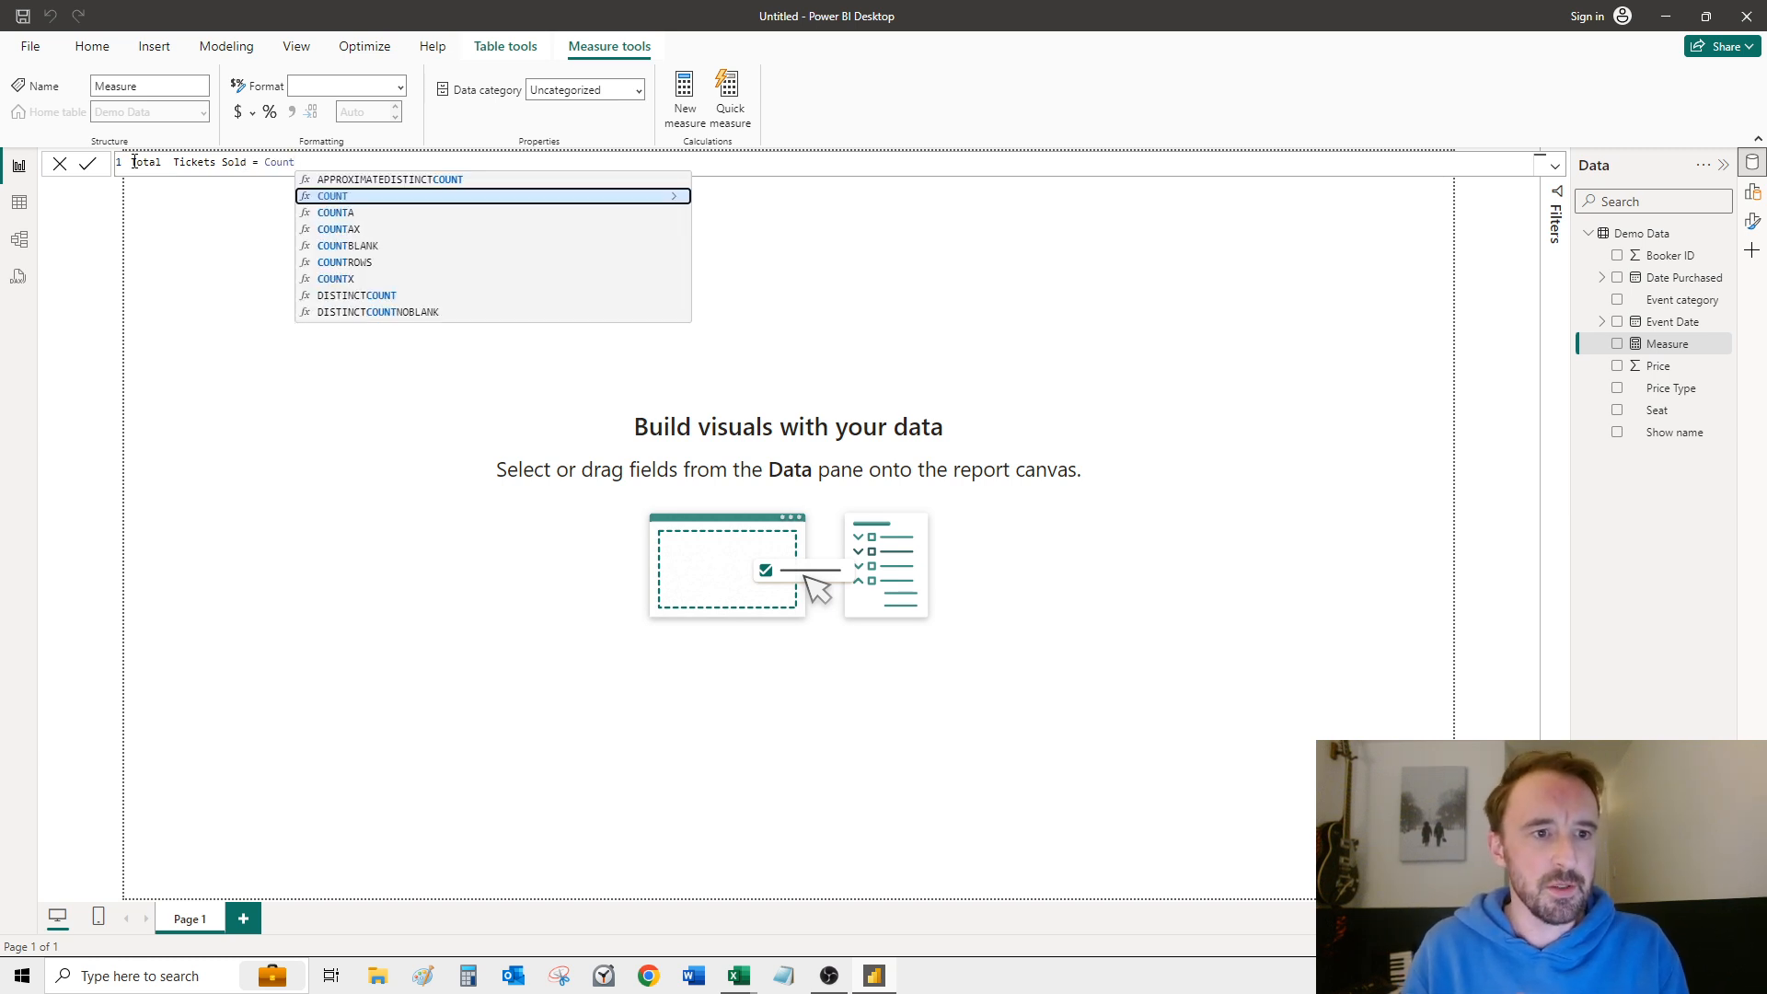
Step: Define the Total Tickets Sold measure as COUNT('Demo Data'[Price Type]) and commit the formula
key(Tab)
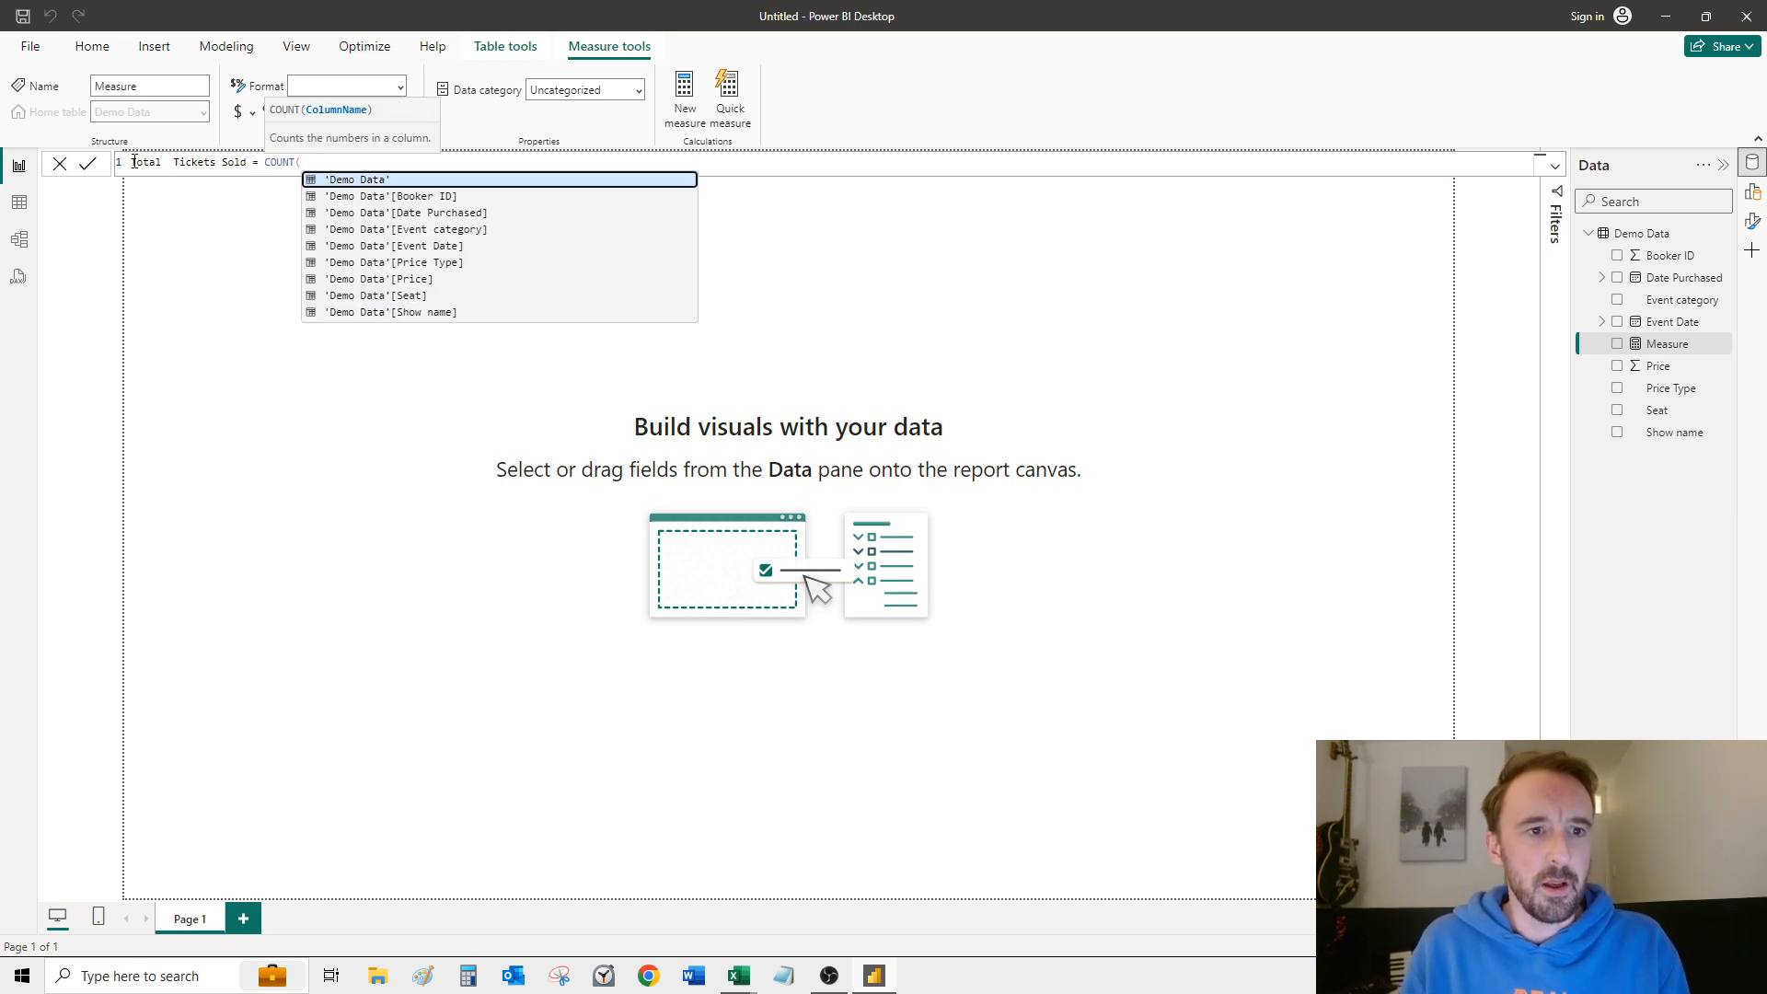
key(Down)
key(Down)
key(Down)
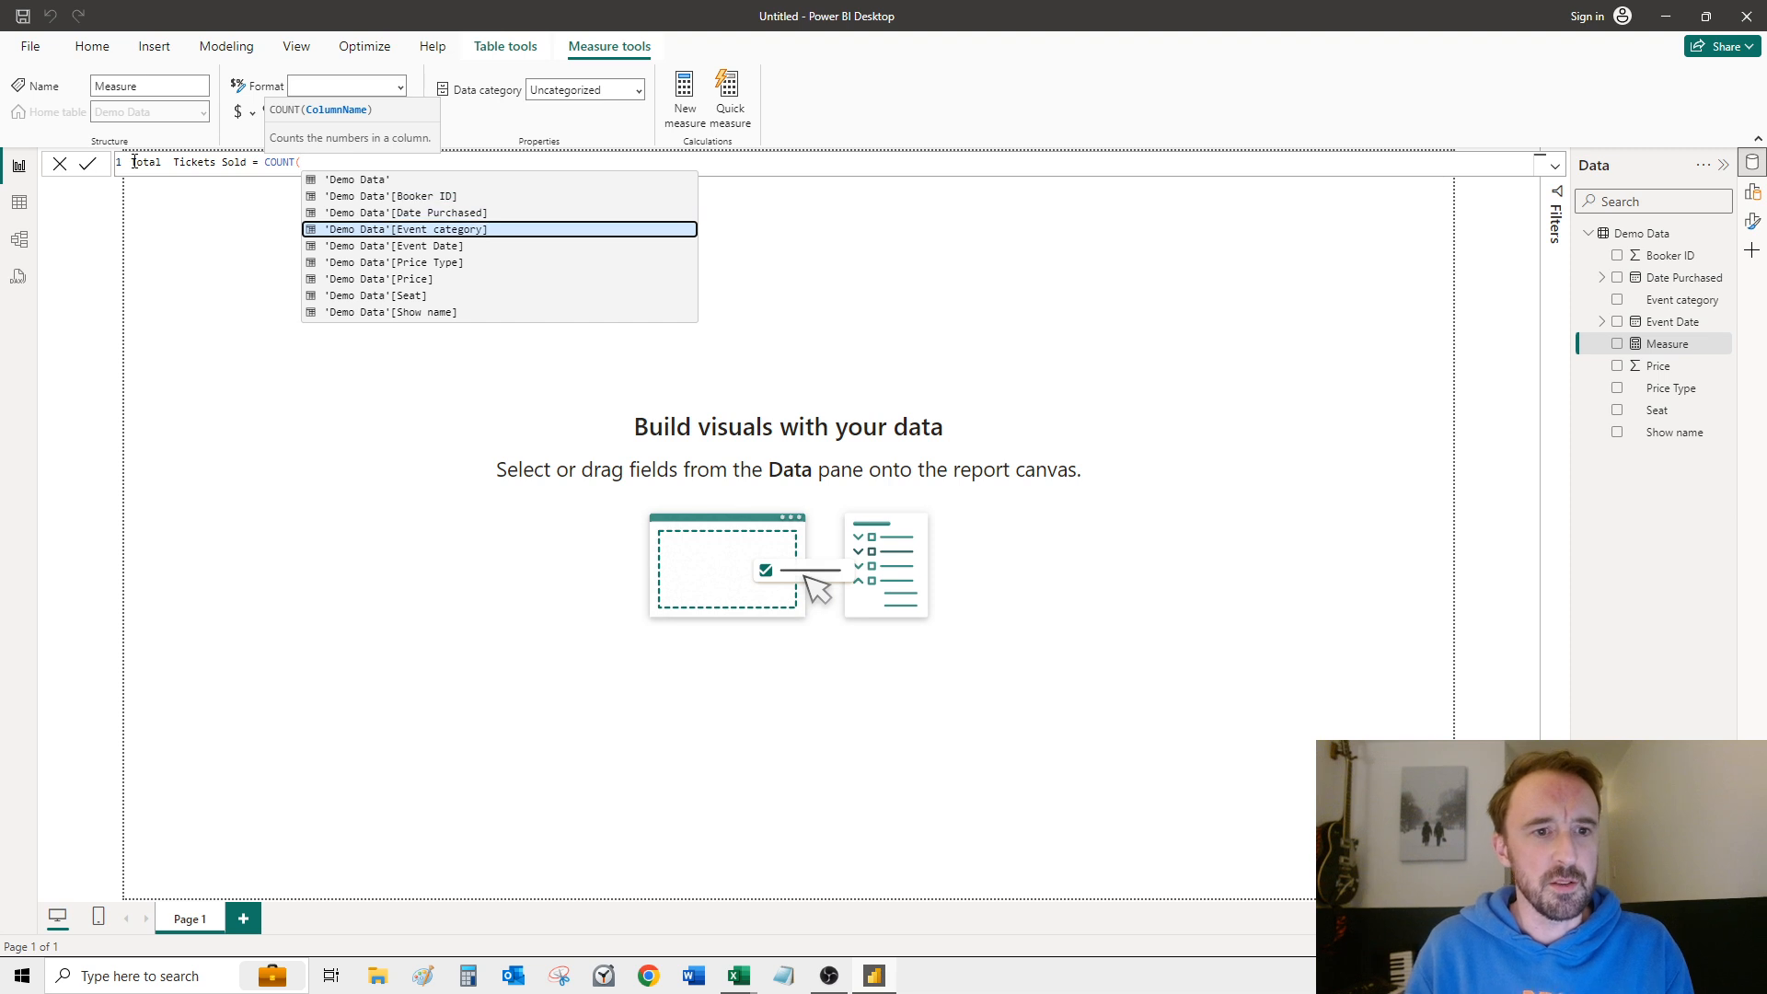
key(Down)
key(Down)
key(Tab)
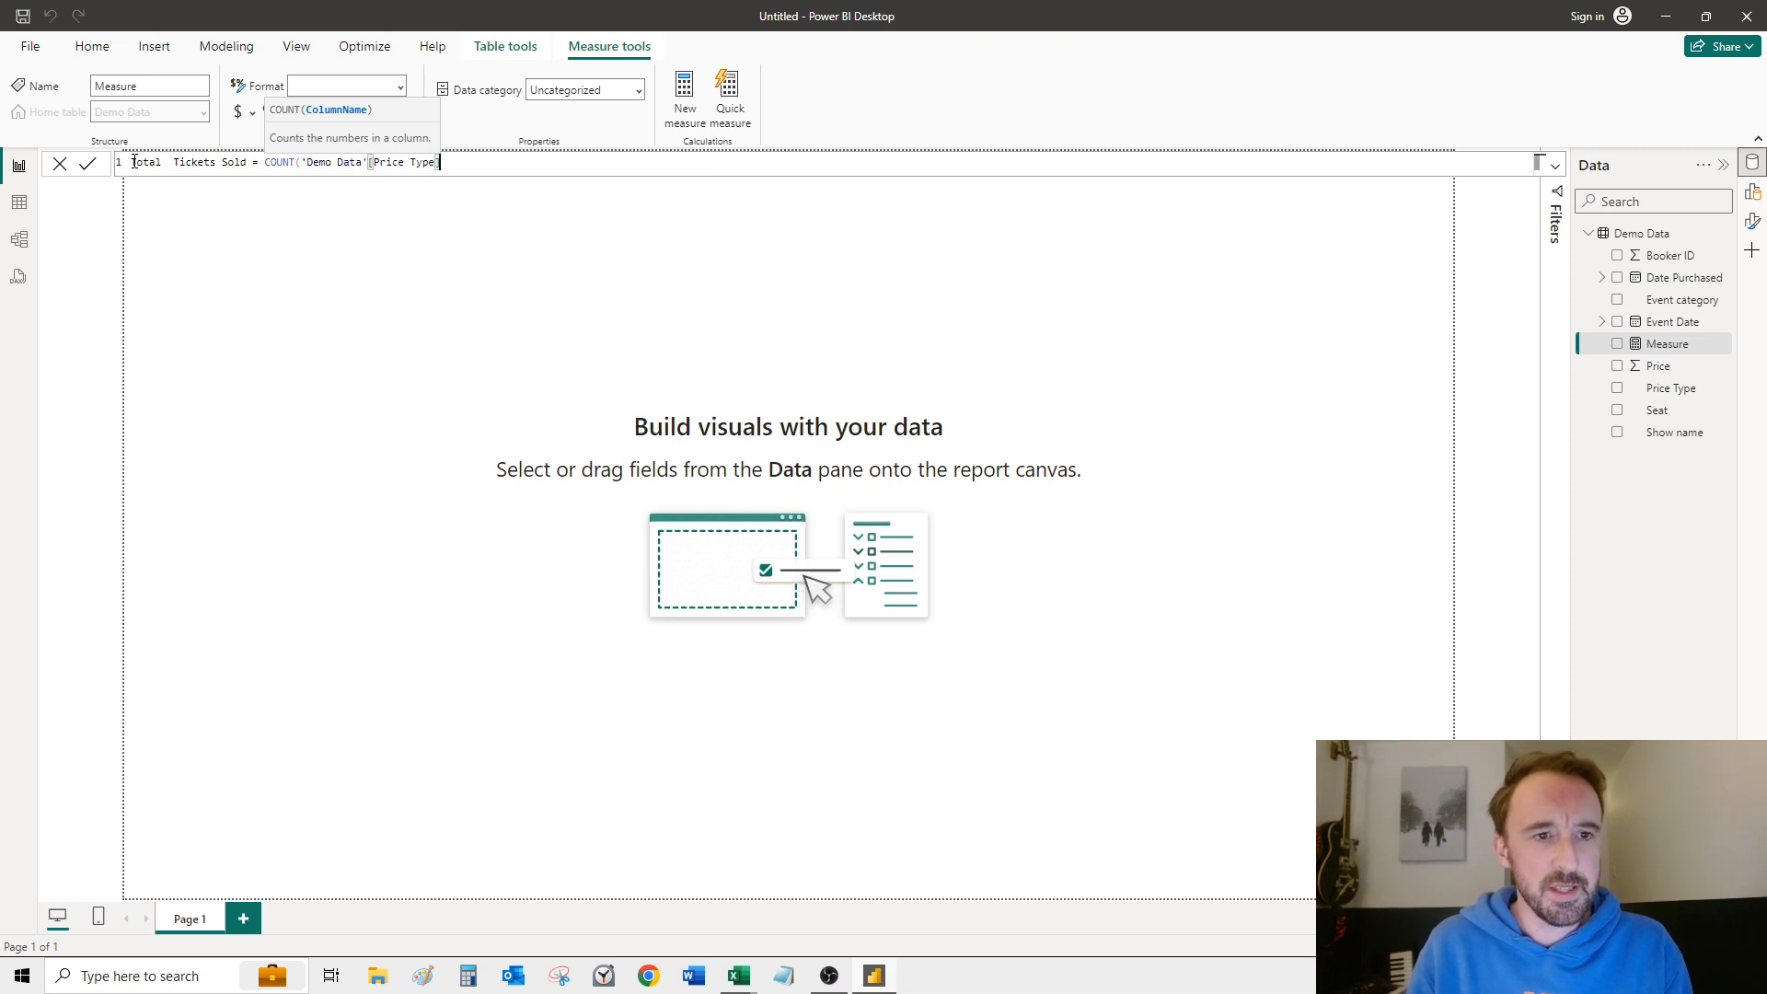
text())
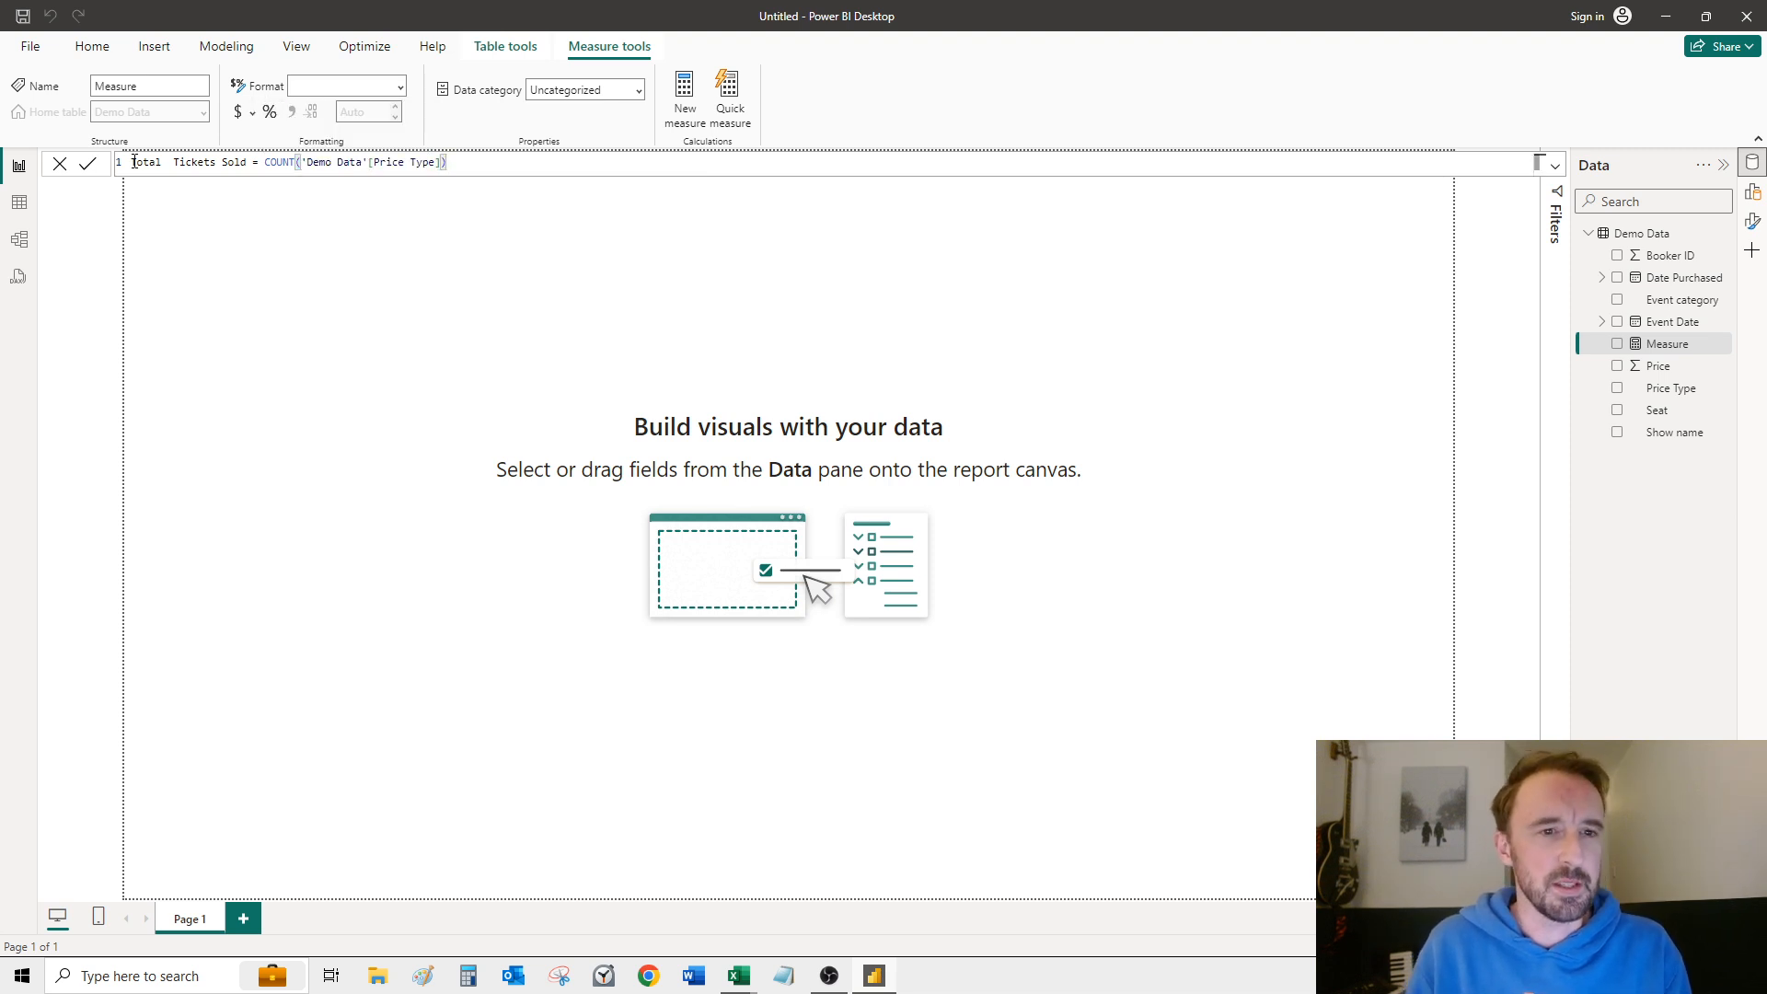
click(133, 162)
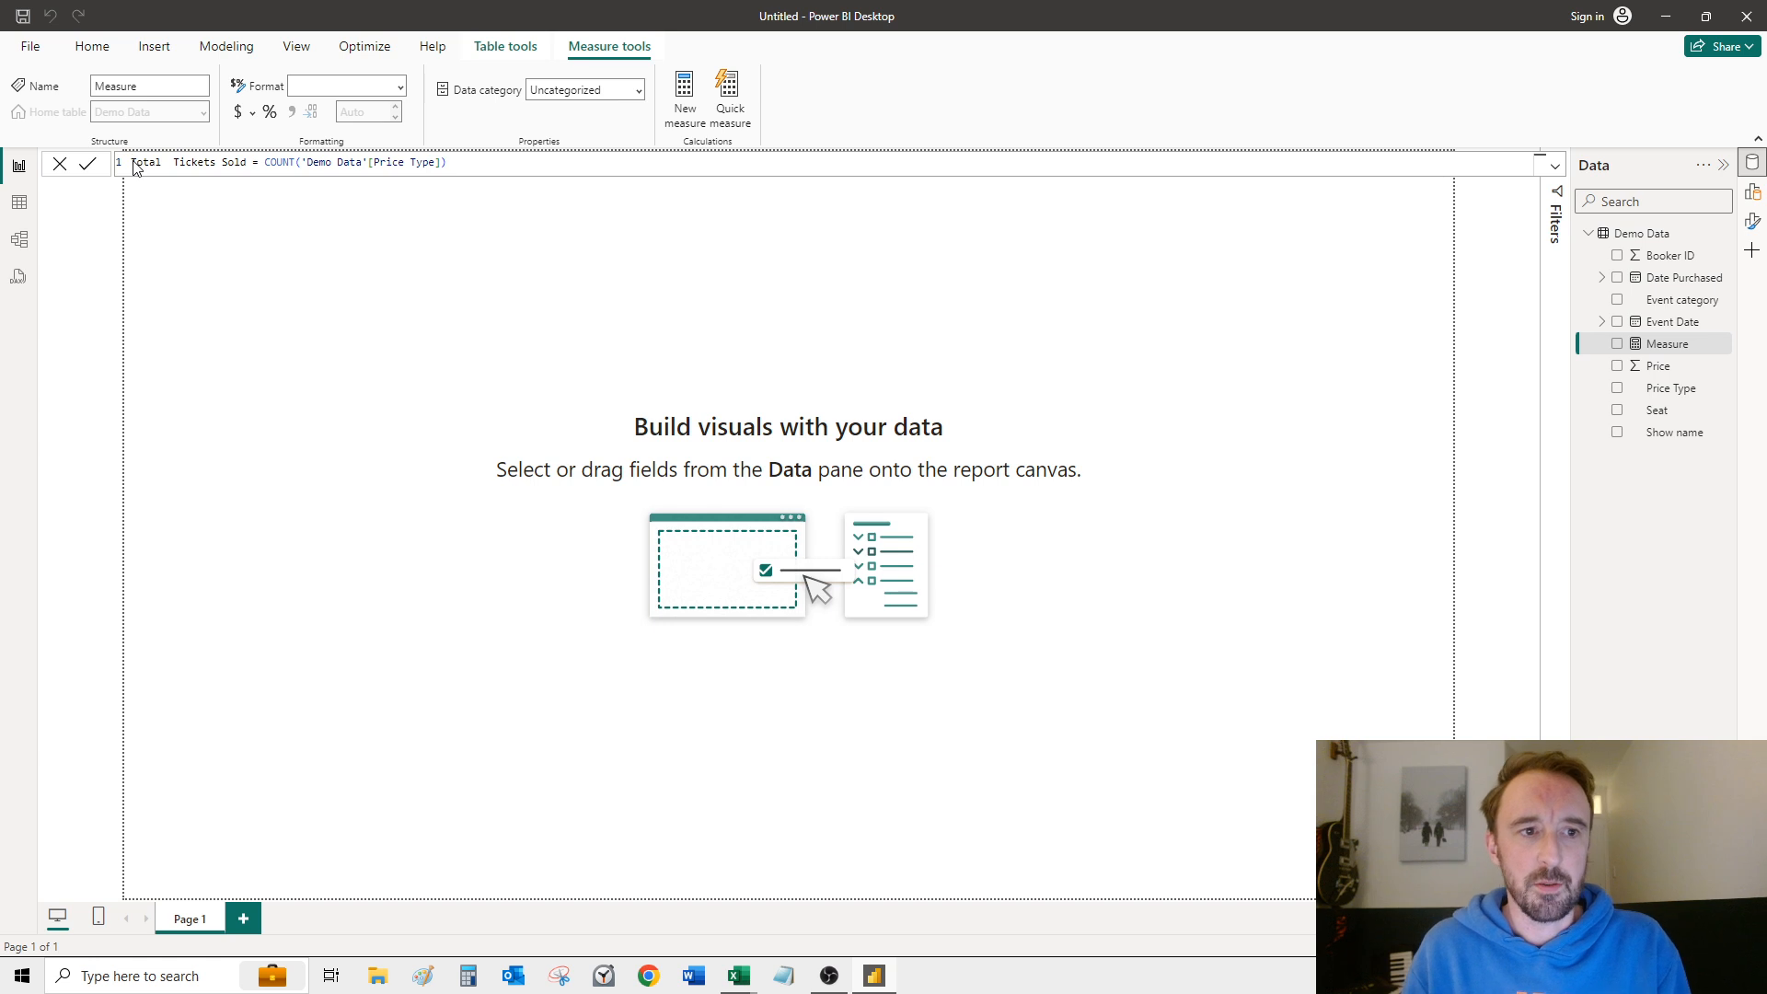
key(Return)
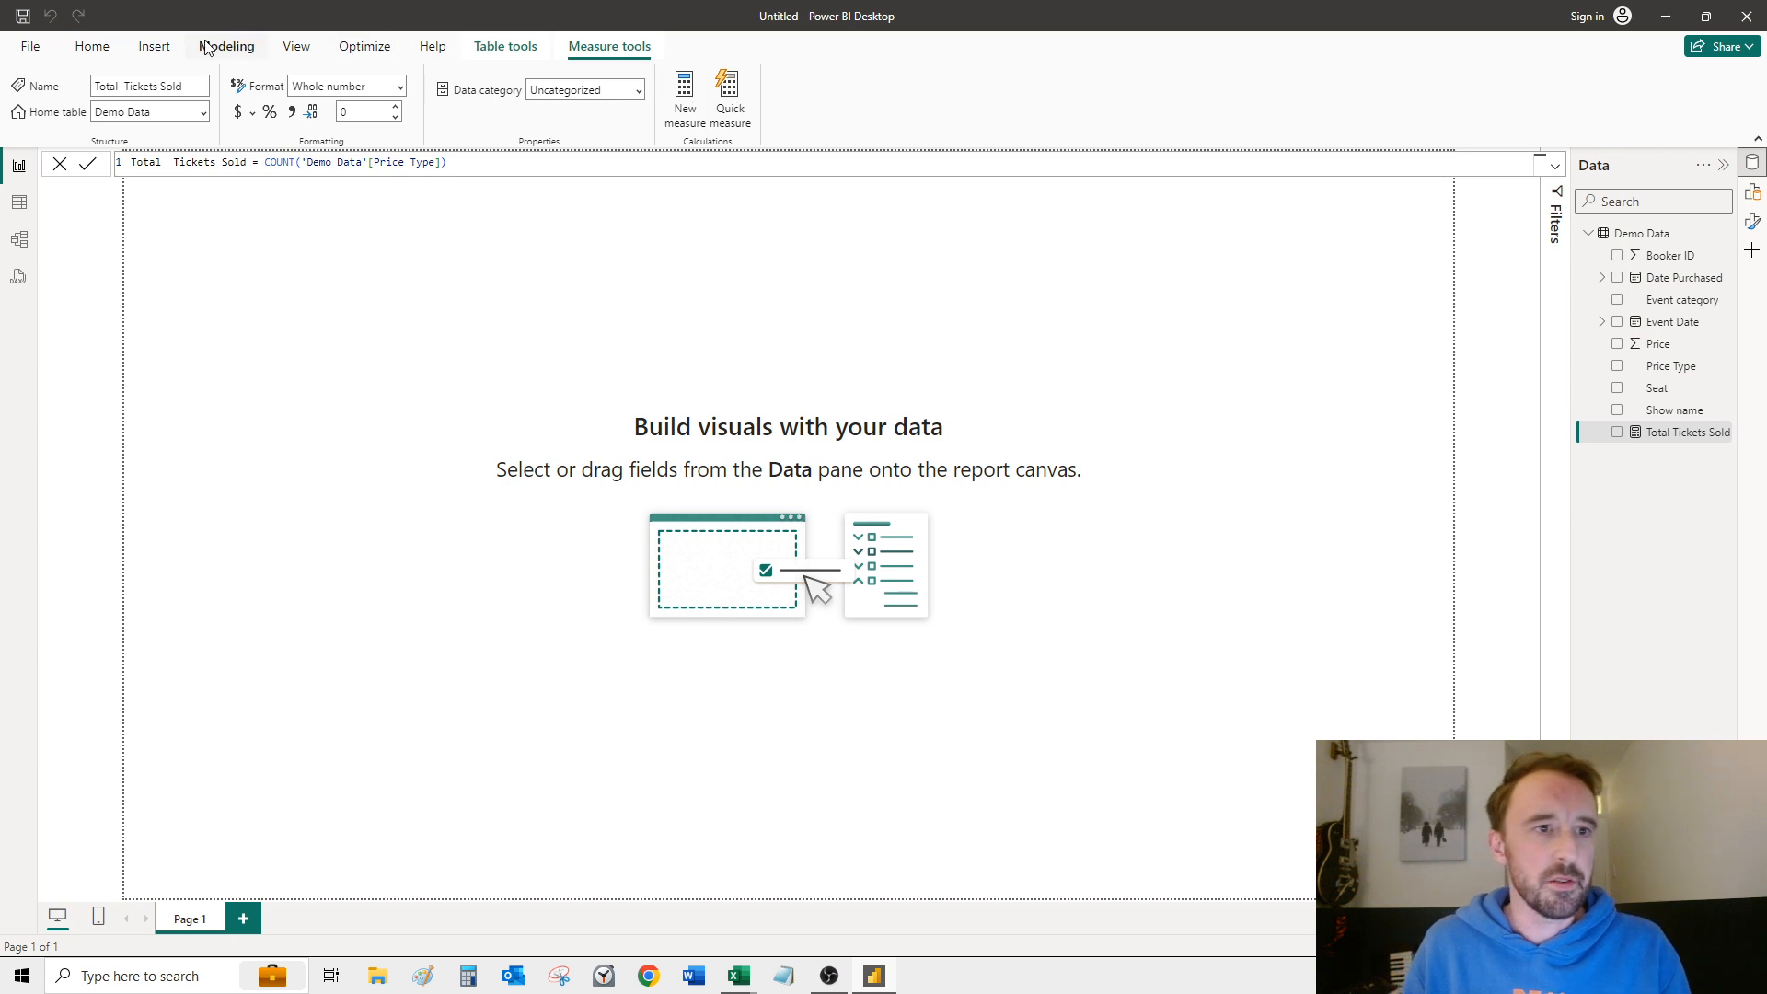
Step: Add a card visual showing the Total Tickets Sold measure in the report page's upper-left corner and shrink it
click(94, 48)
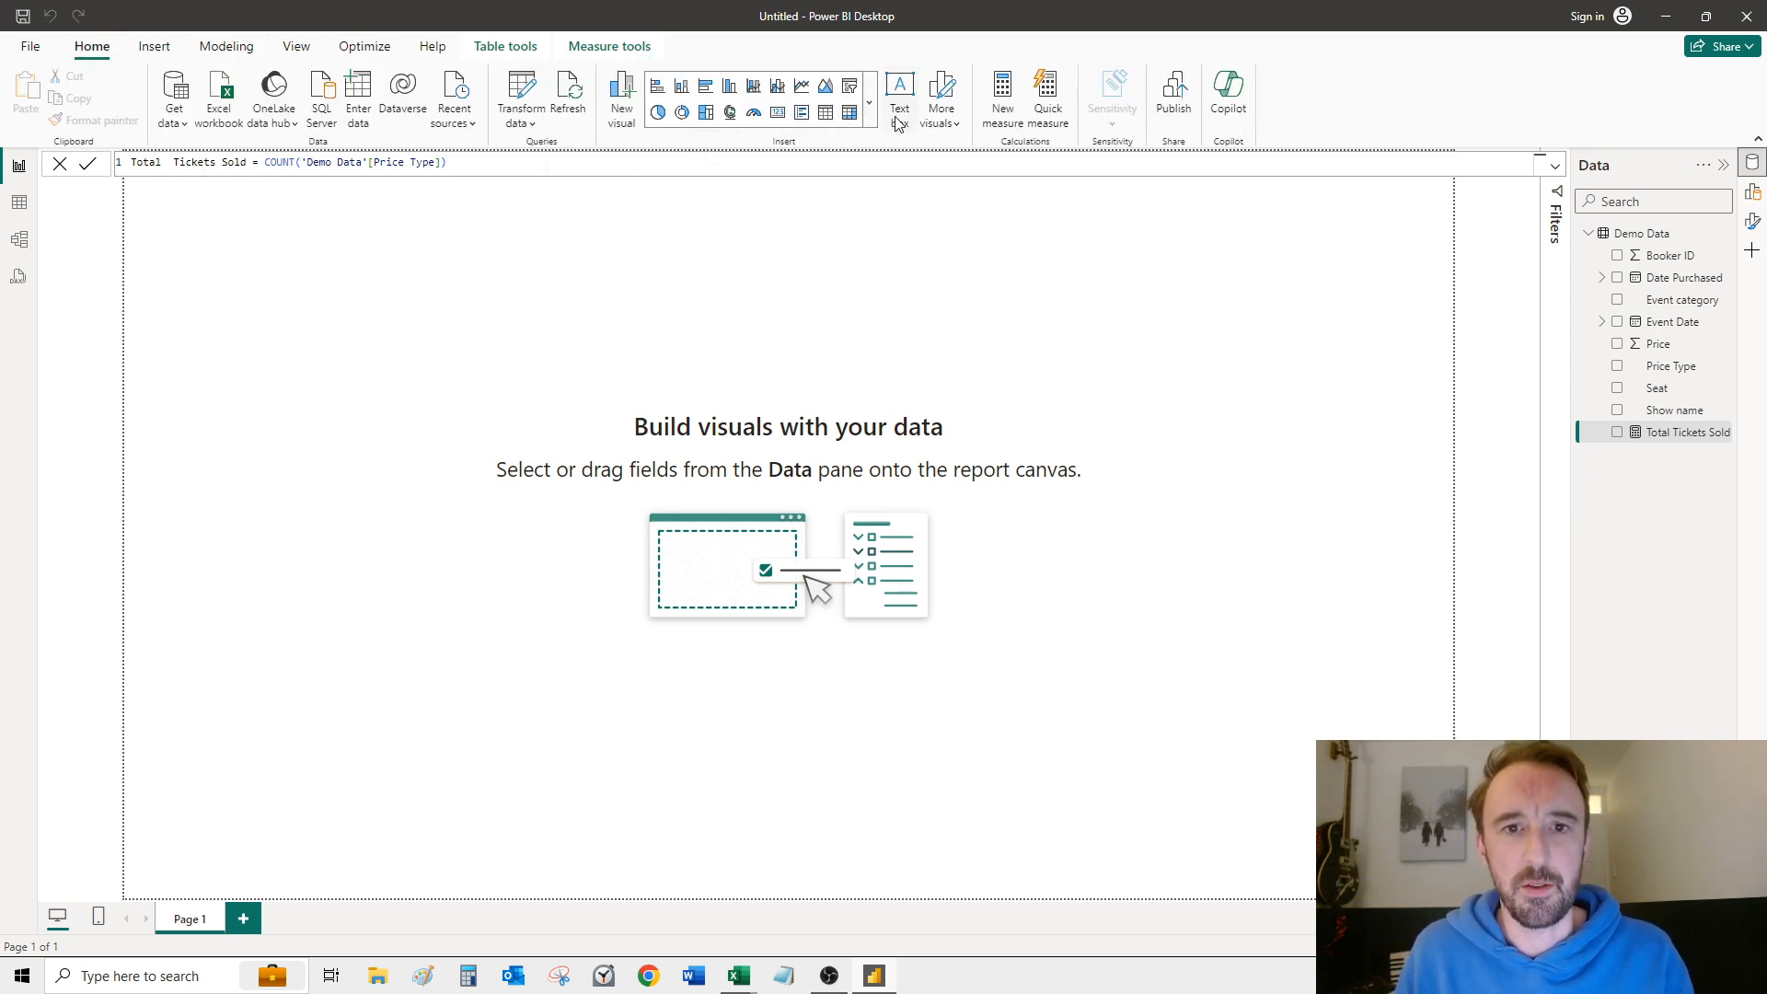
click(869, 101)
click(868, 102)
click(868, 92)
click(869, 92)
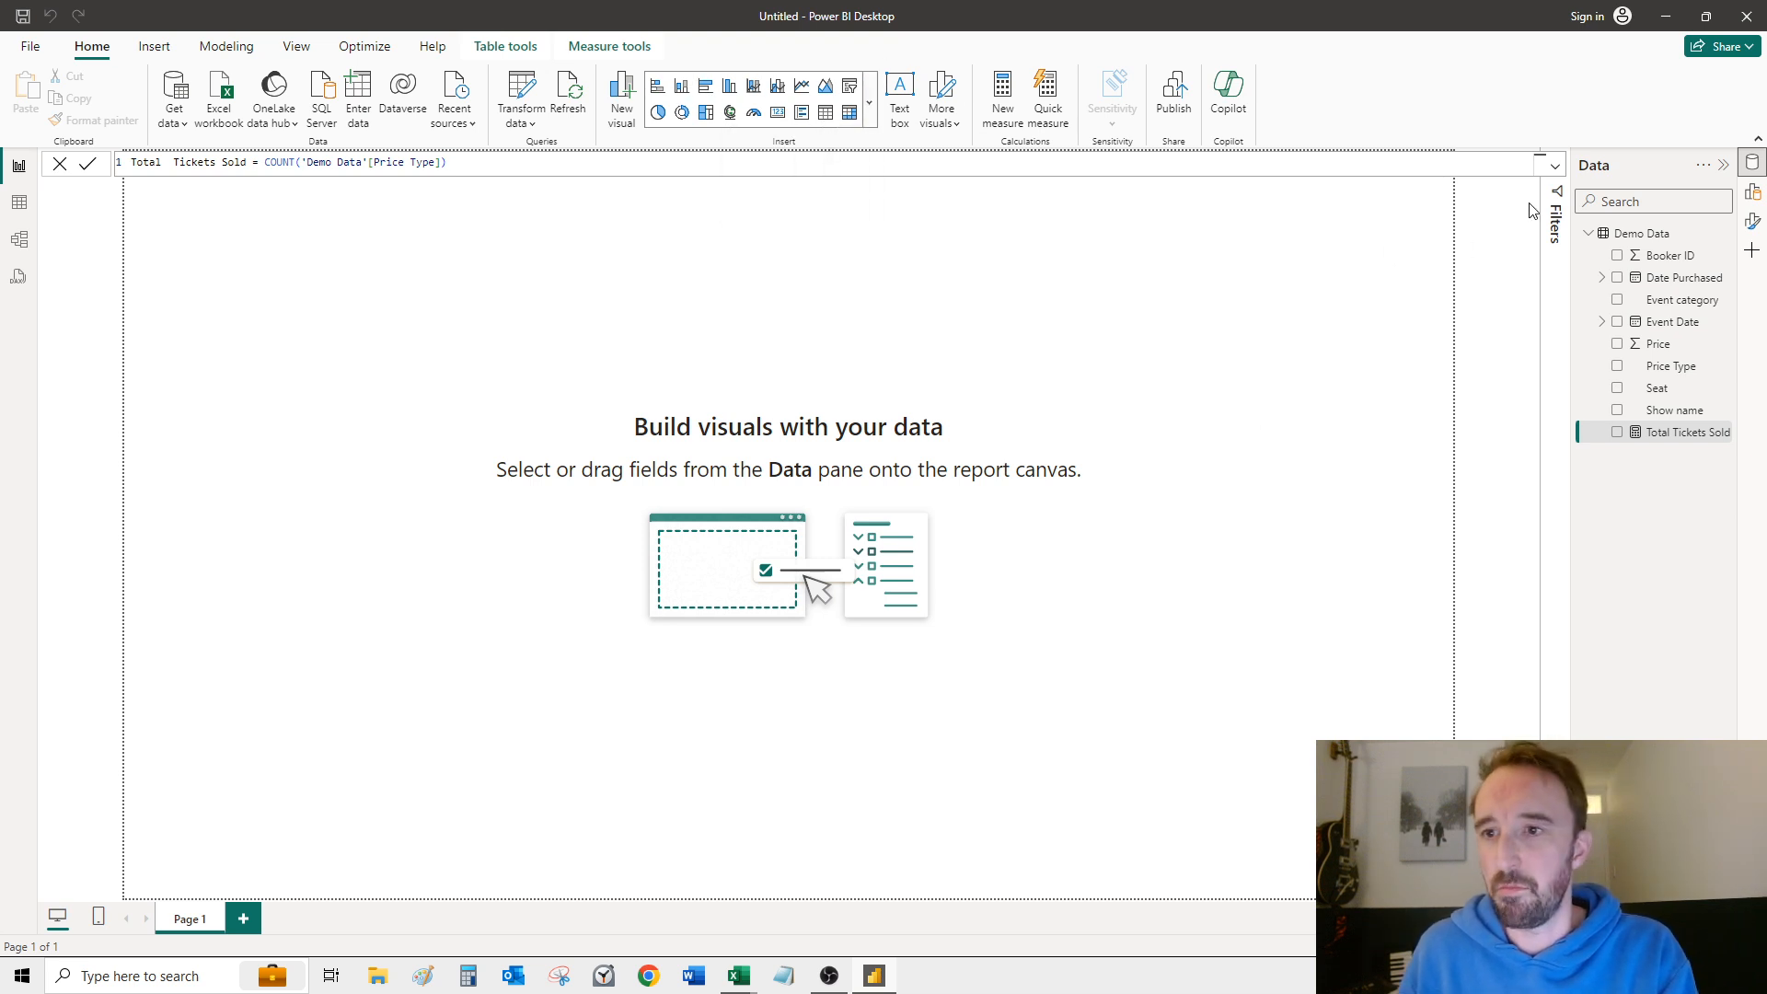
click(1753, 219)
click(1753, 191)
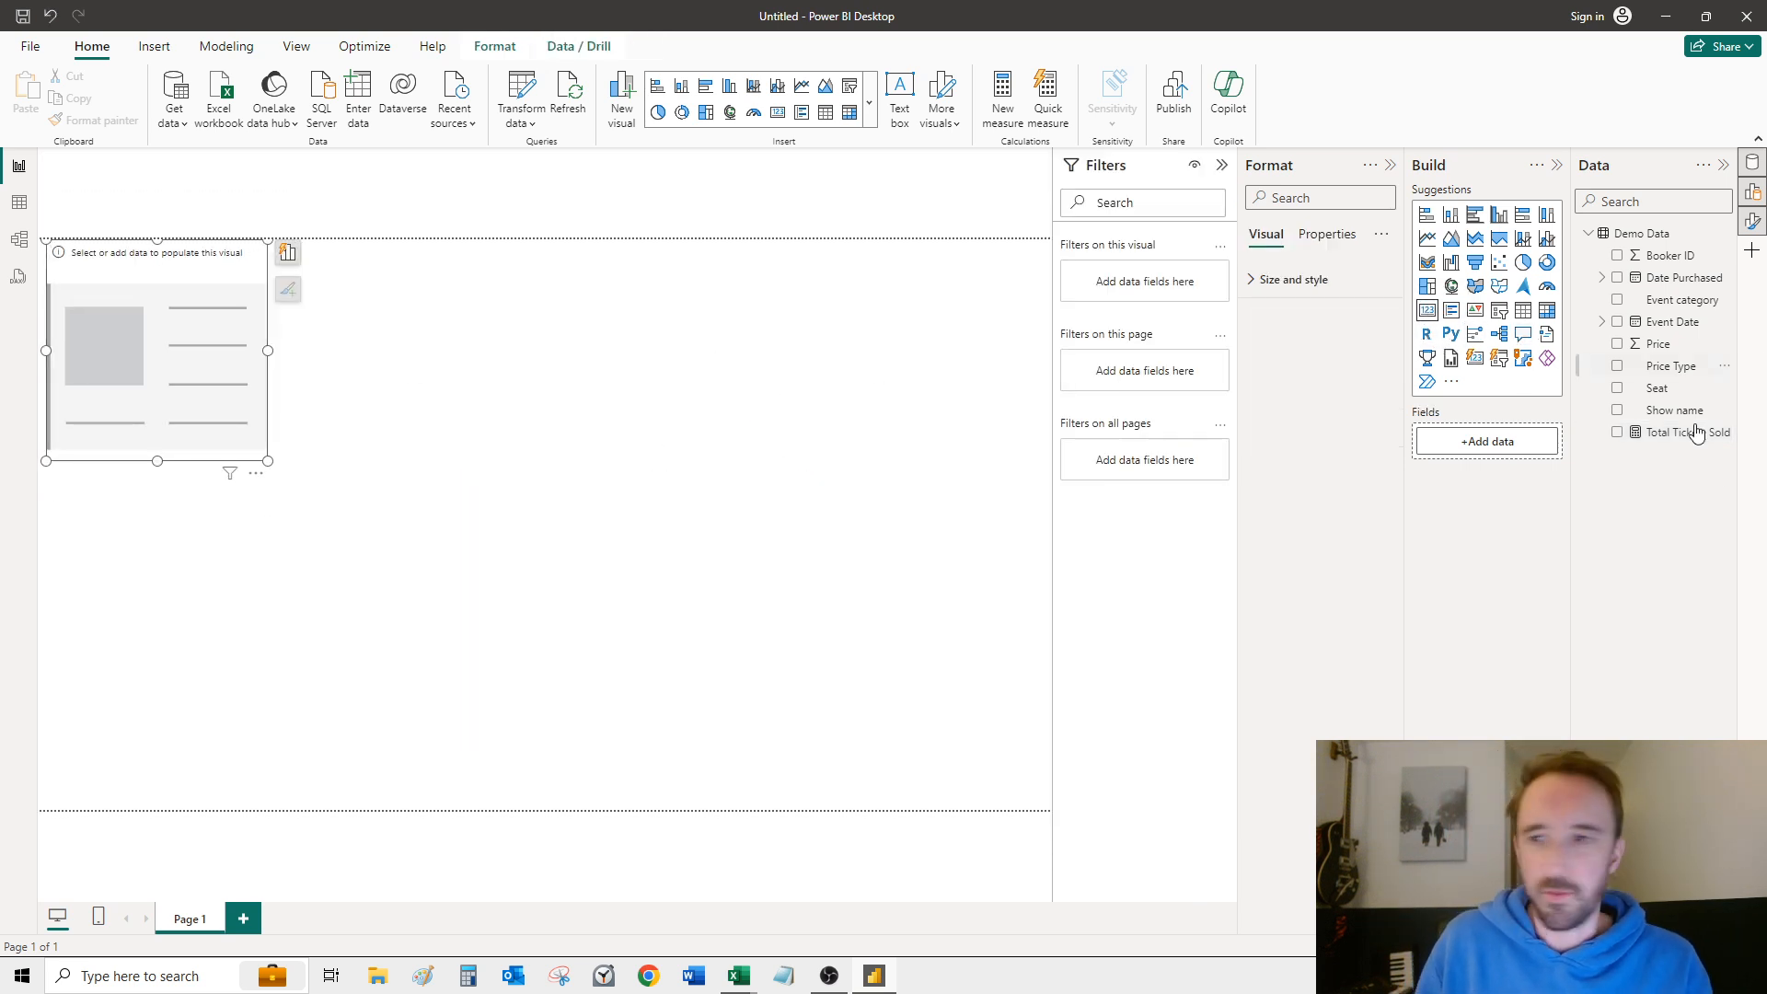
drag(1676, 433, 129, 333)
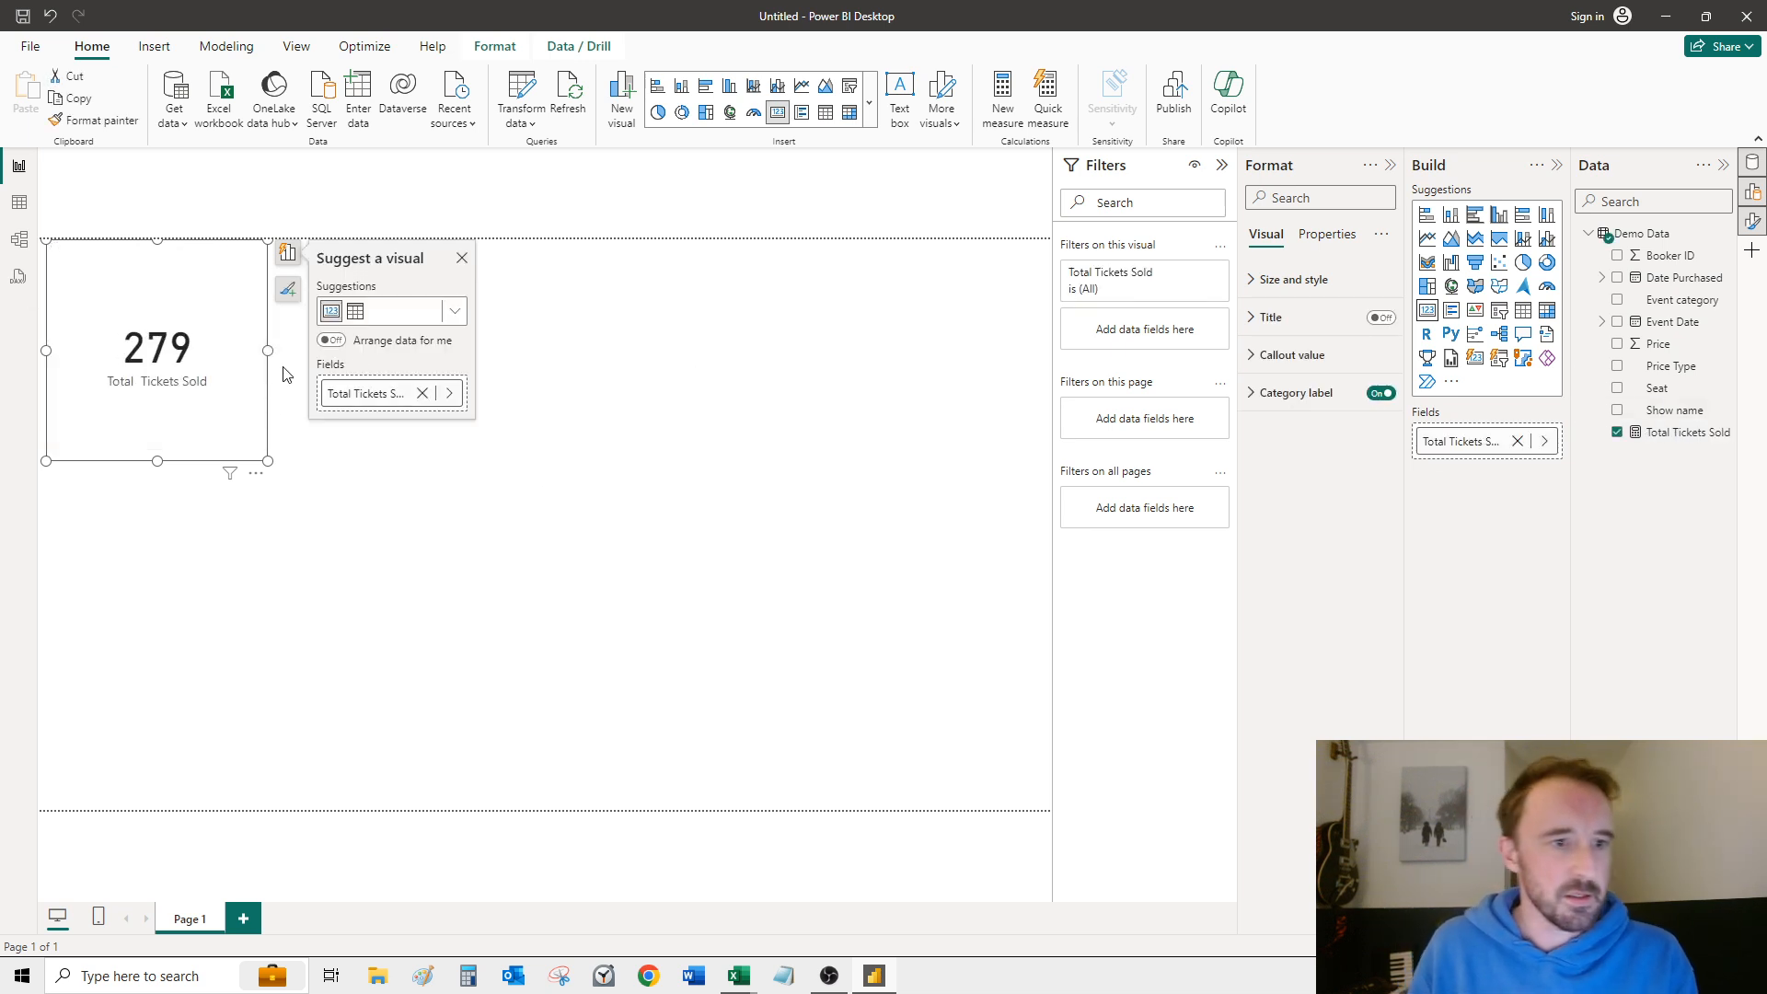
drag(266, 462, 225, 372)
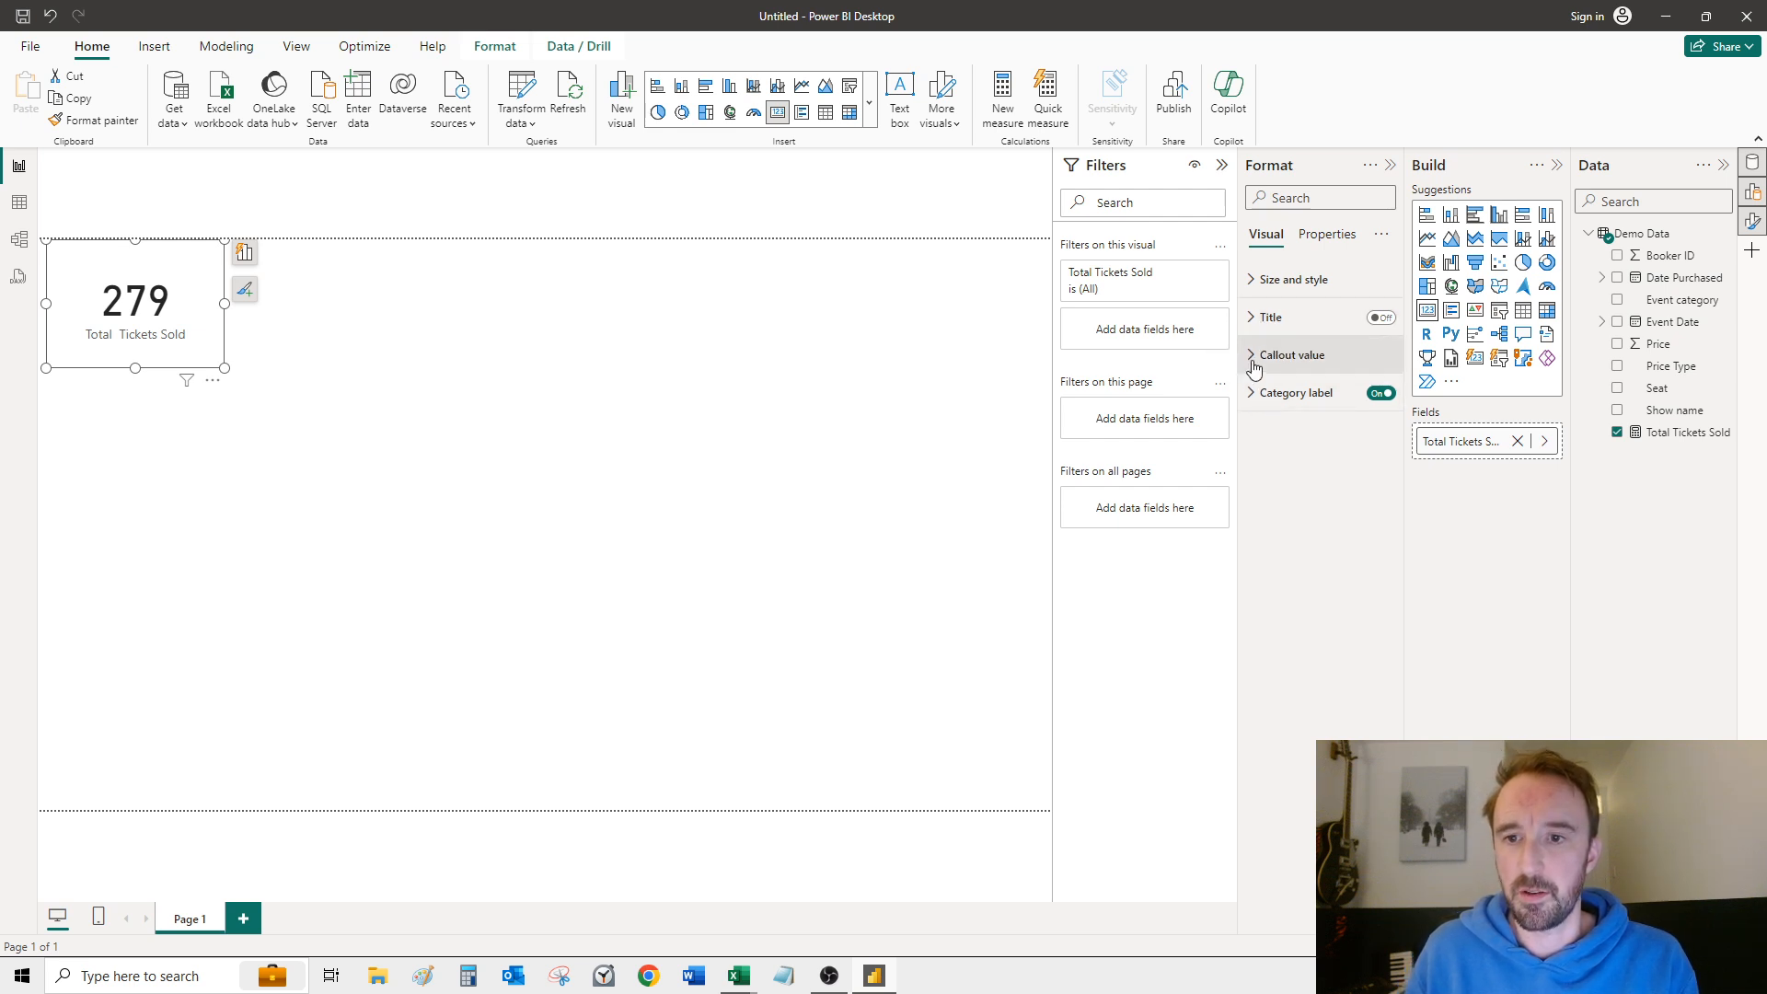
Step: Make the callout value of the Total Tickets Sold card bold
click(1257, 356)
click(1264, 443)
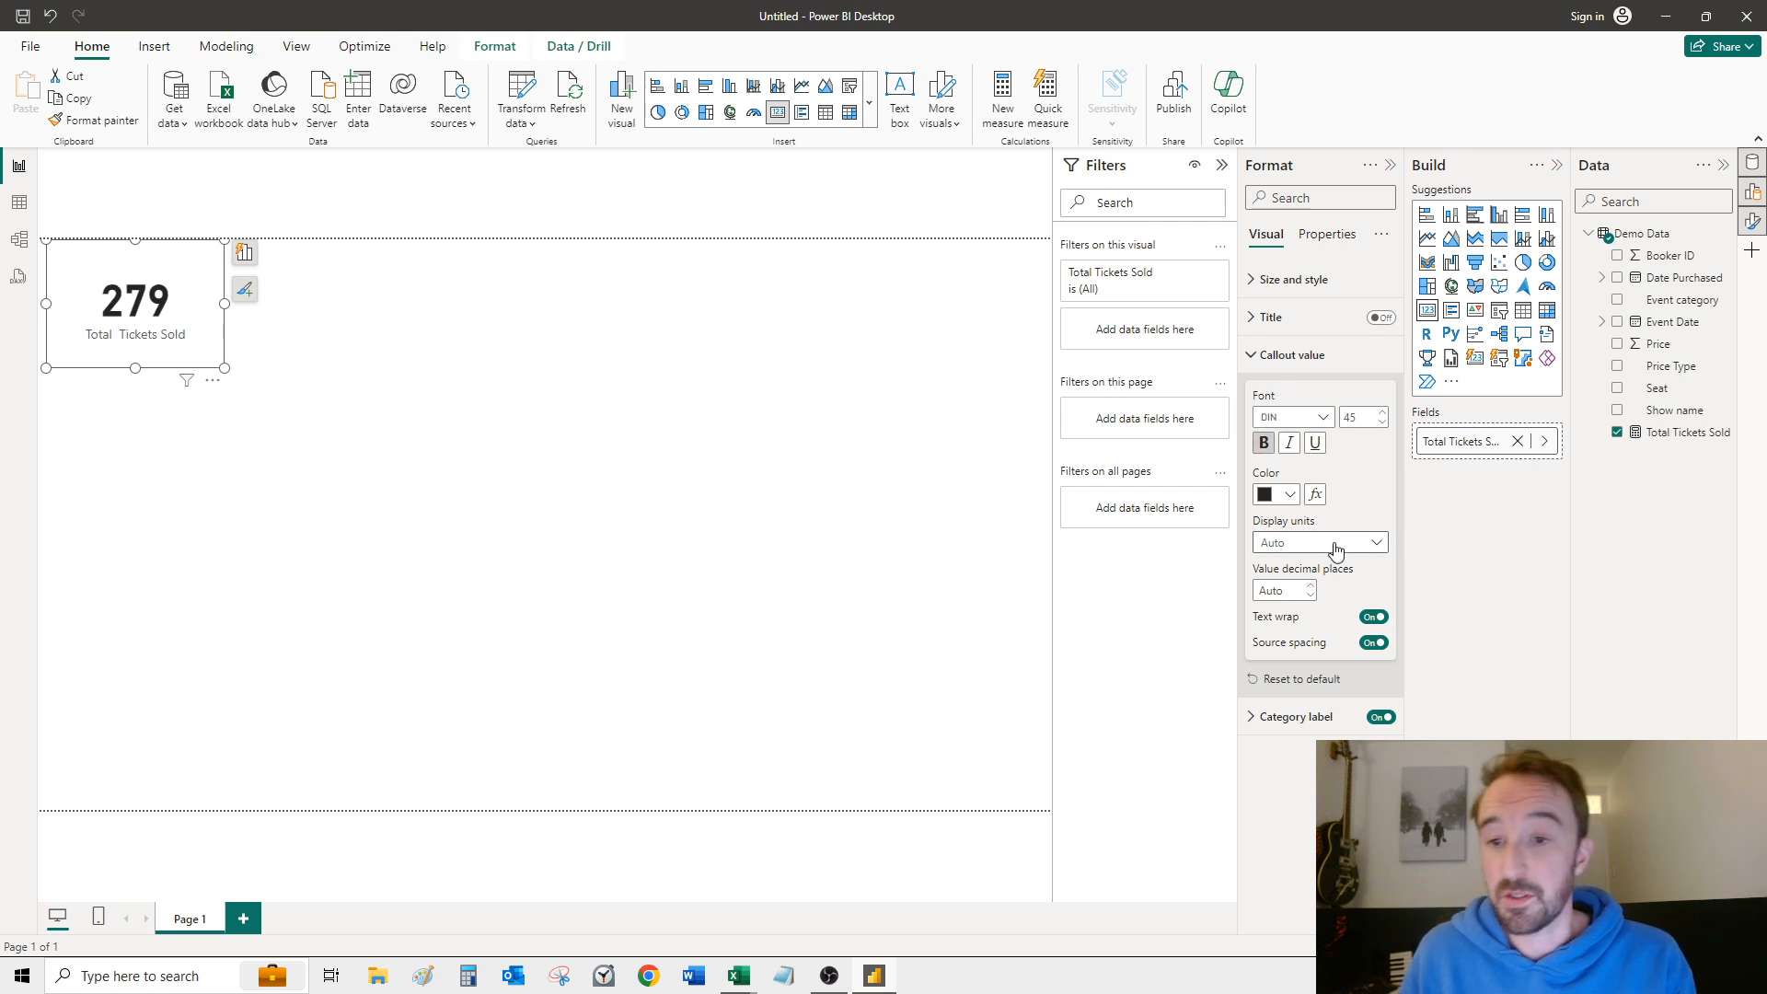
click(1257, 357)
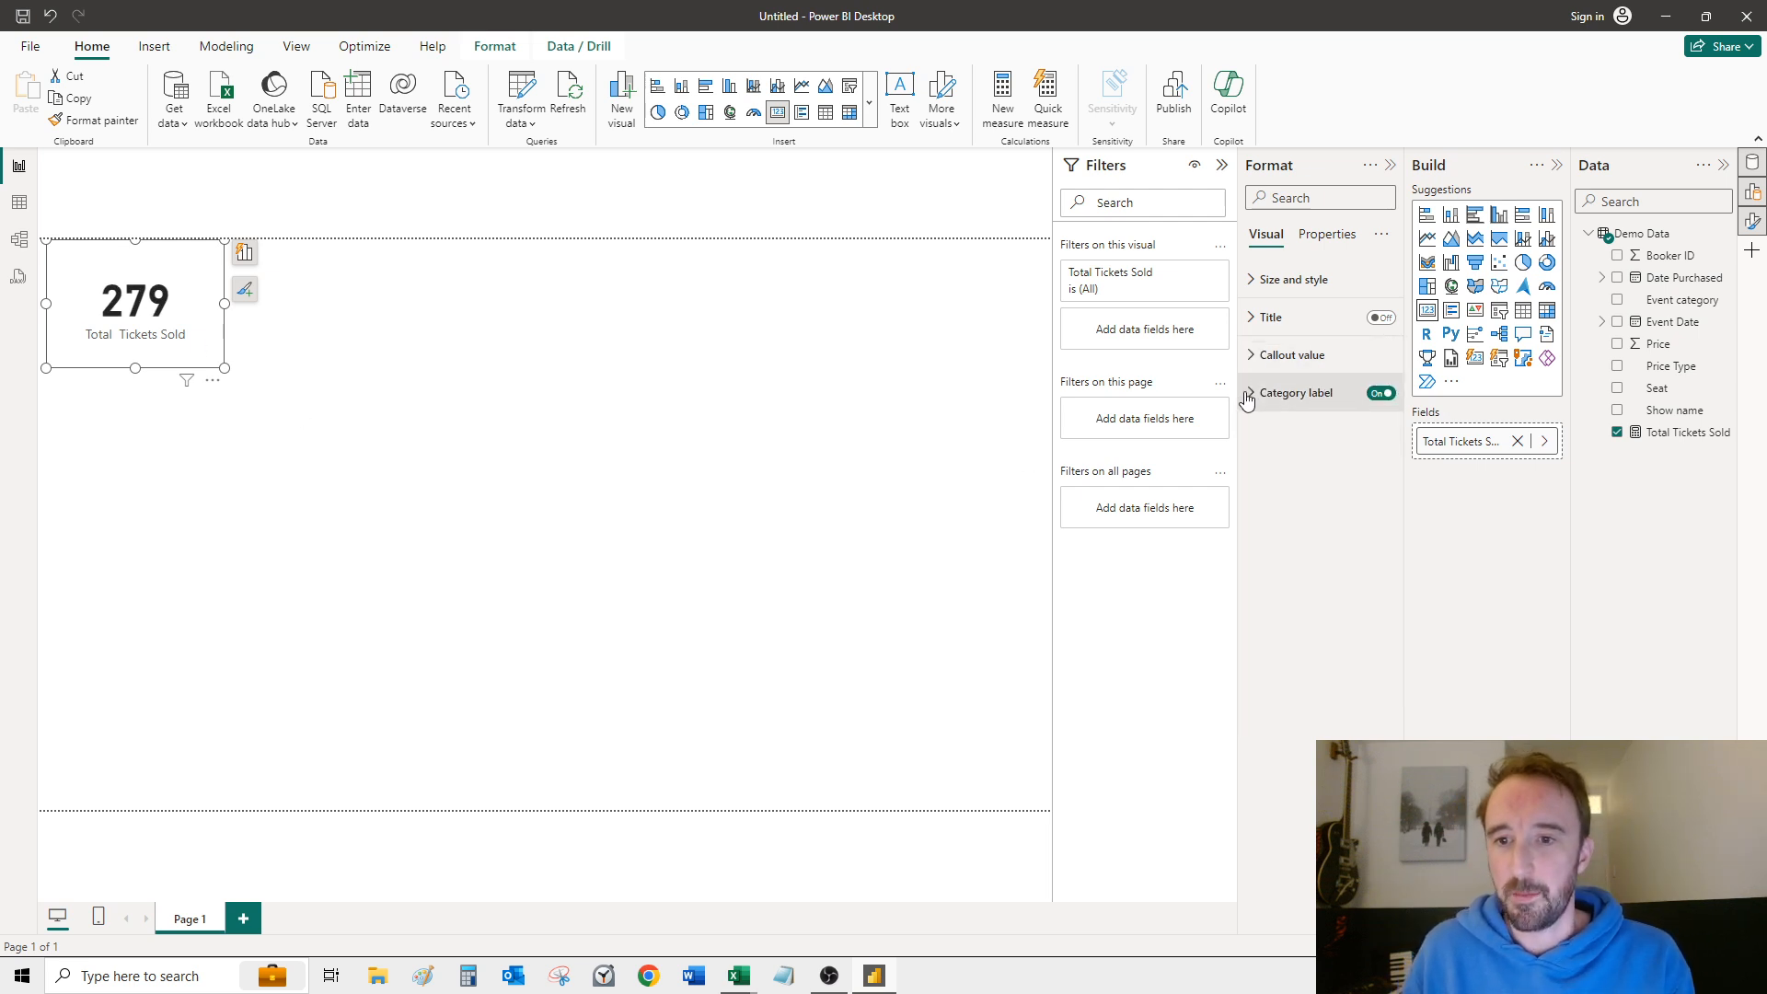
Step: Set the Total Tickets Sold card's category label to the red theme color and font size 10
click(1249, 393)
click(1293, 533)
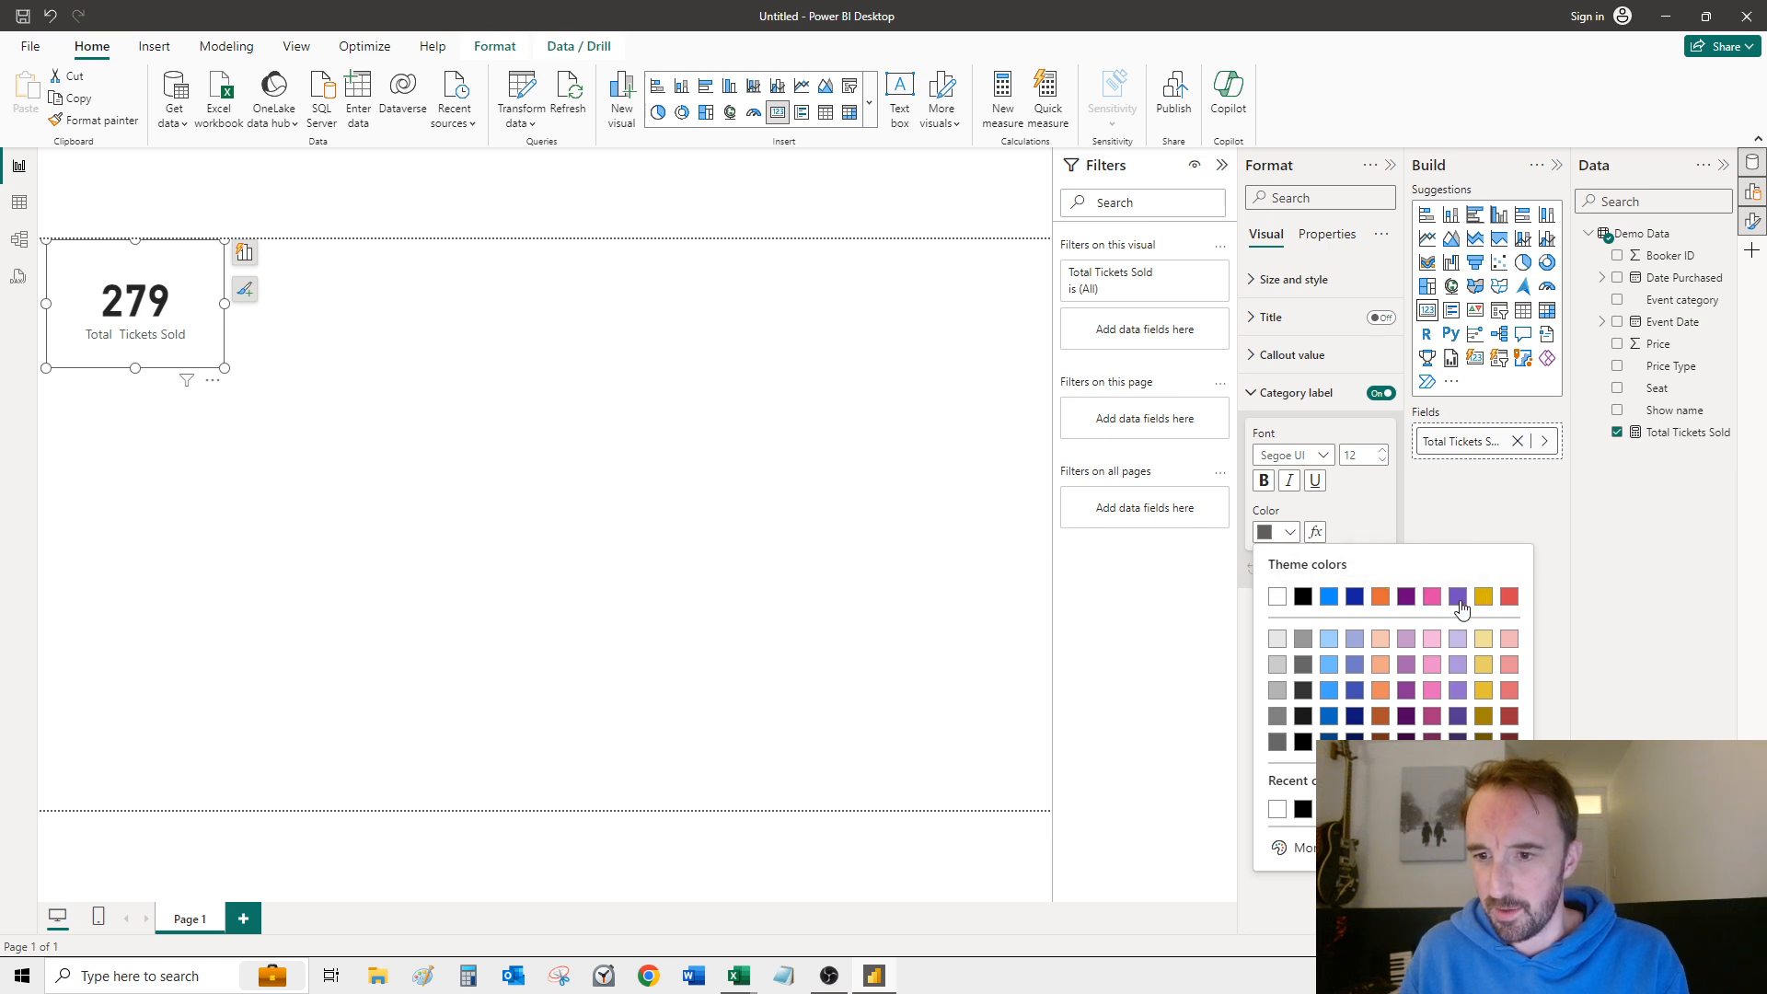
click(1509, 599)
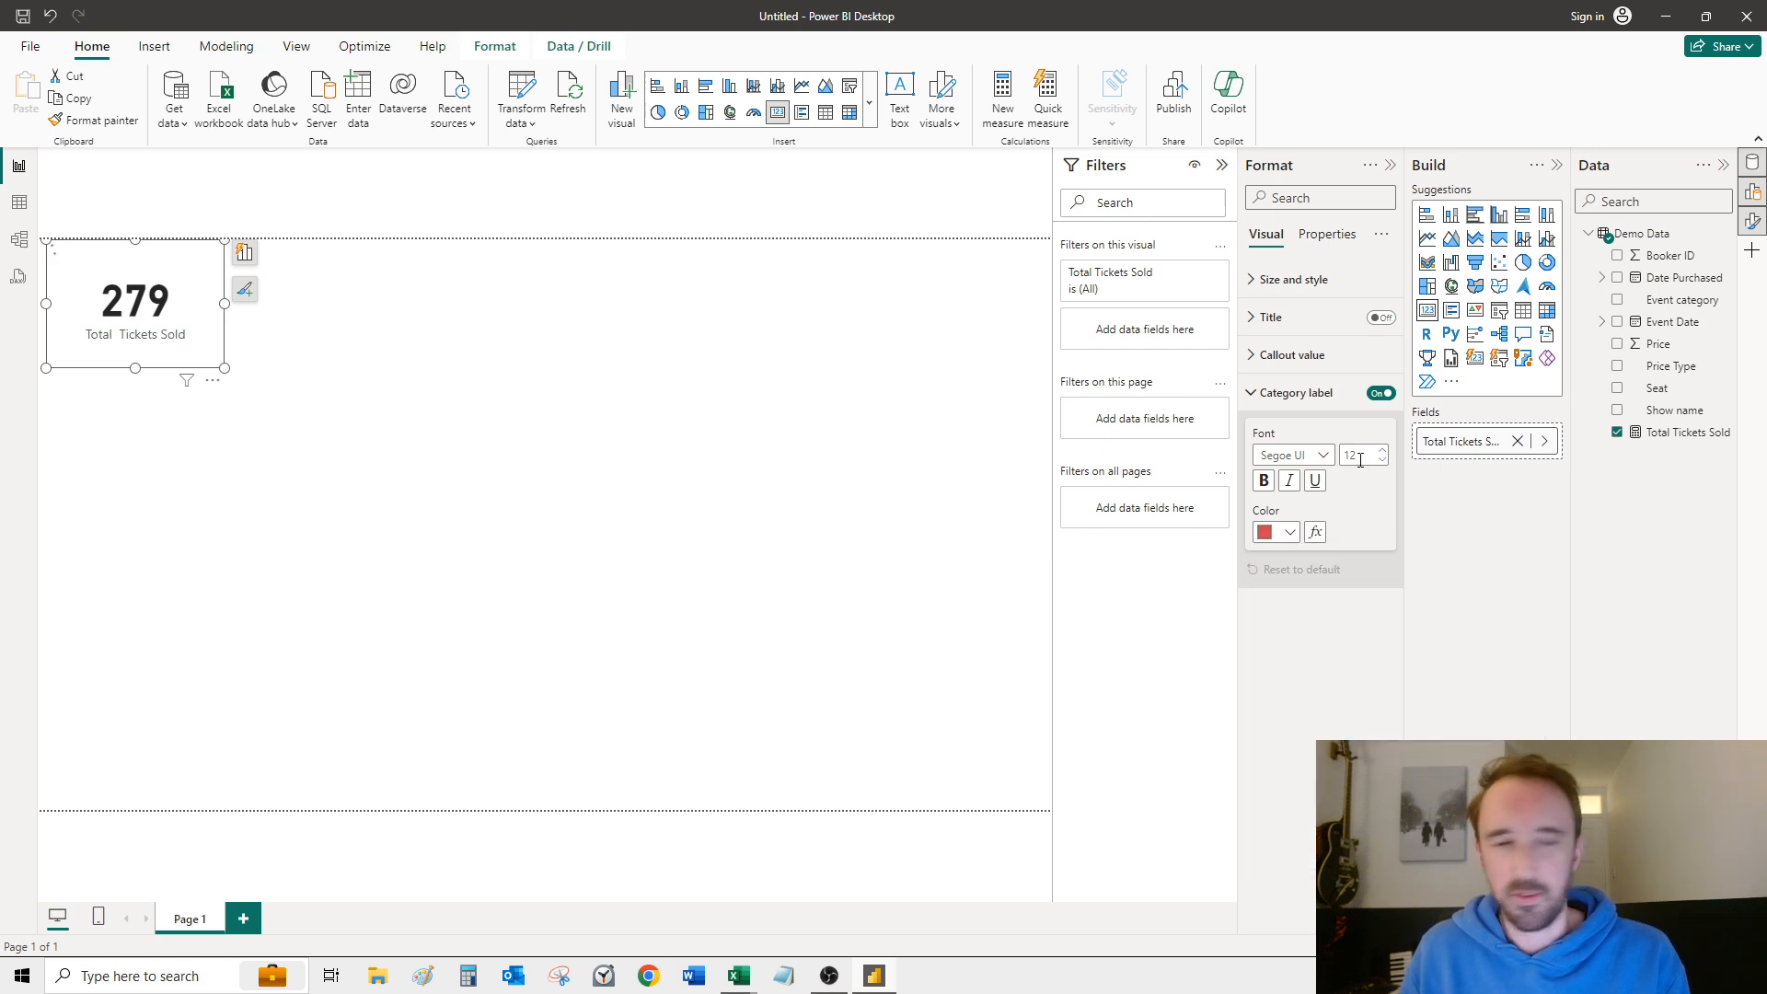
click(1361, 452)
text(10)
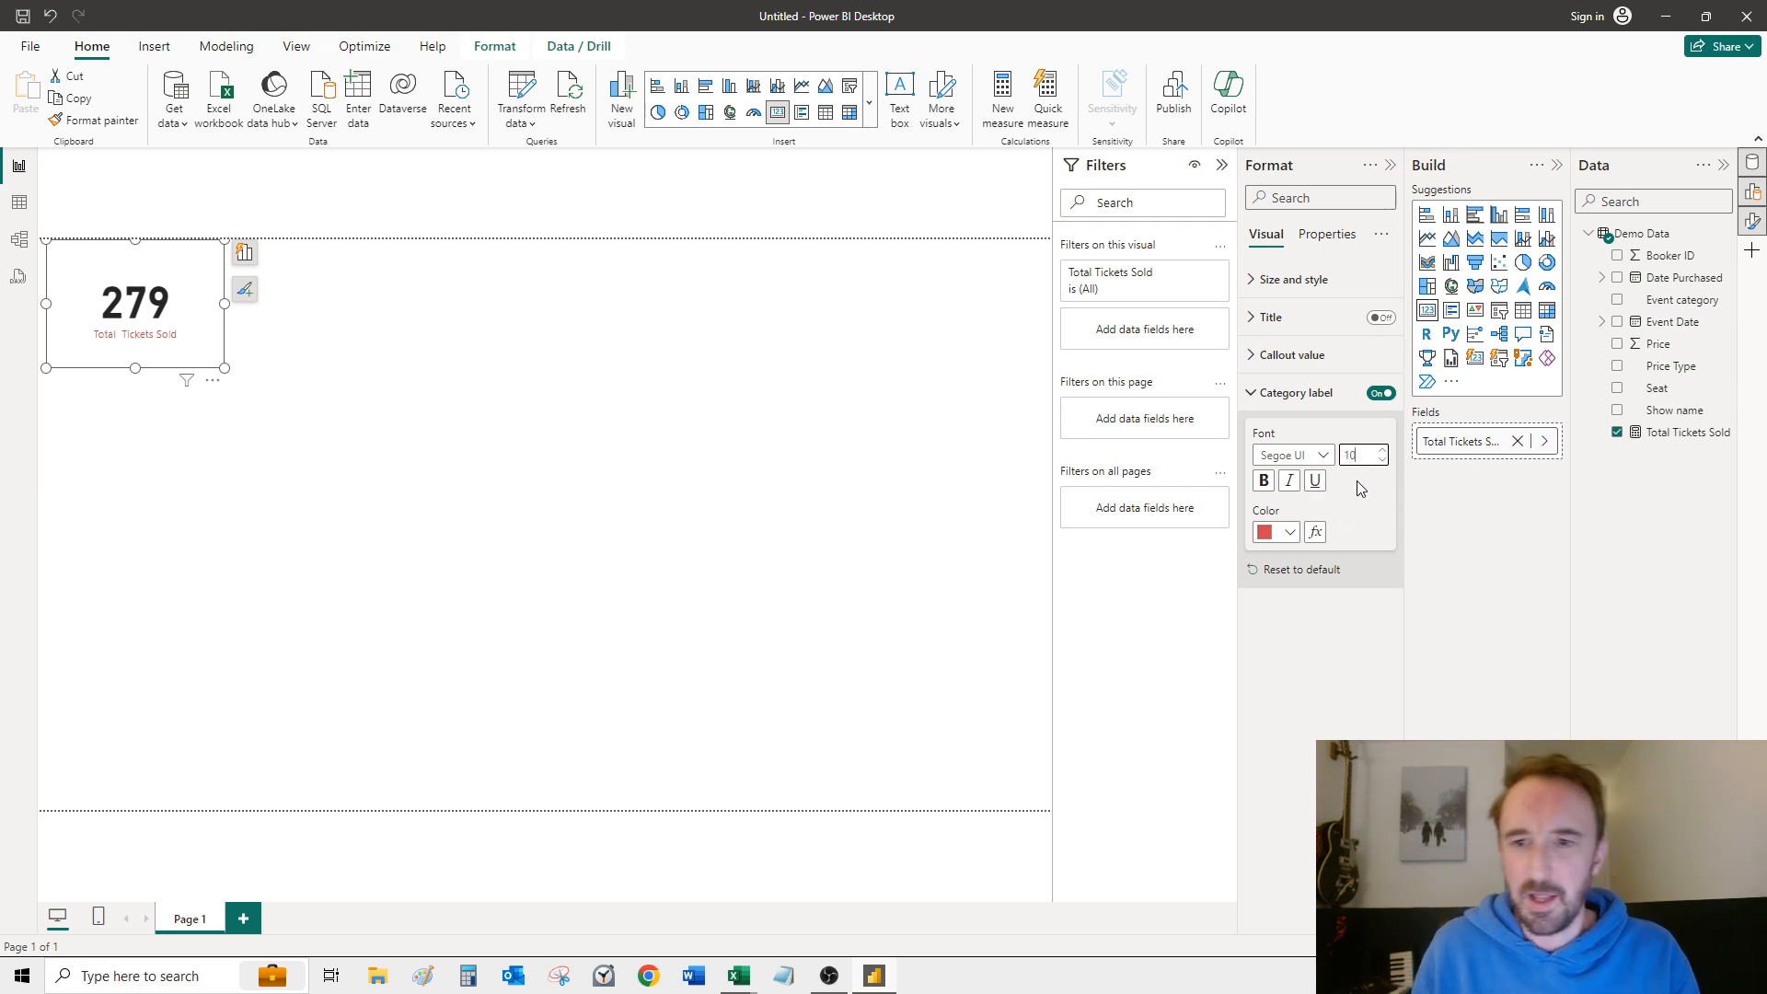
Step: Resize the Total Tickets Sold card to a smaller, flatter rectangle that closely fits its number and label
click(227, 370)
click(221, 365)
drag(224, 367, 193, 347)
click(193, 295)
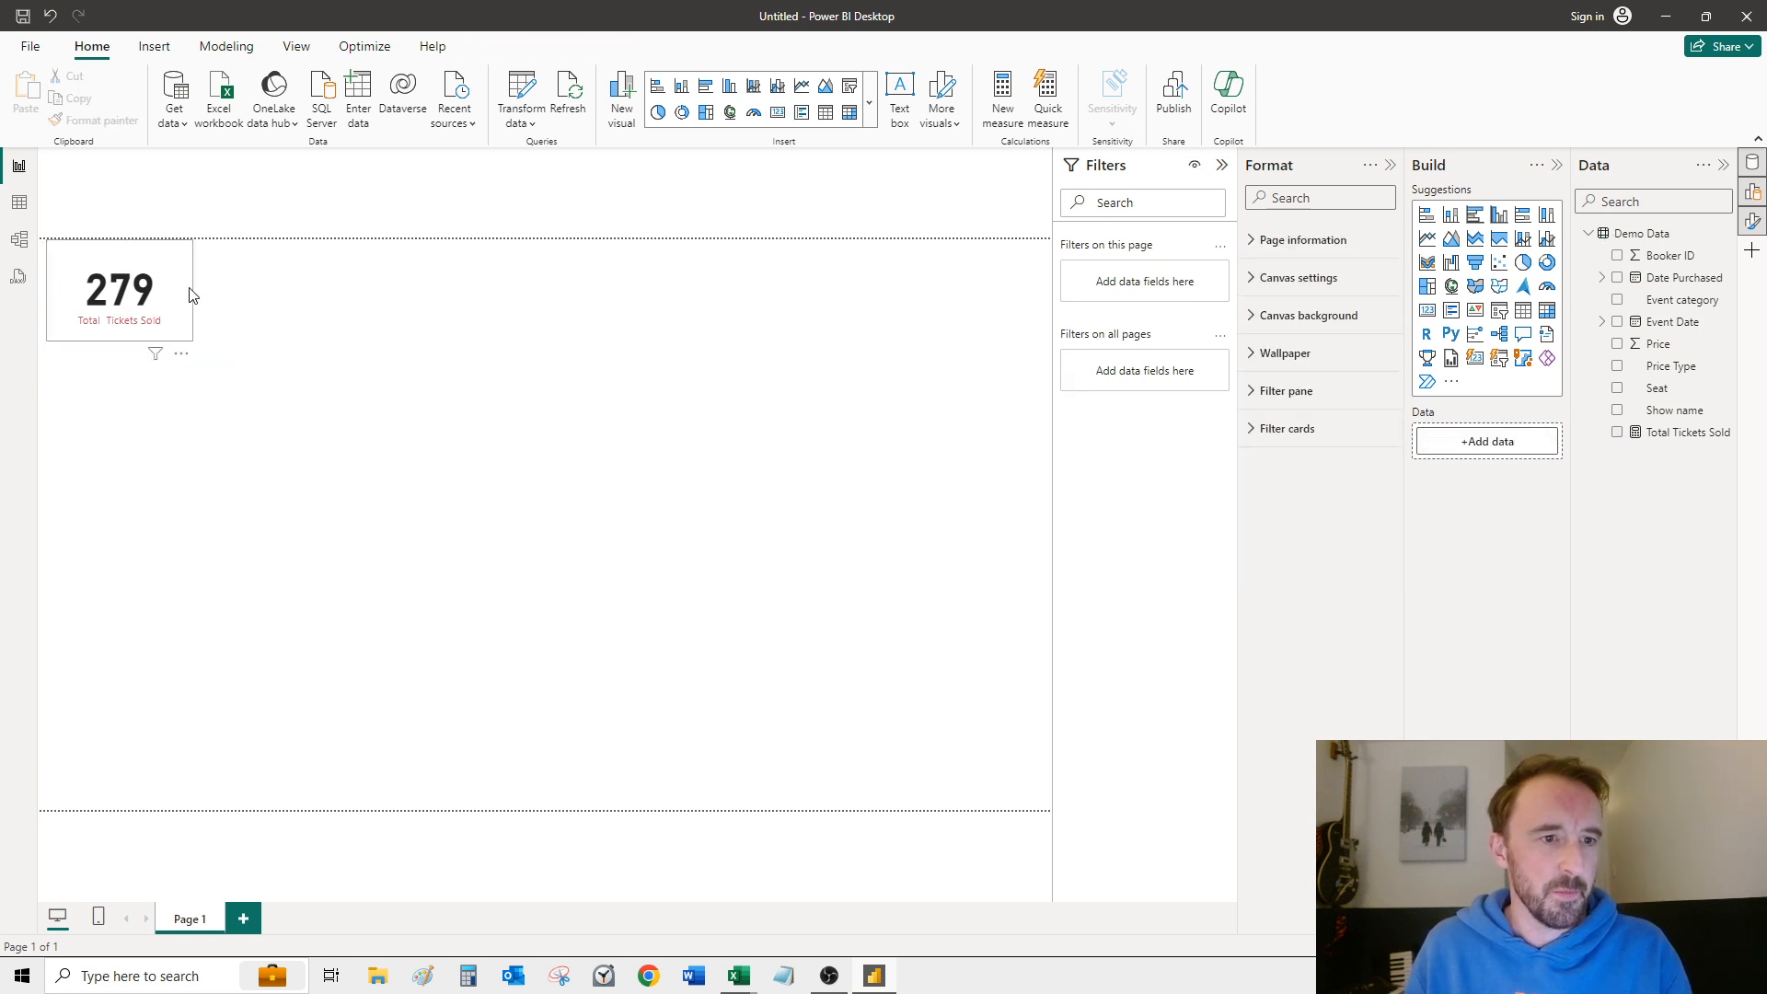
click(190, 297)
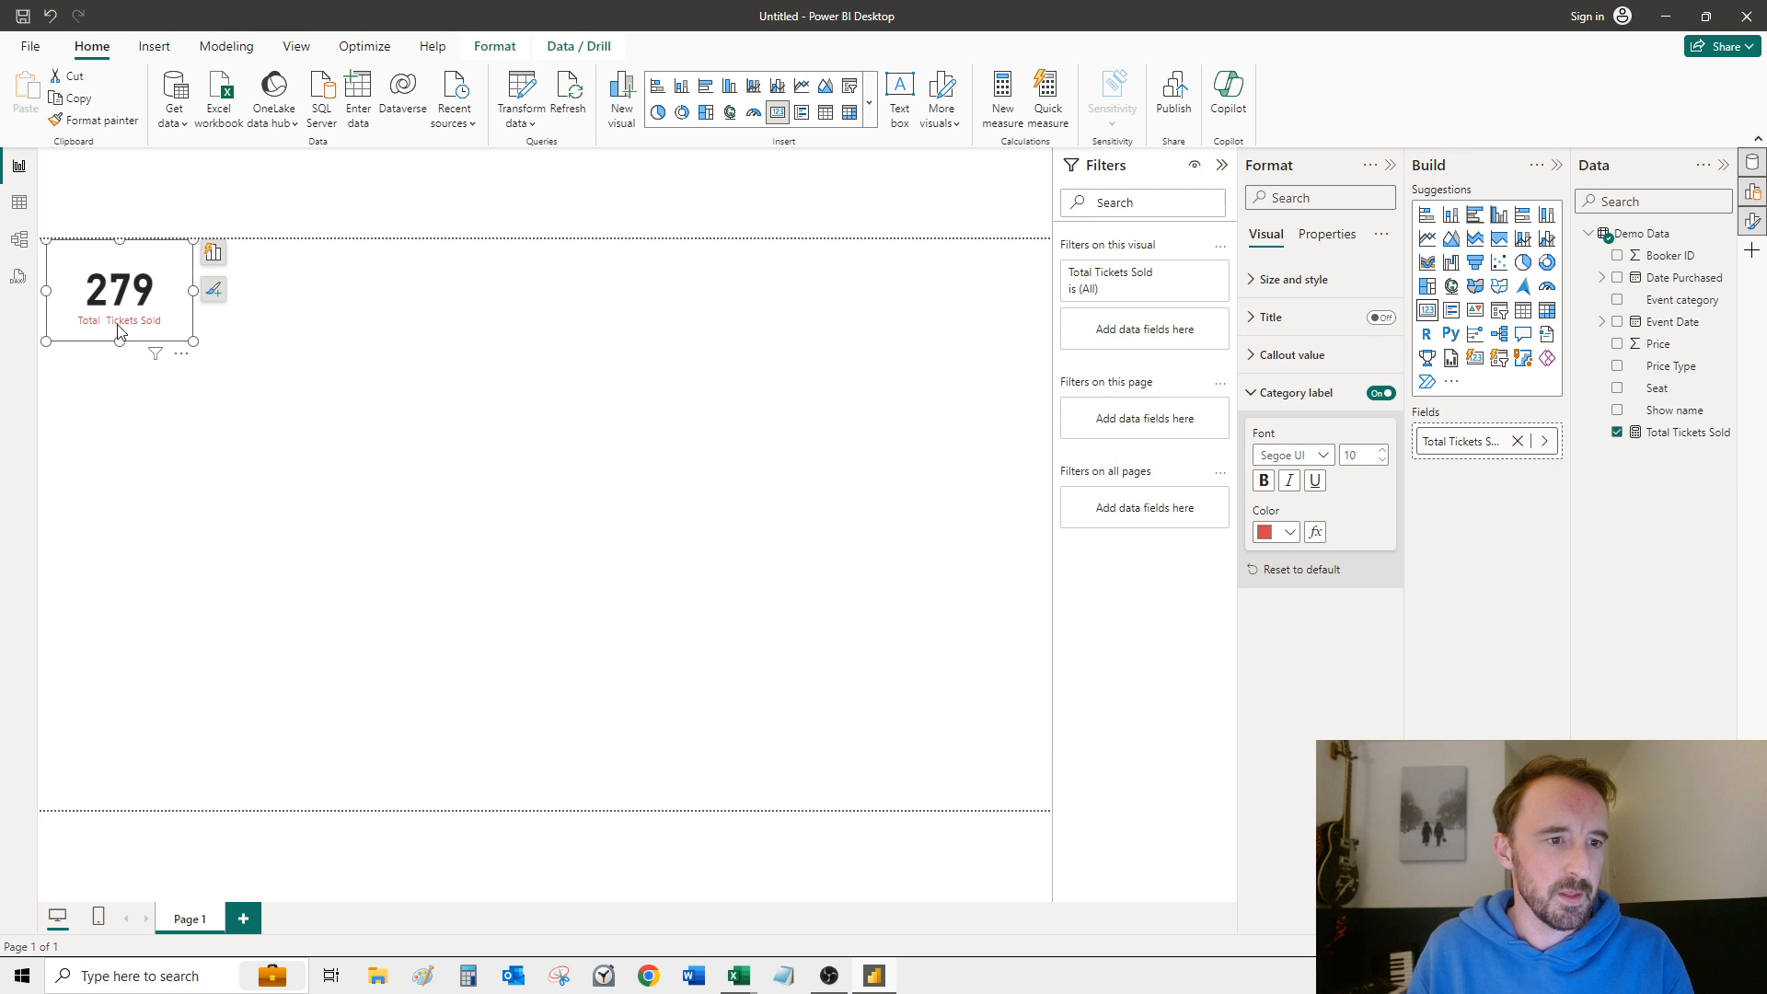
drag(117, 325, 117, 327)
drag(195, 283, 211, 286)
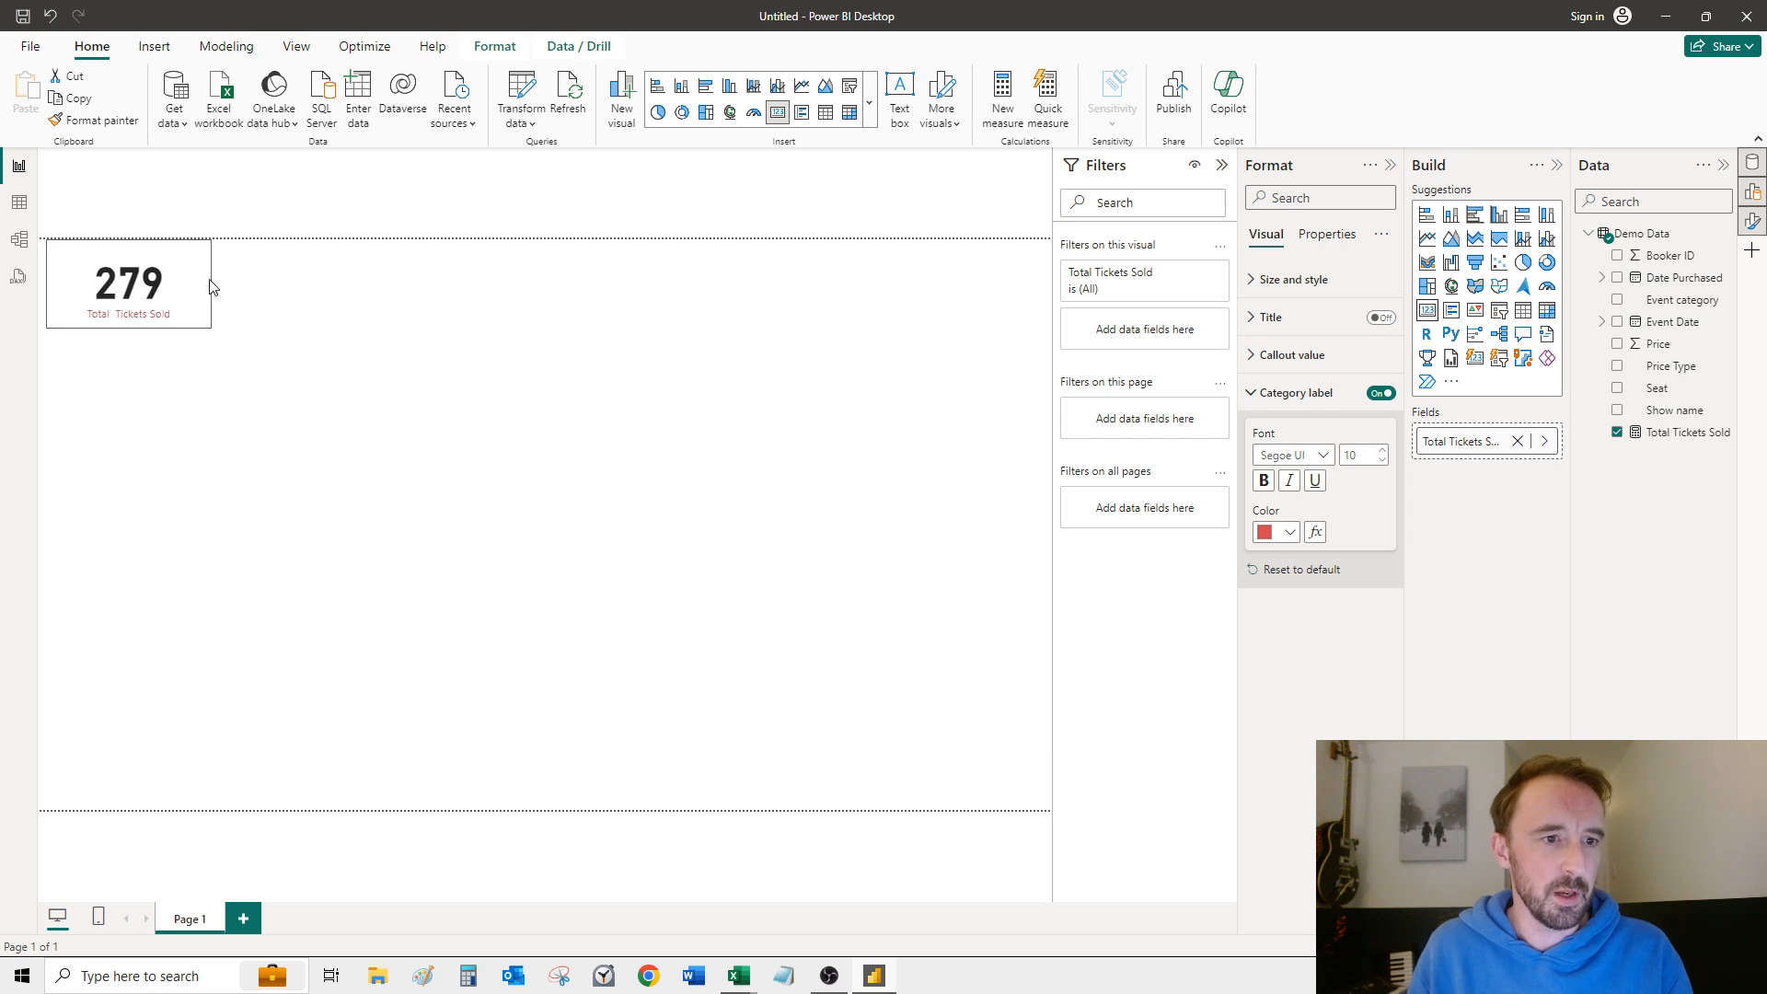
click(377, 390)
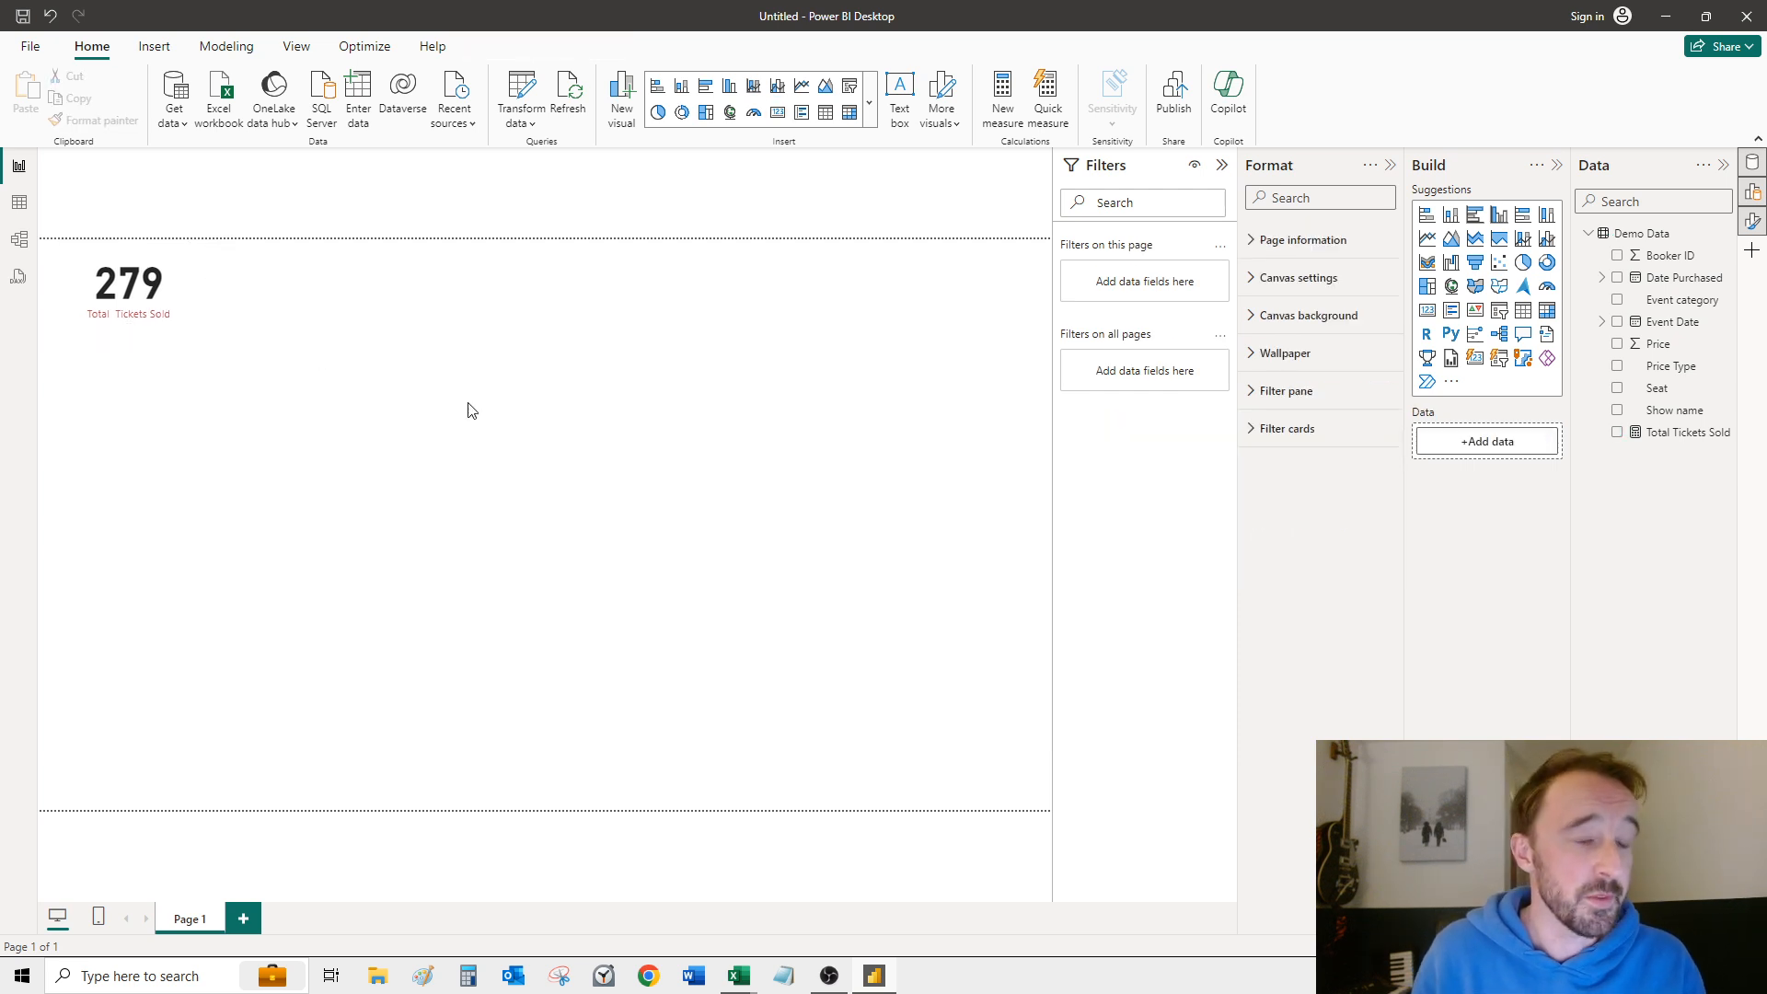
Step: Create a new measure in the Demo Data table and name it Total Value Sold
click(130, 308)
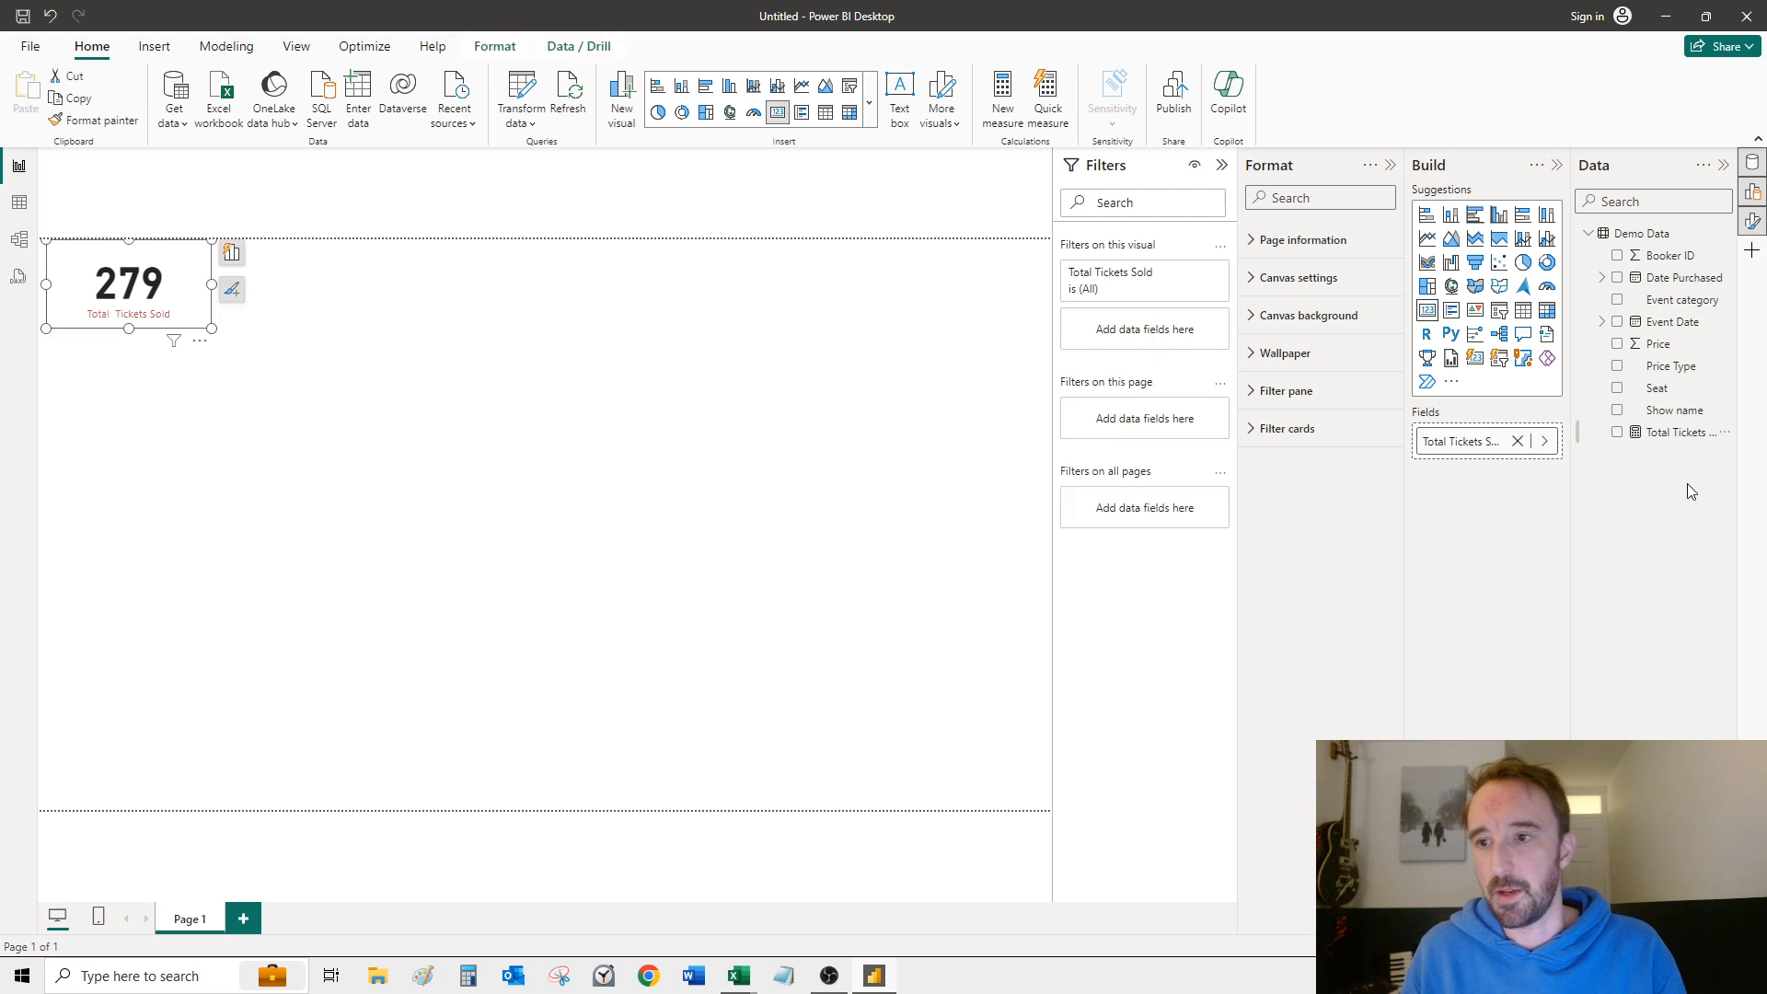
click(565, 350)
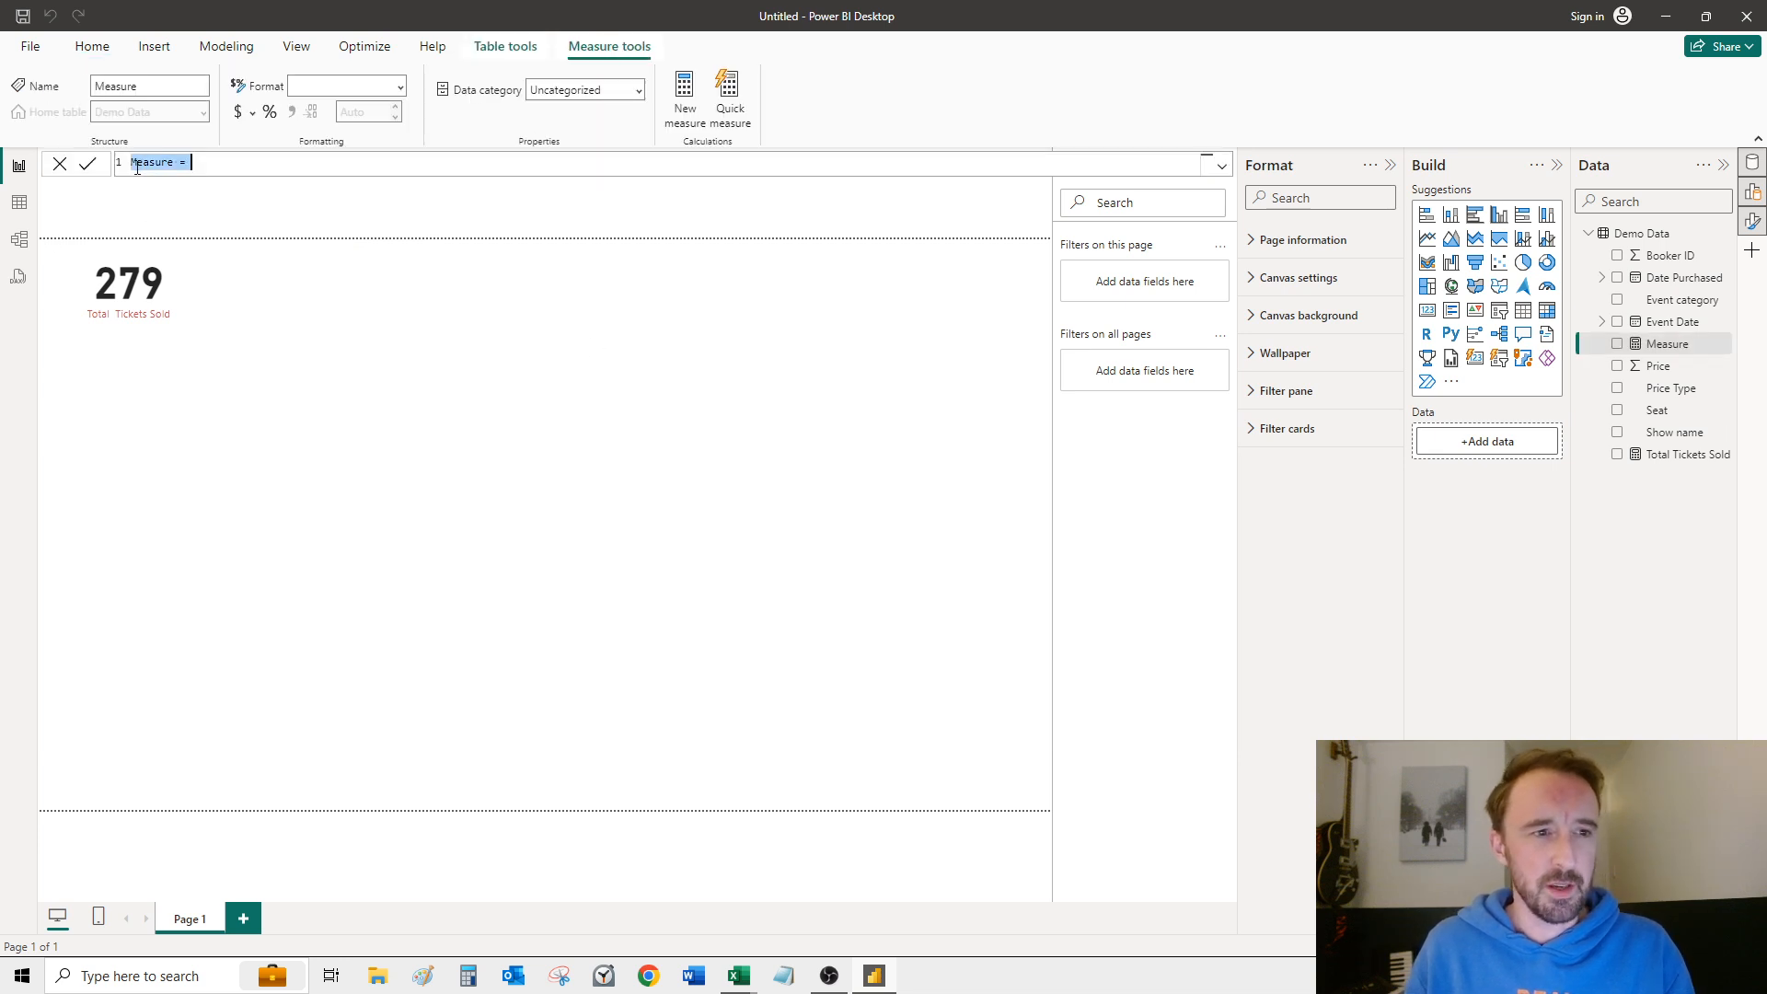
drag(169, 162, 141, 160)
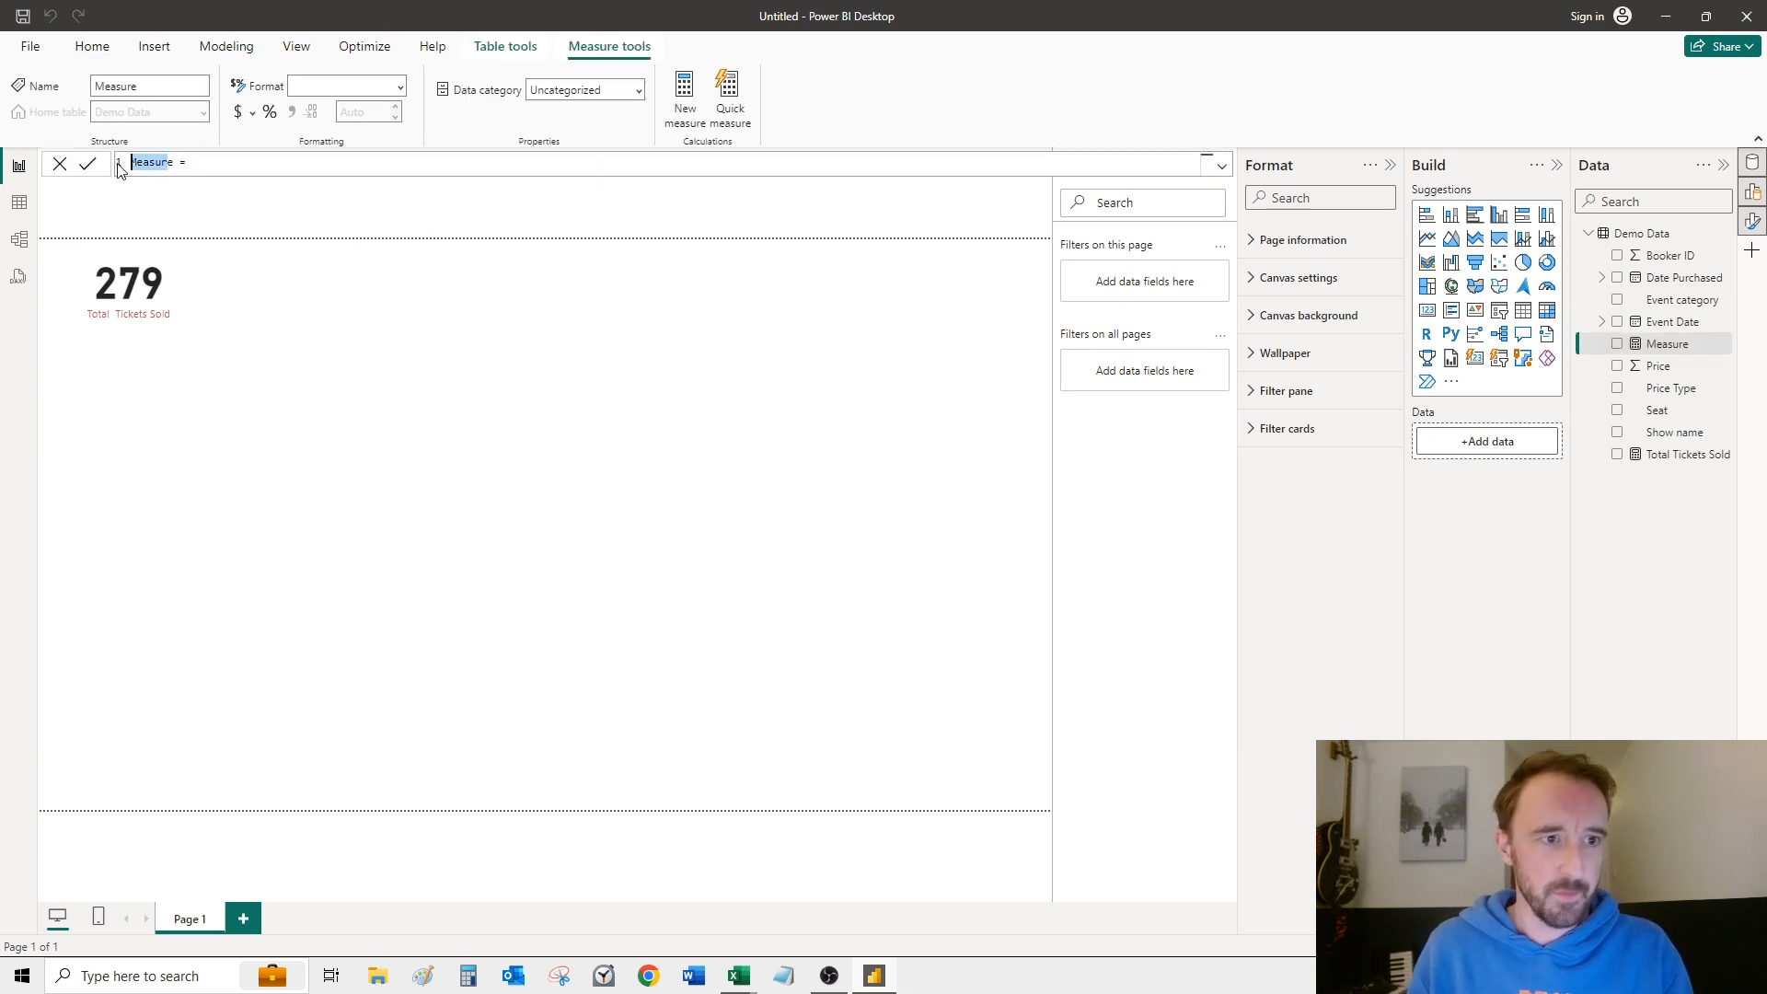
key(BackSpace)
text(Total )
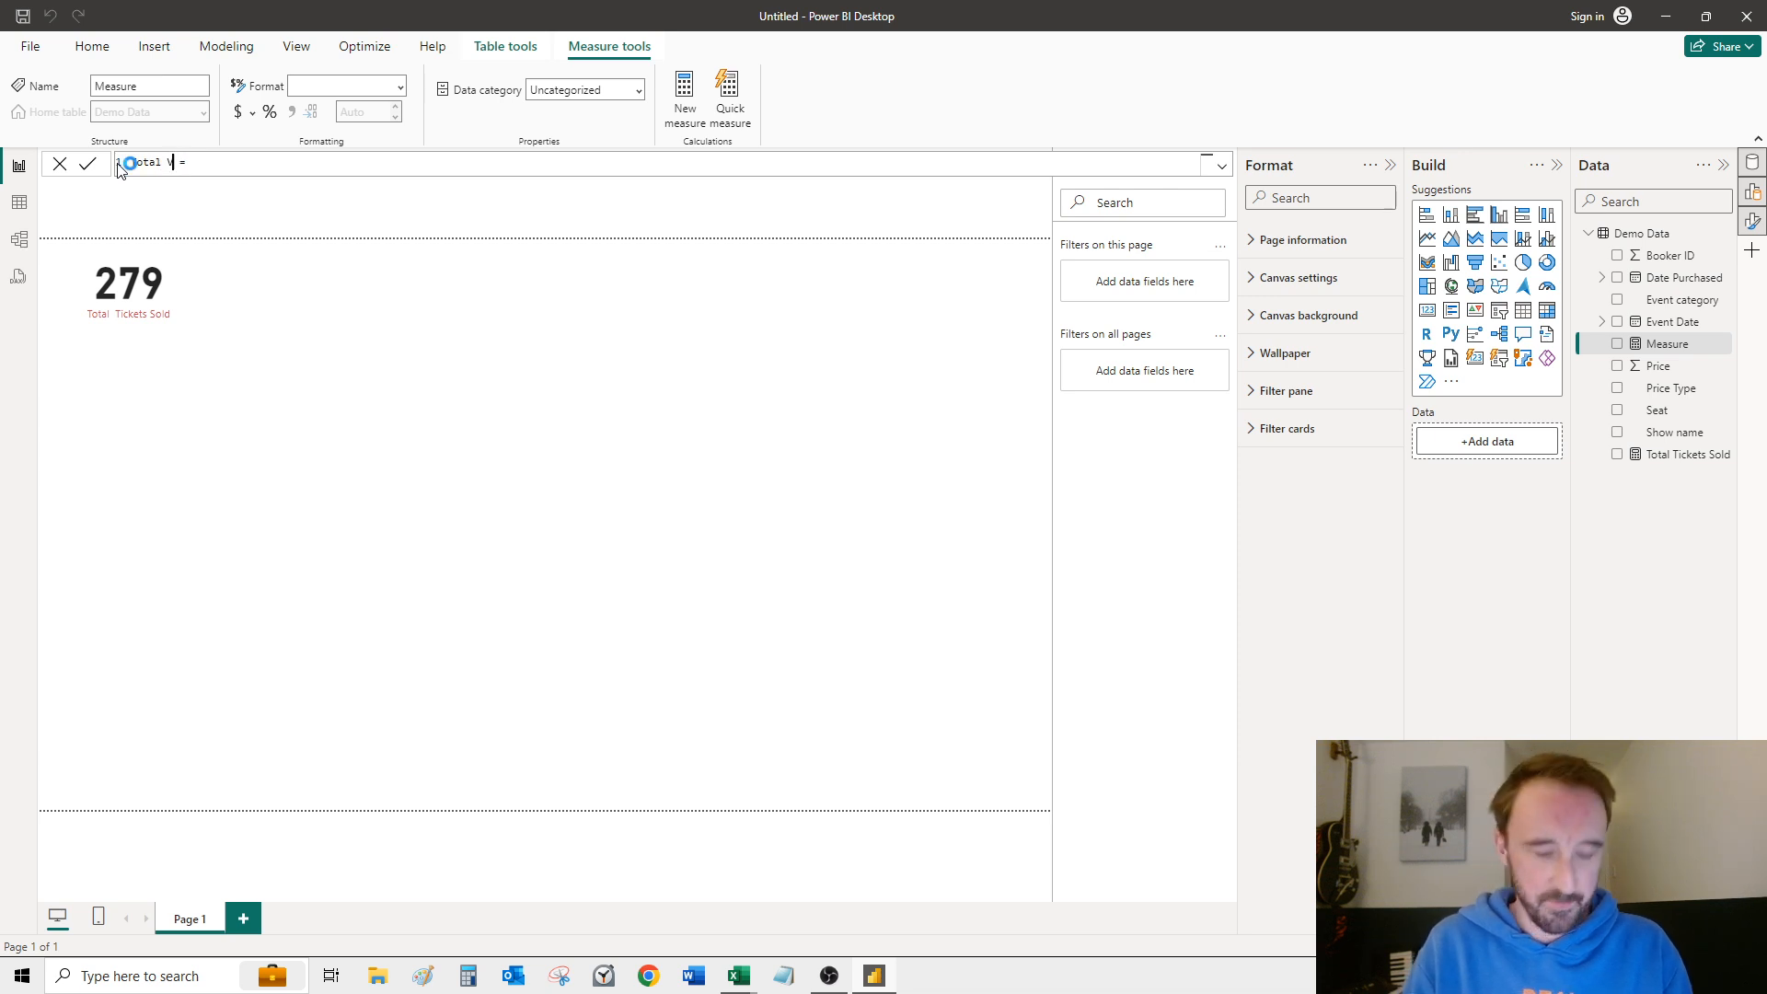
text(Value Sold = )
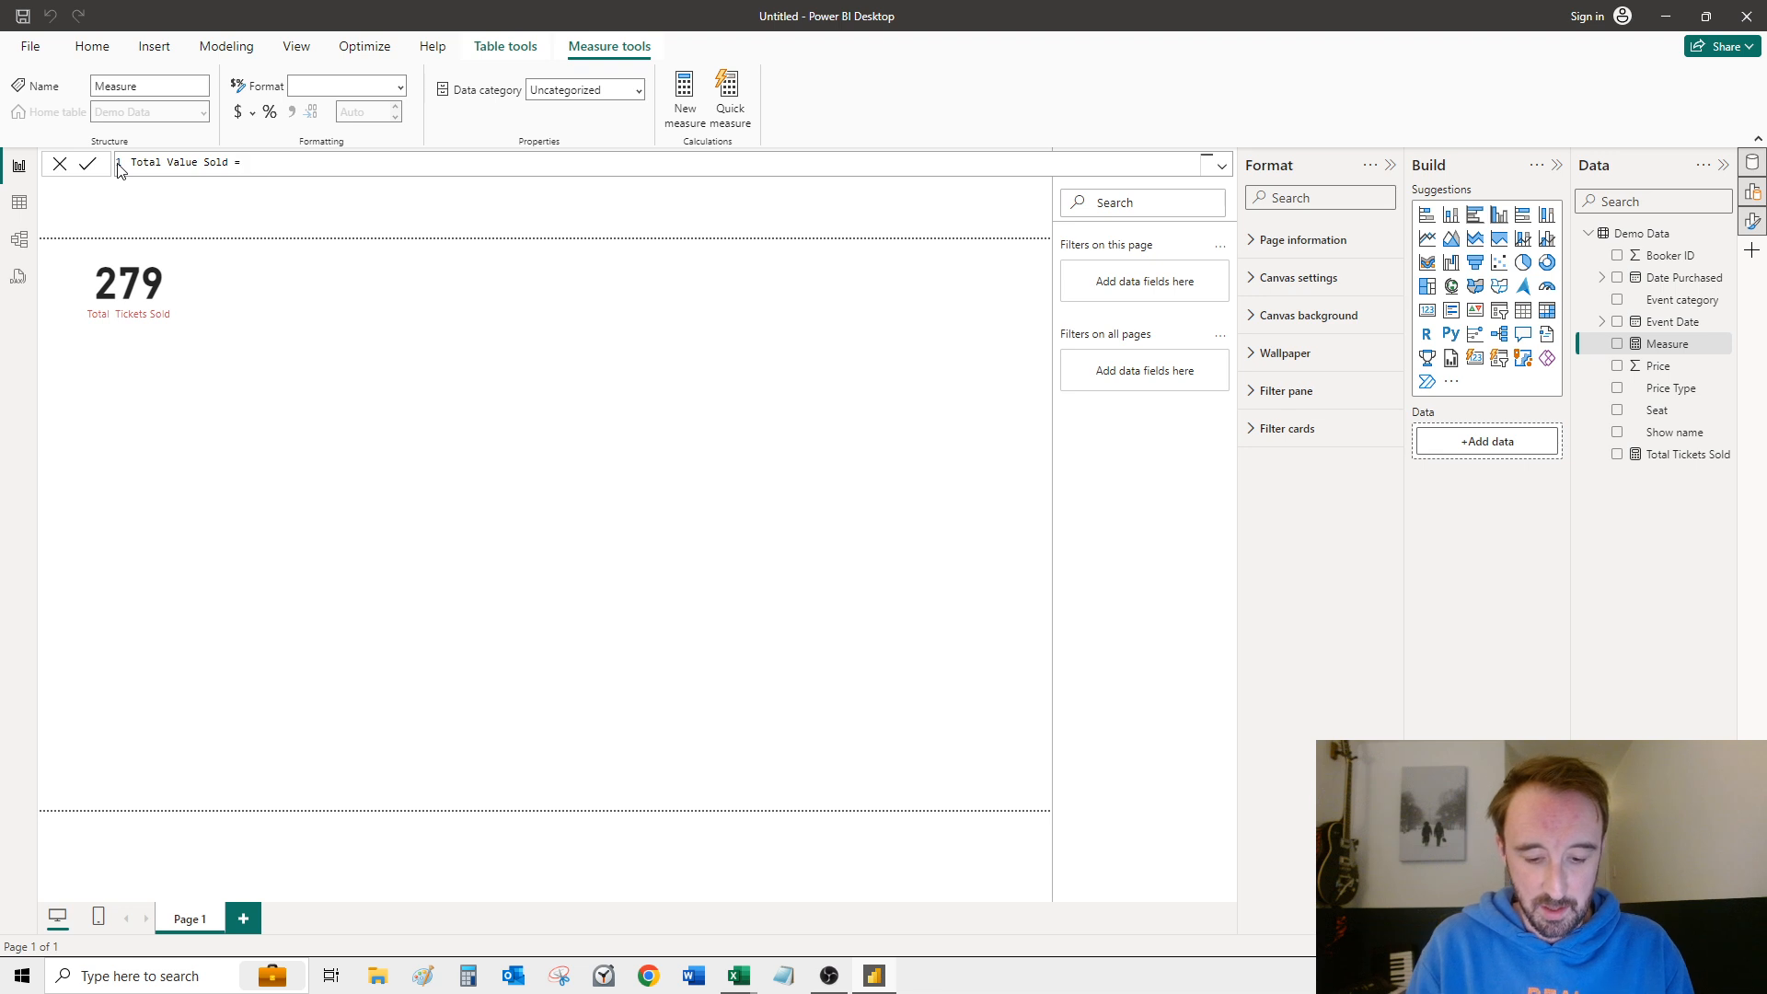
text(SUM()
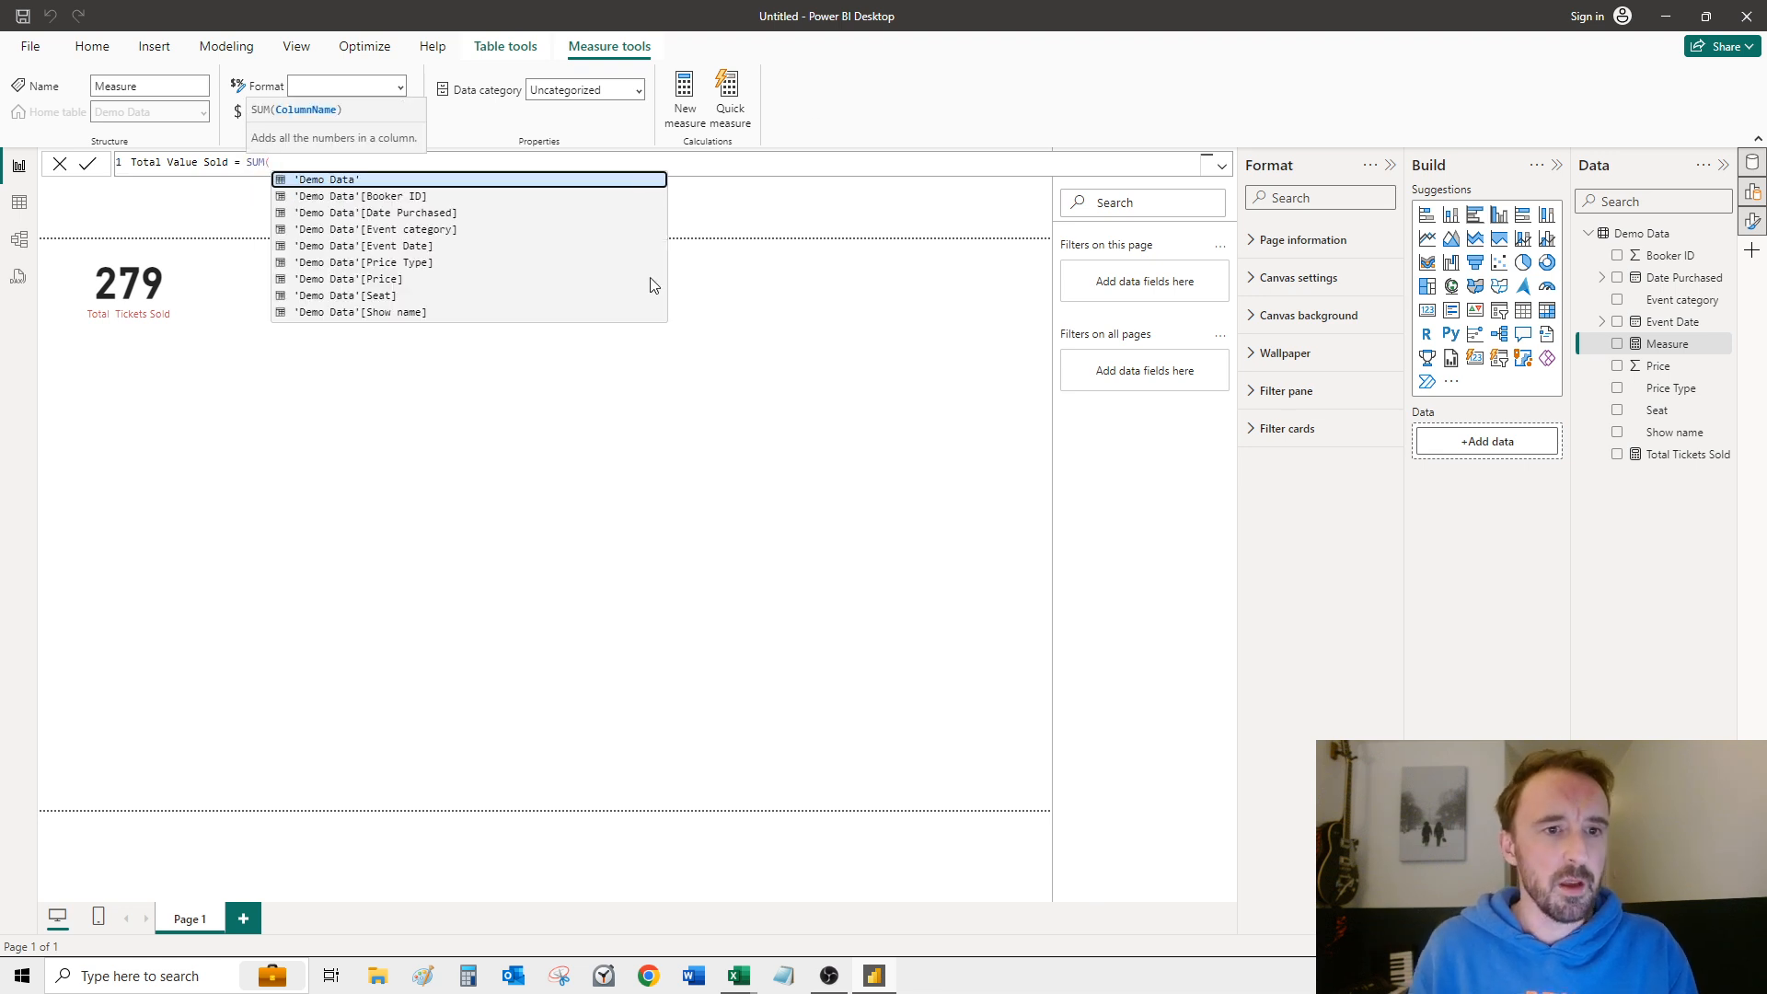
Step: Define the Total Value Sold measure as SUM('Demo Data'[Price]) and commit the formula
click(465, 279)
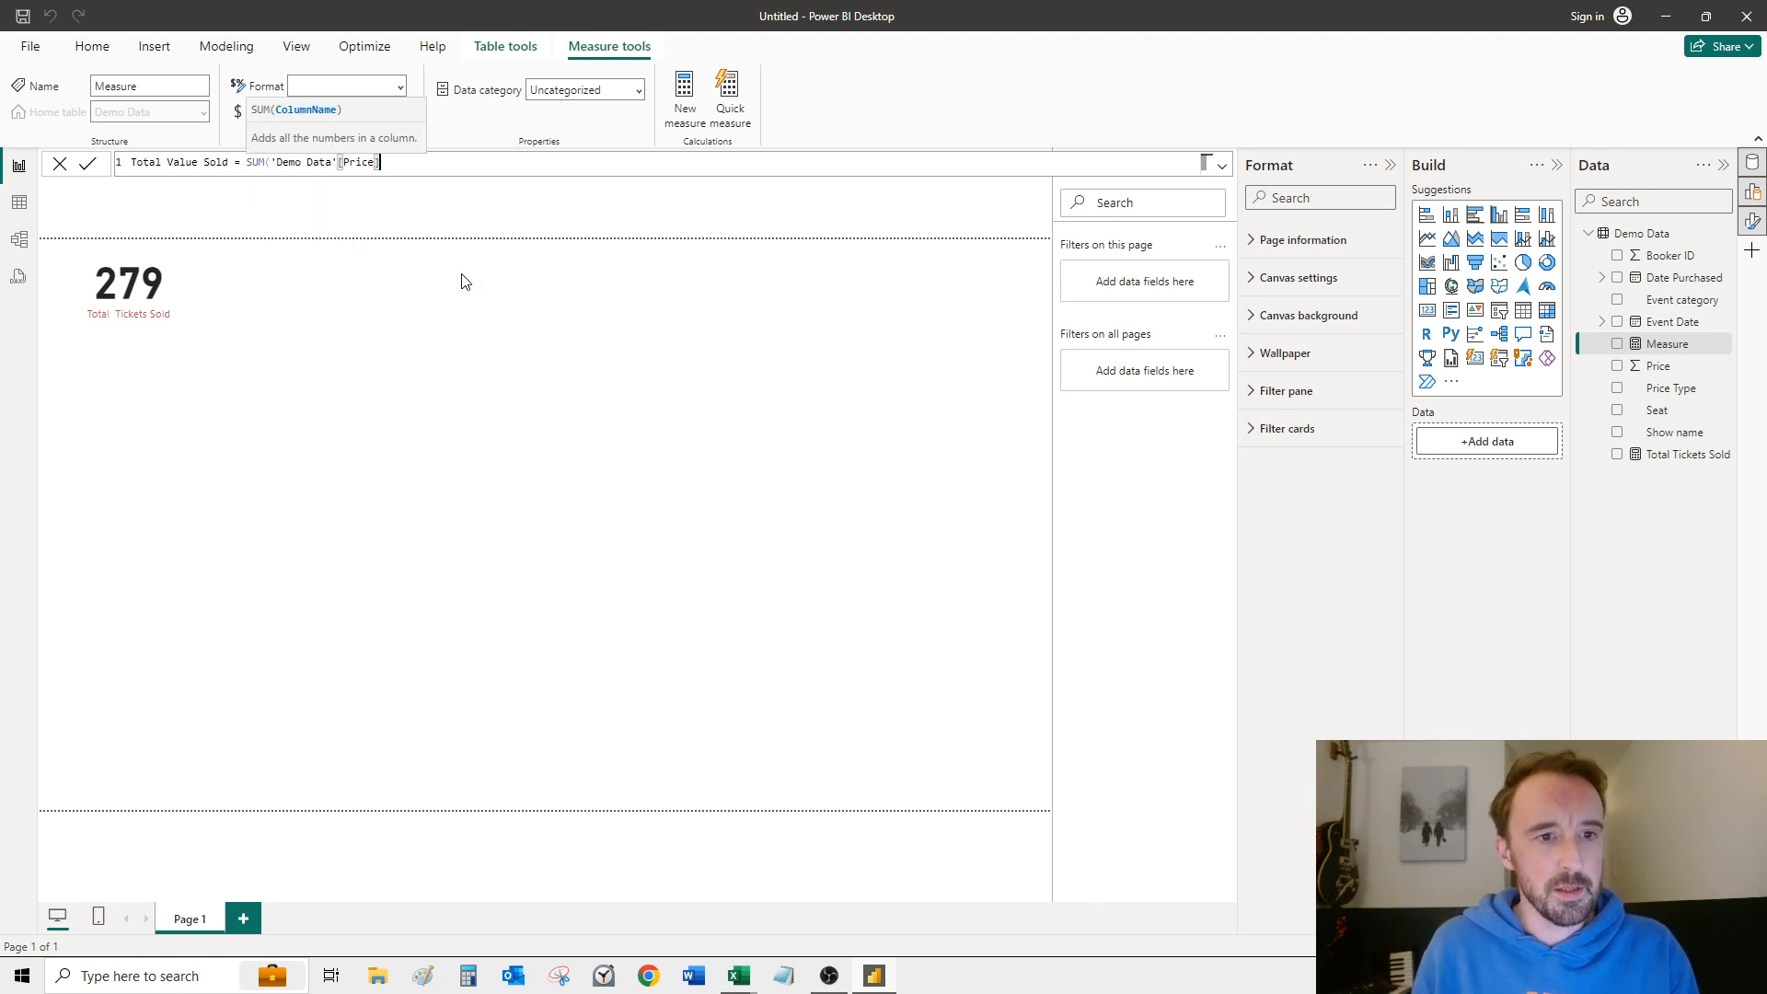
text())
key(Return)
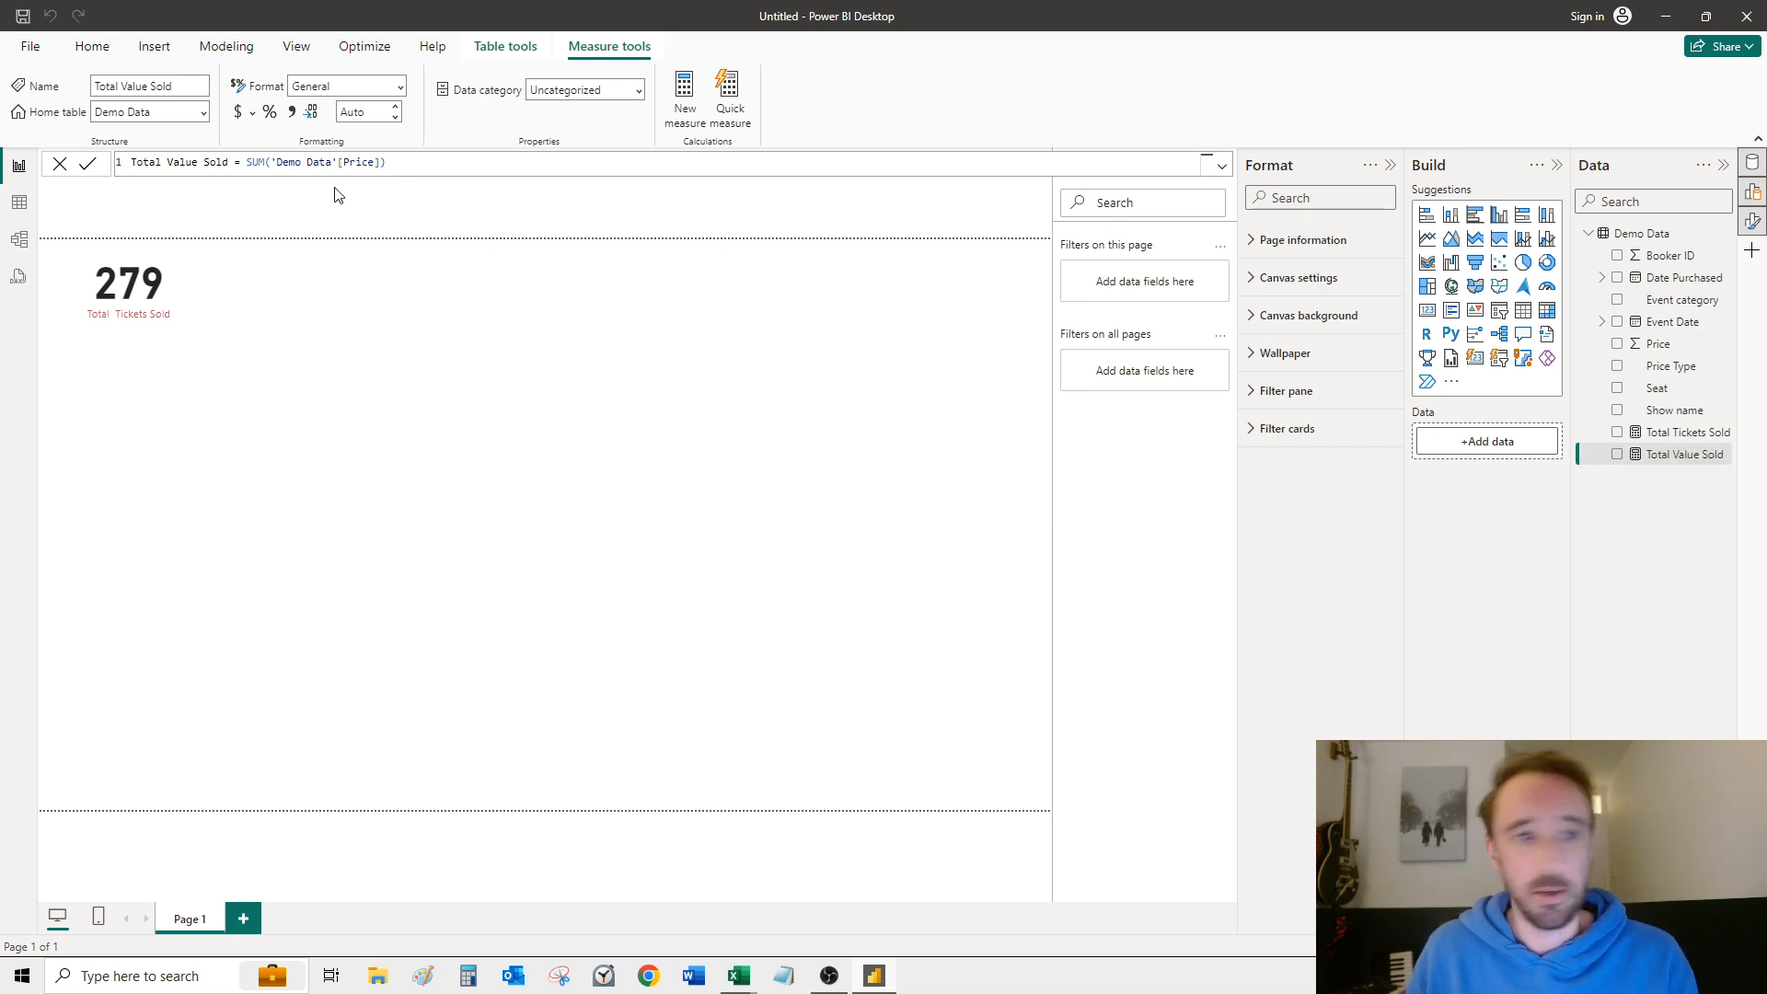
Step: Format the Total Value Sold measure as Currency with the £ English (United Kingdom) symbol
click(399, 87)
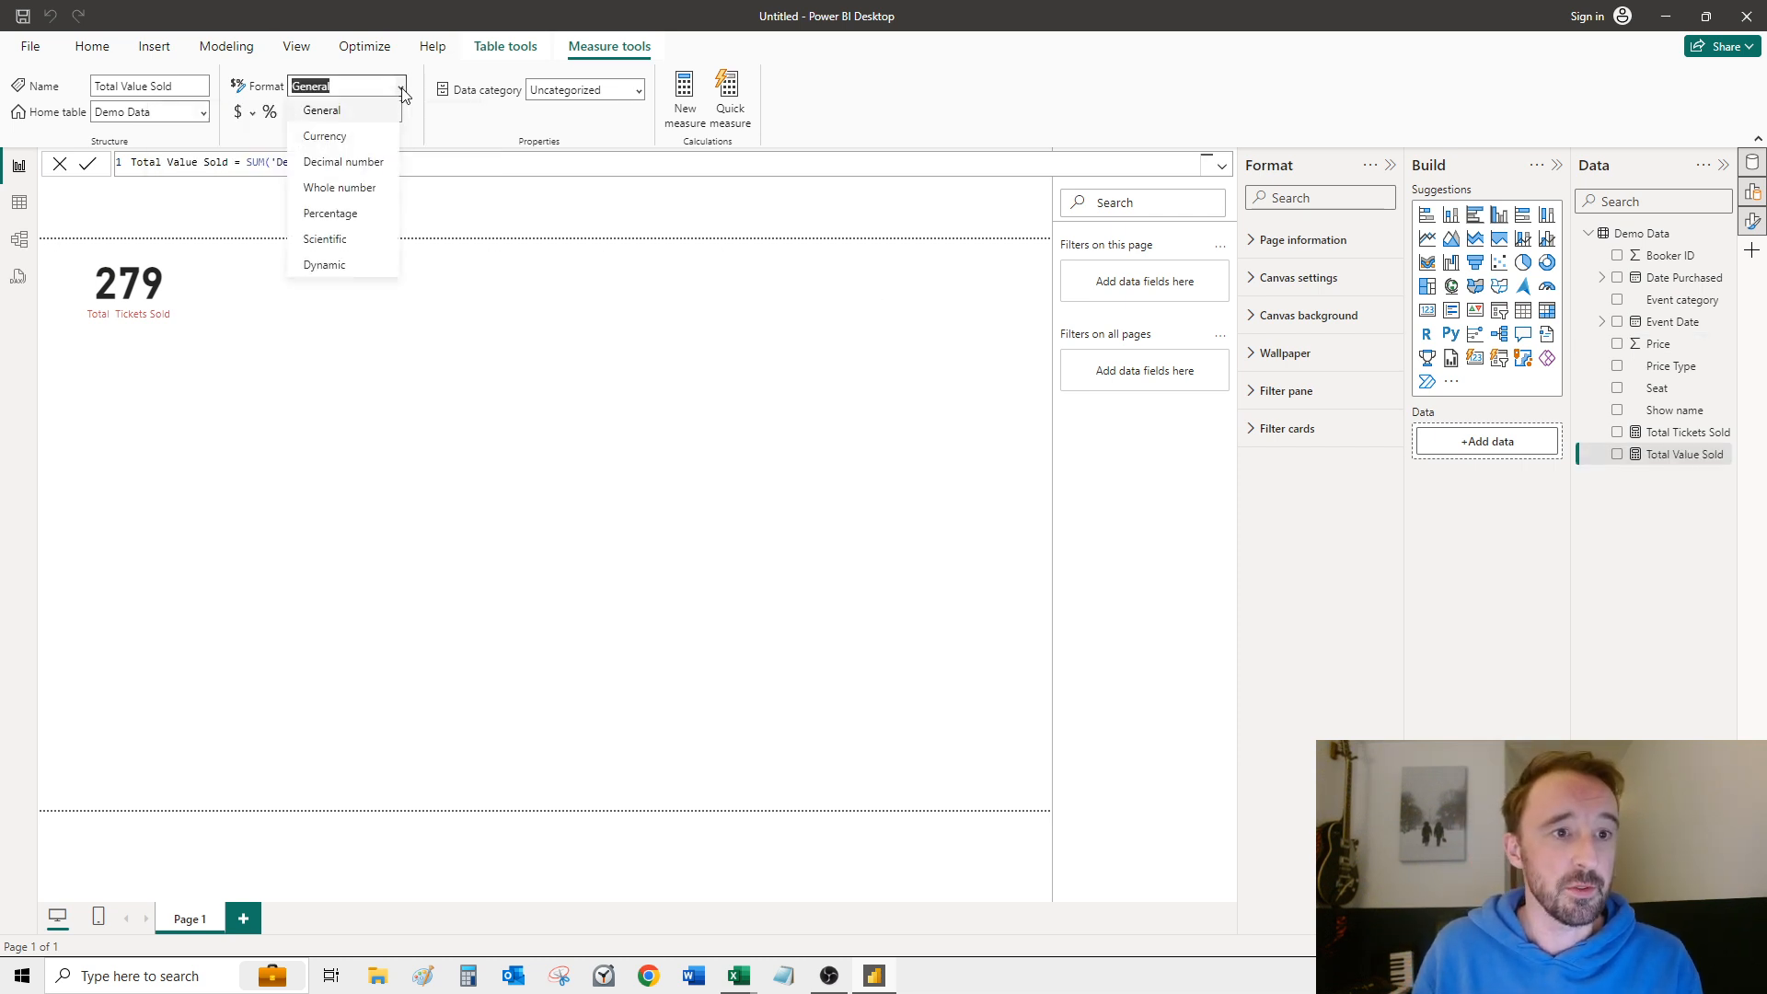
click(351, 136)
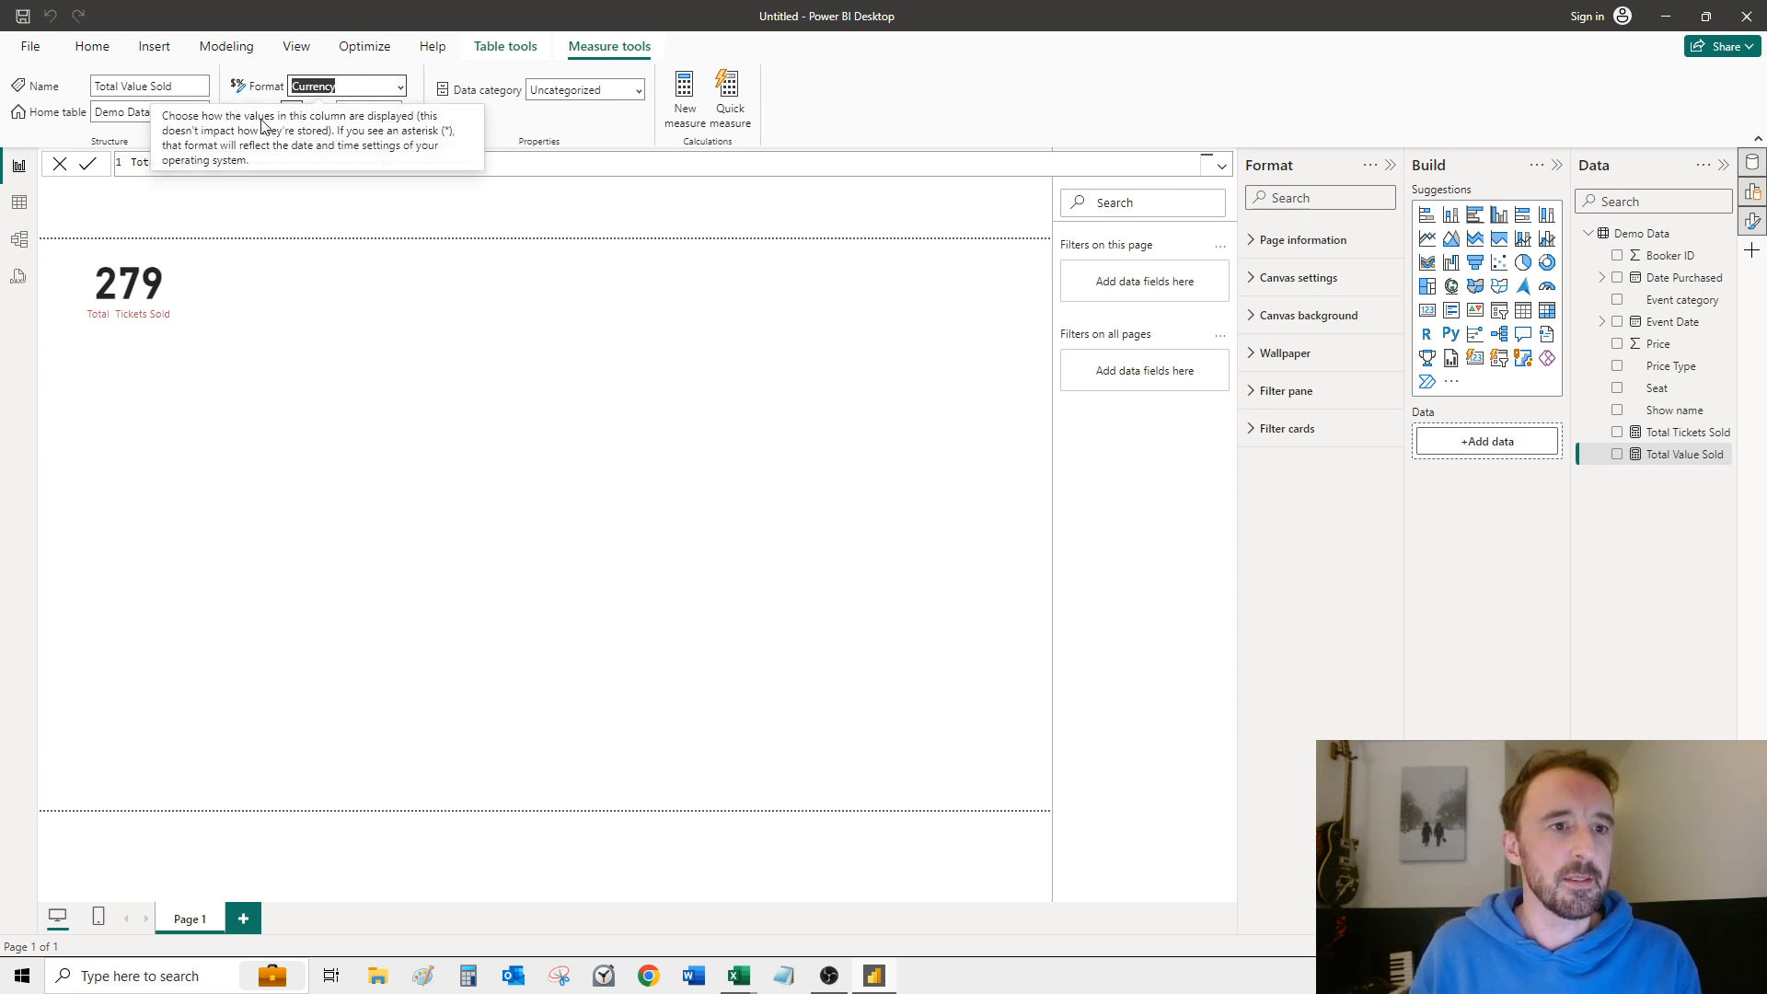
click(254, 118)
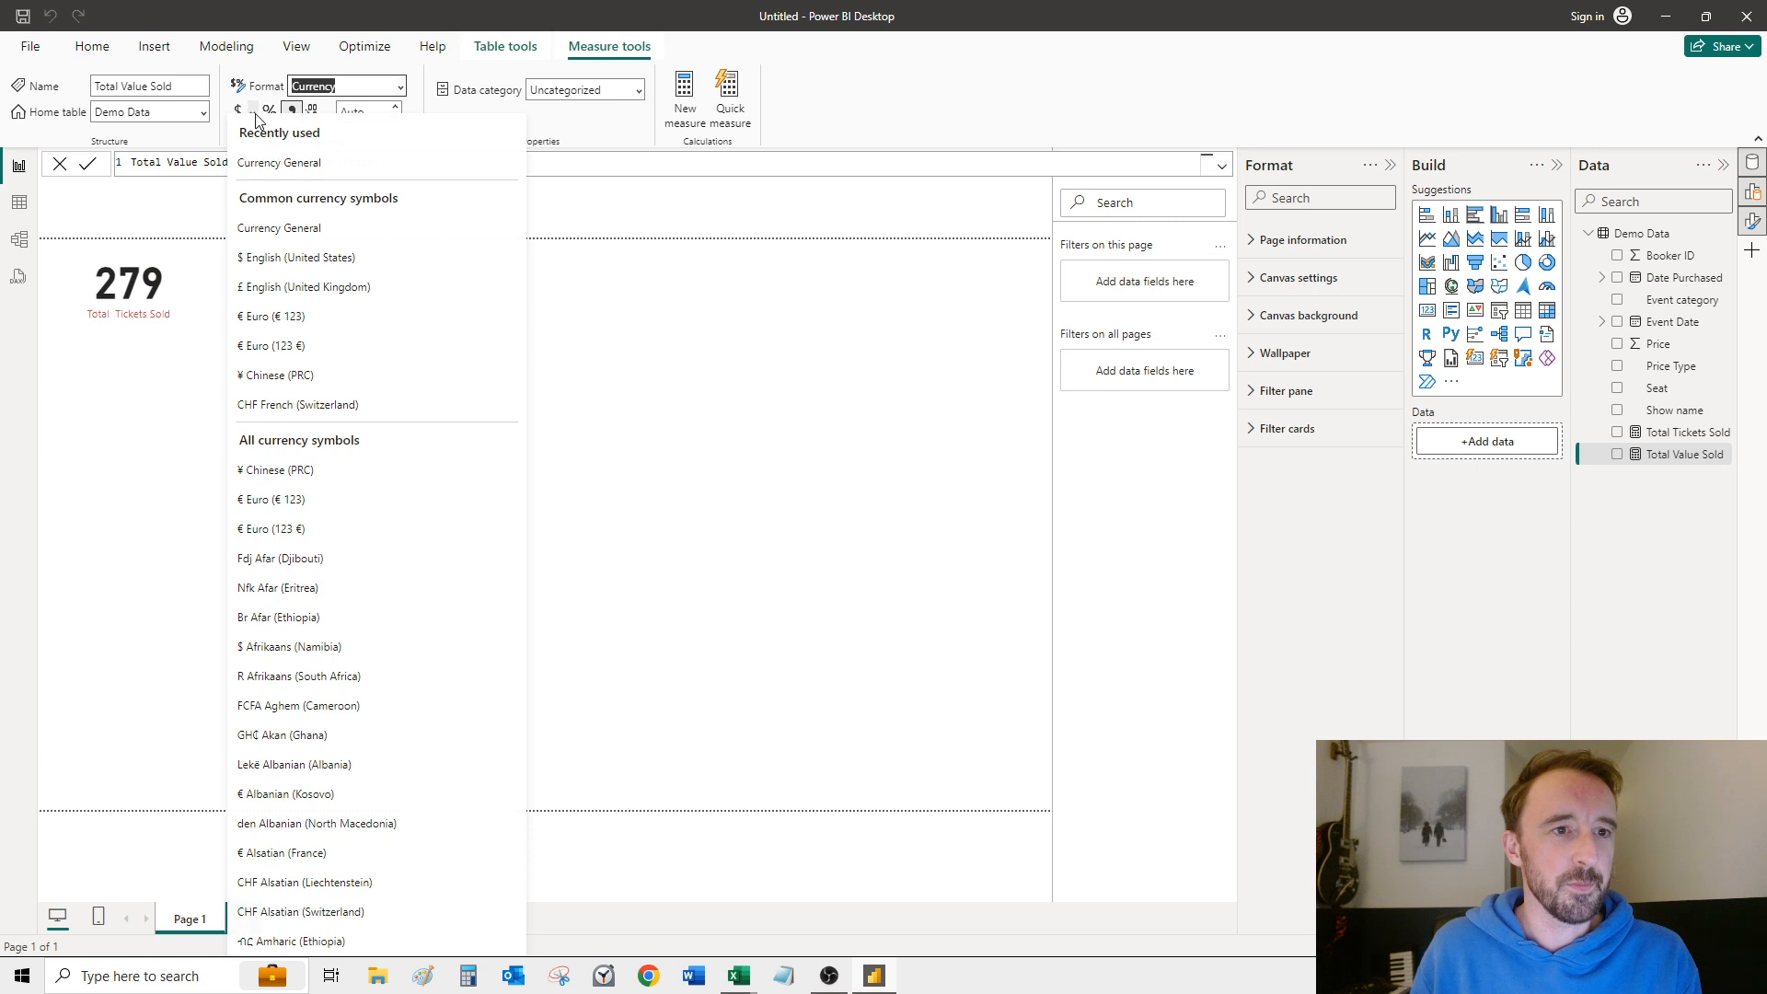
click(280, 296)
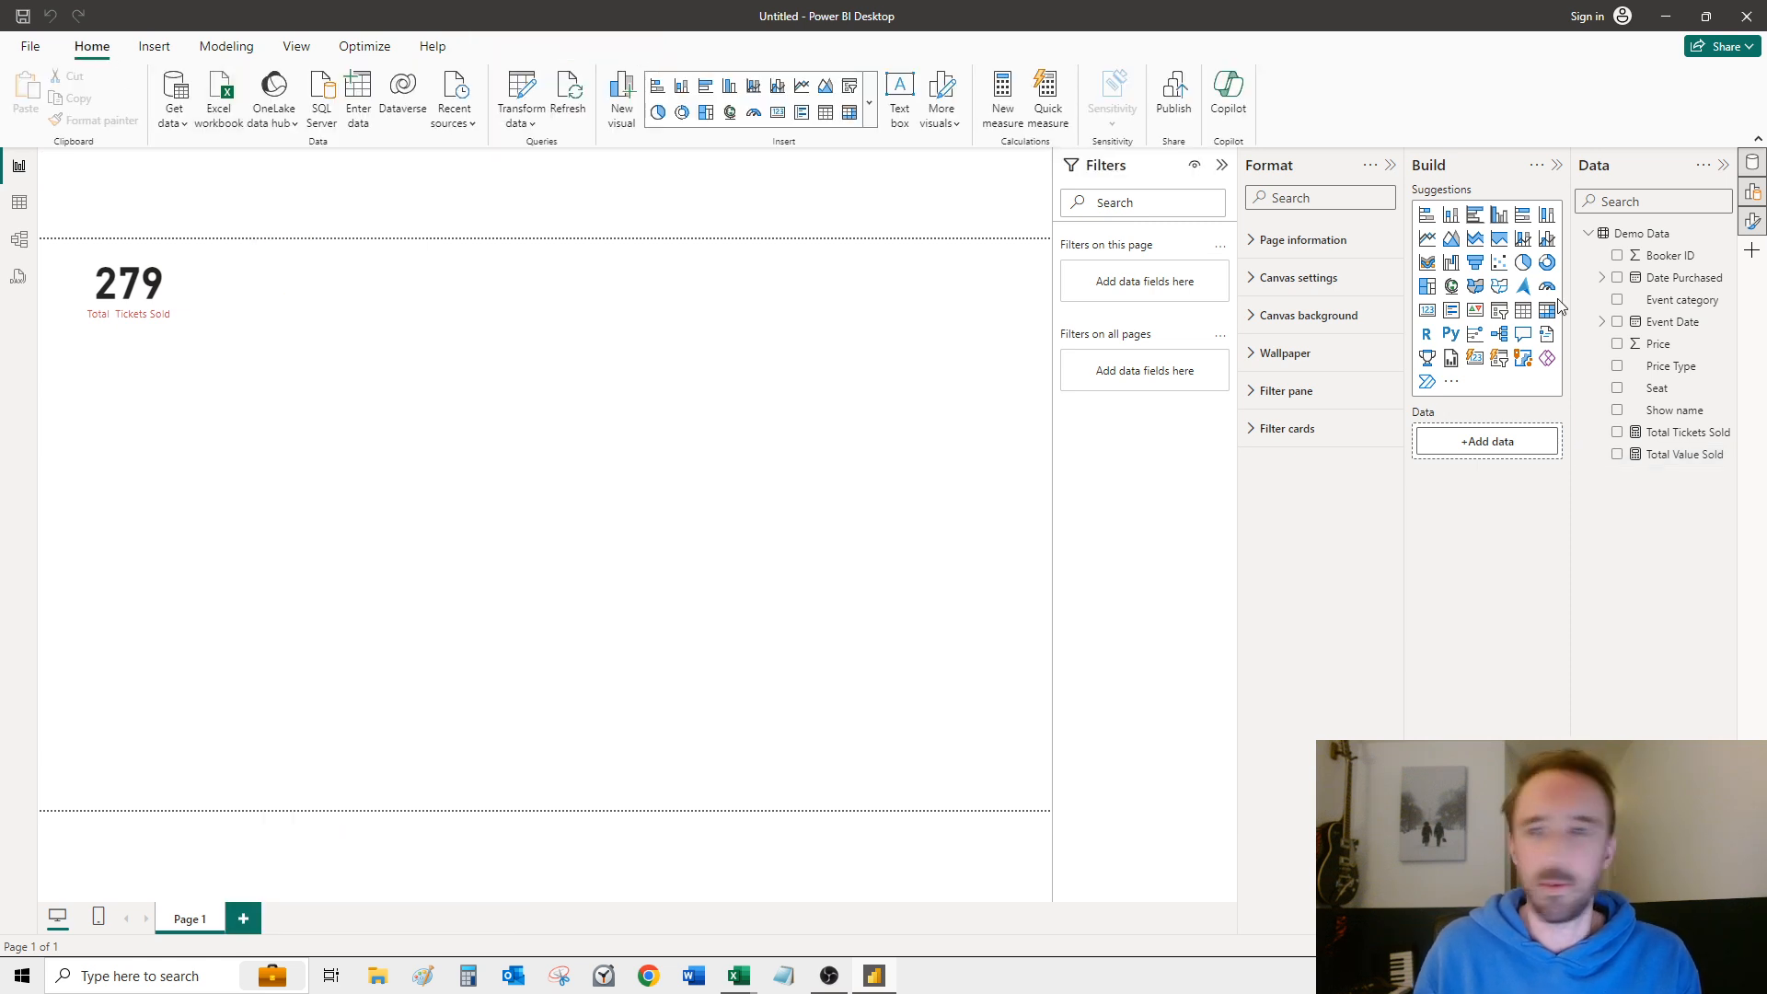
click(1678, 456)
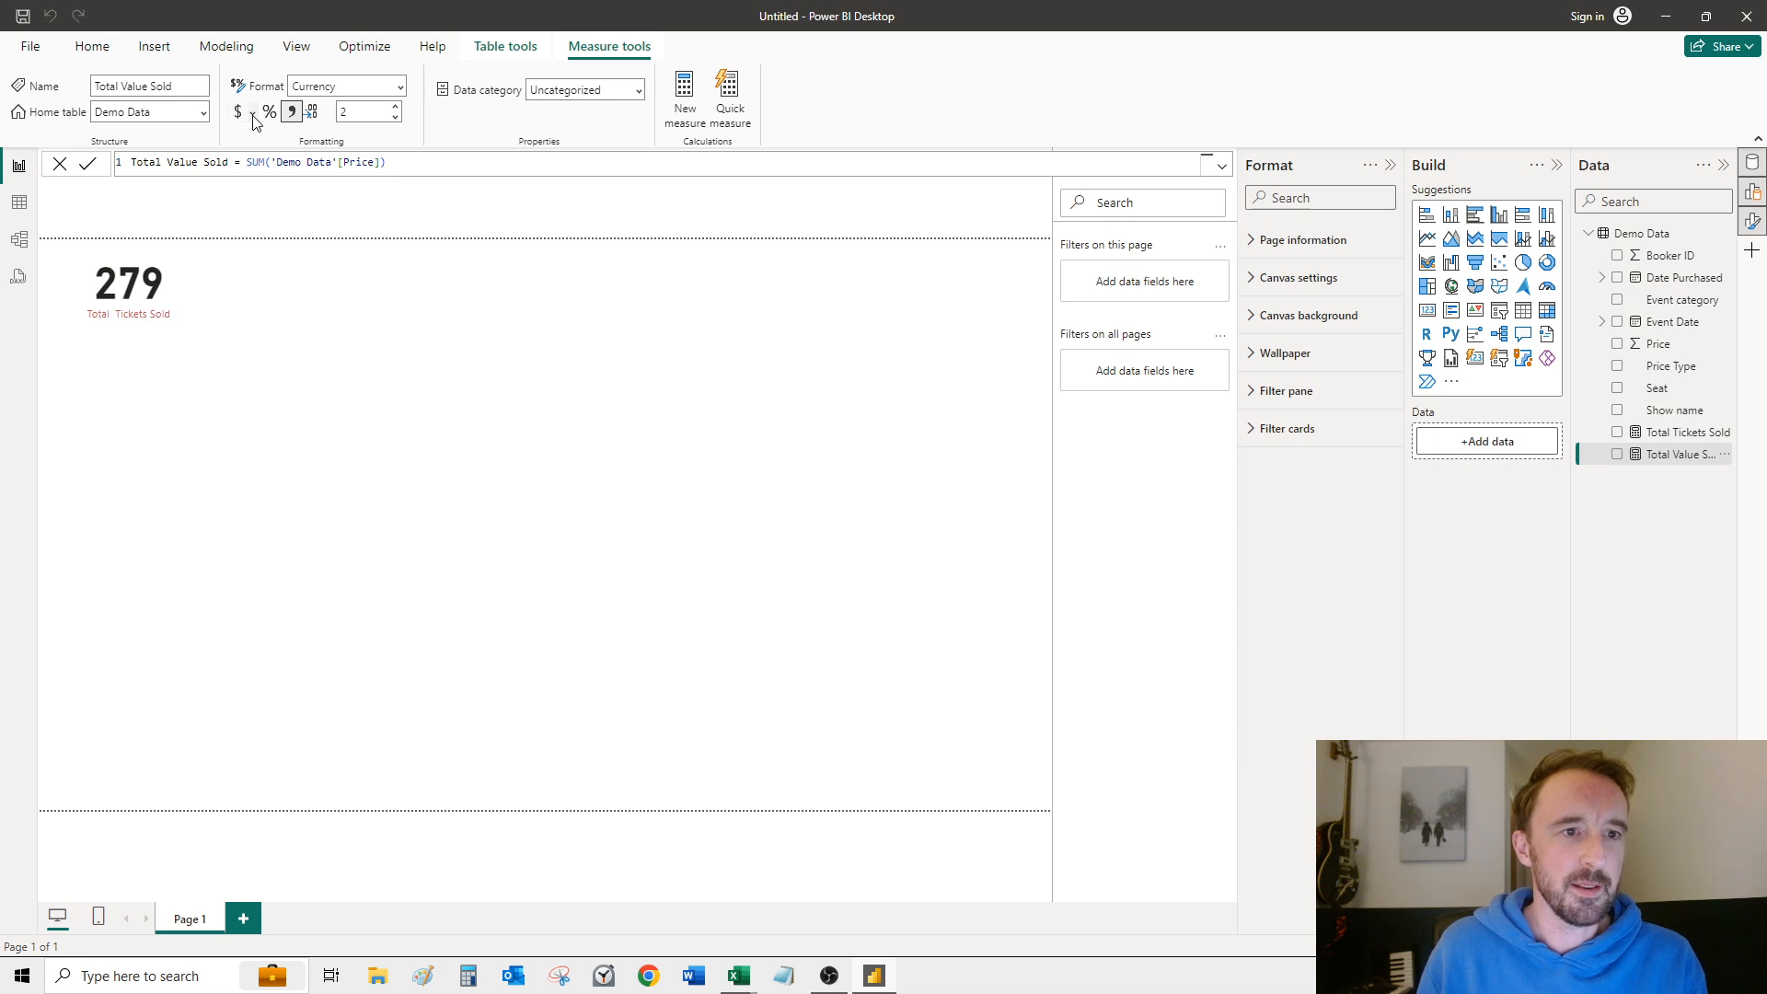
click(252, 112)
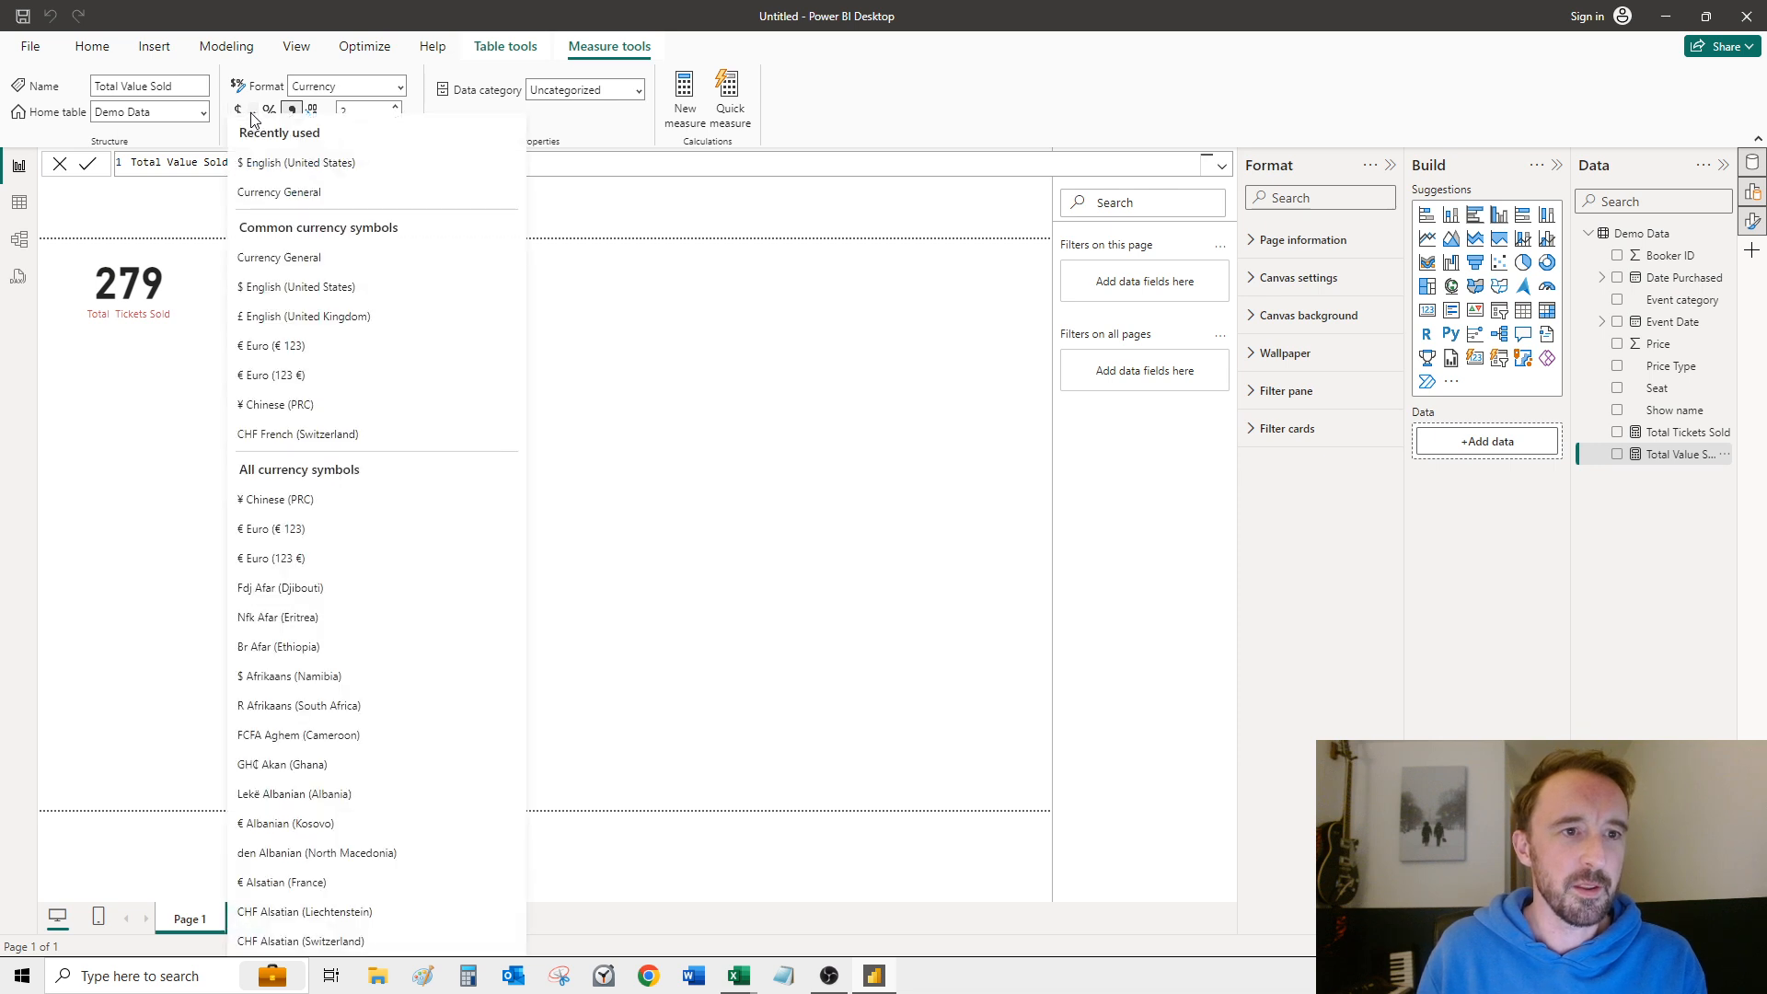
click(272, 328)
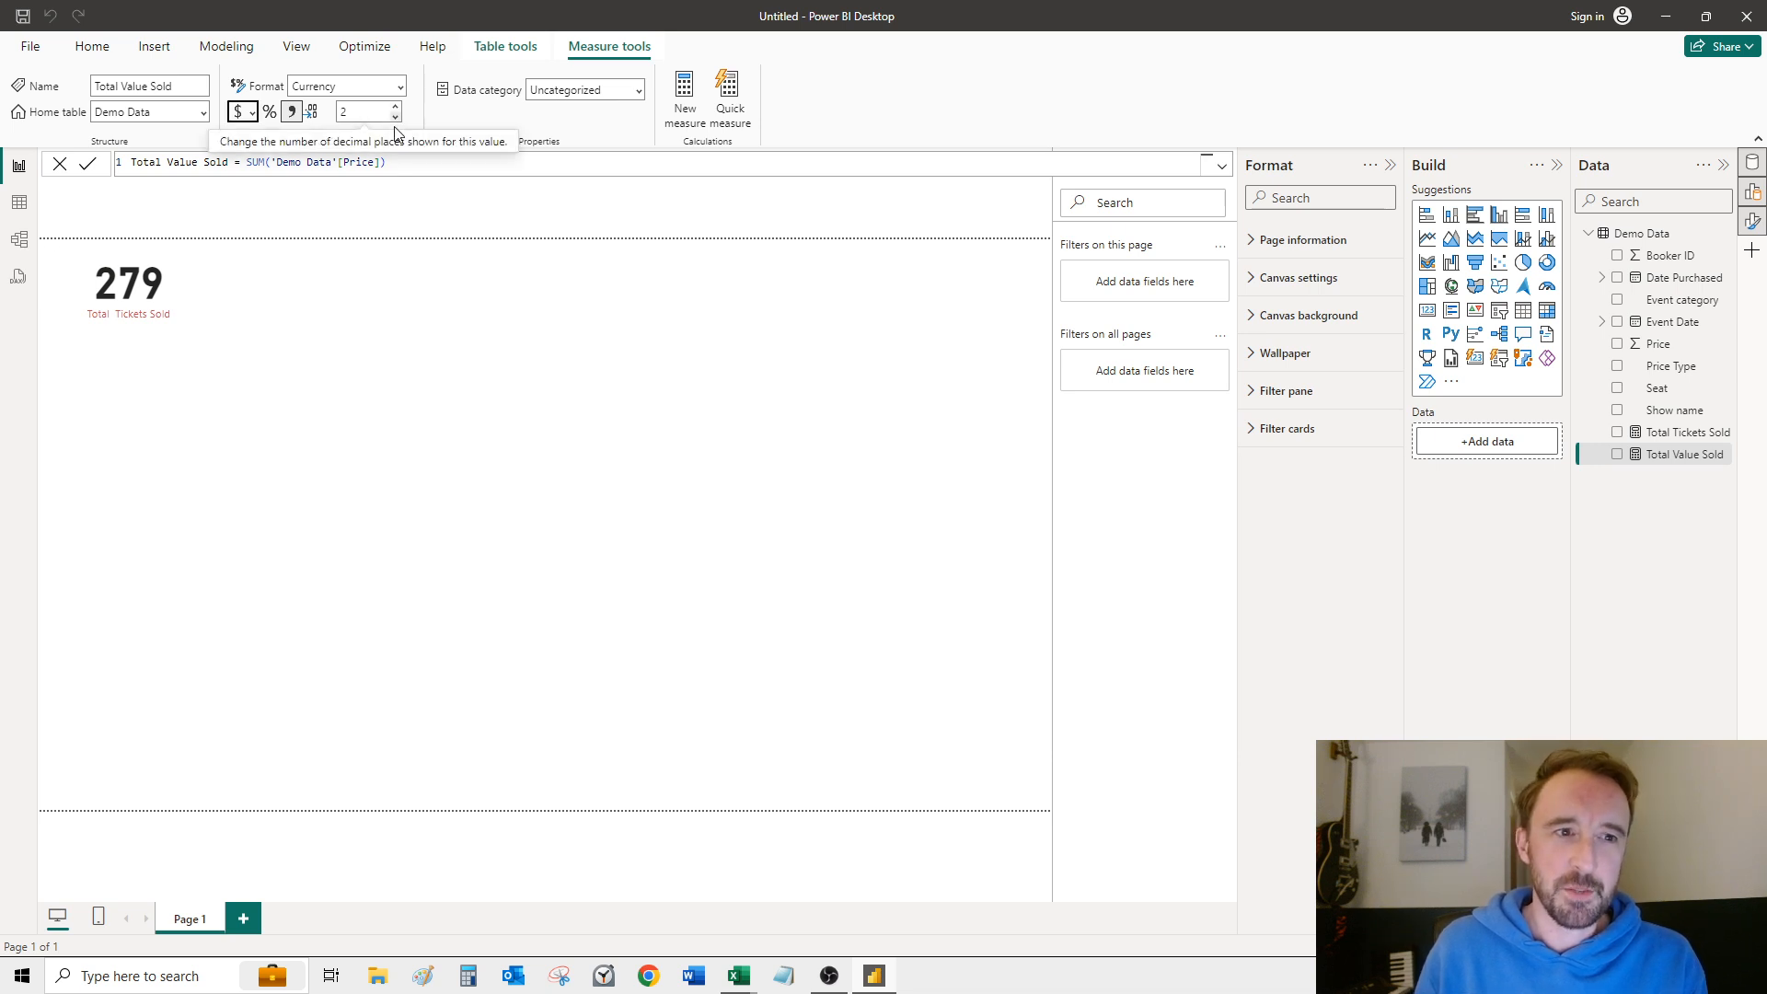
Step: Set the Total Value Sold measure to 0 decimal places
click(252, 115)
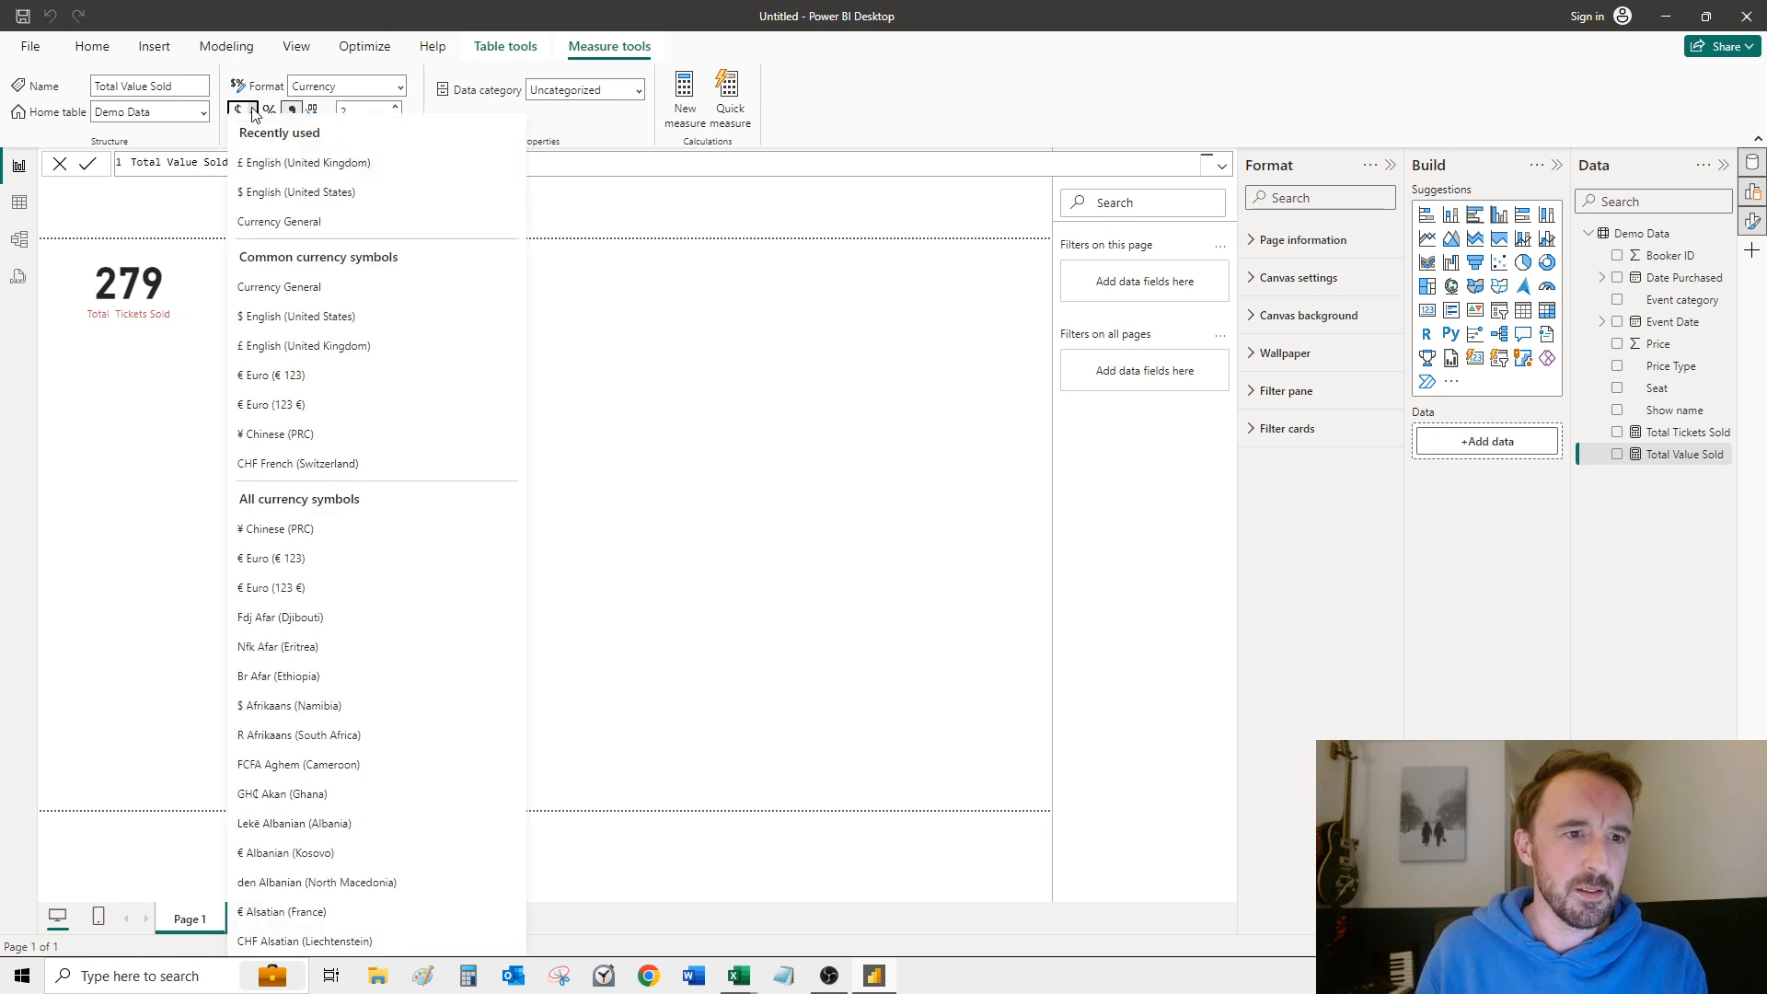
click(254, 114)
click(254, 114)
click(260, 162)
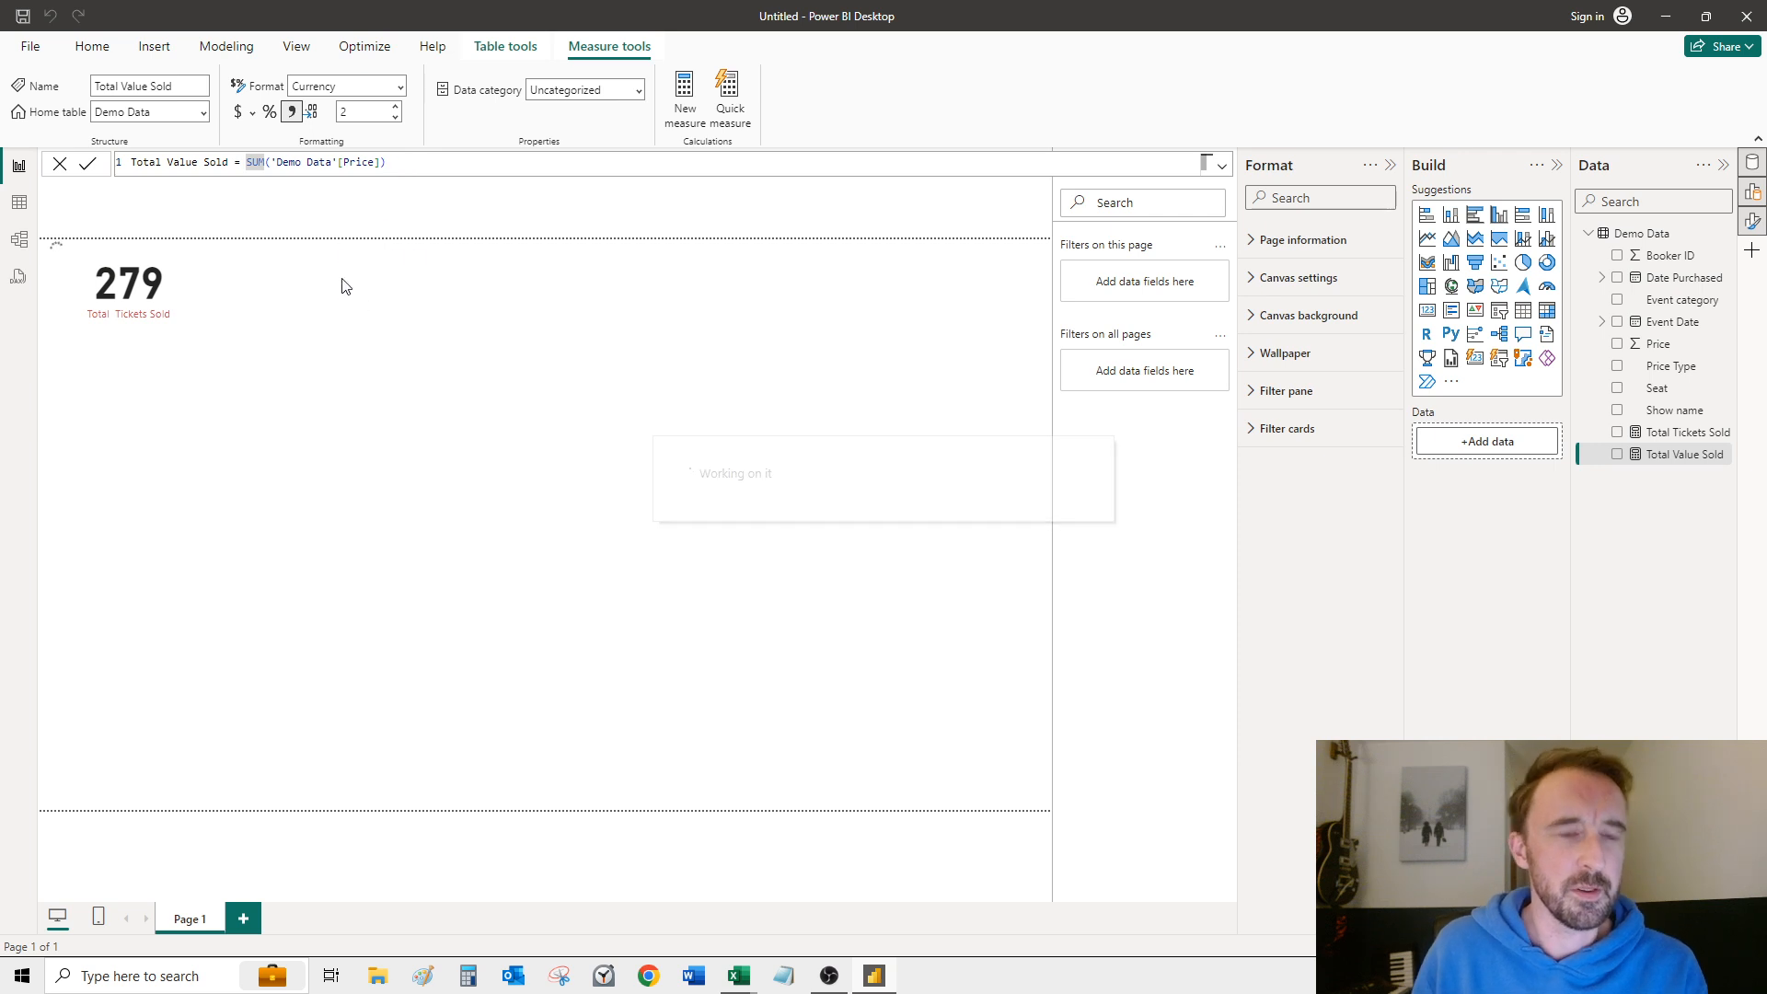
click(395, 117)
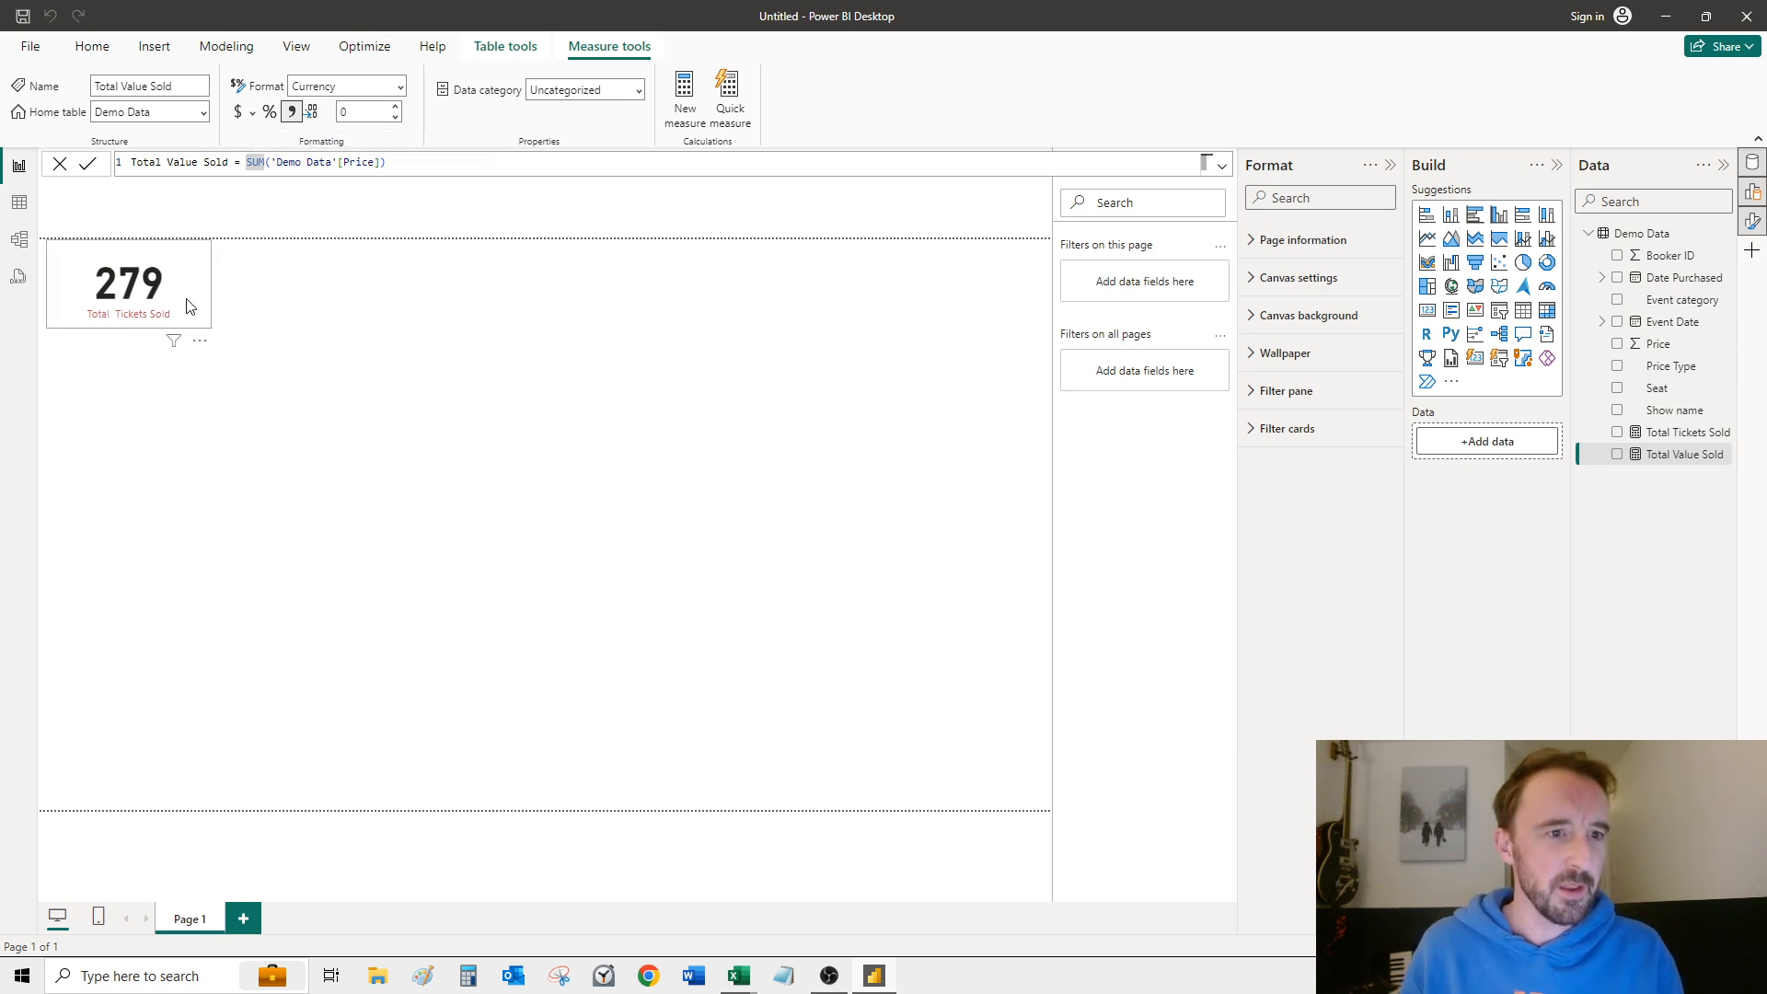
Step: Duplicate the Total Tickets Sold card and place the copy directly to the right of the original
click(208, 274)
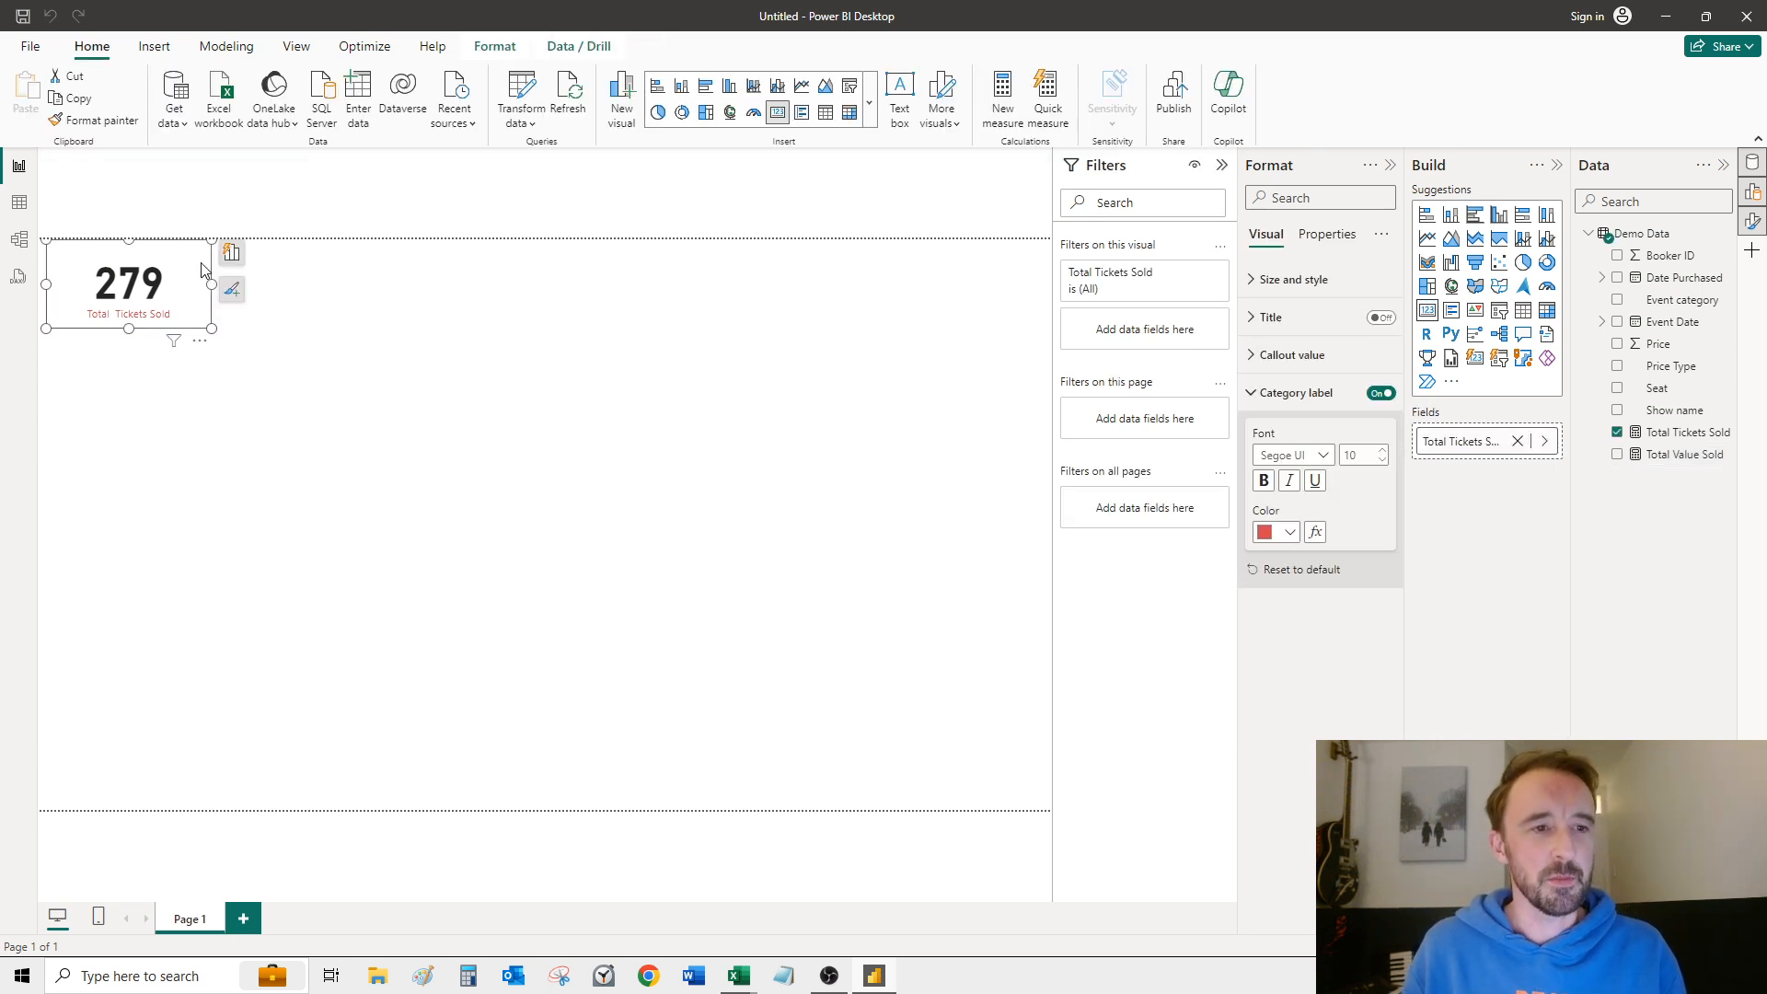
key(ctrl+c)
key(ctrl+v)
drag(208, 264, 341, 251)
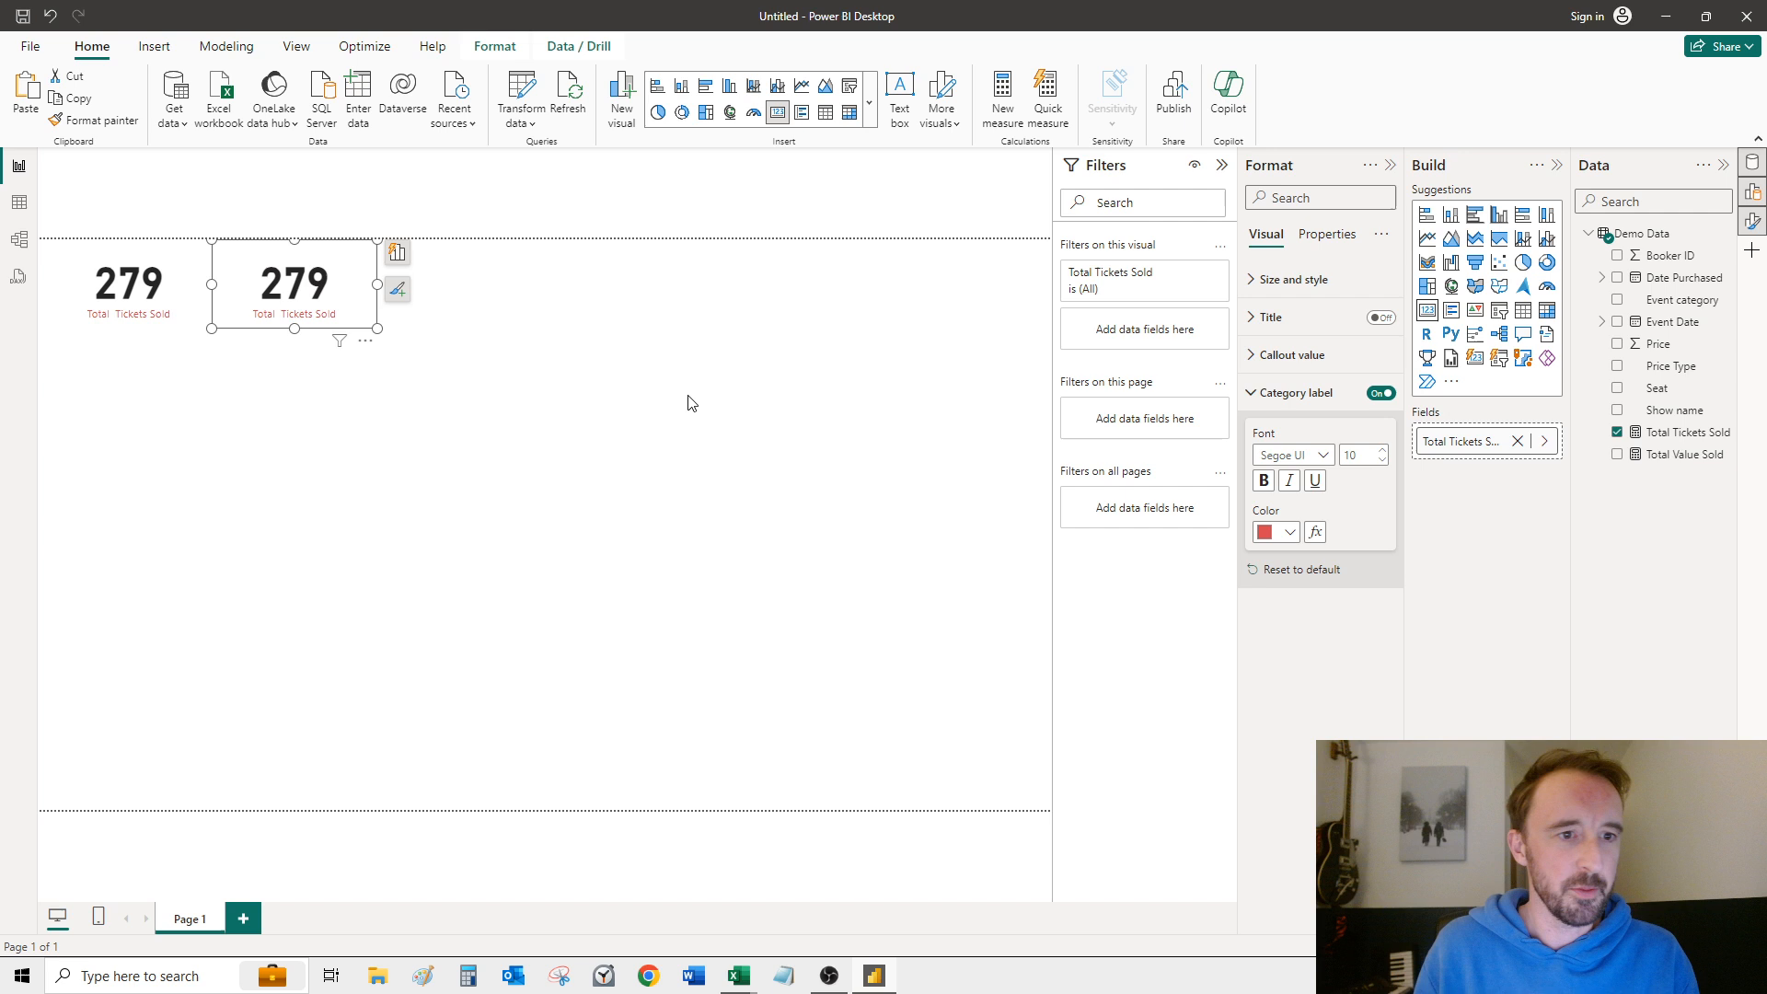
Step: Replace the copied card's field with the Total Value Sold measure
click(1517, 445)
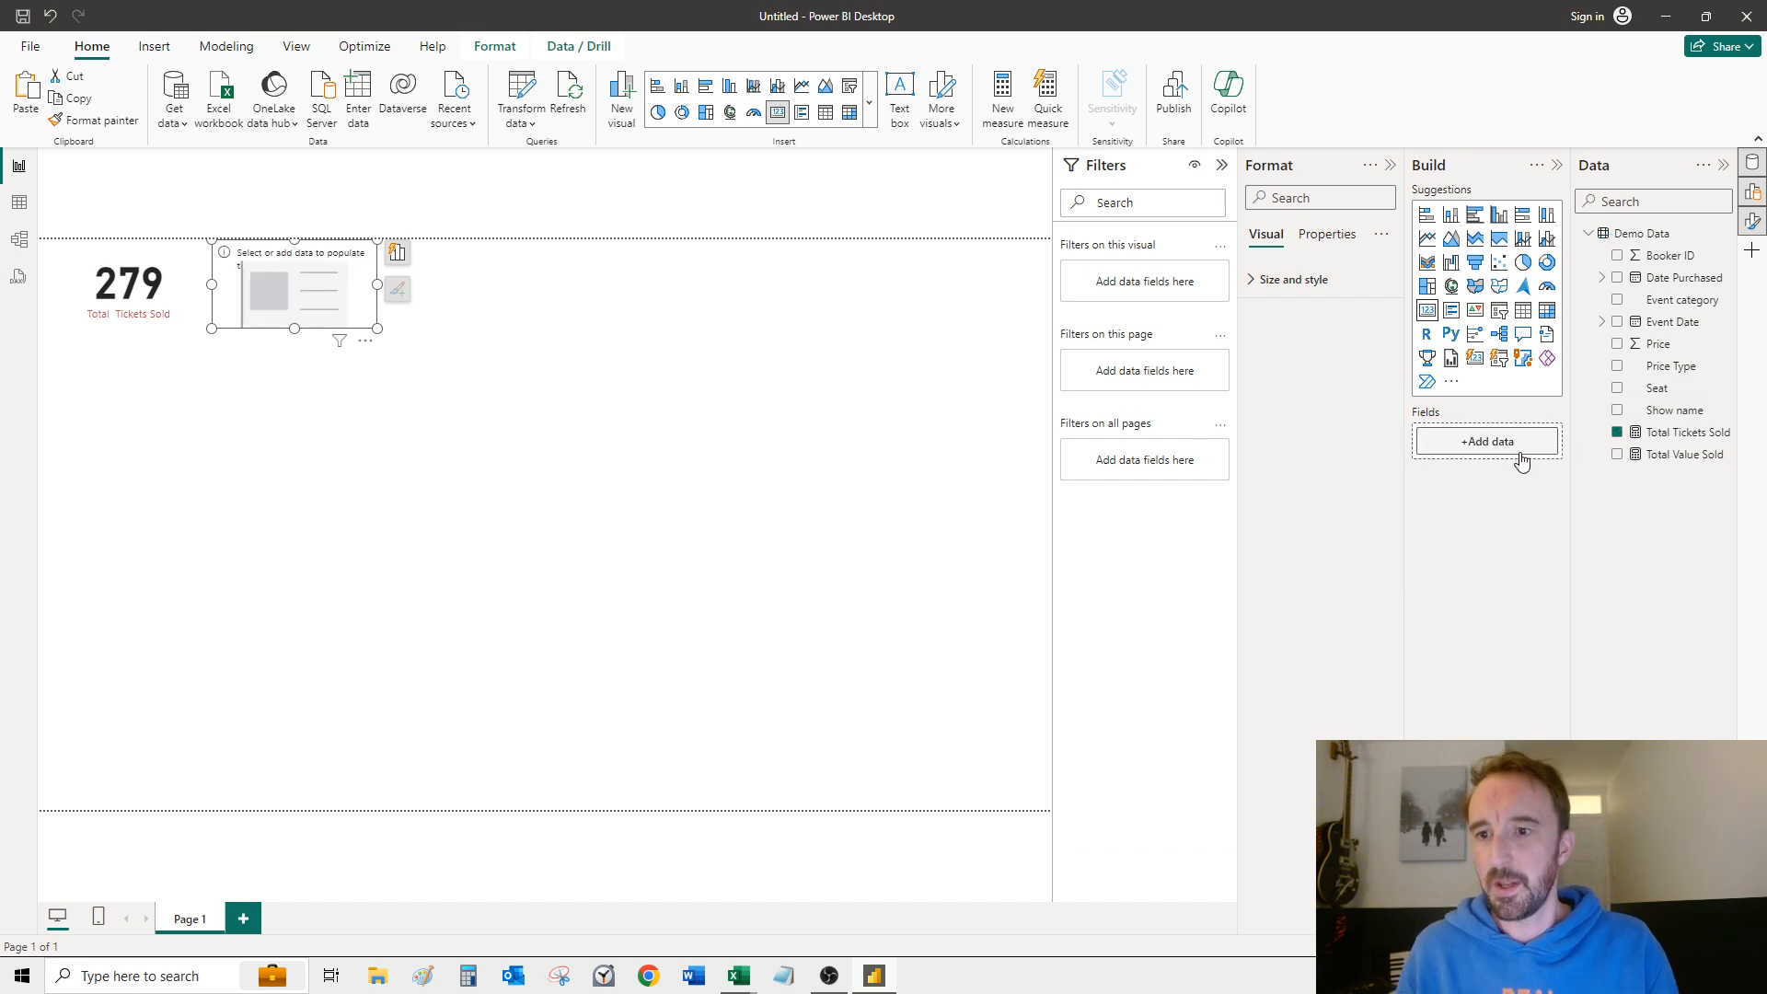
drag(1664, 458, 1490, 442)
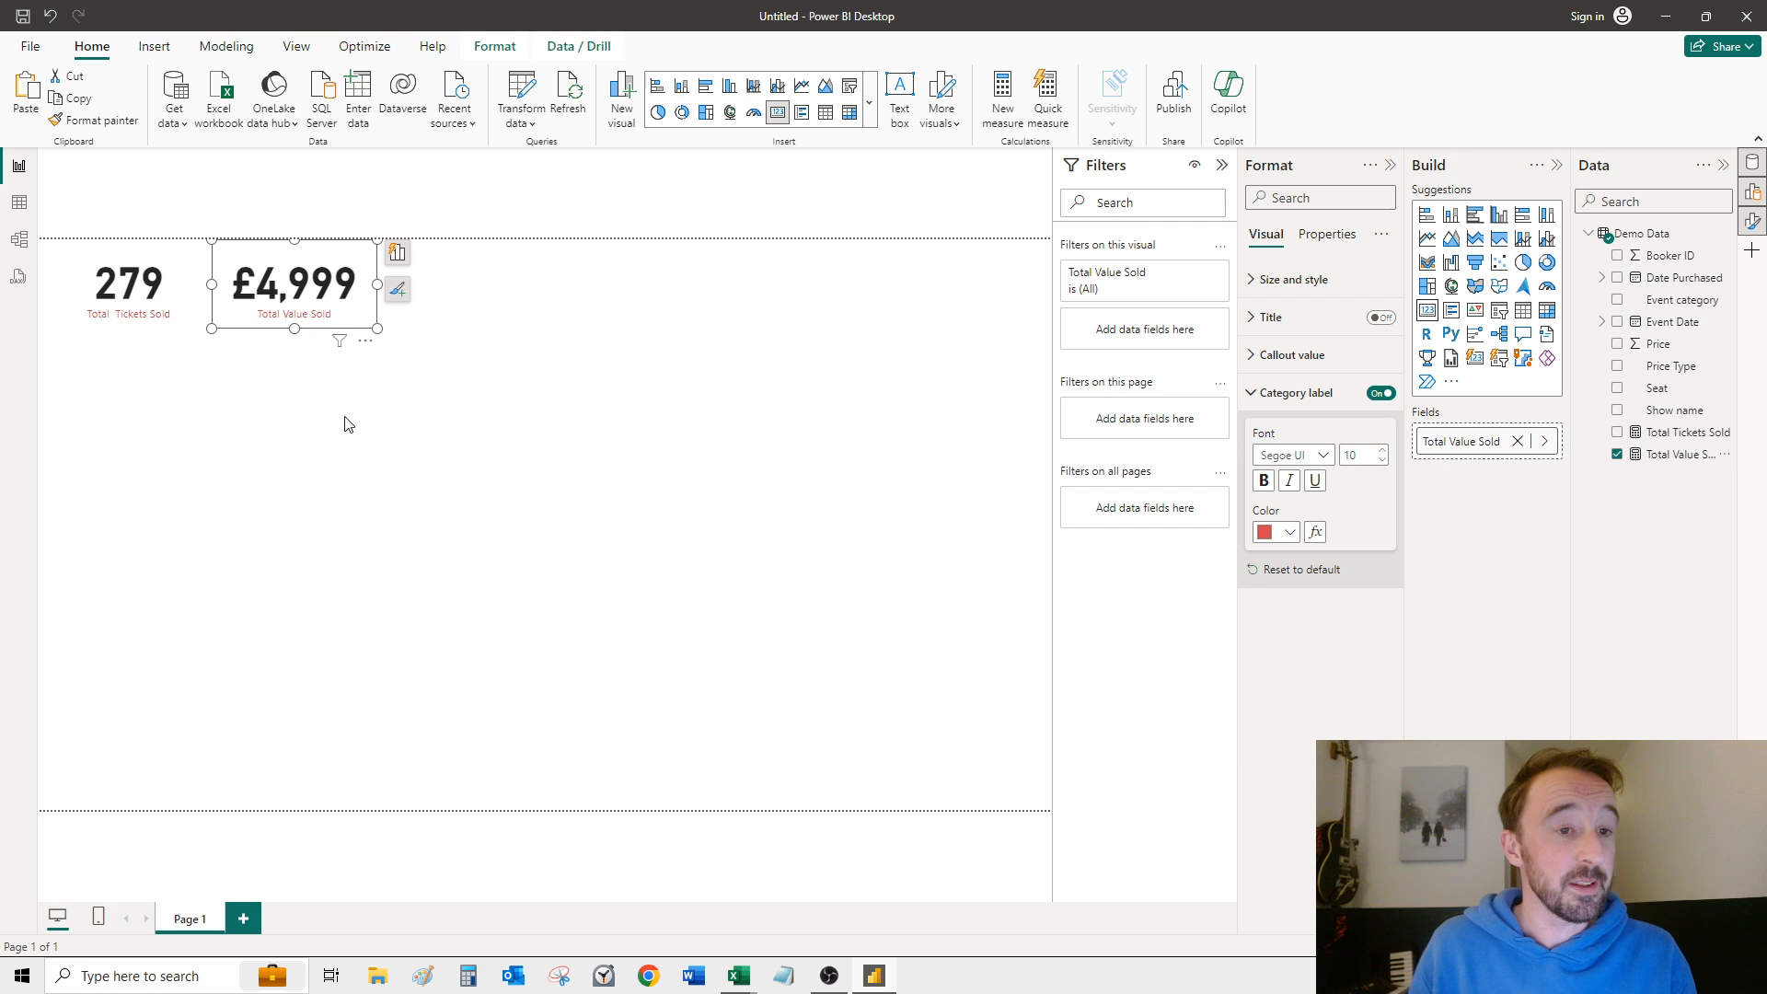
click(632, 523)
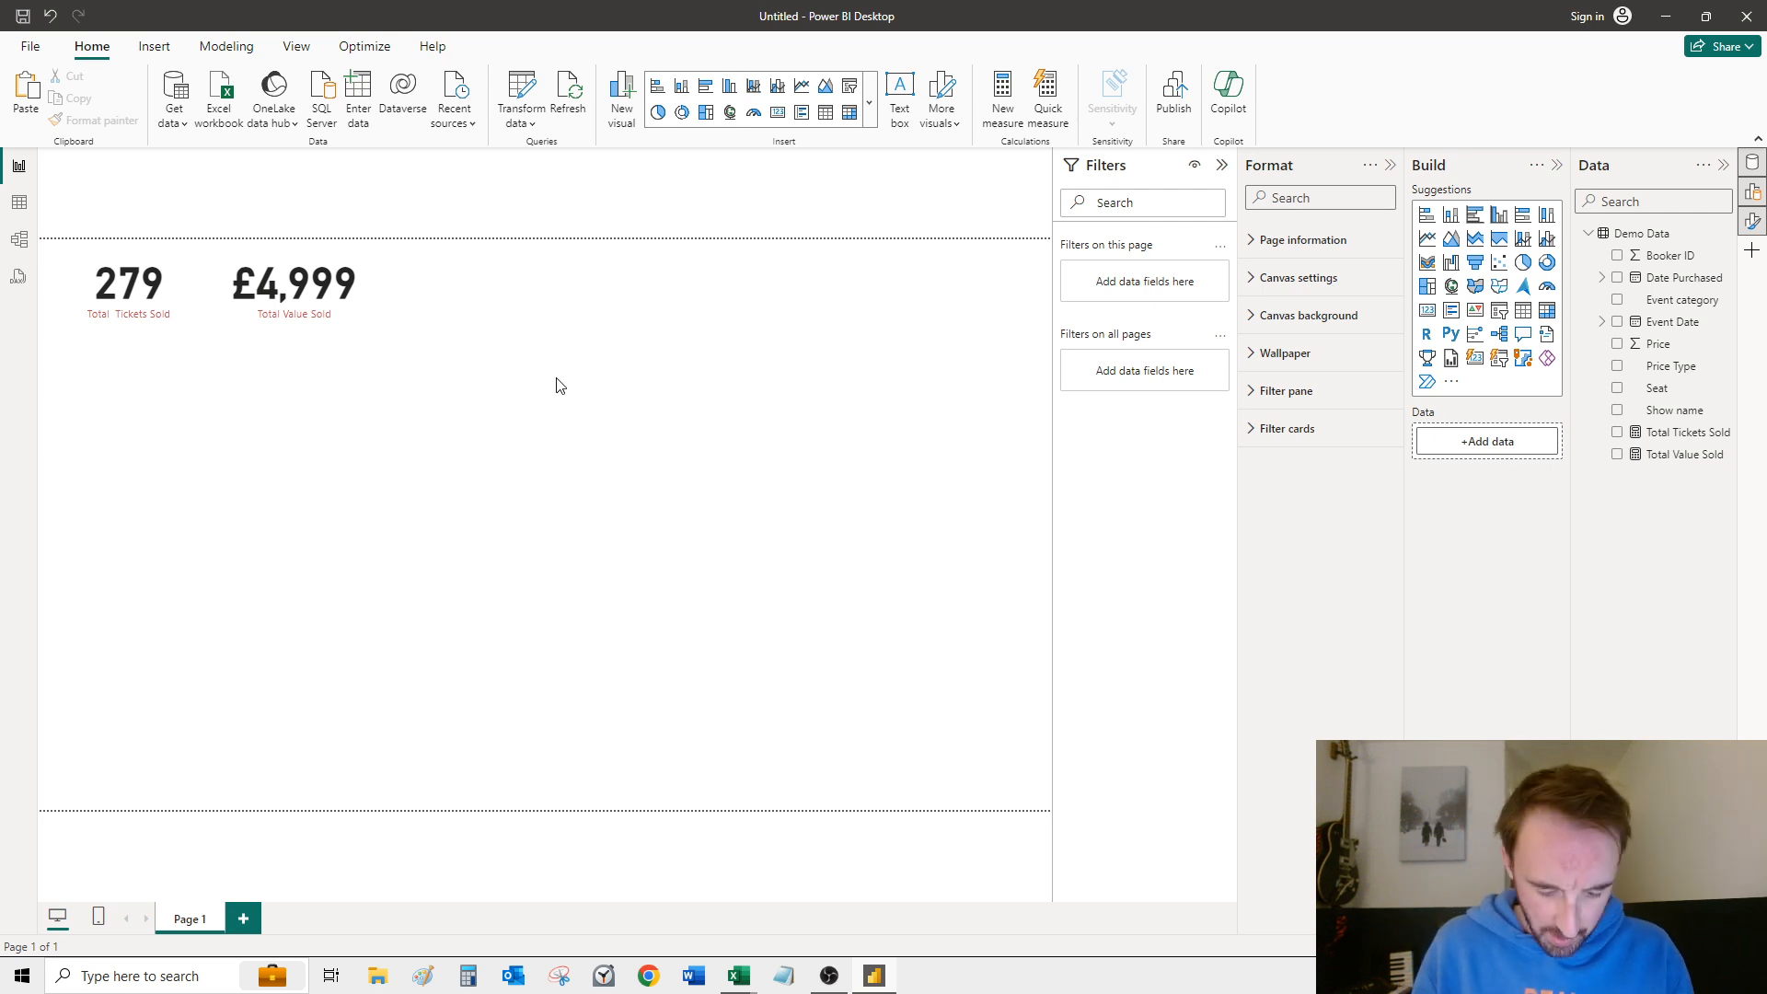
click(276, 304)
click(640, 276)
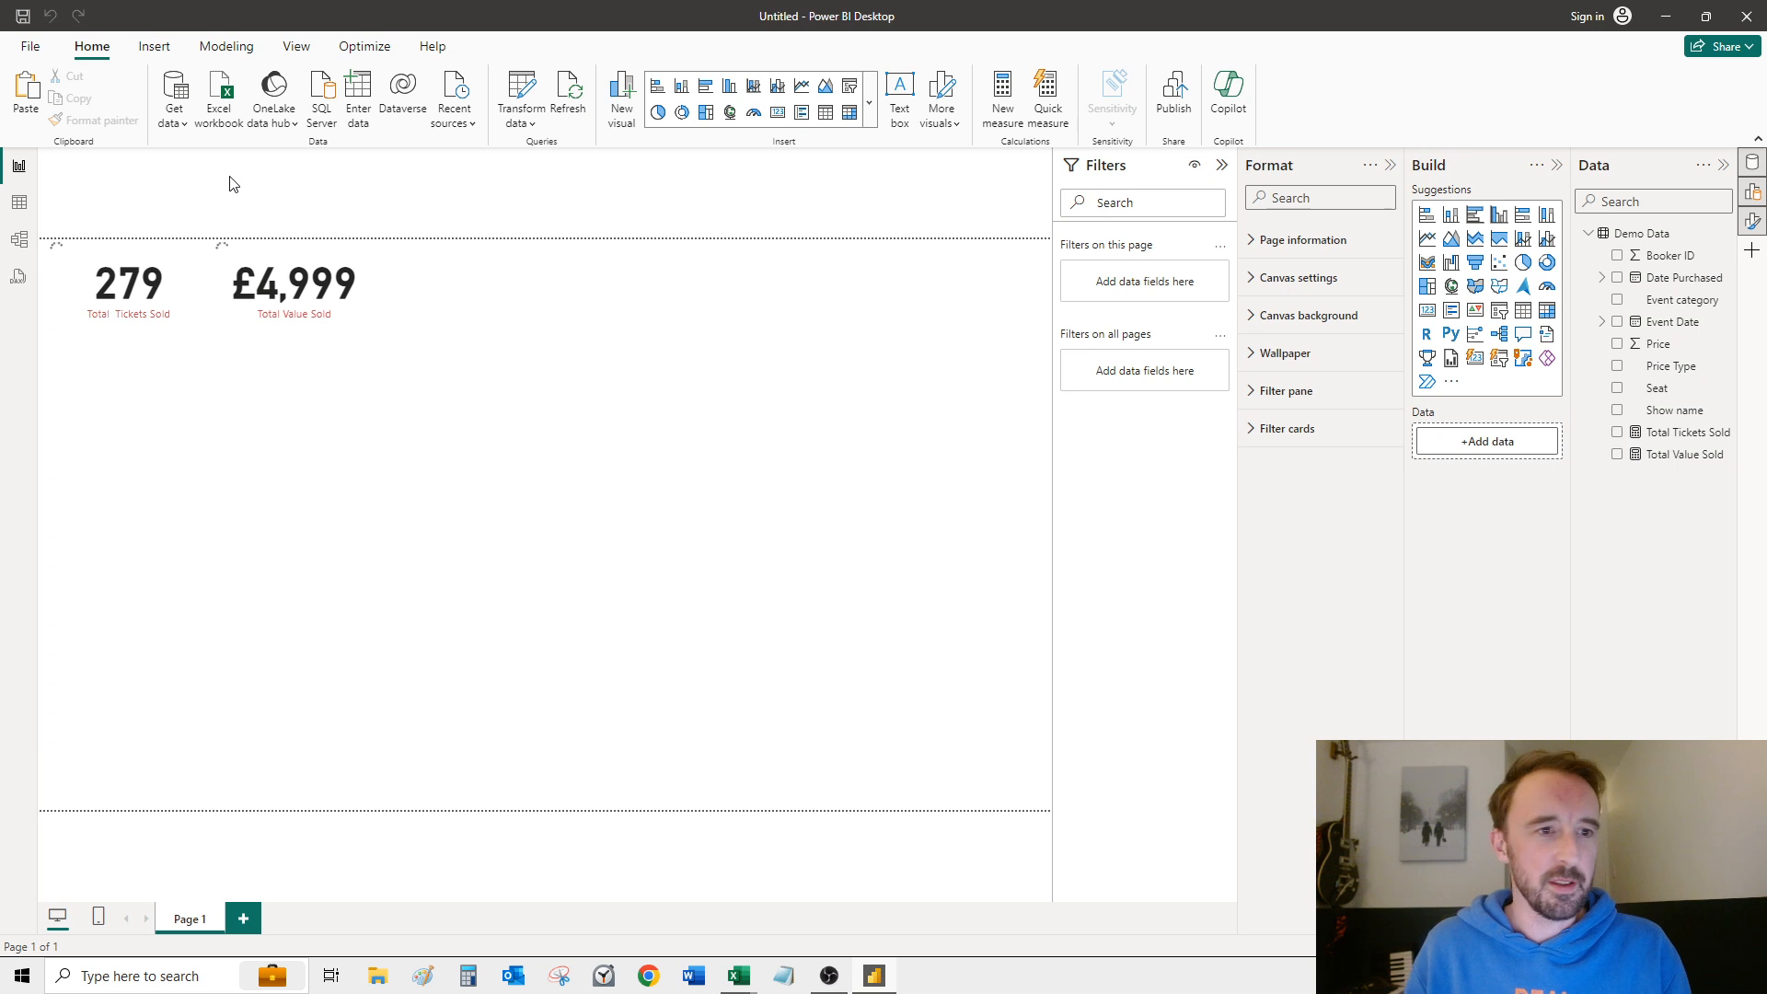
Step: Create another measure in the Demo Data table and name it Ave Ticket Yield
click(171, 162)
drag(172, 162, 130, 162)
text(Ave)
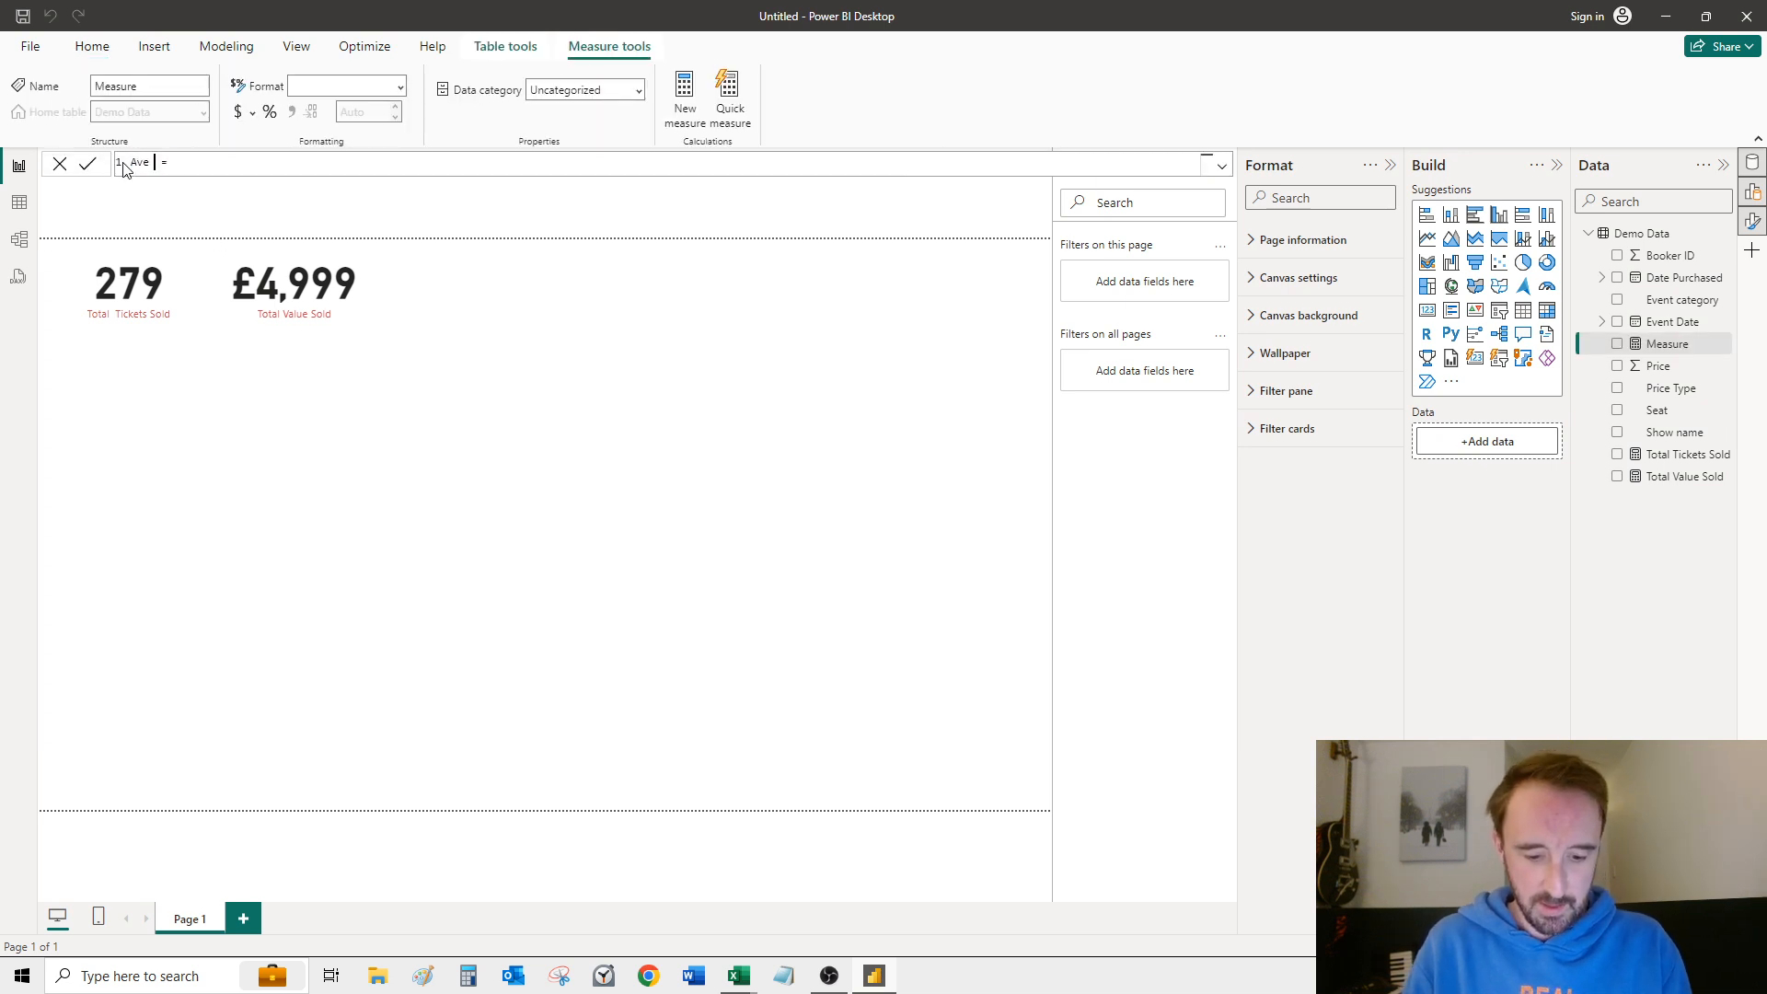
text( Ticket Yield = )
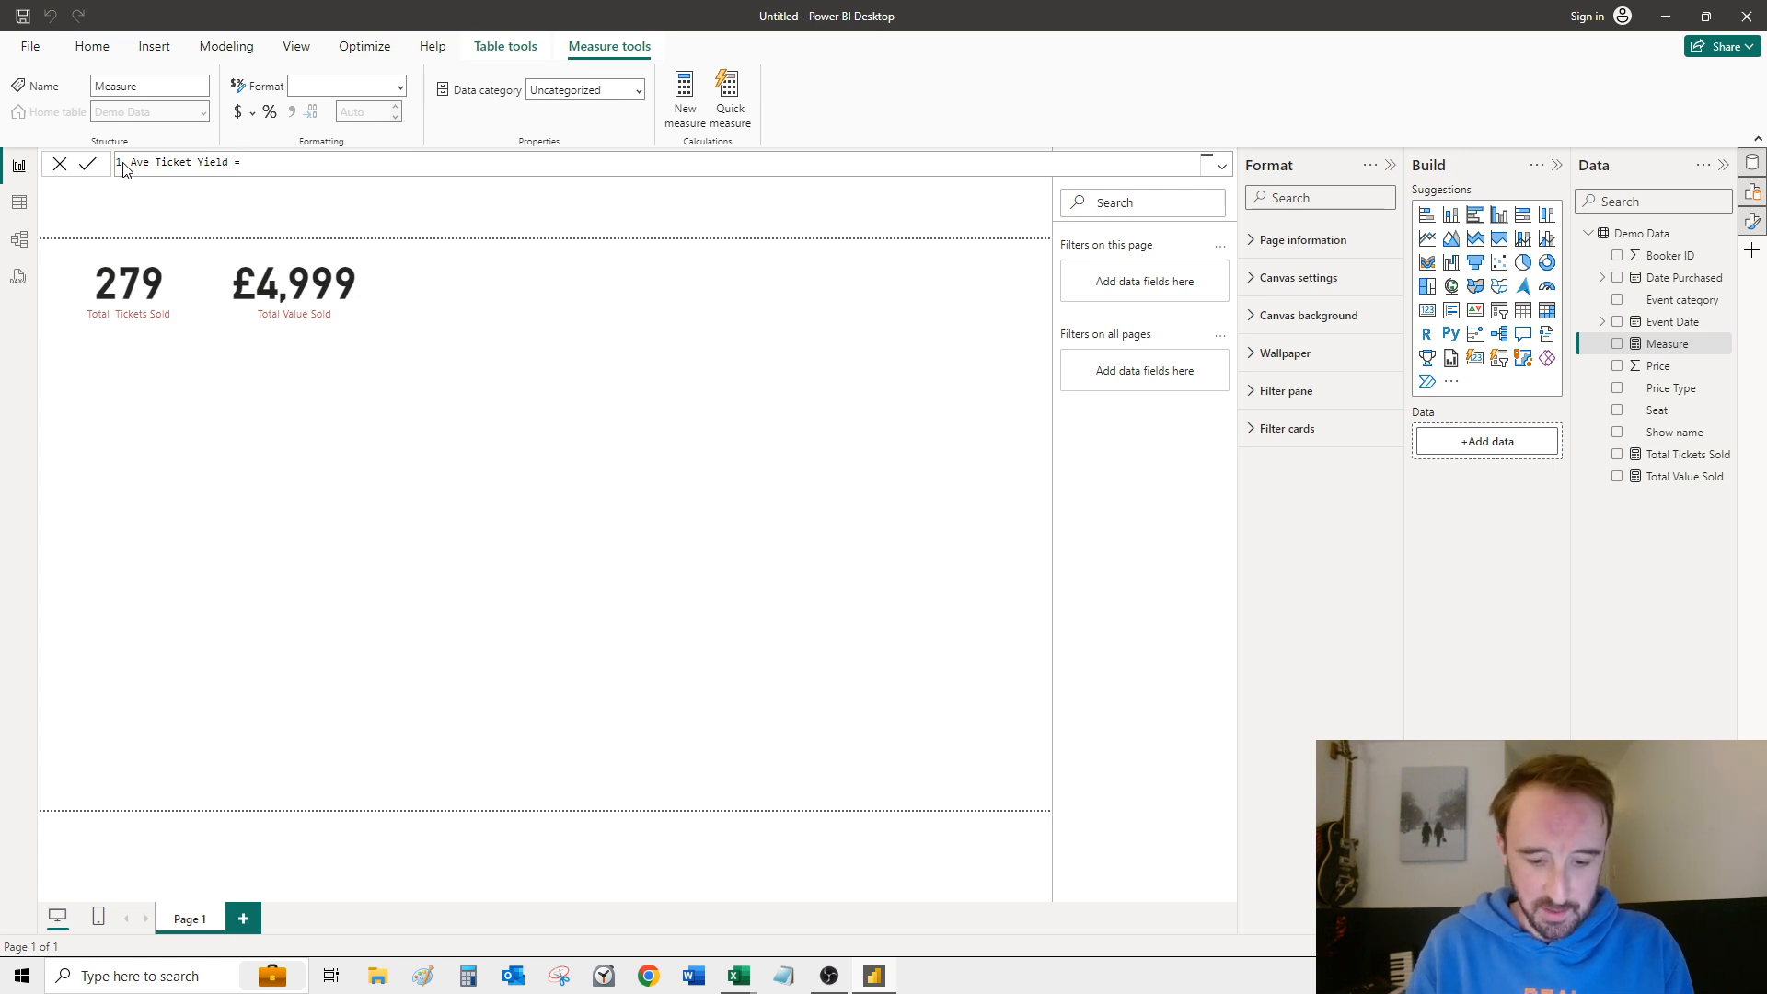
text(total)
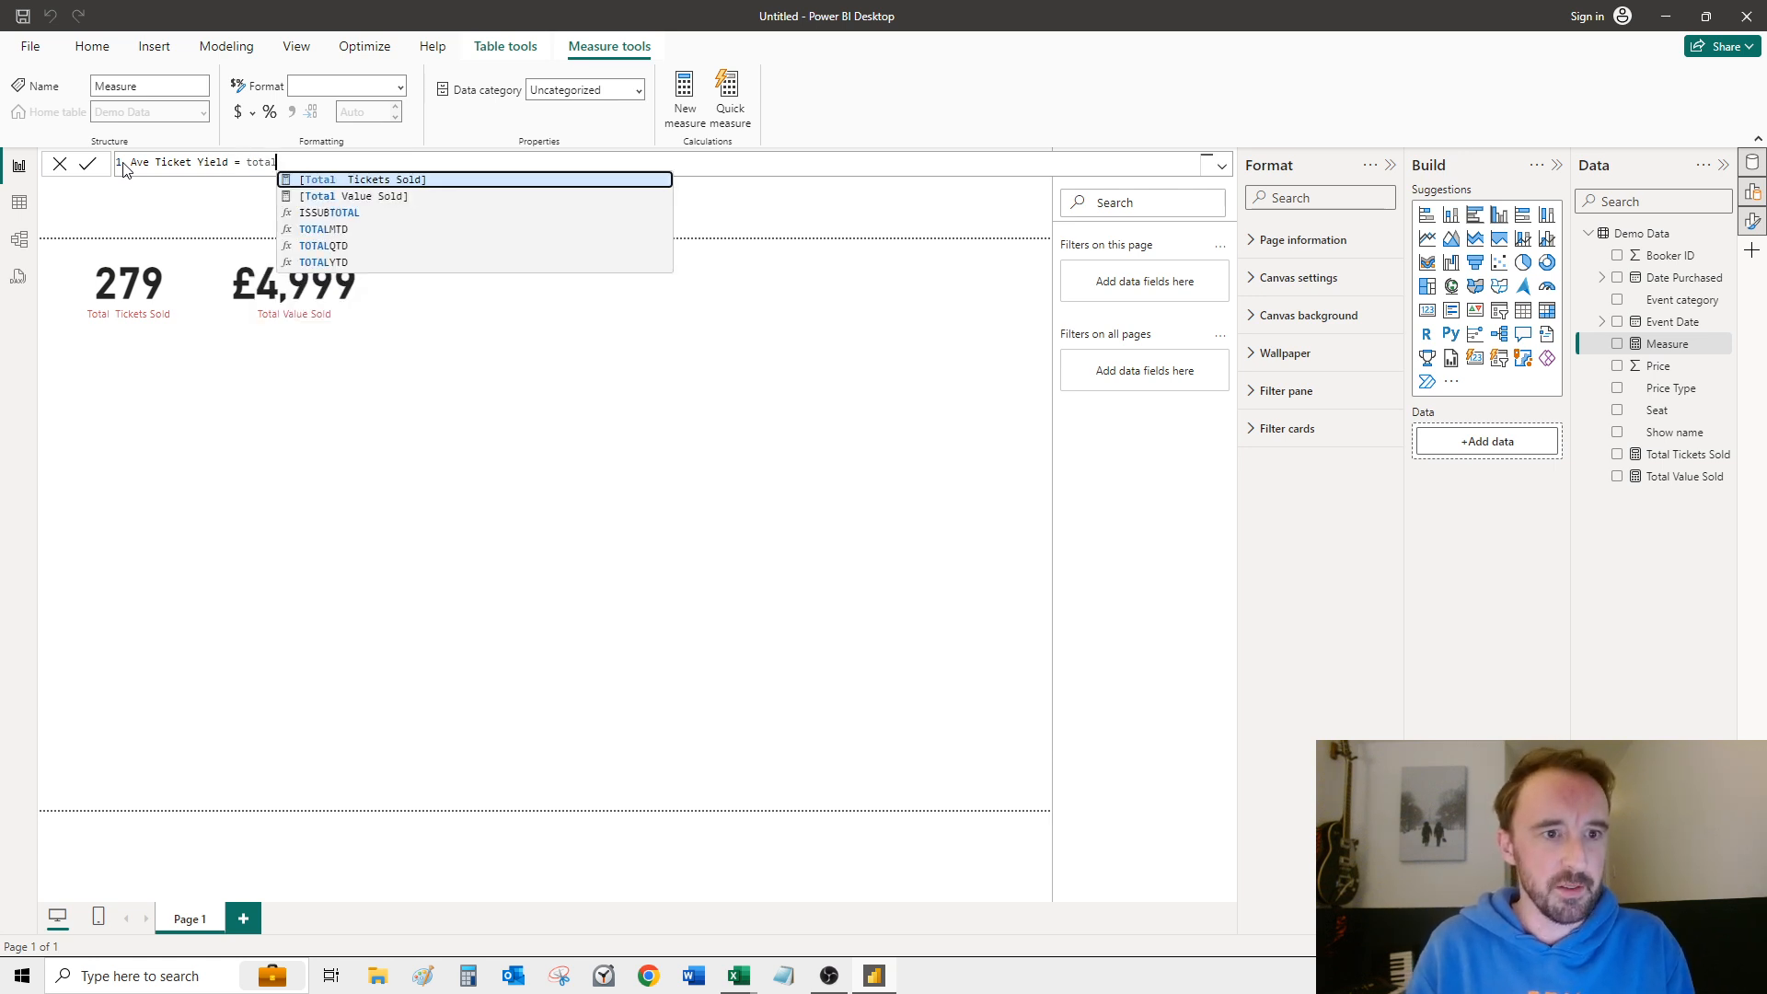
Step: Enter [Total Value Sold]/[Total Tickets Sold] as the formula of the Ave Ticket Yield measure
key(Down)
key(Tab)
text(/total)
key(Tab)
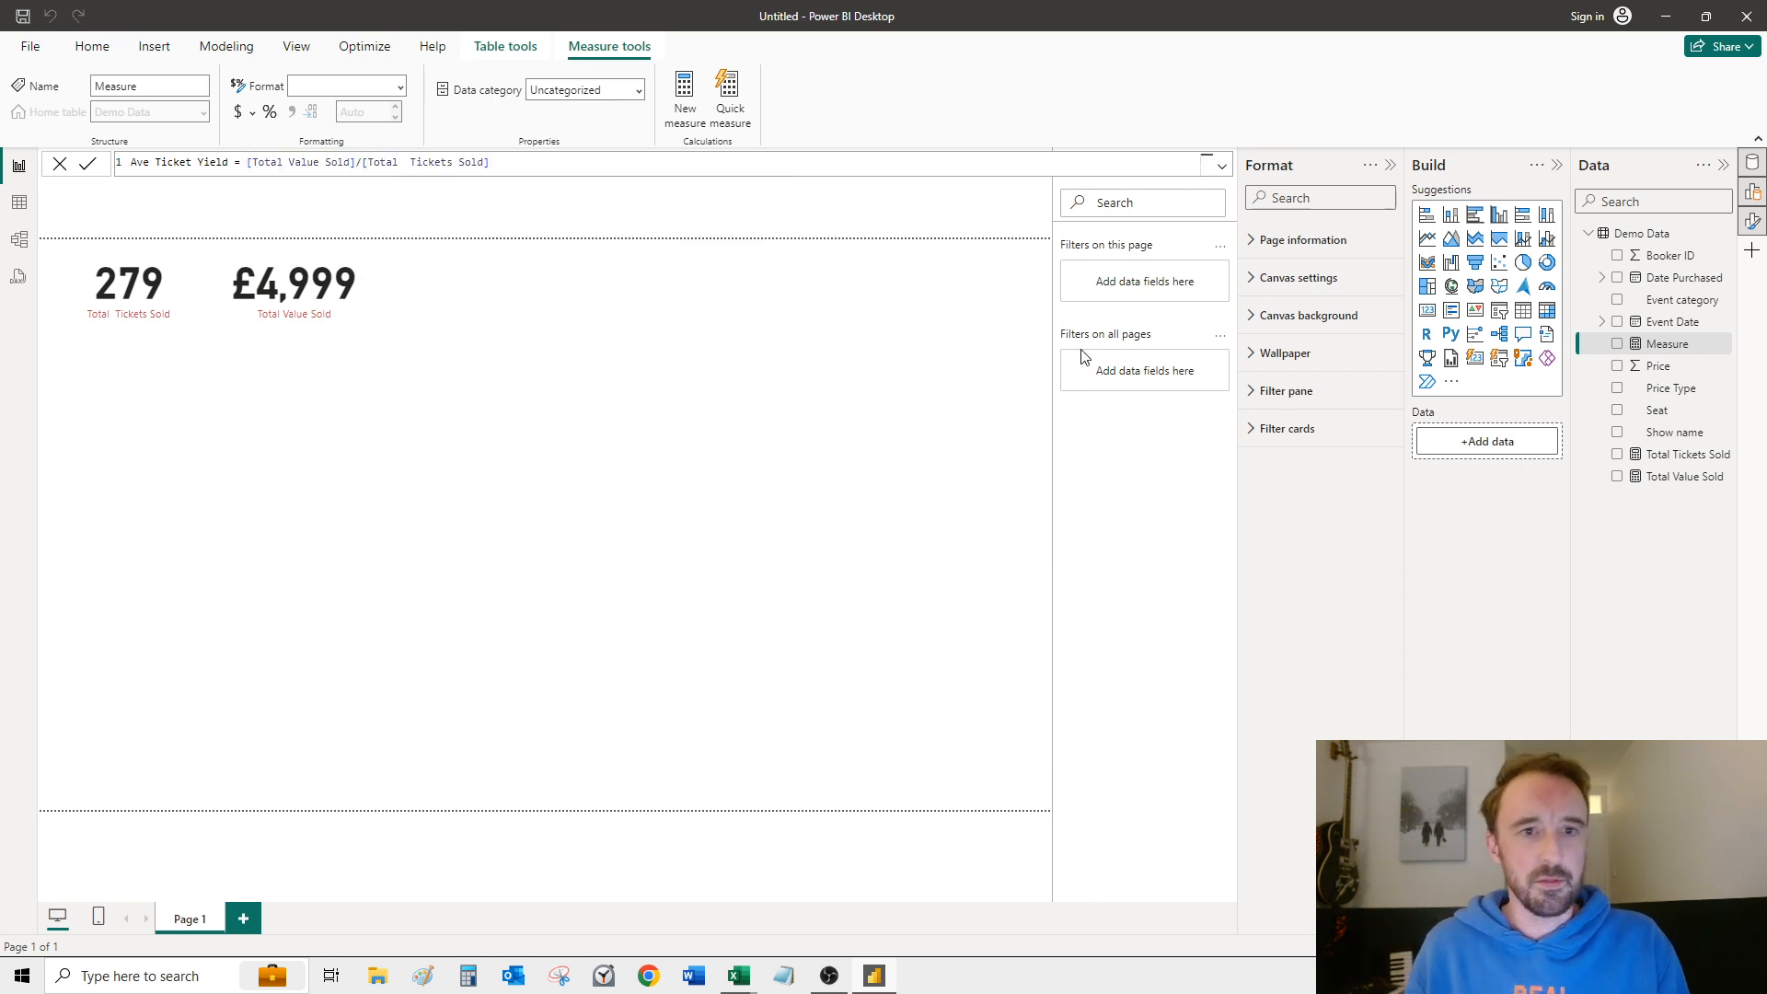
Step: Format the Ave Ticket Yield measure as currency using £ English (United Kingdom)
click(322, 310)
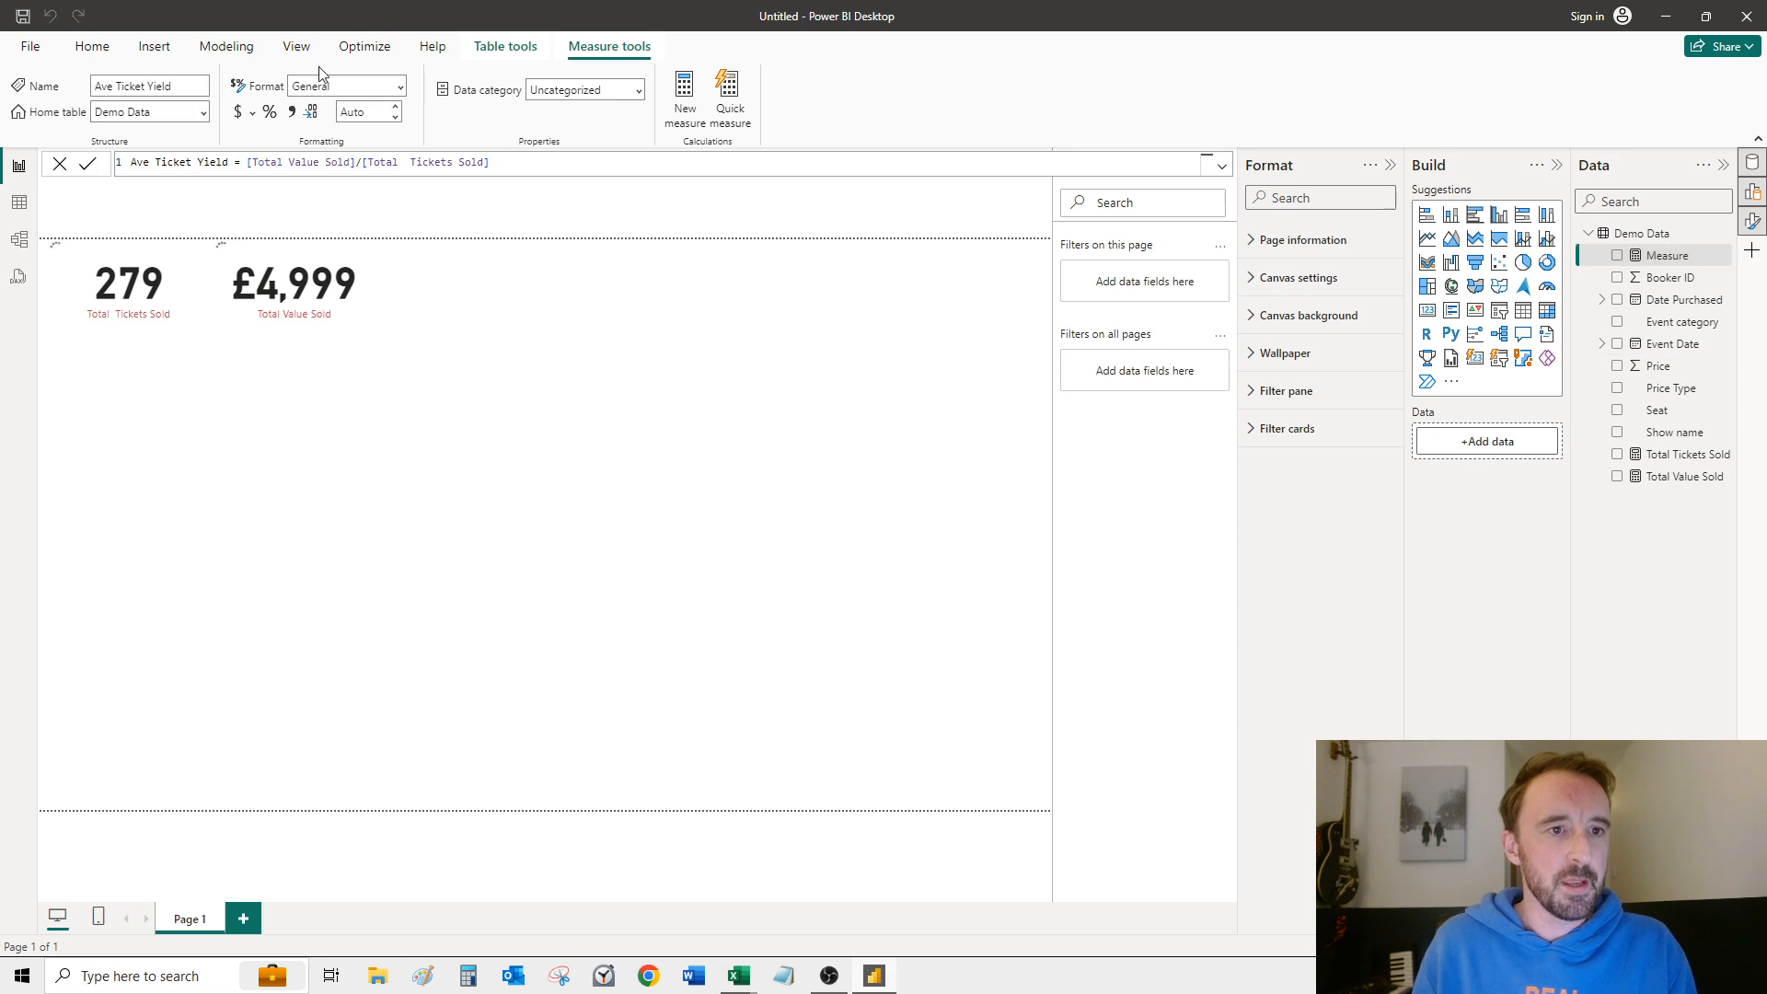
click(402, 92)
click(327, 139)
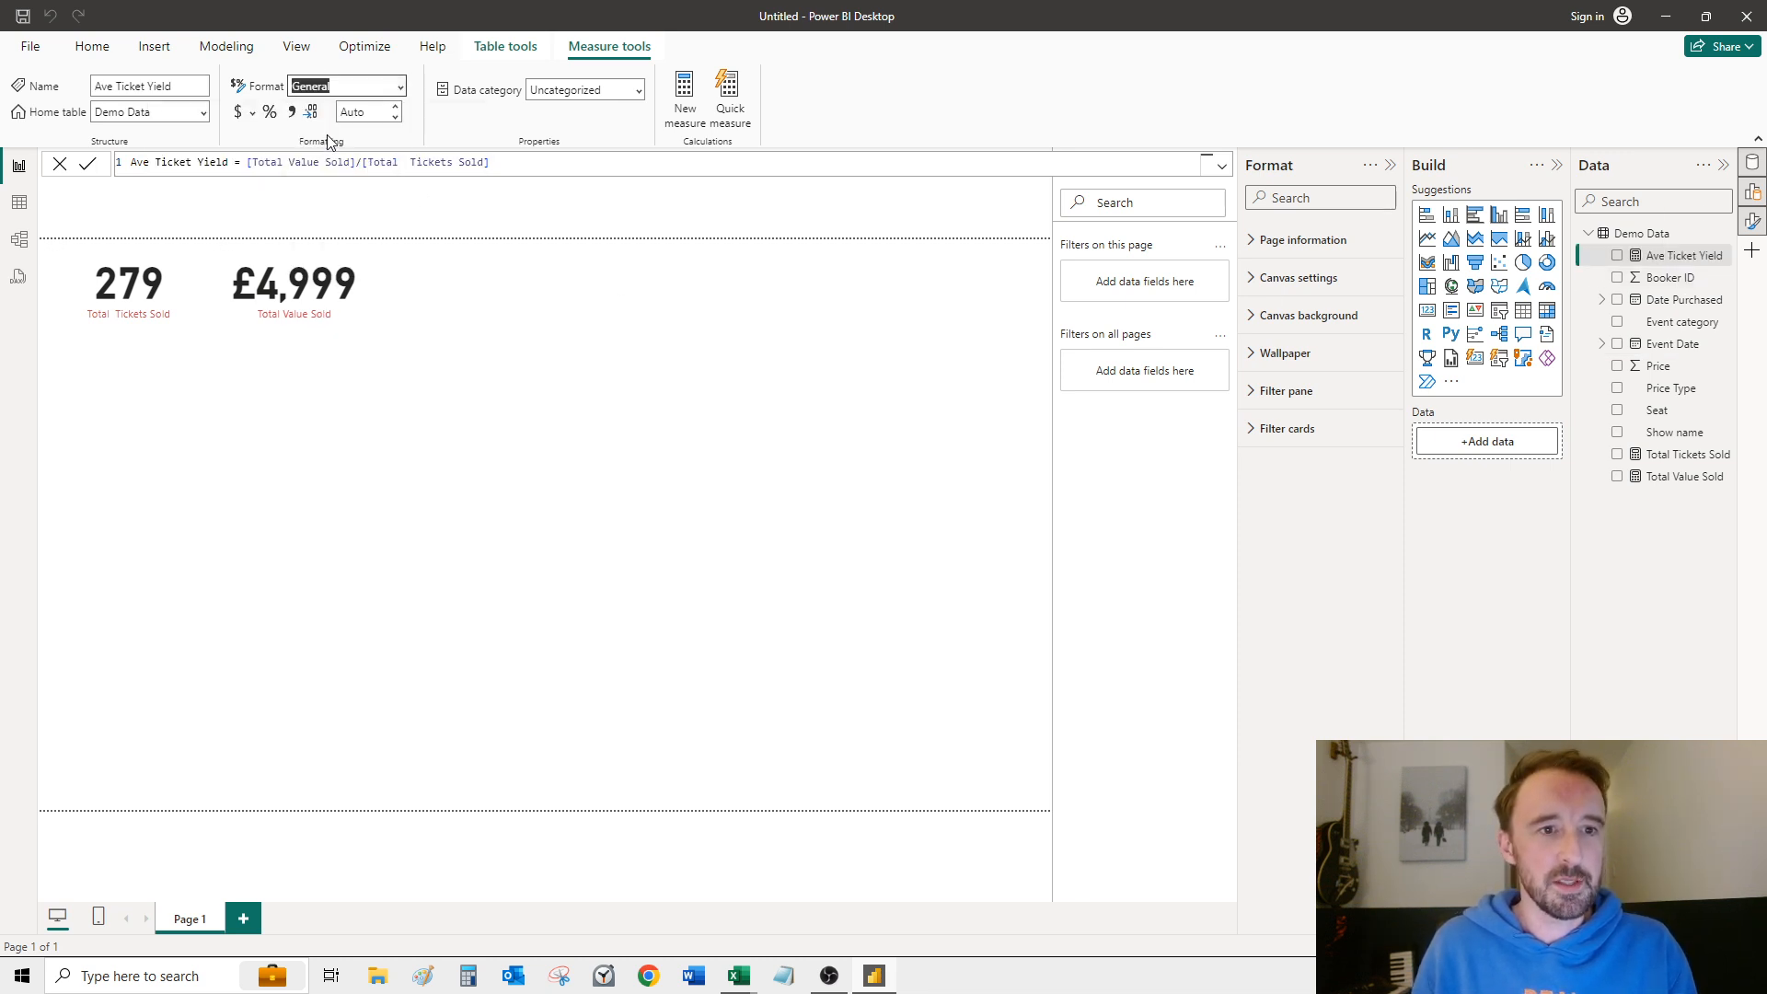
click(254, 116)
click(267, 156)
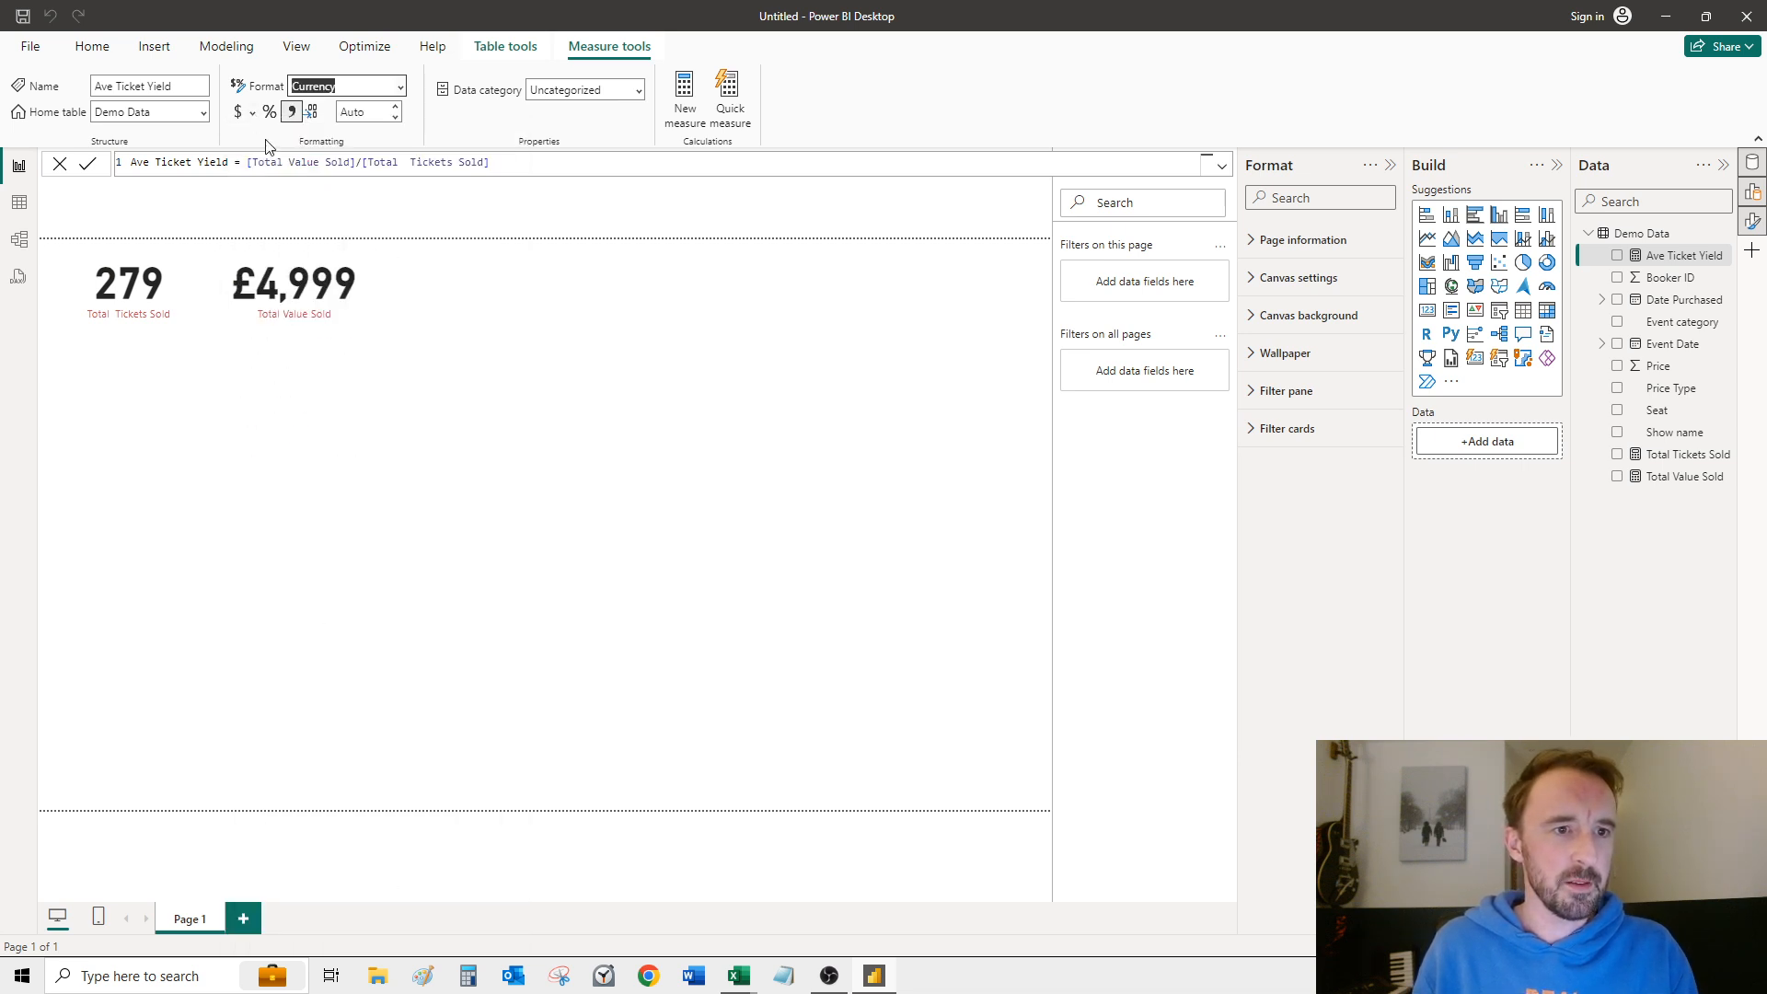
click(254, 117)
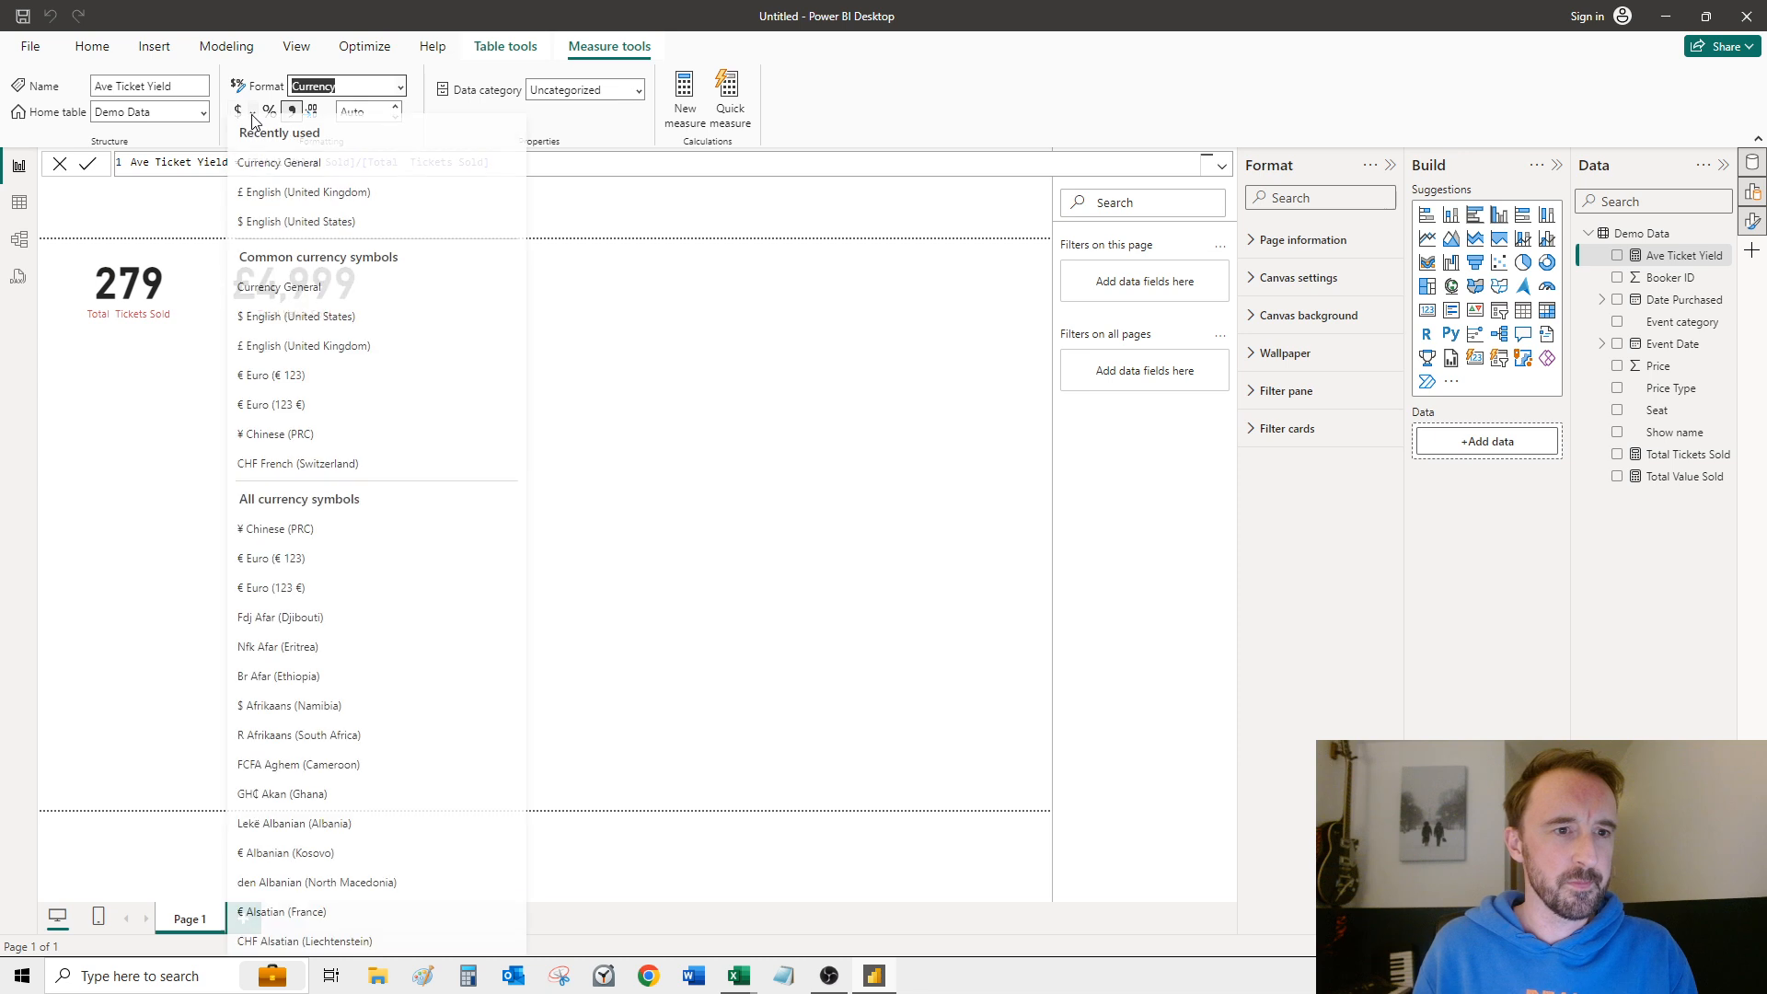
click(268, 203)
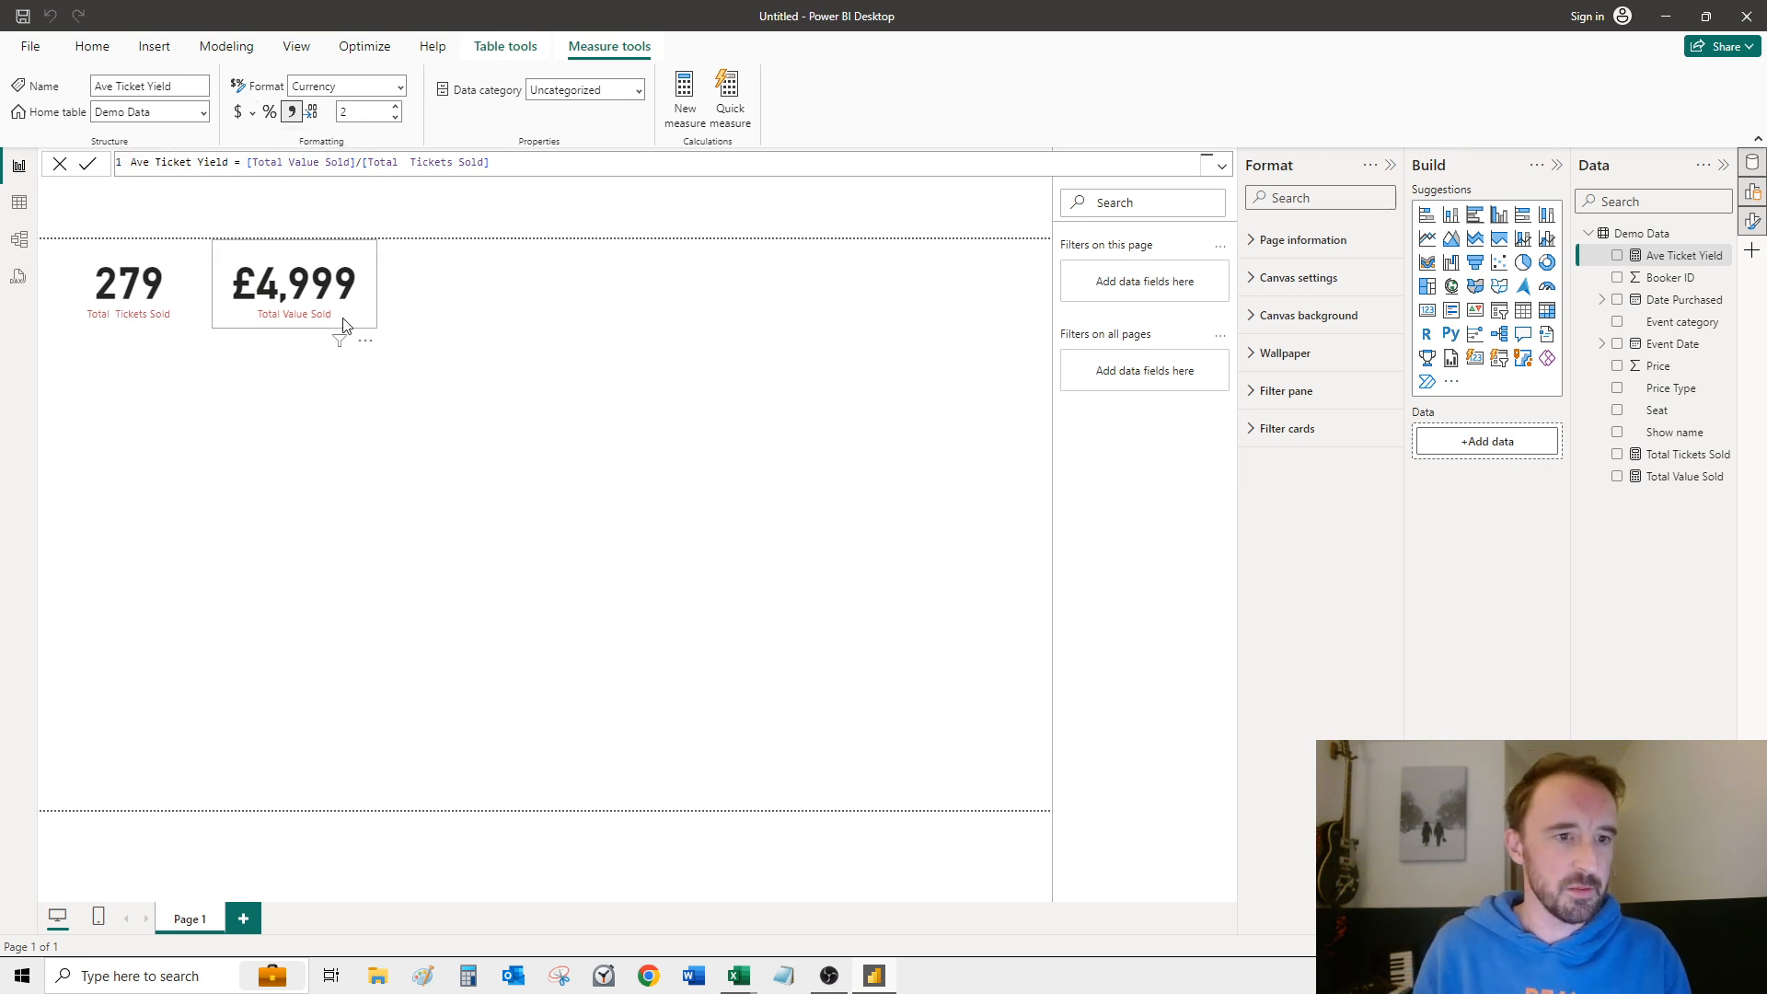
Step: Duplicate the Total Value Sold card and place the copy directly to the right of the original
click(318, 323)
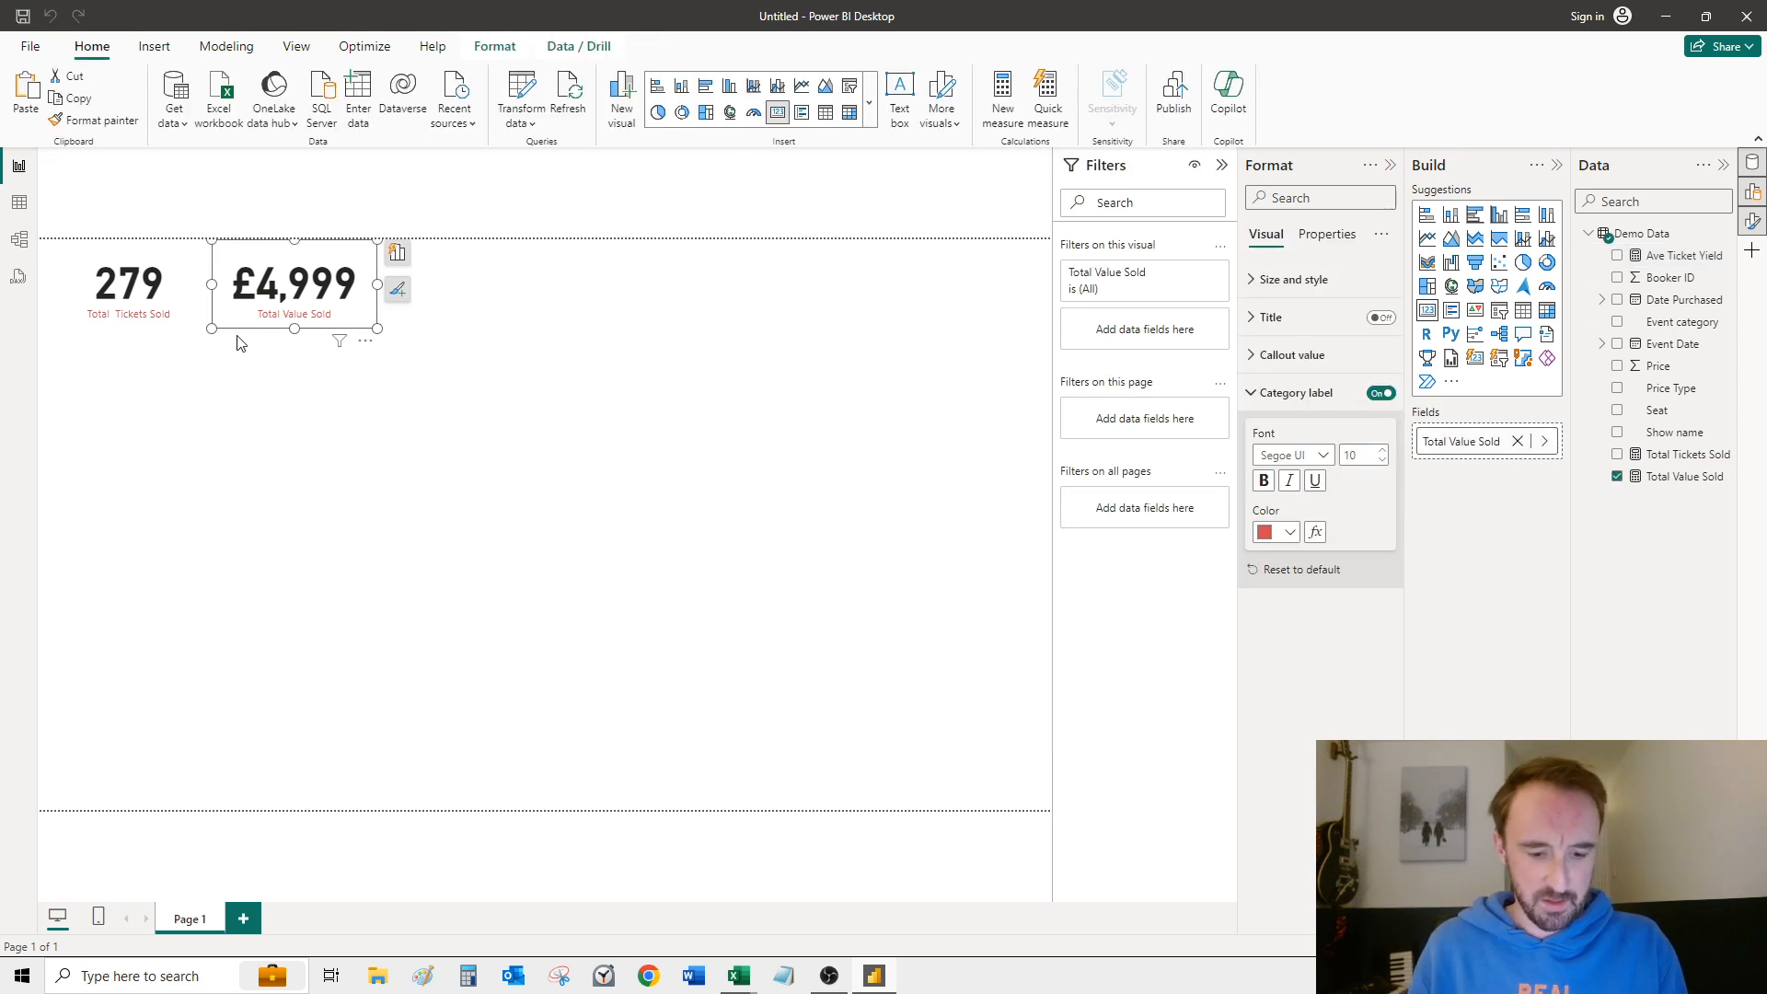
key(ctrl+v)
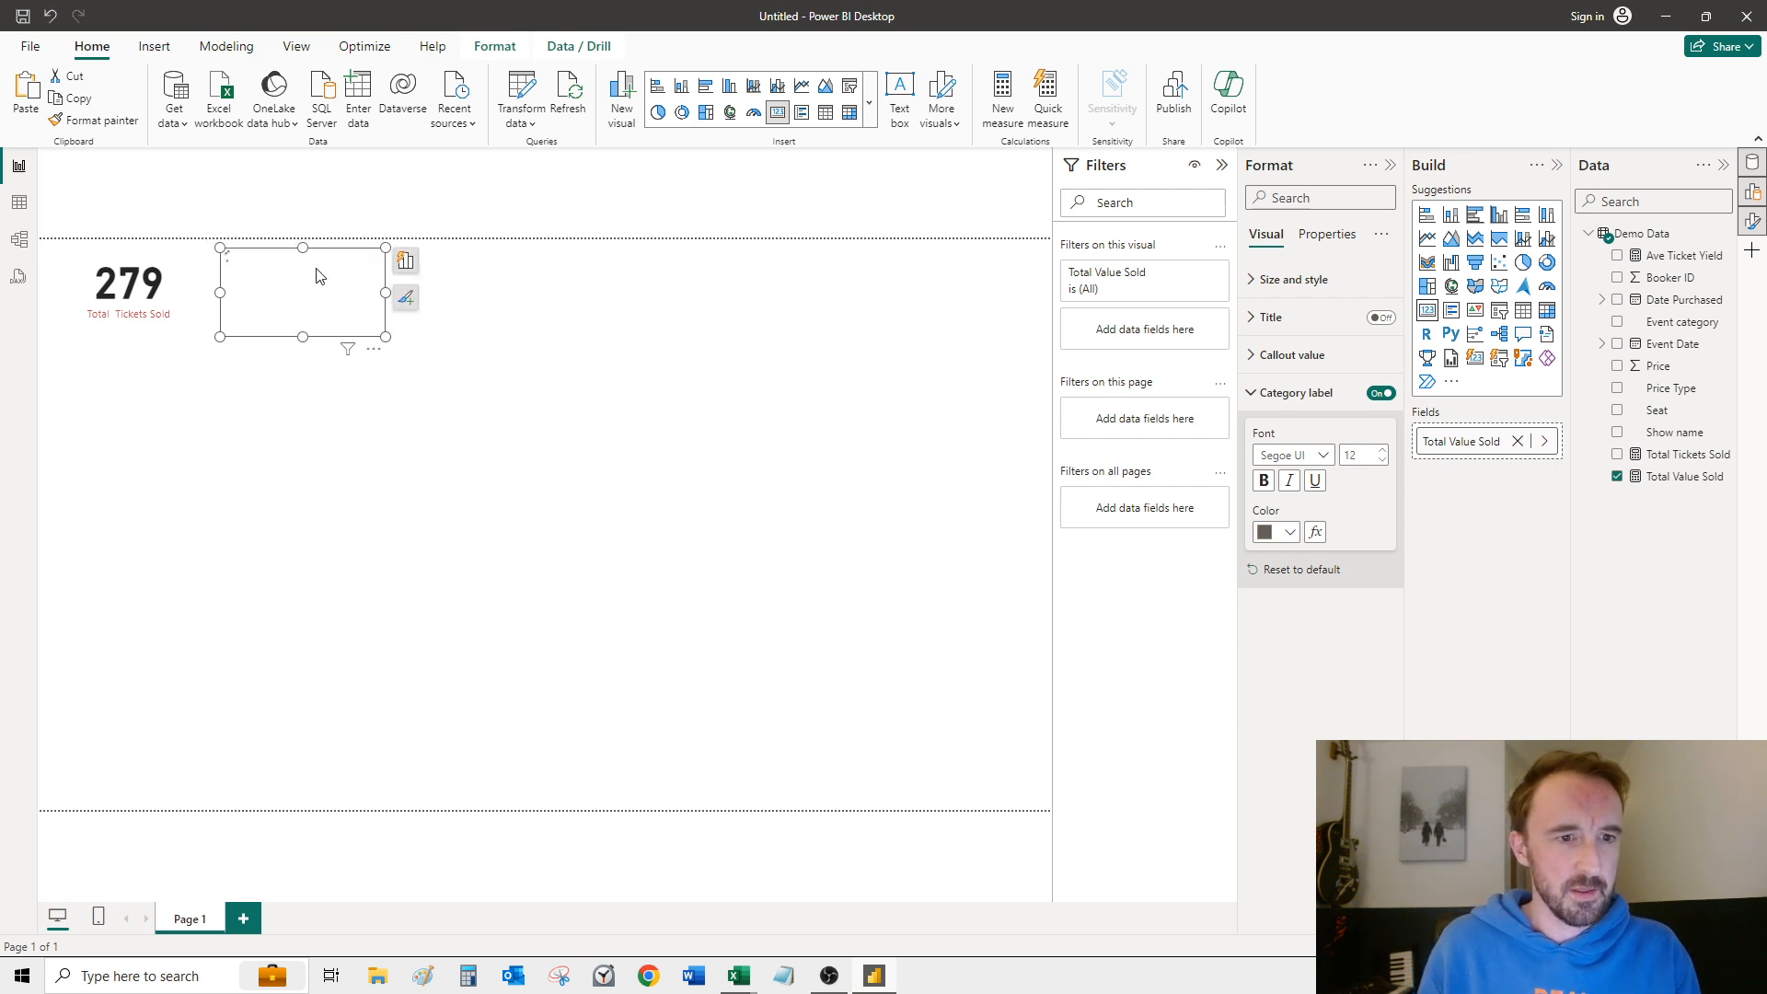
drag(331, 269, 487, 264)
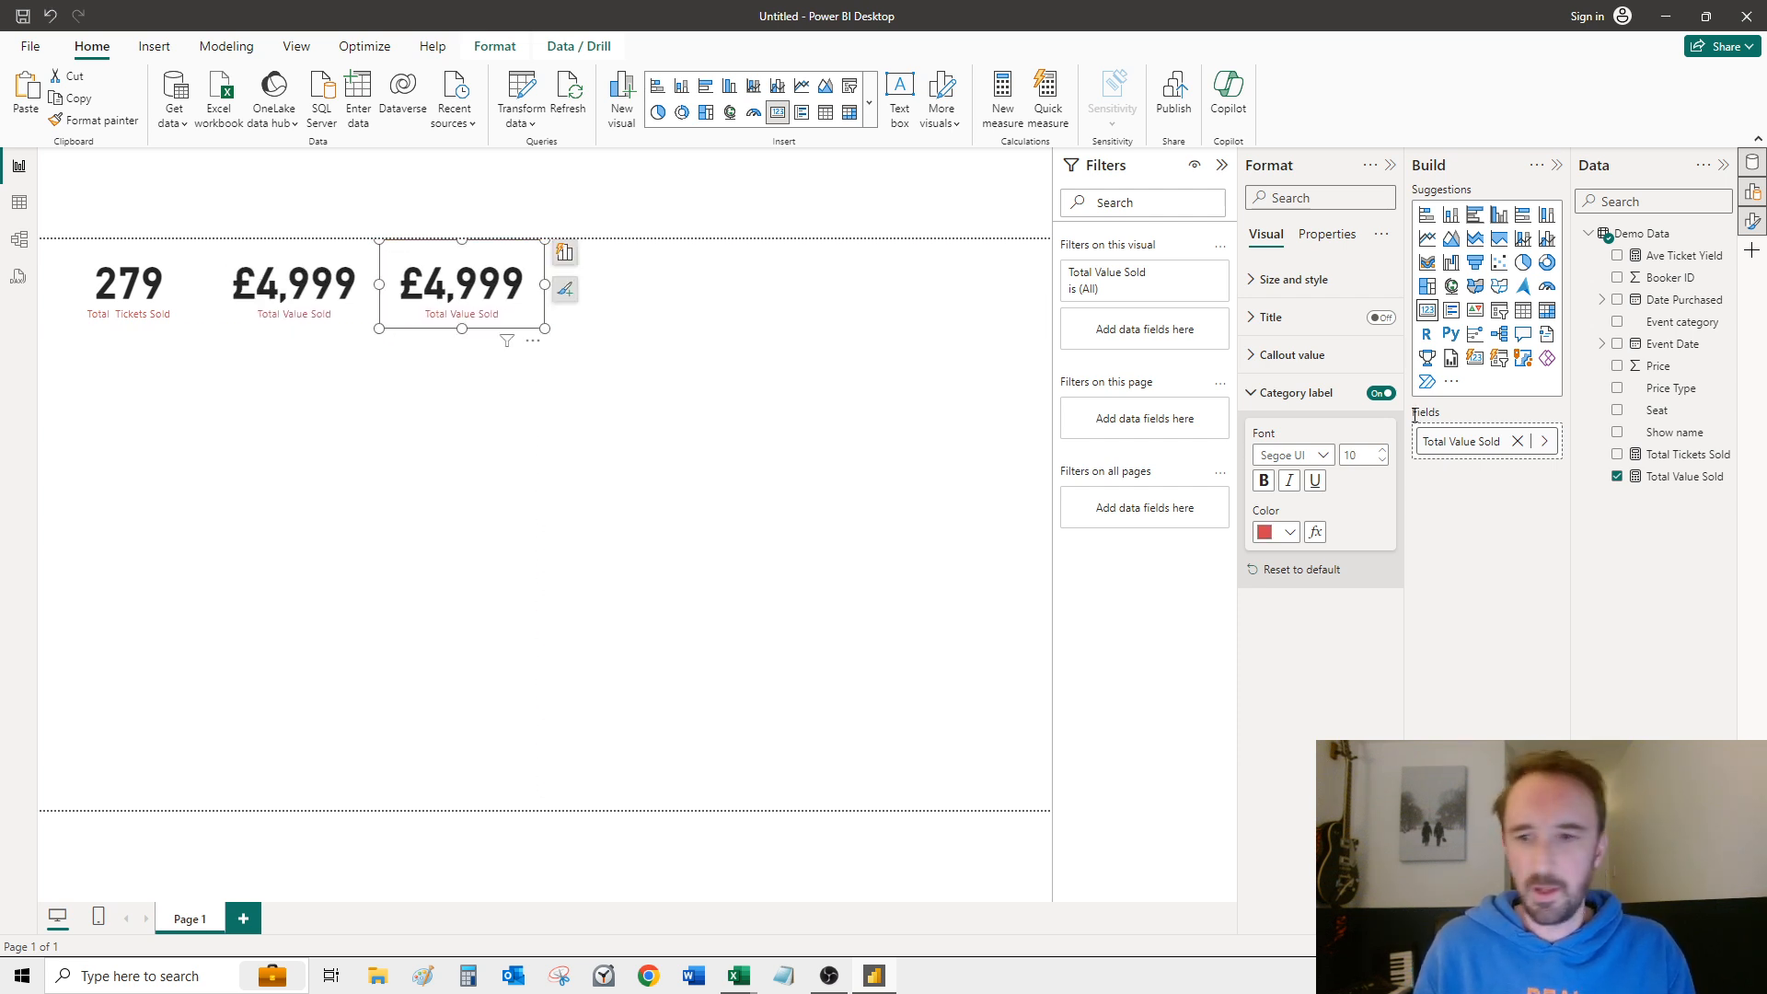
Step: Replace the copied card's Total Value Sold field with the Ave Ticket Yield measure
click(1517, 441)
drag(1680, 260, 1495, 446)
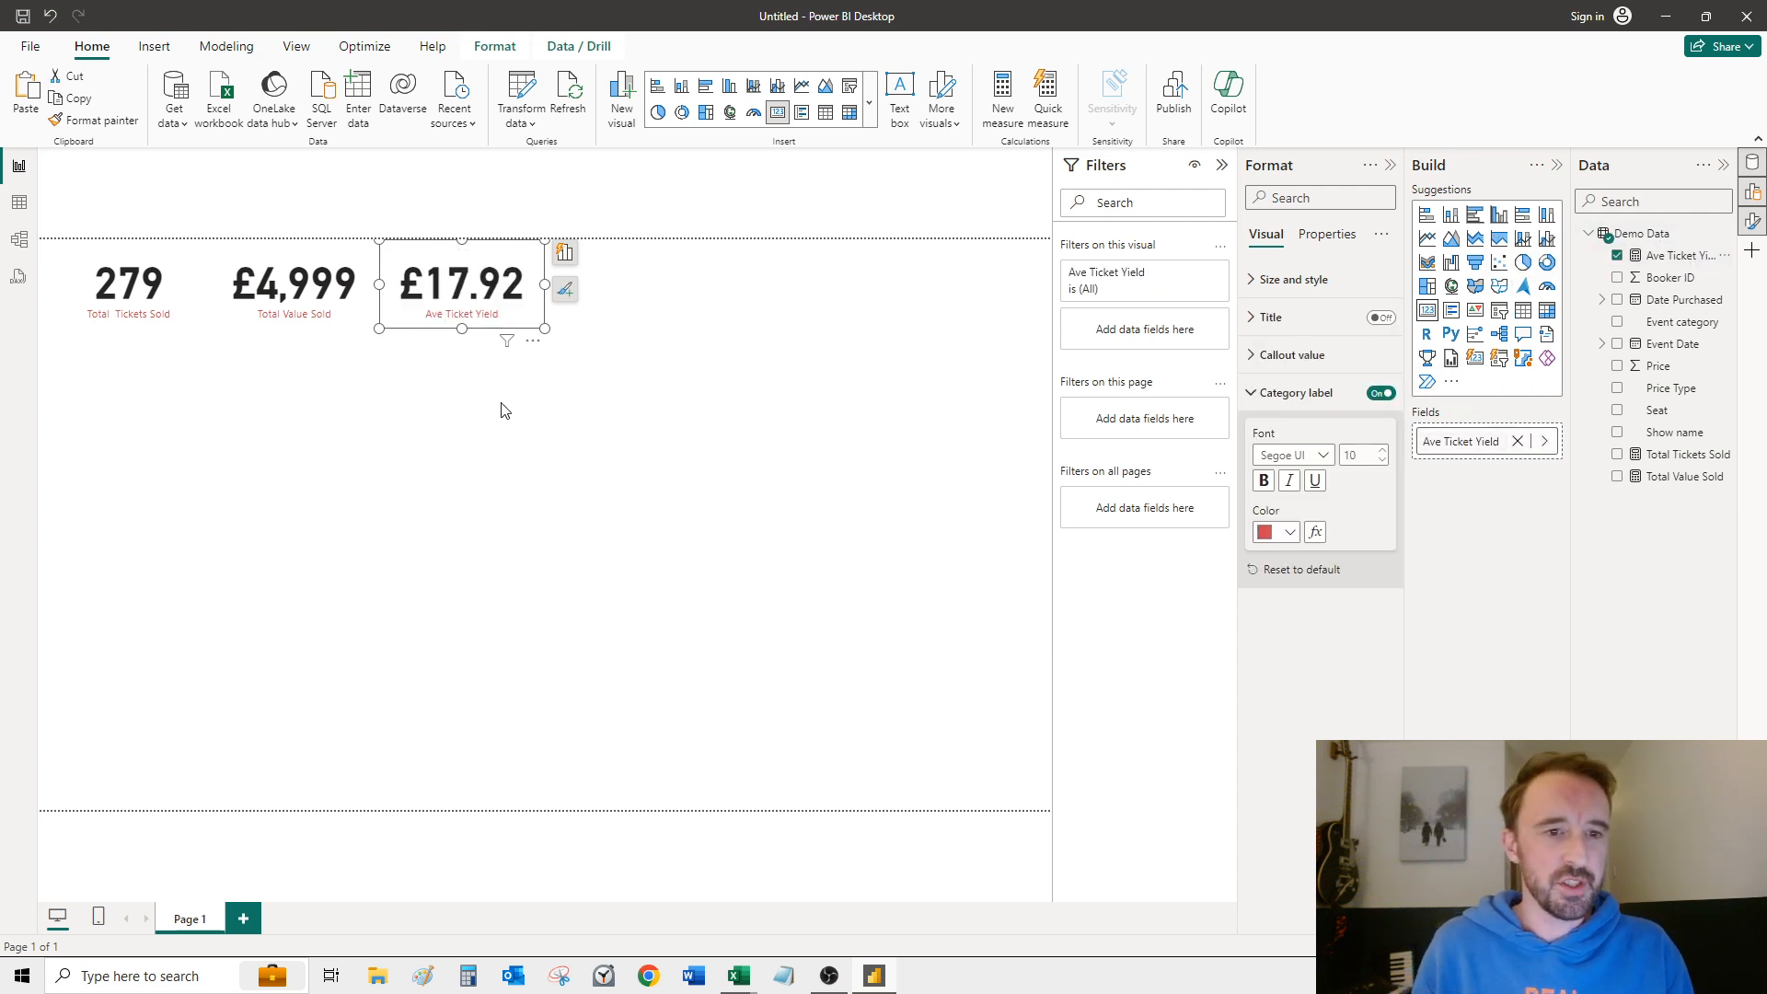
click(743, 443)
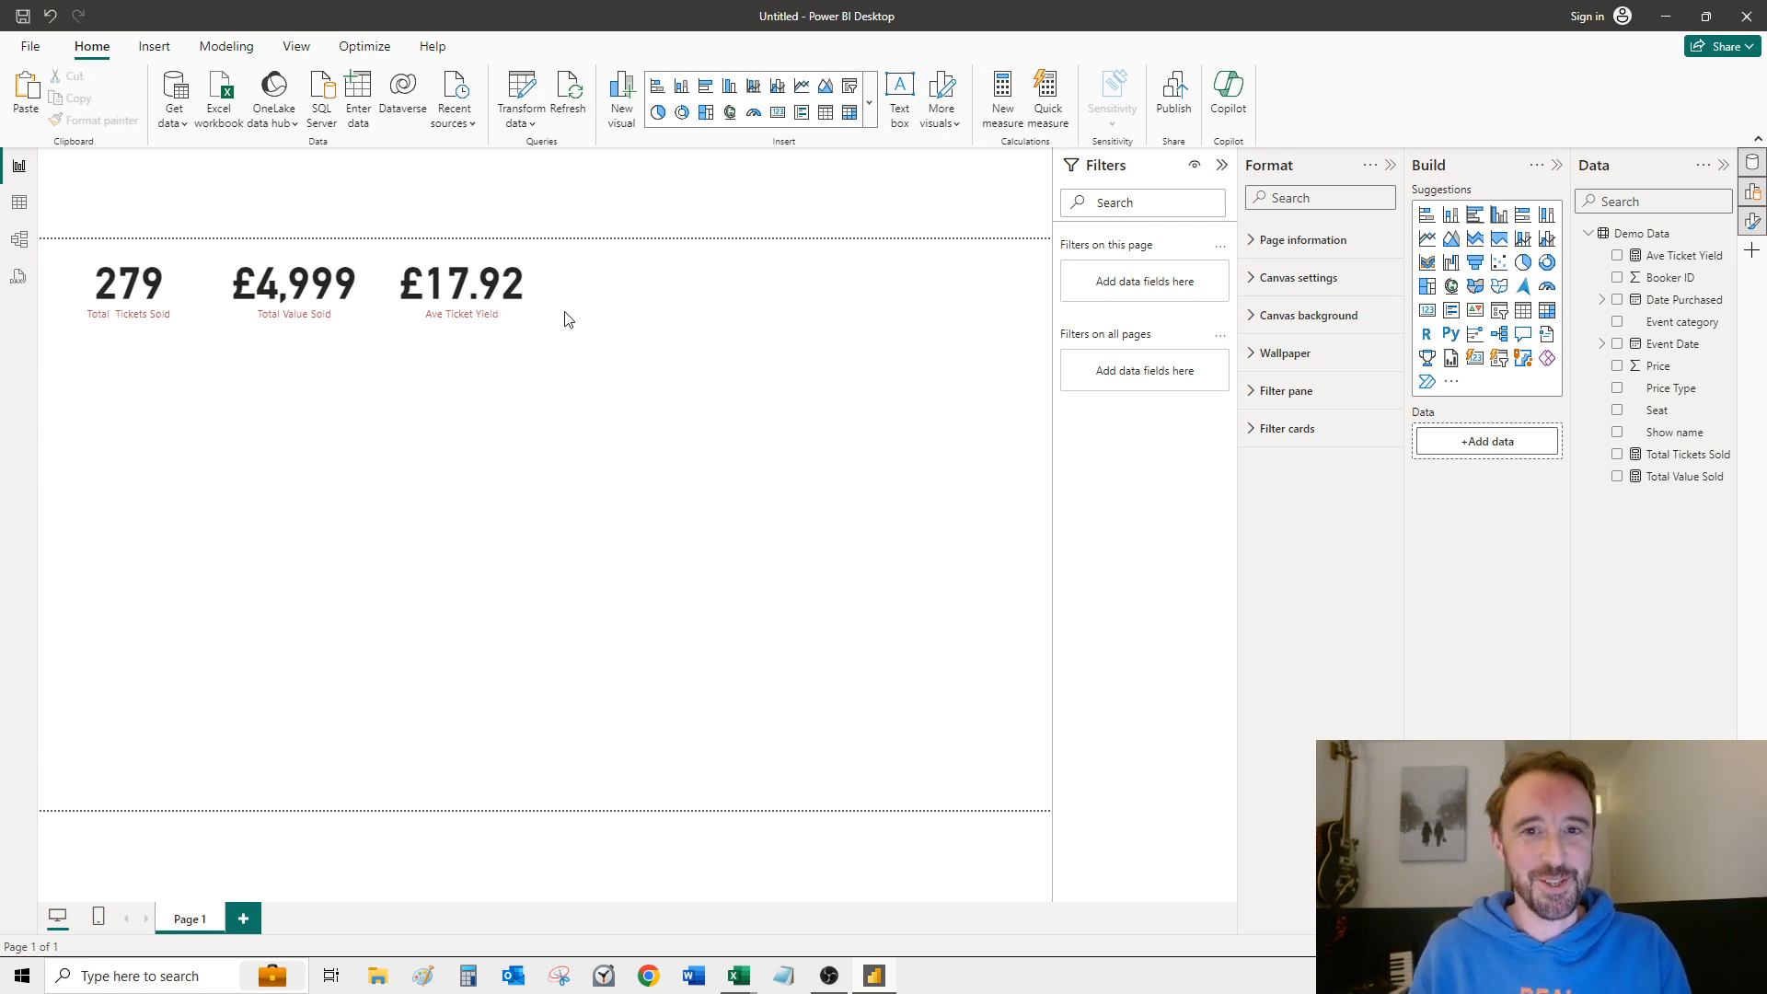
Step: Create another measure in the Demo Data table and name it Total Bookers
key(ctrl+z)
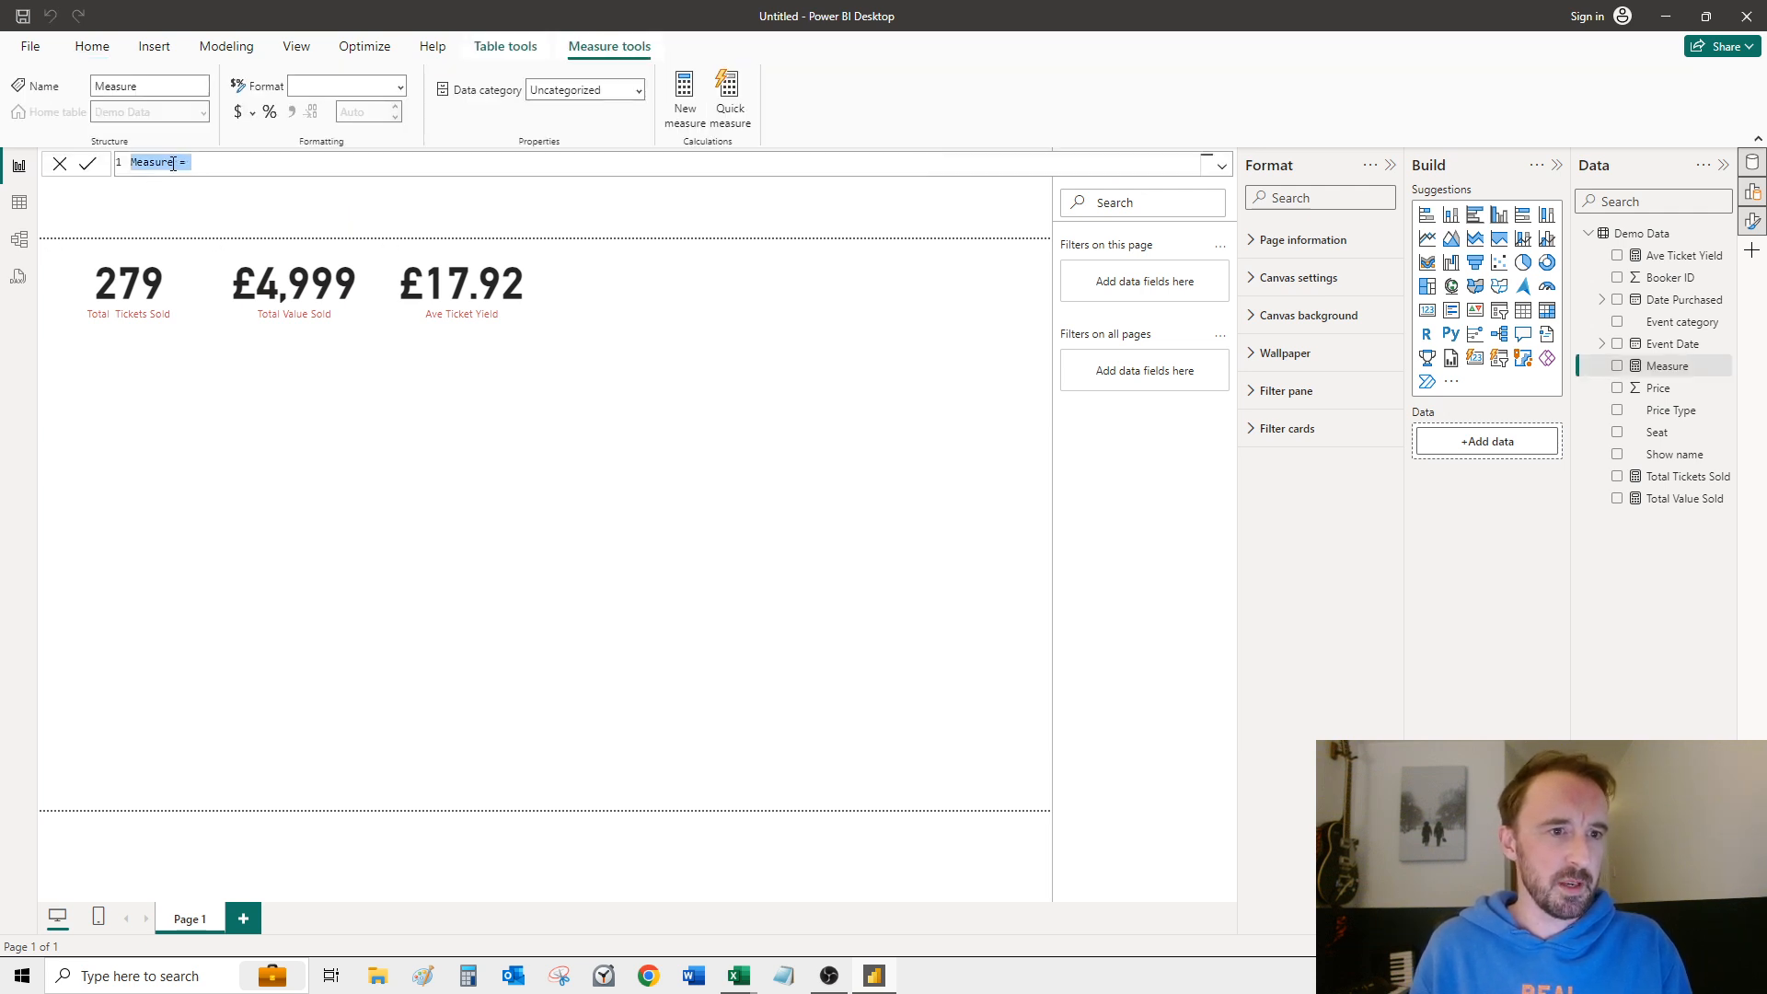
click(172, 162)
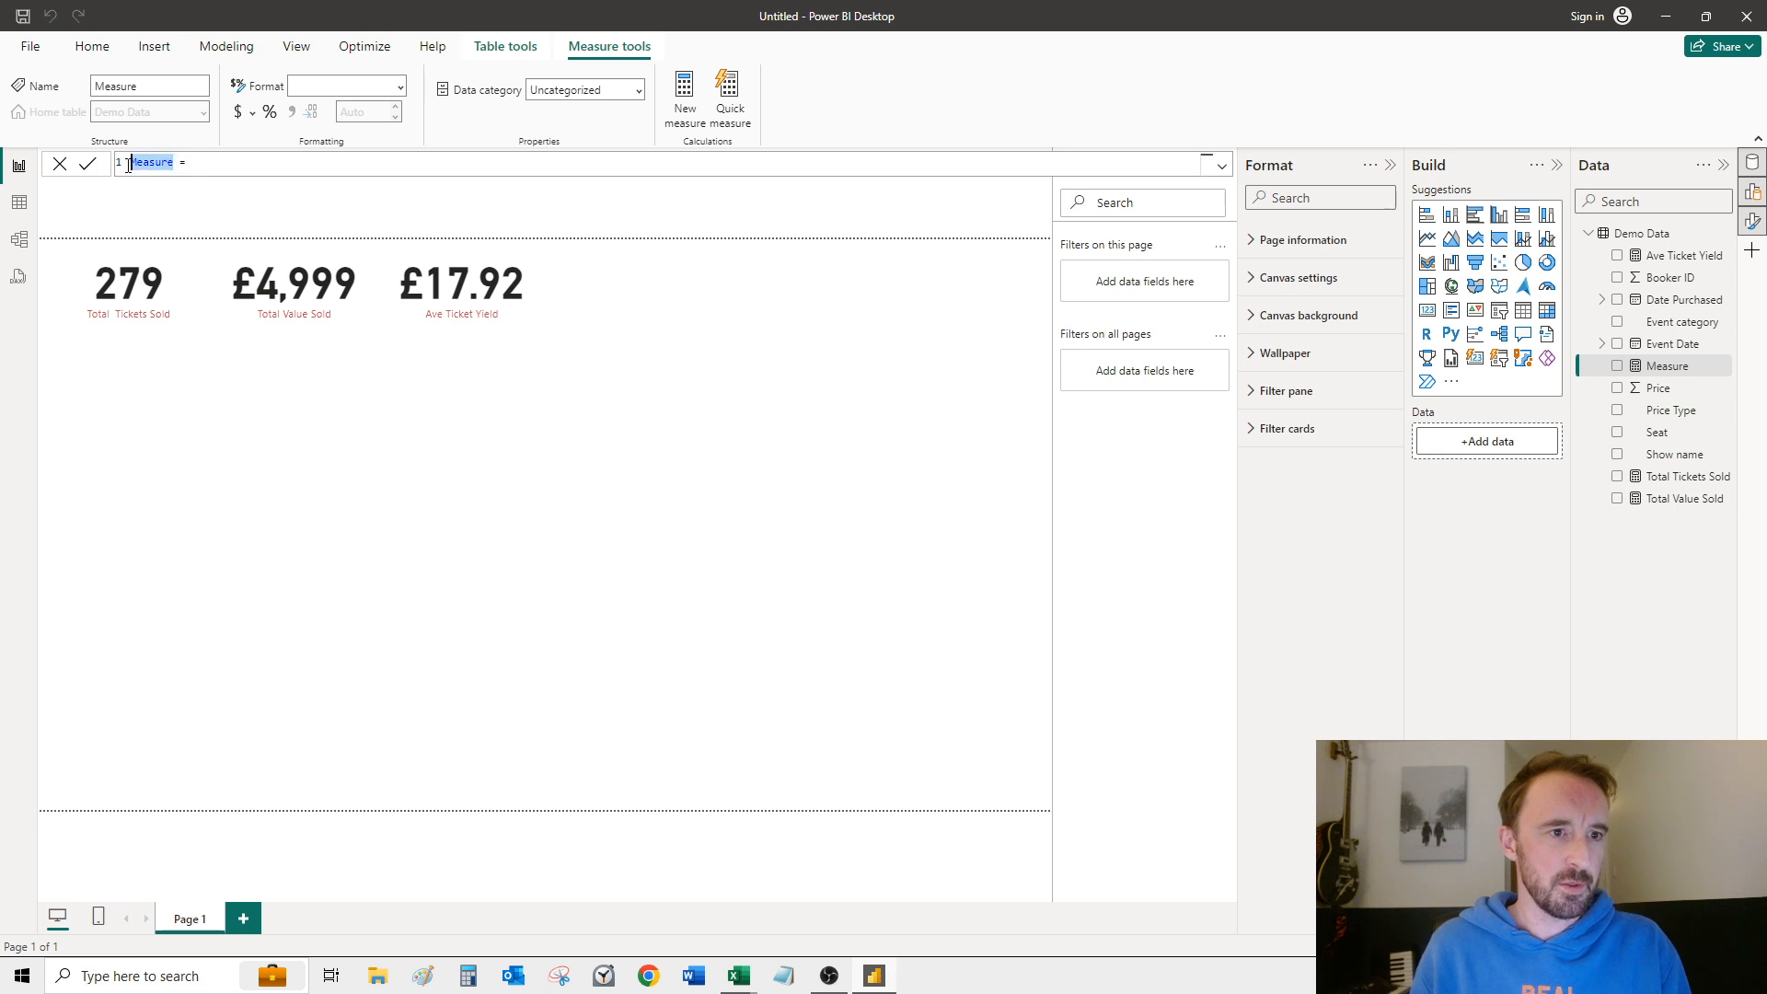
text(T)
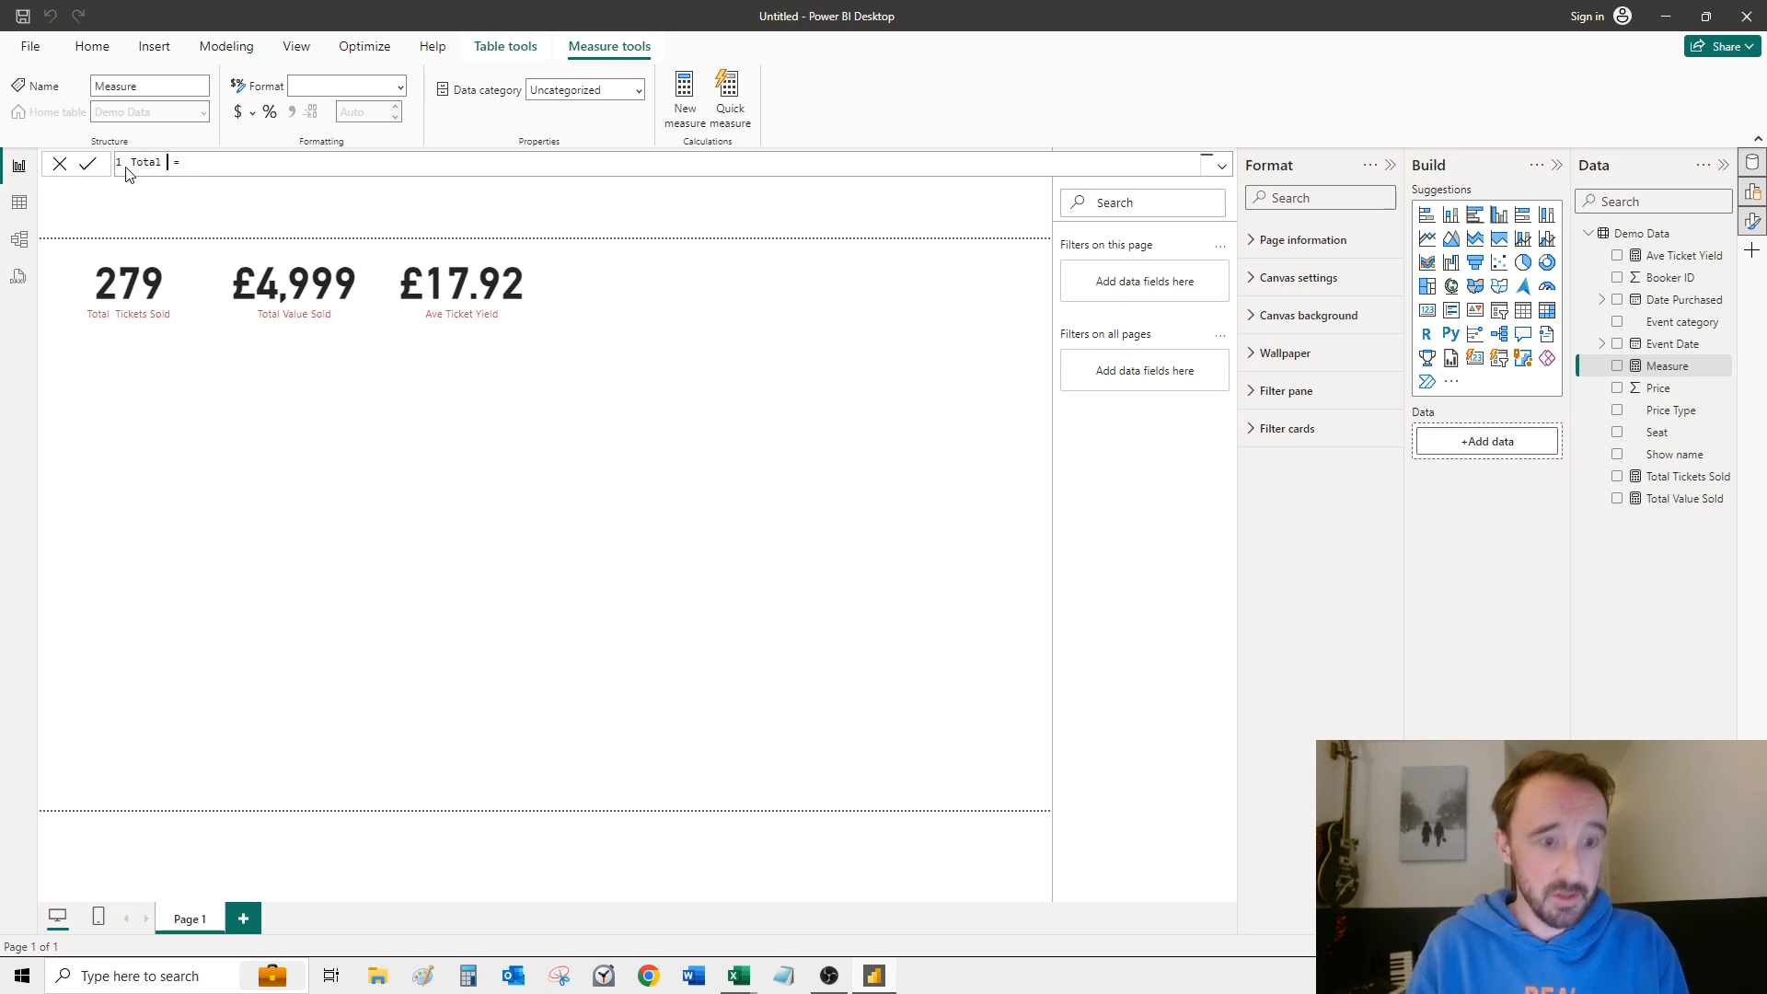
text(otal Bookers = )
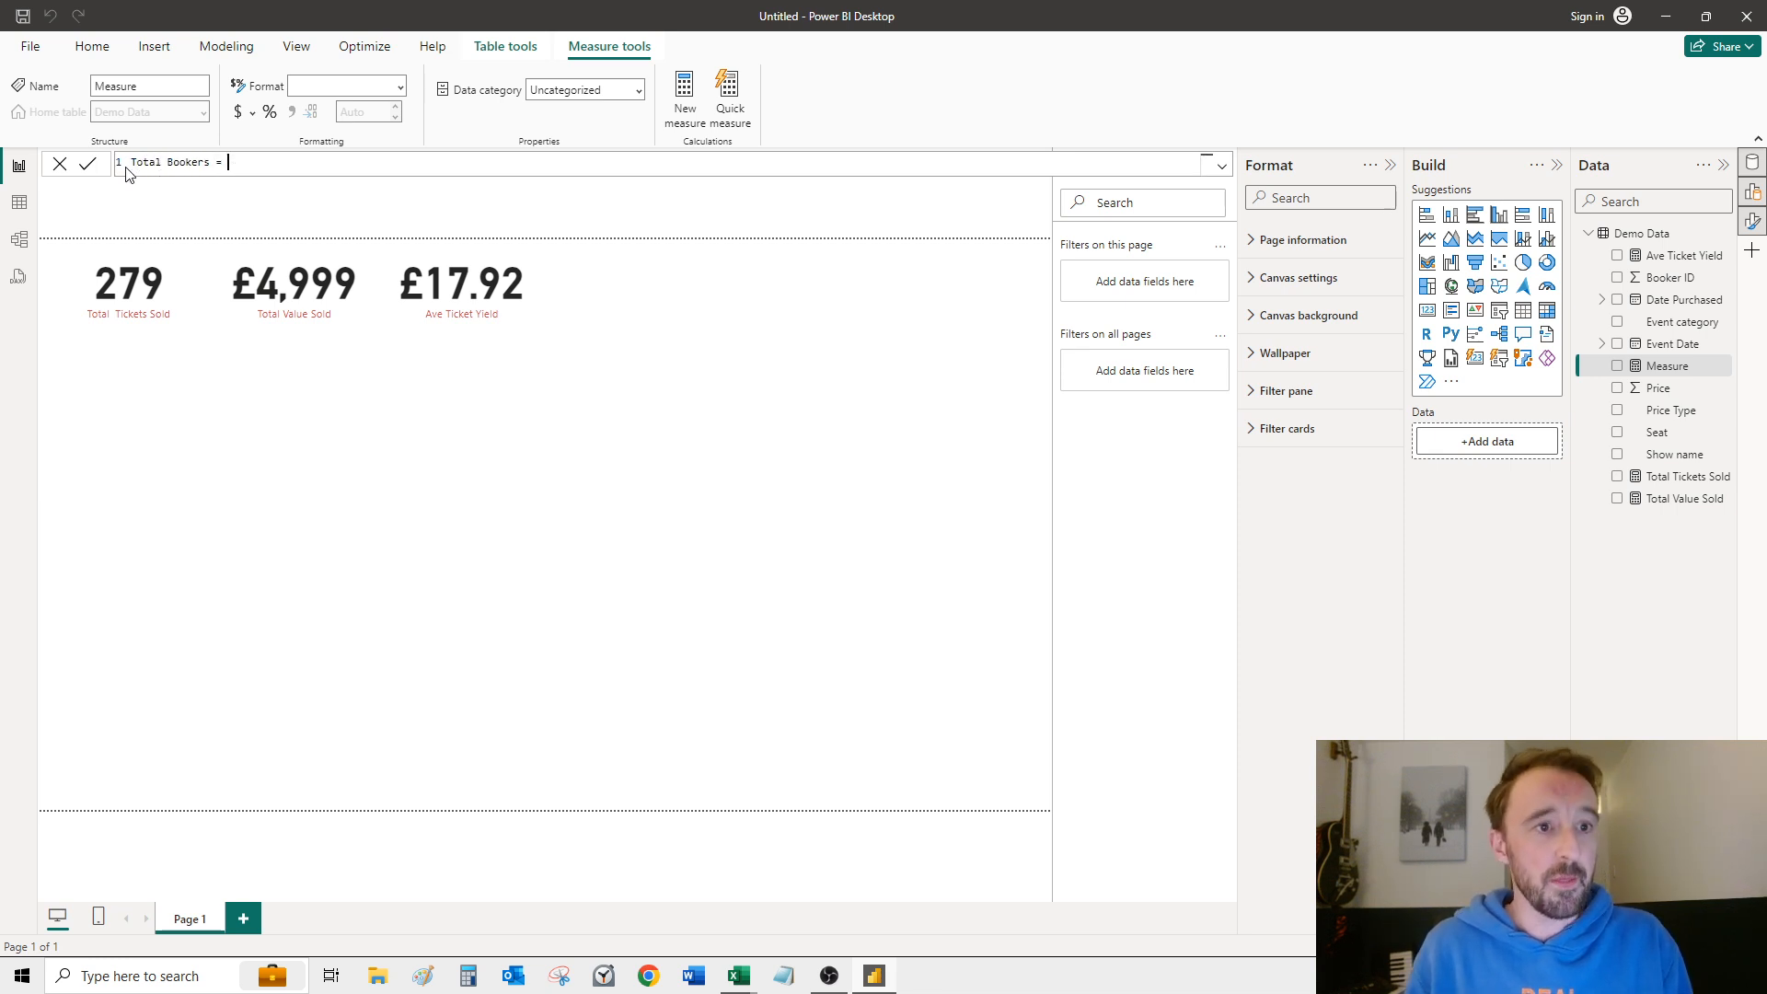
text(Dist)
Step: Enter DISTINCTCOUNT(('Demo Data'[Booker ID])) as the formula of the Total Bookers measure
key(Down)
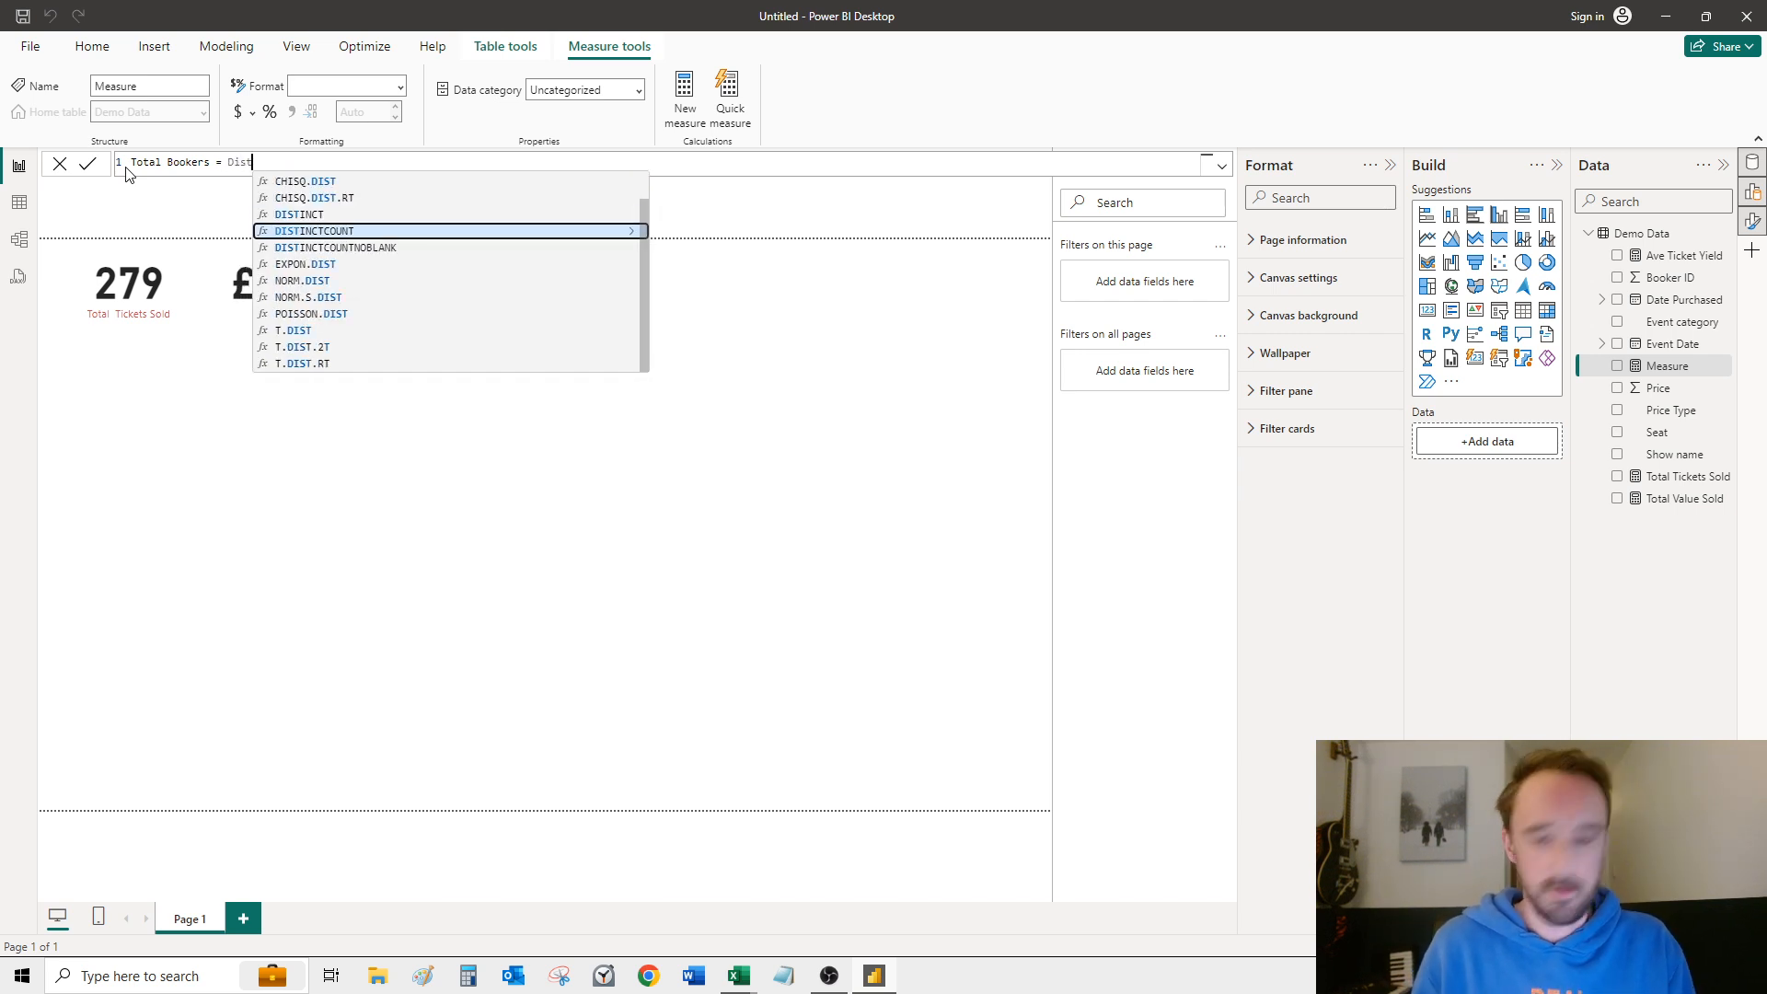
key(Tab)
text(()
key(Down)
key(Down)
key(Down)
key(Down)
key(Down)
key(Down)
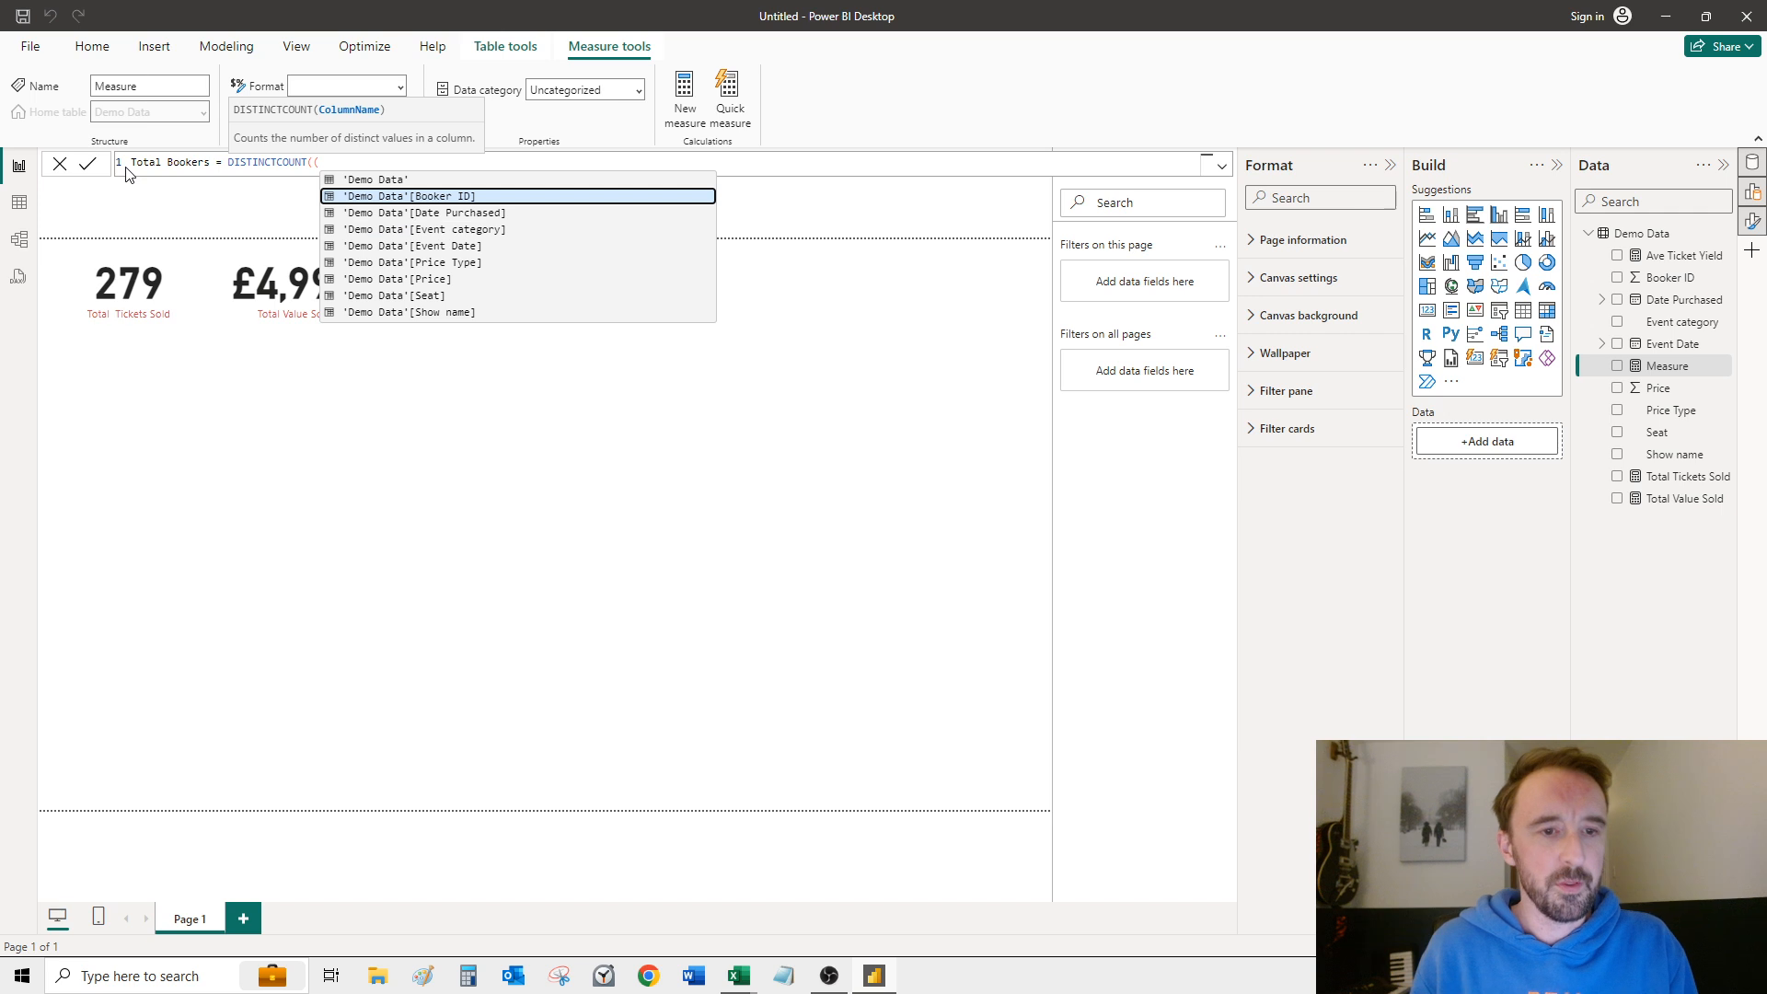
key(Up)
key(Up)
key(Up)
key(Up)
key(Up)
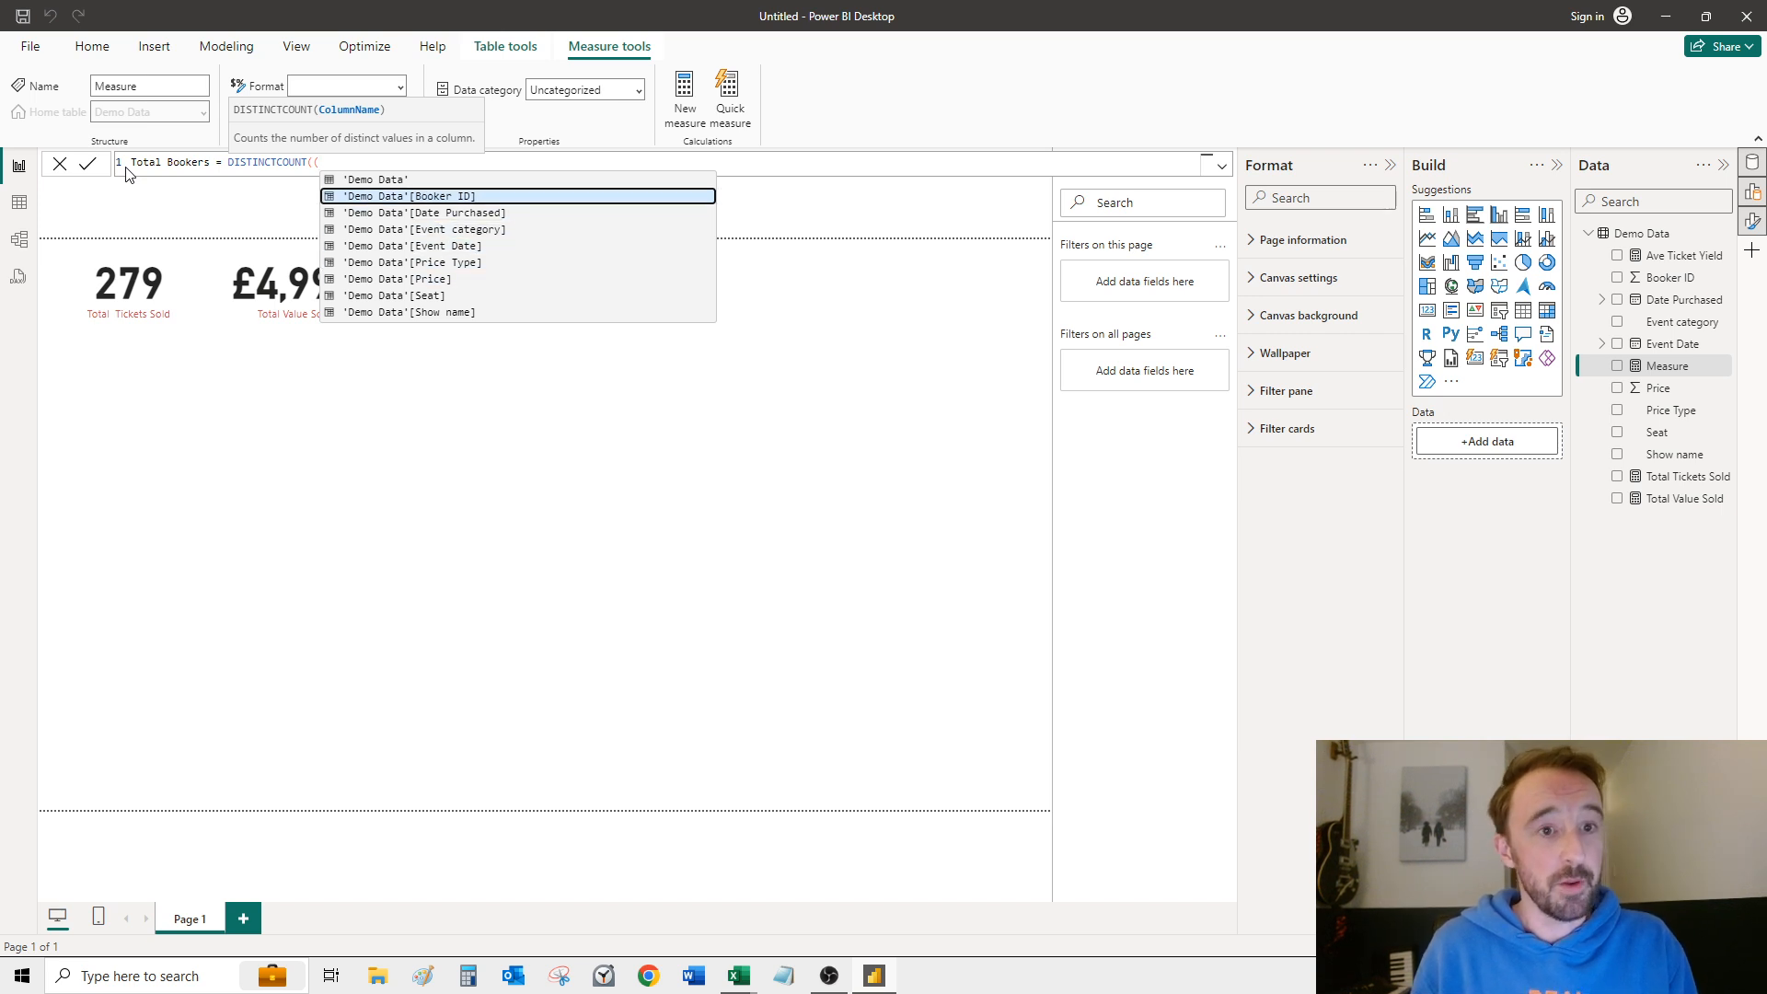
key(Tab)
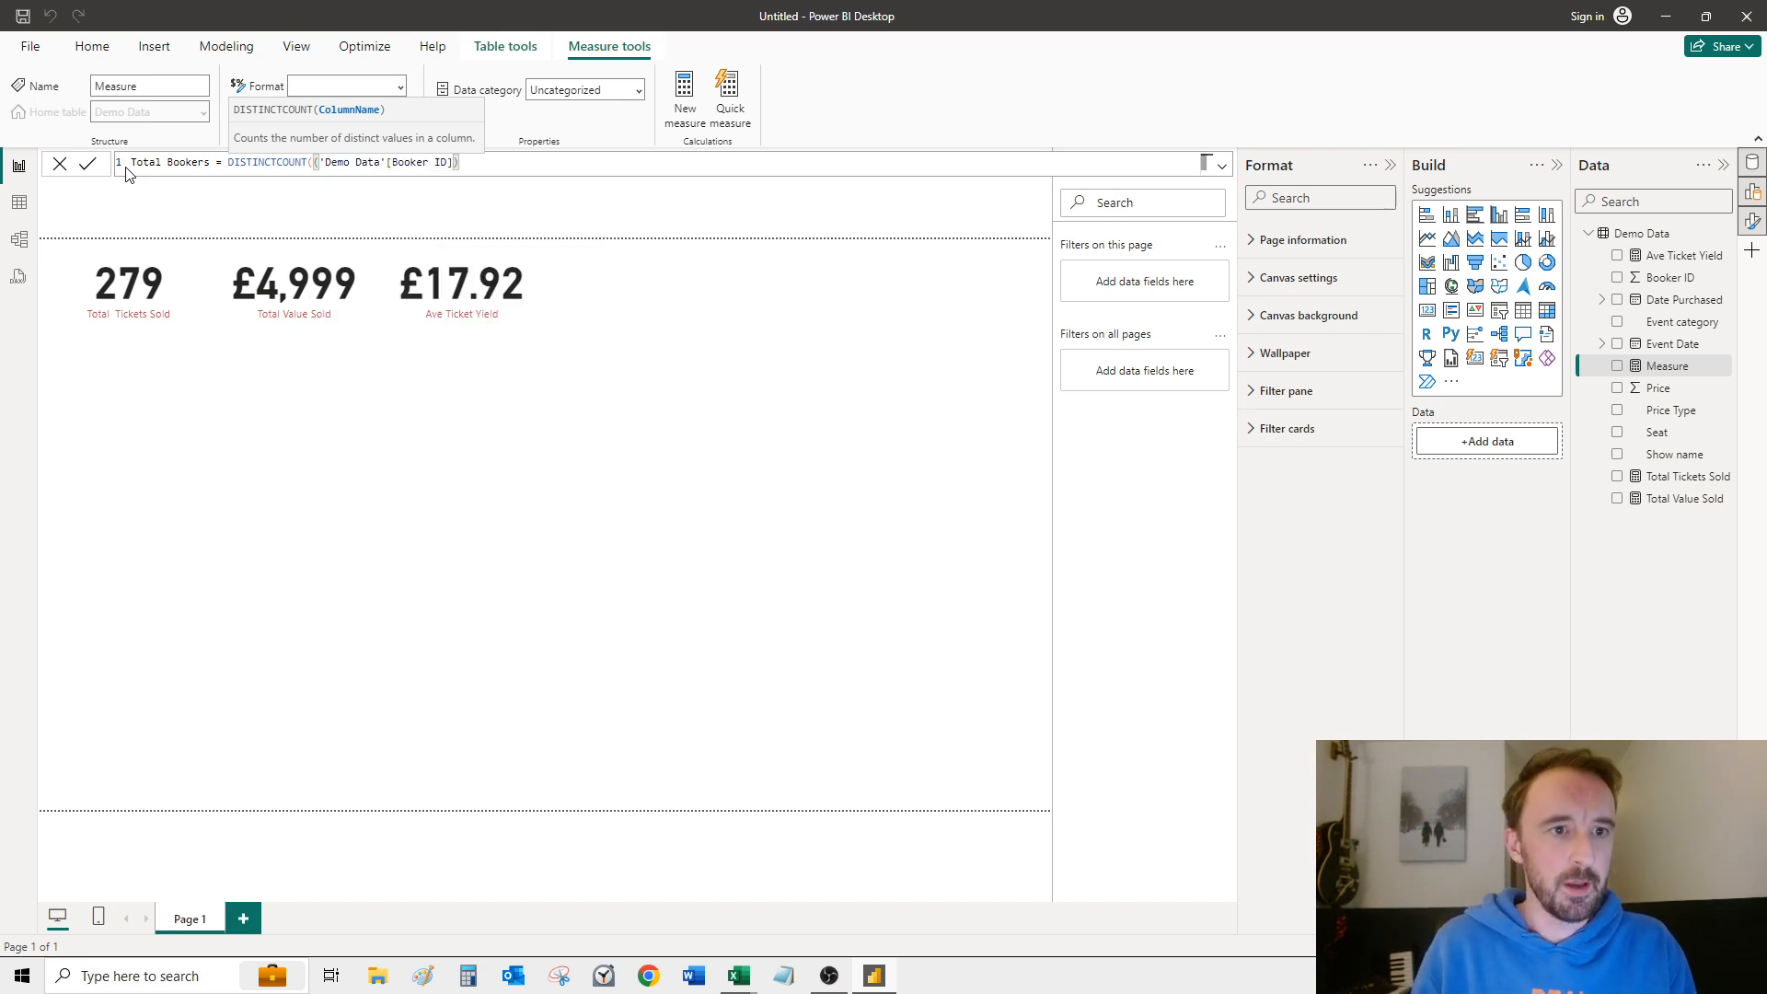
key(Return)
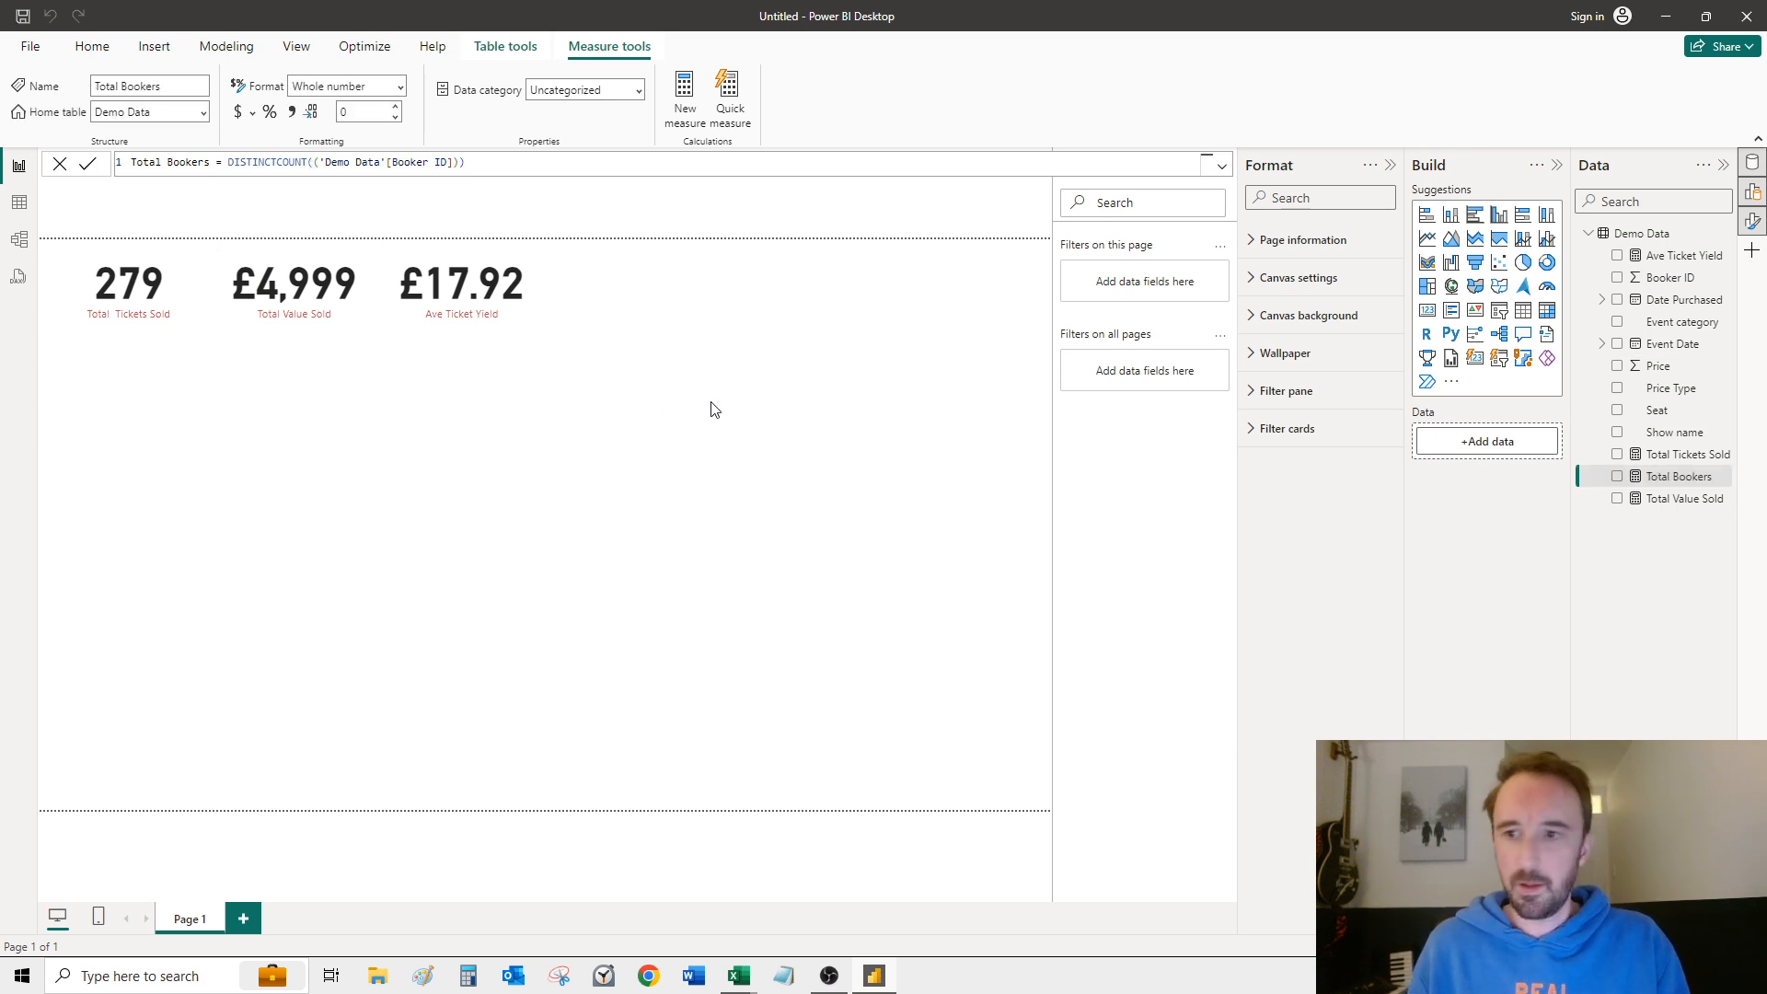
Step: Duplicate the Ave Ticket Yield card and place the copy directly to the right of the original
click(504, 320)
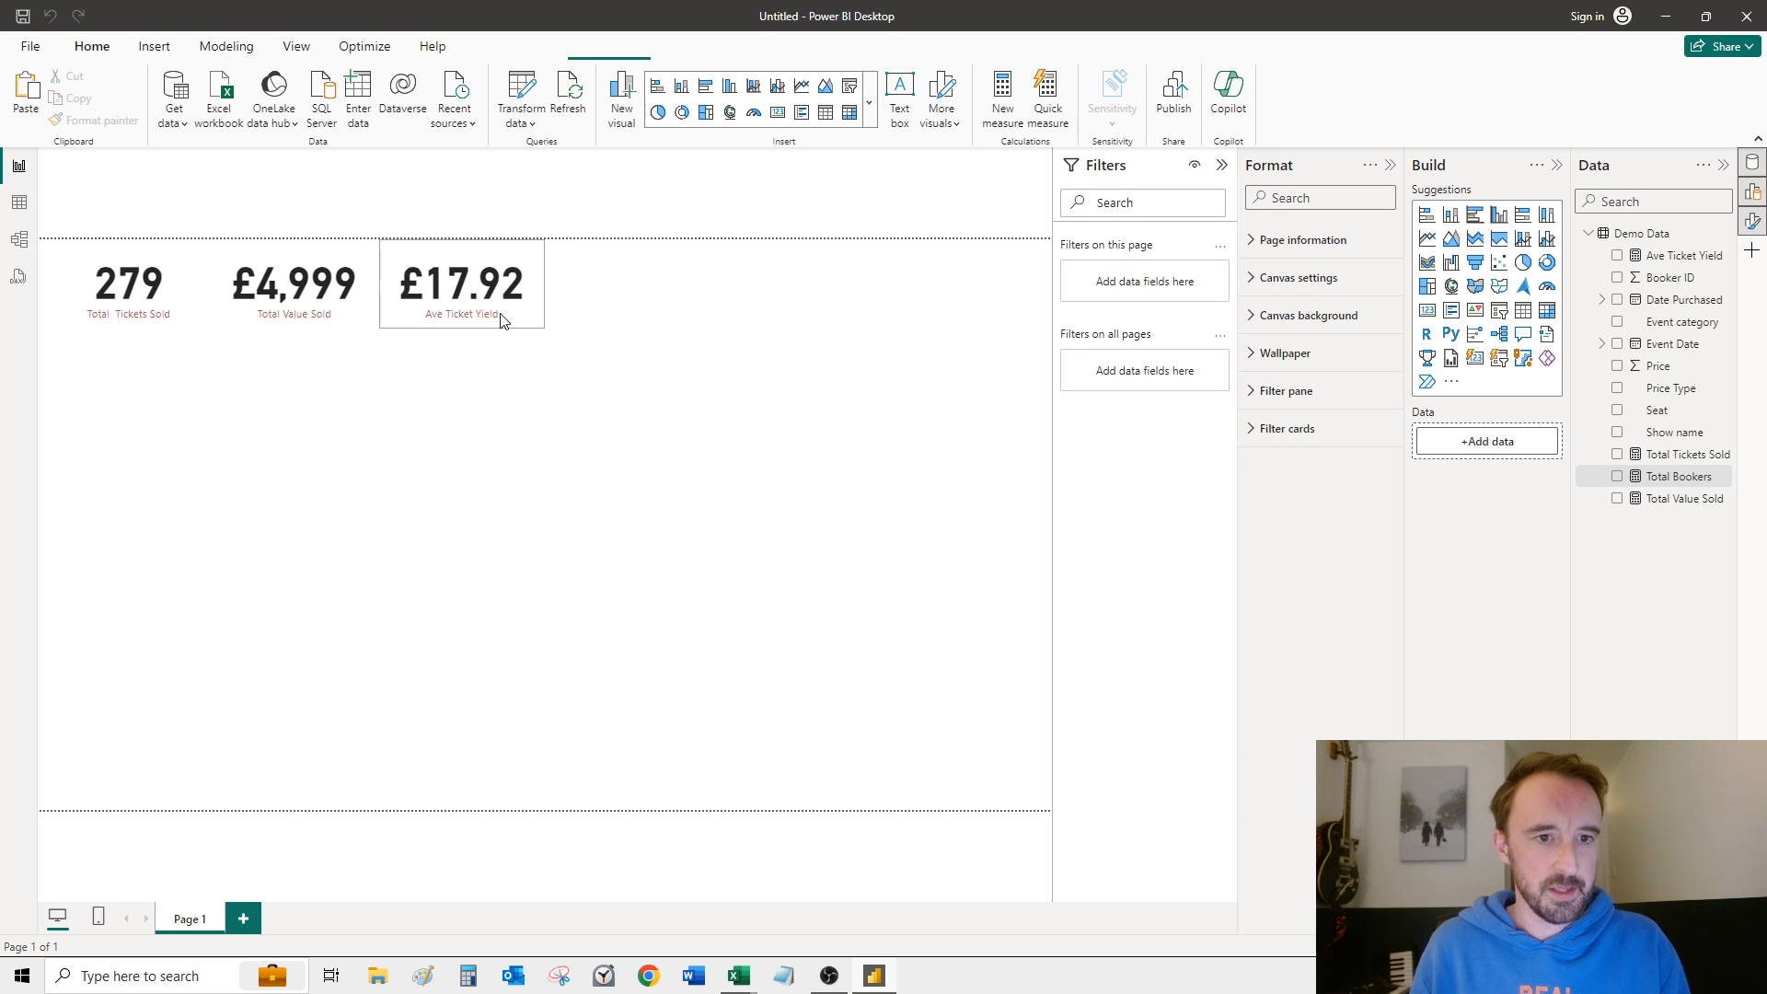
click(510, 323)
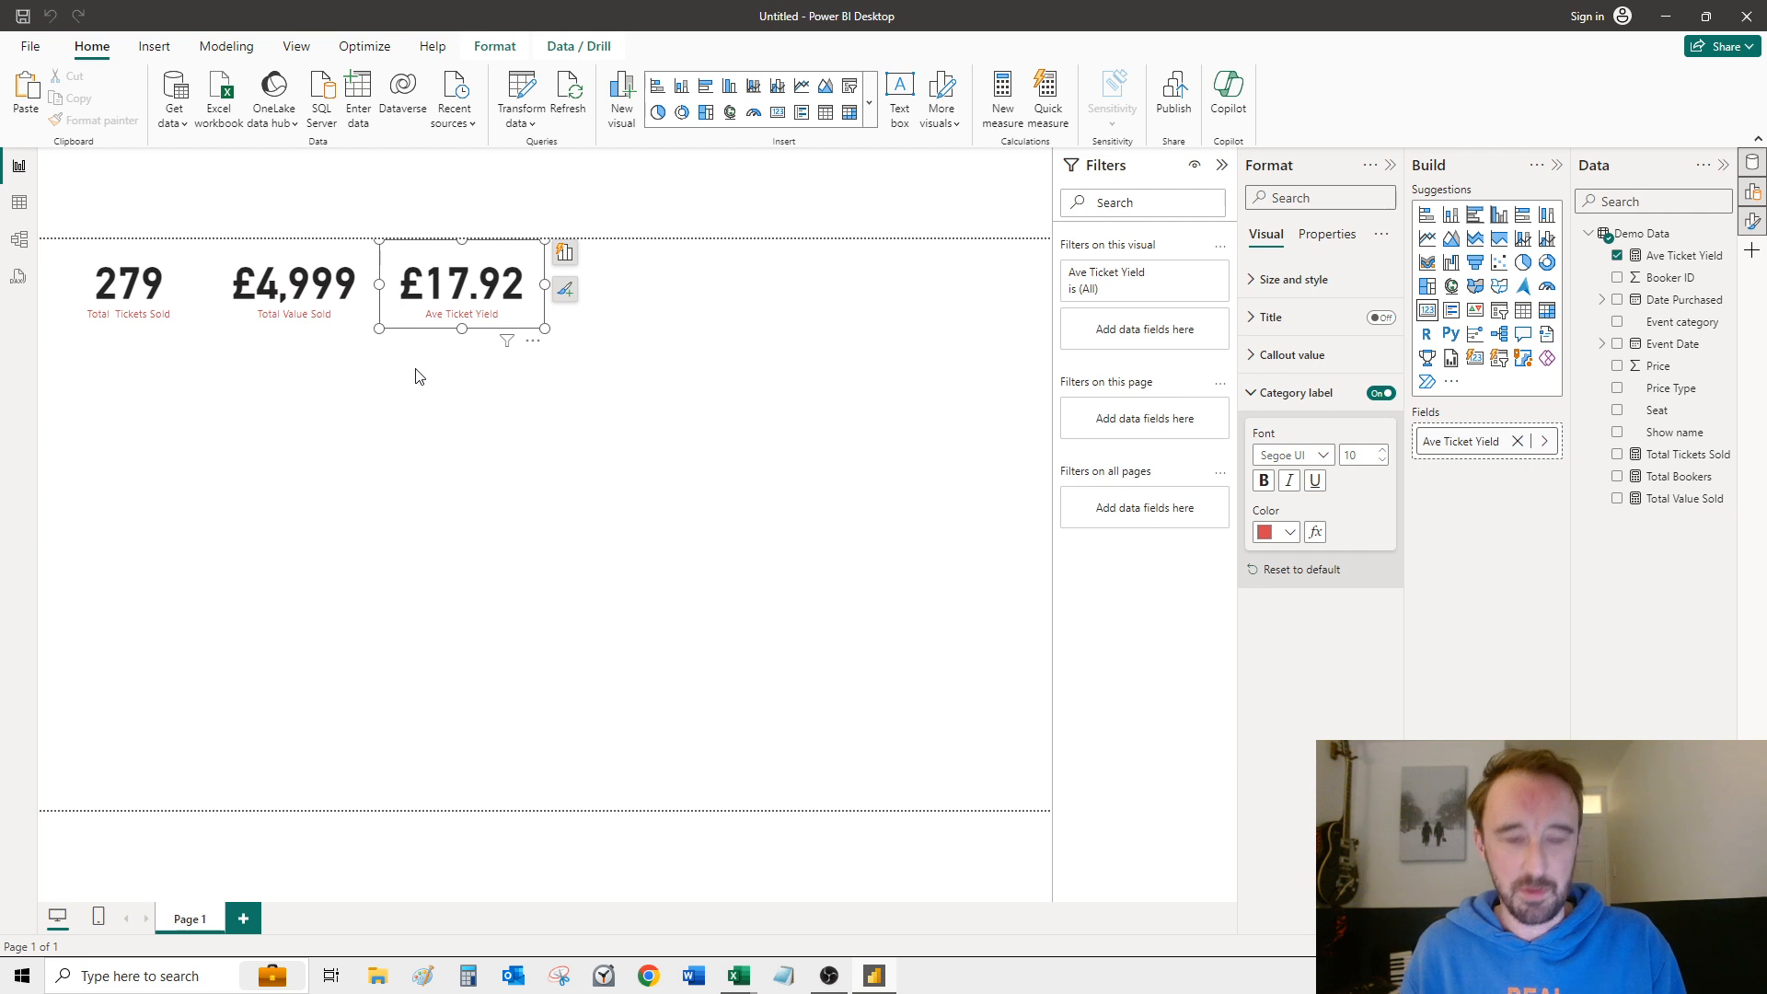
key(ctrl+c)
key(ctrl+v)
drag(462, 287, 628, 287)
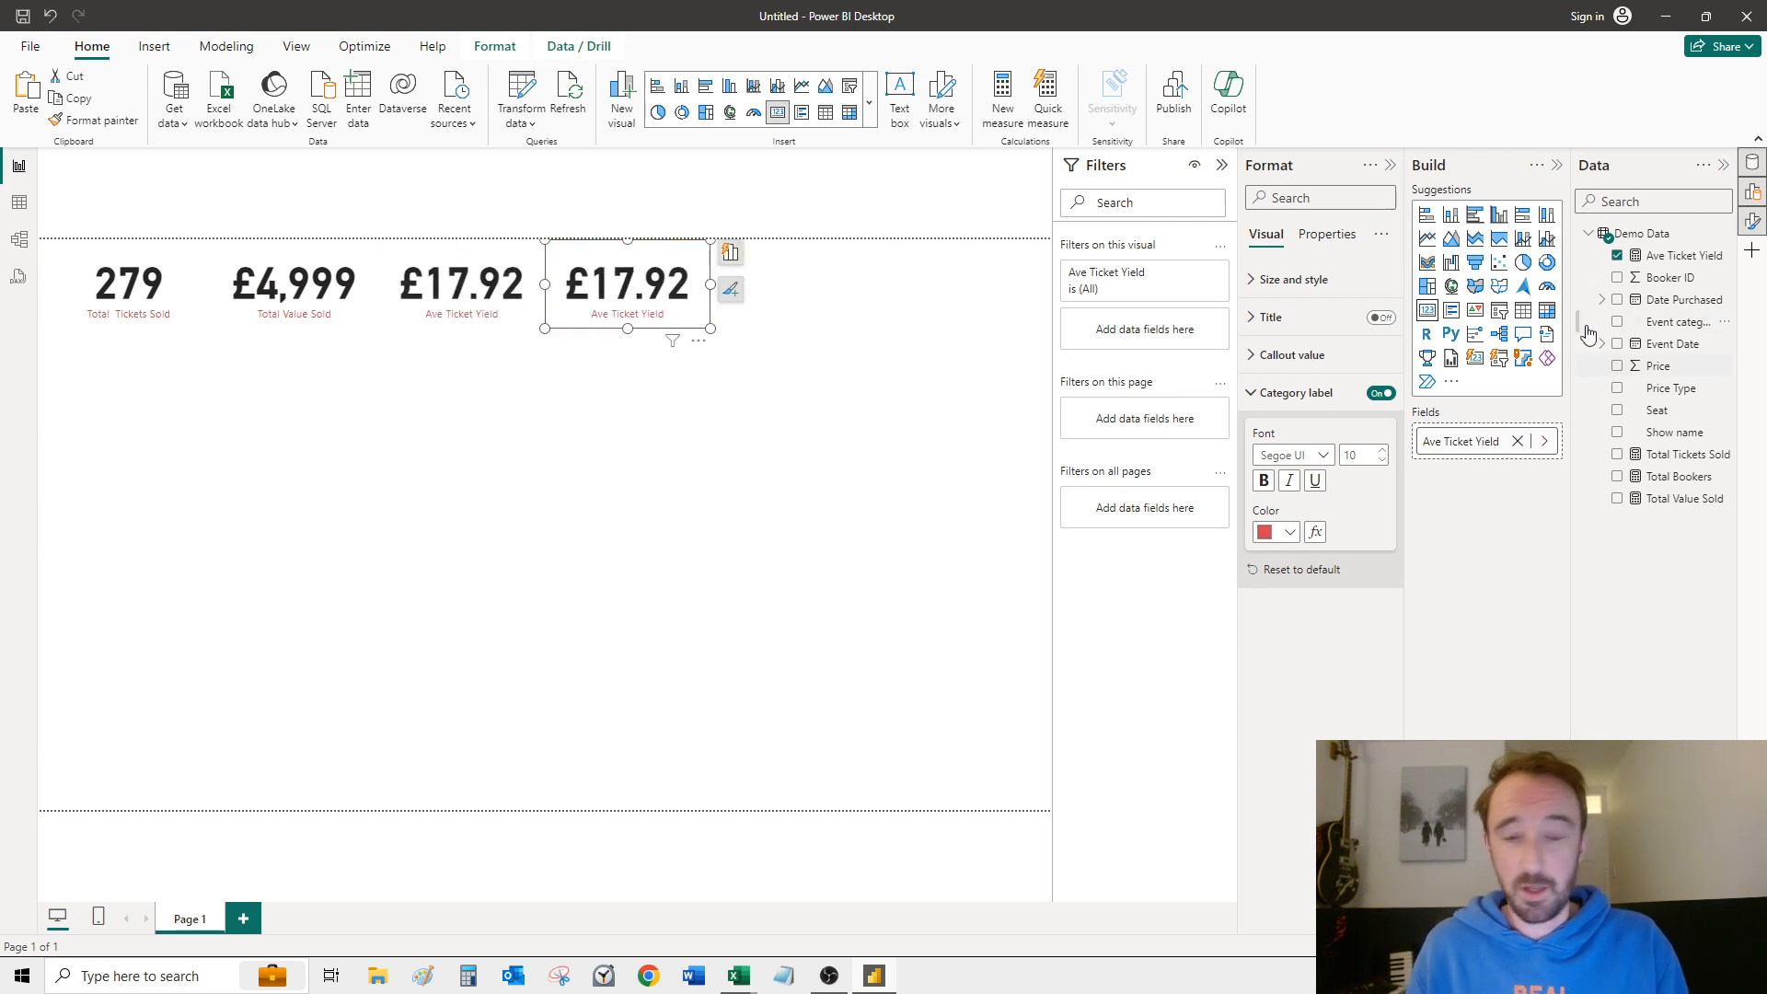
Step: Replace the copied card's Ave Ticket Yield field with the Total Bookers measure
click(1518, 440)
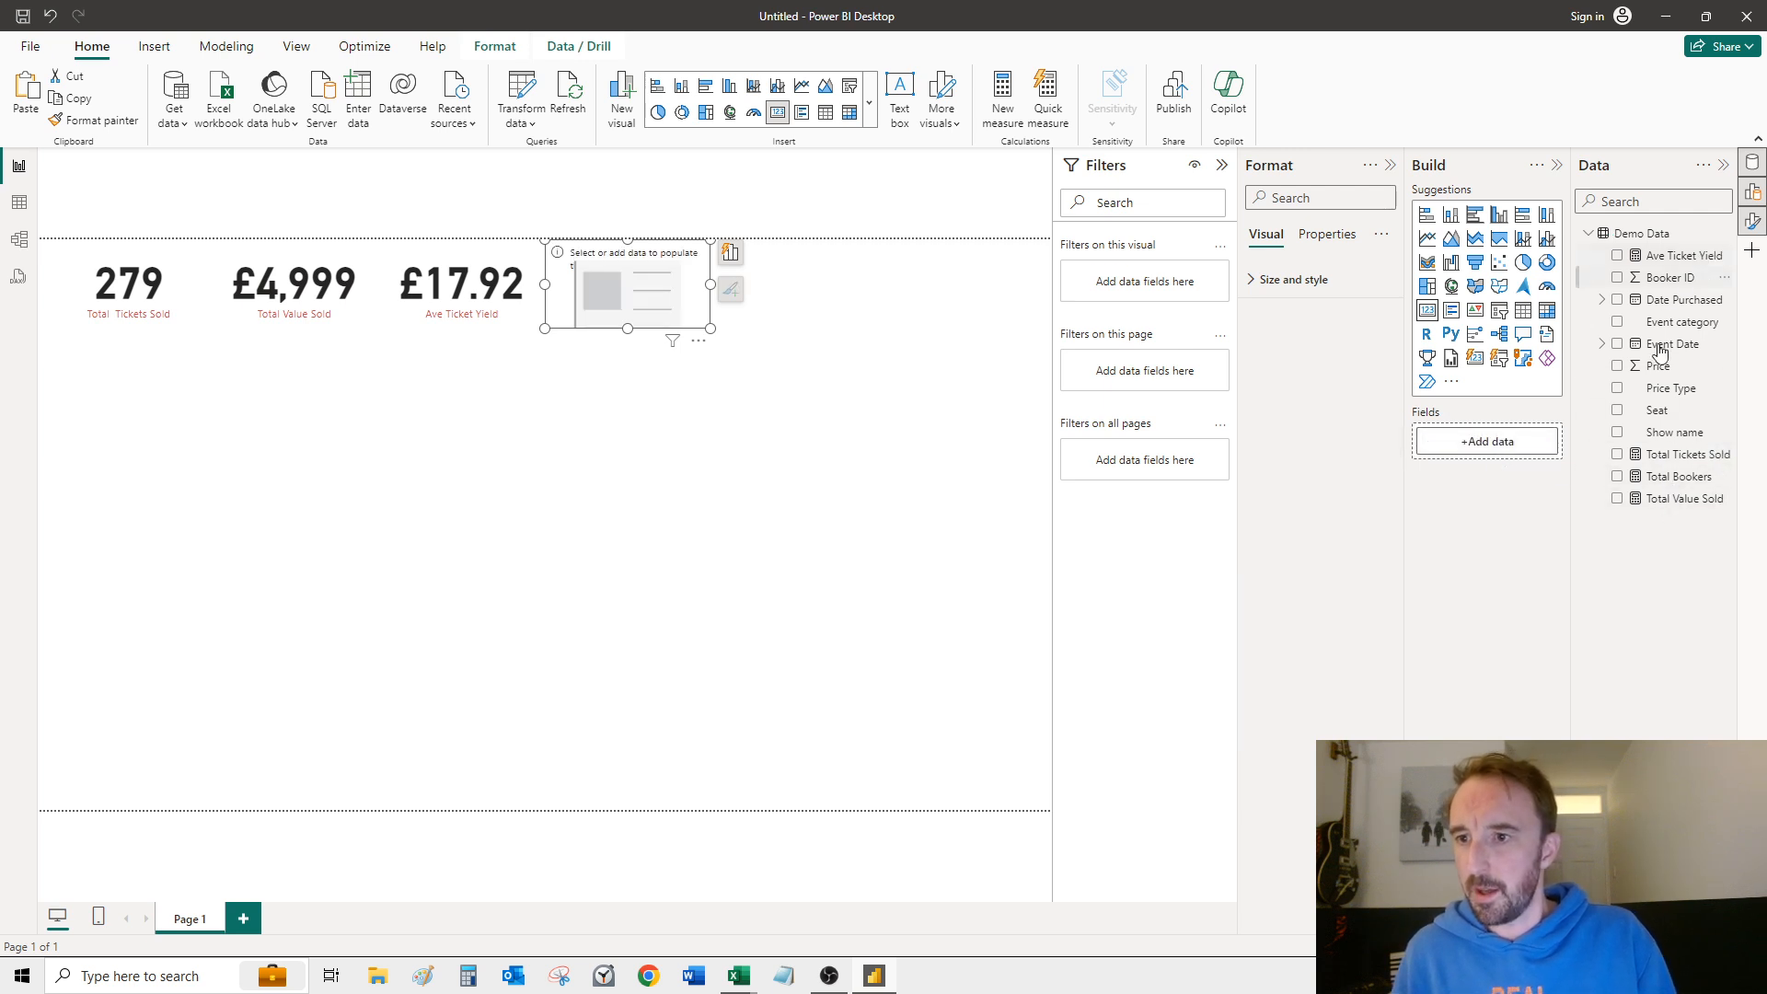
click(1617, 476)
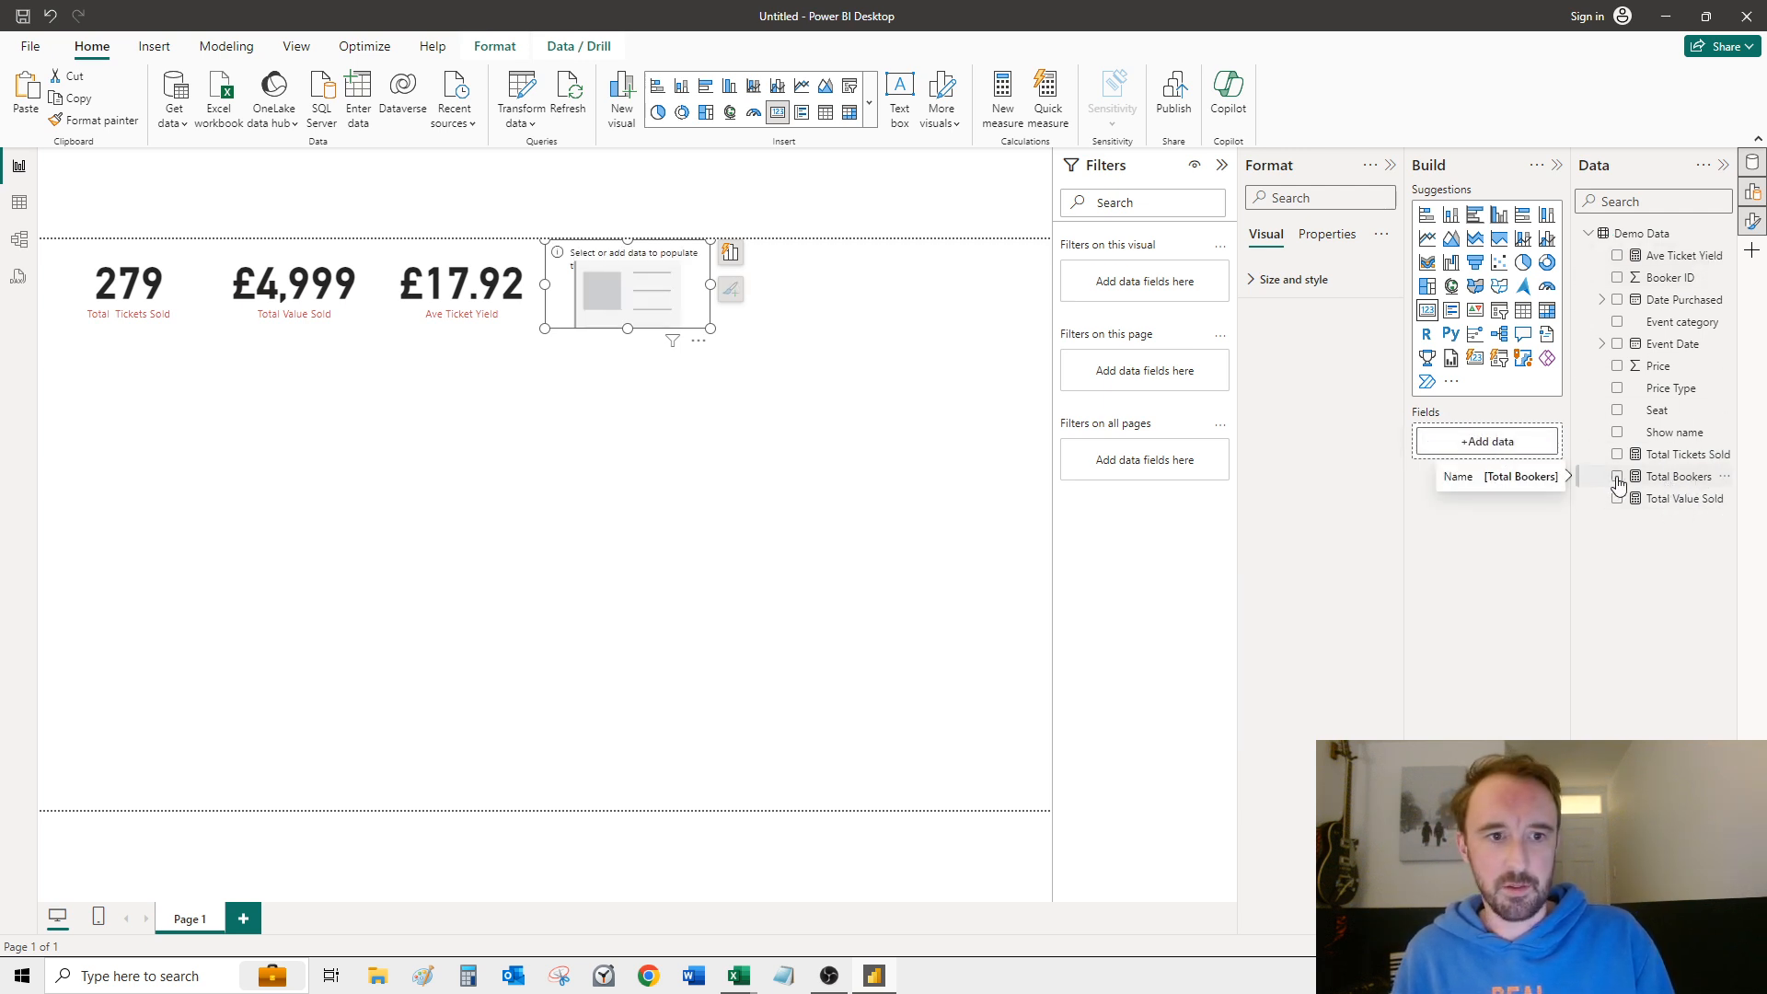
click(439, 424)
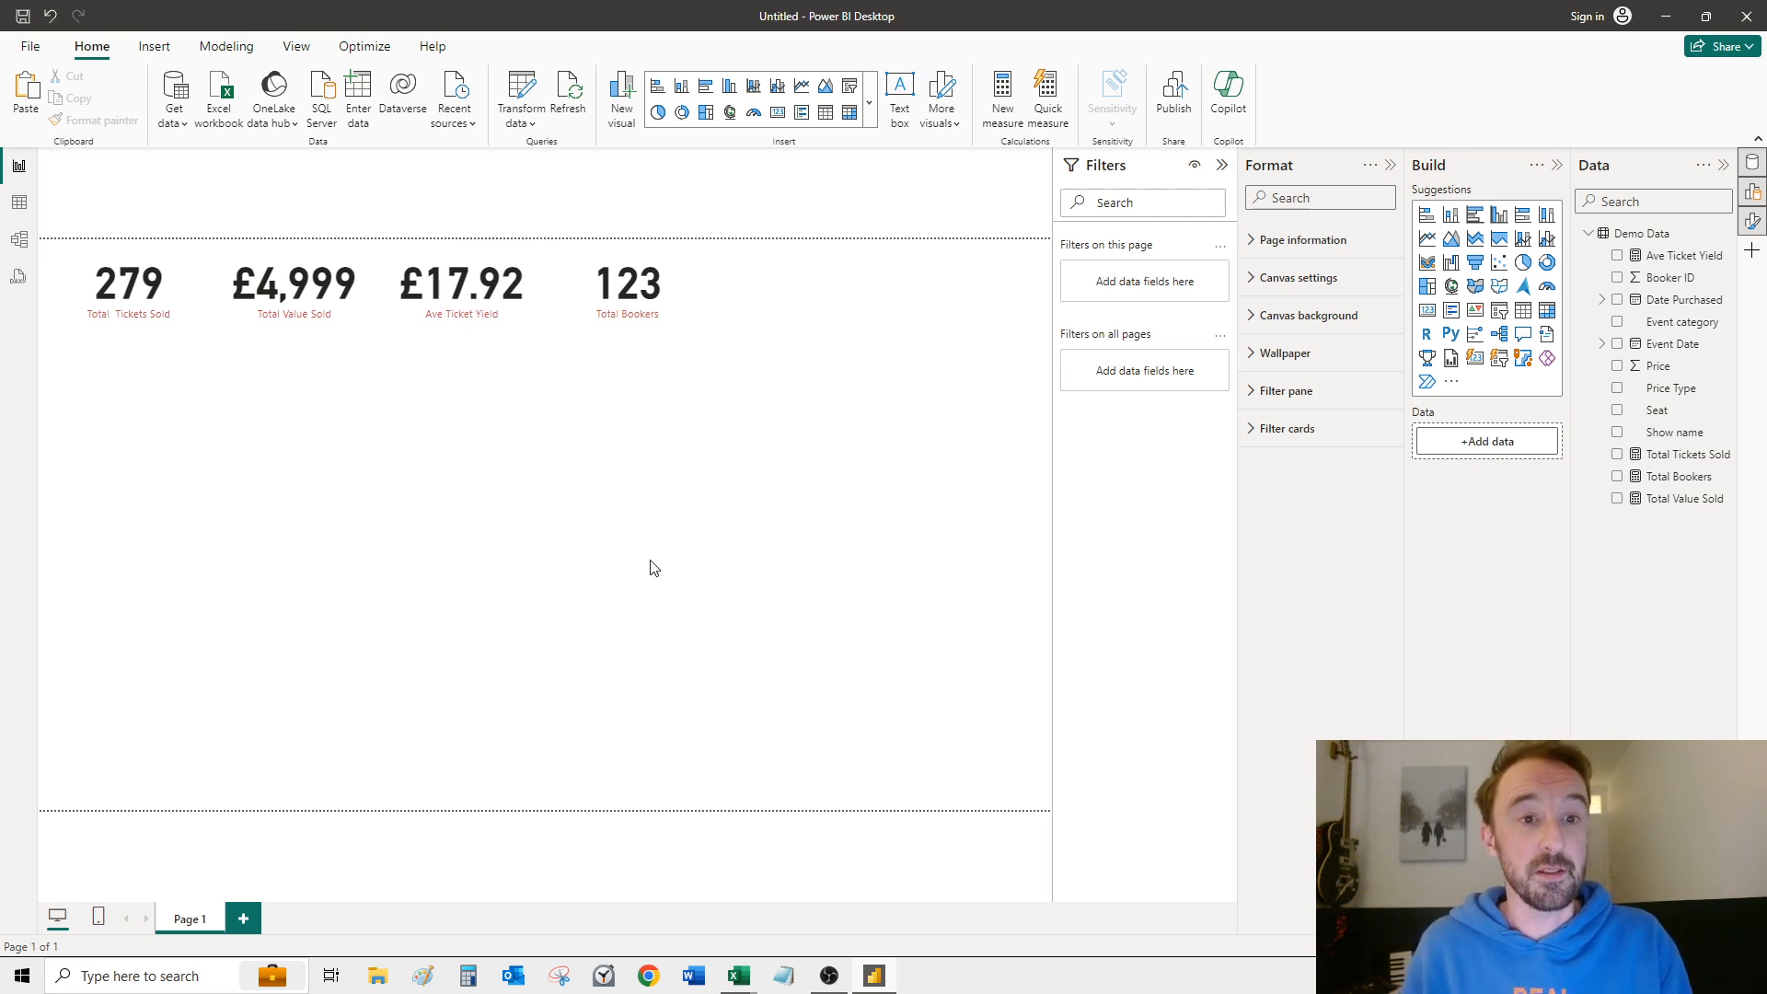
Step: Duplicate the Total Bookers card and place the copy directly to the right of the original
click(451, 285)
click(612, 308)
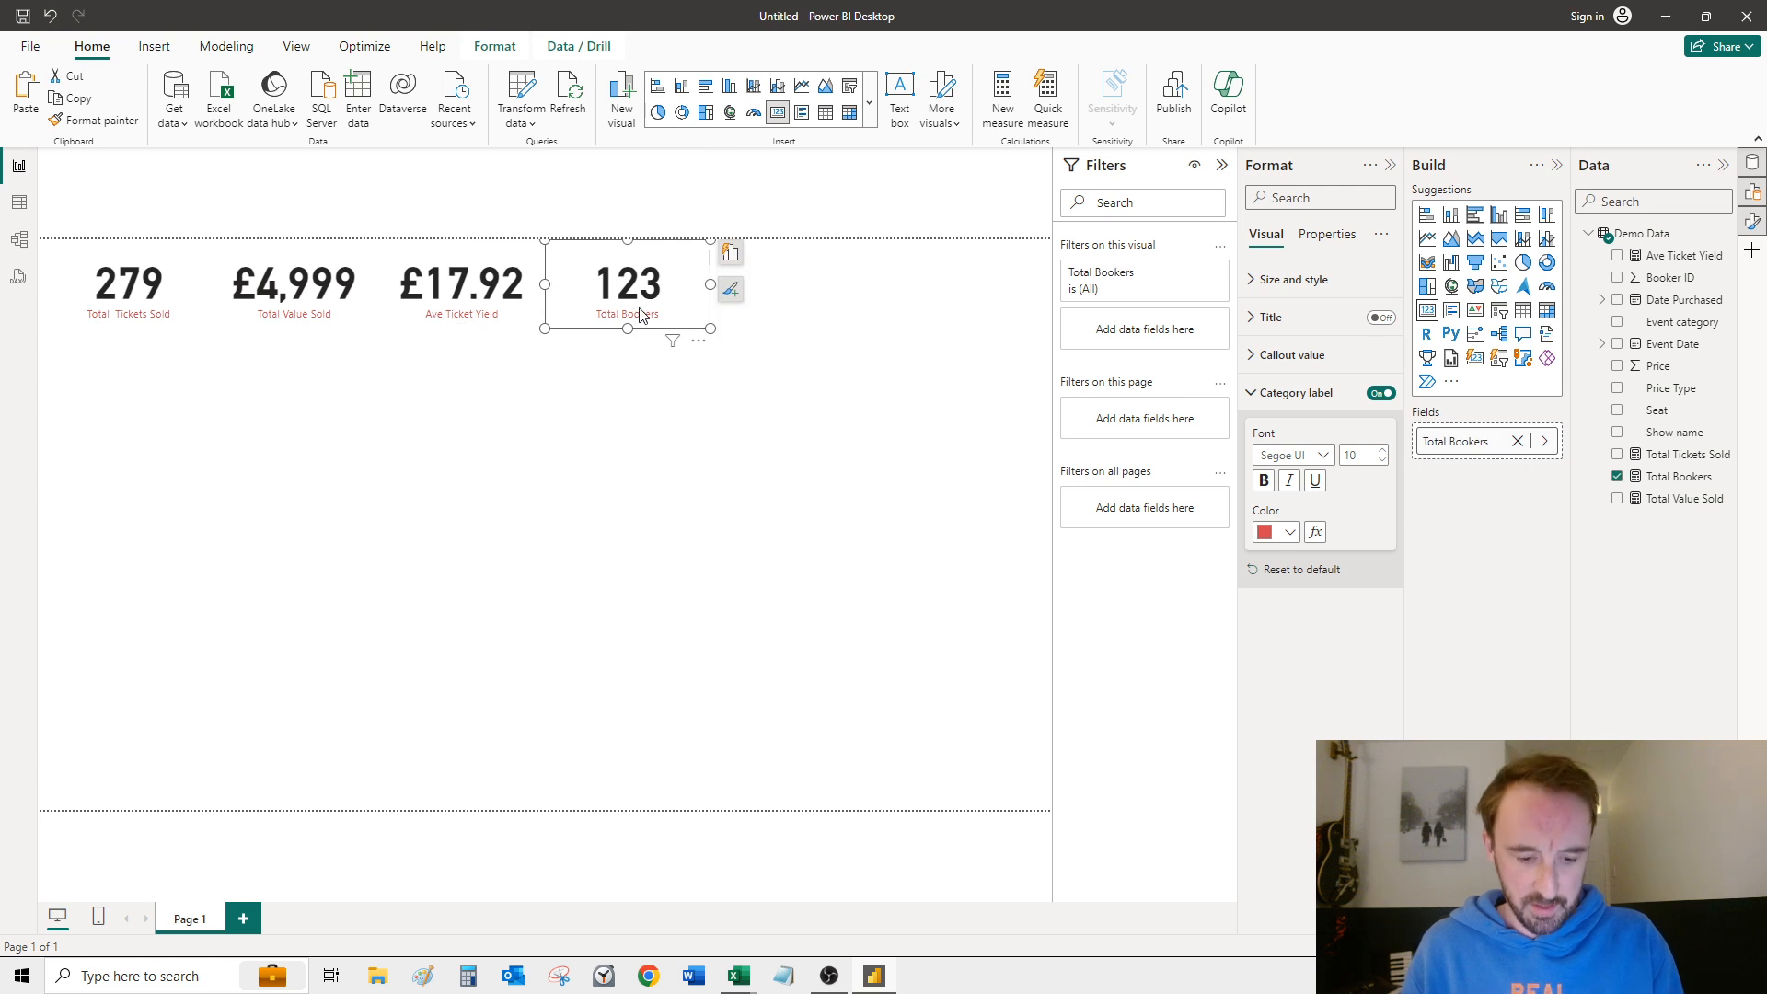
drag(650, 310, 794, 261)
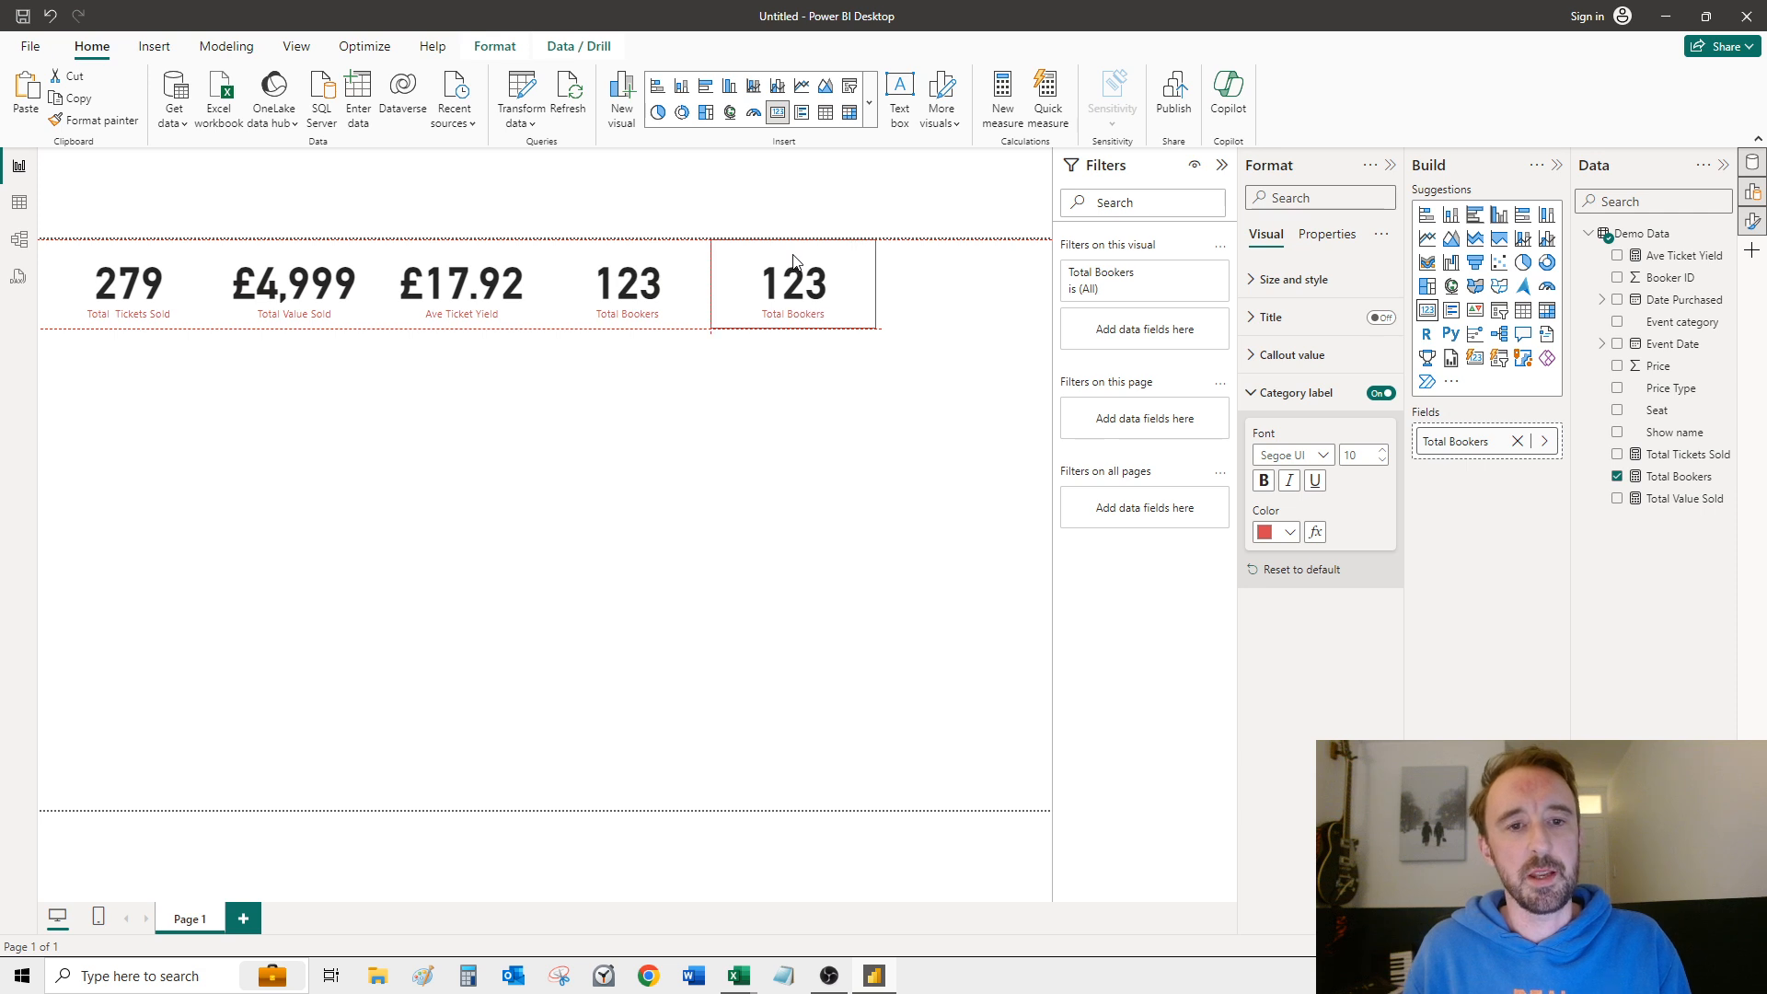
click(732, 534)
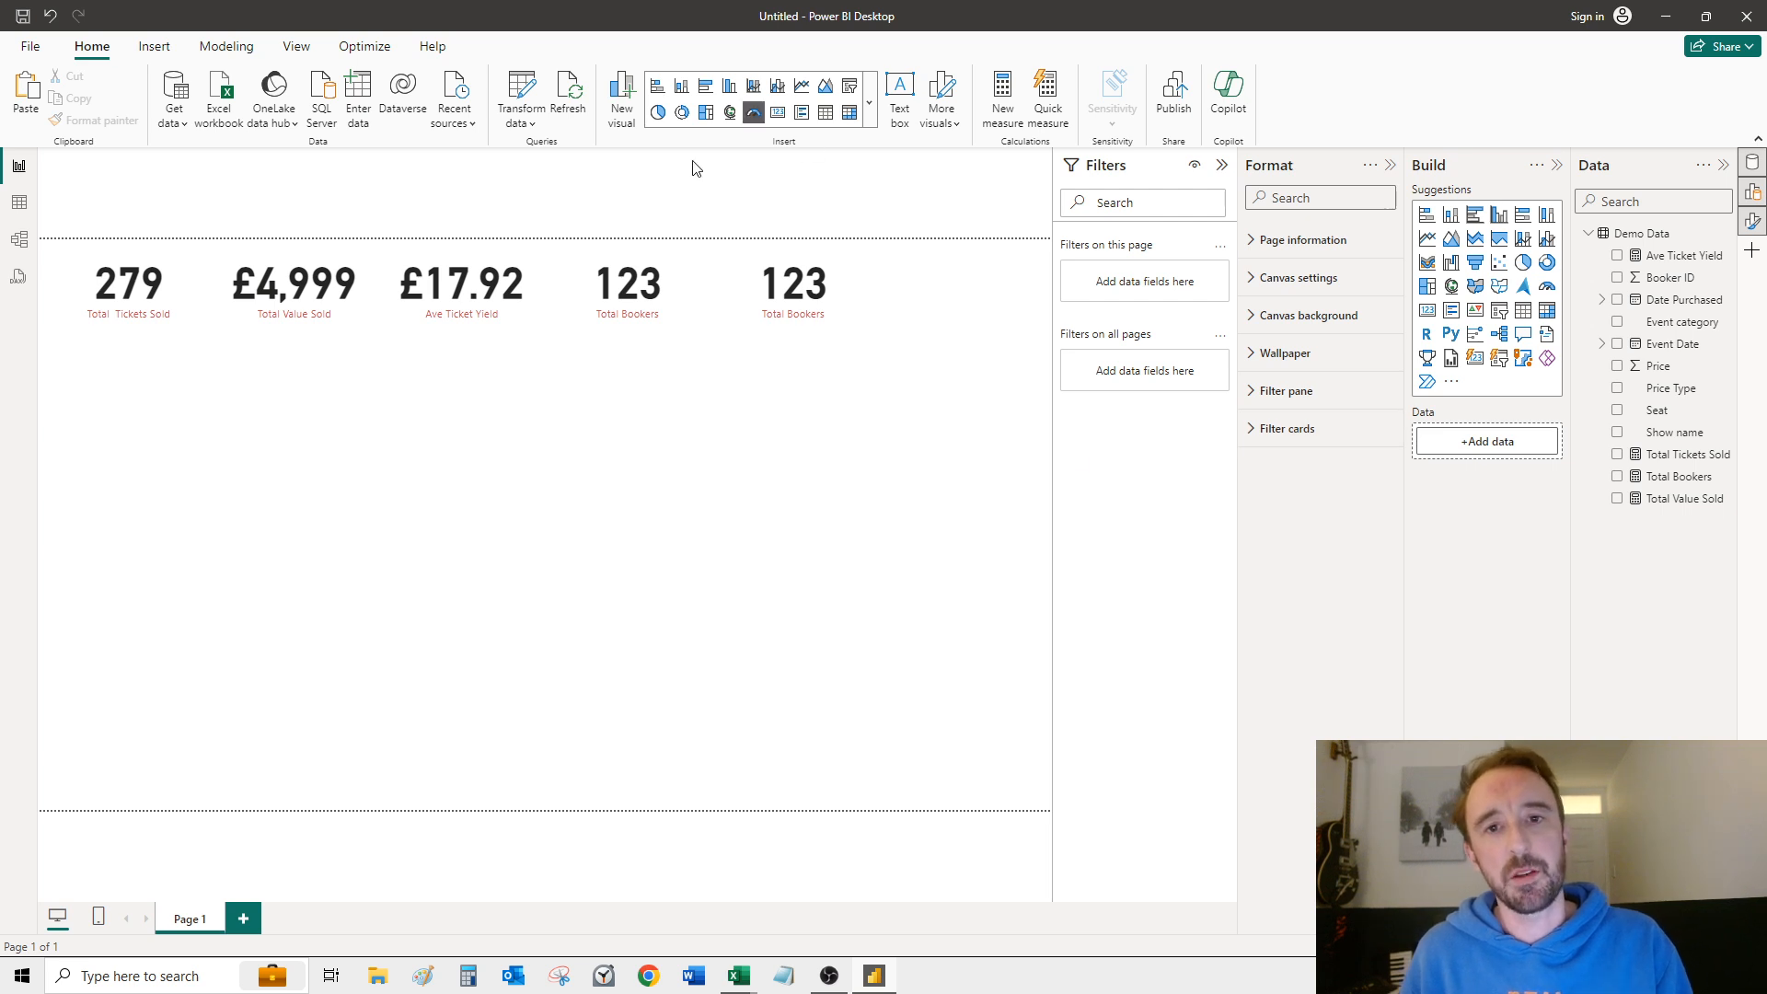
Step: Create a calculated column in the Demo Data table and name it Days Booked In Advance
right_click(1647, 236)
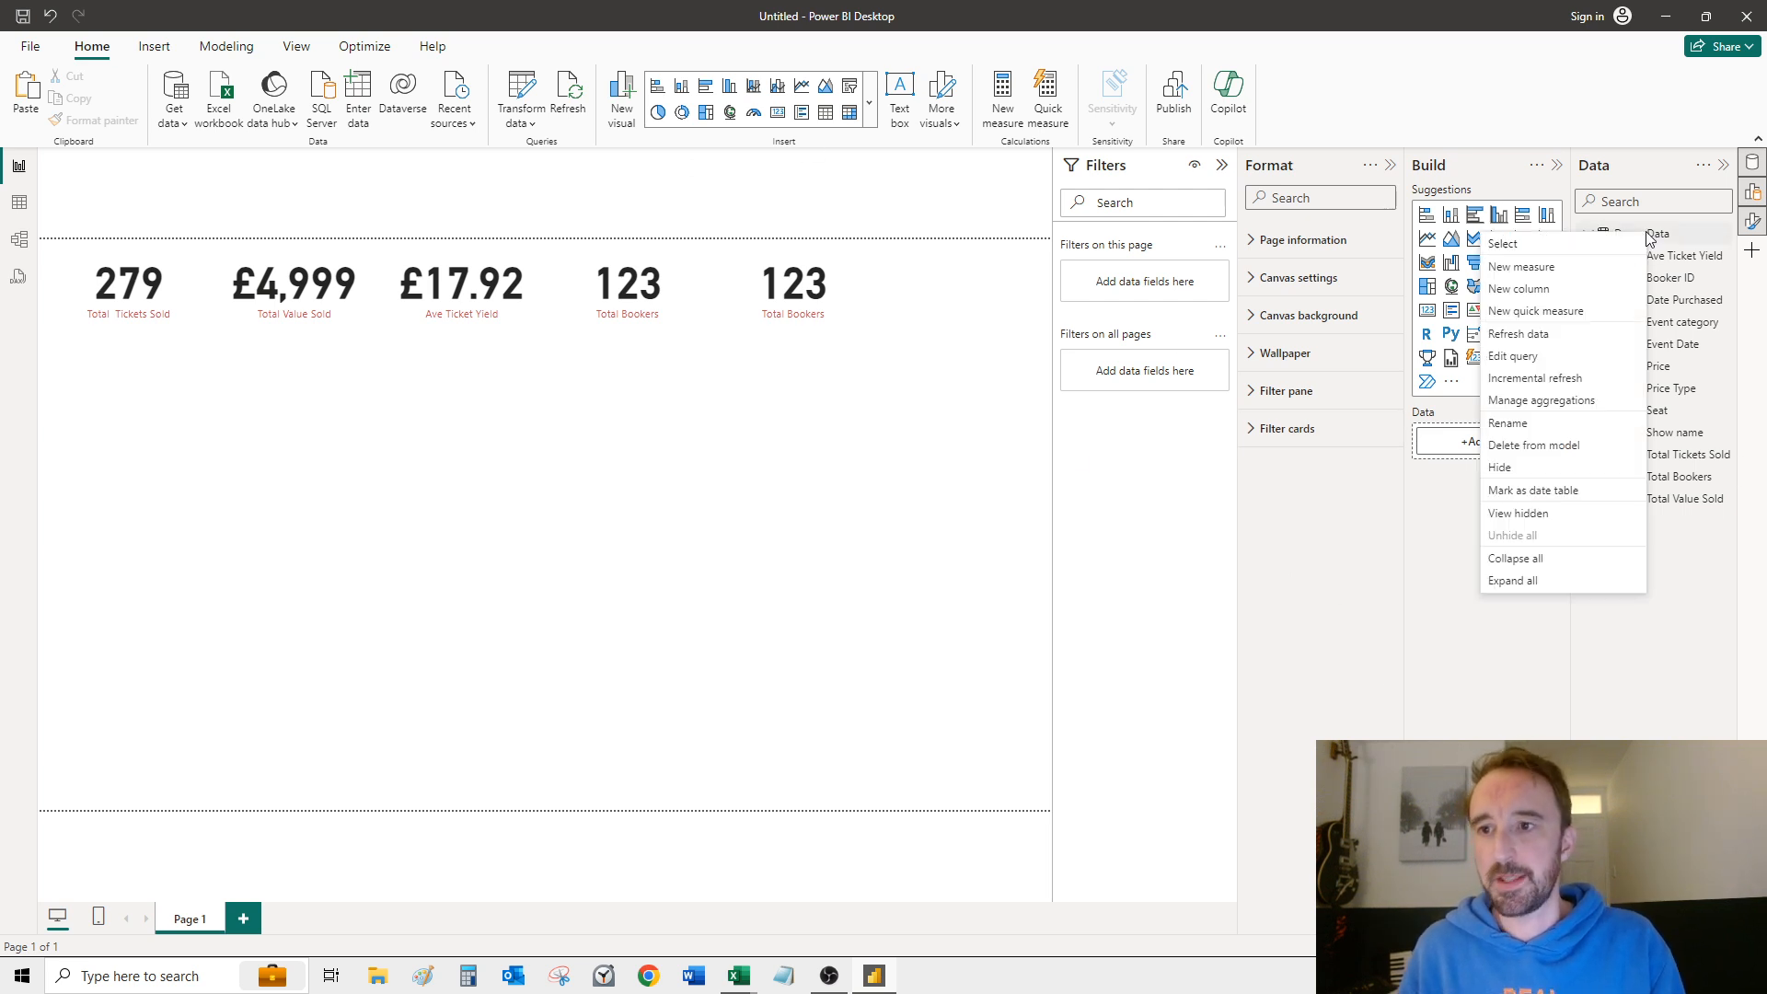
click(1553, 289)
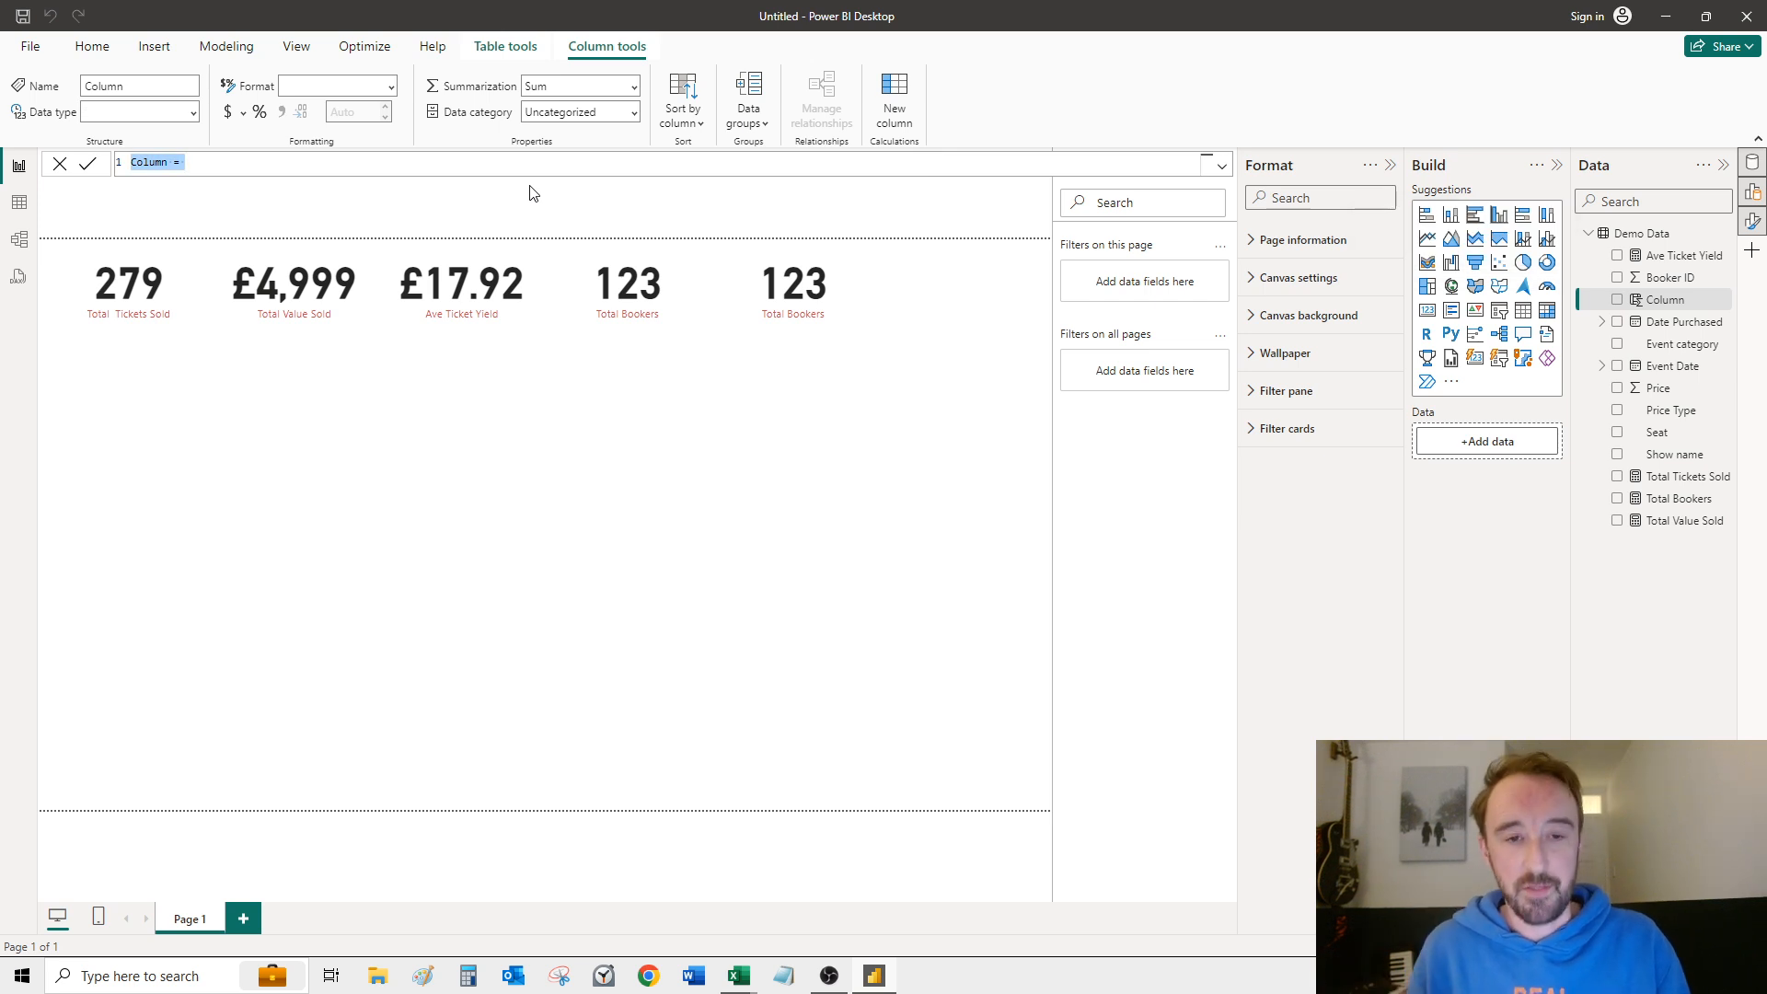
click(161, 162)
double_click(144, 161)
text(Advance)
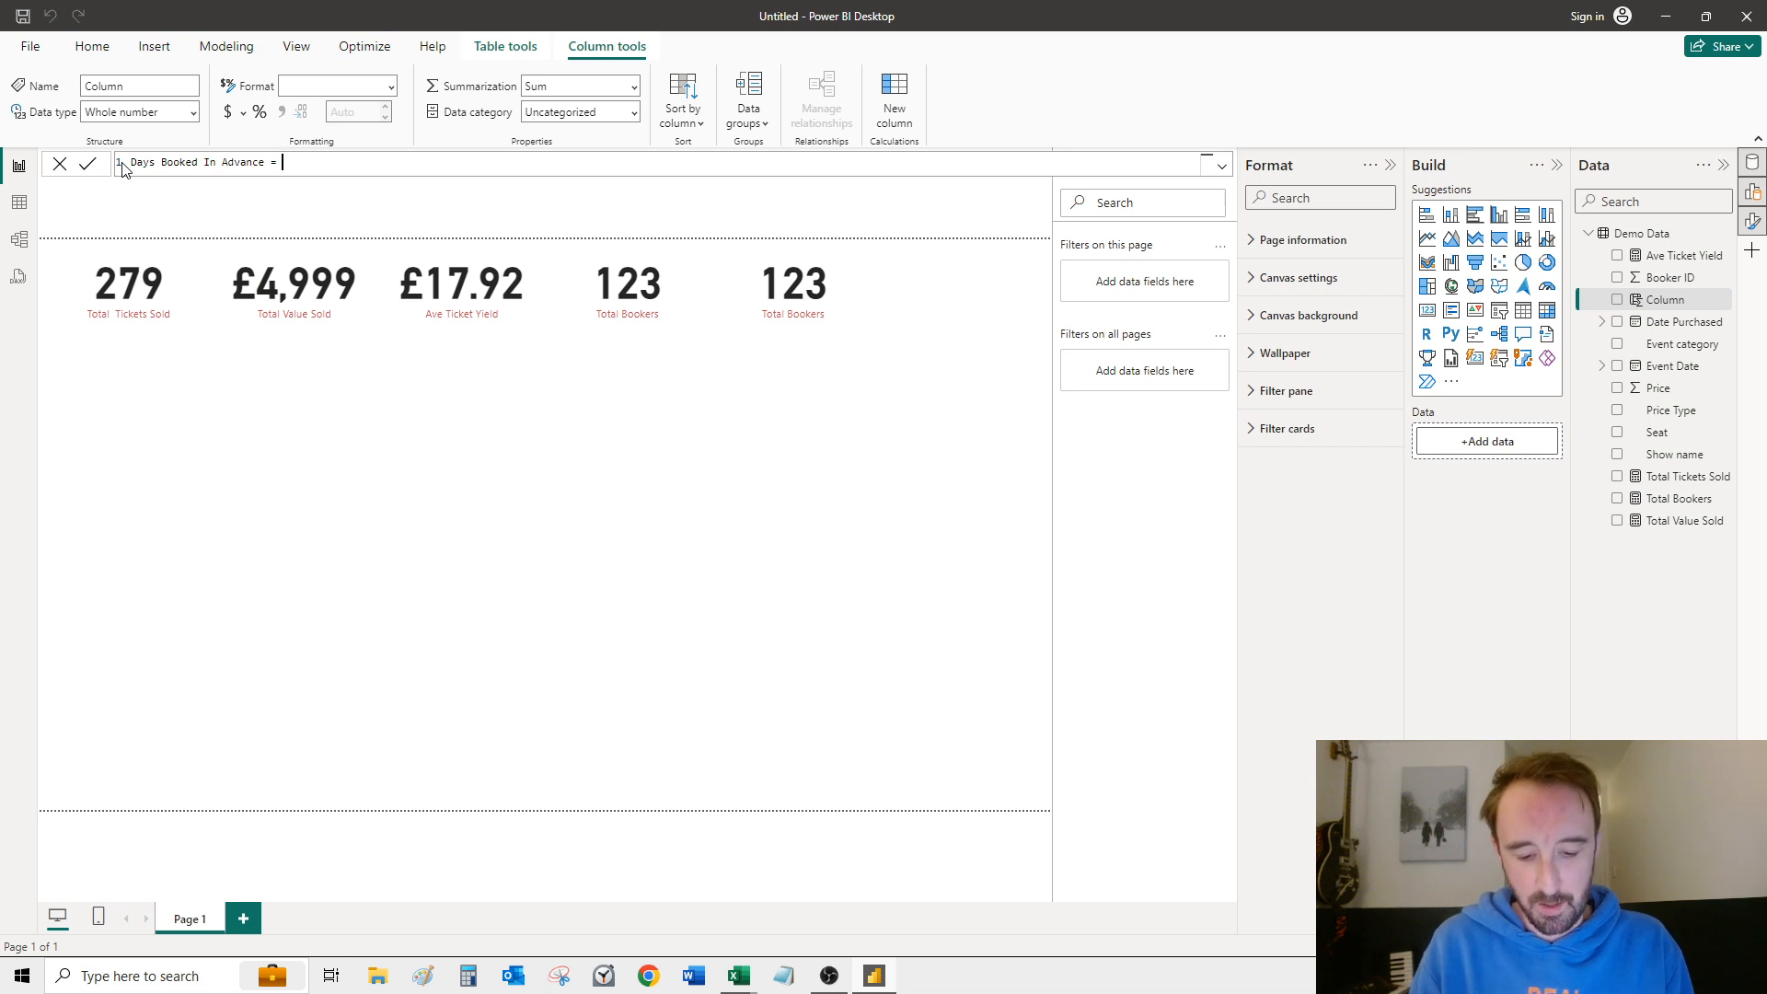
Step: Start the Days Booked In Advance column formula with DATEDIFF, using 'Demo Data'[Event Date] as the first date
text(Date)
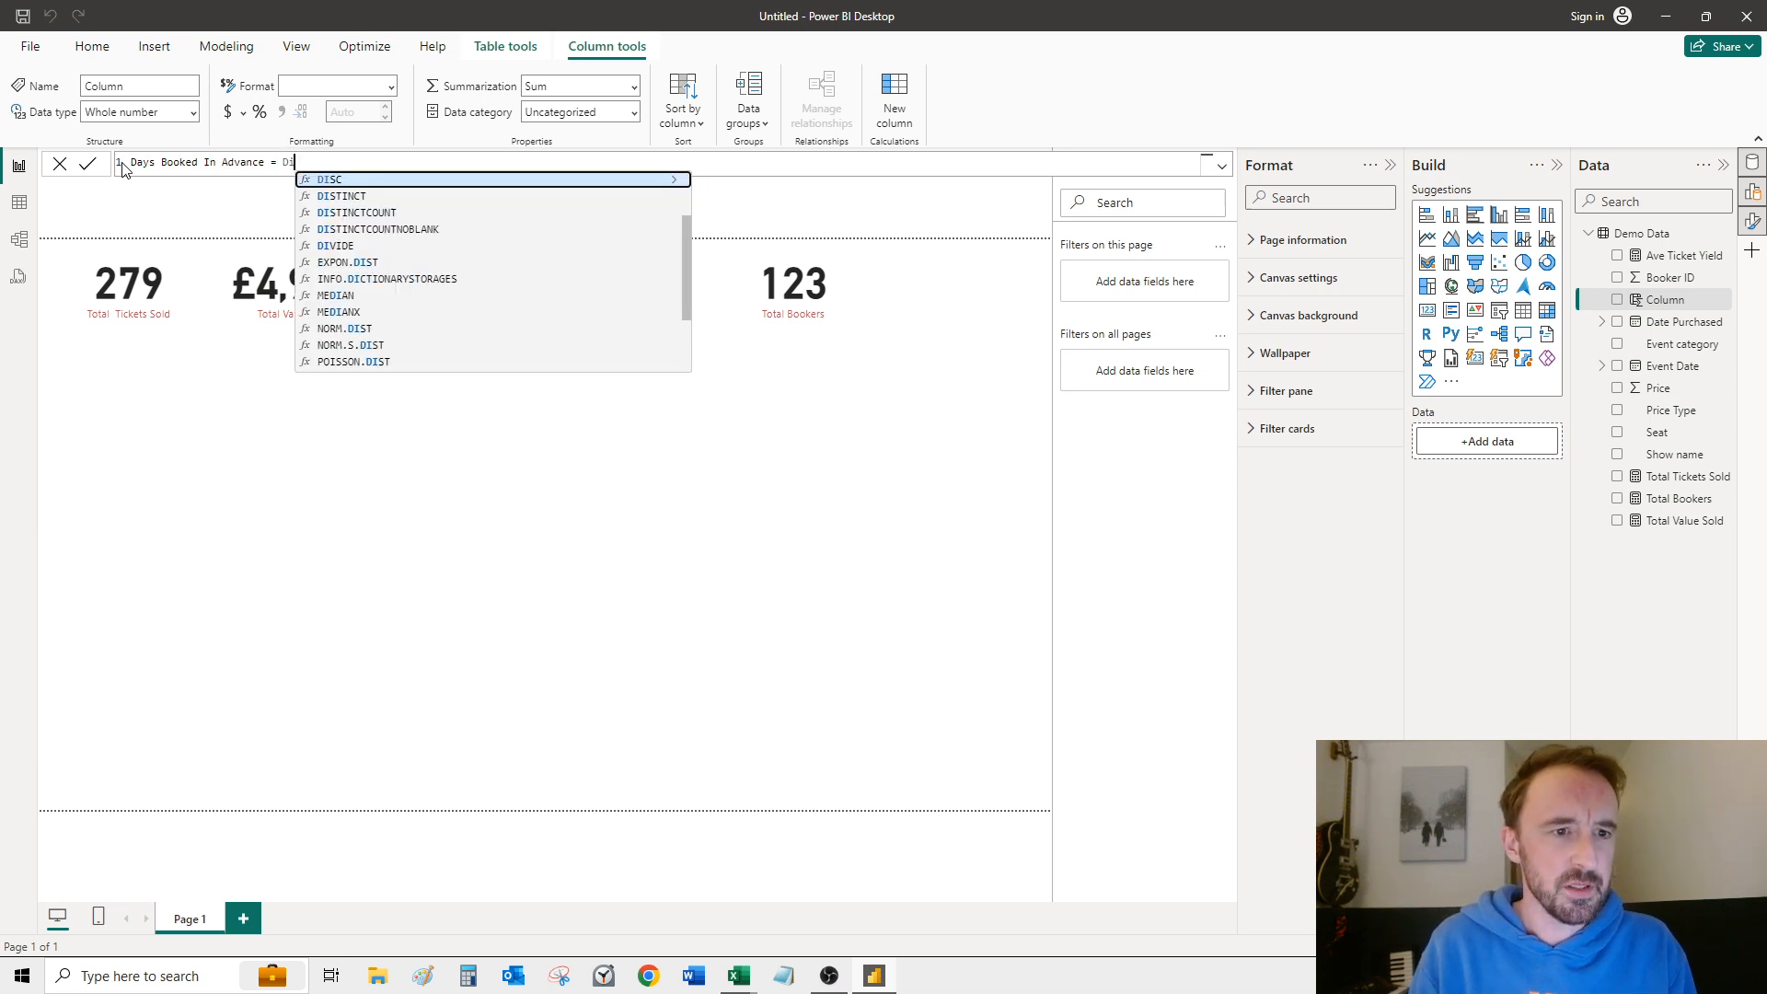
key(Down)
key(Down)
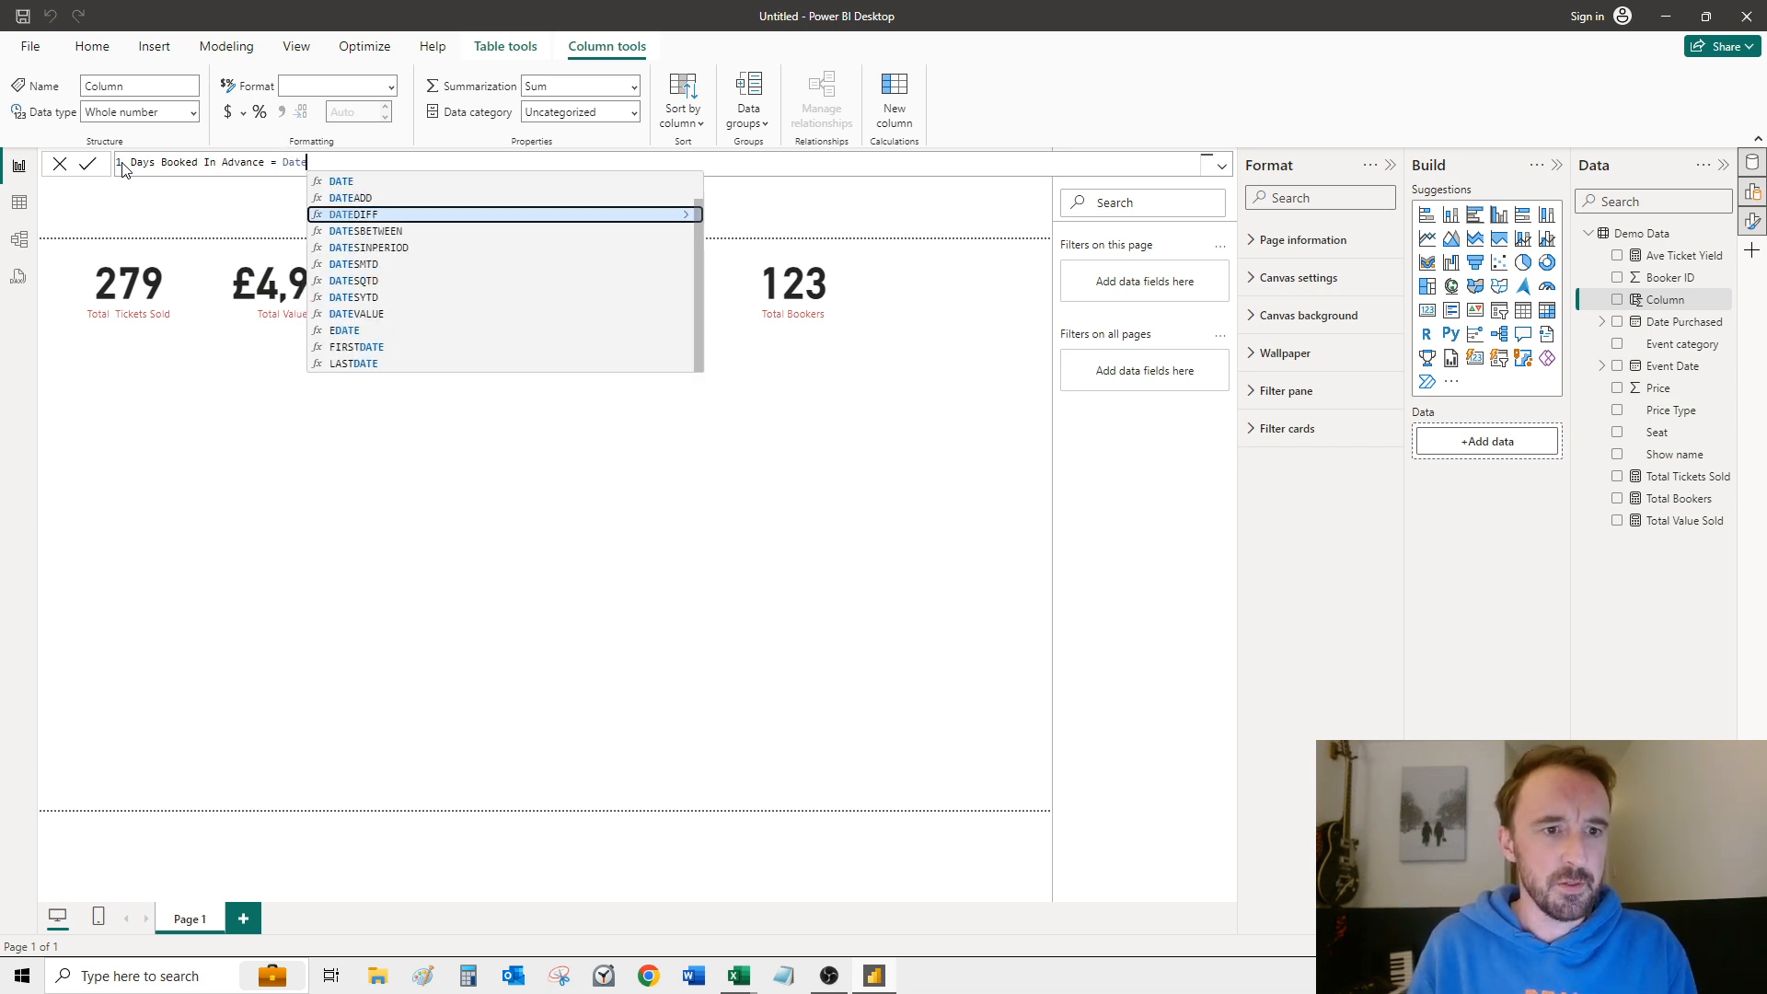
key(Tab)
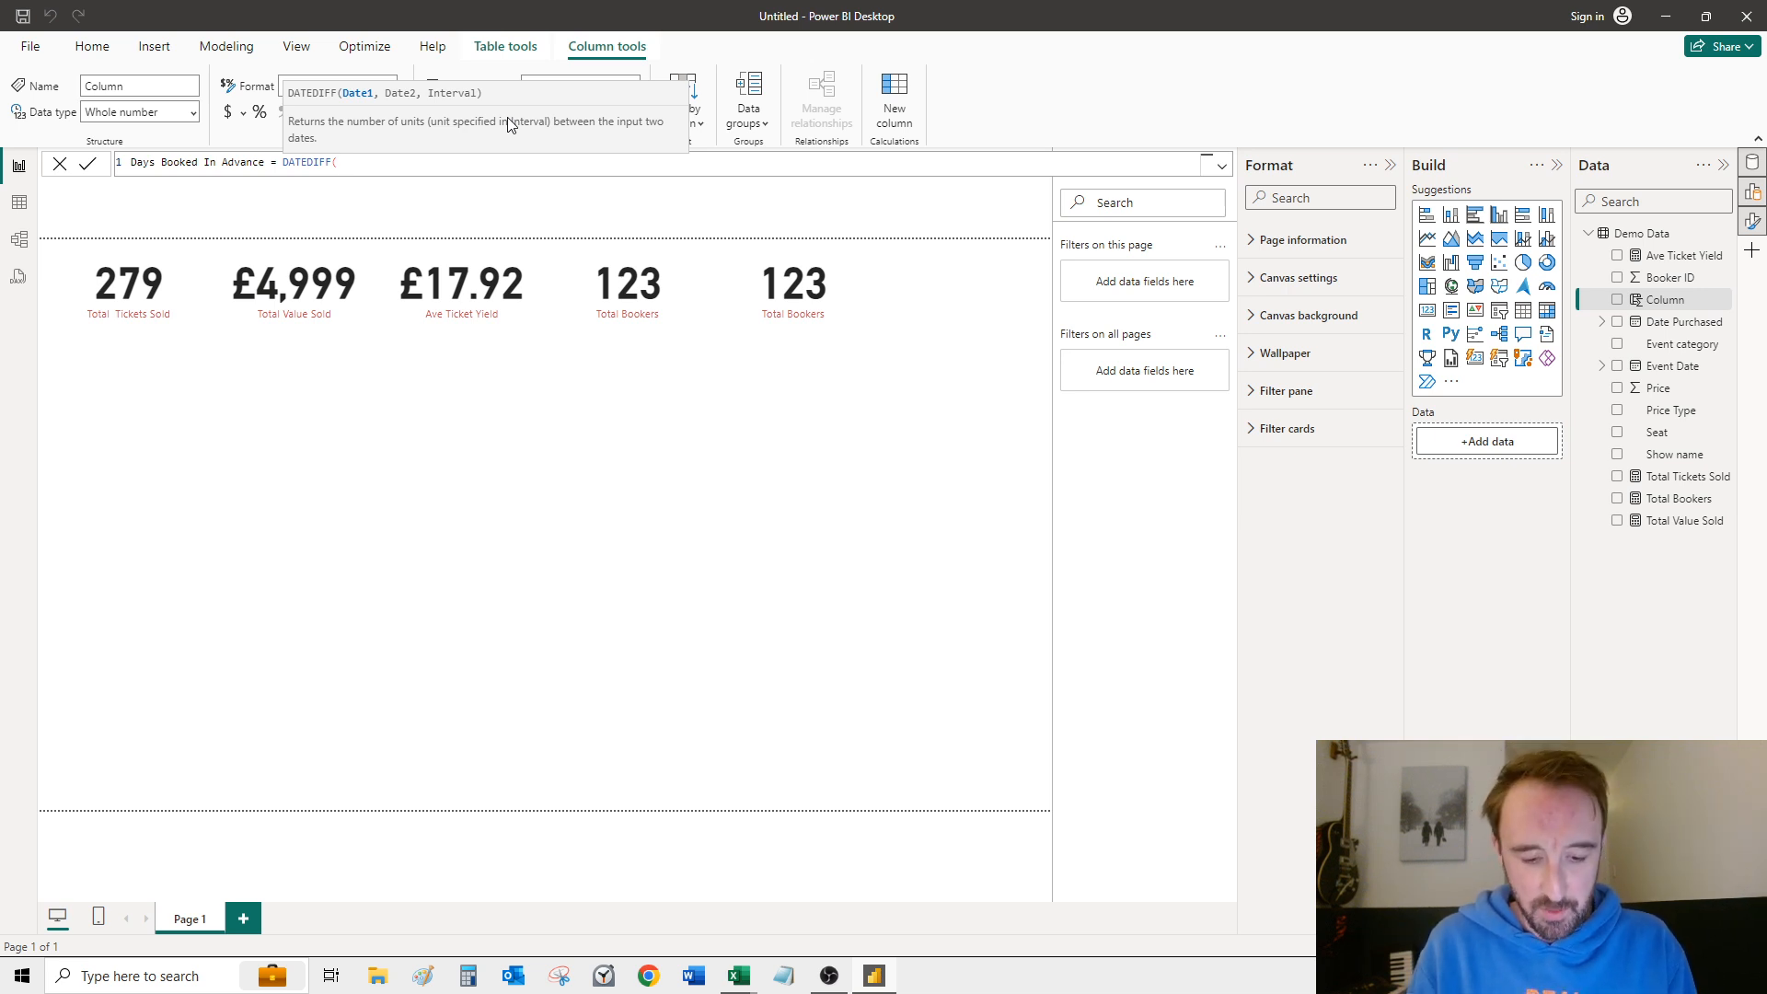
text(event)
key(Down)
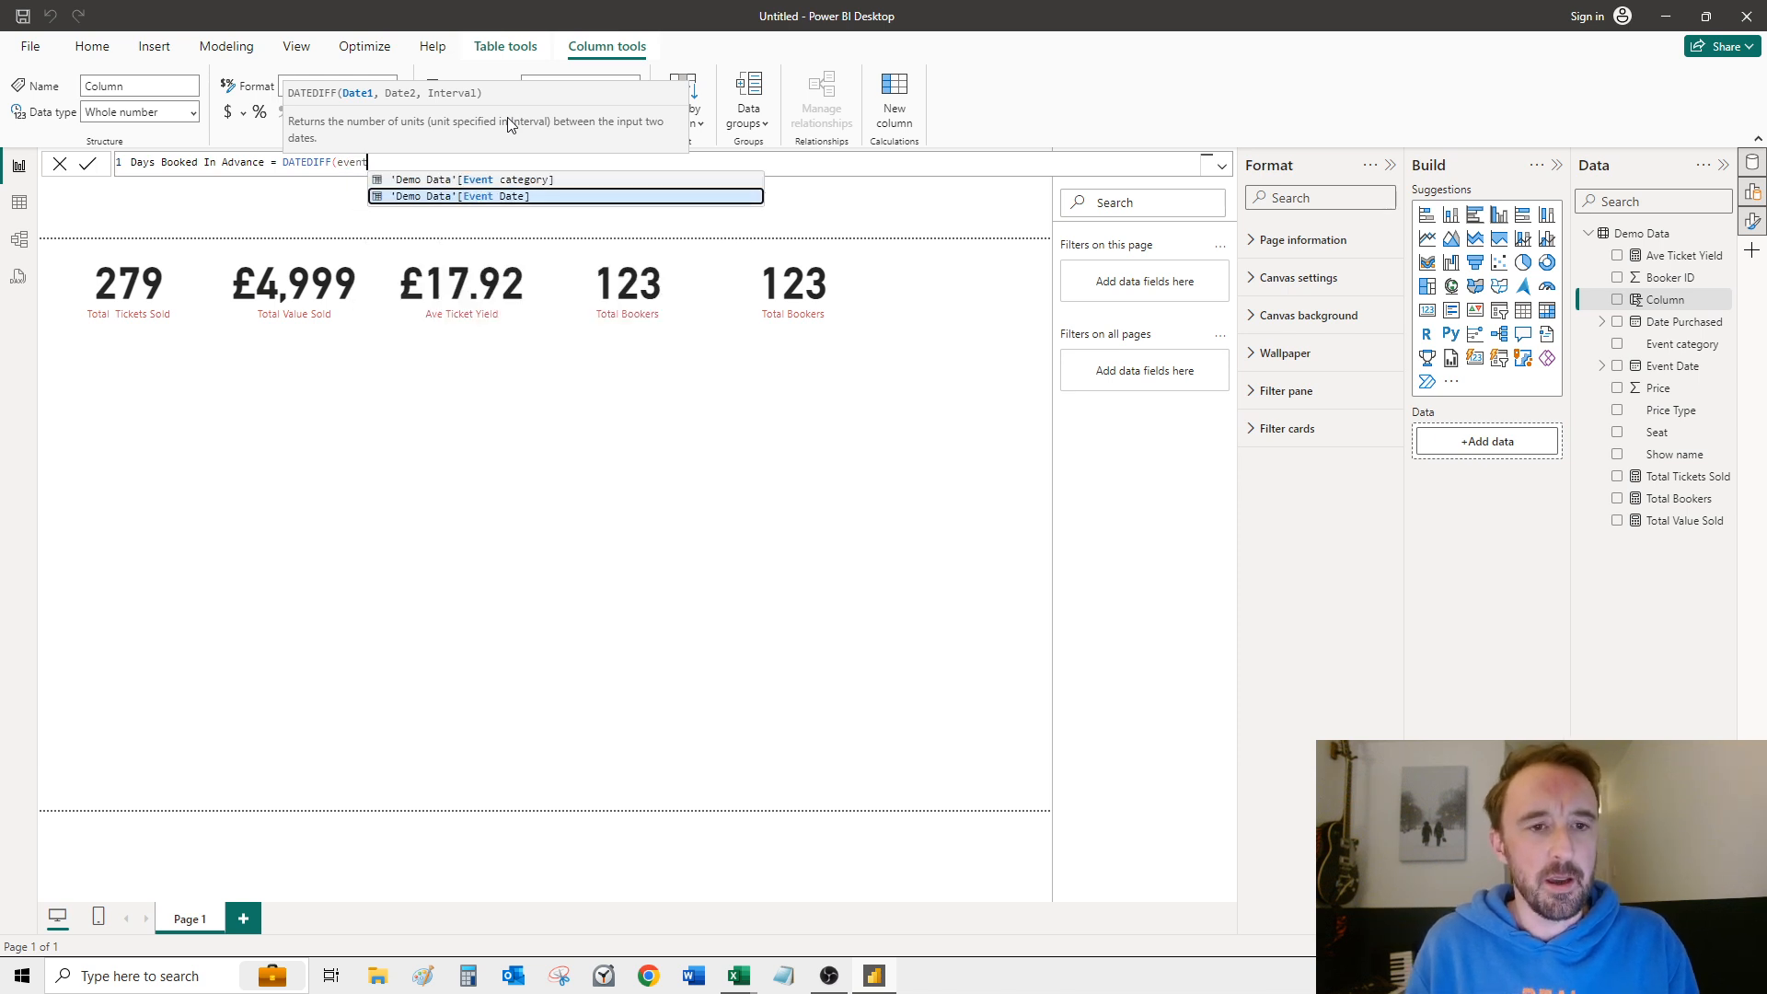
key(Tab)
text(, )
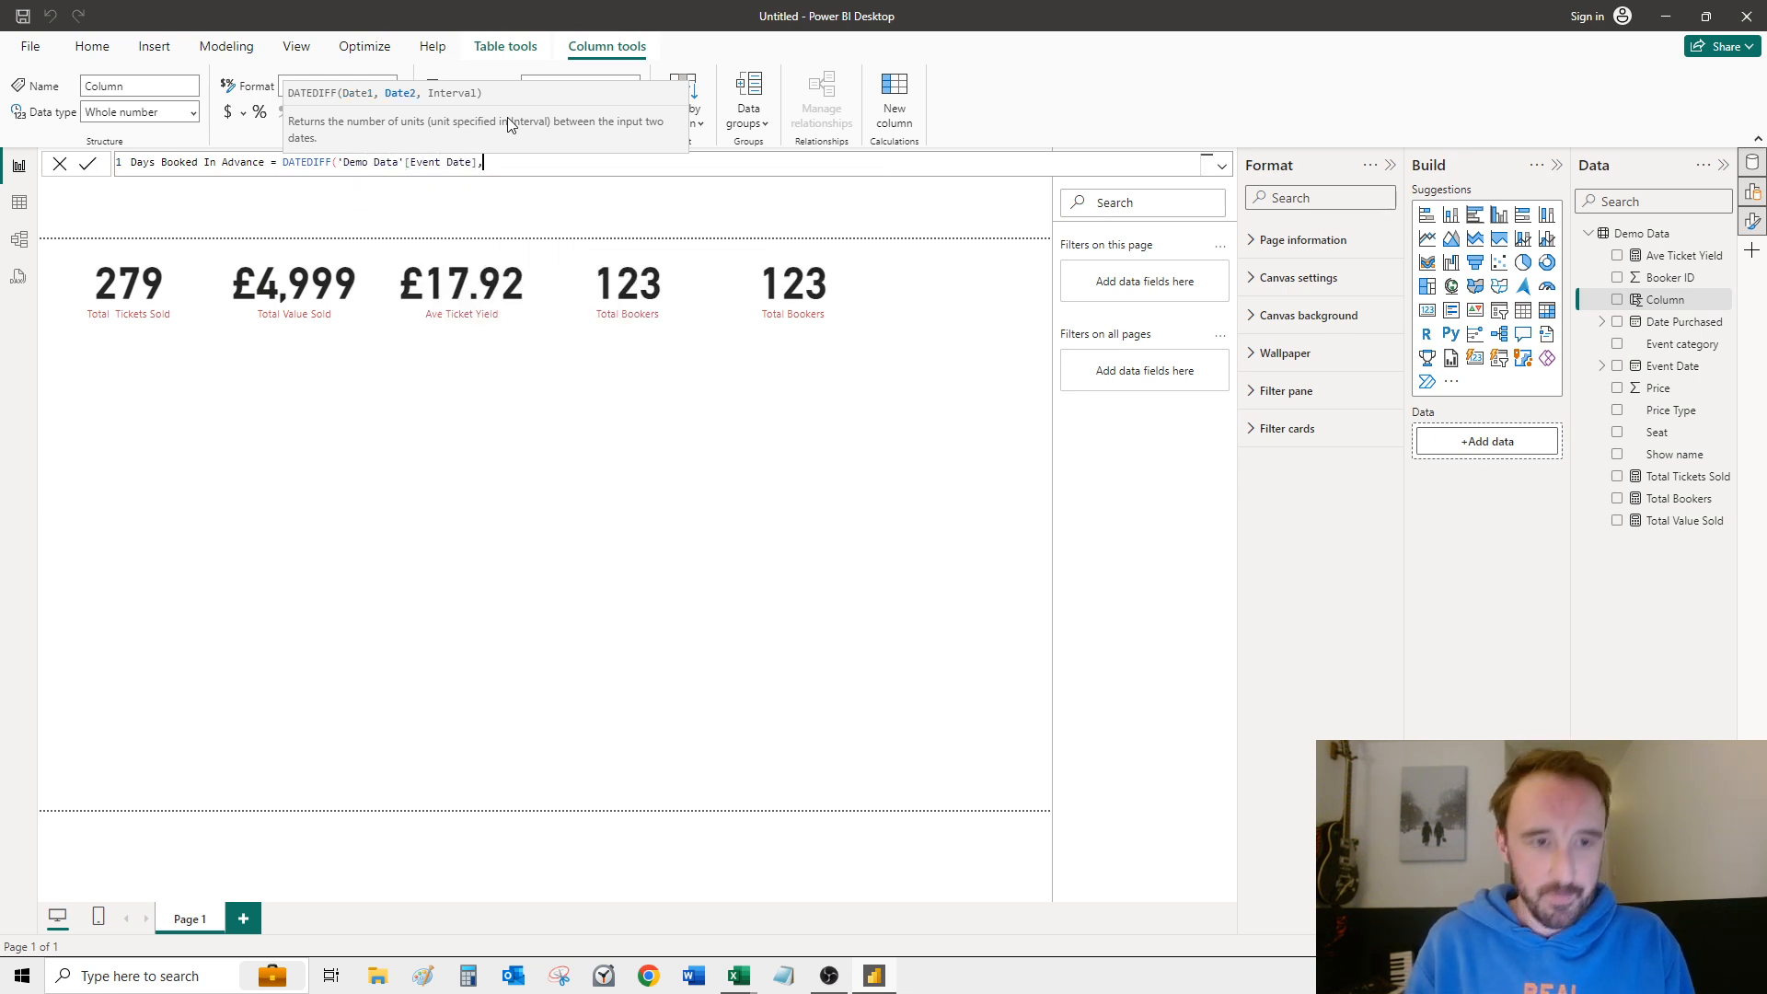
text(pu)
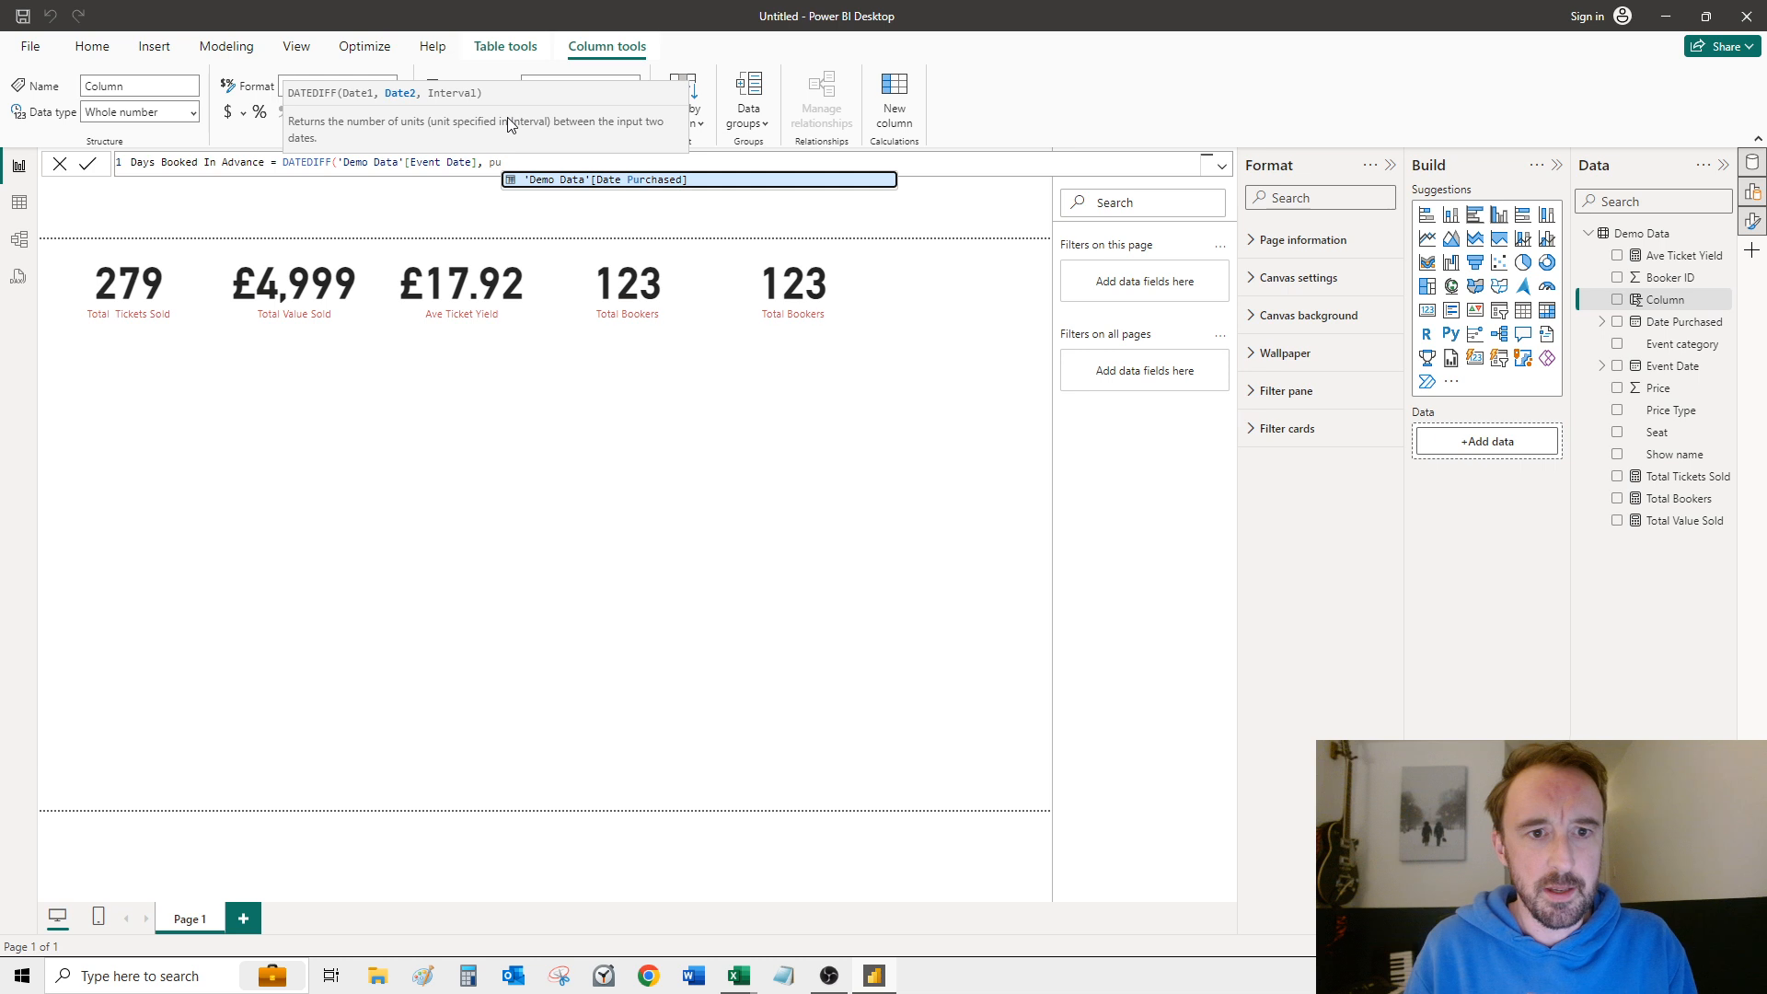
Step: Complete the DATEDIFF formula with 'Demo Data'[Date Purchased] as the second date and DAY as the interval, and commit the column
key(Tab)
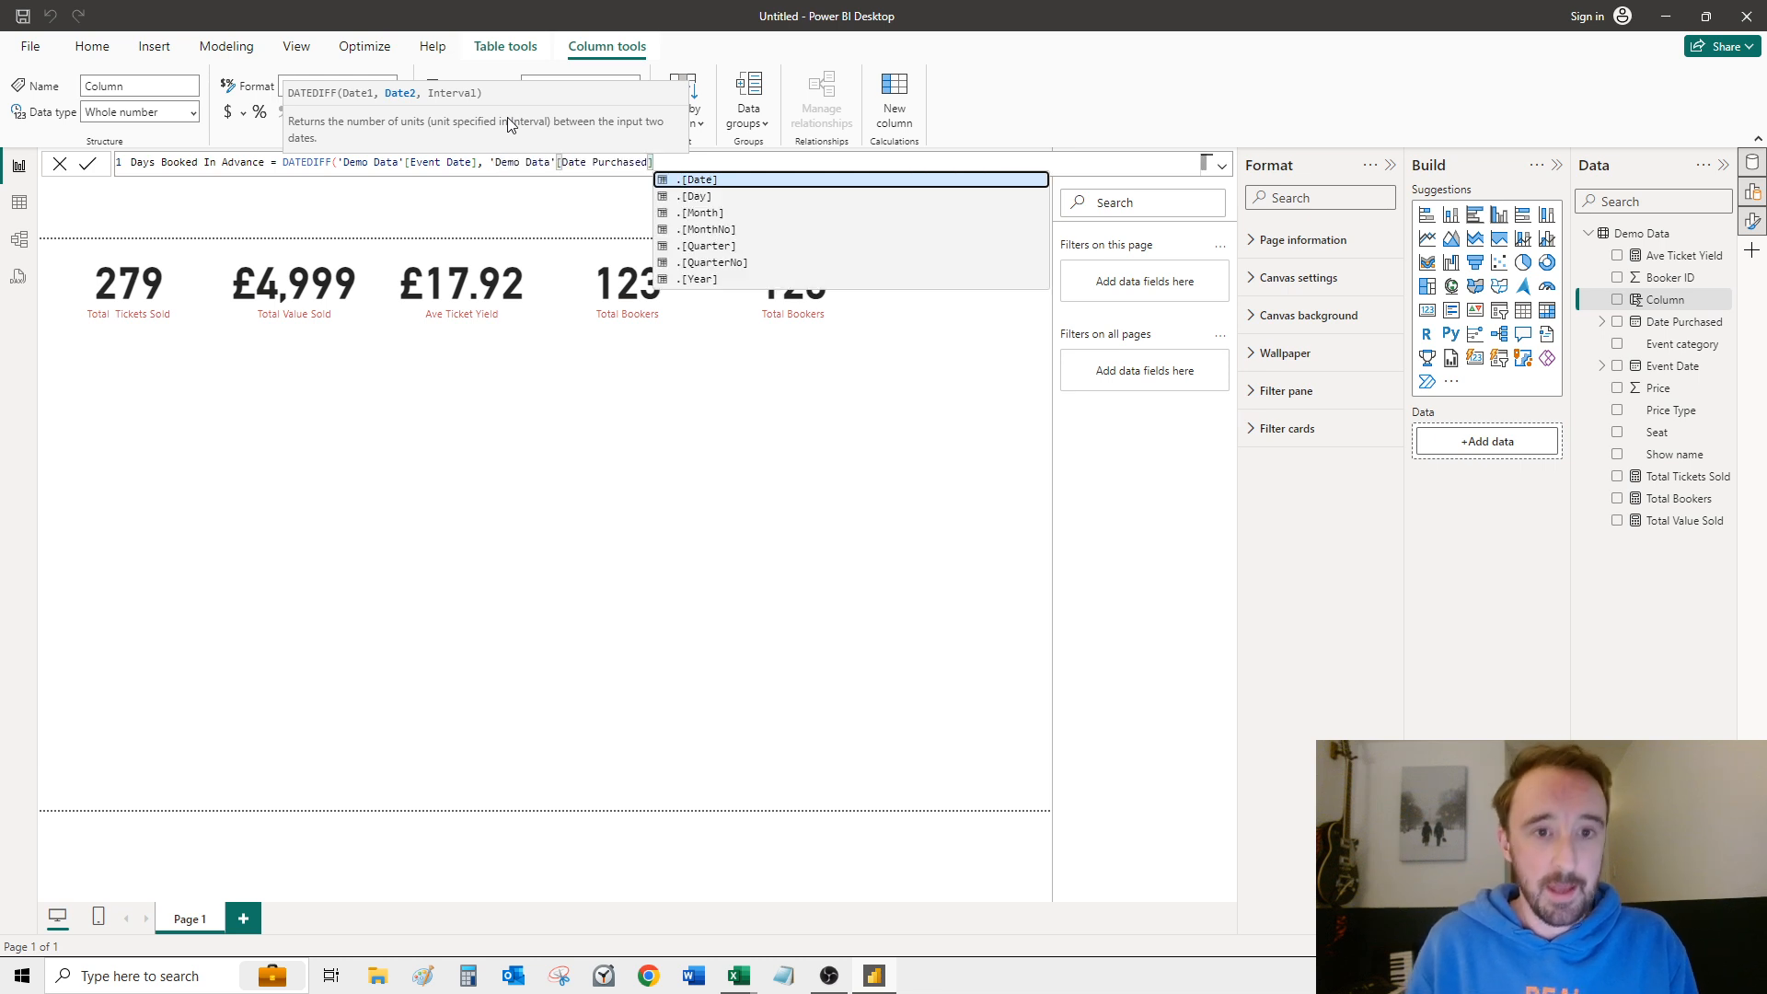
text(, DAY))
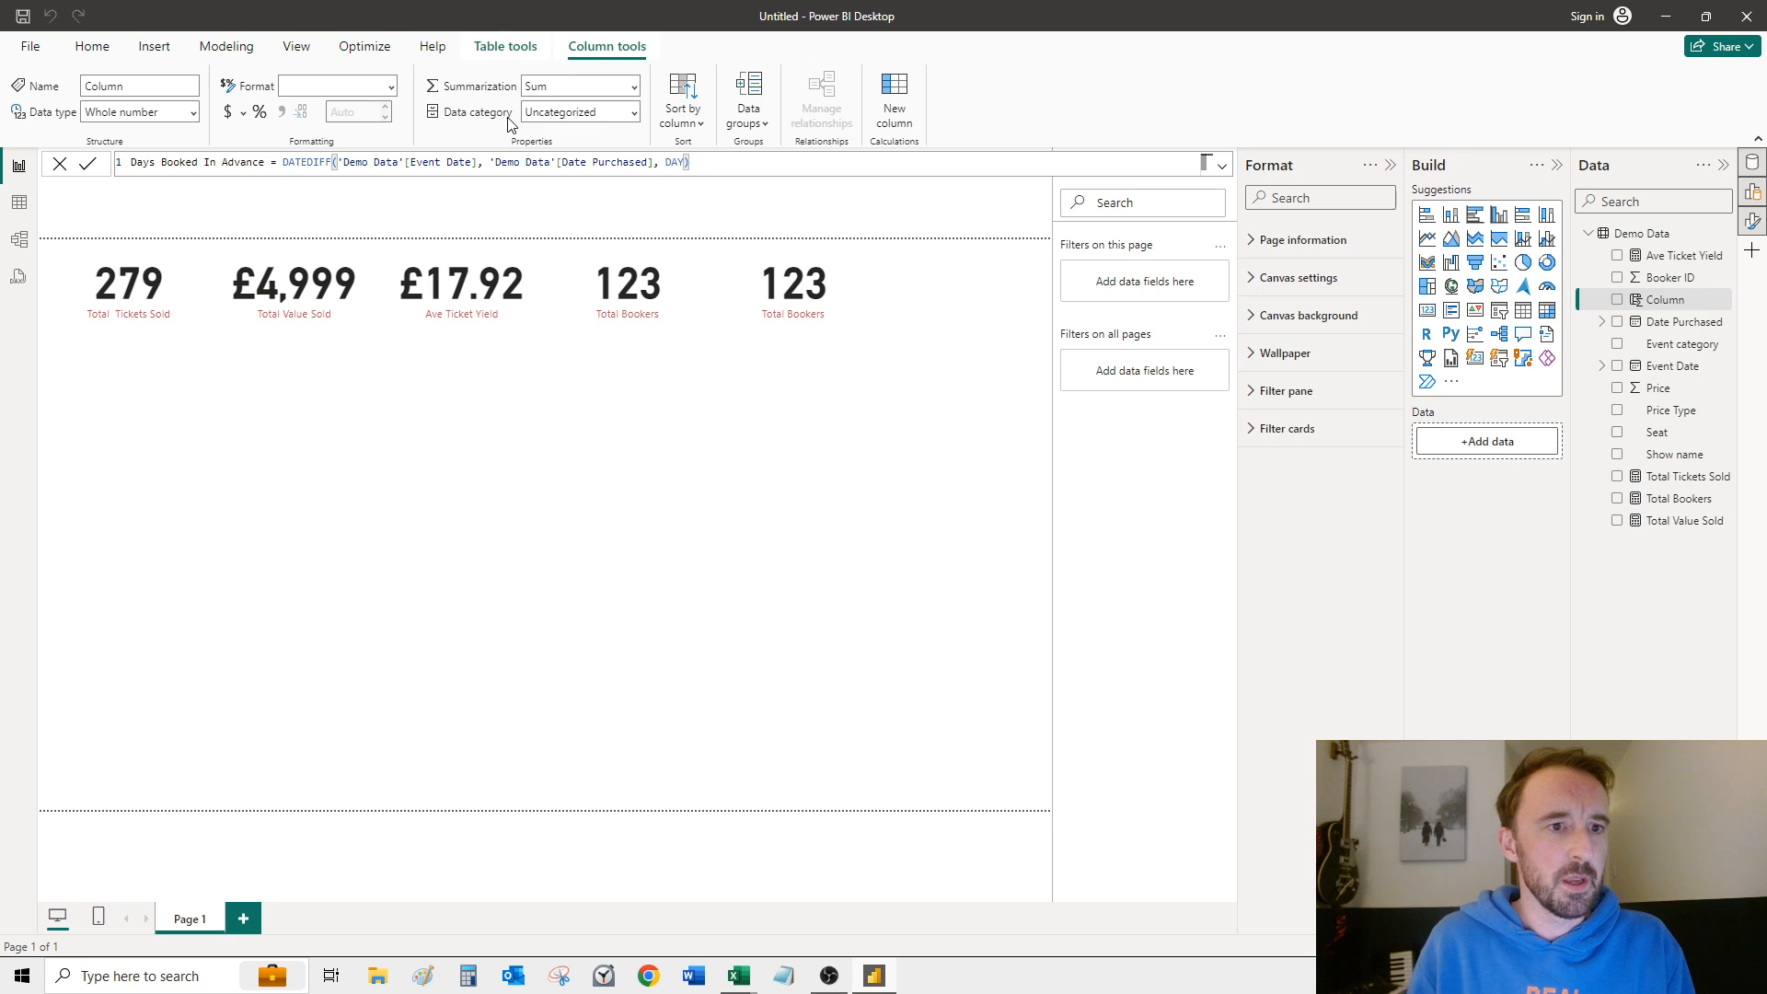
key(Return)
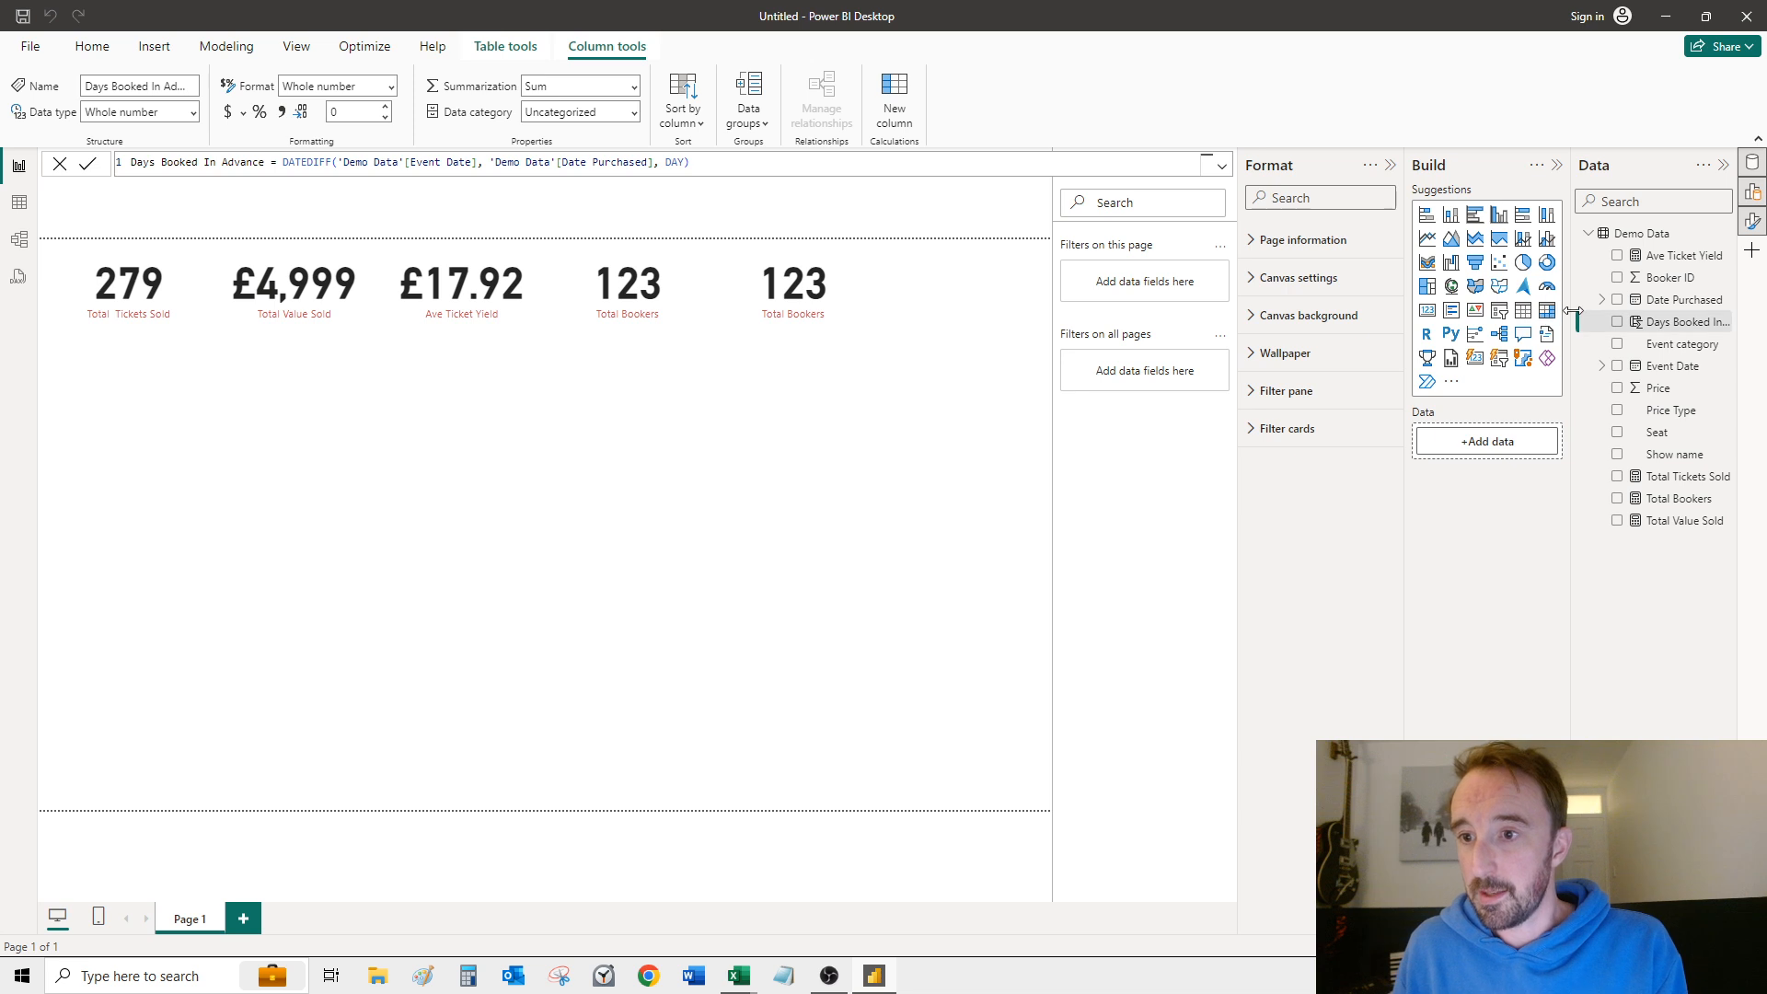
Step: Widen the Data pane enough to fit the full field names
drag(1572, 313, 1505, 311)
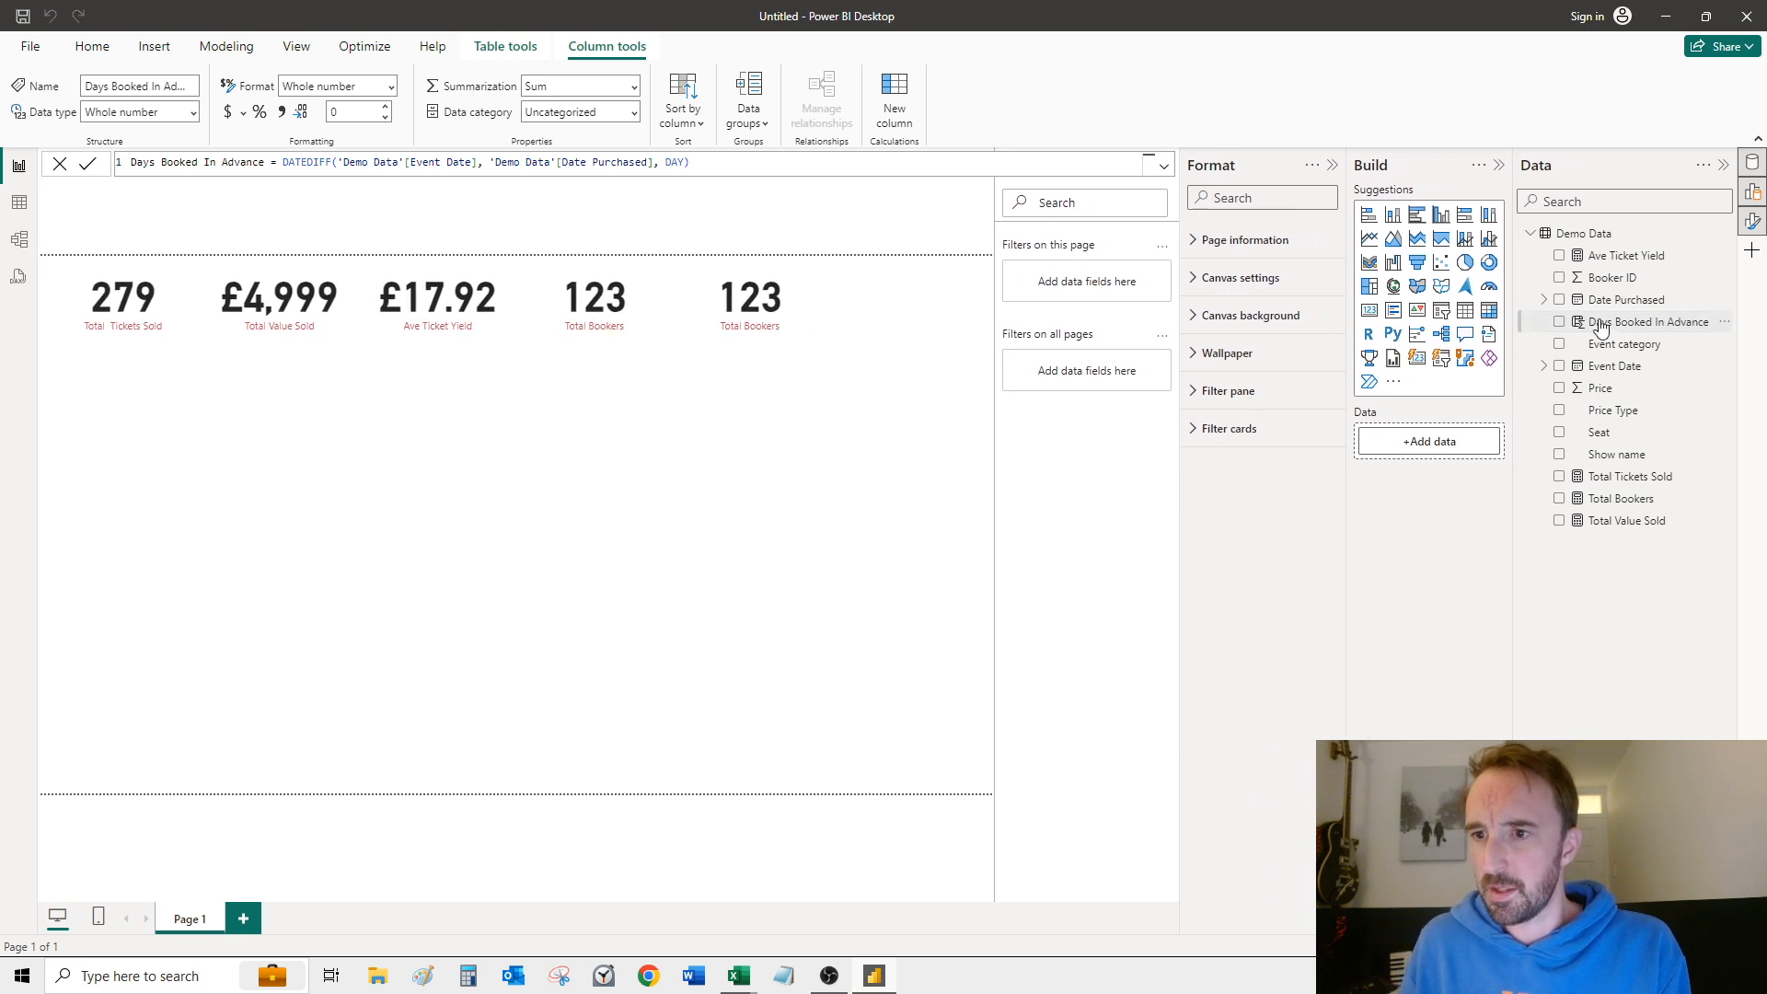
click(776, 349)
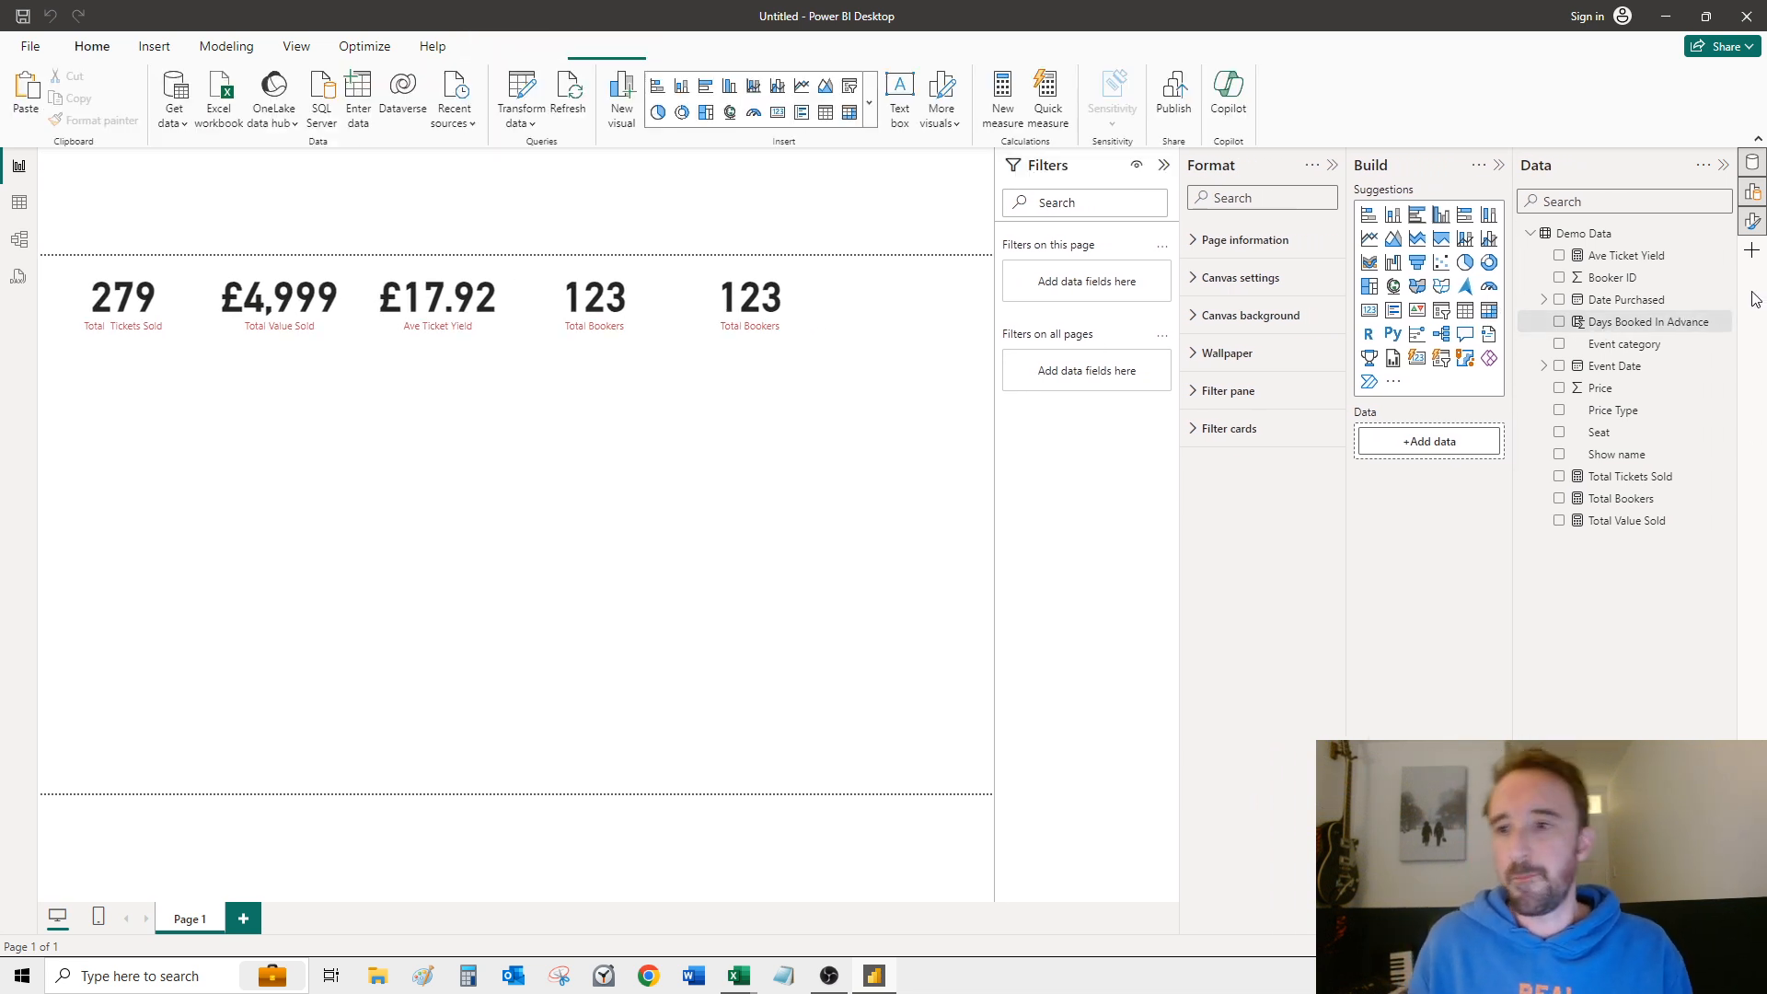
click(771, 322)
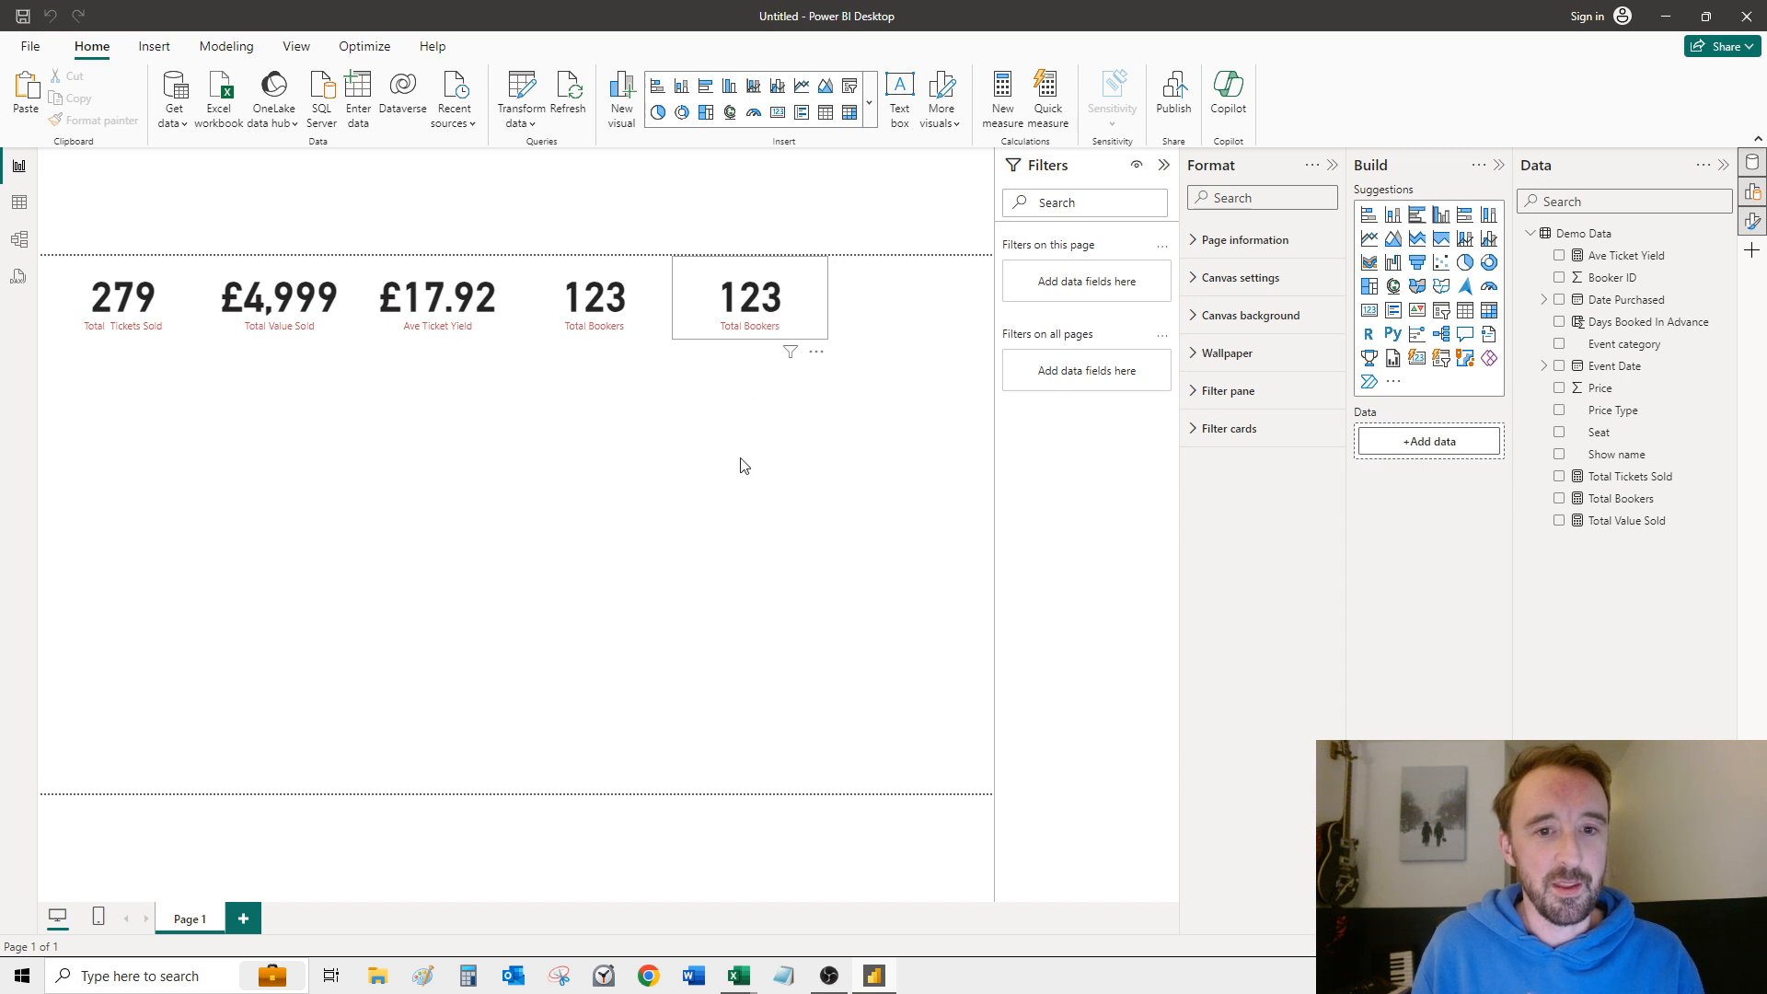
Step: Create a new measure in the Demo Data table, ready for its default name to be replaced
click(656, 378)
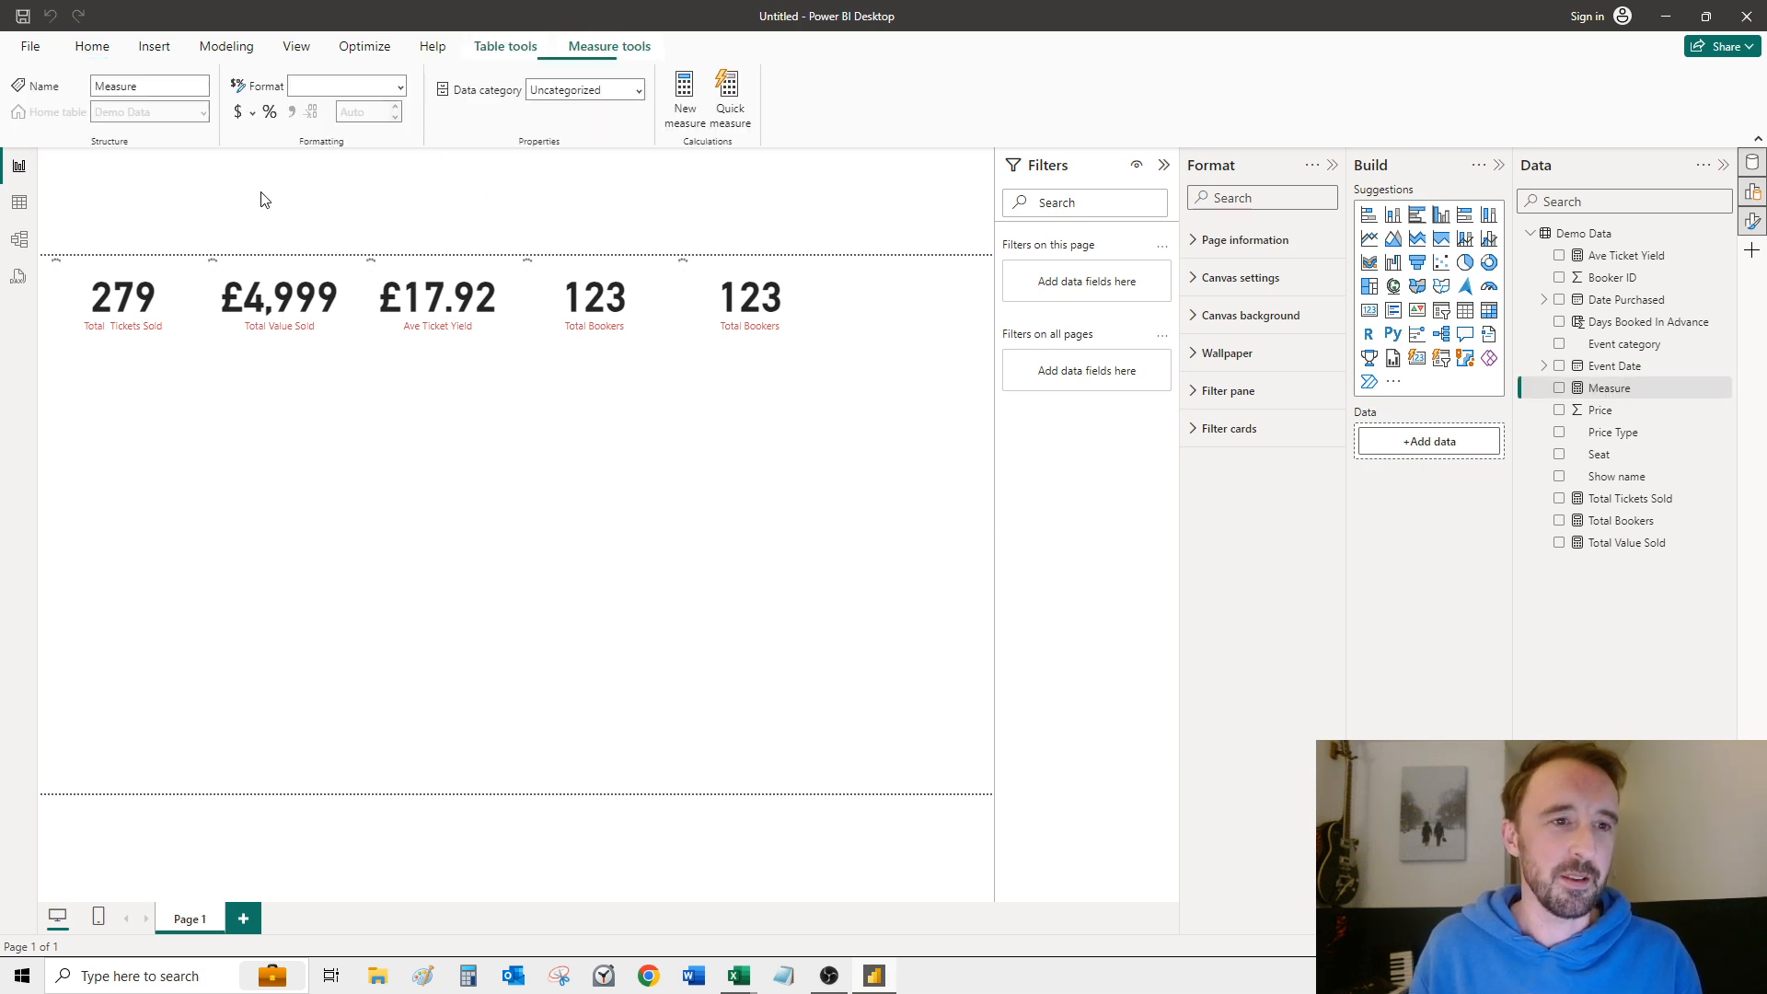
drag(174, 163, 139, 156)
double_click(175, 167)
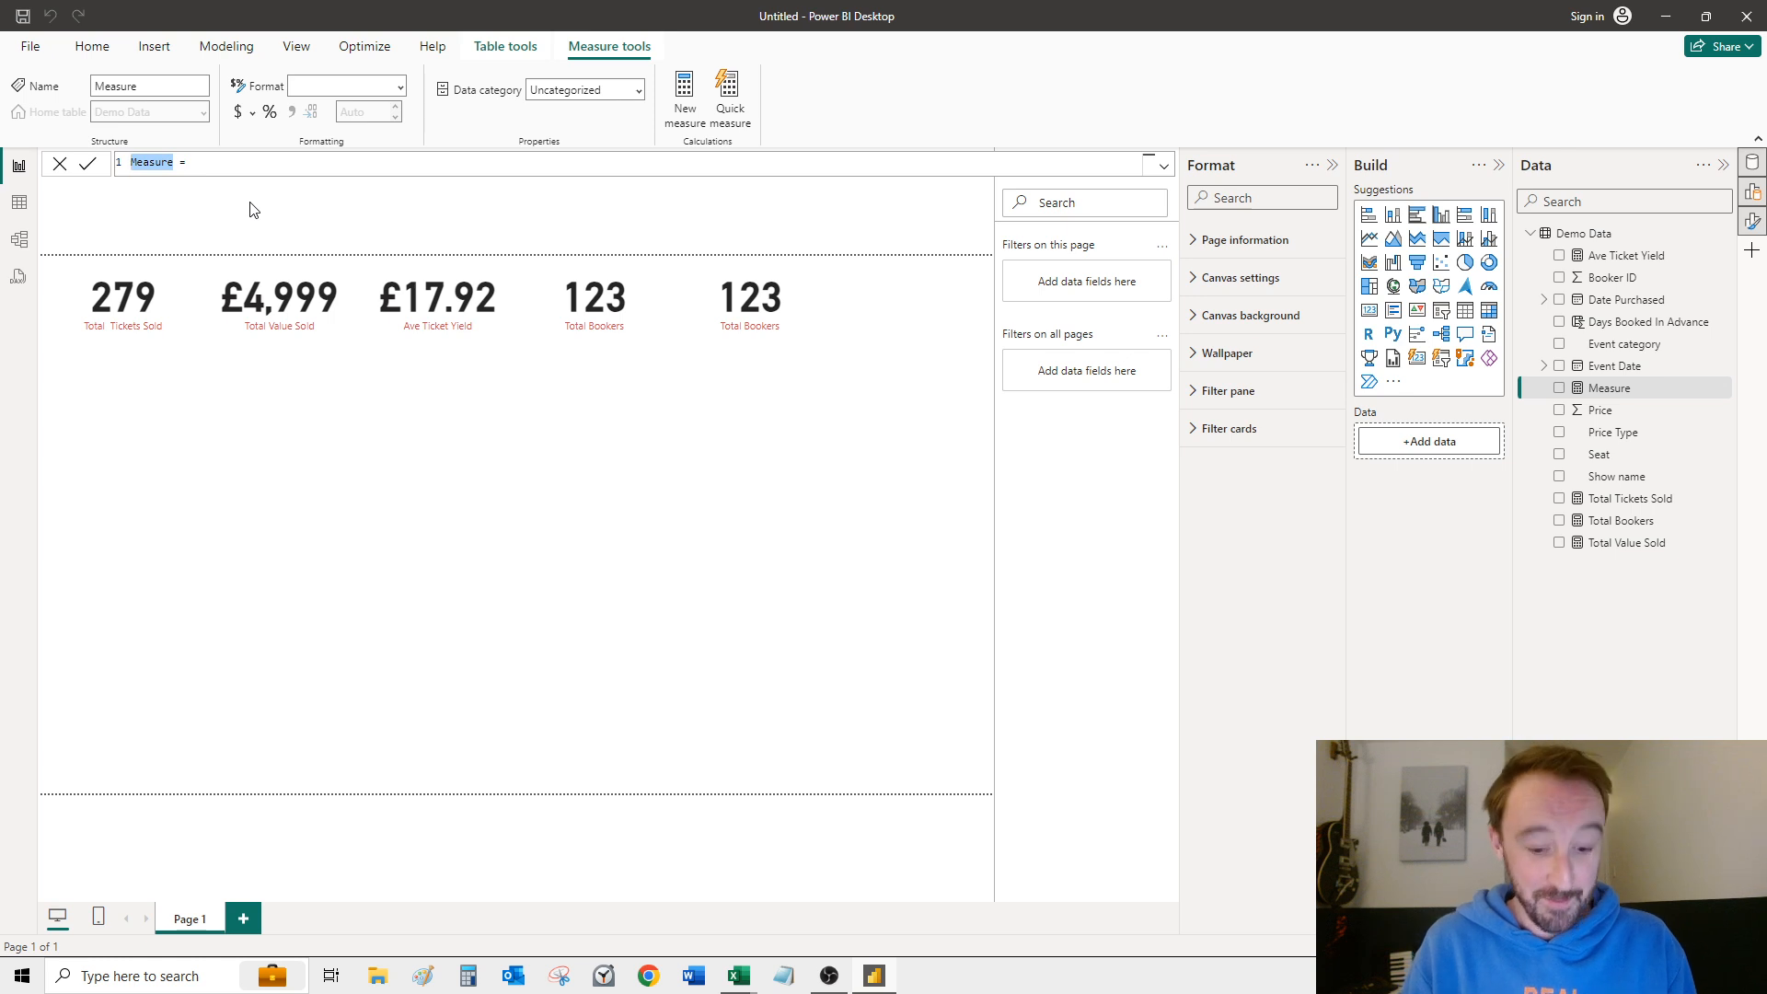
text(Ave Days Book)
key(BackSpace)
key(BackSpace)
key(BackSpace)
text(ooked In Advanc)
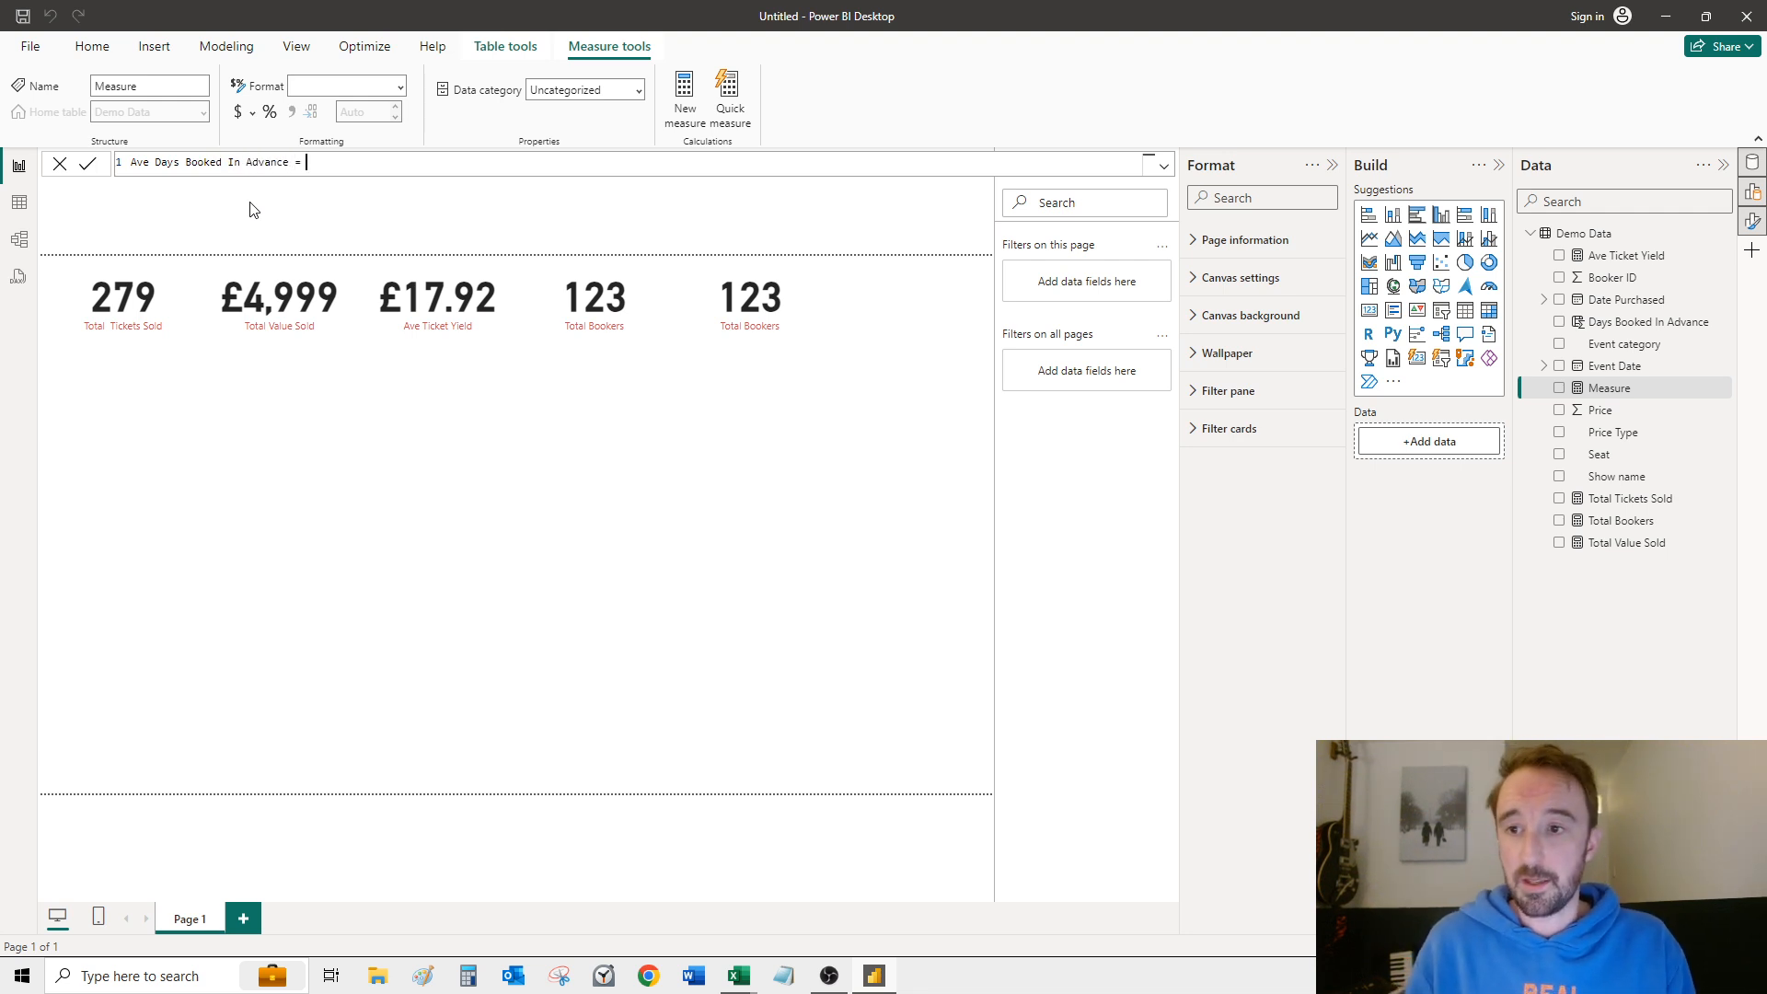
drag(312, 162, 132, 162)
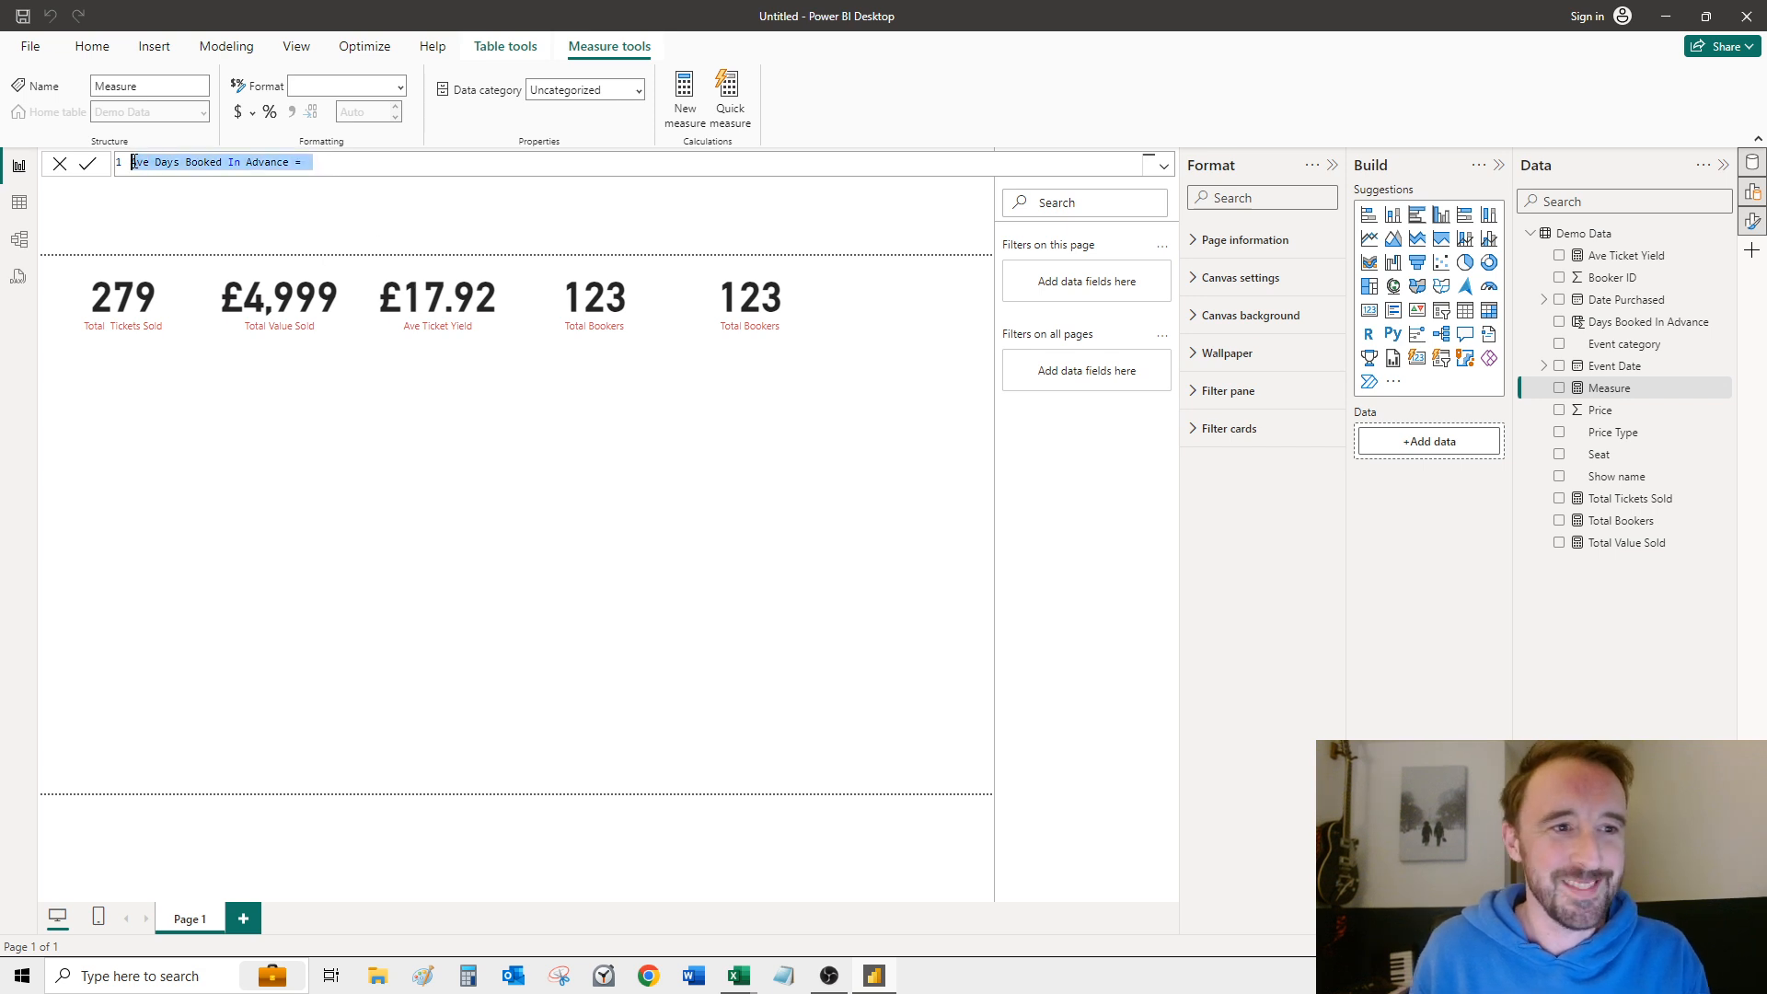
click(165, 169)
Step: Name the new measure Total Days Booked In Advance
drag(289, 162, 122, 163)
text(Total )
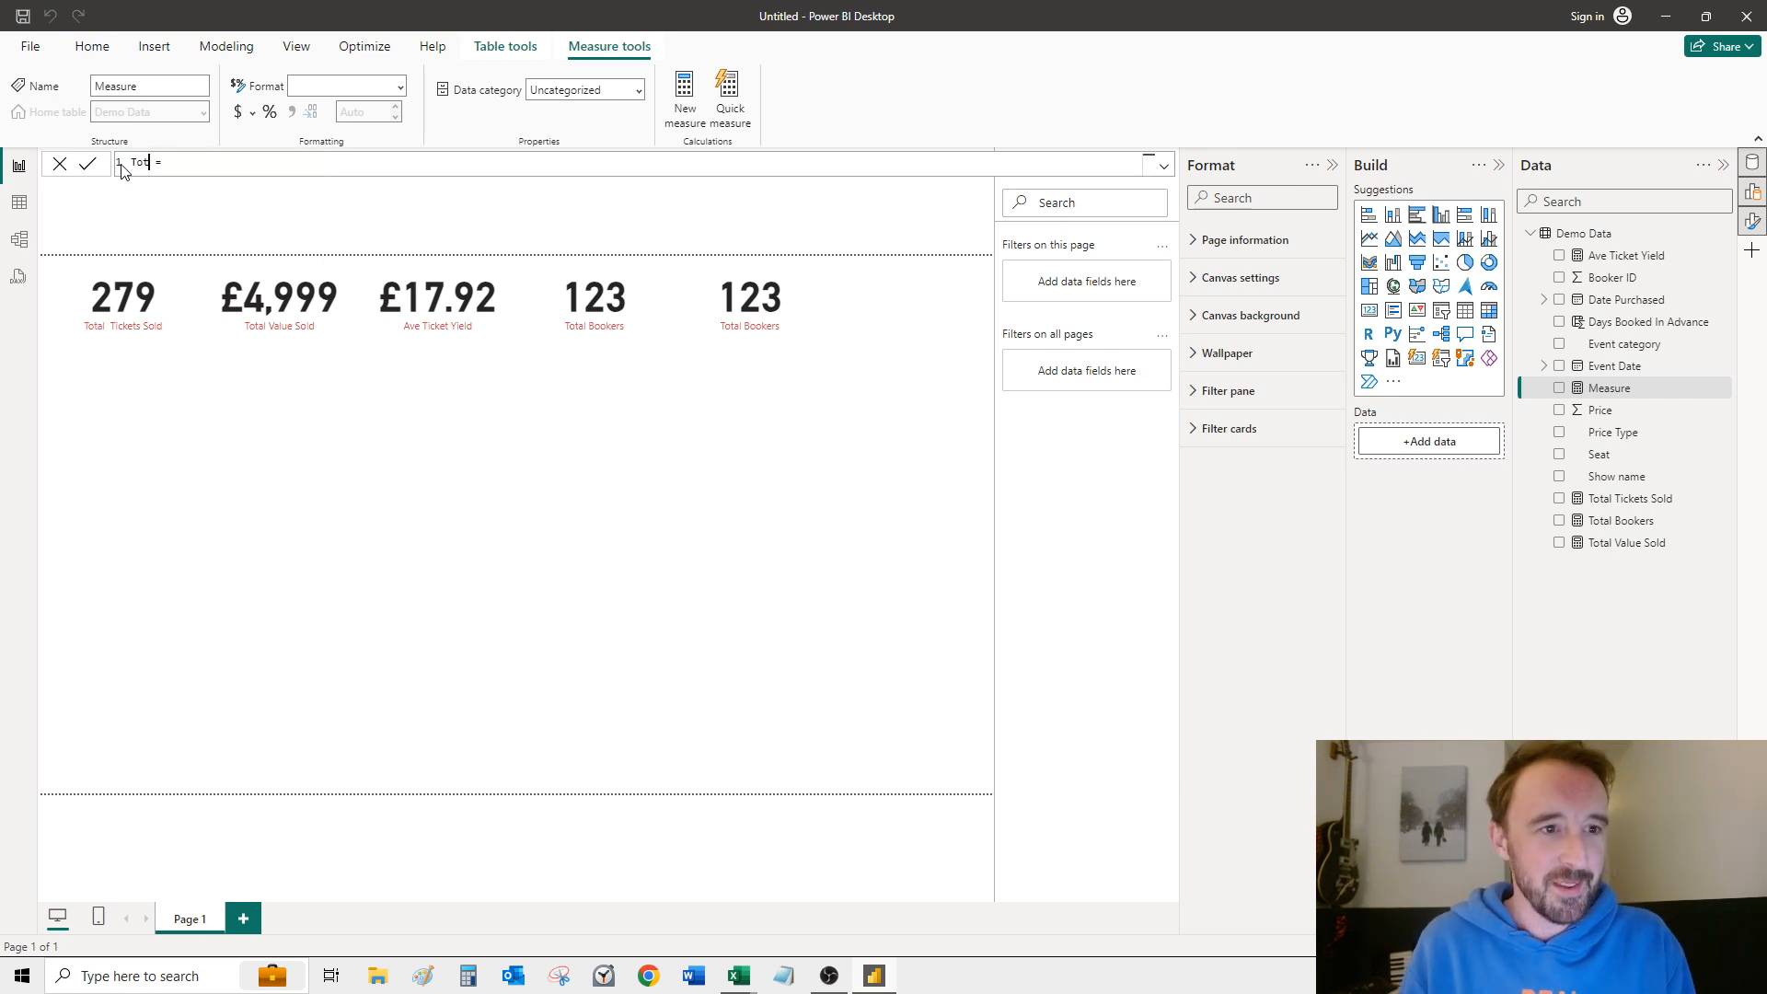
text(Days)
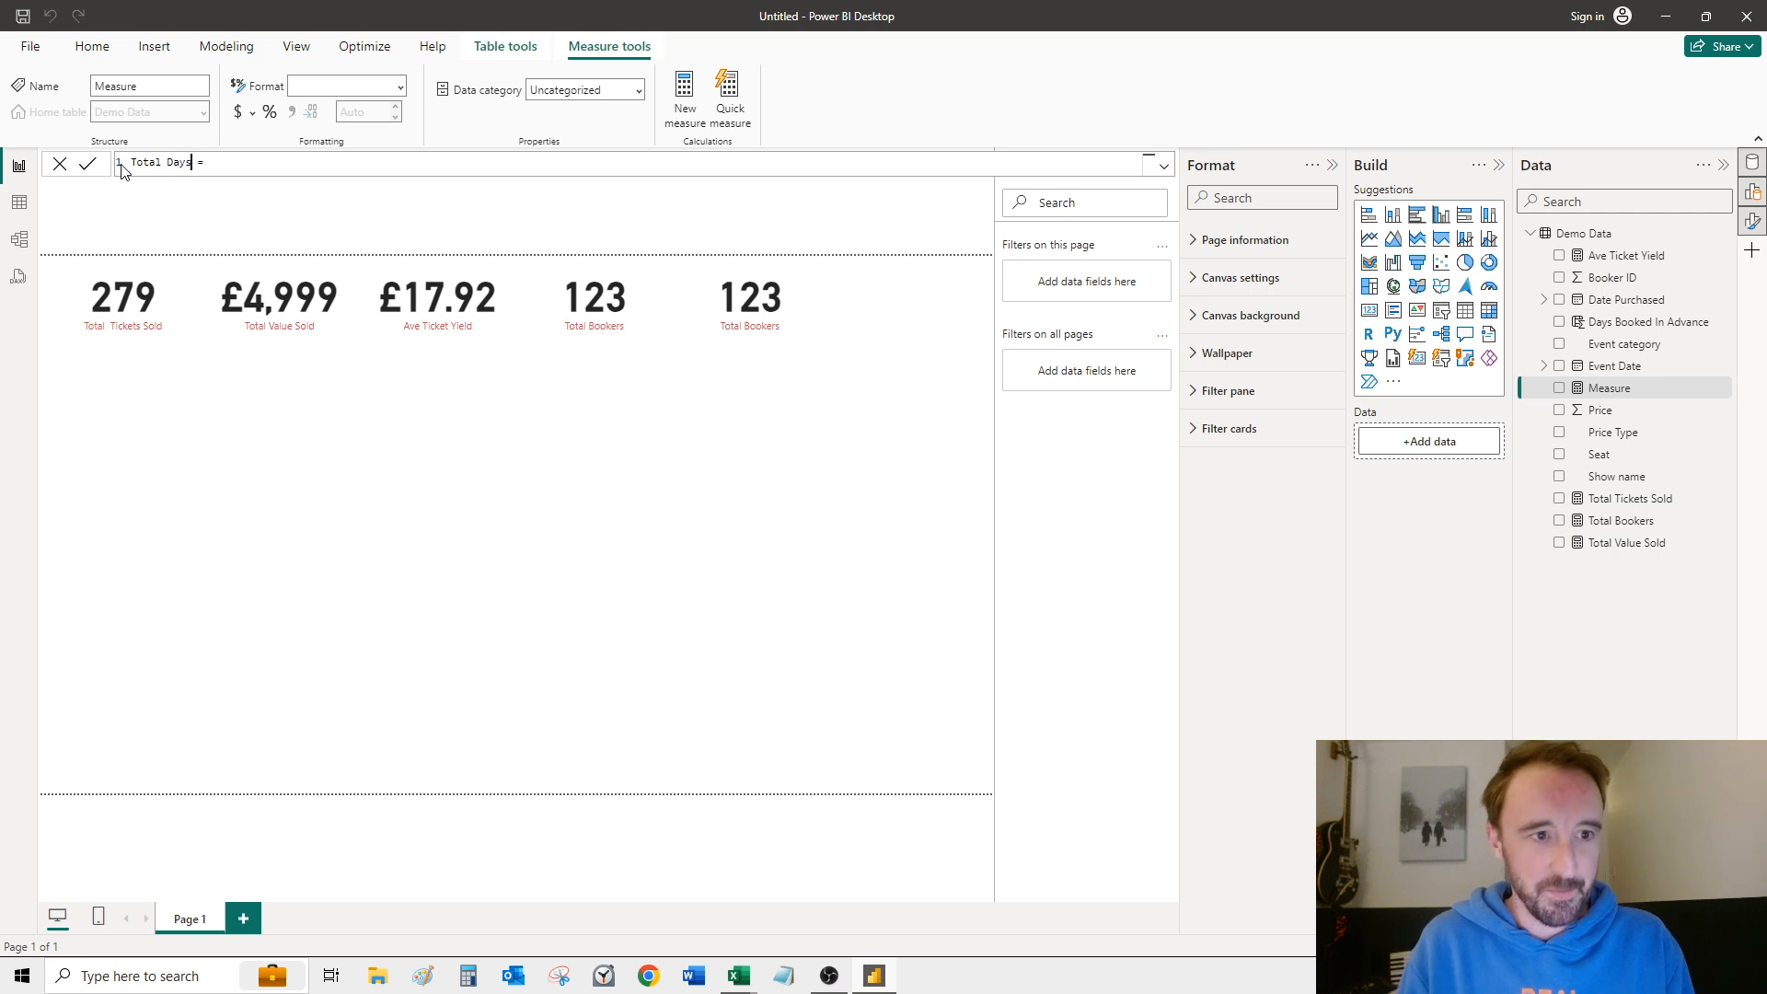
text( Book)
key(BackSpace)
text(ok )
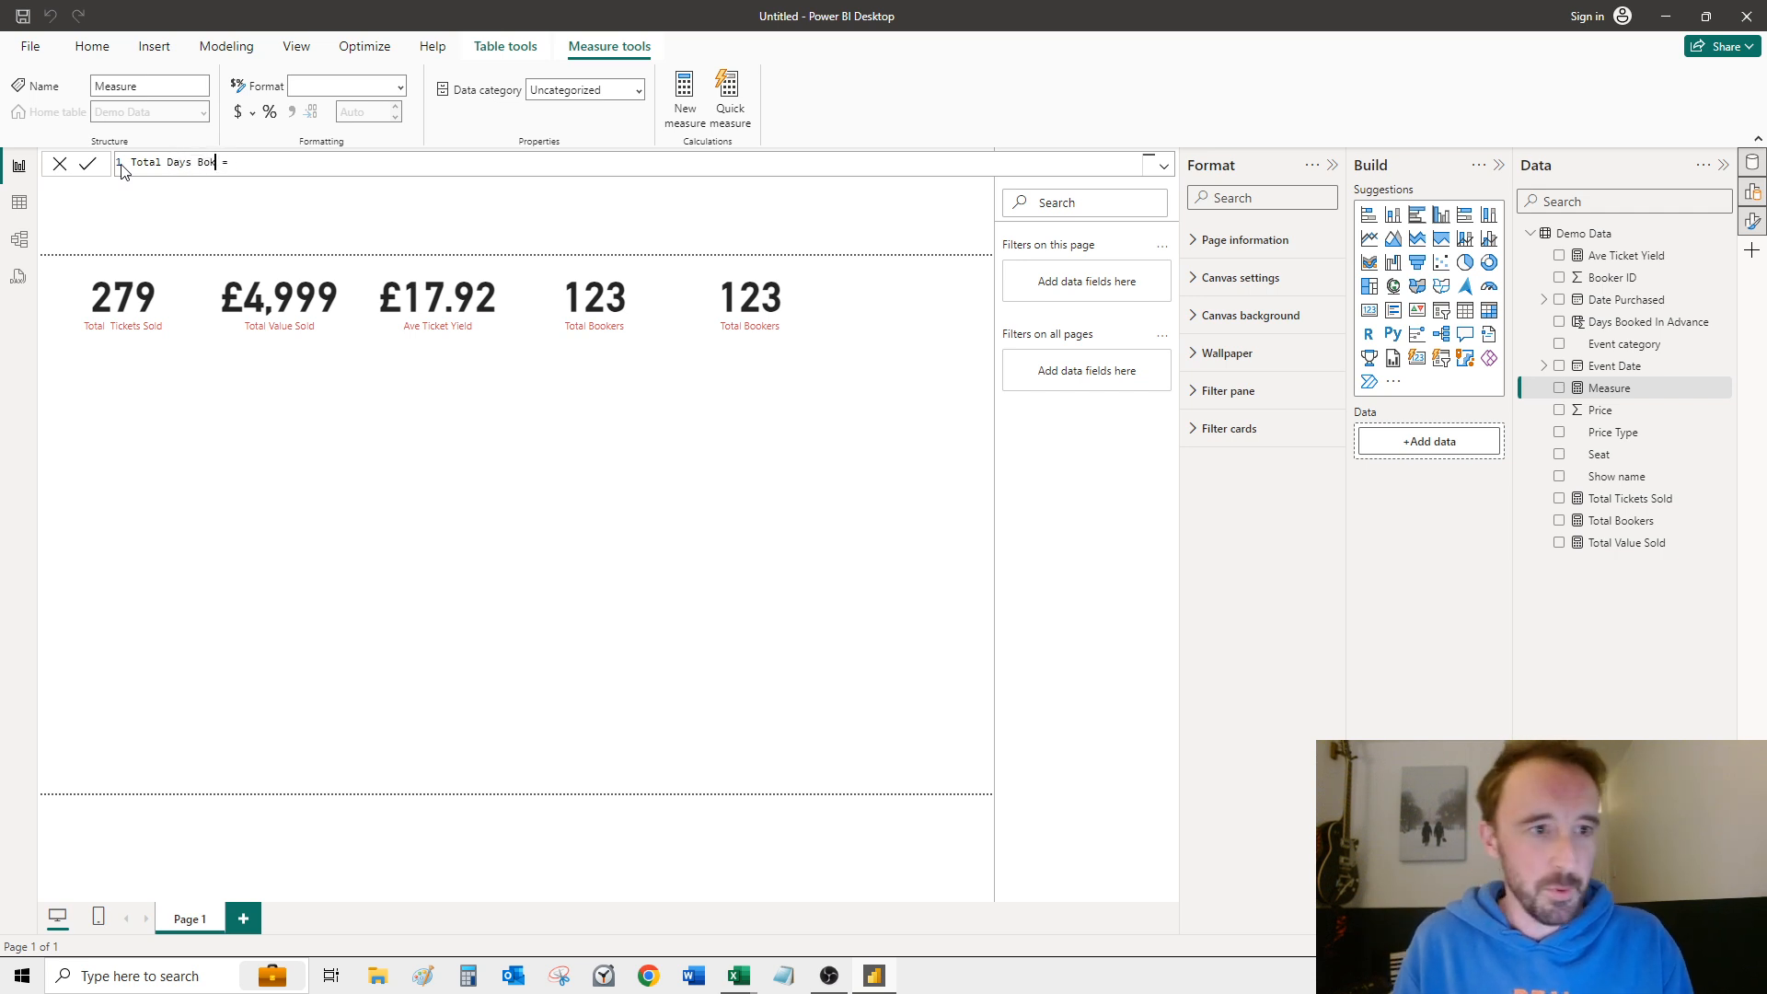
text(oked UIn)
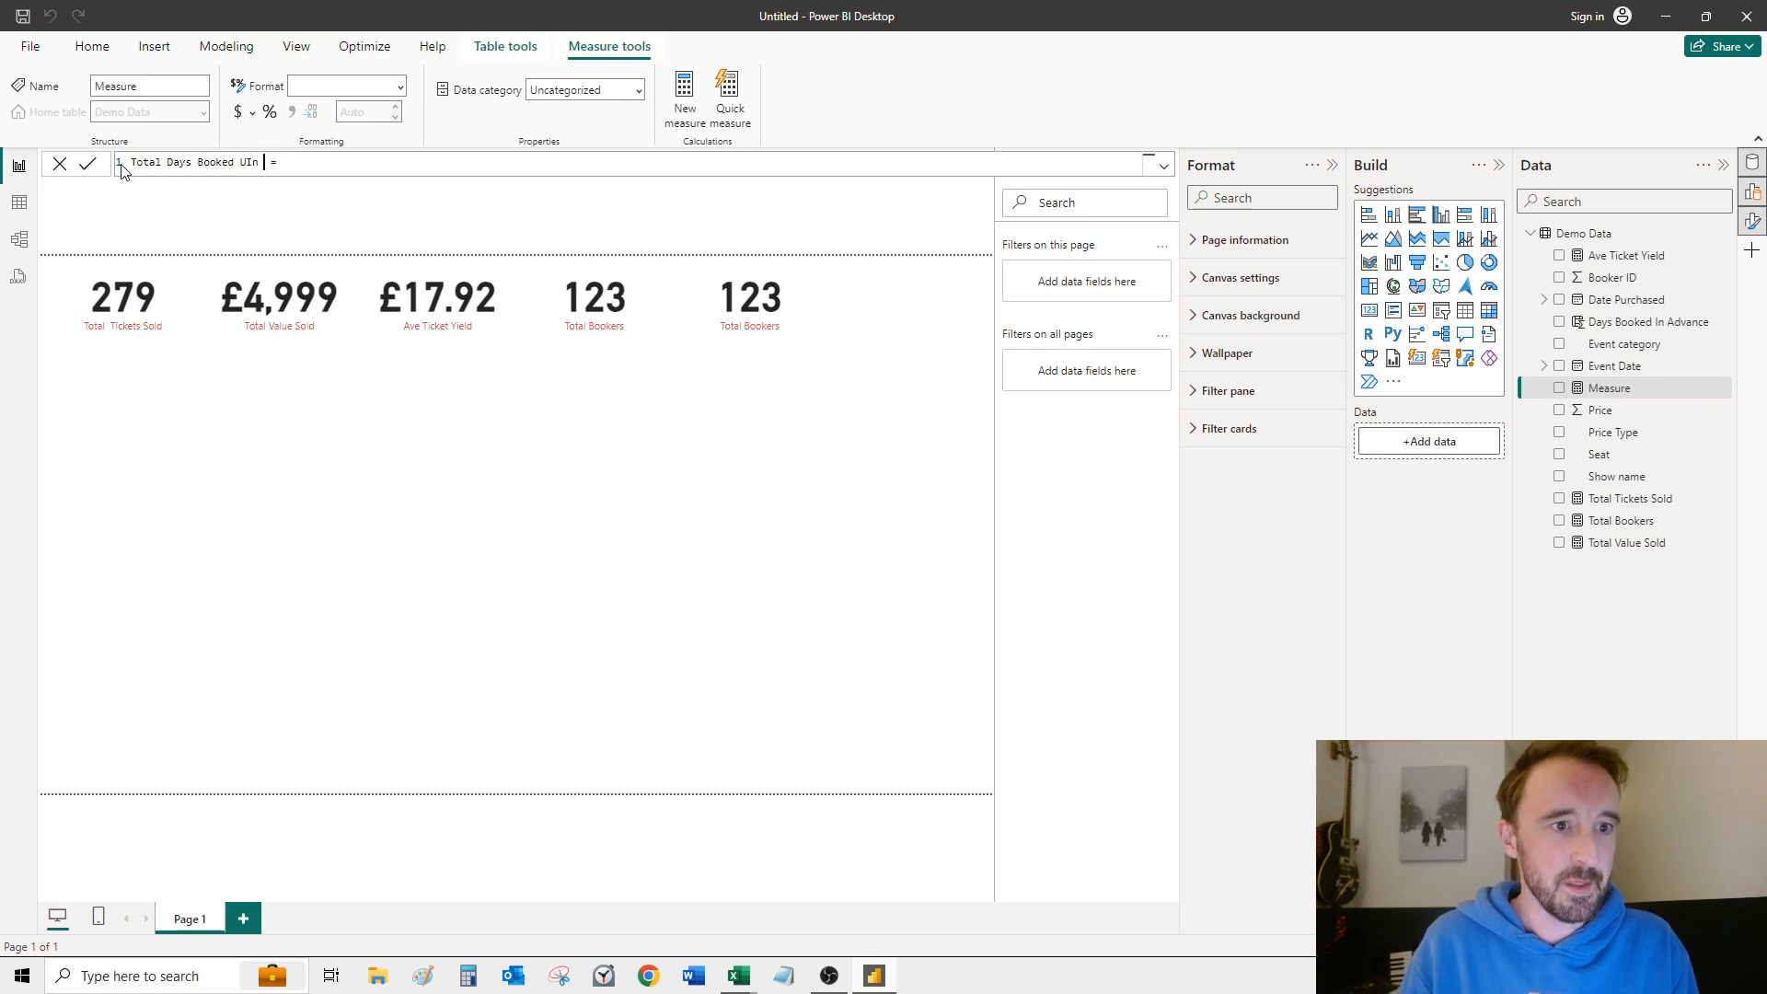
text( Advance)
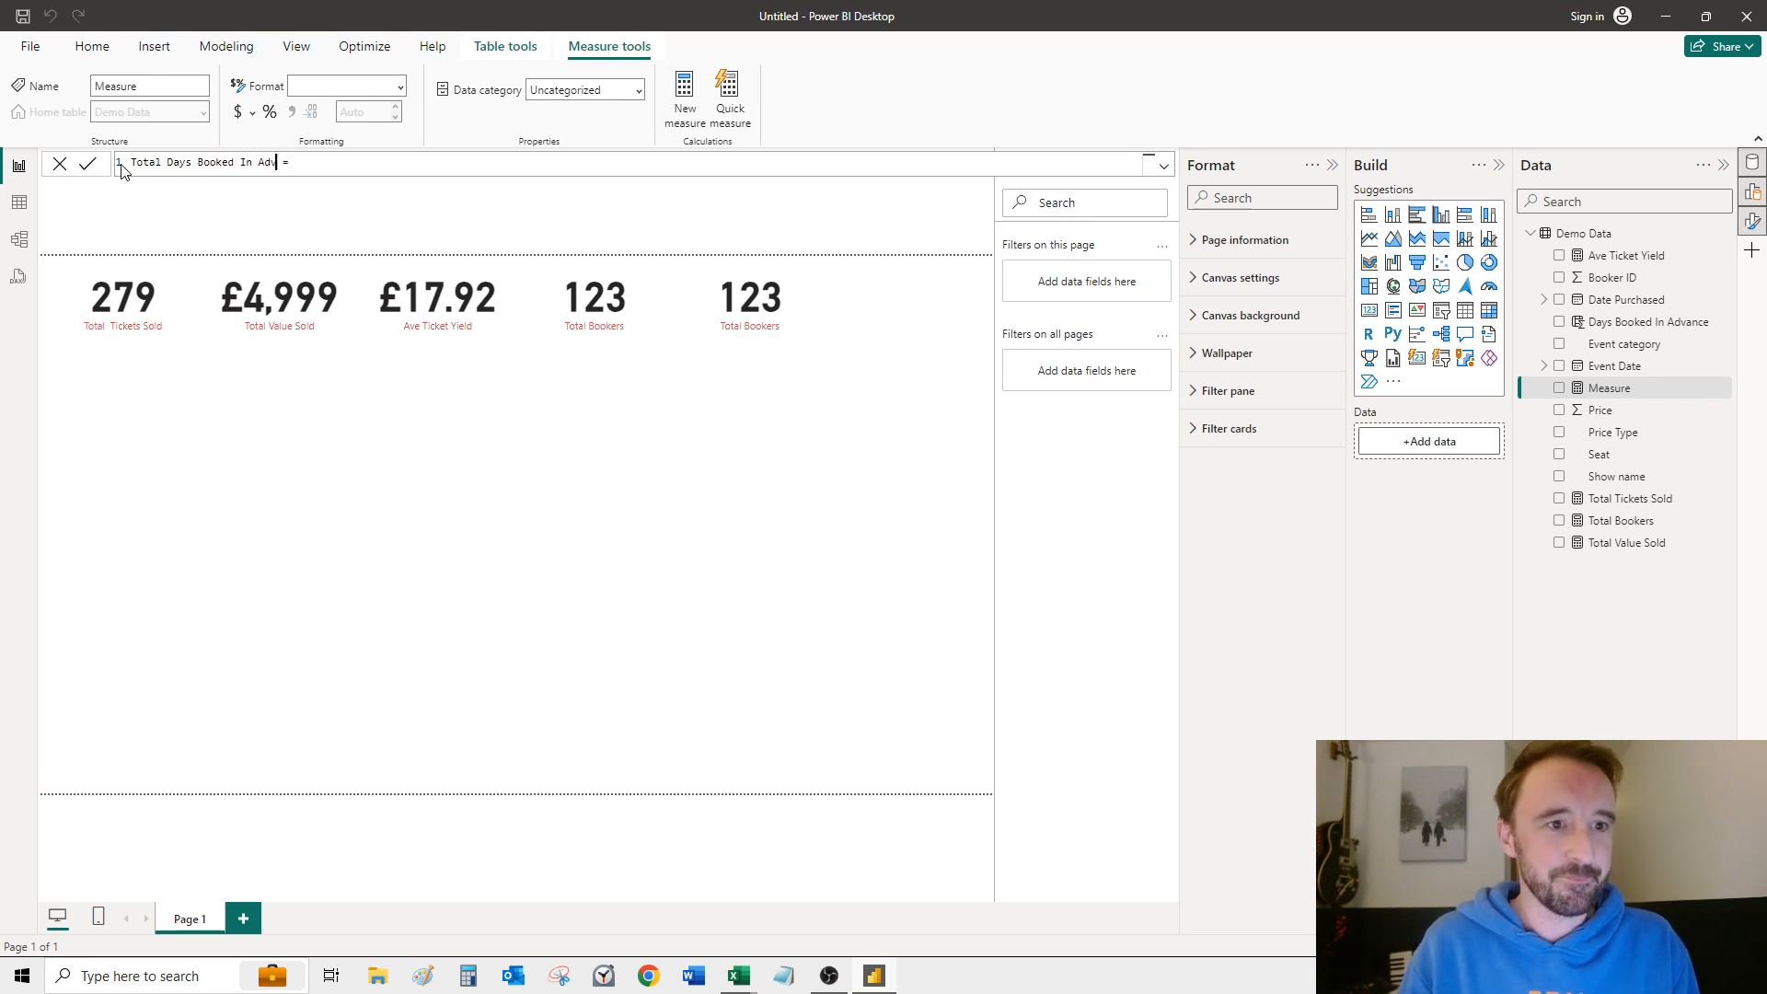
text( SUM()
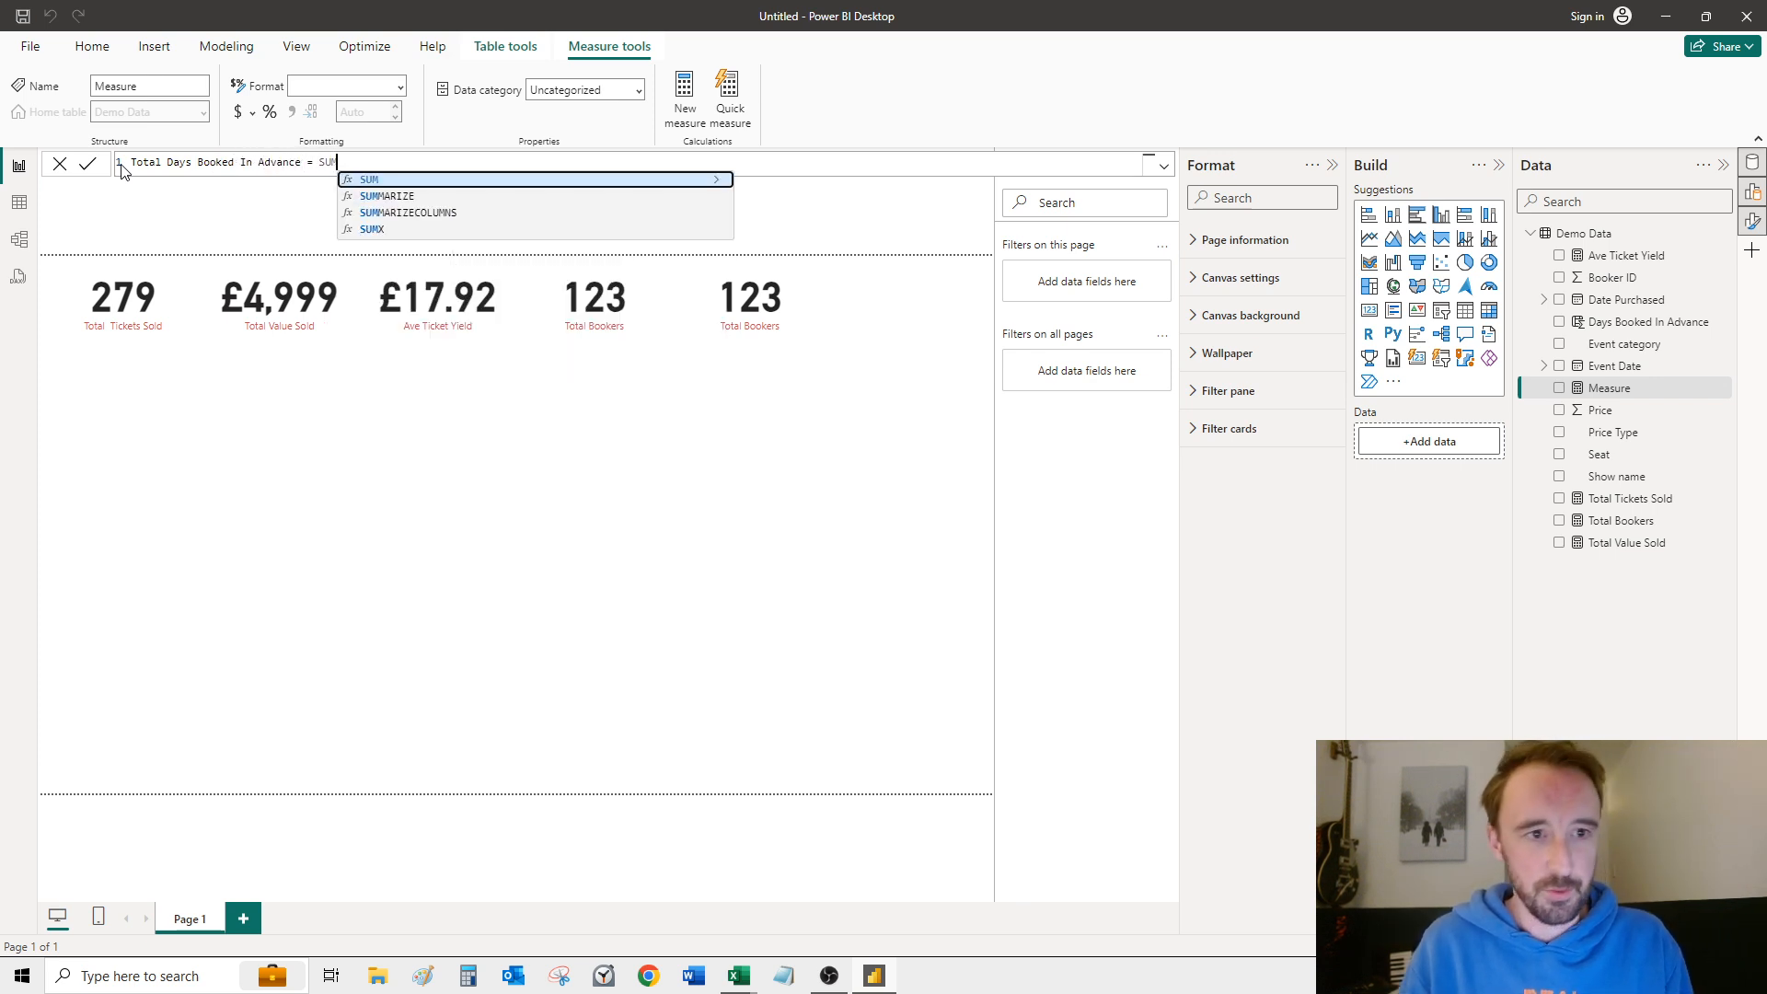
Step: Define the measure as SUM('Demo Data'[Days Booked In Advance]) and commit it
key(Down)
key(Down)
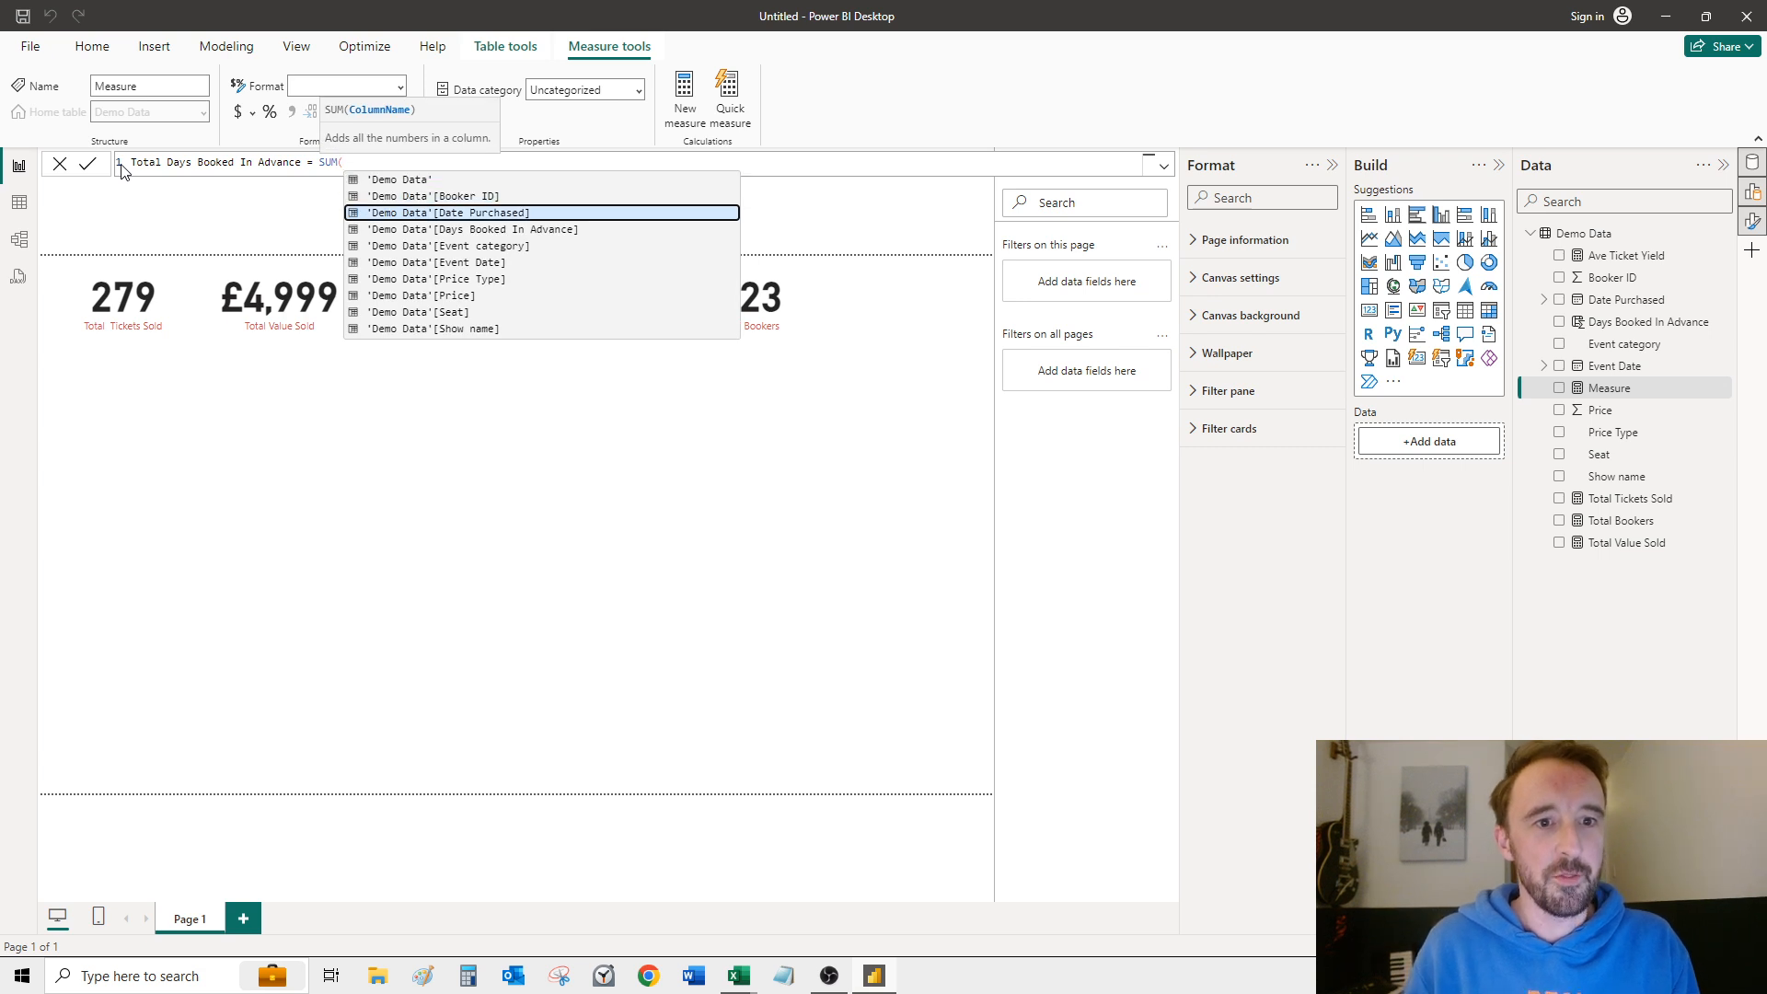
key(Down)
key(Tab)
text())
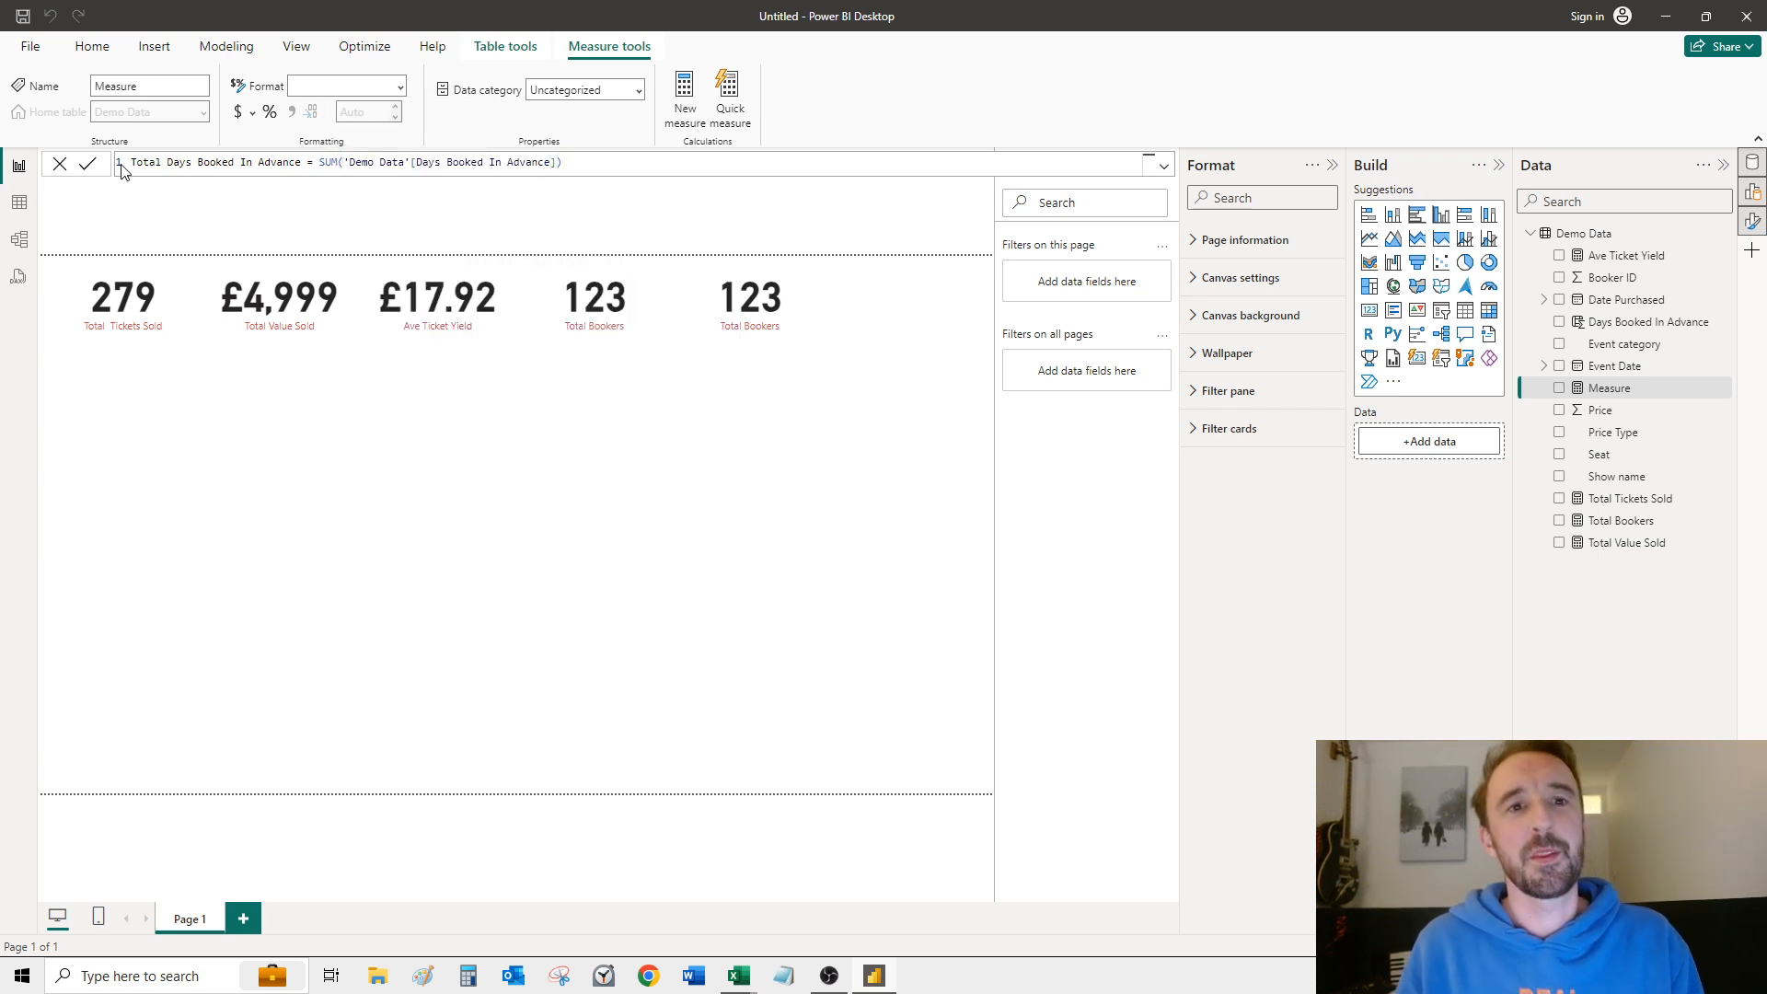
key(Return)
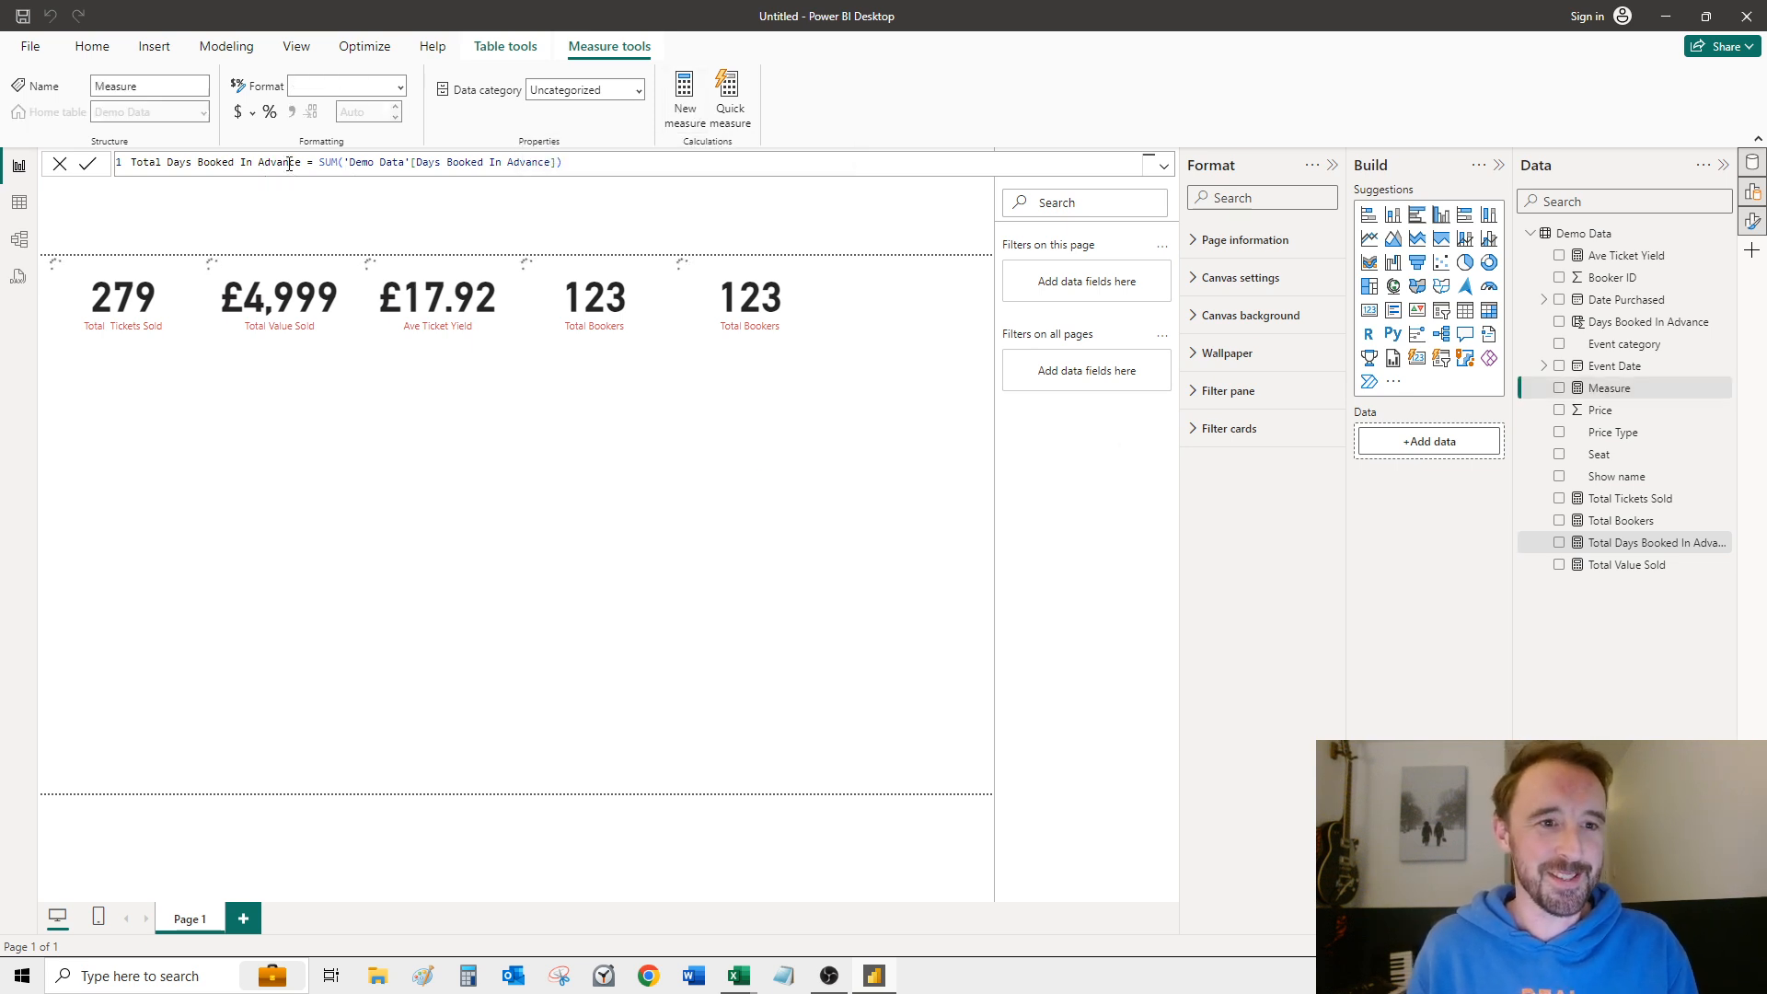
Step: Create another measure in the Demo Data table and name it Average Days Booked In Advance
click(248, 166)
double_click(169, 161)
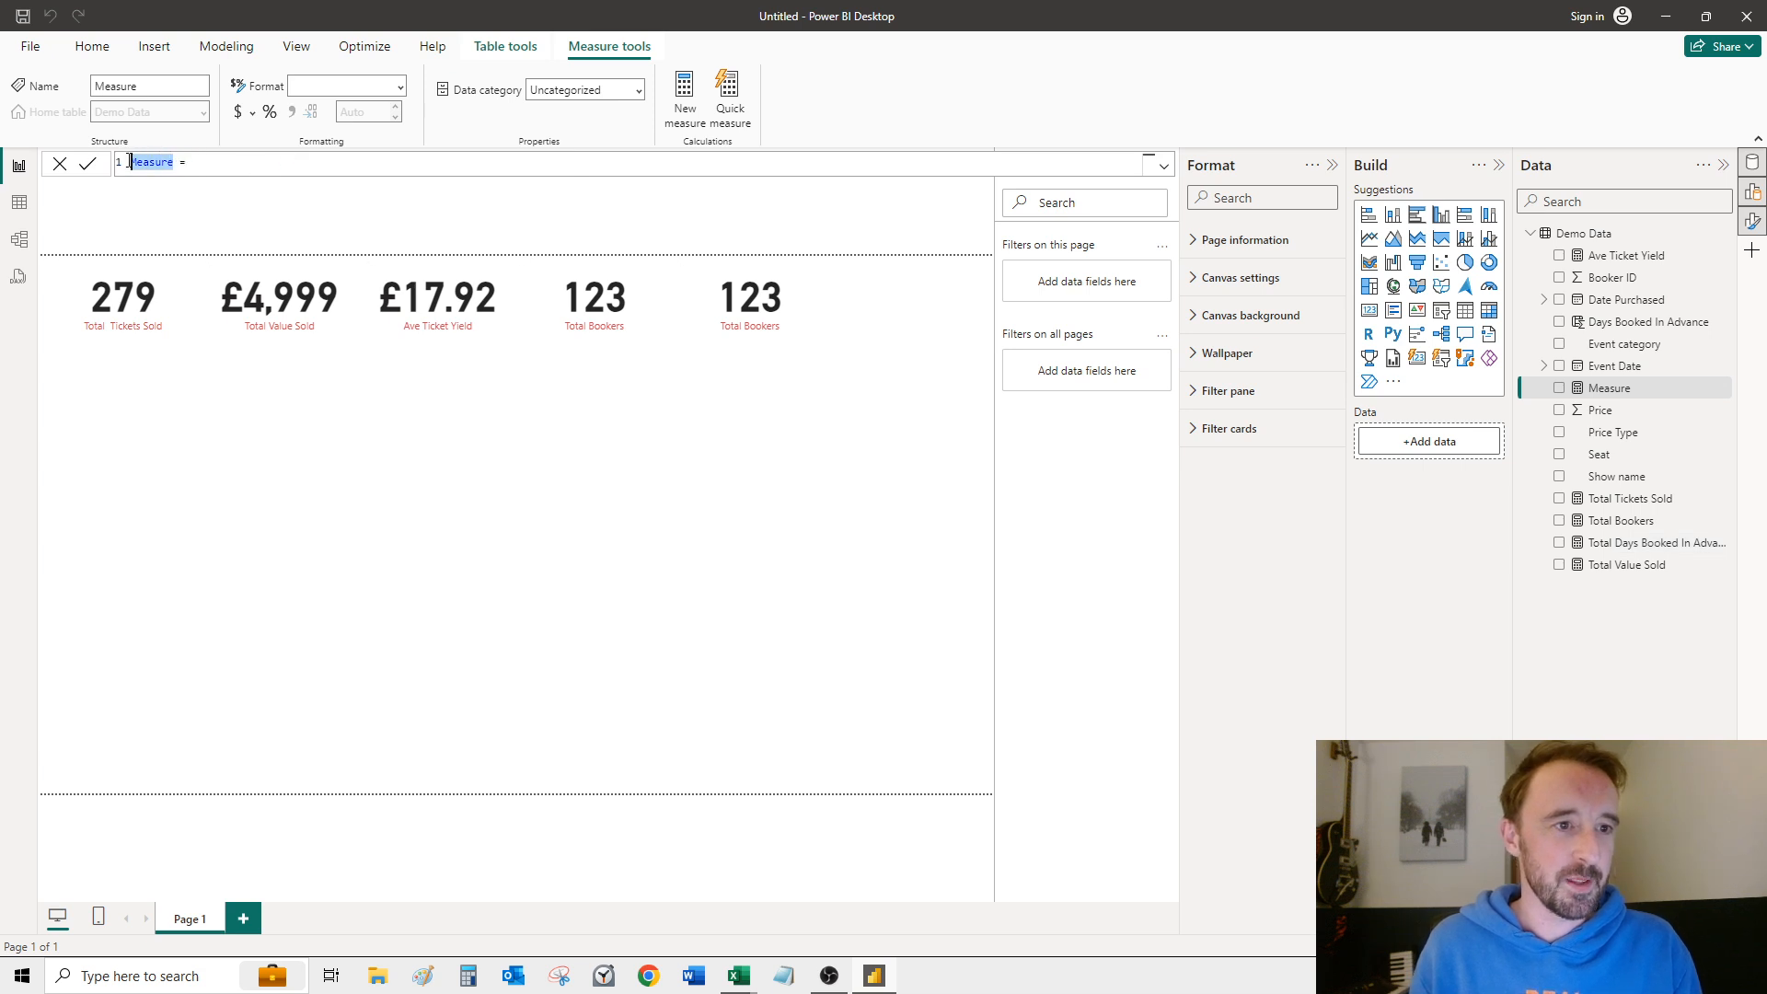
text(Averag)
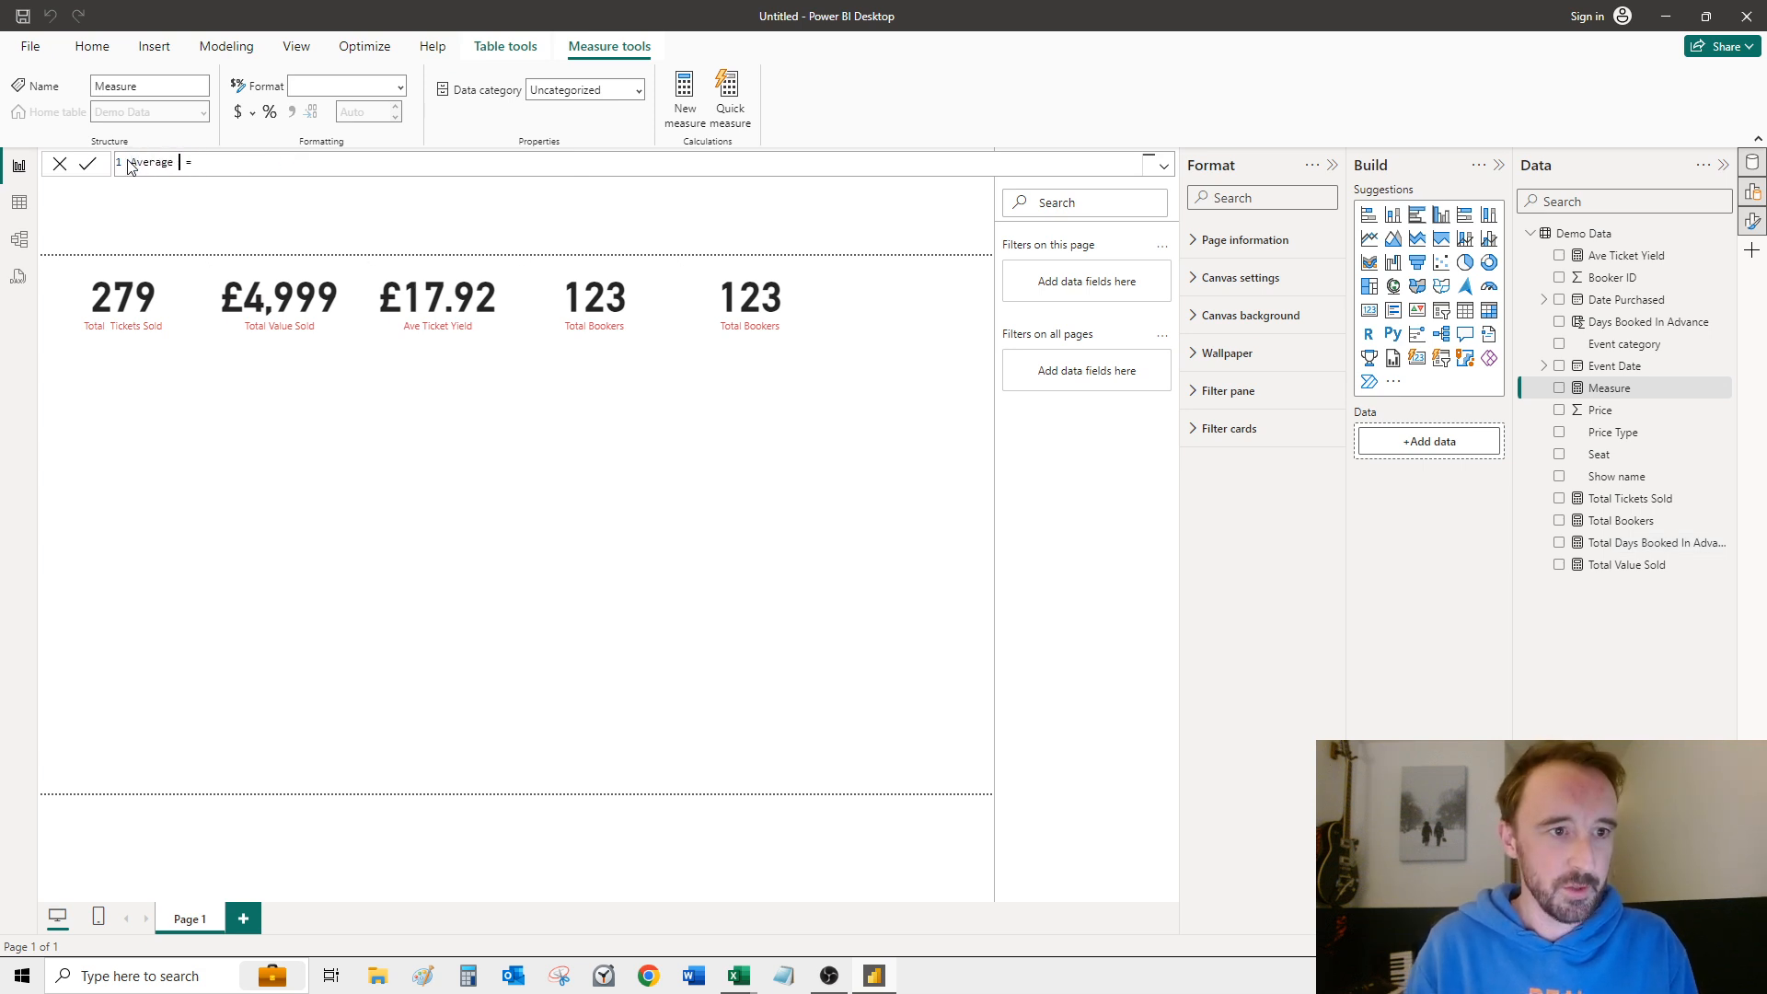
text(e Days Byooked In A)
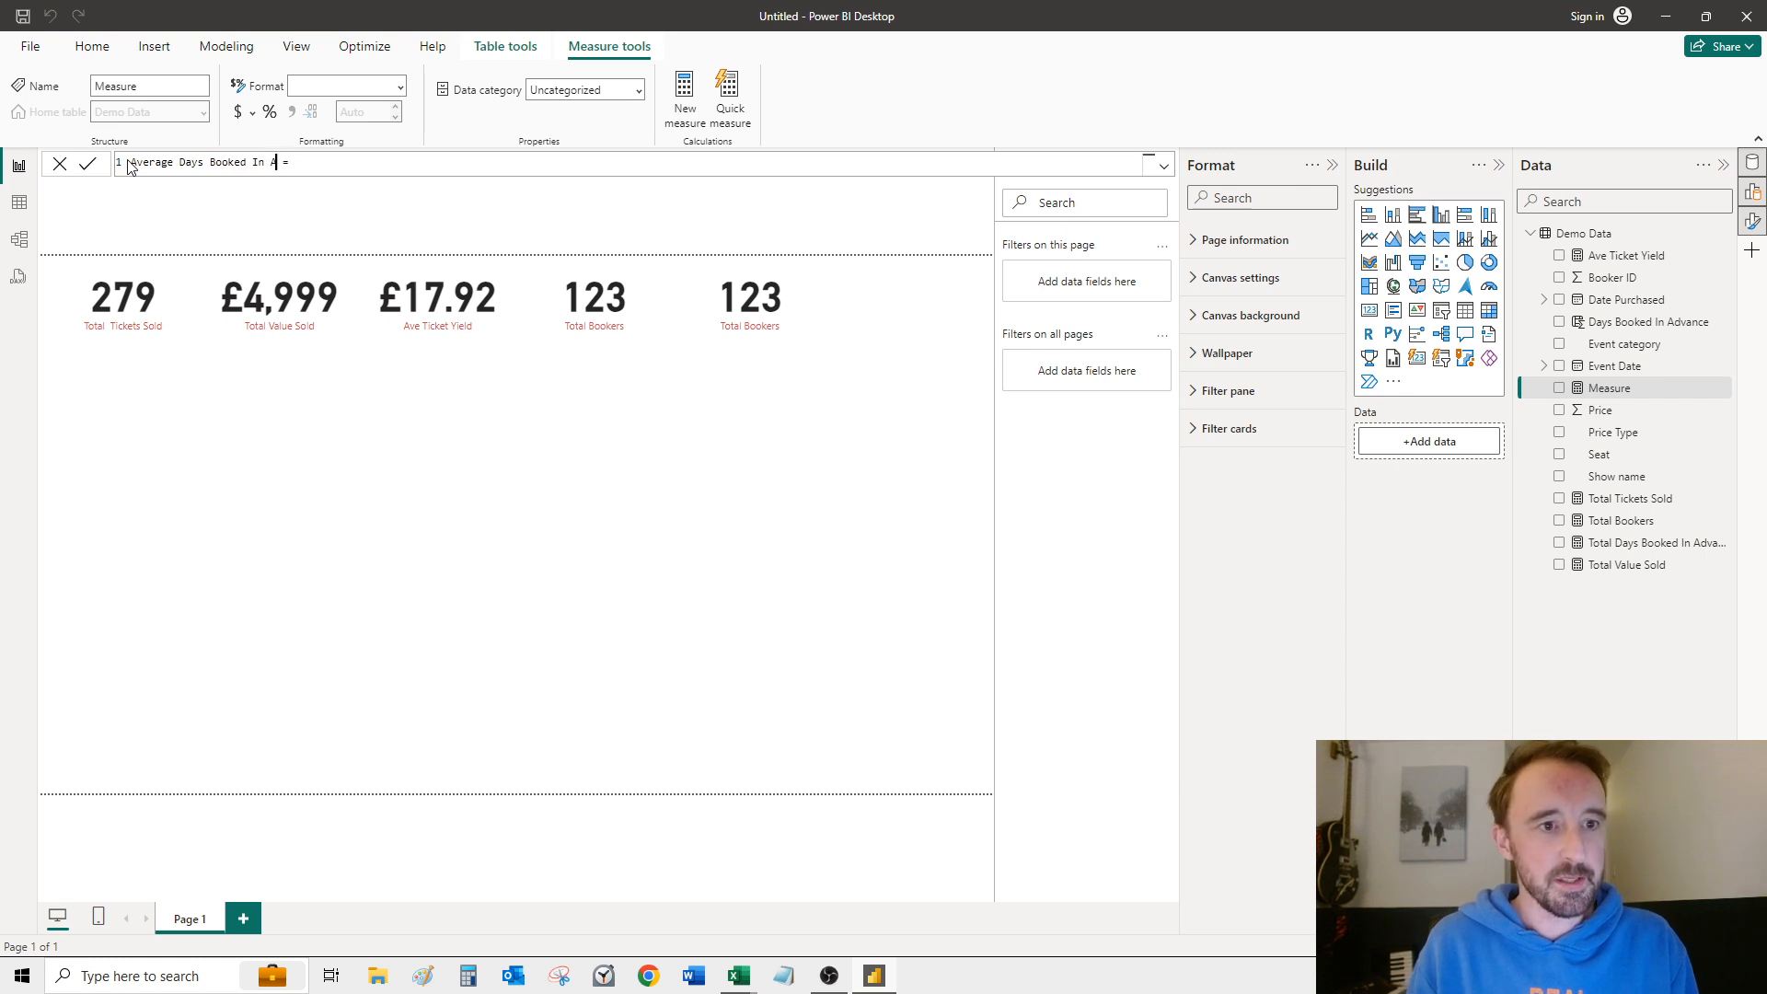
text(dvance)
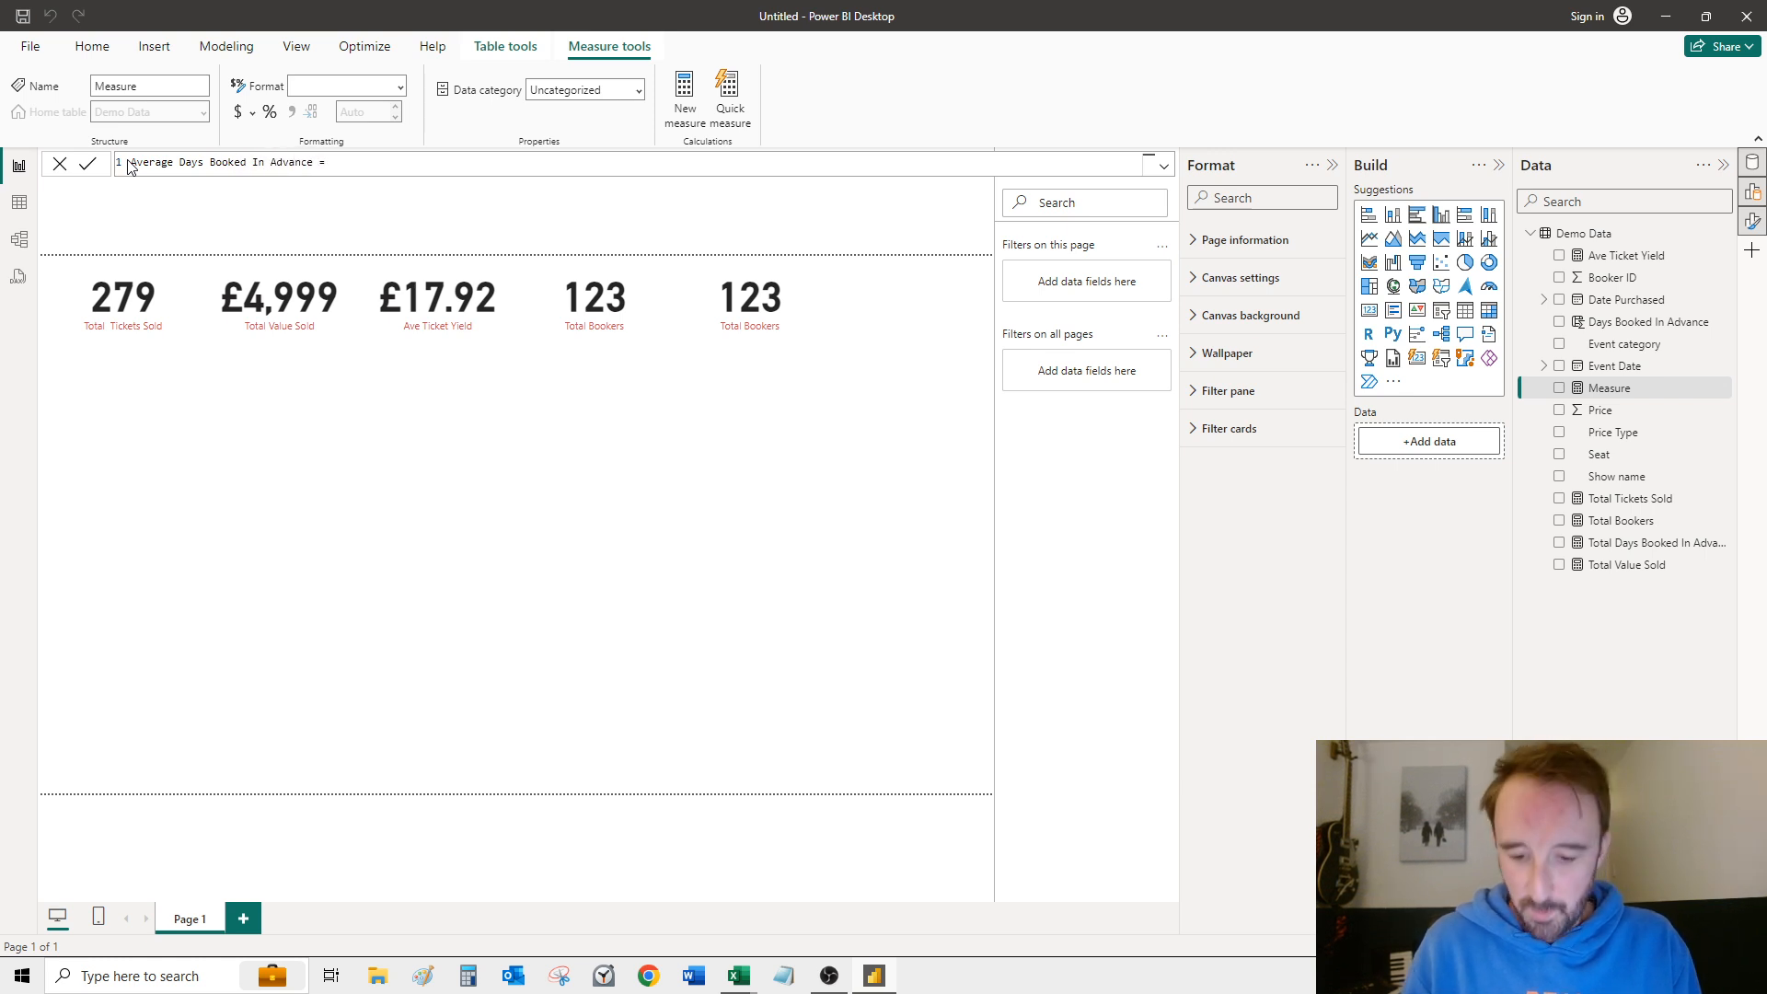
text(Tital)
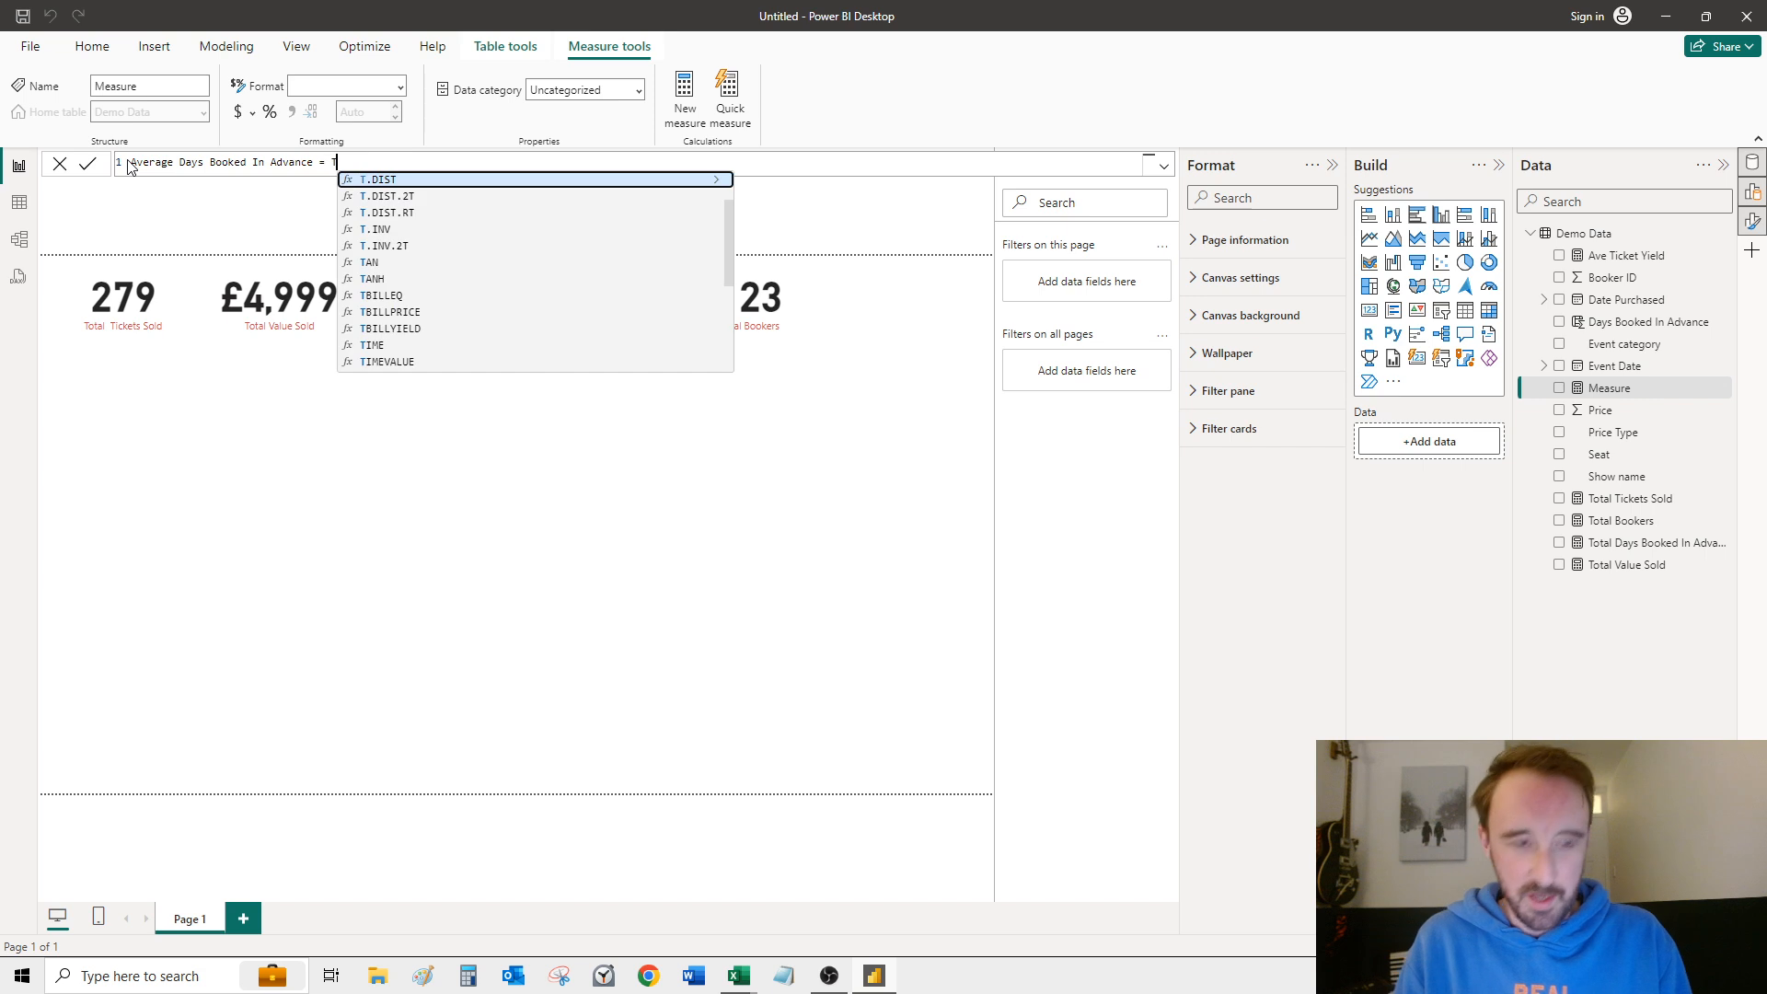
Step: Enter the [Total Days Booked In Advance] measure as the numerator of the average measure's formula
key(BackSpace)
key(BackSpace)
key(BackSpace)
key(BackSpace)
key(BackSpace)
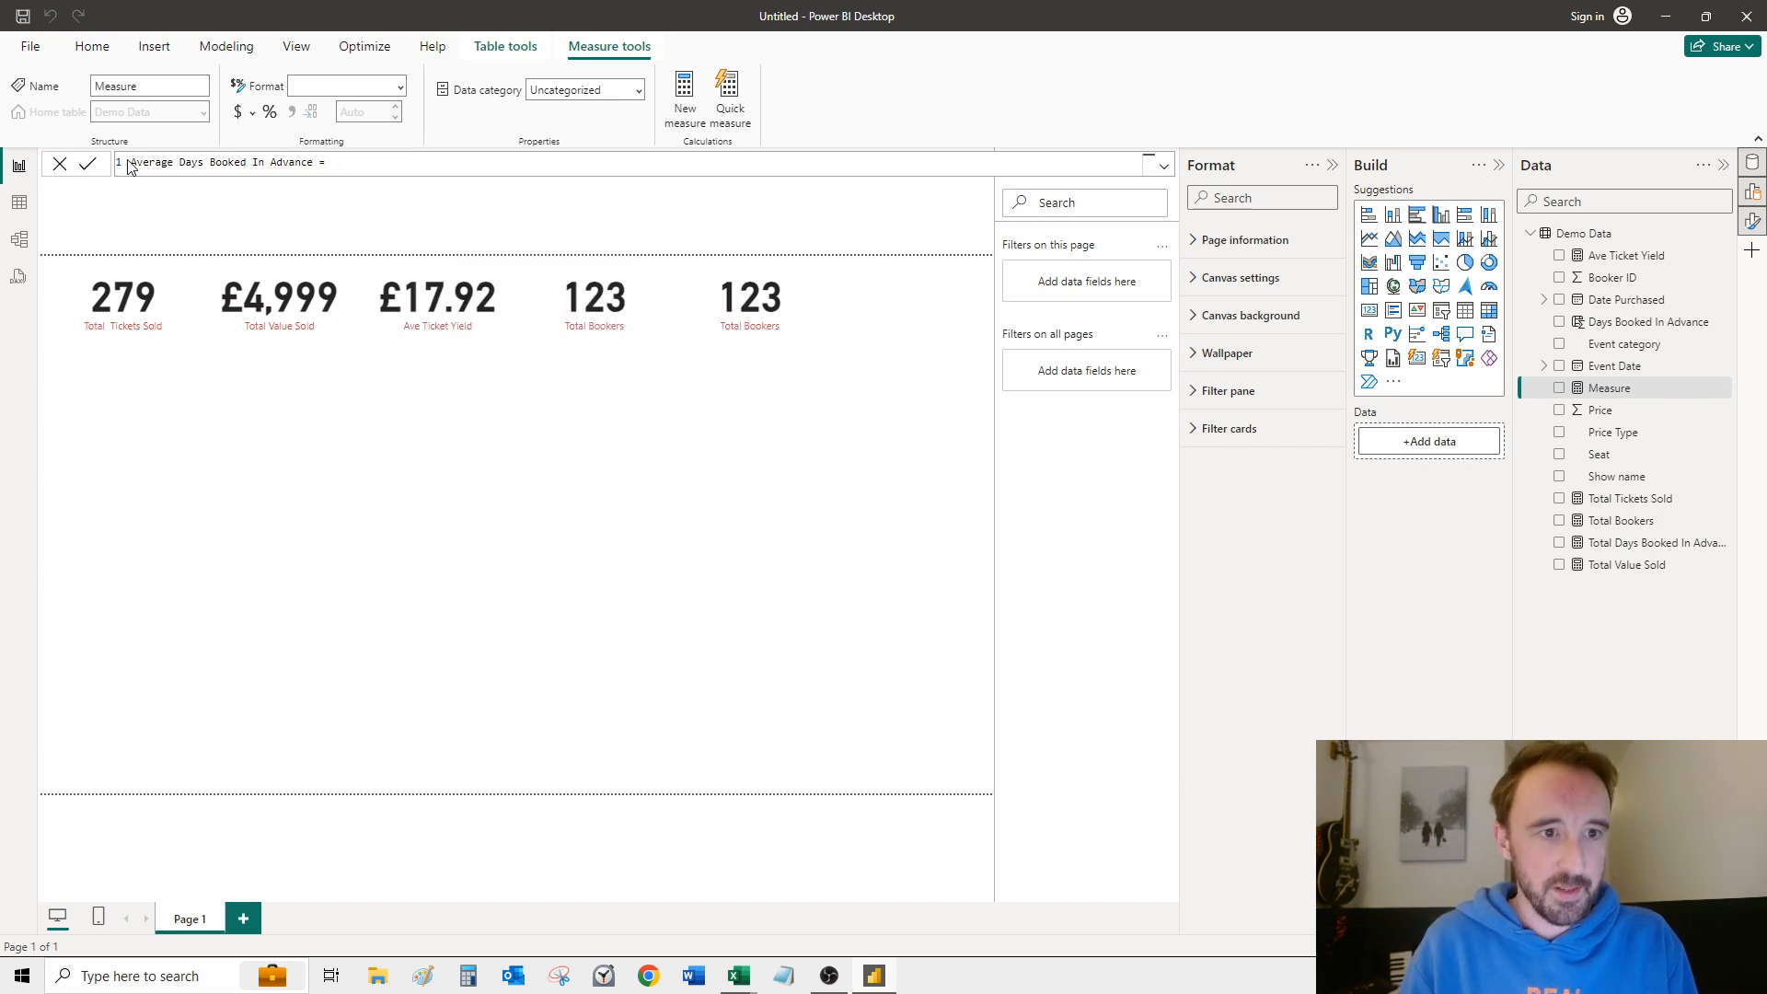
text(tot)
key(Down)
key(Down)
key(Down)
key(Up)
key(Tab)
Step: Divide the formula's numerator by the [Total Tickets Sold] measure and commit the average measure
text(/)
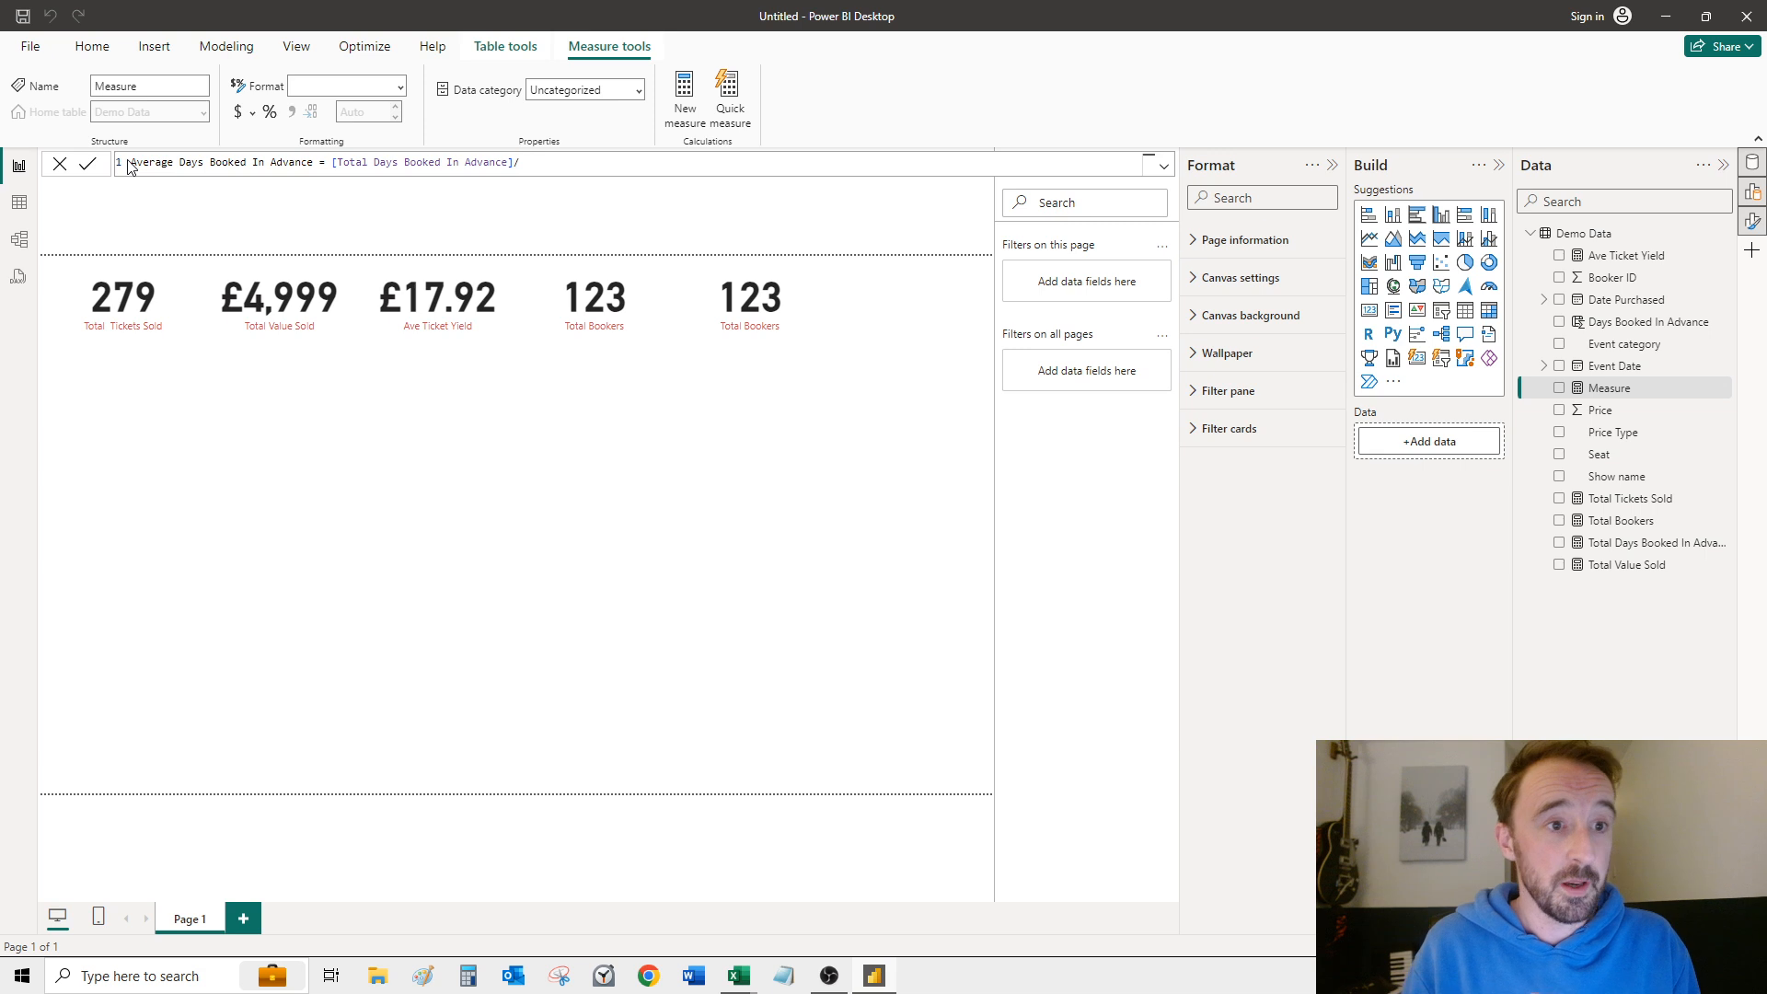
text(tita)
key(BackSpace)
key(BackSpace)
key(BackSpace)
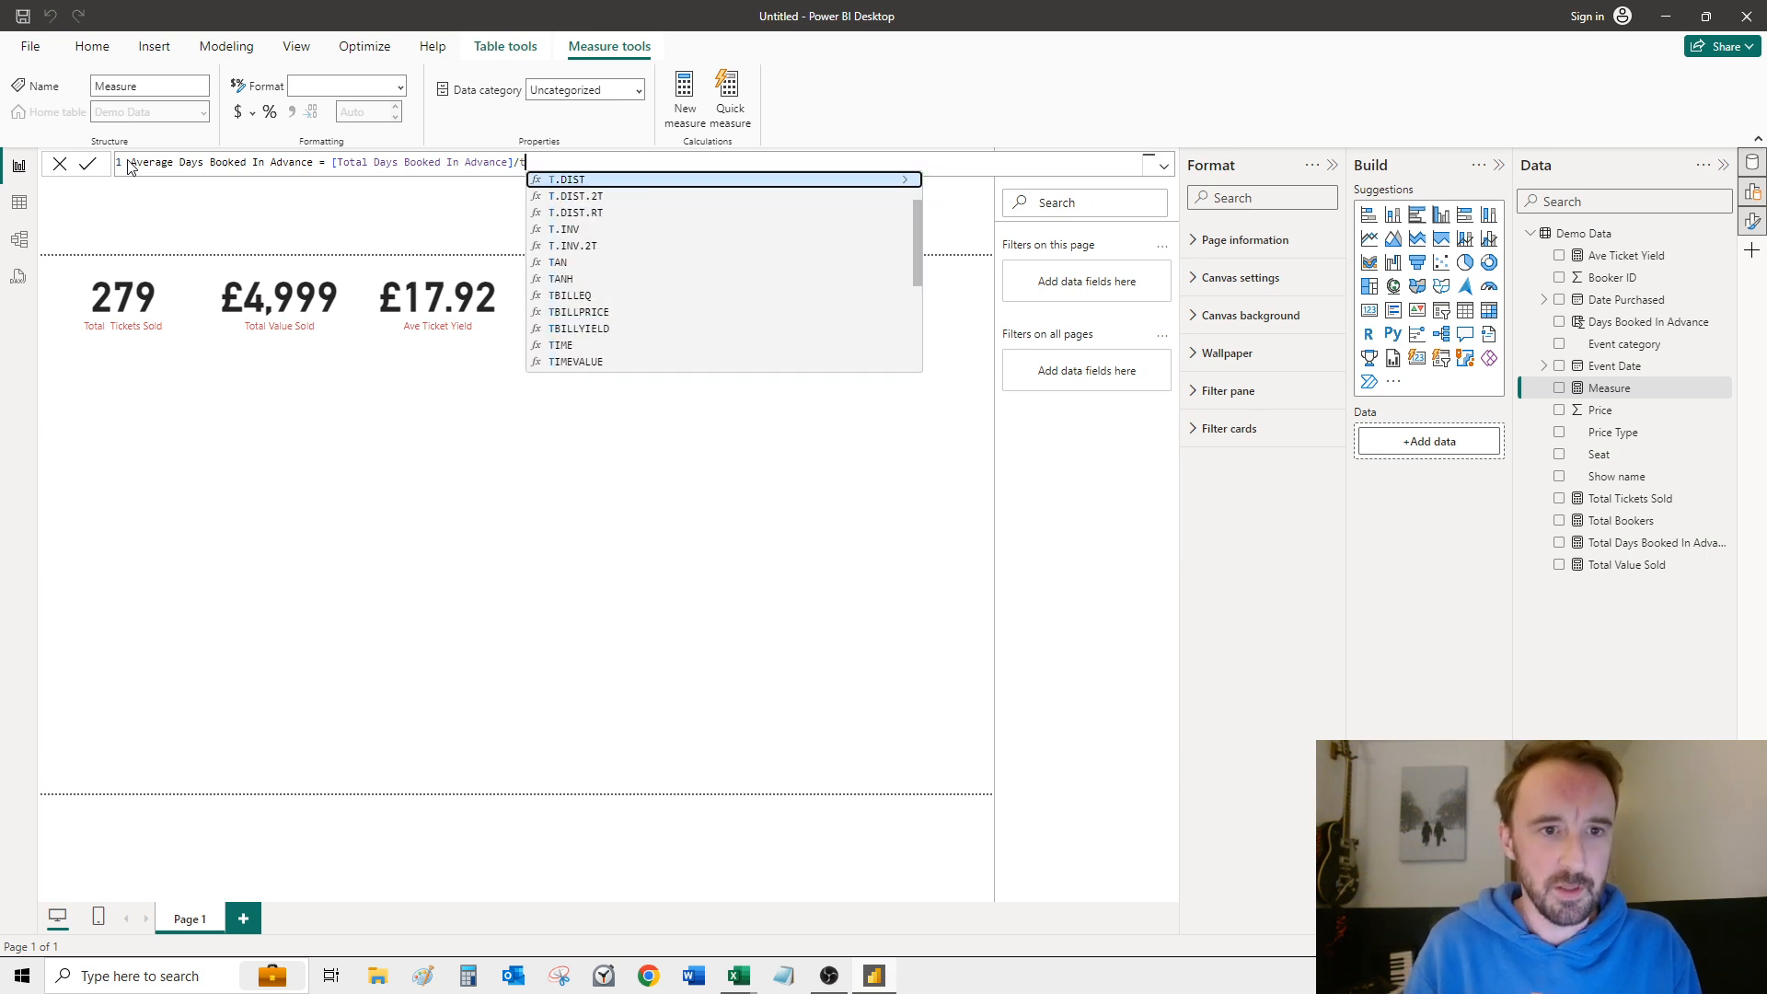
text(ota)
key(Tab)
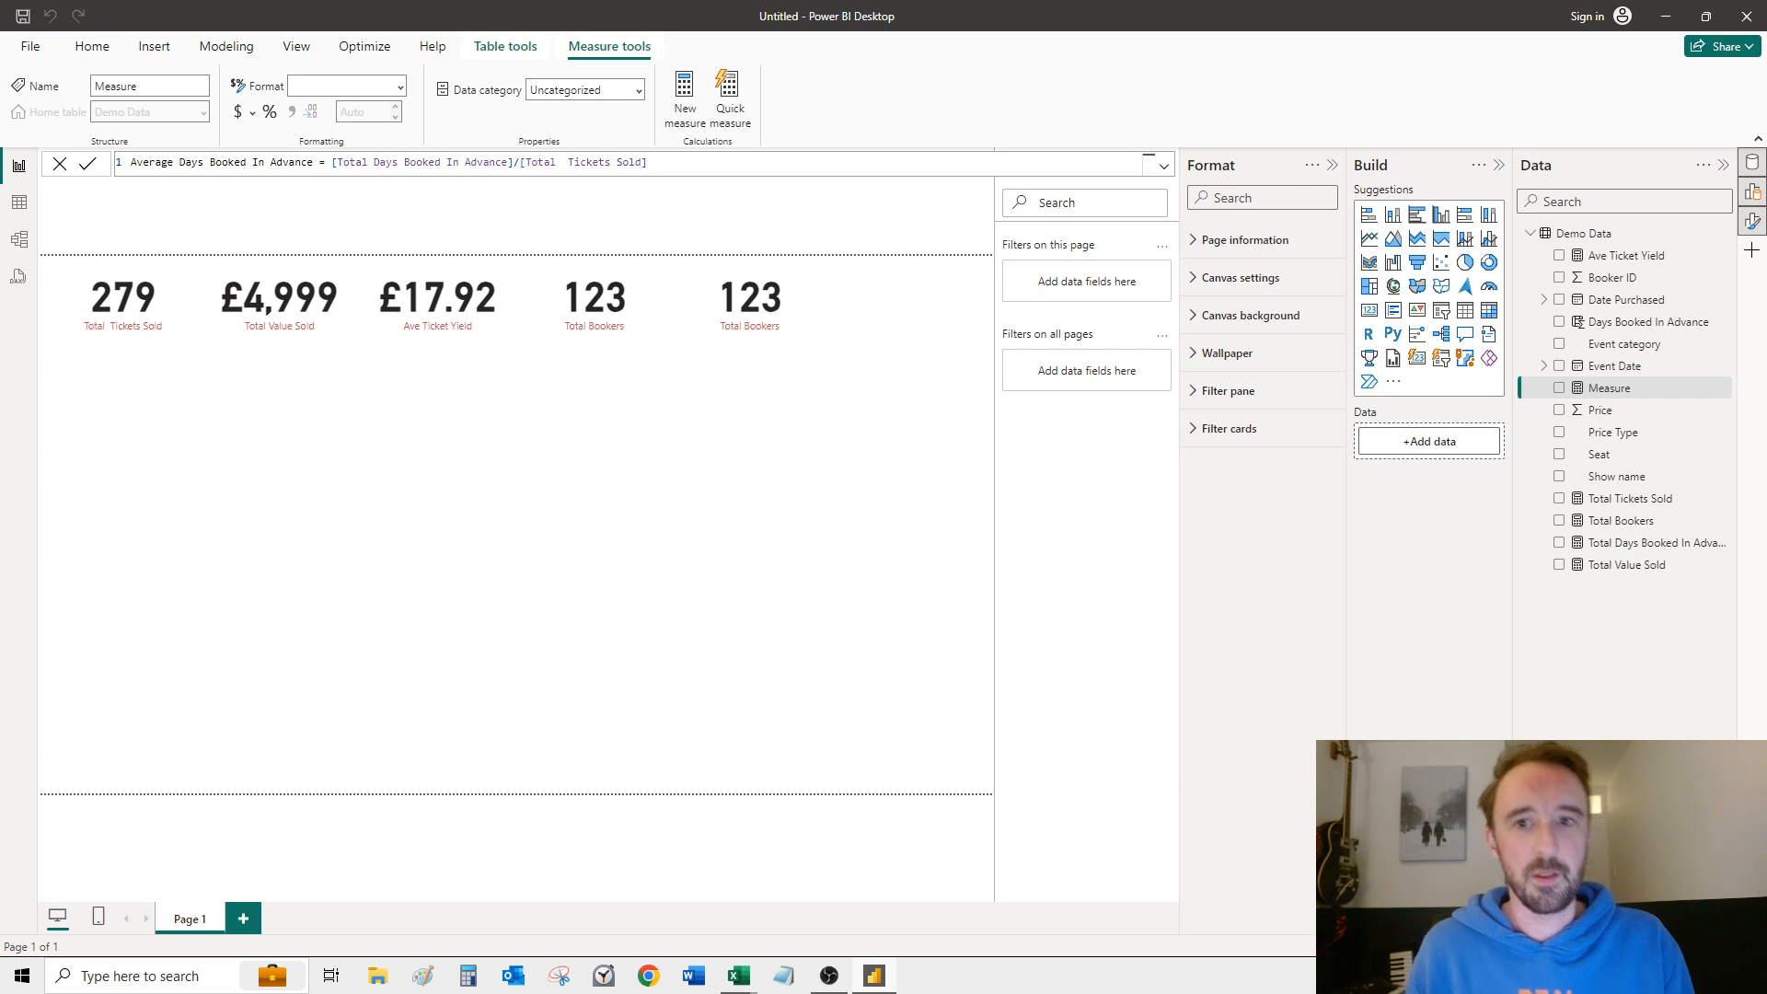
click(848, 328)
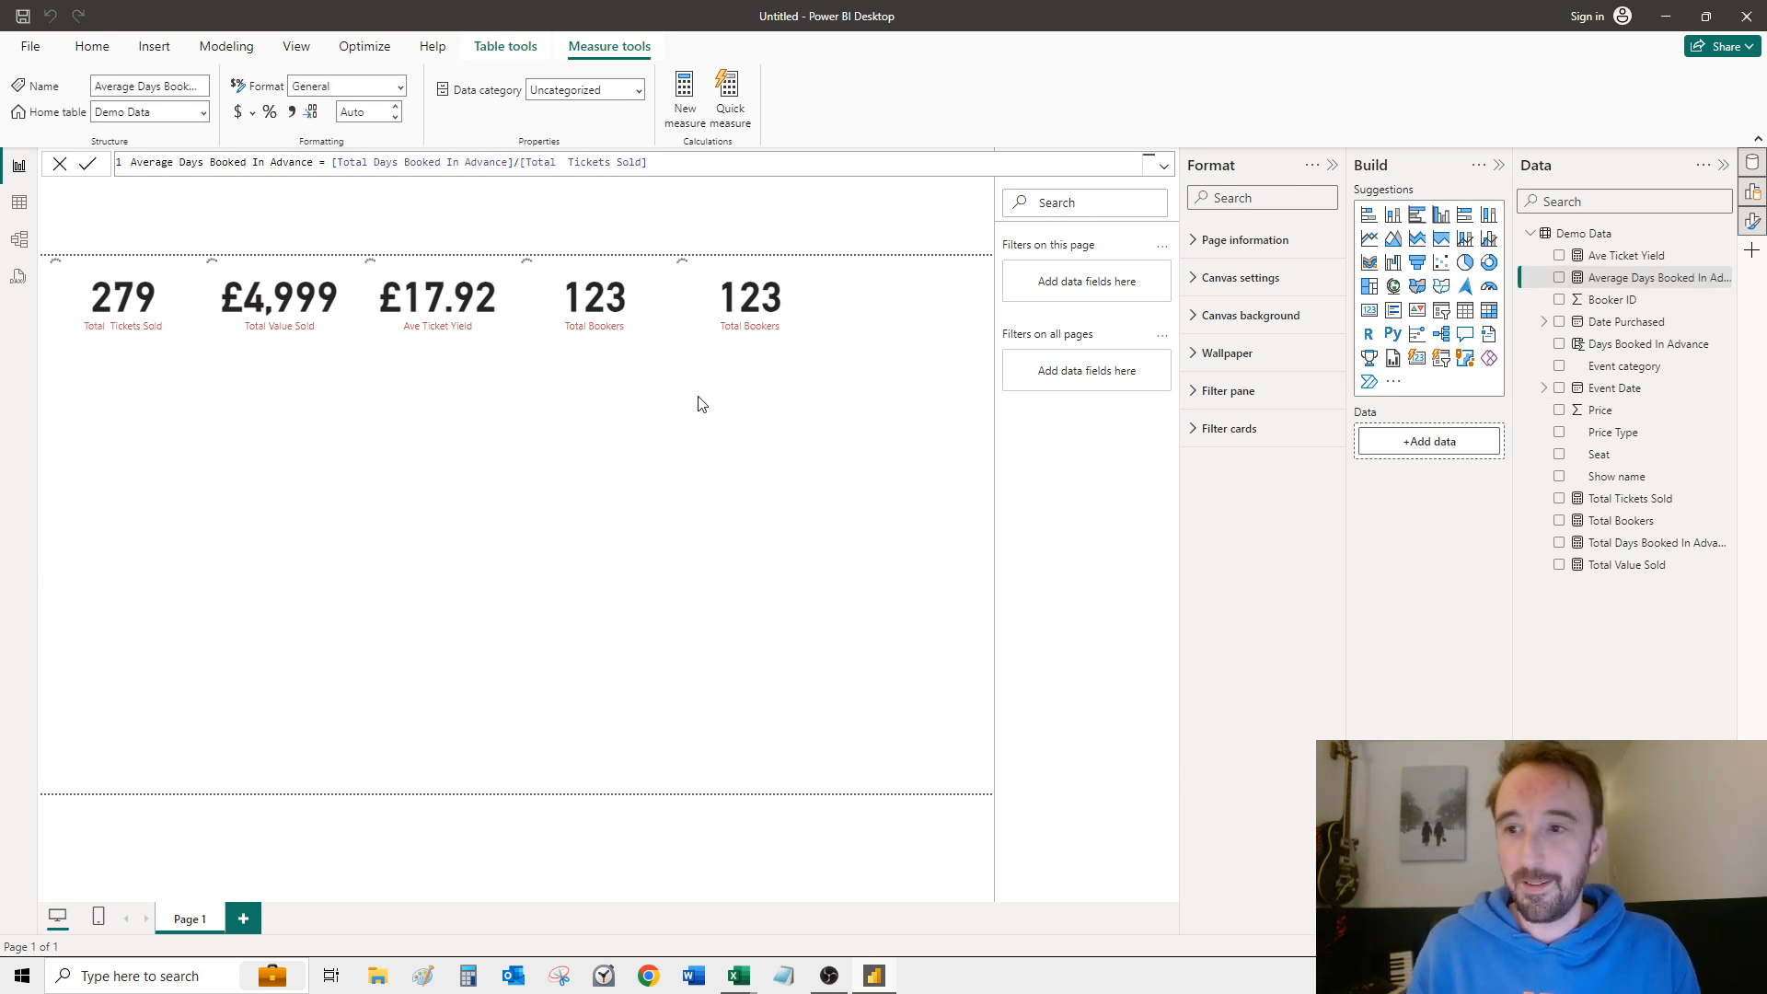
click(765, 315)
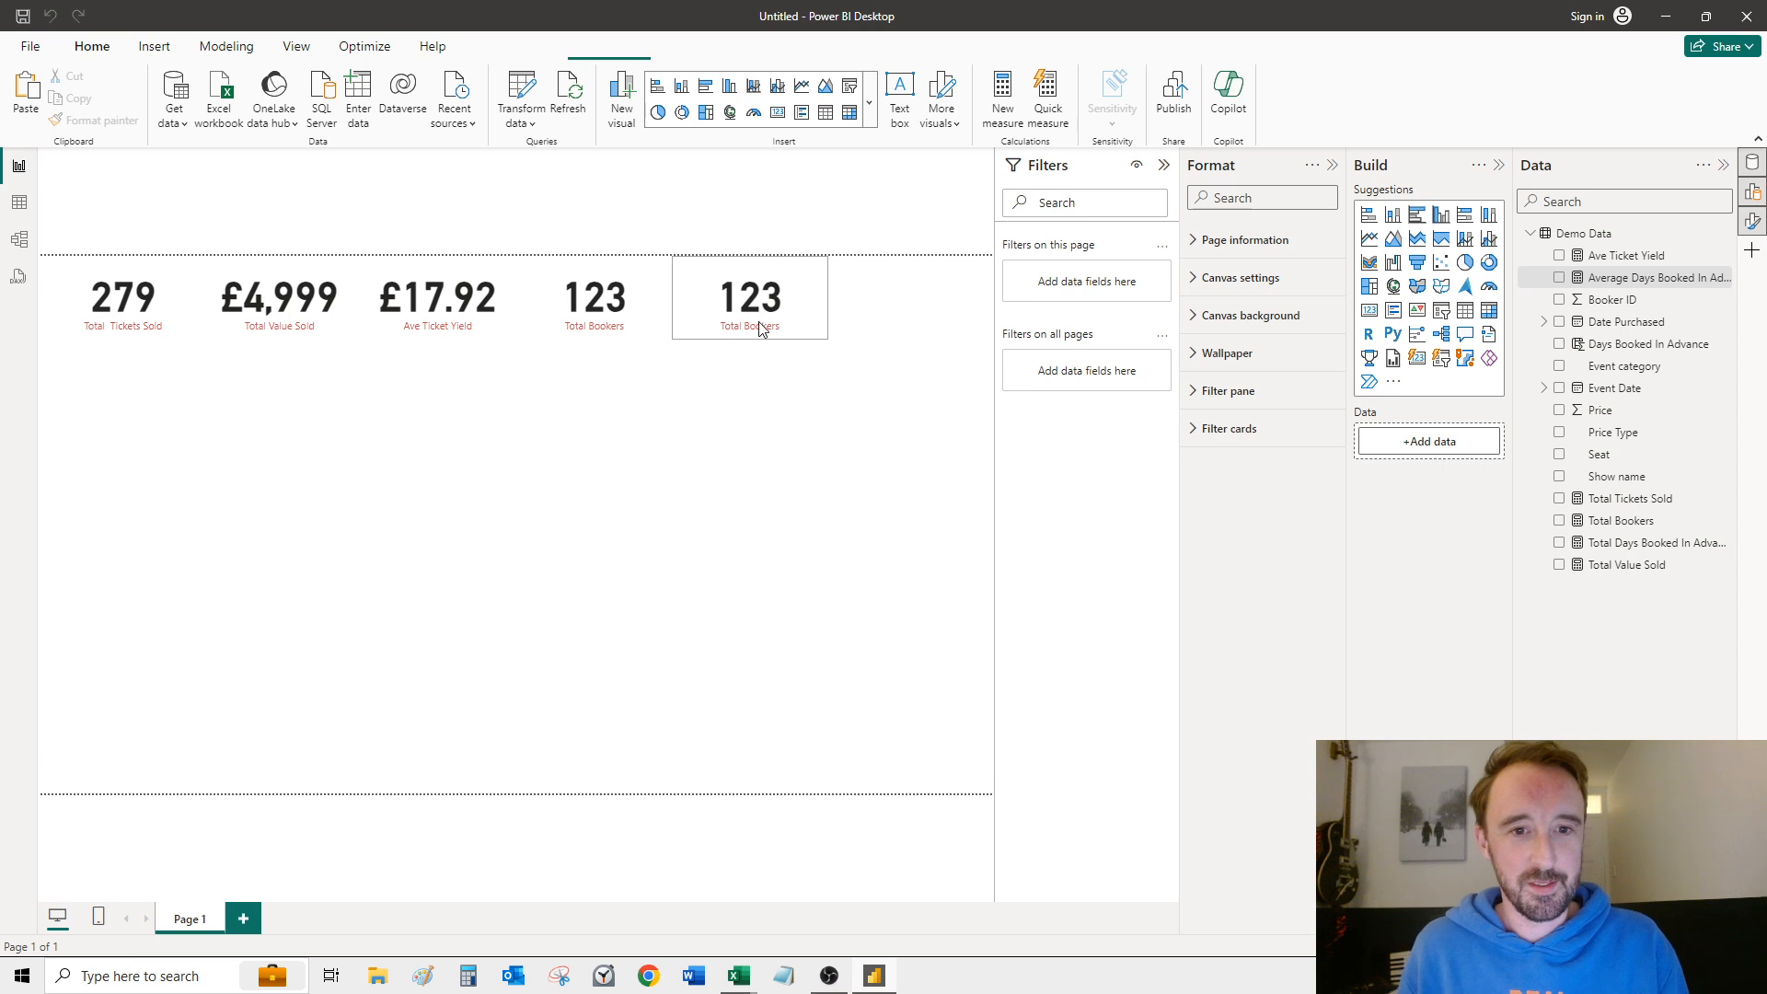
click(759, 329)
key(ctrl+c)
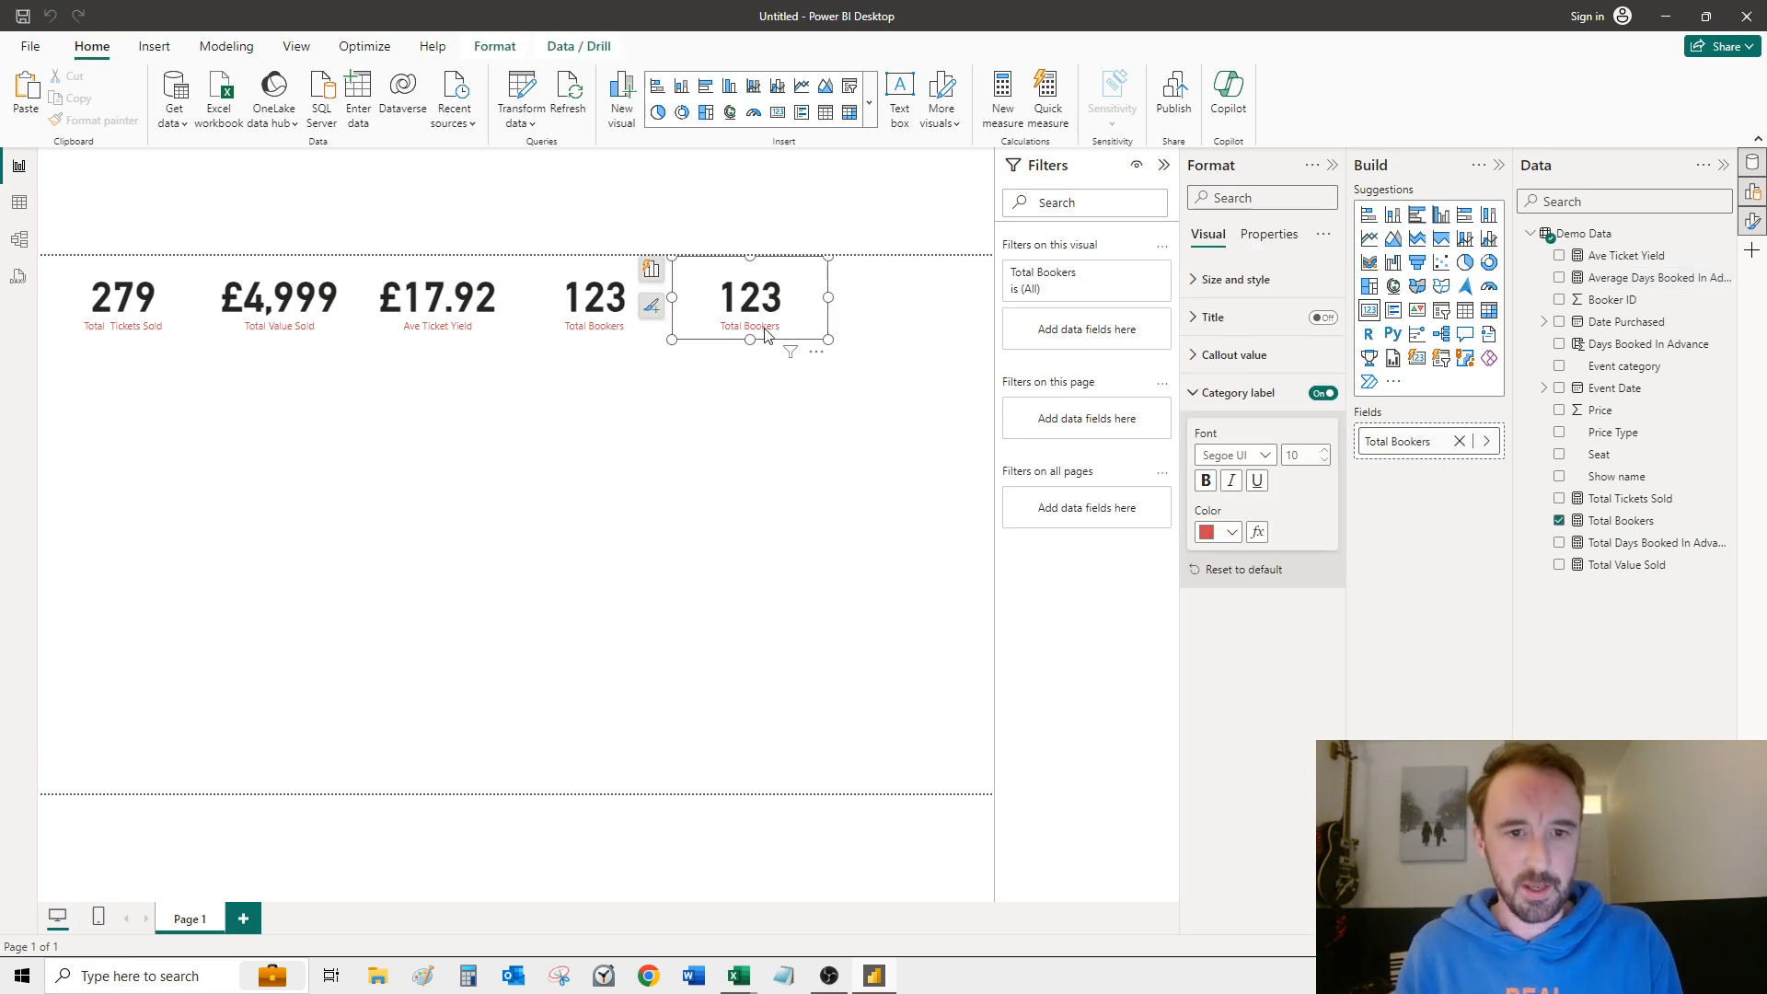
key(ctrl+v)
drag(800, 278, 793, 392)
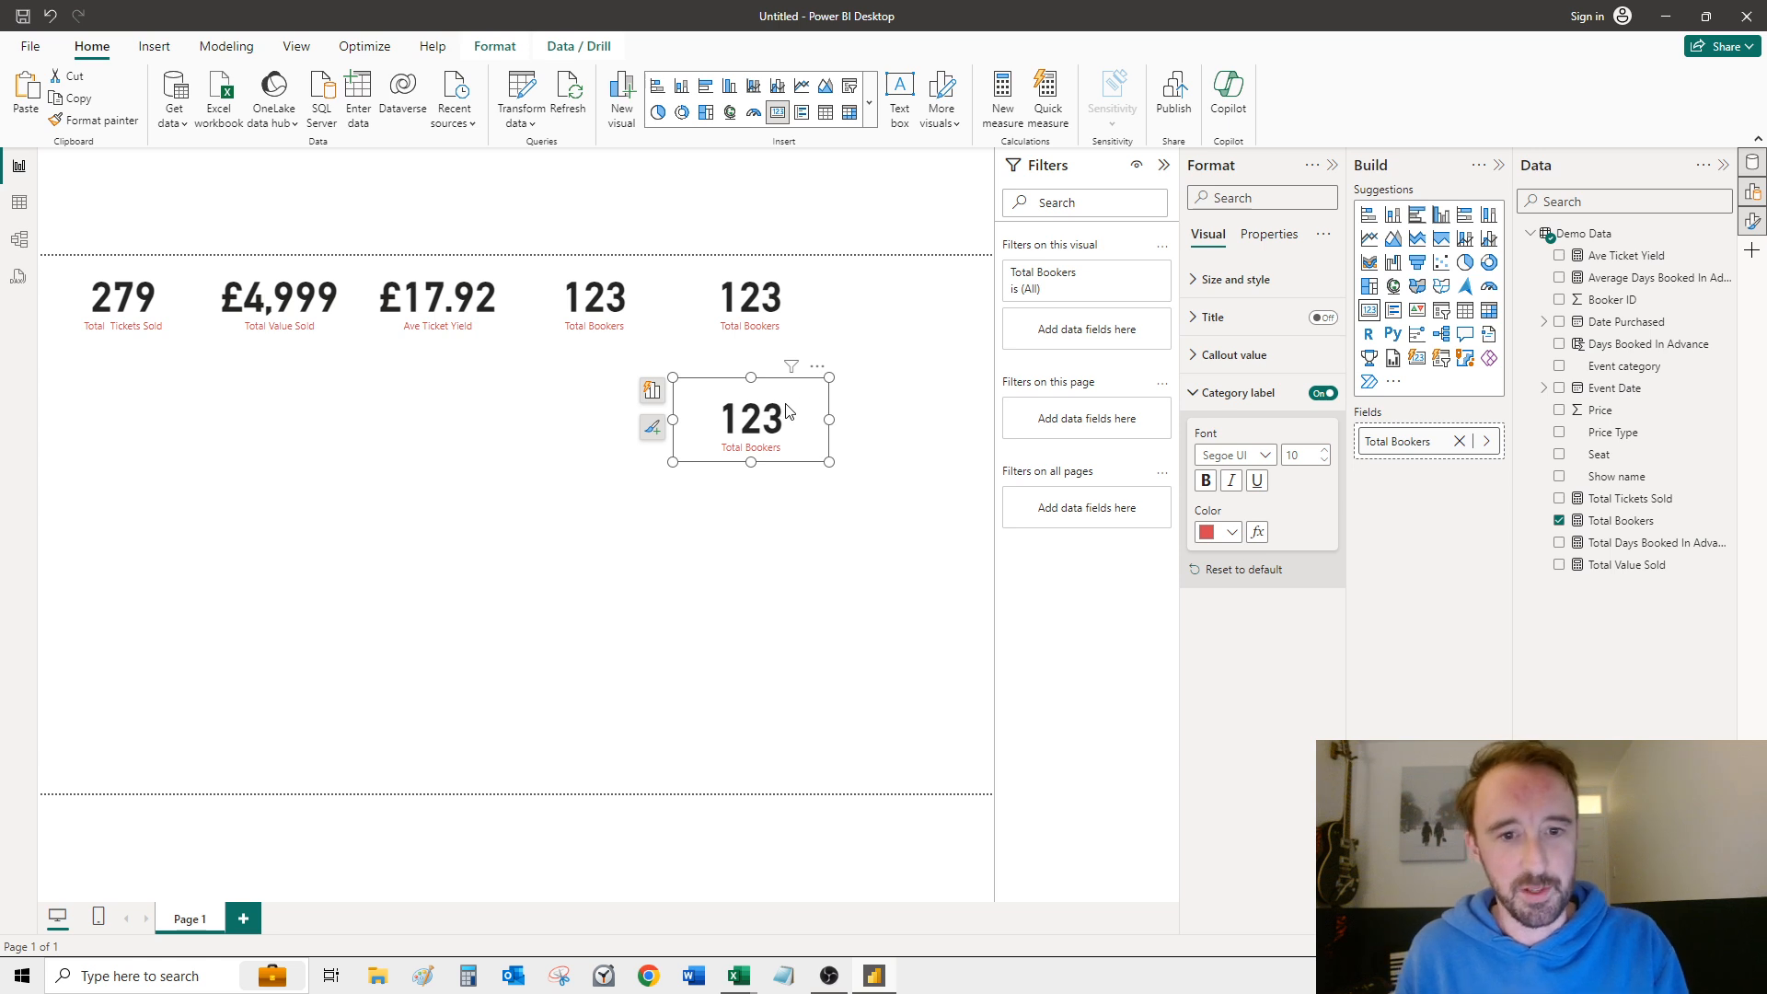
key(Delete)
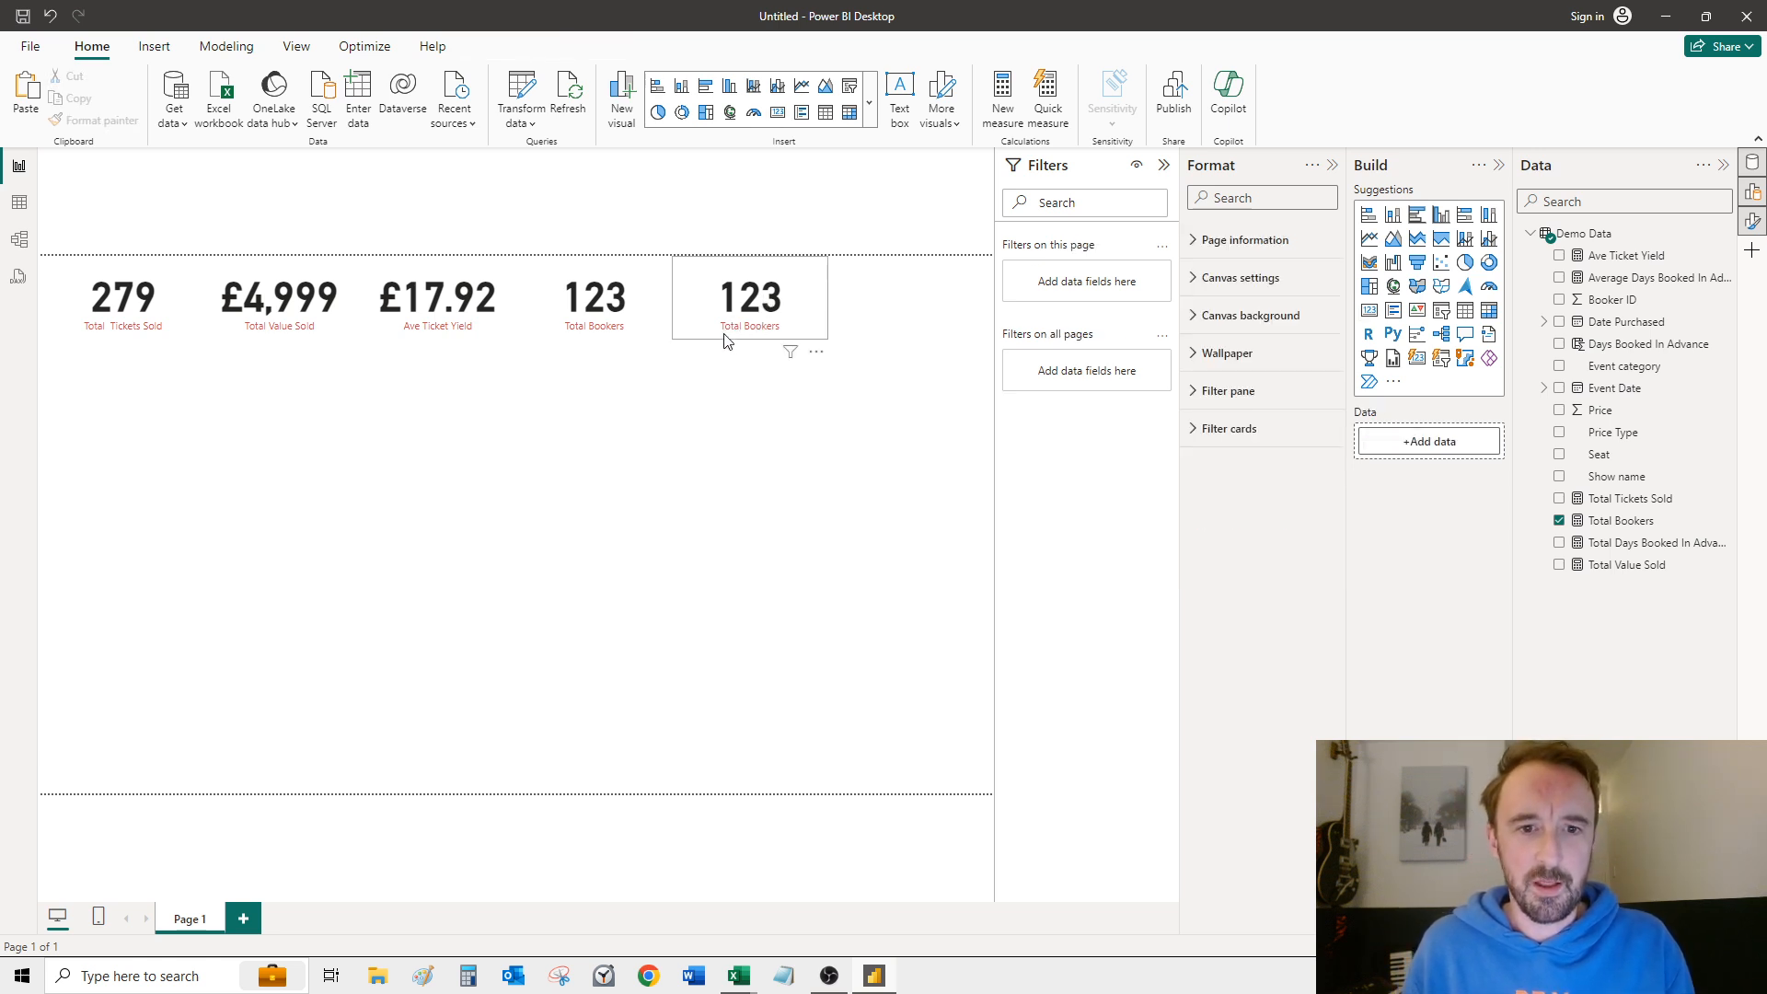
Step: Replace the Total Bookers field in the duplicate card with the Average Days Booked In Advance measure
click(728, 337)
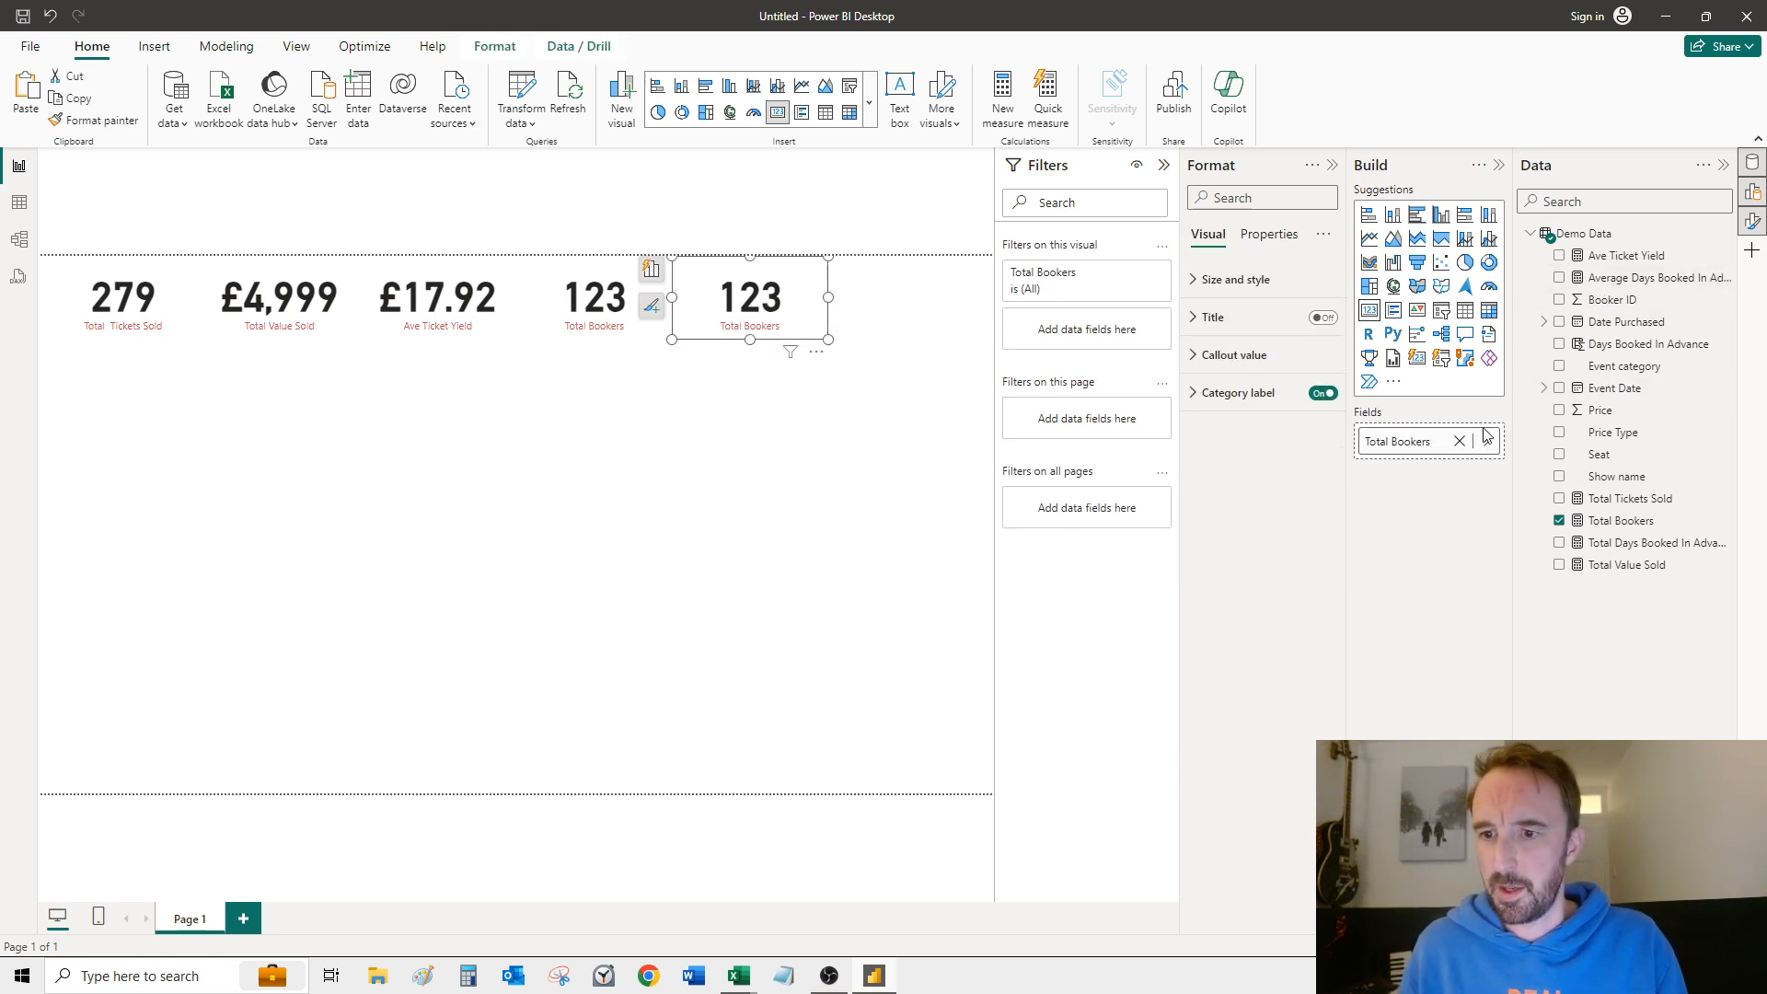
click(1458, 441)
click(1559, 276)
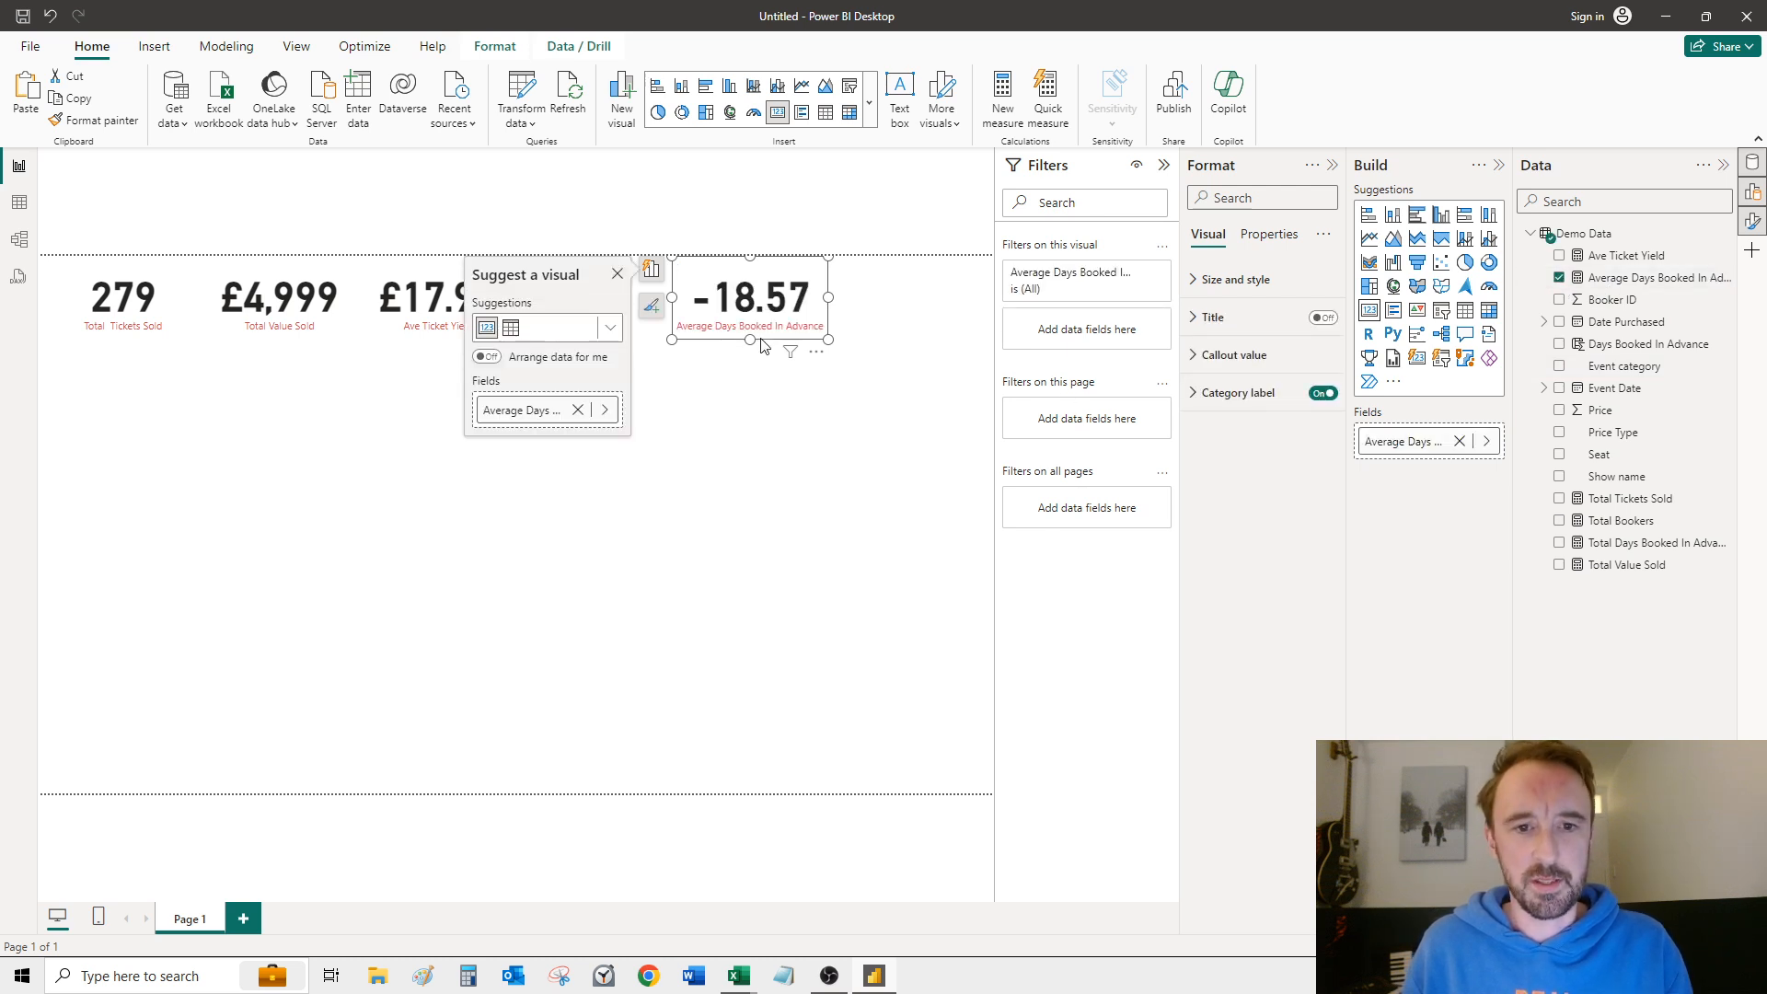
click(745, 537)
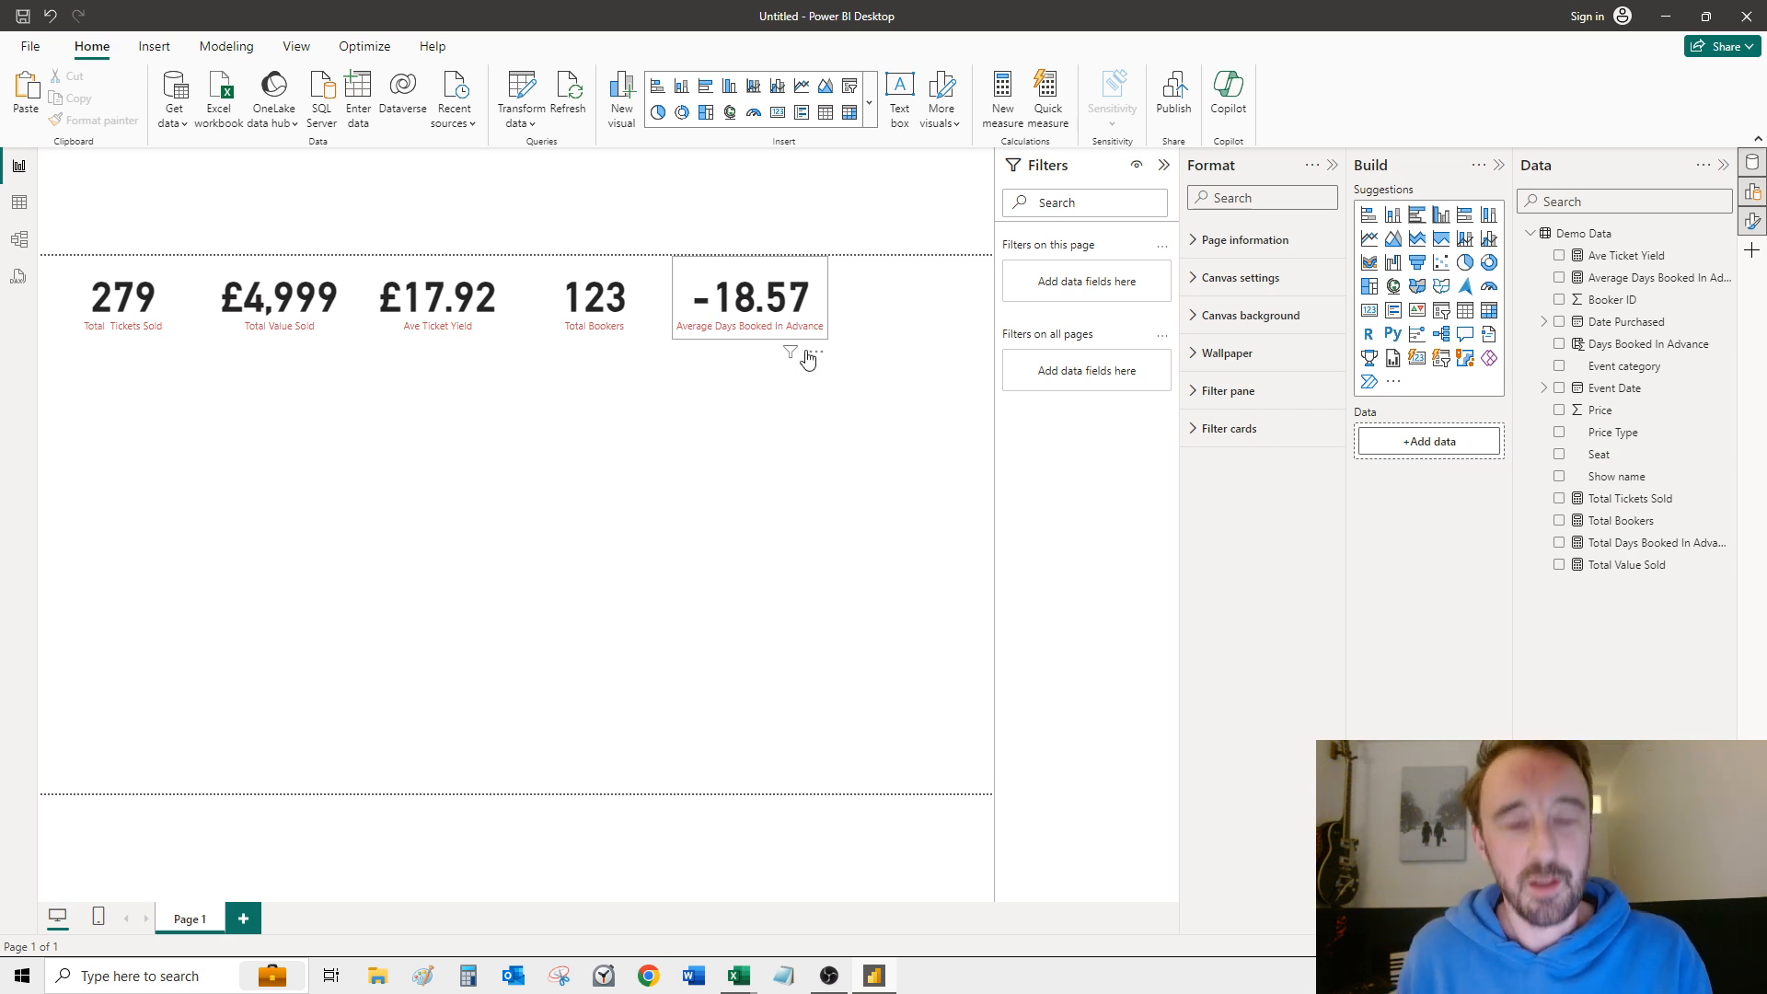
Step: In the Days Booked In Advance column's DATEDIFF formula, move 'Demo Data'[Event Date] after 'Demo Data'[Date Purchased], followed by a comma
click(708, 296)
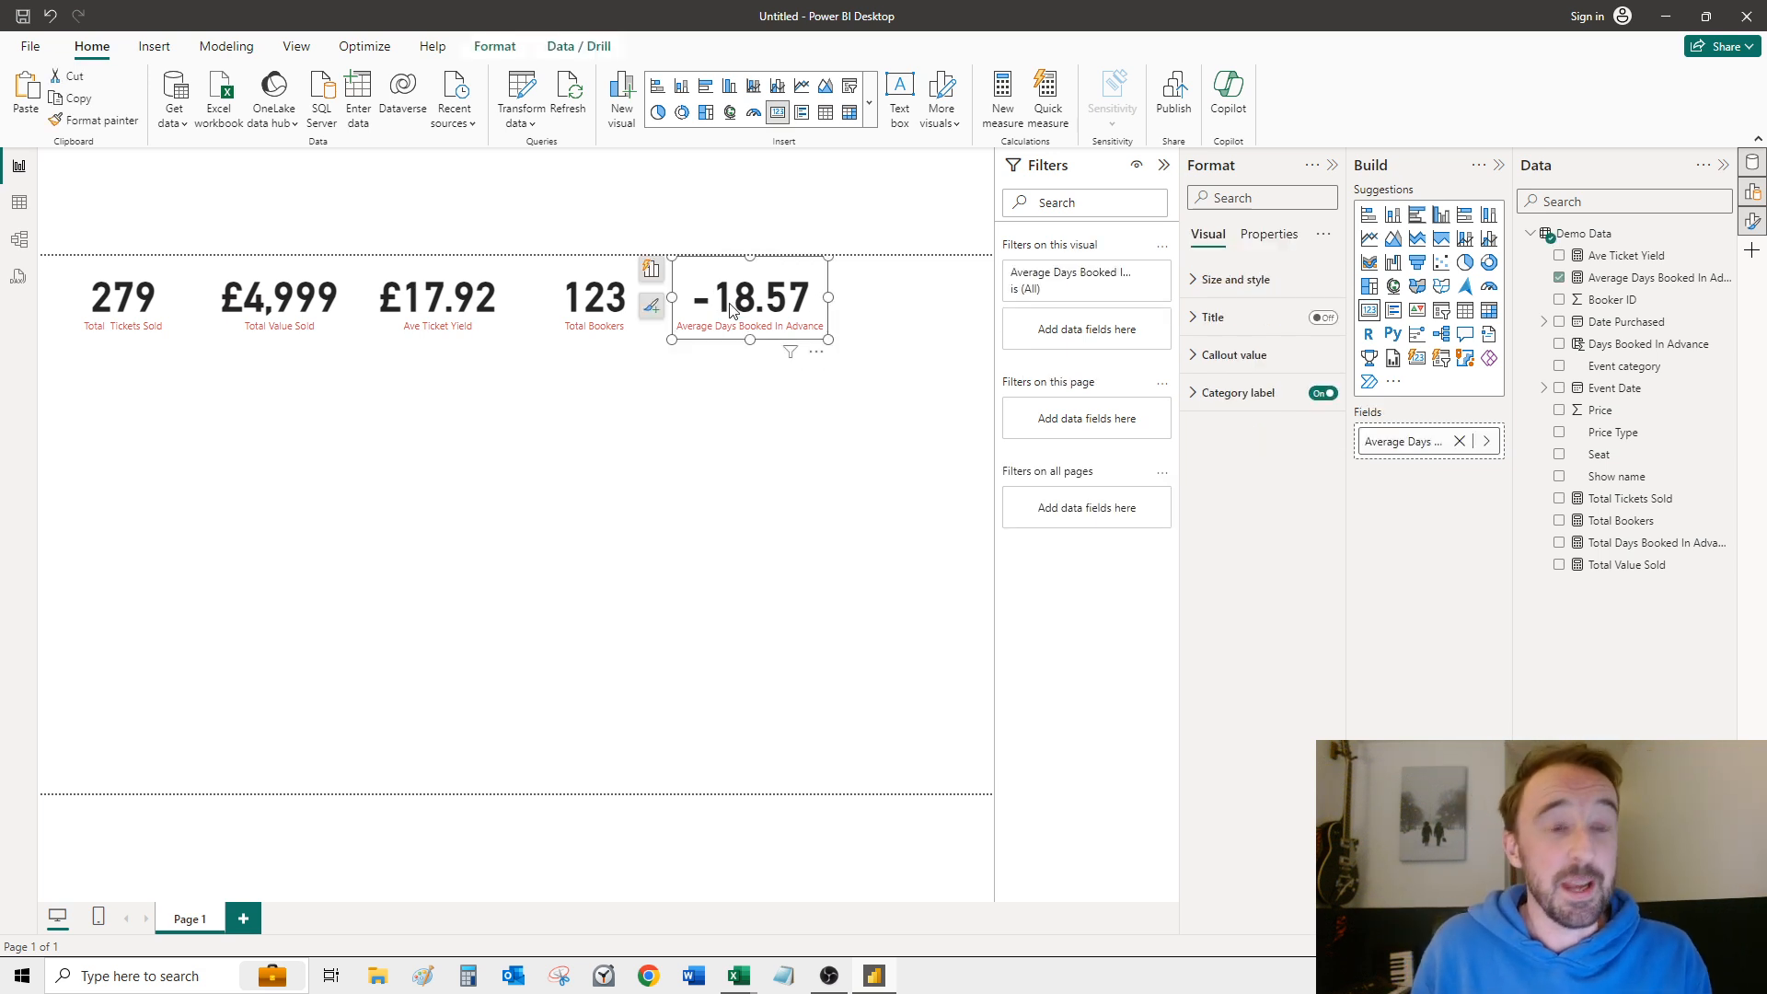
click(1626, 545)
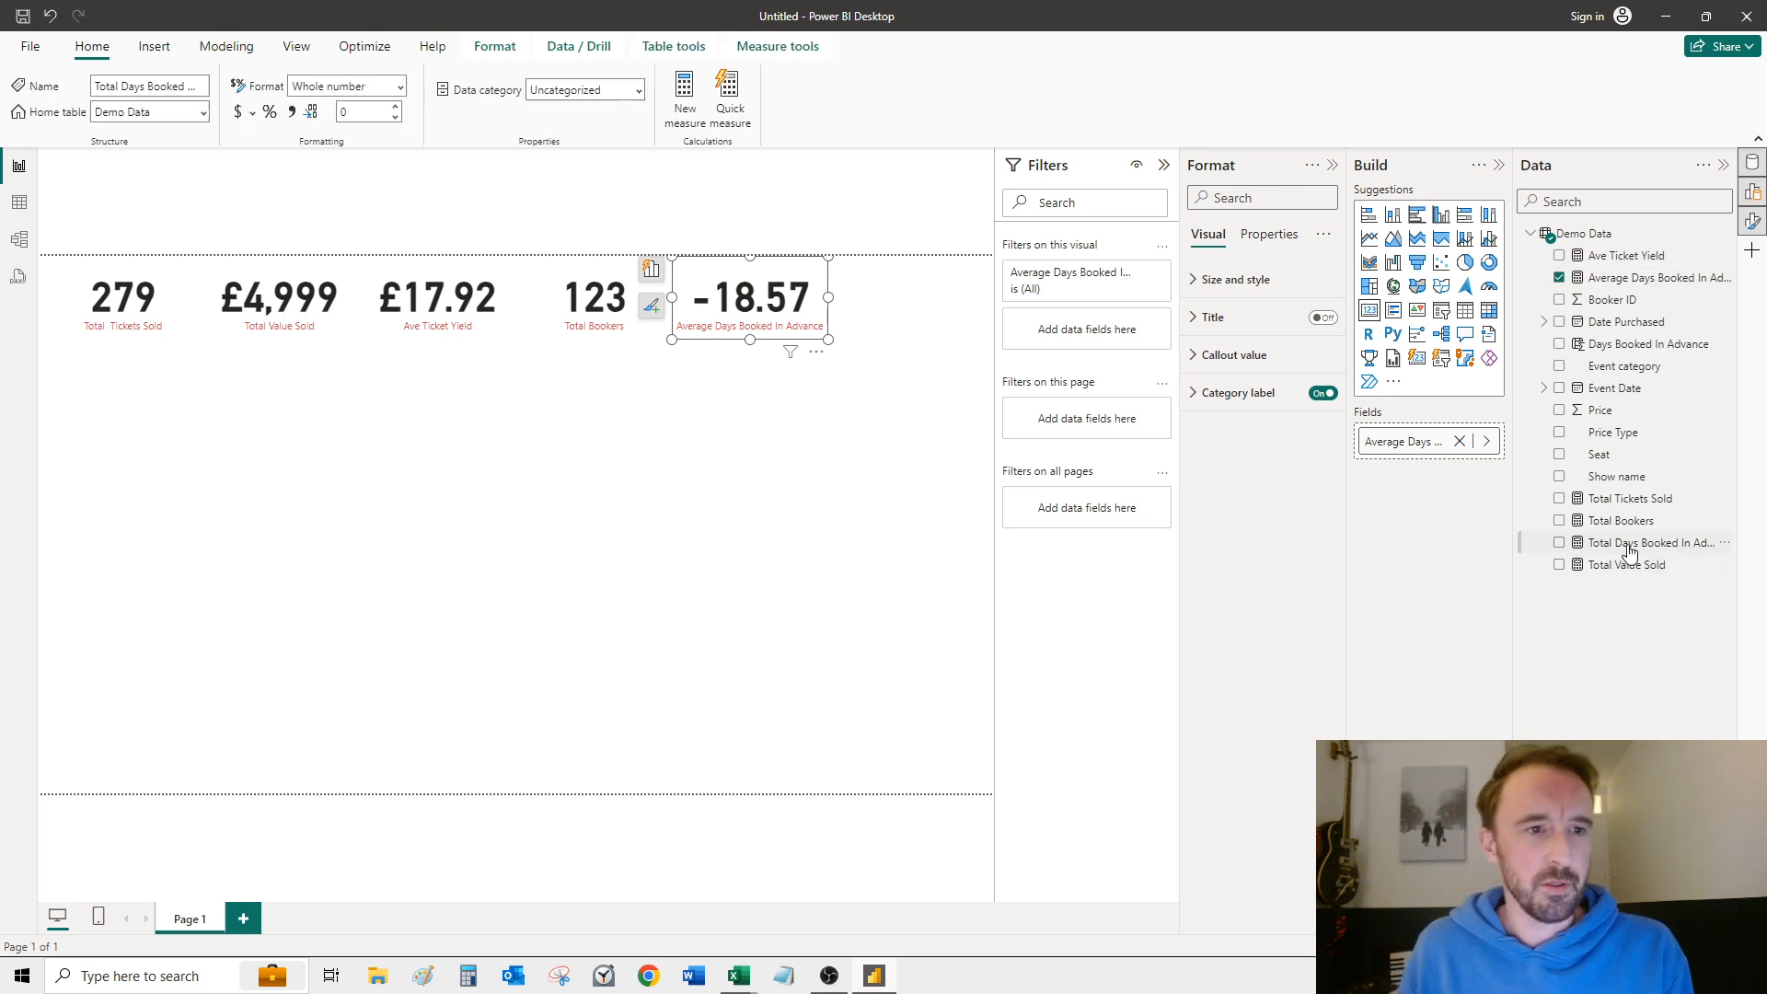
click(1647, 345)
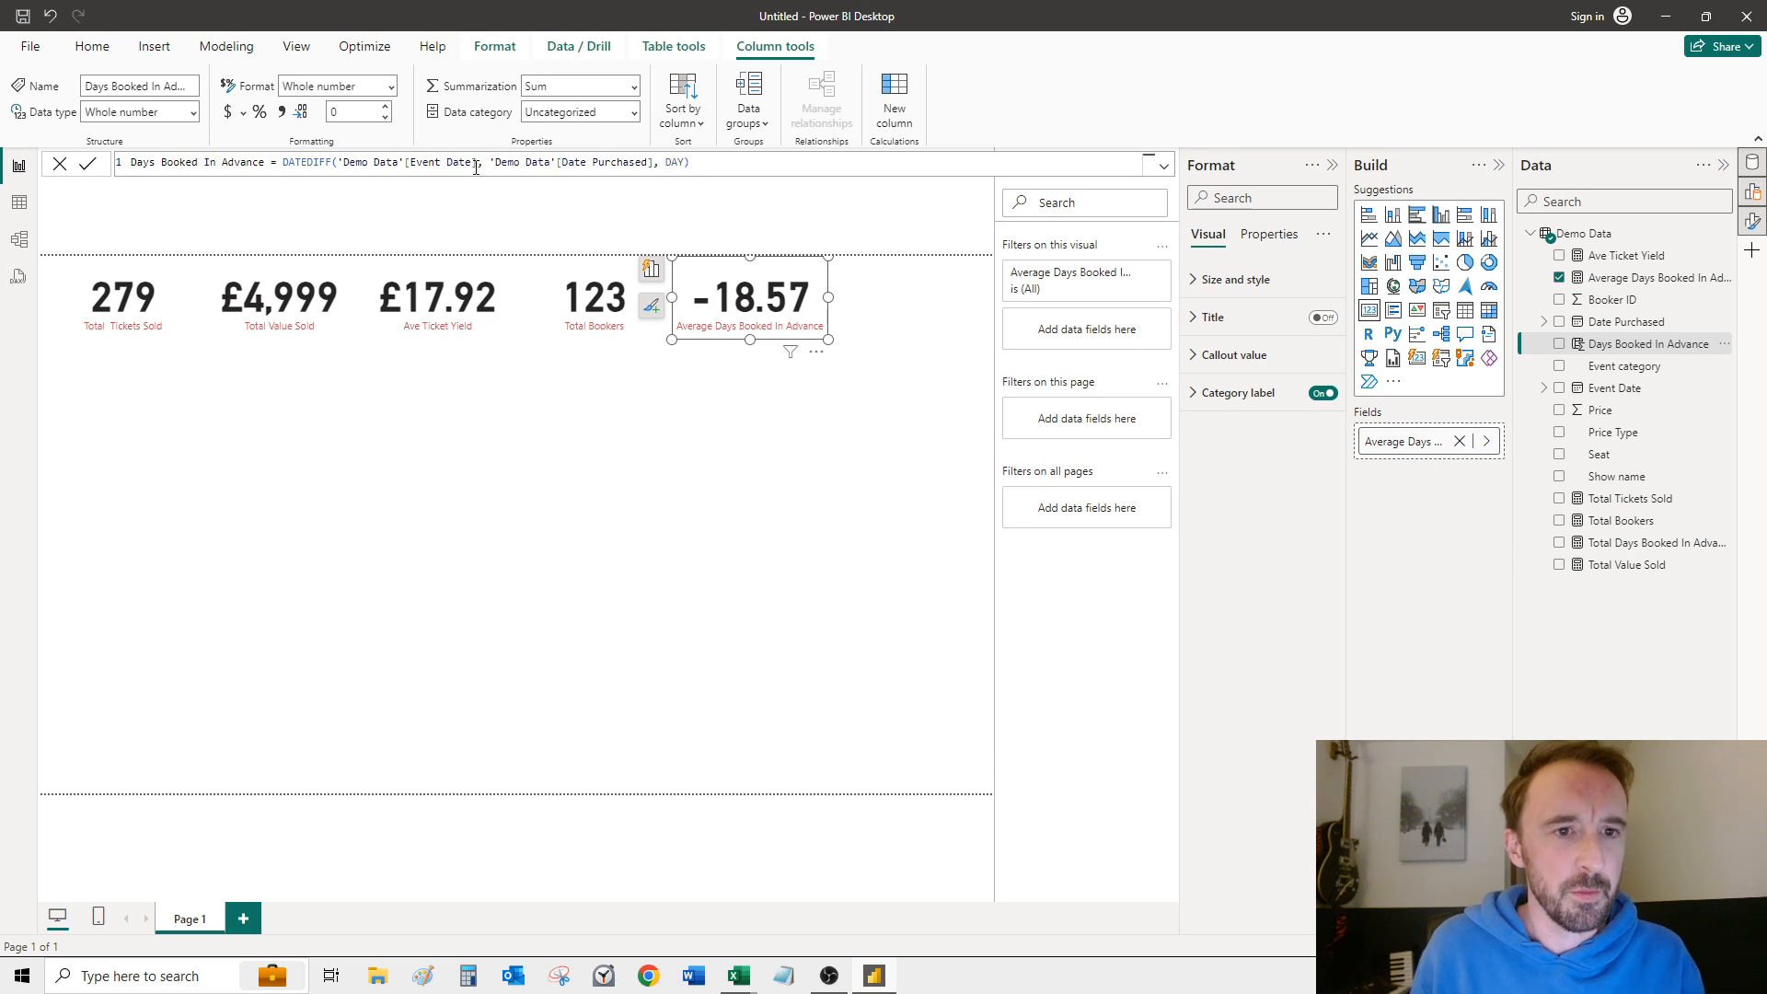
drag(477, 166, 338, 161)
key(ctrl+c)
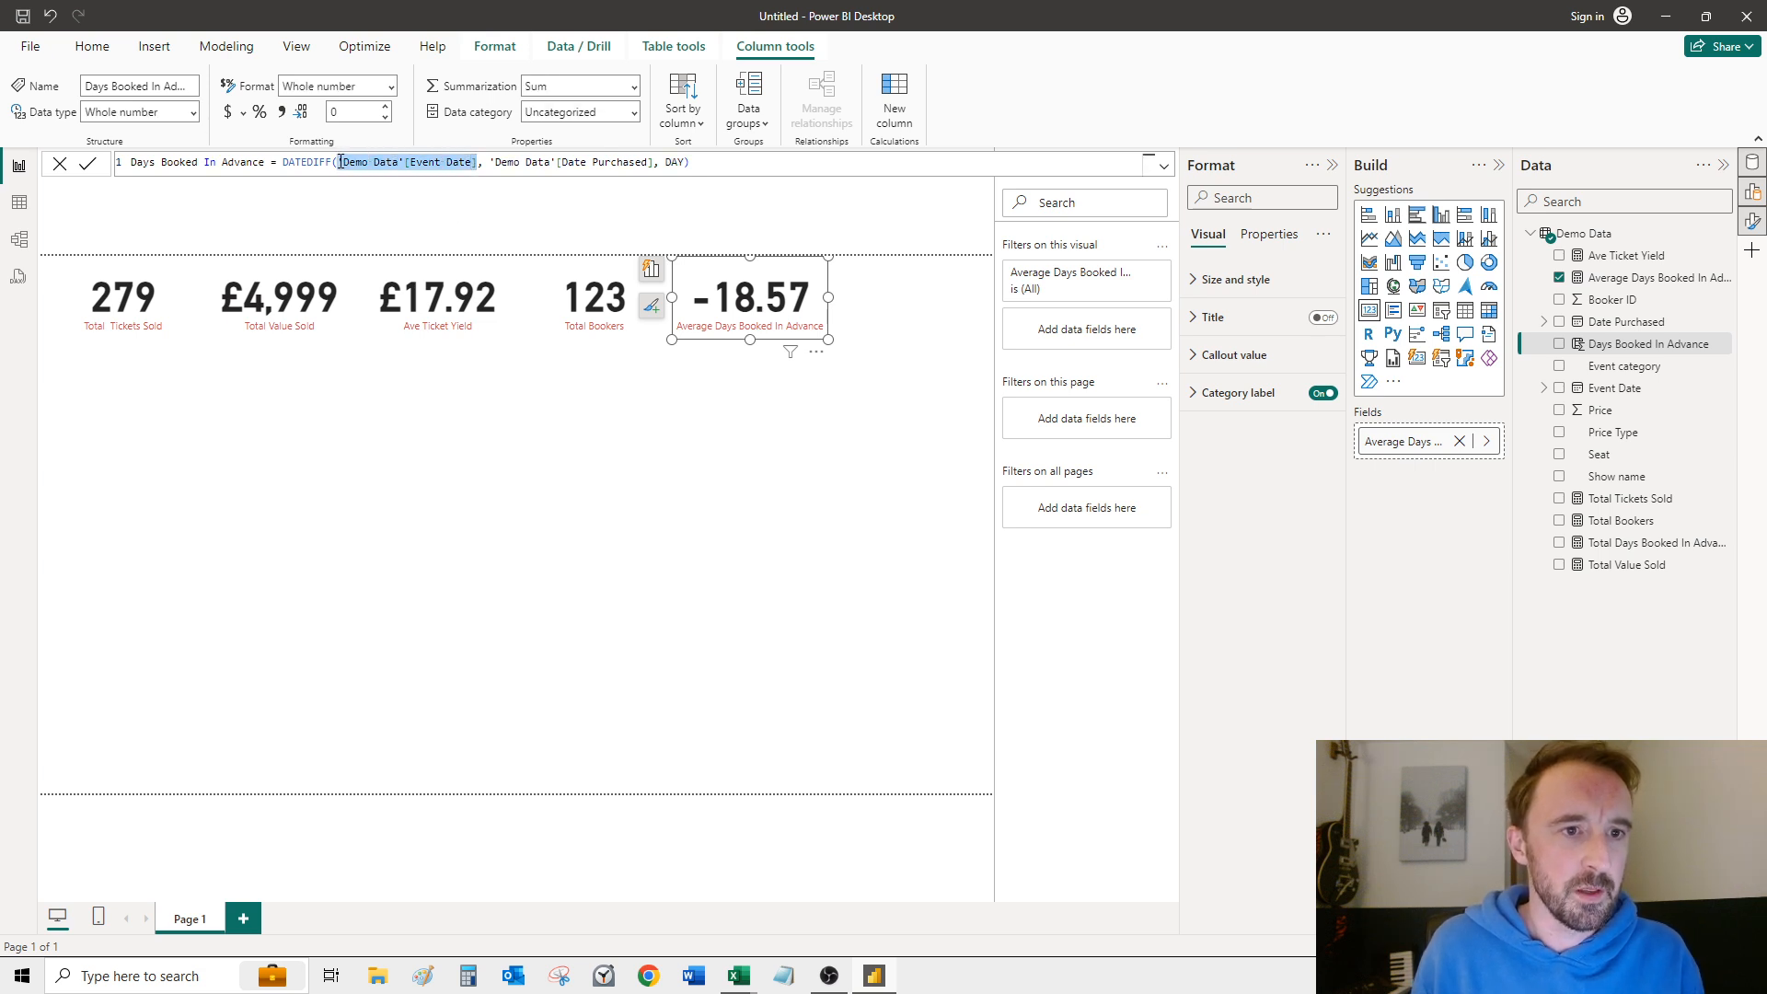
key(BackSpace)
click(522, 166)
key(ctrl+v)
text(,)
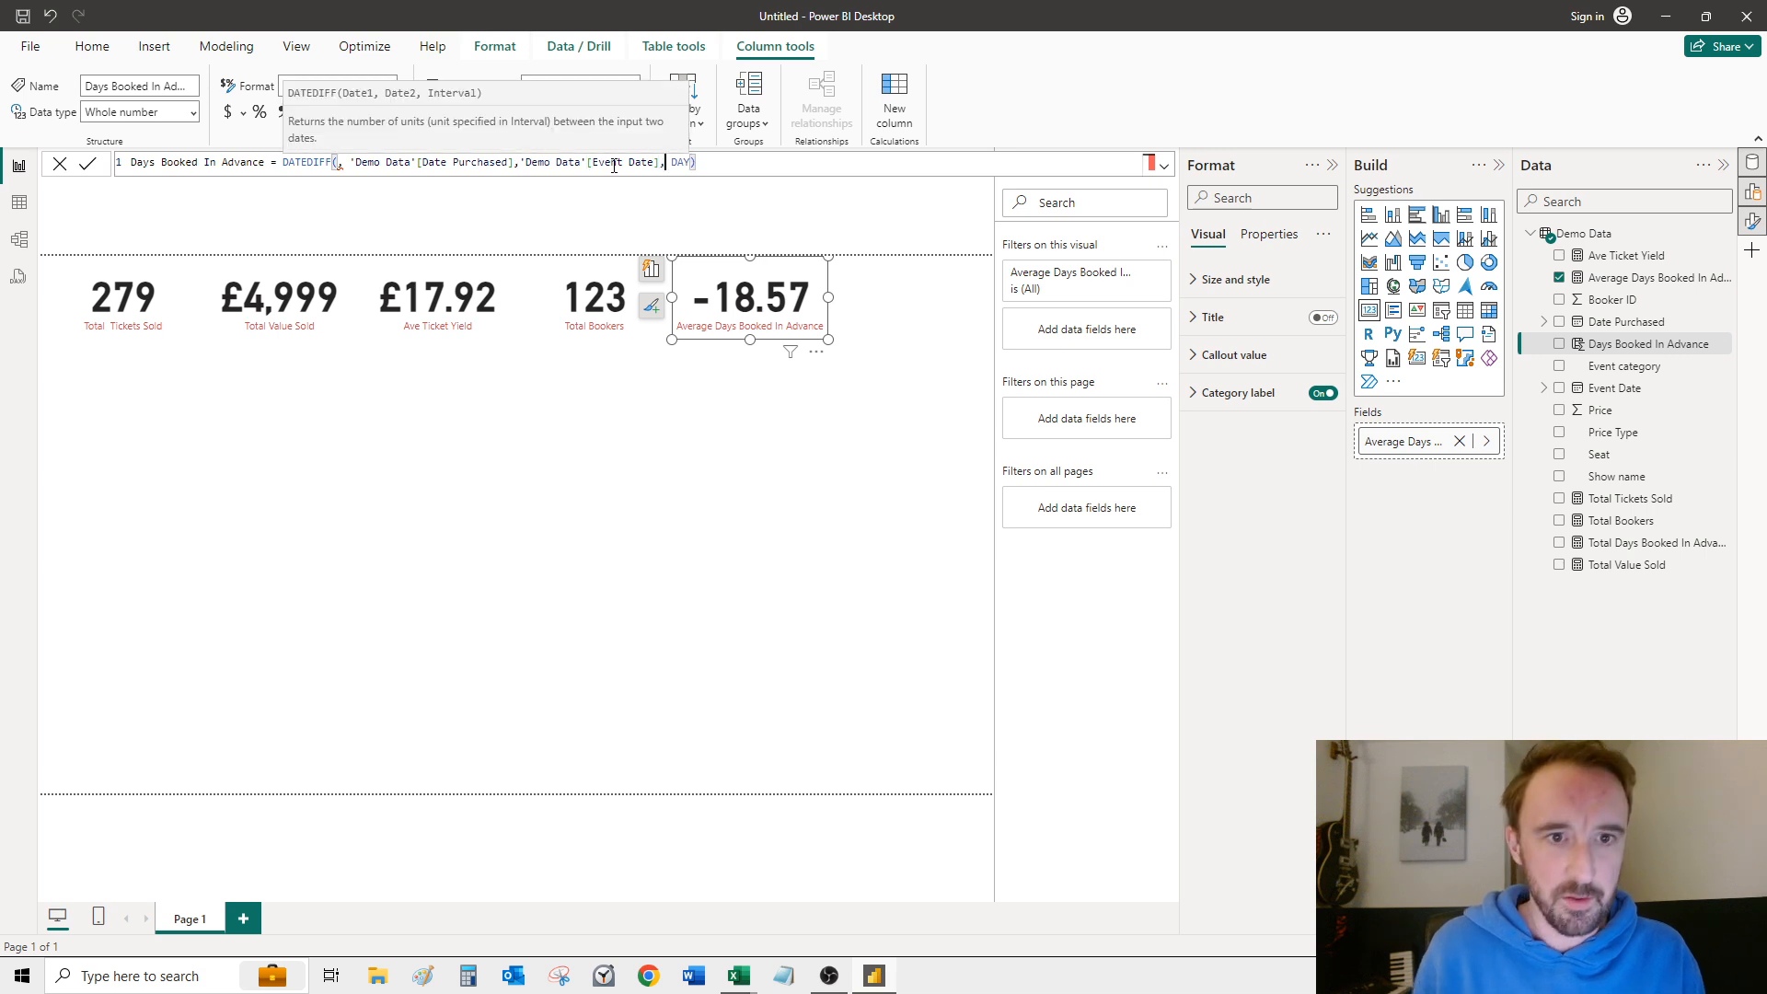
Step: Remove the stray leading comma from the DATEDIFF arguments and commit the Days Booked In Advance column formula
click(354, 162)
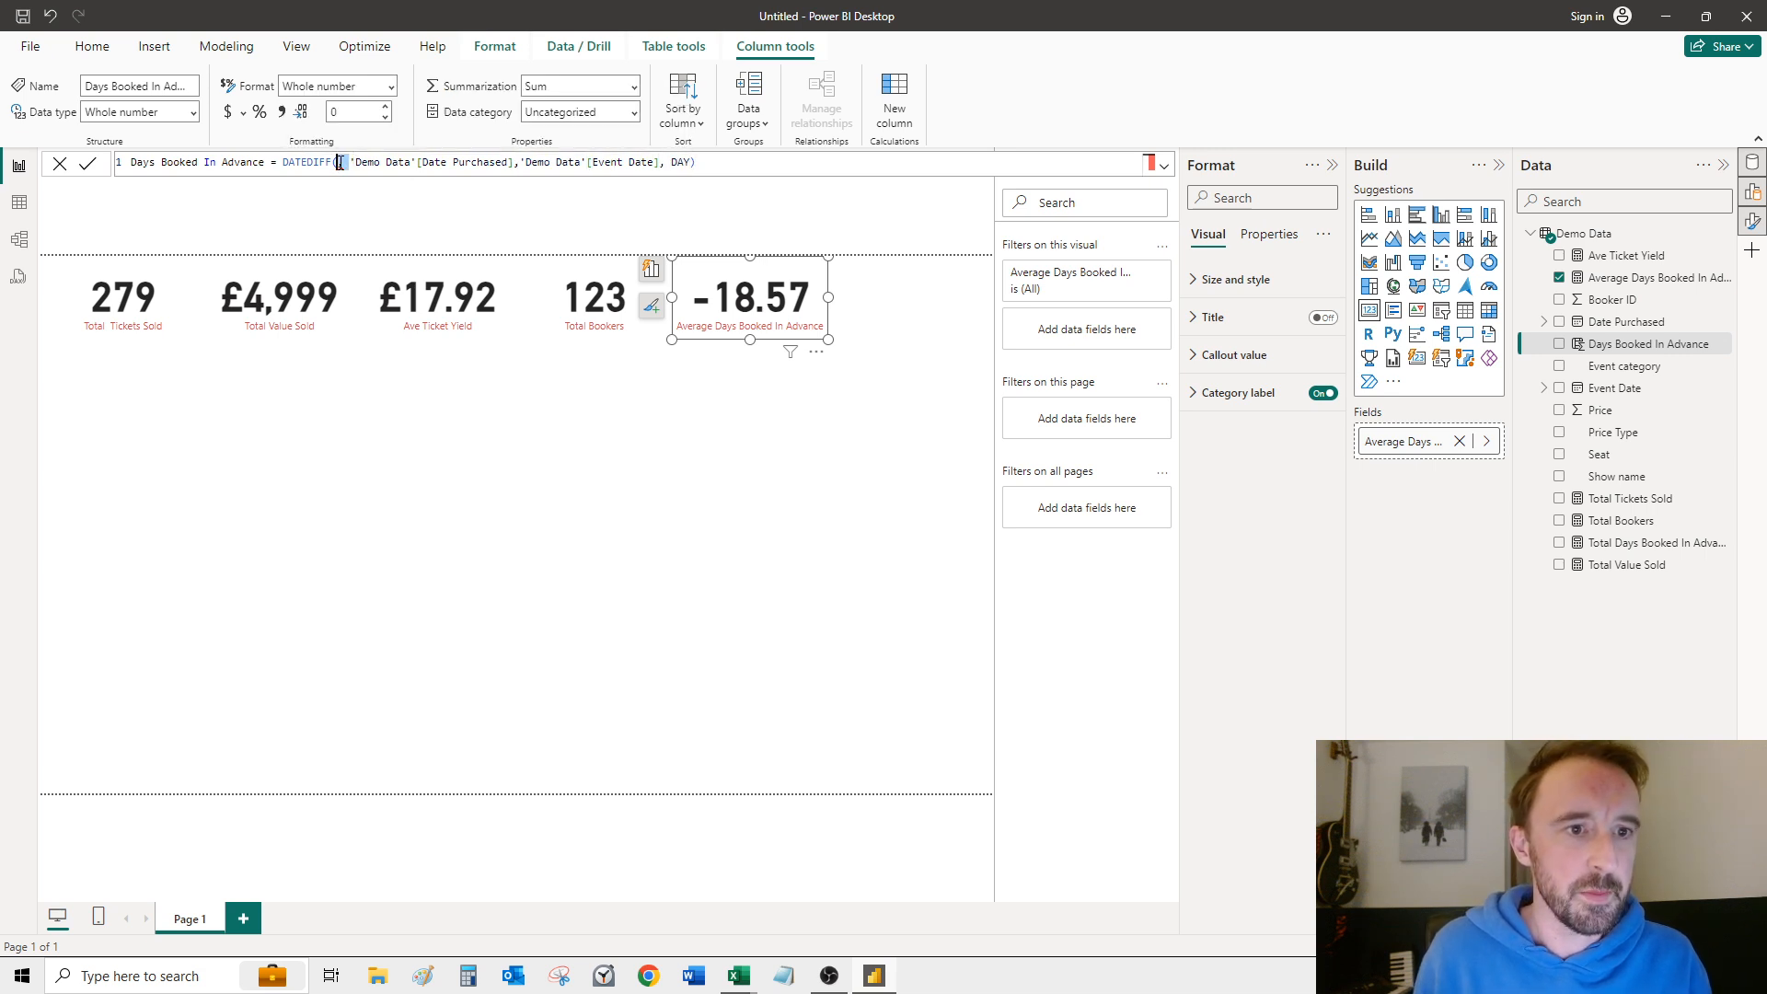
key(BackSpace)
key(BackSpace)
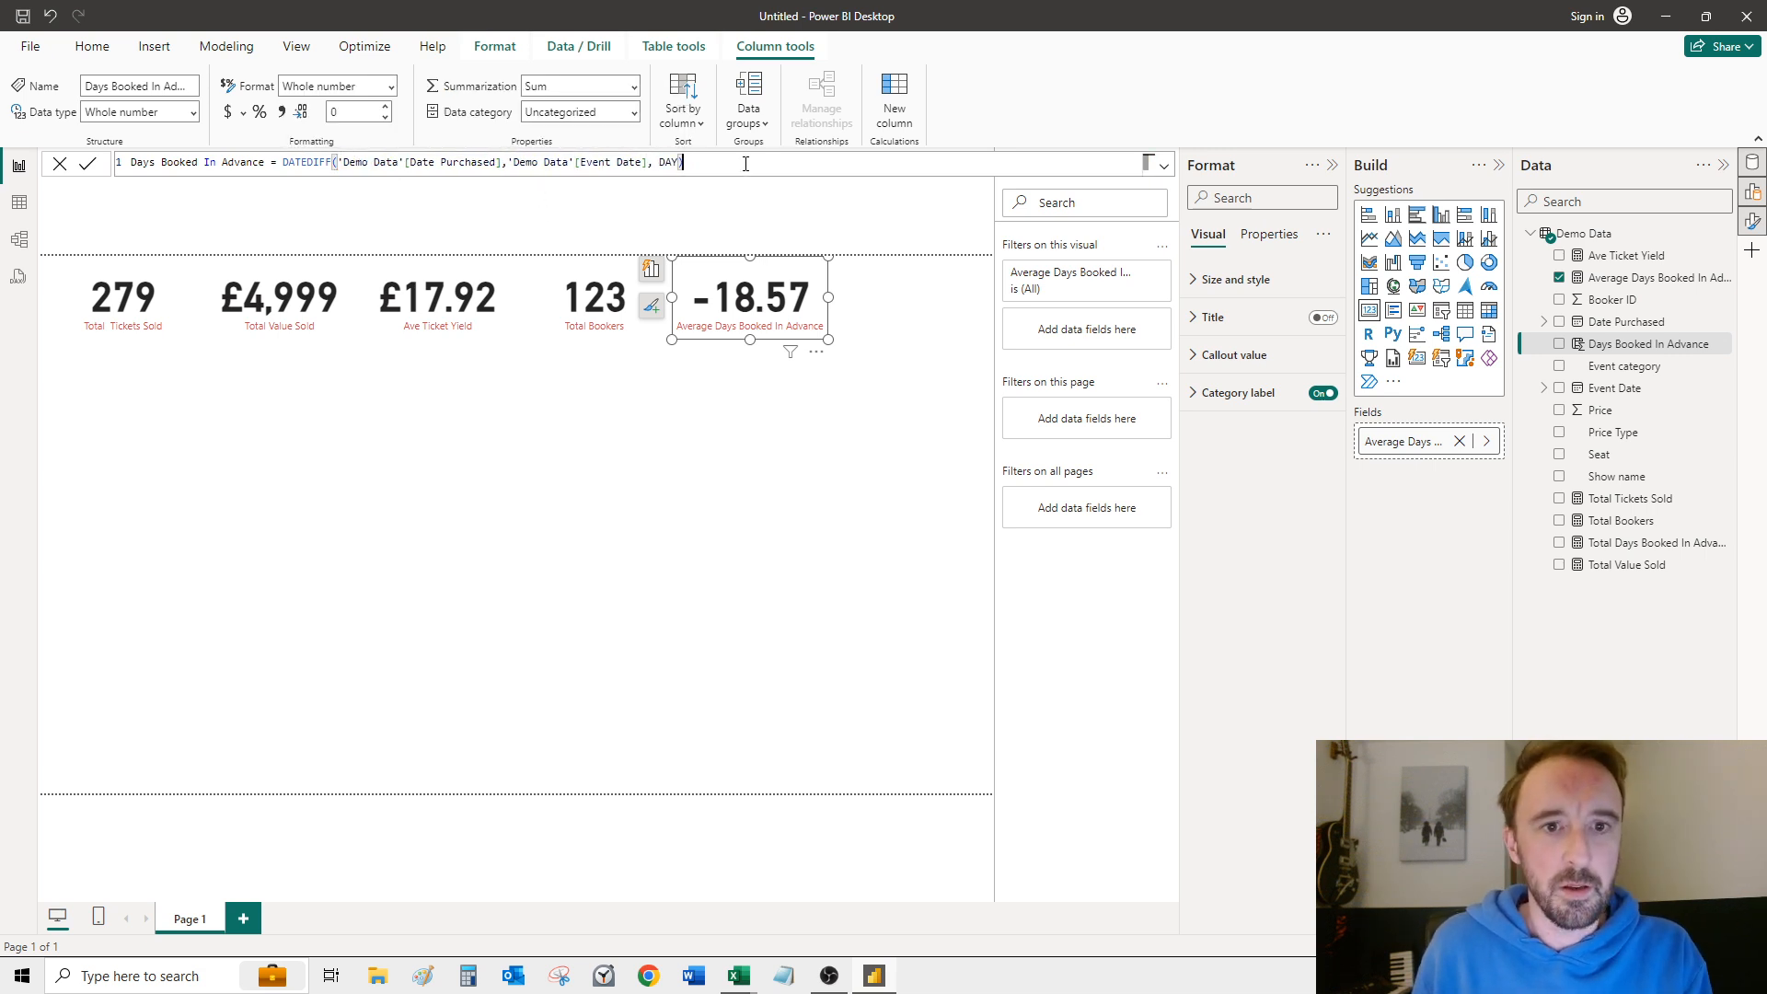
click(823, 274)
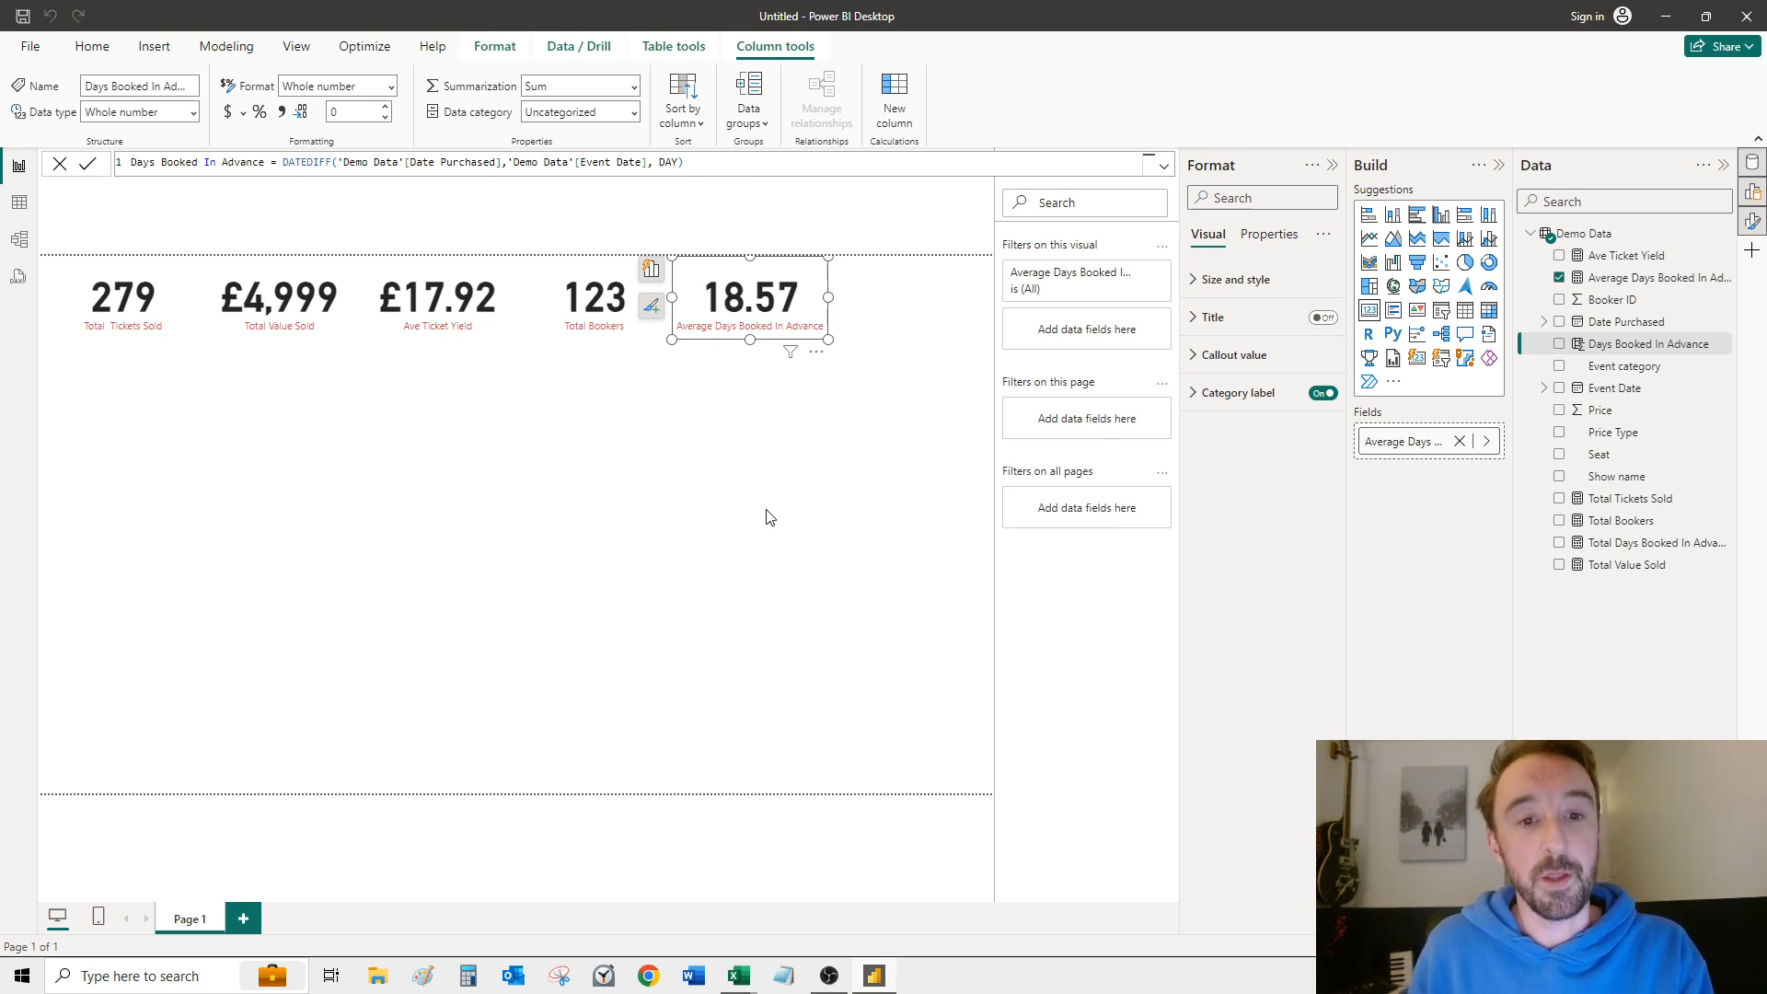
click(542, 516)
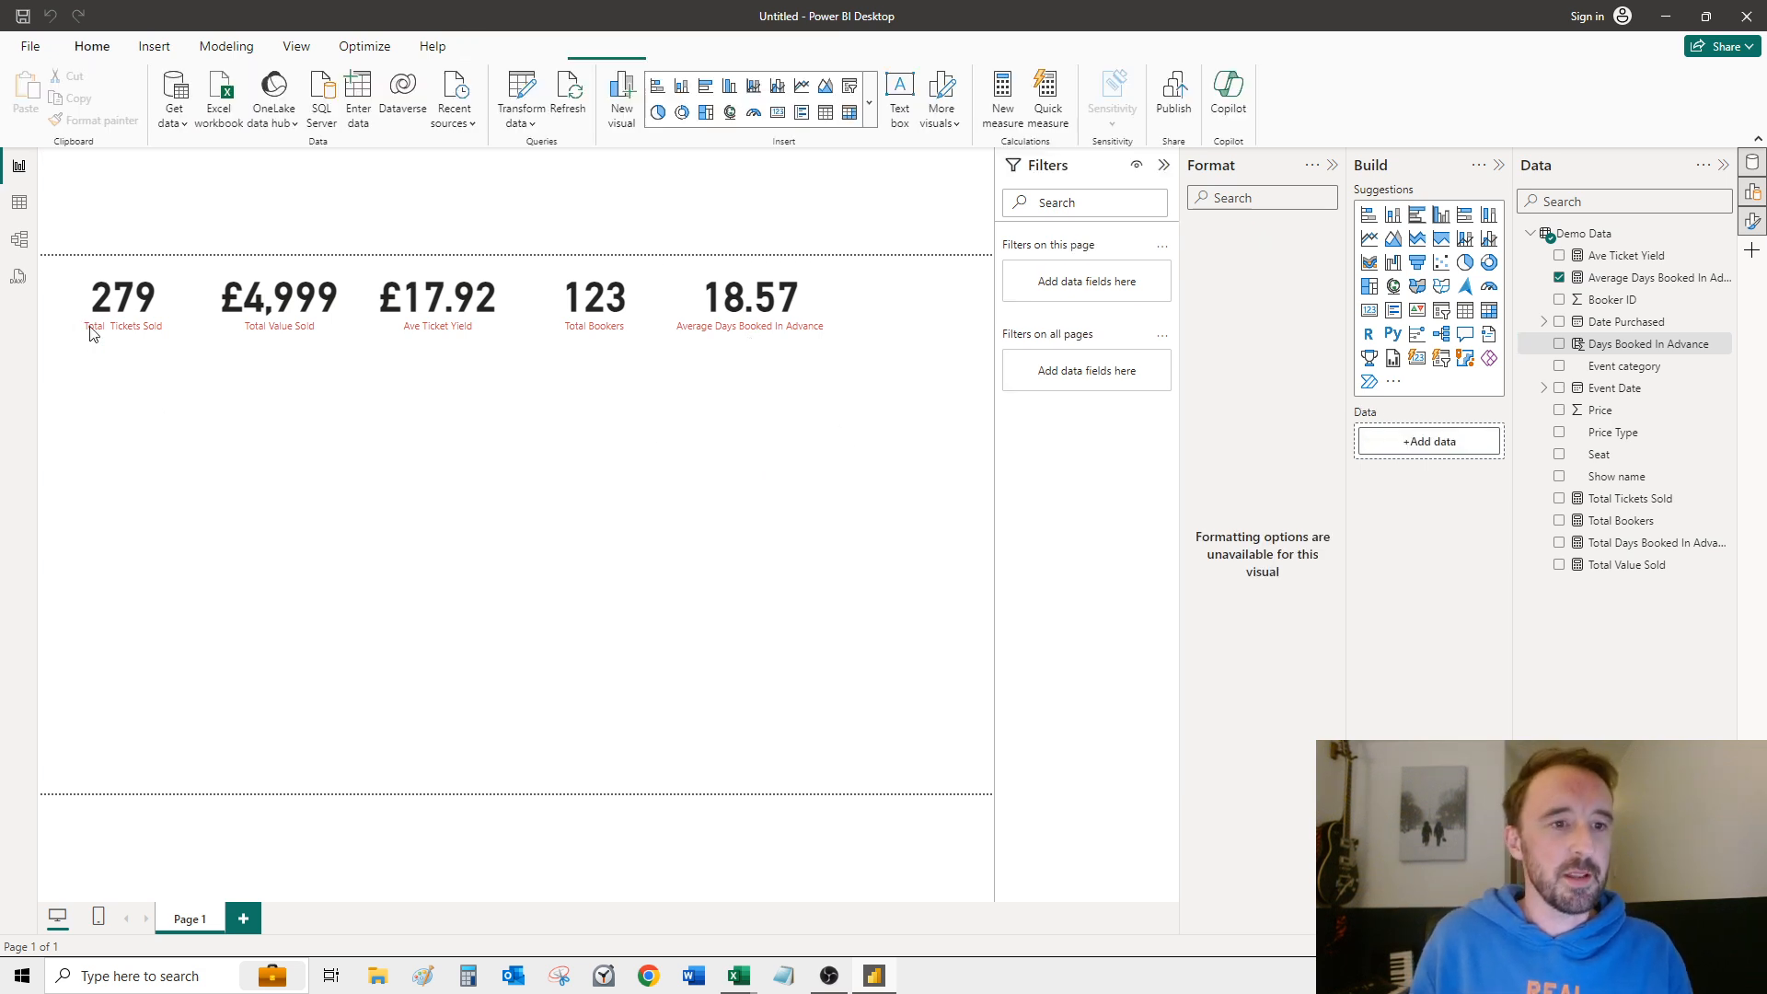
Step: Move the Total Tickets Sold card to the page's left edge and the Average Days Booked In Advance card to its right edge
drag(861, 373, 40, 246)
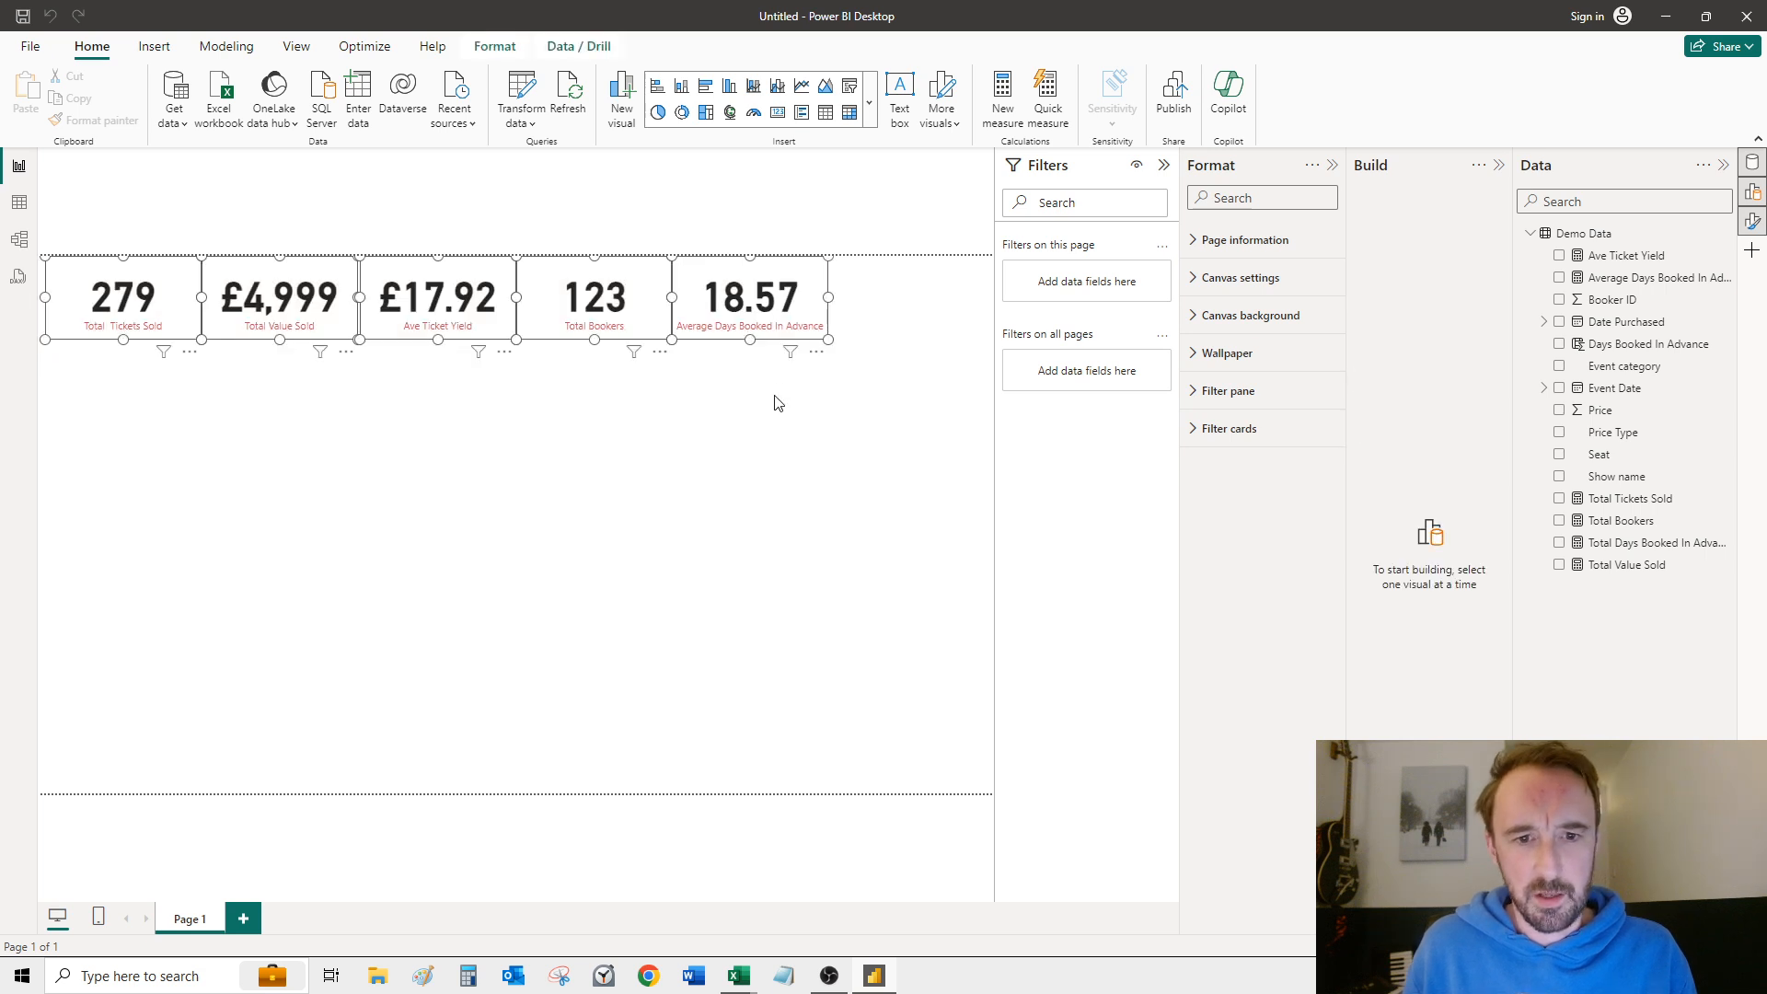
click(735, 443)
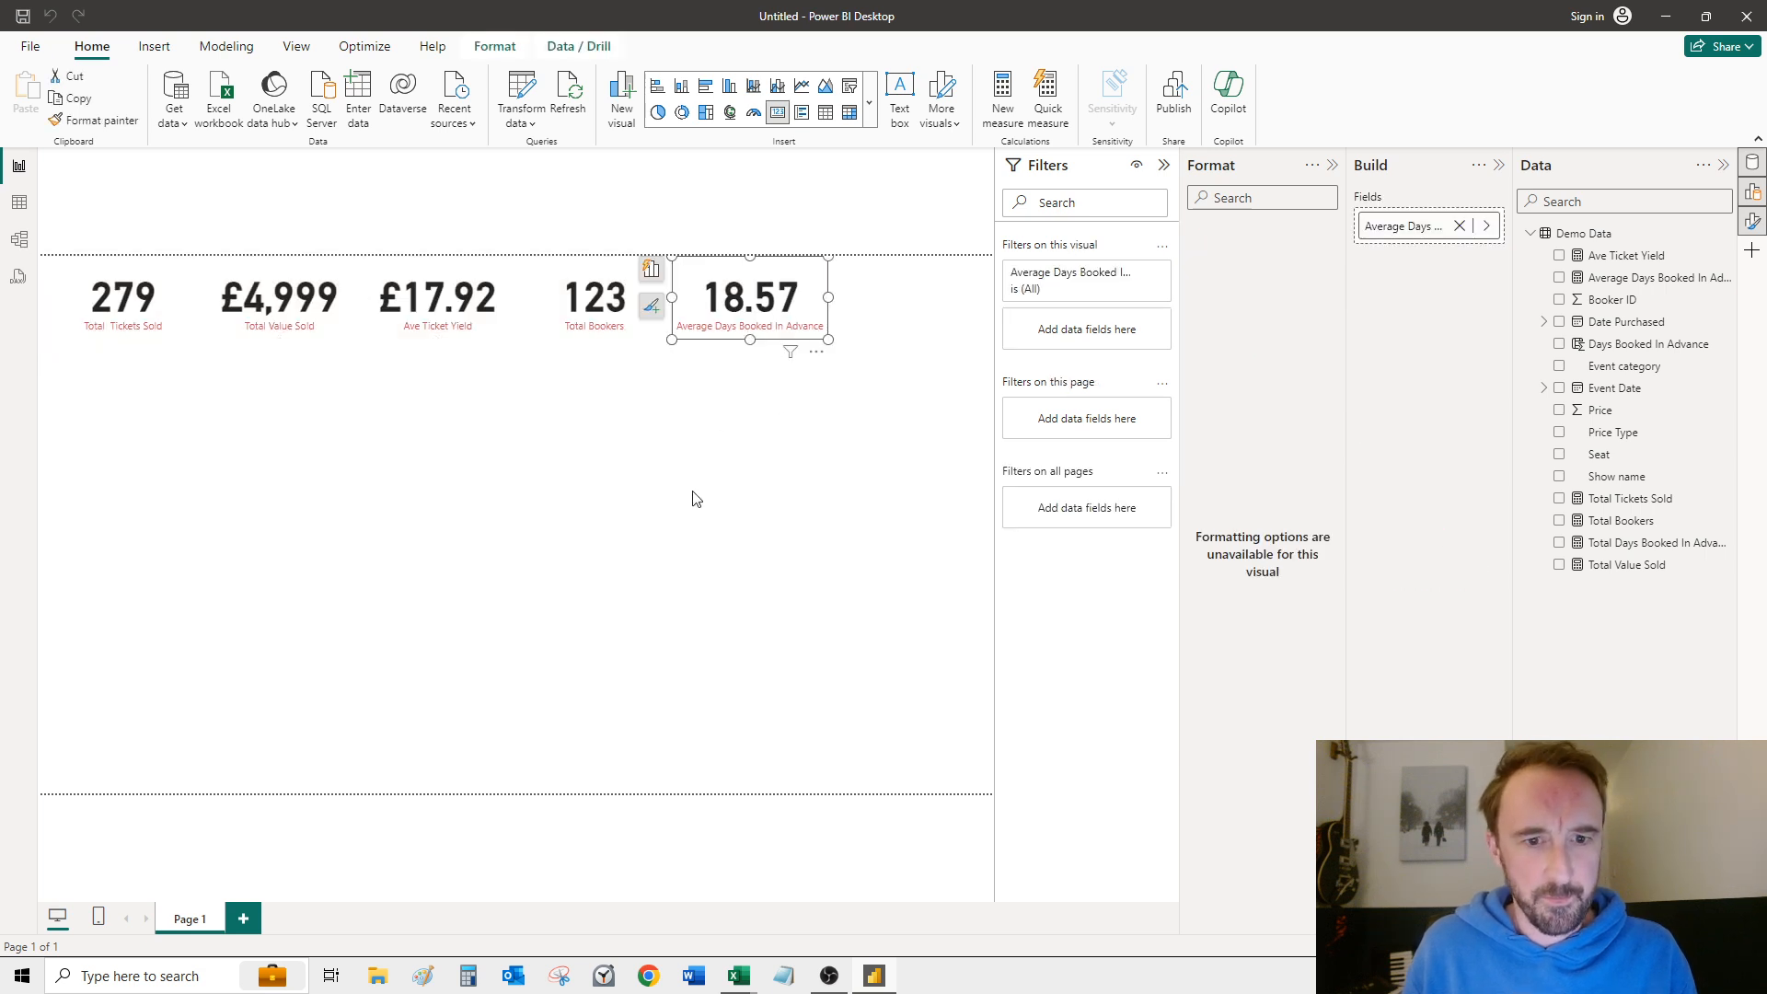
click(126, 318)
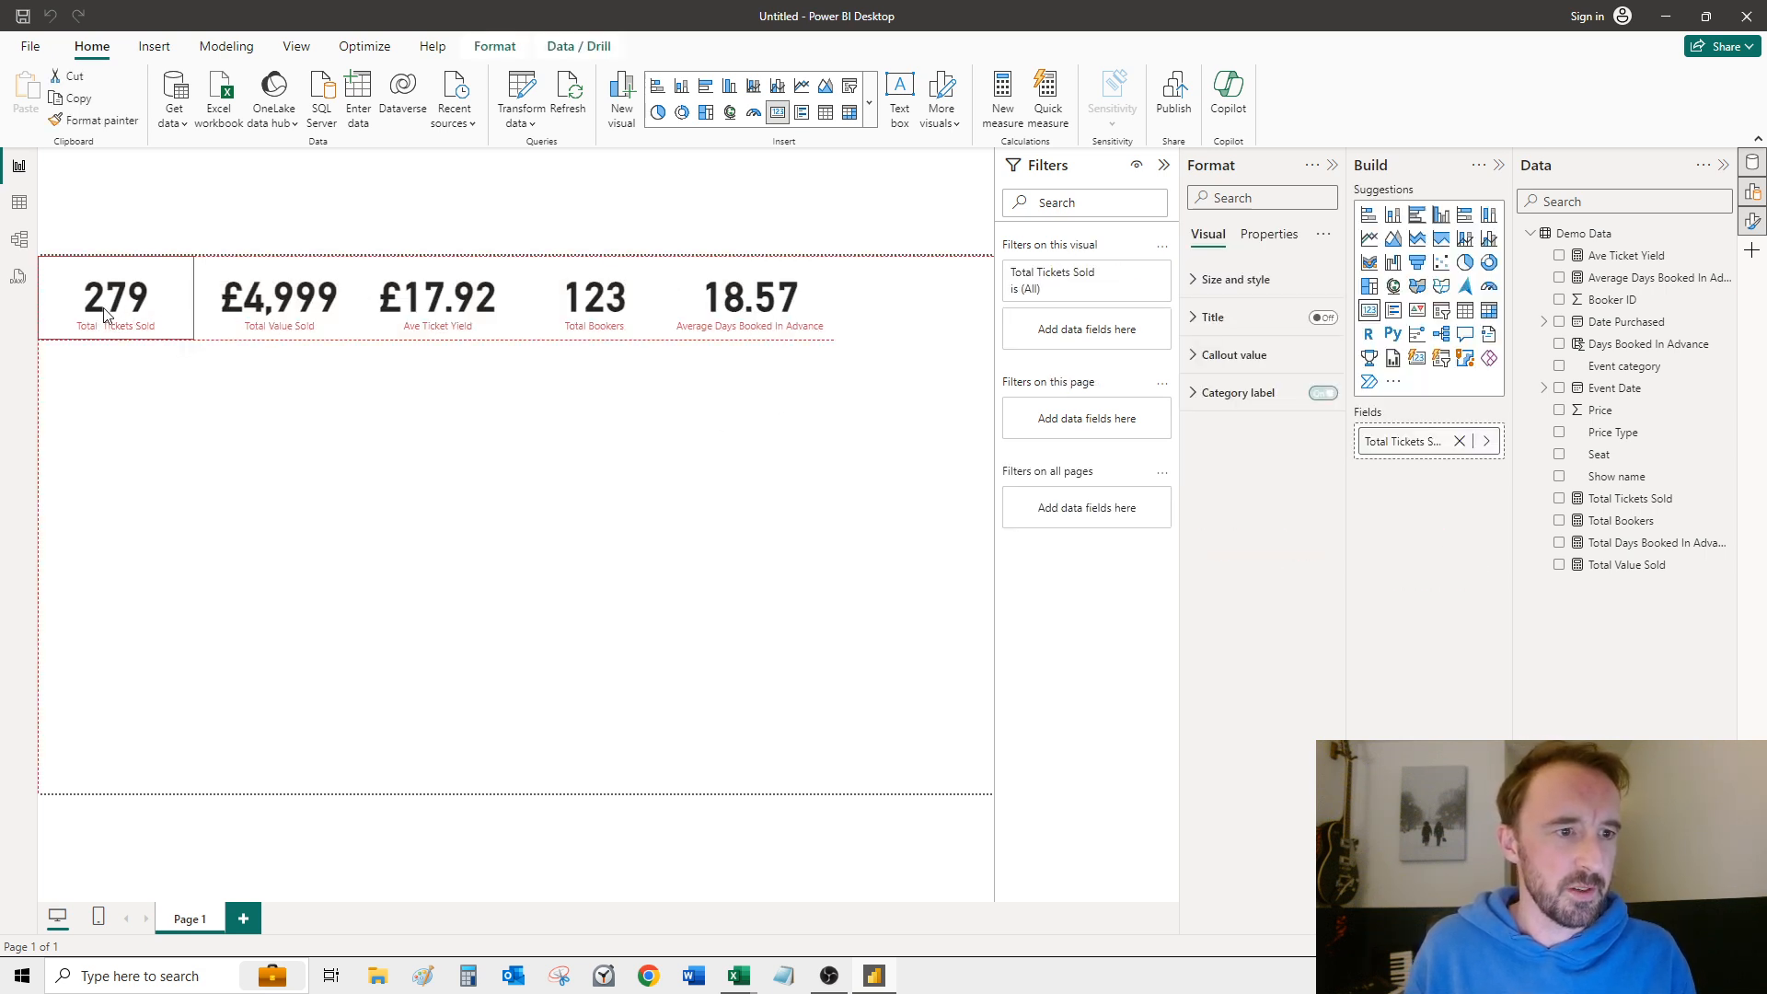
drag(760, 322, 926, 332)
click(987, 397)
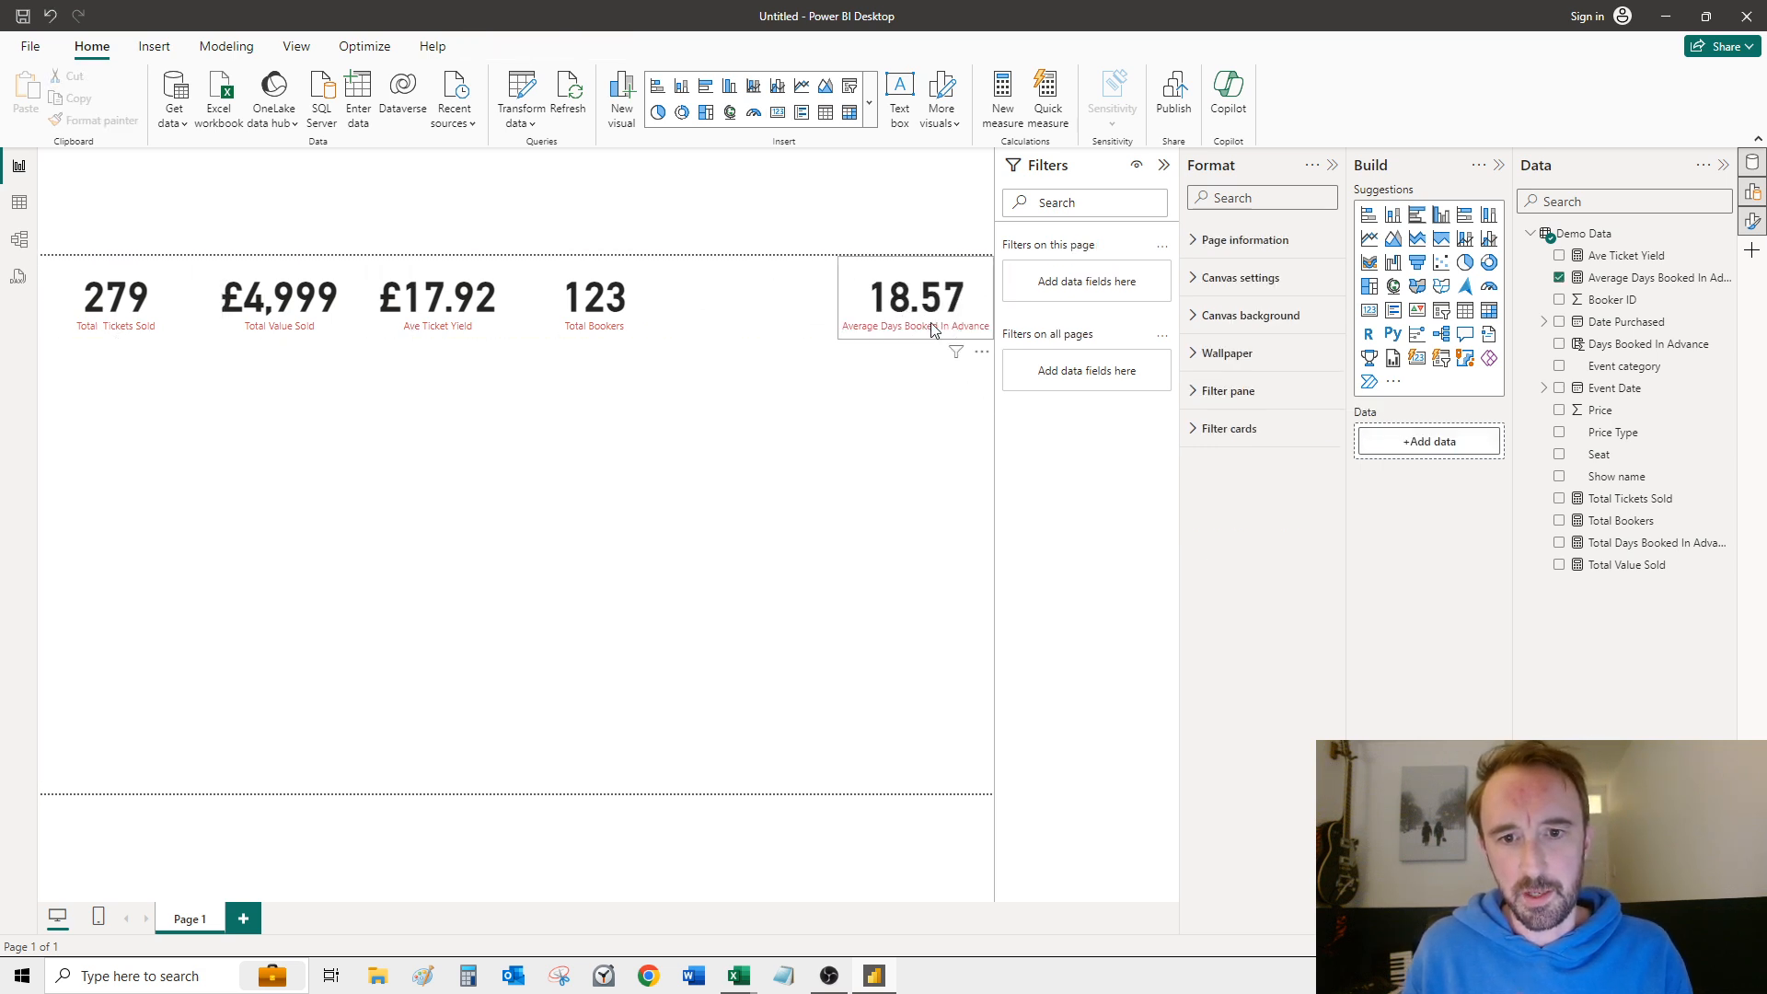
Step: Select all five cards and distribute them horizontally across the page
ctrl+click(531, 318)
ctrl+click(453, 315)
ctrl+click(247, 317)
ctrl+click(115, 304)
click(494, 48)
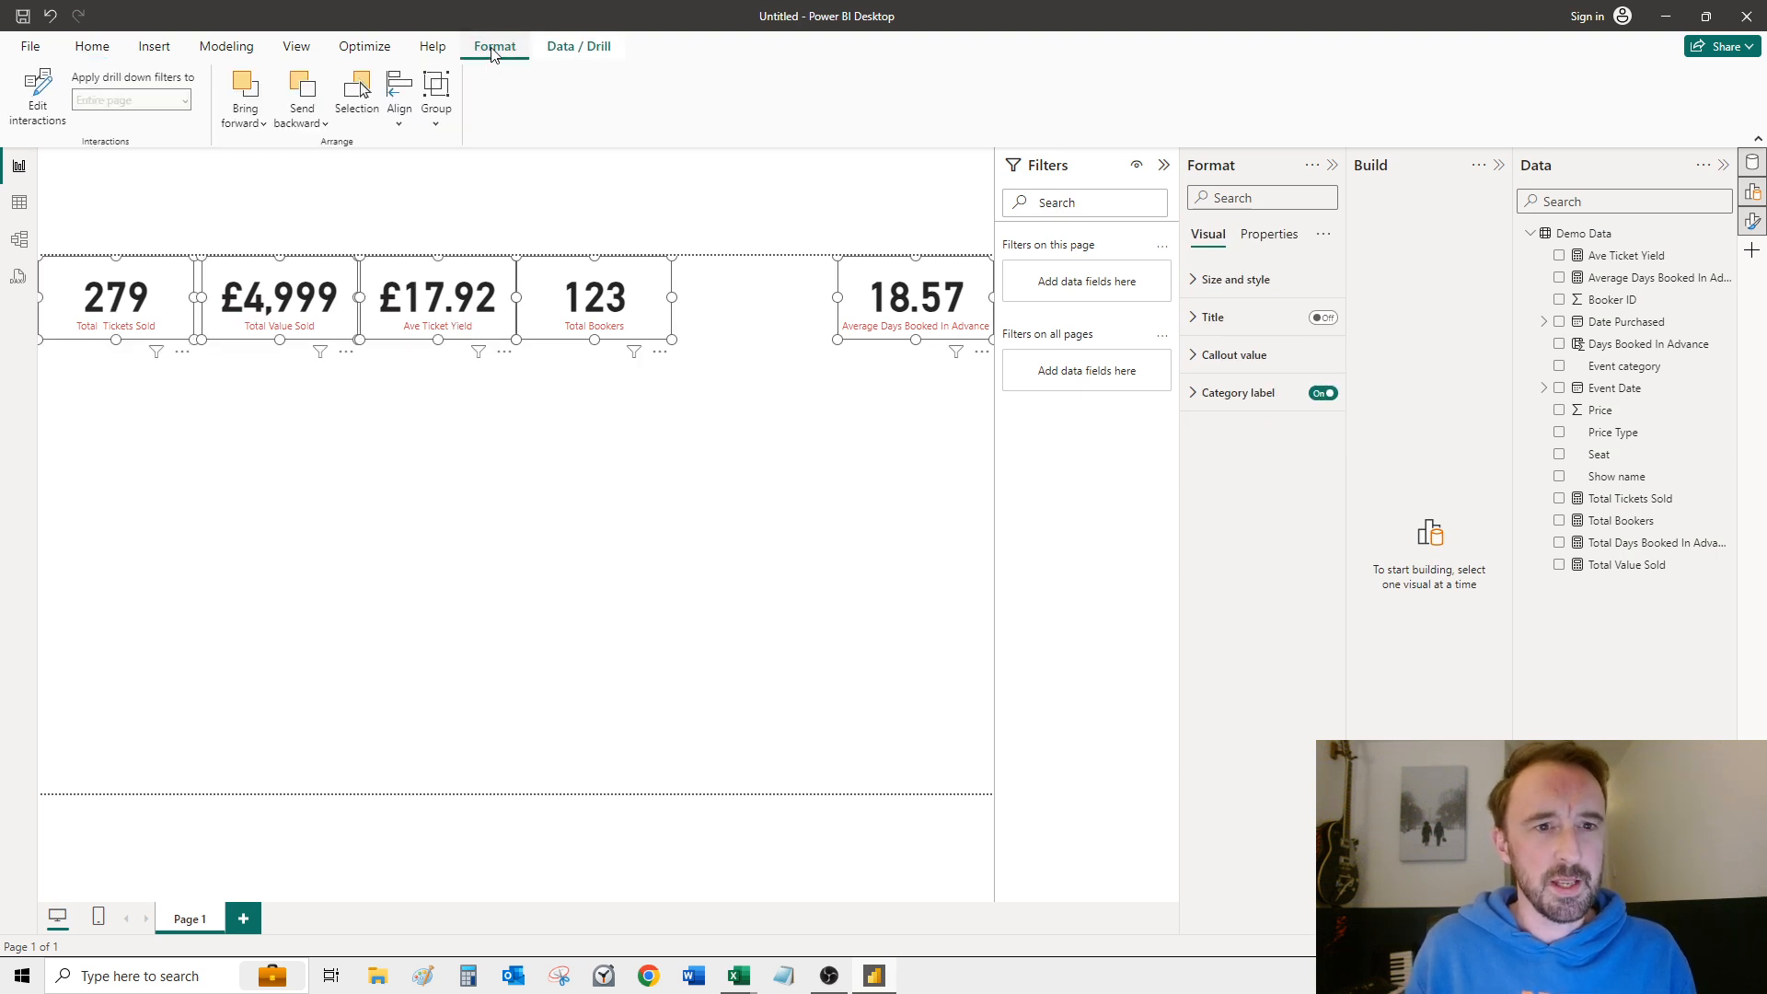
click(399, 101)
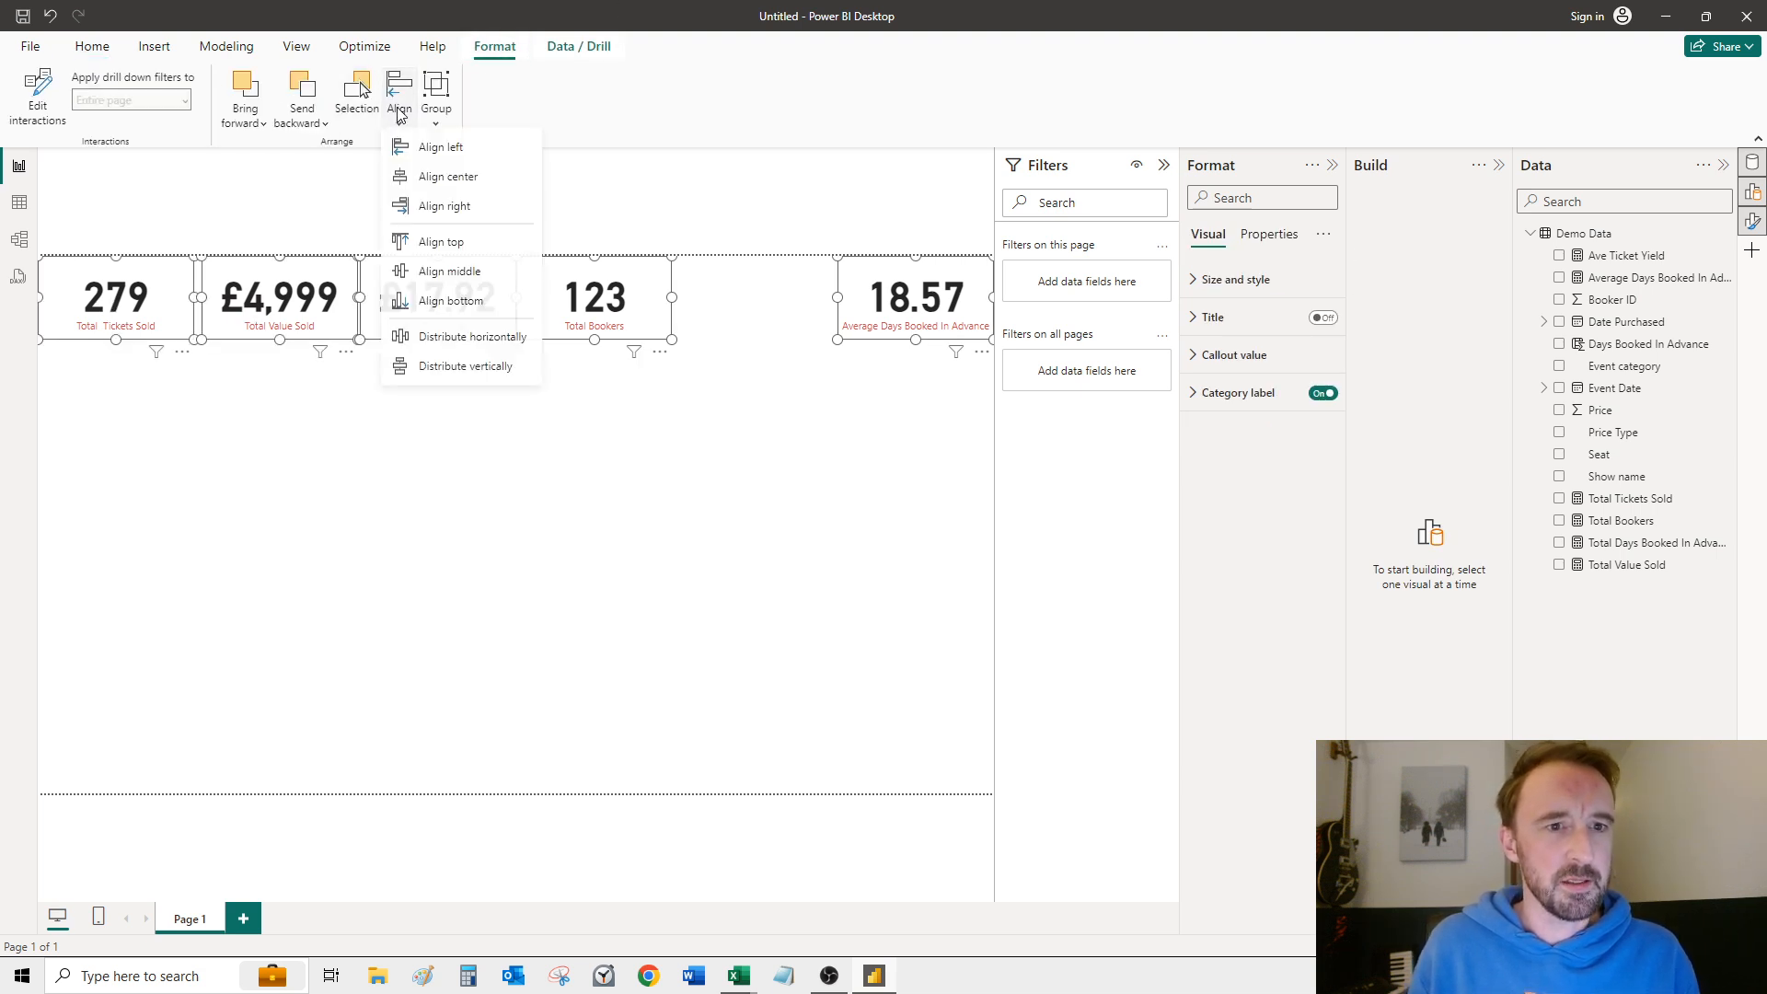
click(473, 344)
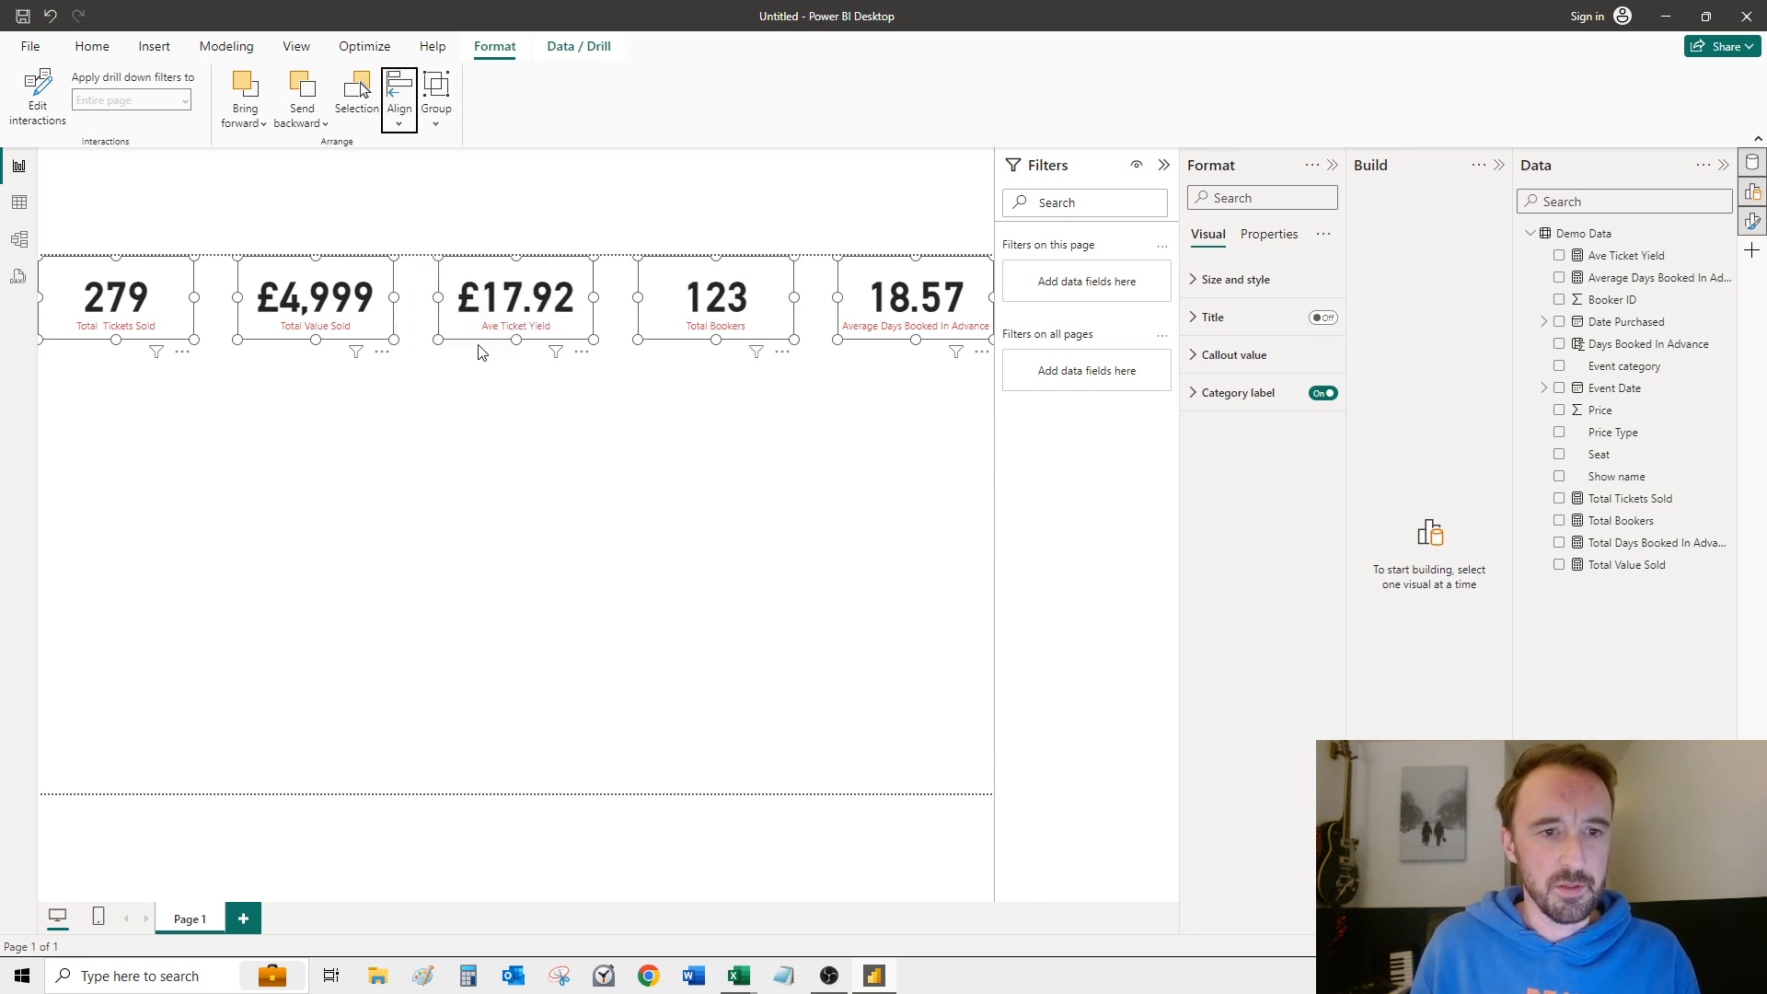
Step: Insert a table visual below the cards at the page's left edge and enlarge it down to the page's bottom edge
click(788, 449)
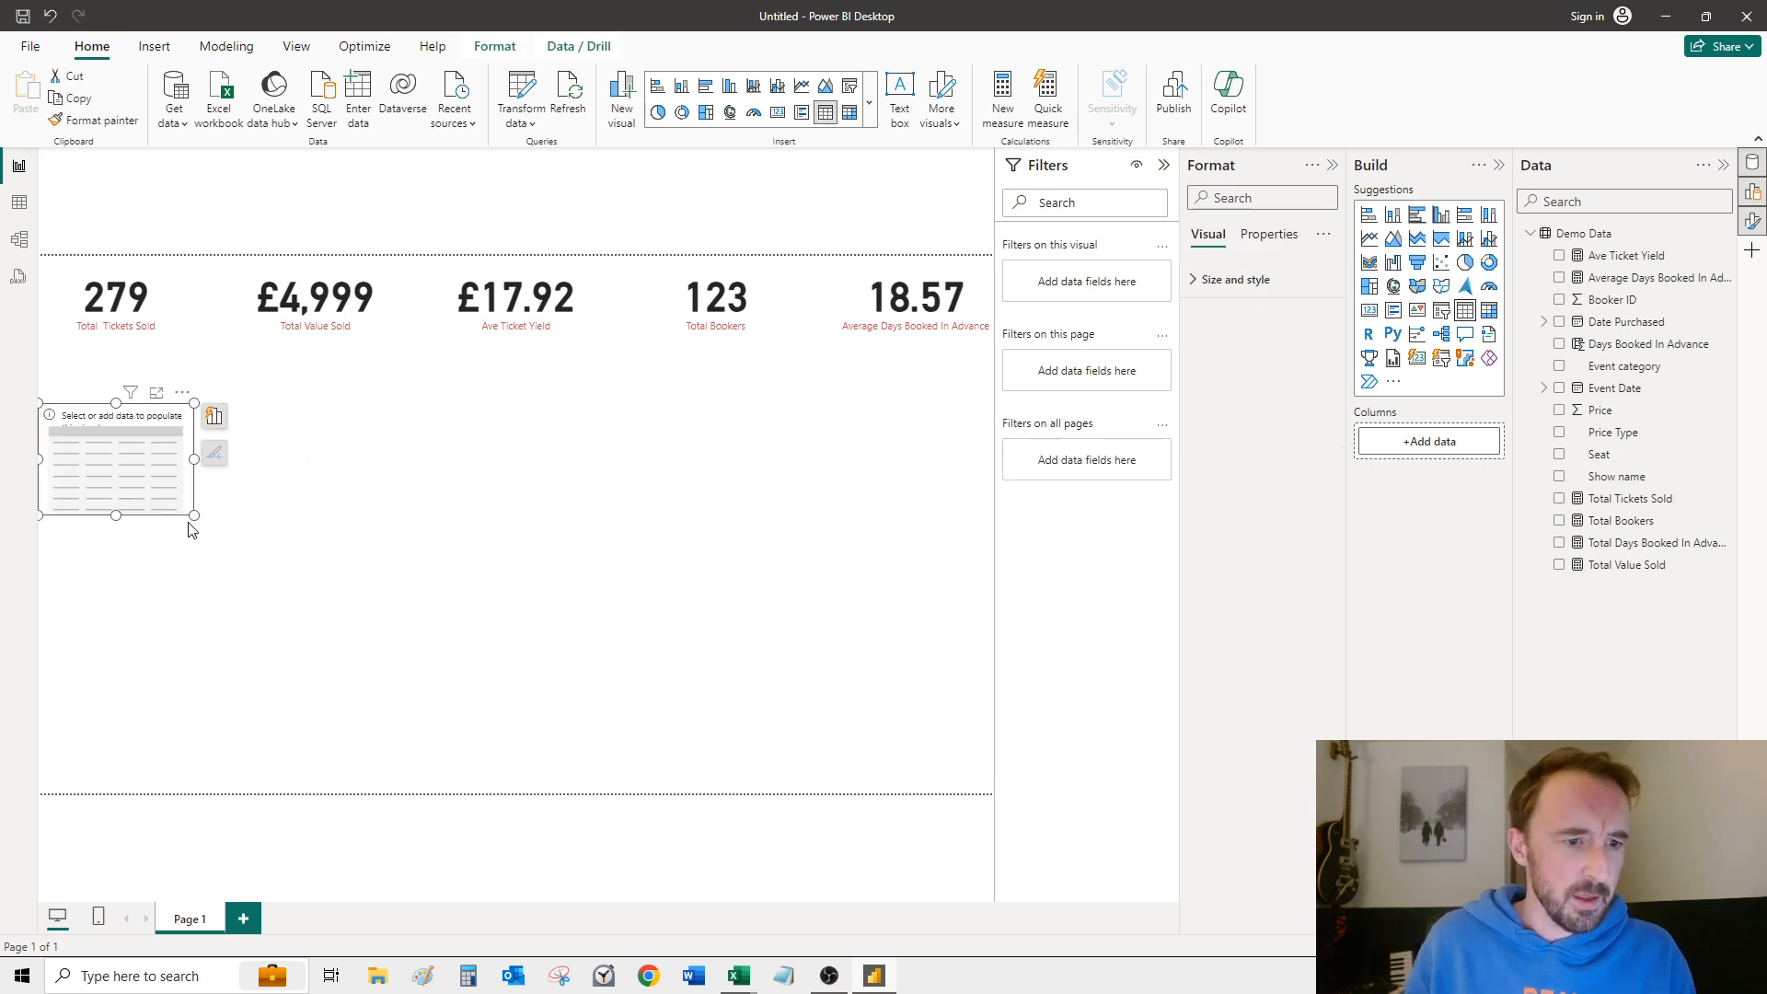
drag(194, 517, 317, 747)
drag(185, 442, 176, 388)
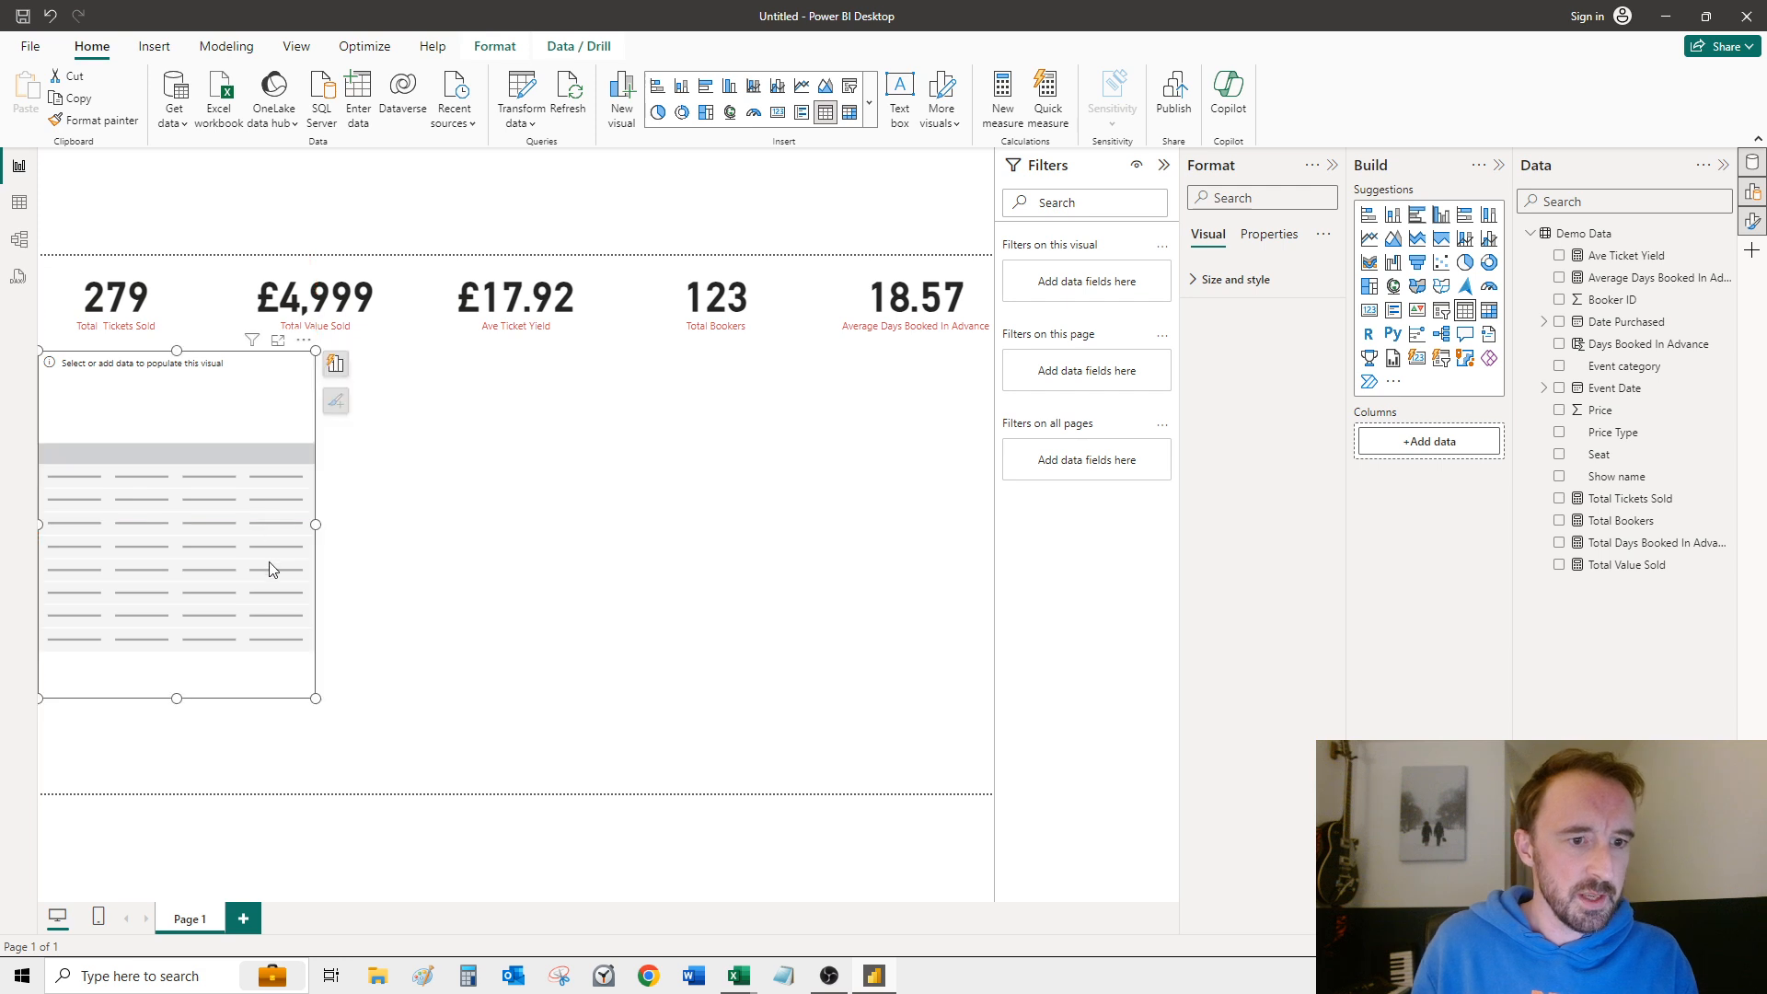
drag(315, 527, 384, 540)
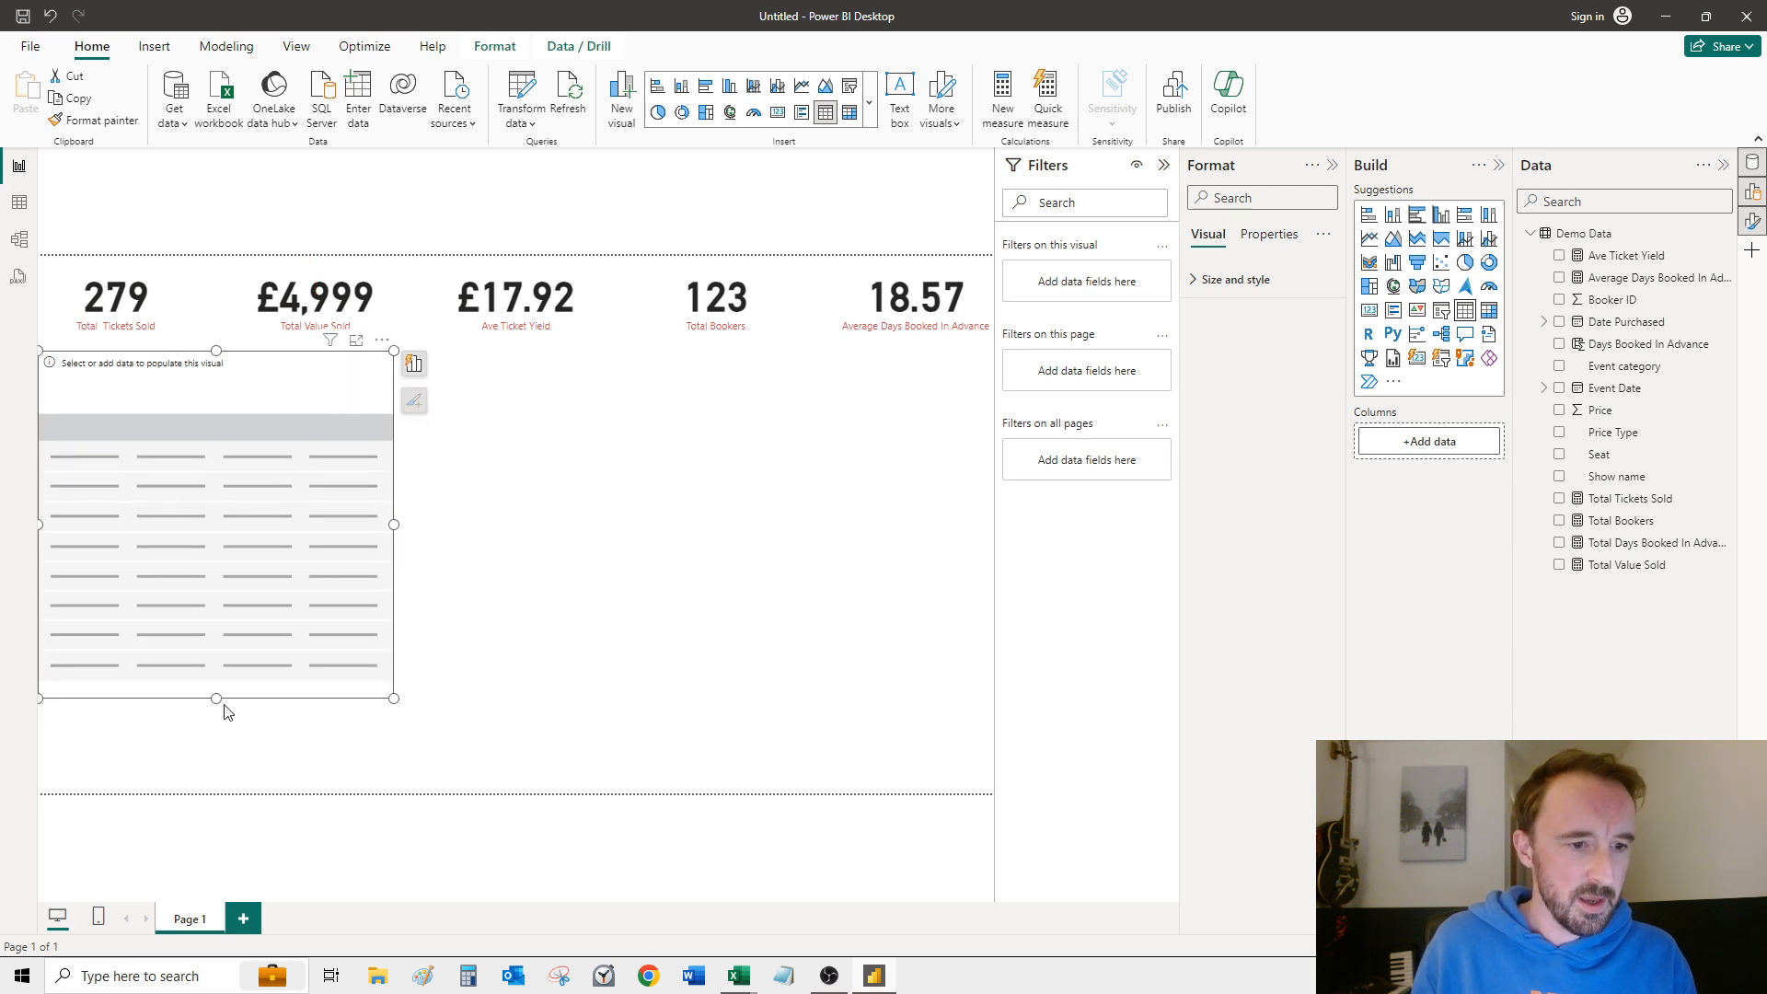
drag(216, 699, 215, 791)
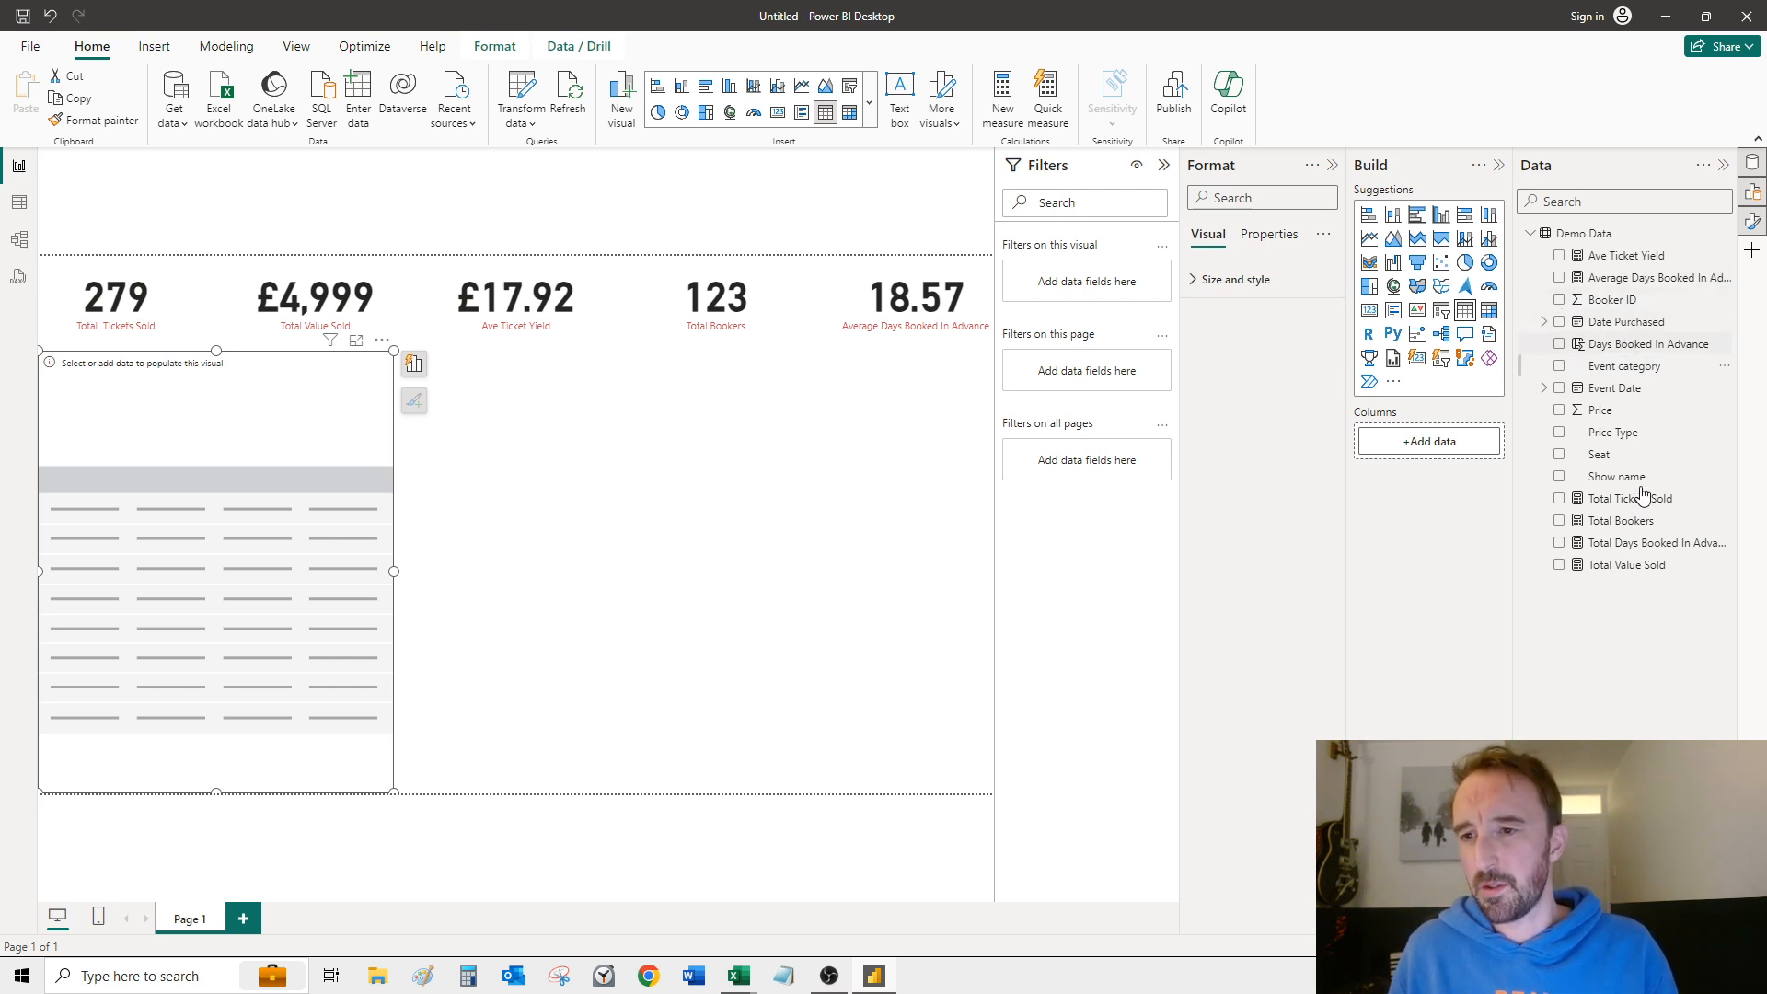
Step: Add Event Date to the table and switch it from Date Hierarchy to the plain Event Date field
drag(1625, 387, 148, 480)
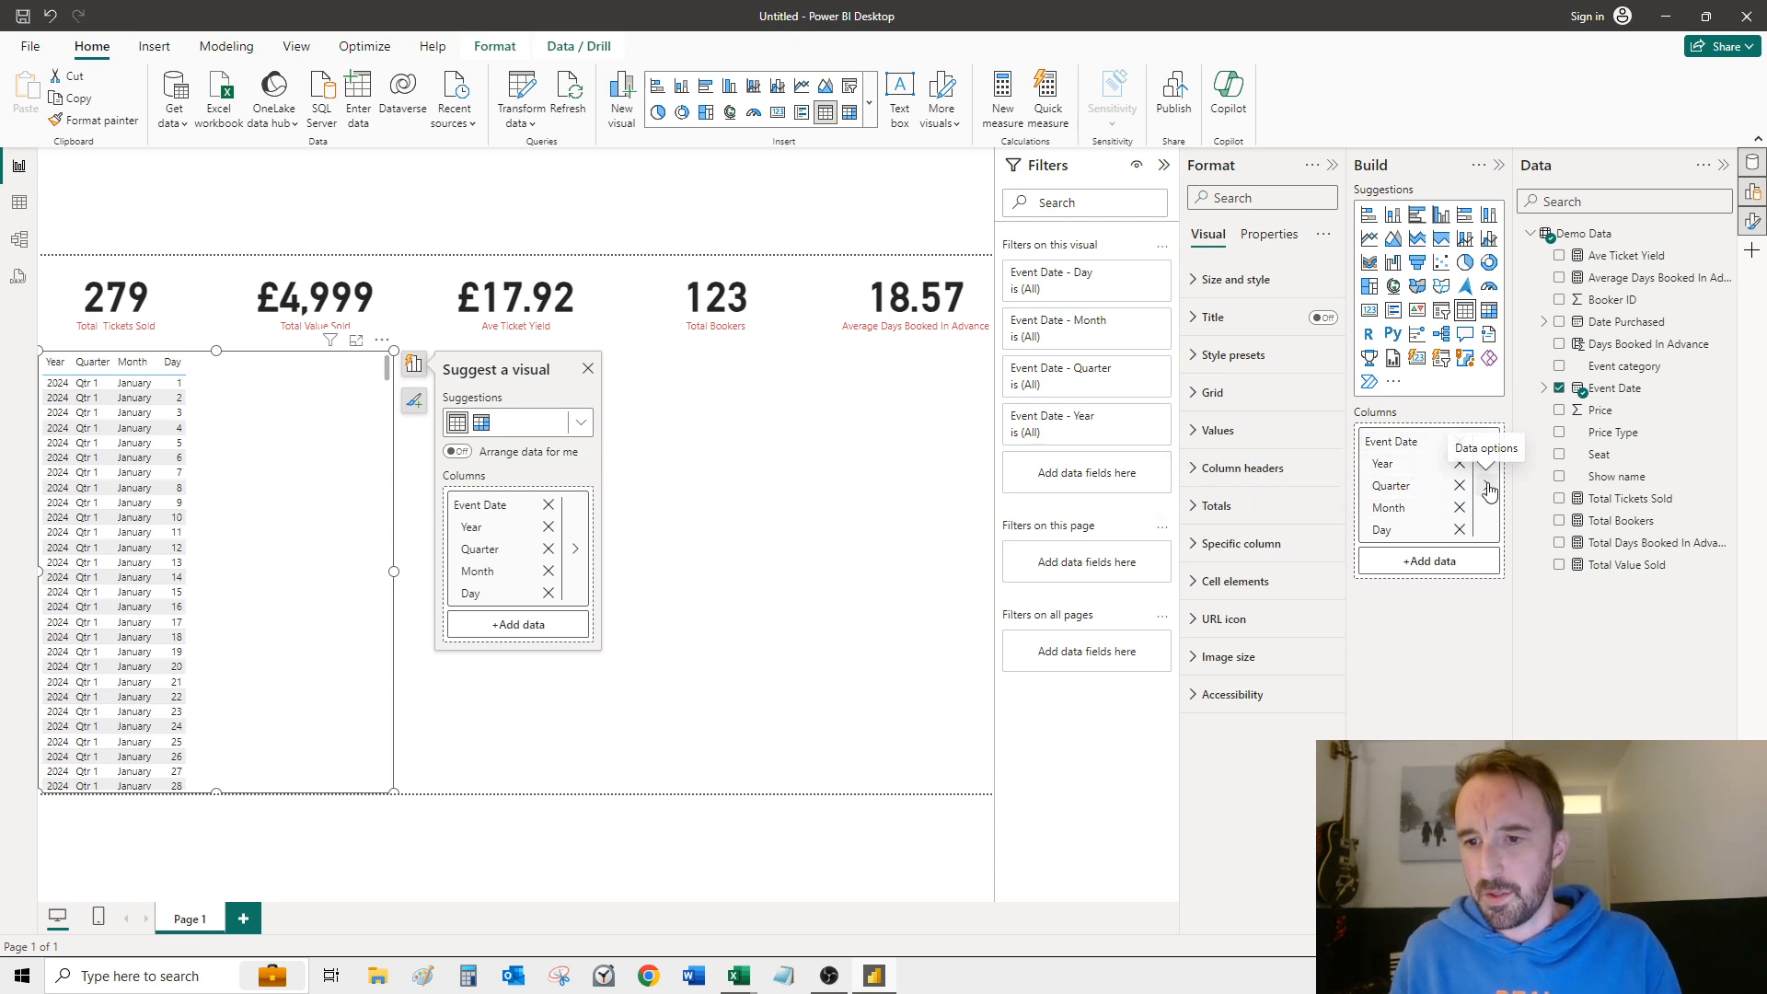
click(1488, 487)
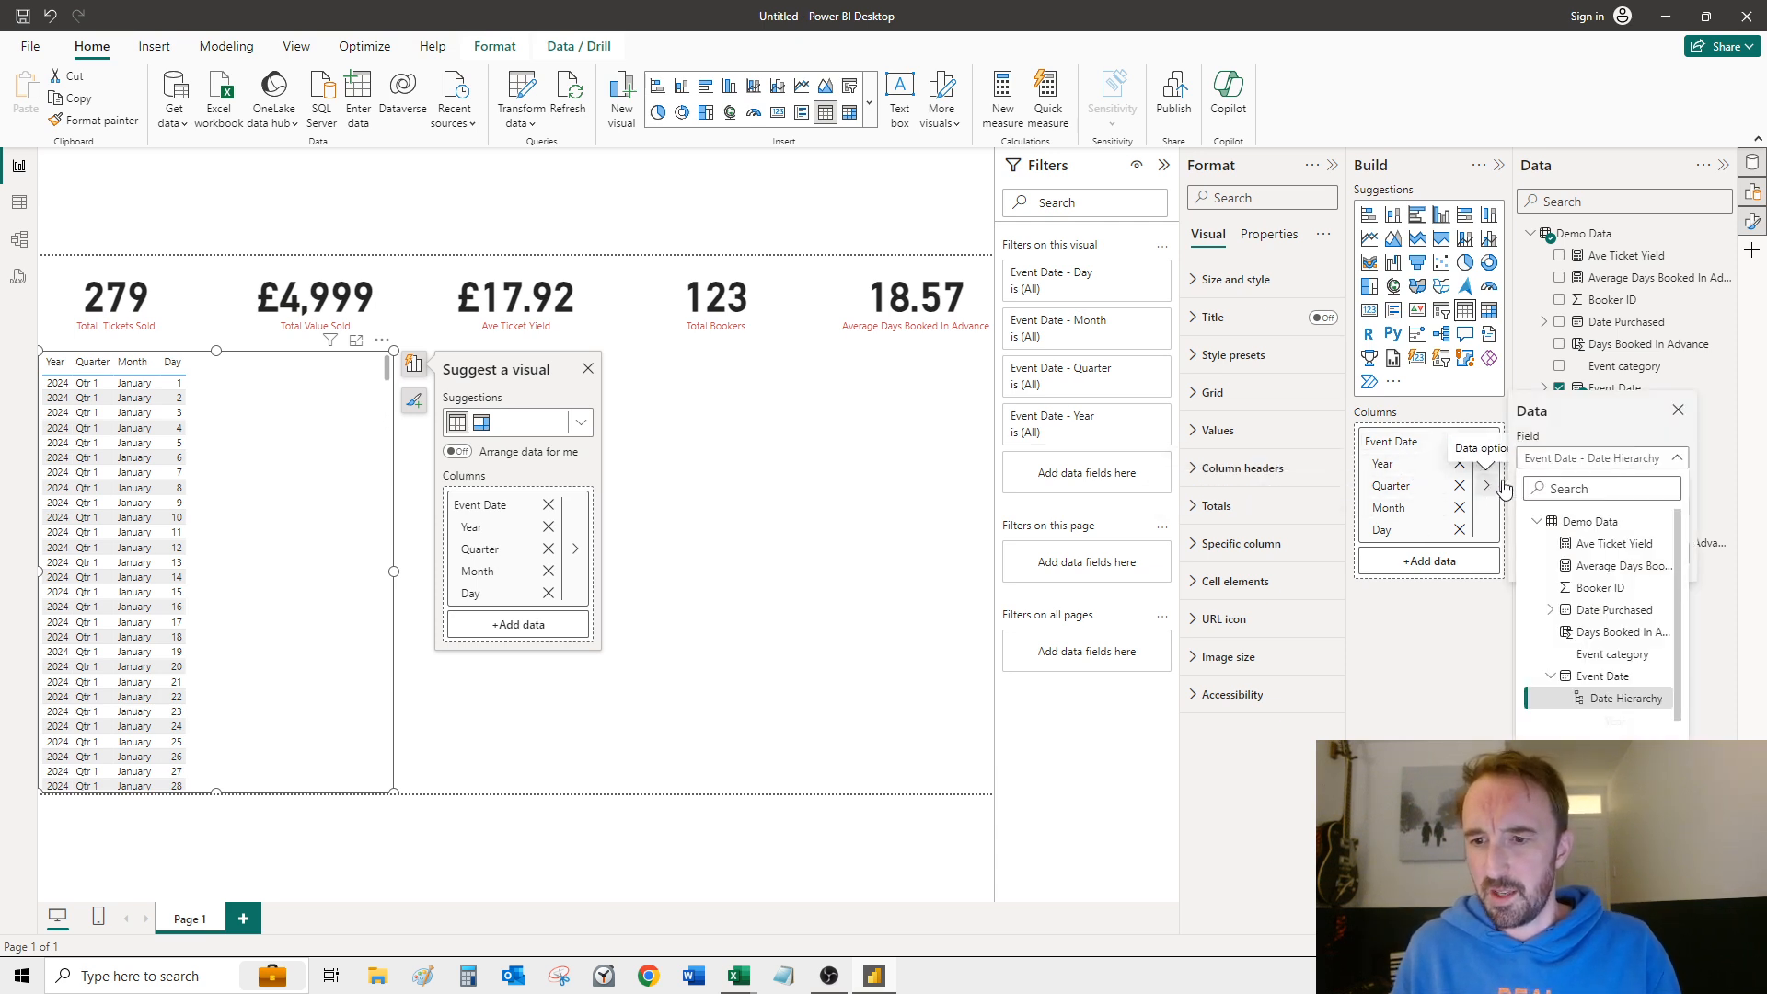
click(1628, 460)
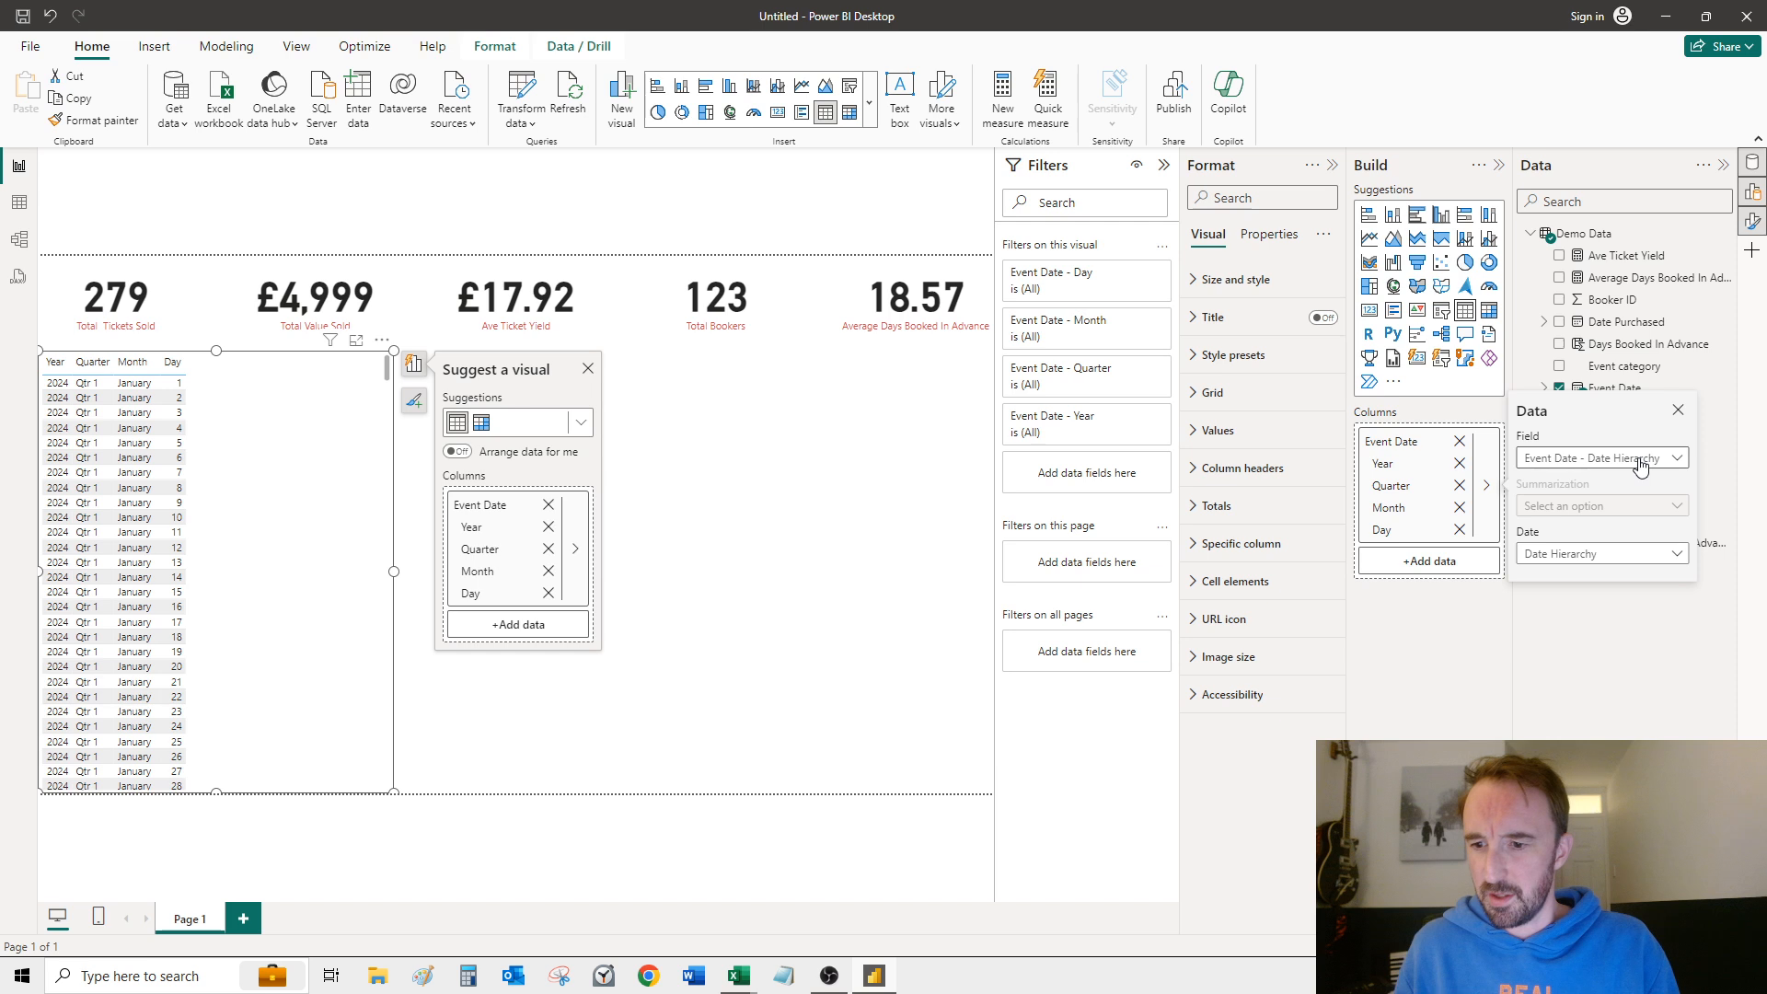
click(1613, 557)
click(1580, 582)
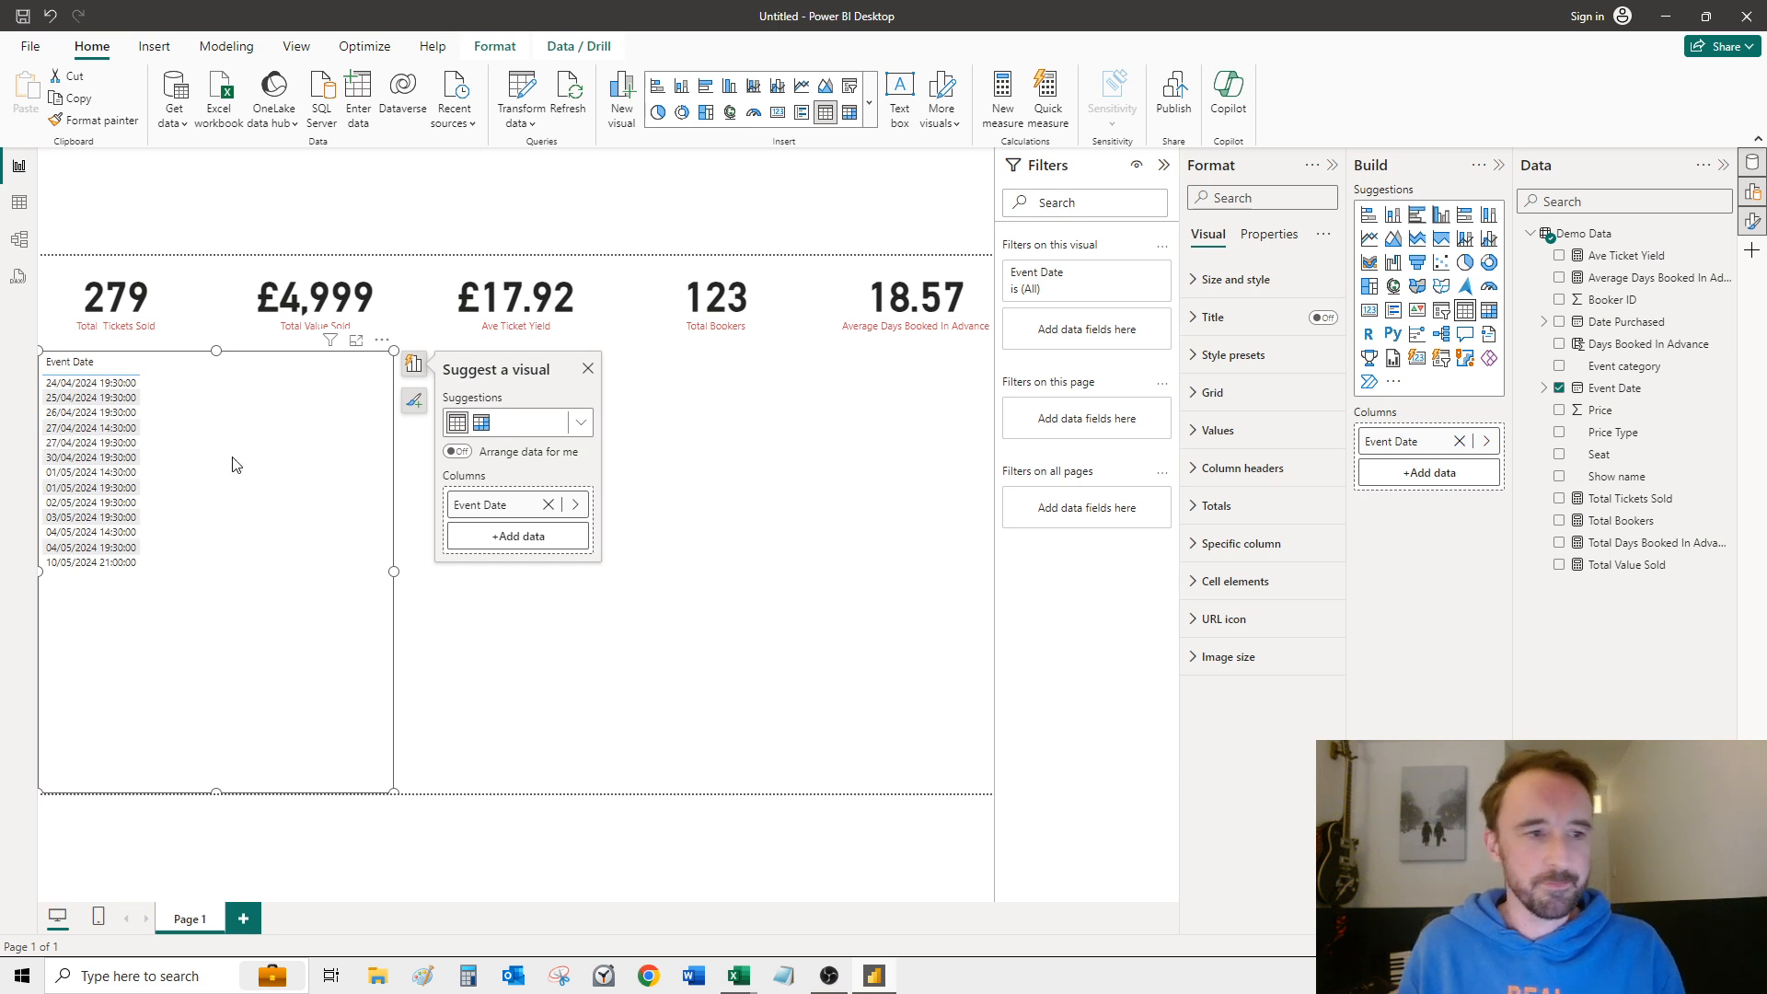
click(1495, 316)
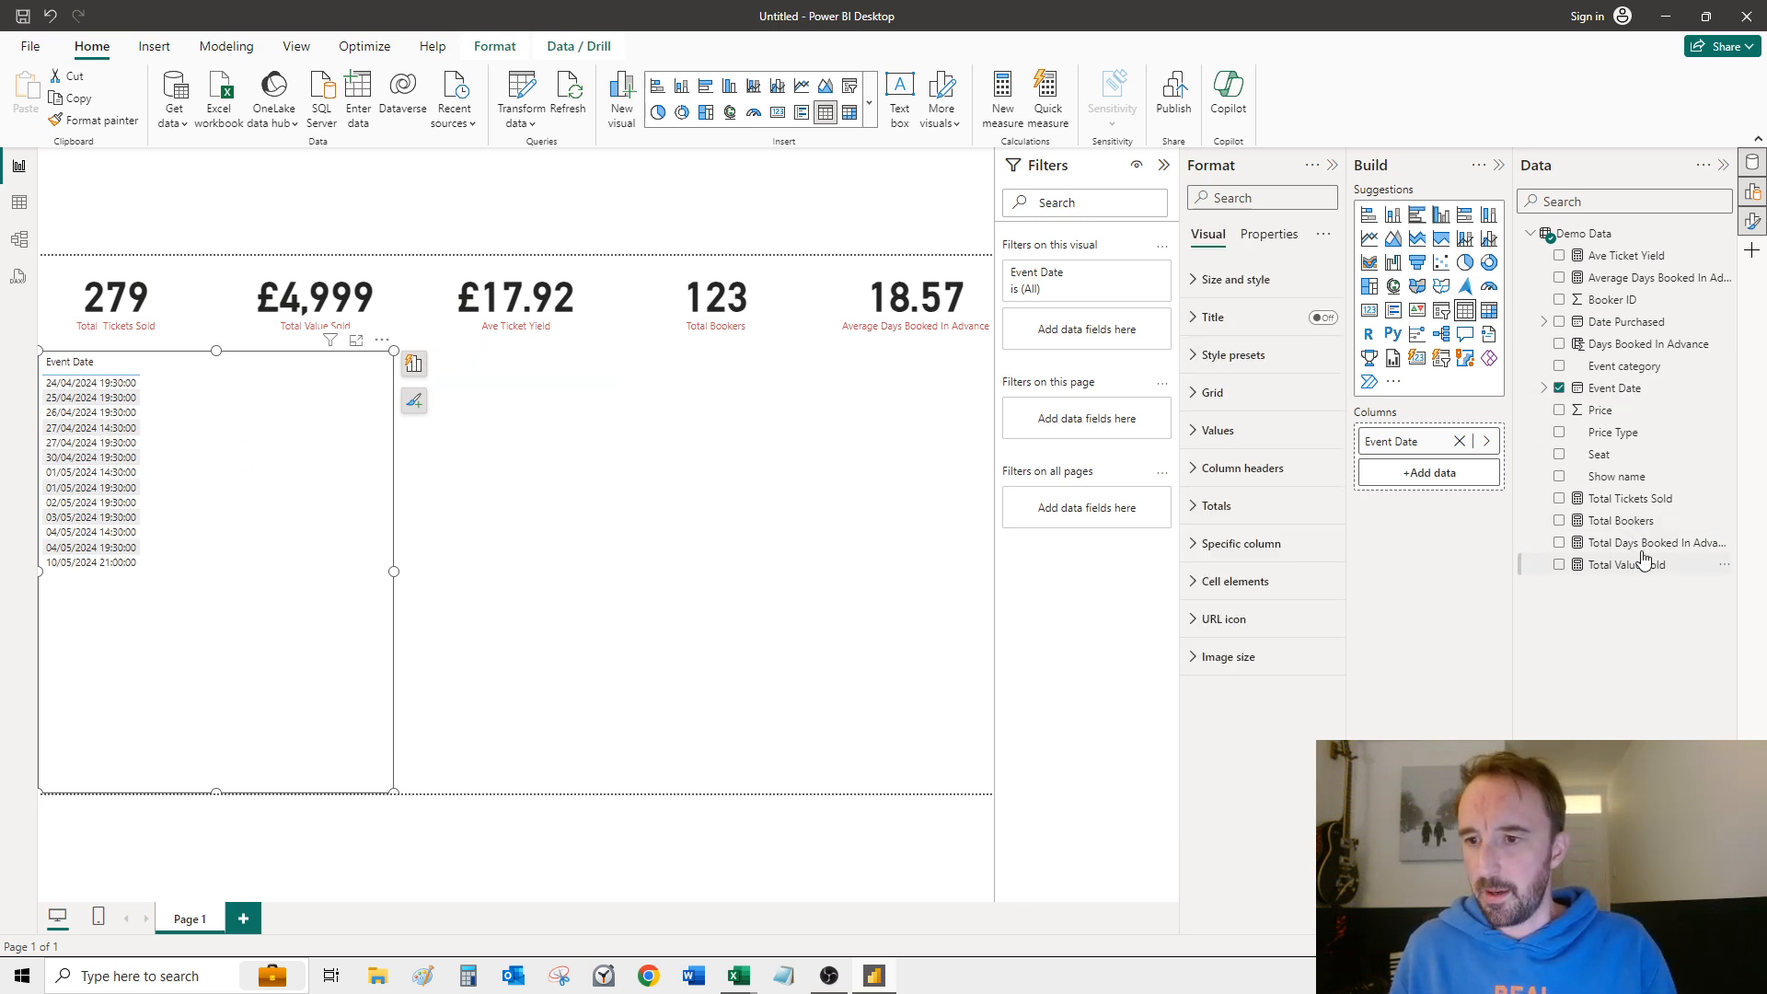
Step: Add Total Tickets Sold, Total Value Sold and Ave Ticket Yield as table columns after Event Date
drag(1643, 505, 1422, 479)
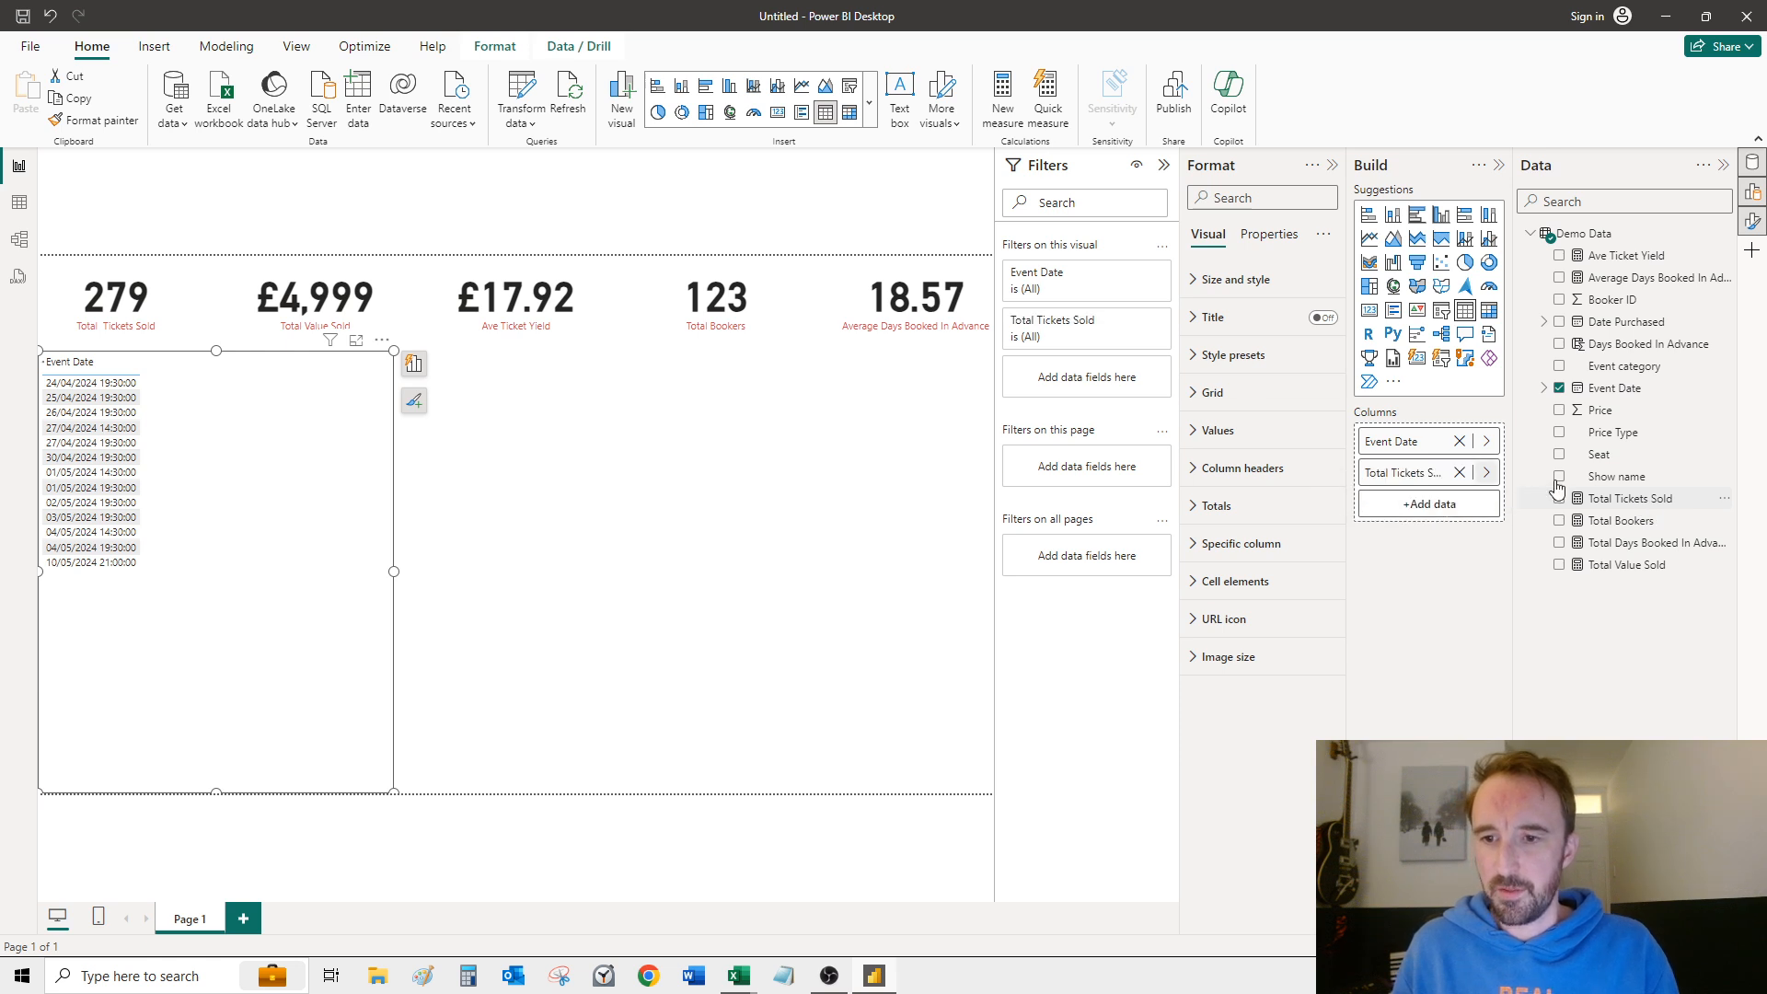
drag(1656, 566, 1440, 515)
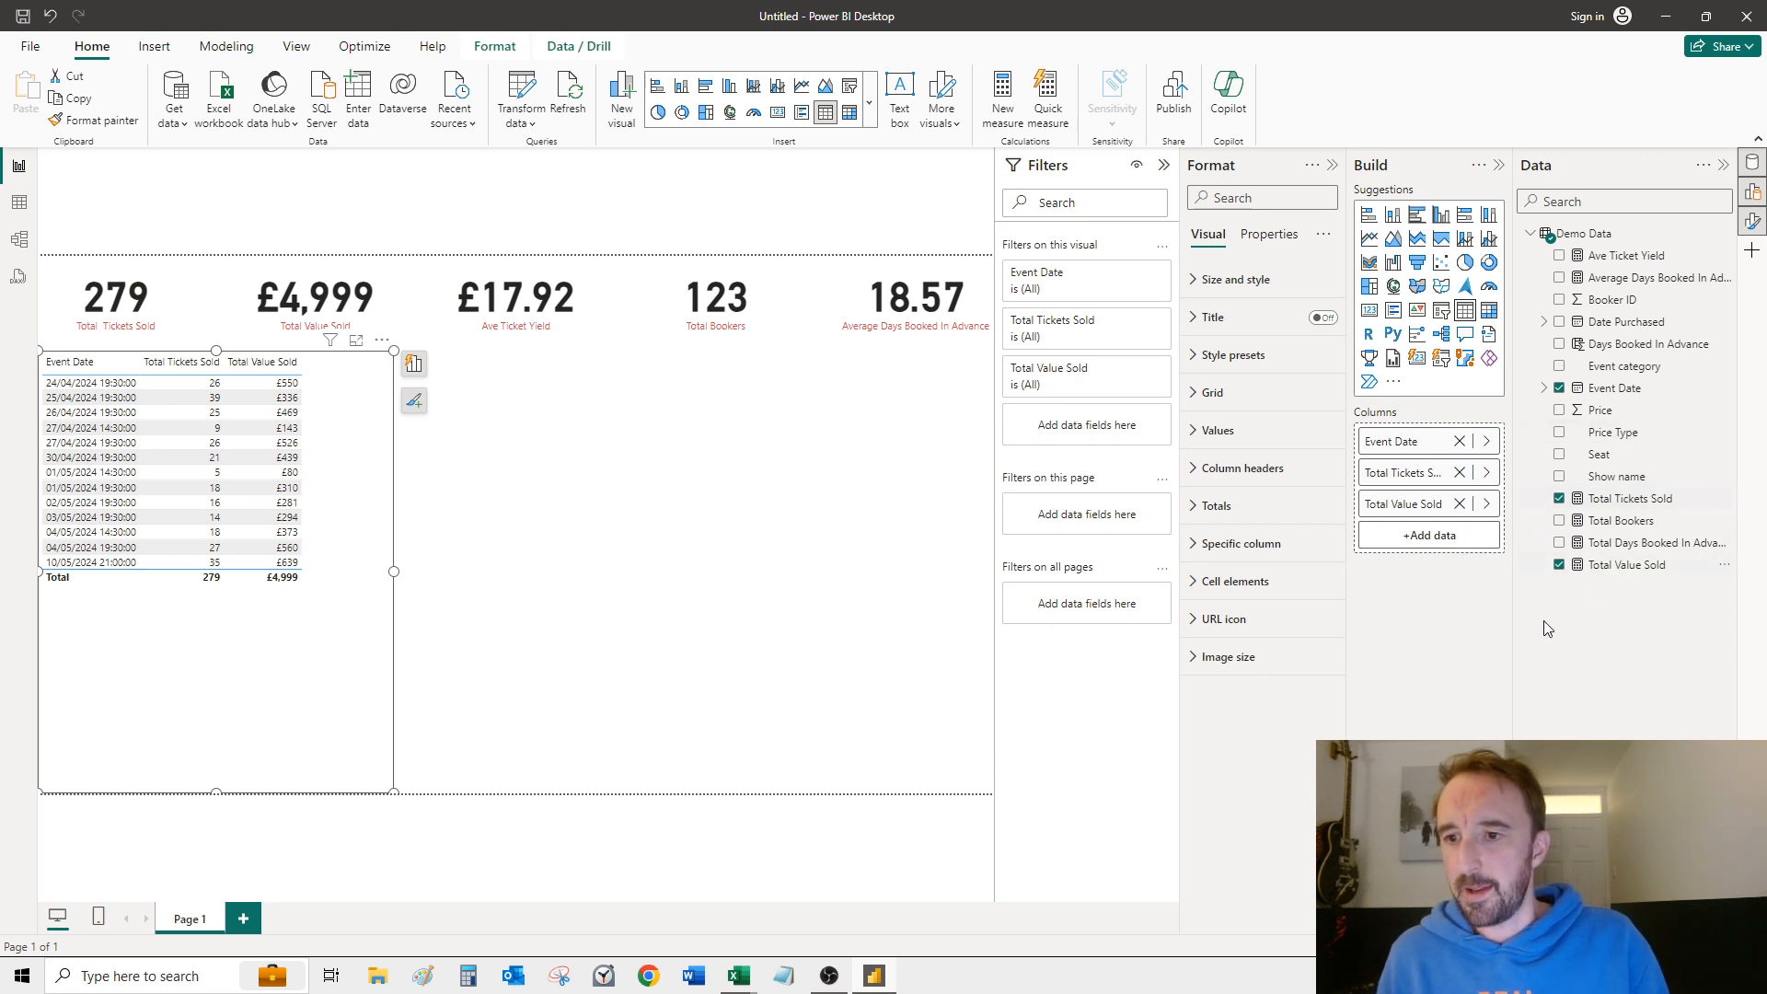
drag(1656, 279, 1436, 533)
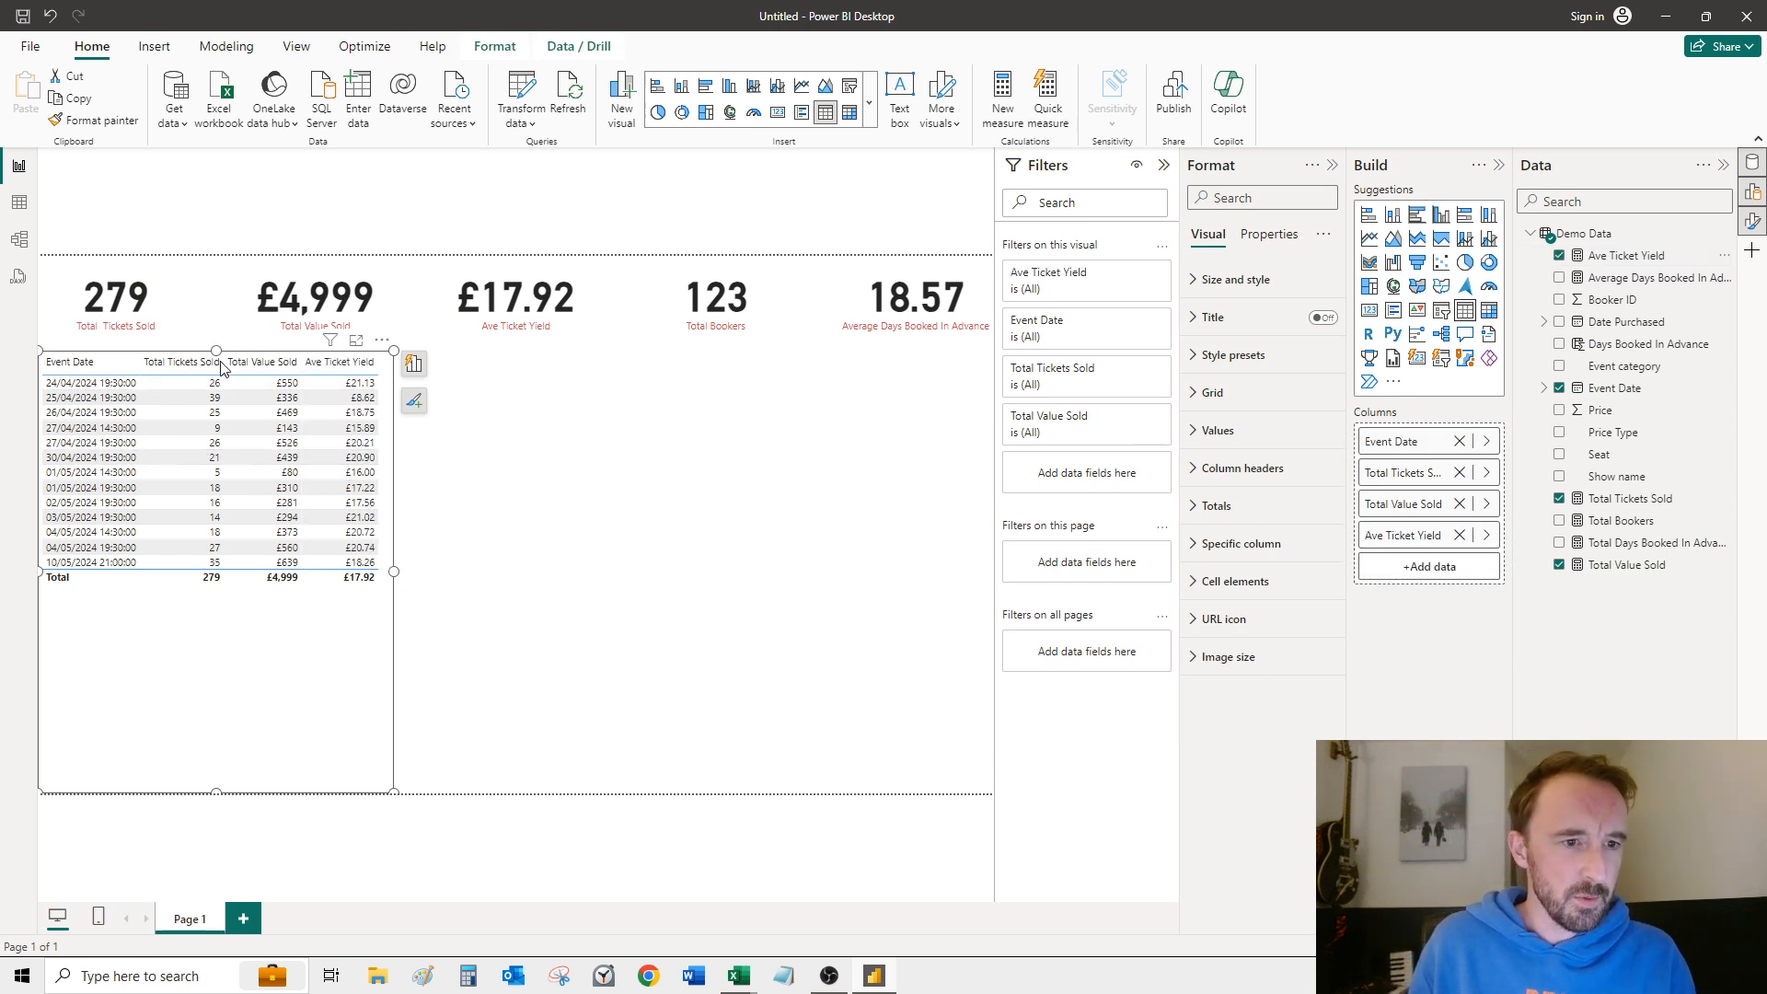
Step: Narrow the Total Tickets Sold, Total Value Sold and Ave Ticket Yield columns so their headers wrap, sorting the table by Total Value Sold descending
drag(206, 366, 183, 369)
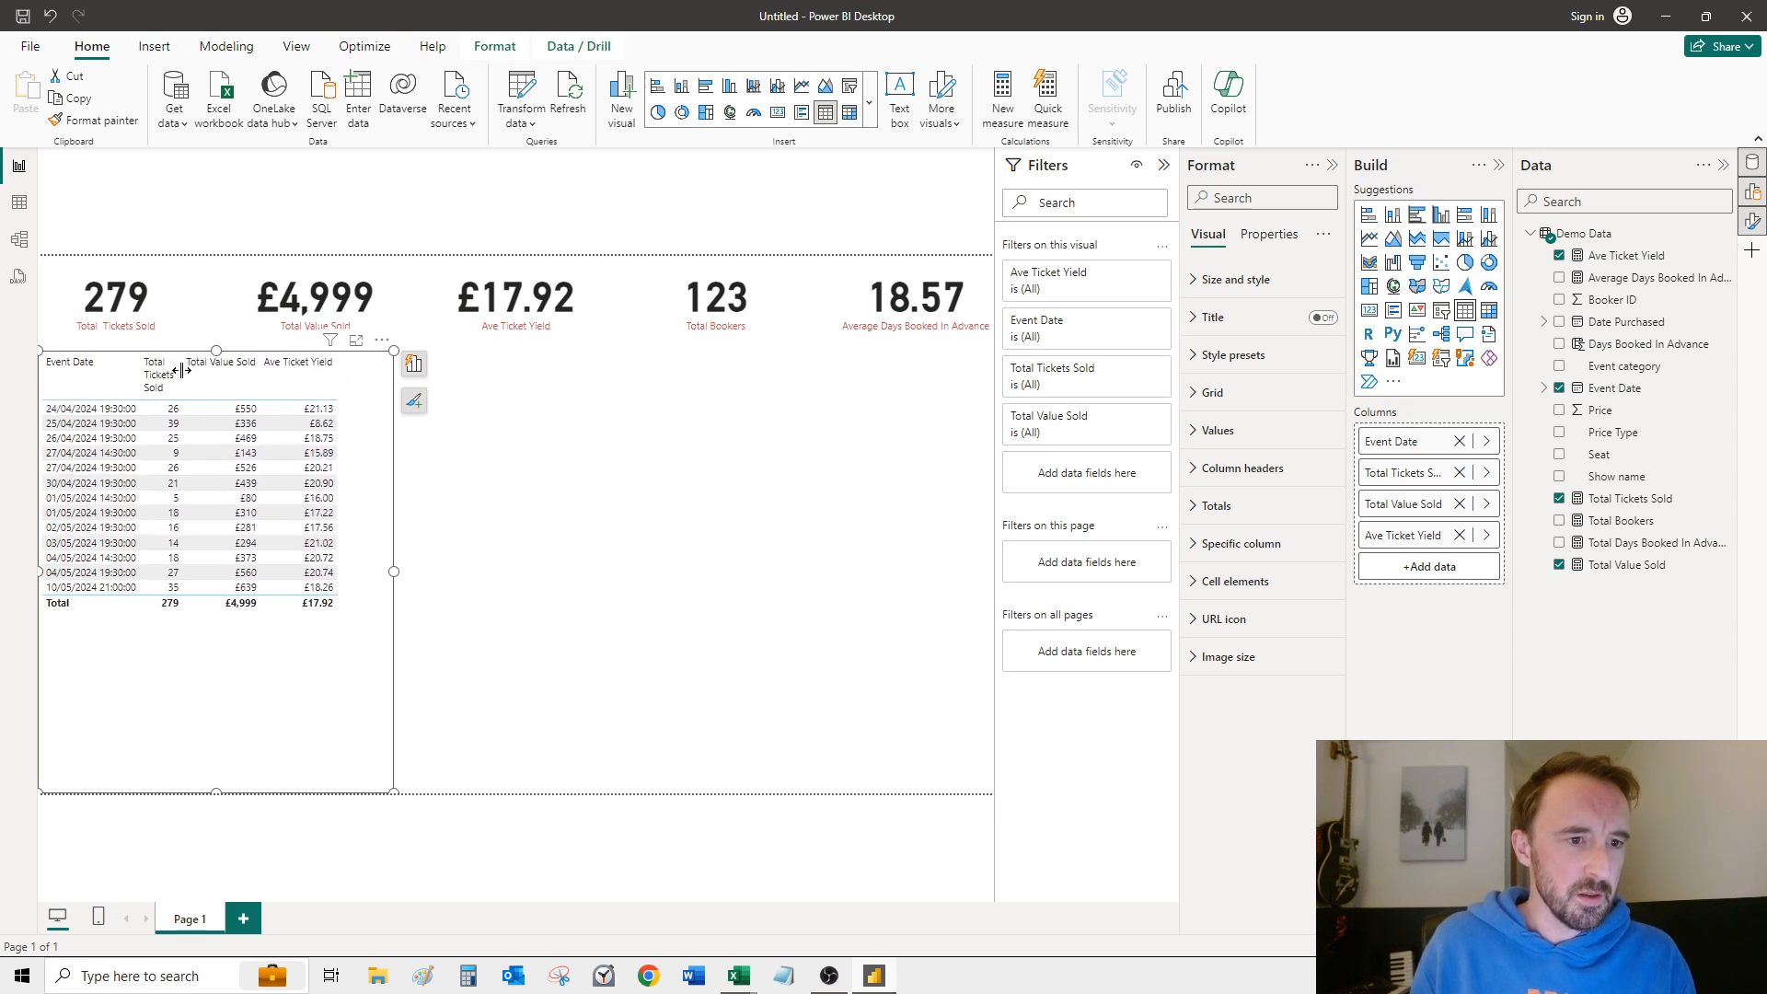
click(256, 385)
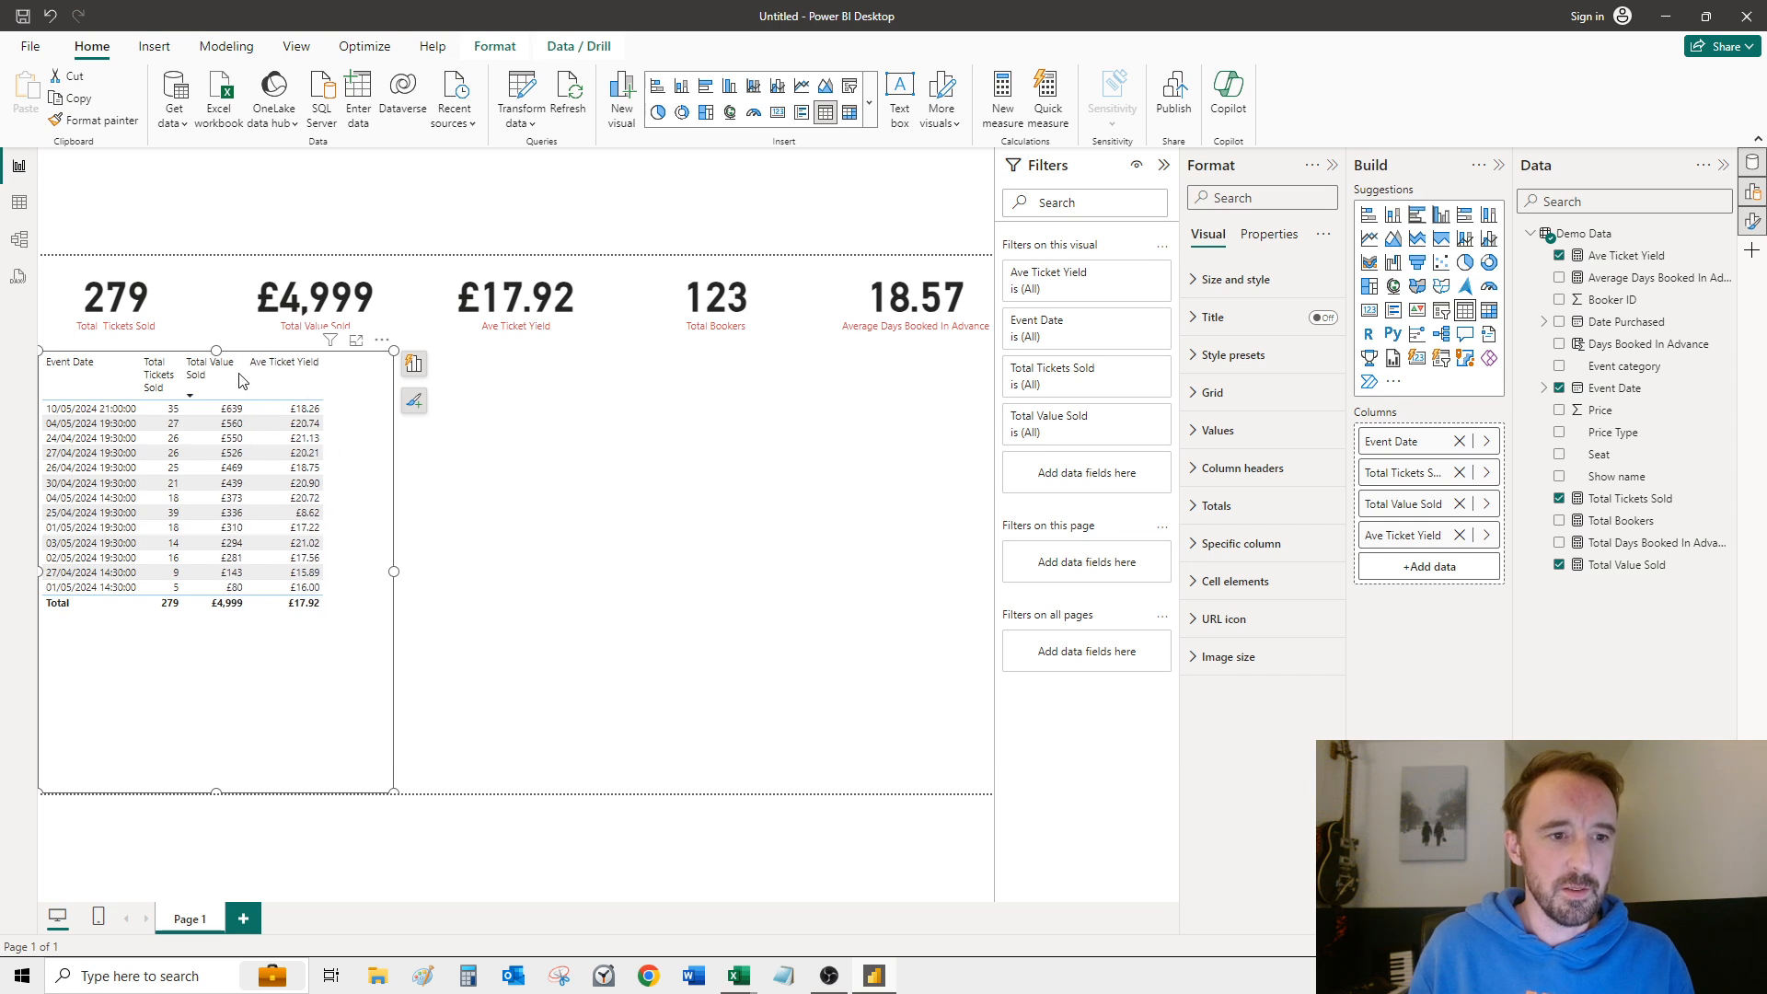
mouse_move(245, 377)
mouse_down()
mouse_move(230, 375)
mouse_move(295, 387)
mouse_move(278, 388)
mouse_up()
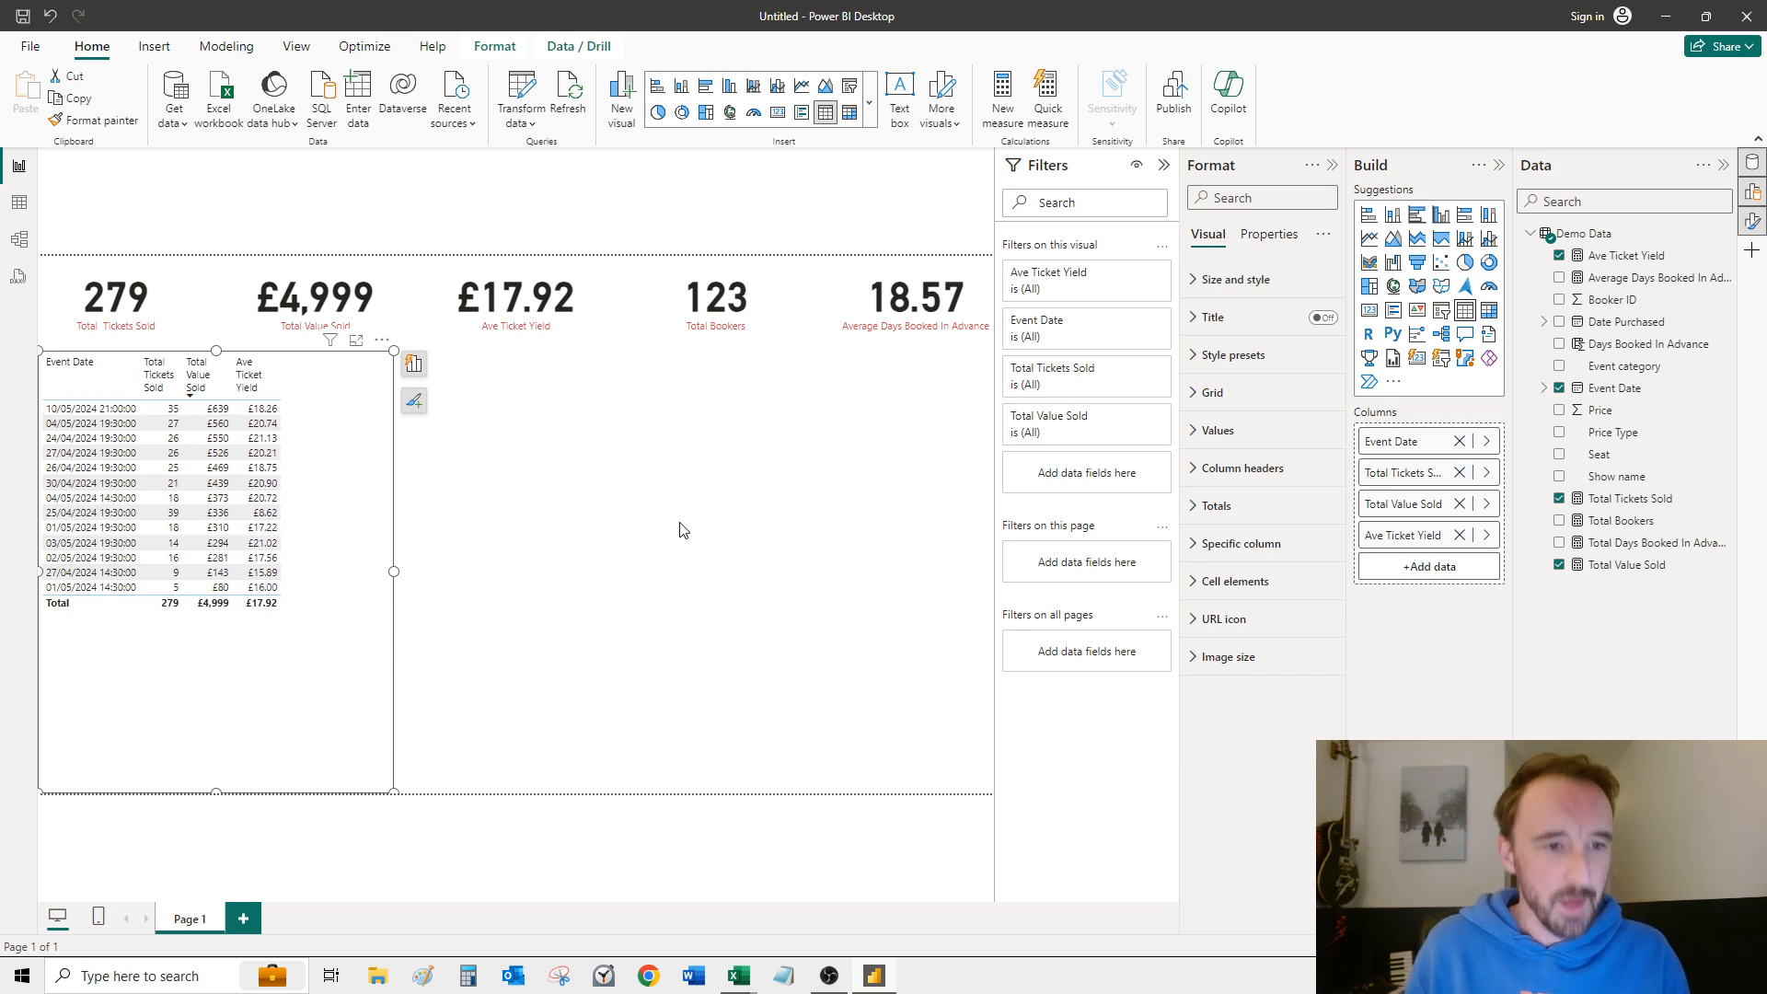
click(667, 586)
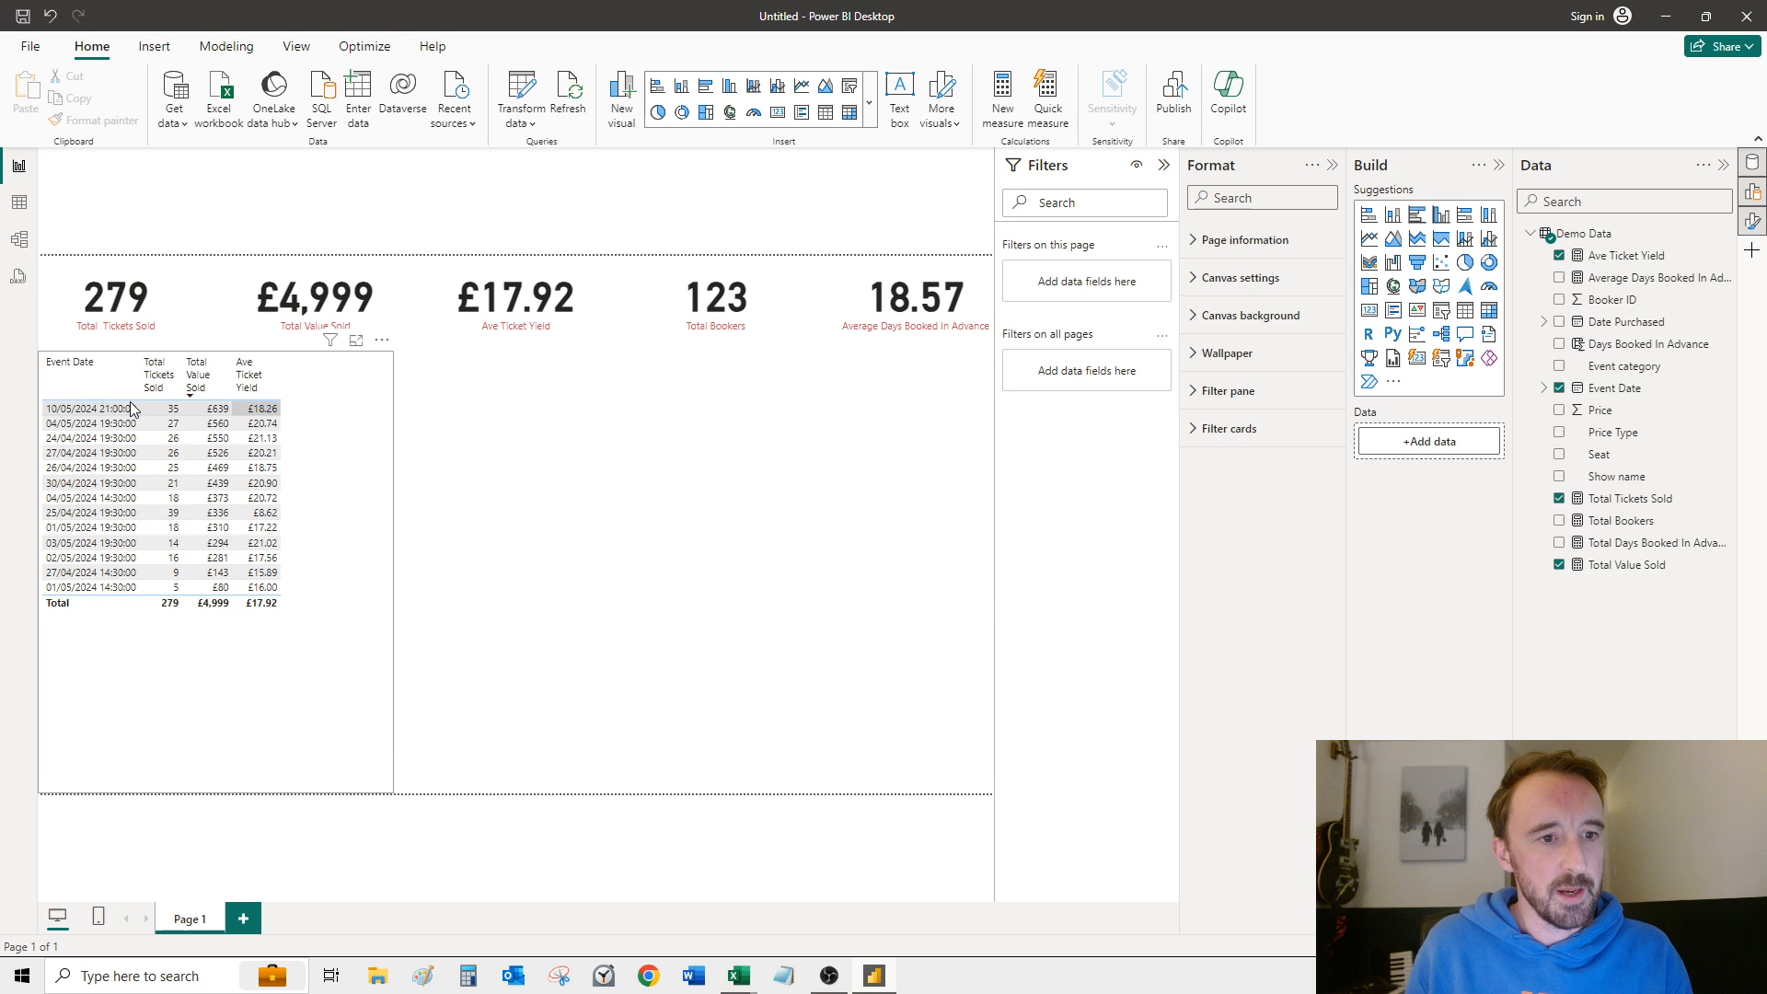
Step: Add Average Days Booked In Advance to the event date table and narrow its column so the header wraps onto three lines
click(212, 407)
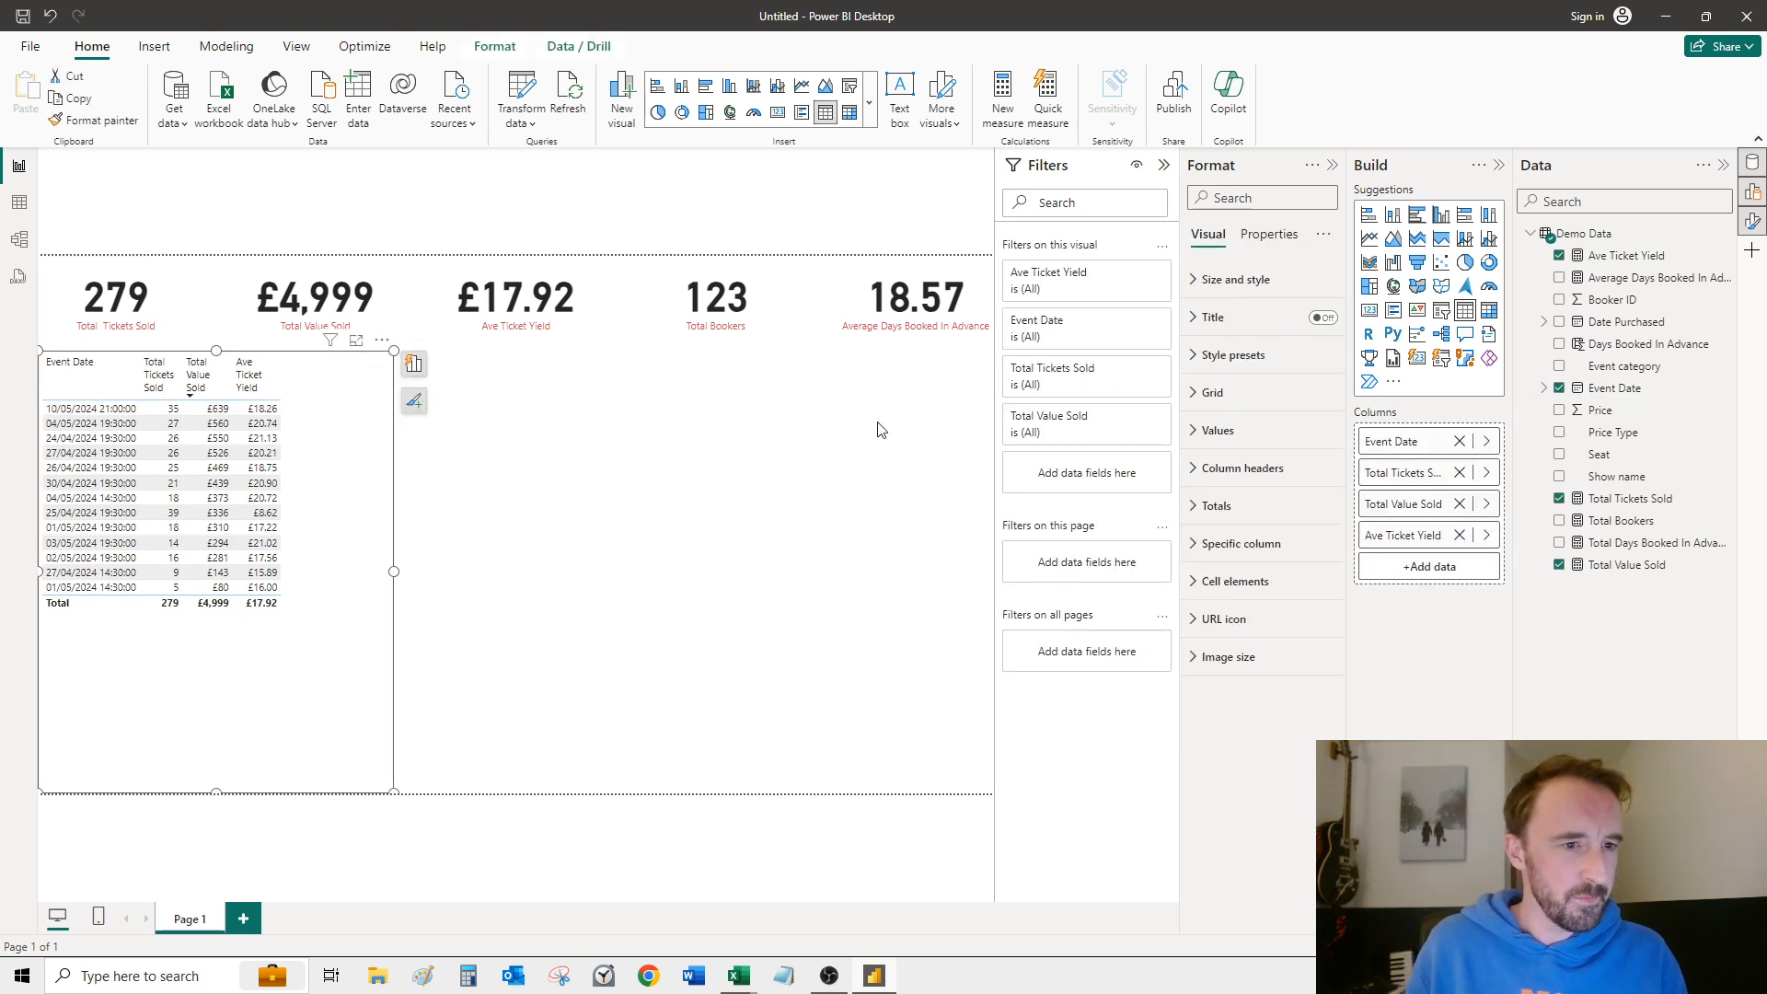
click(1560, 279)
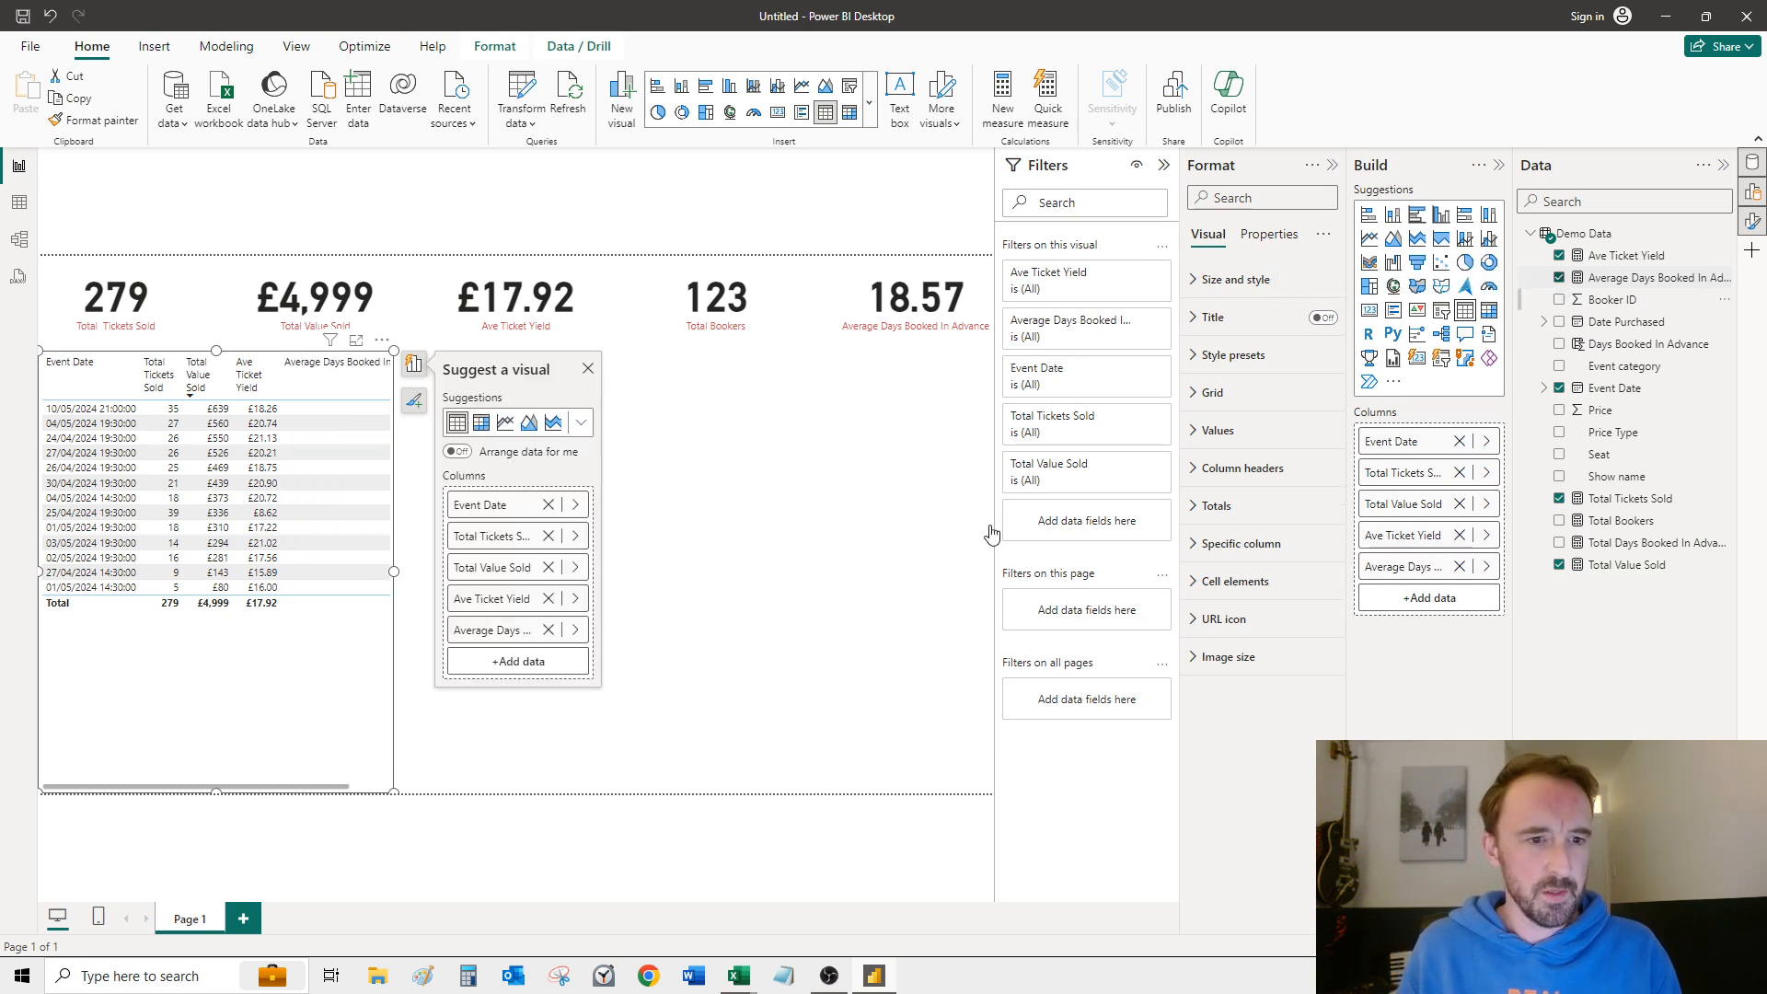
drag(394, 573, 569, 572)
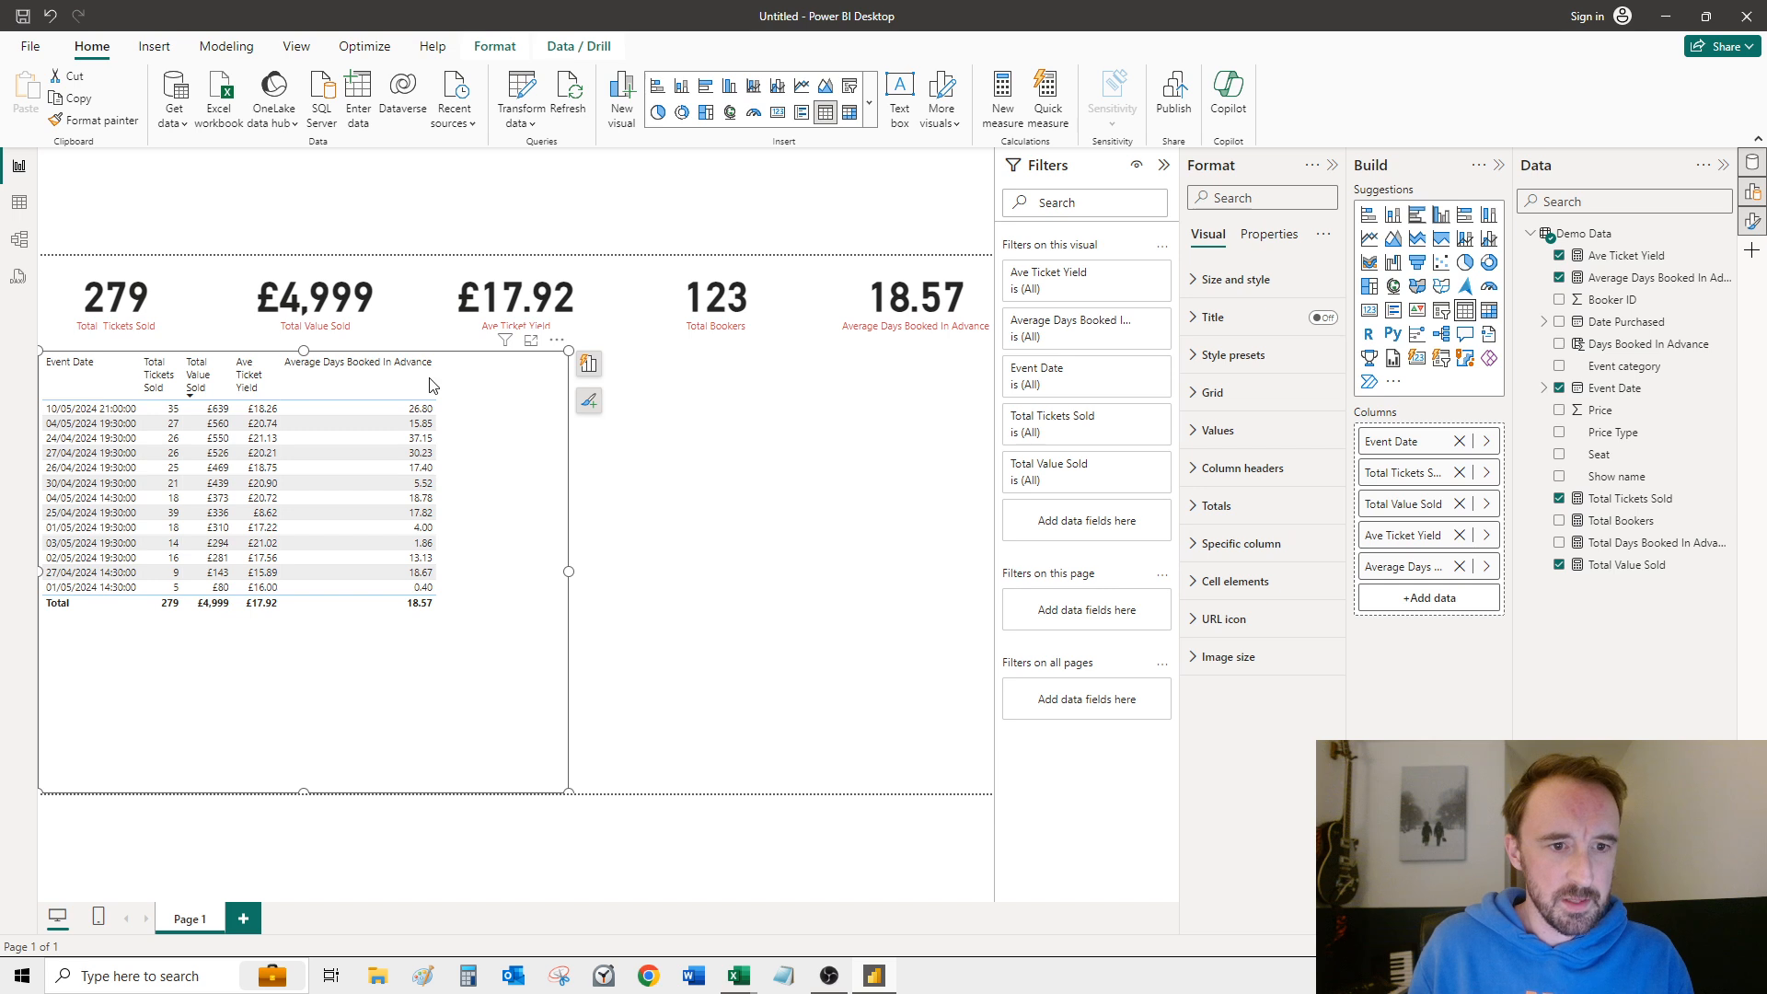
drag(411, 393, 357, 396)
Step: Shrink the table to the combined width of the first two cards and raise its lower edge to just beneath the Total row
drag(569, 559, 388, 551)
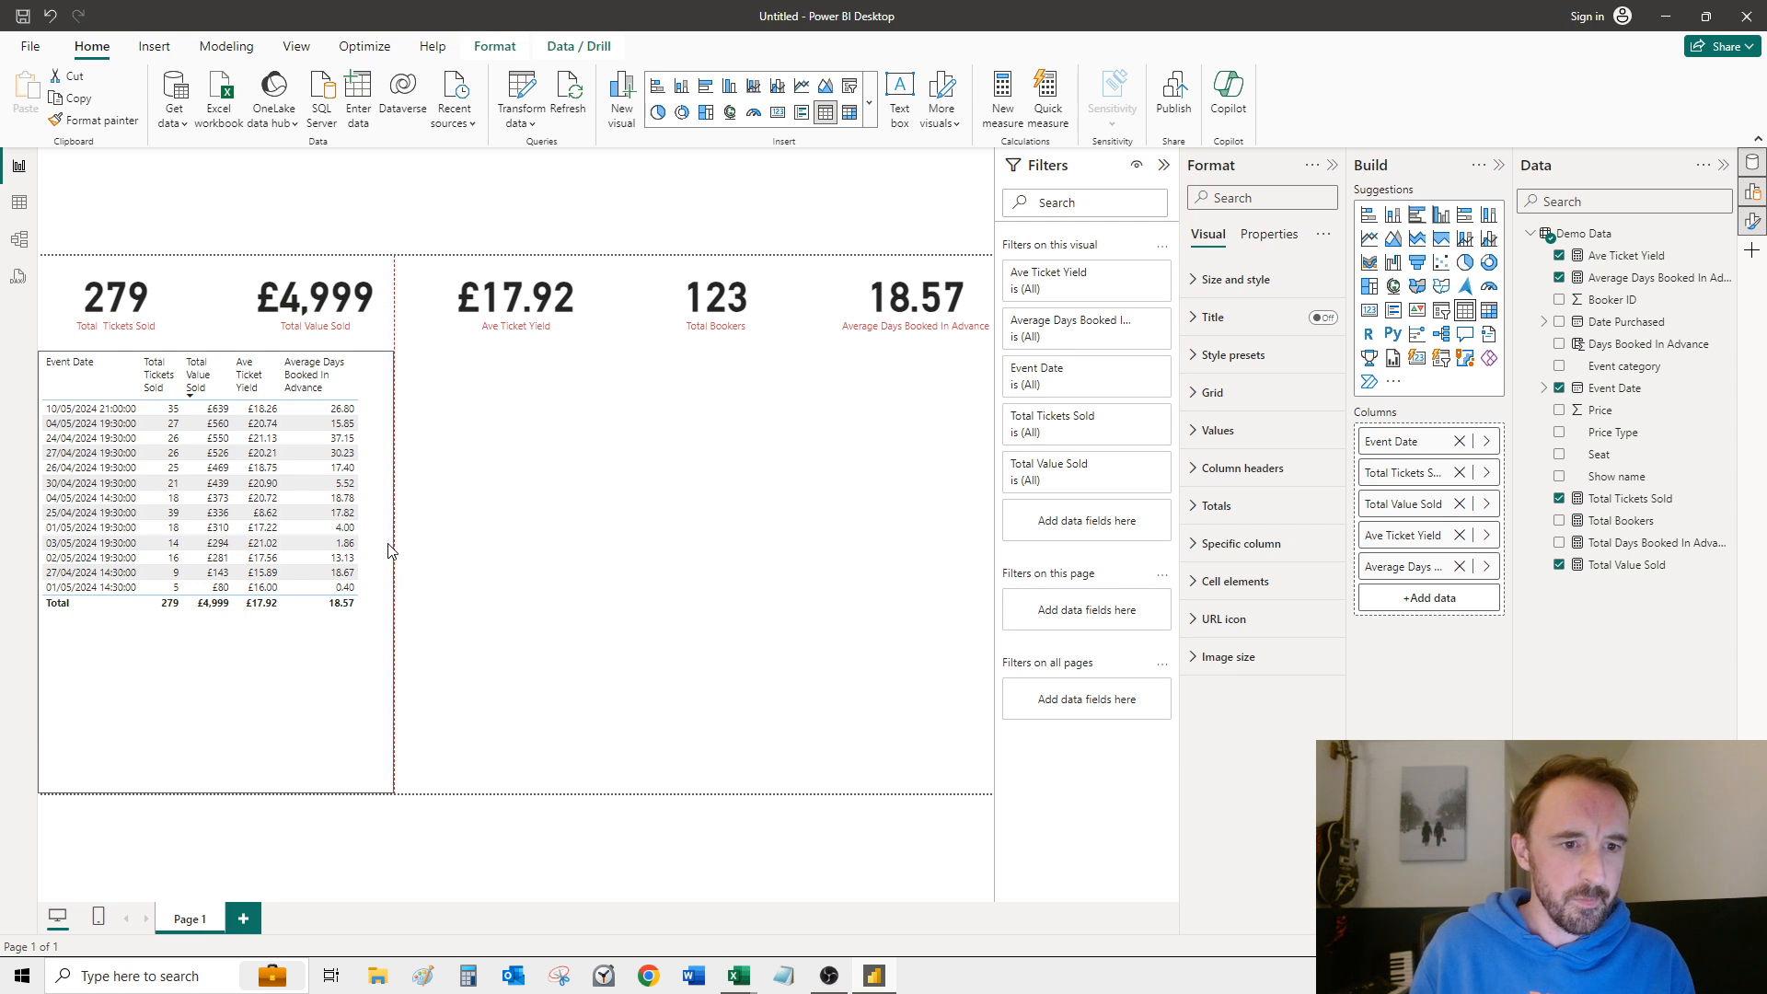
click(169, 683)
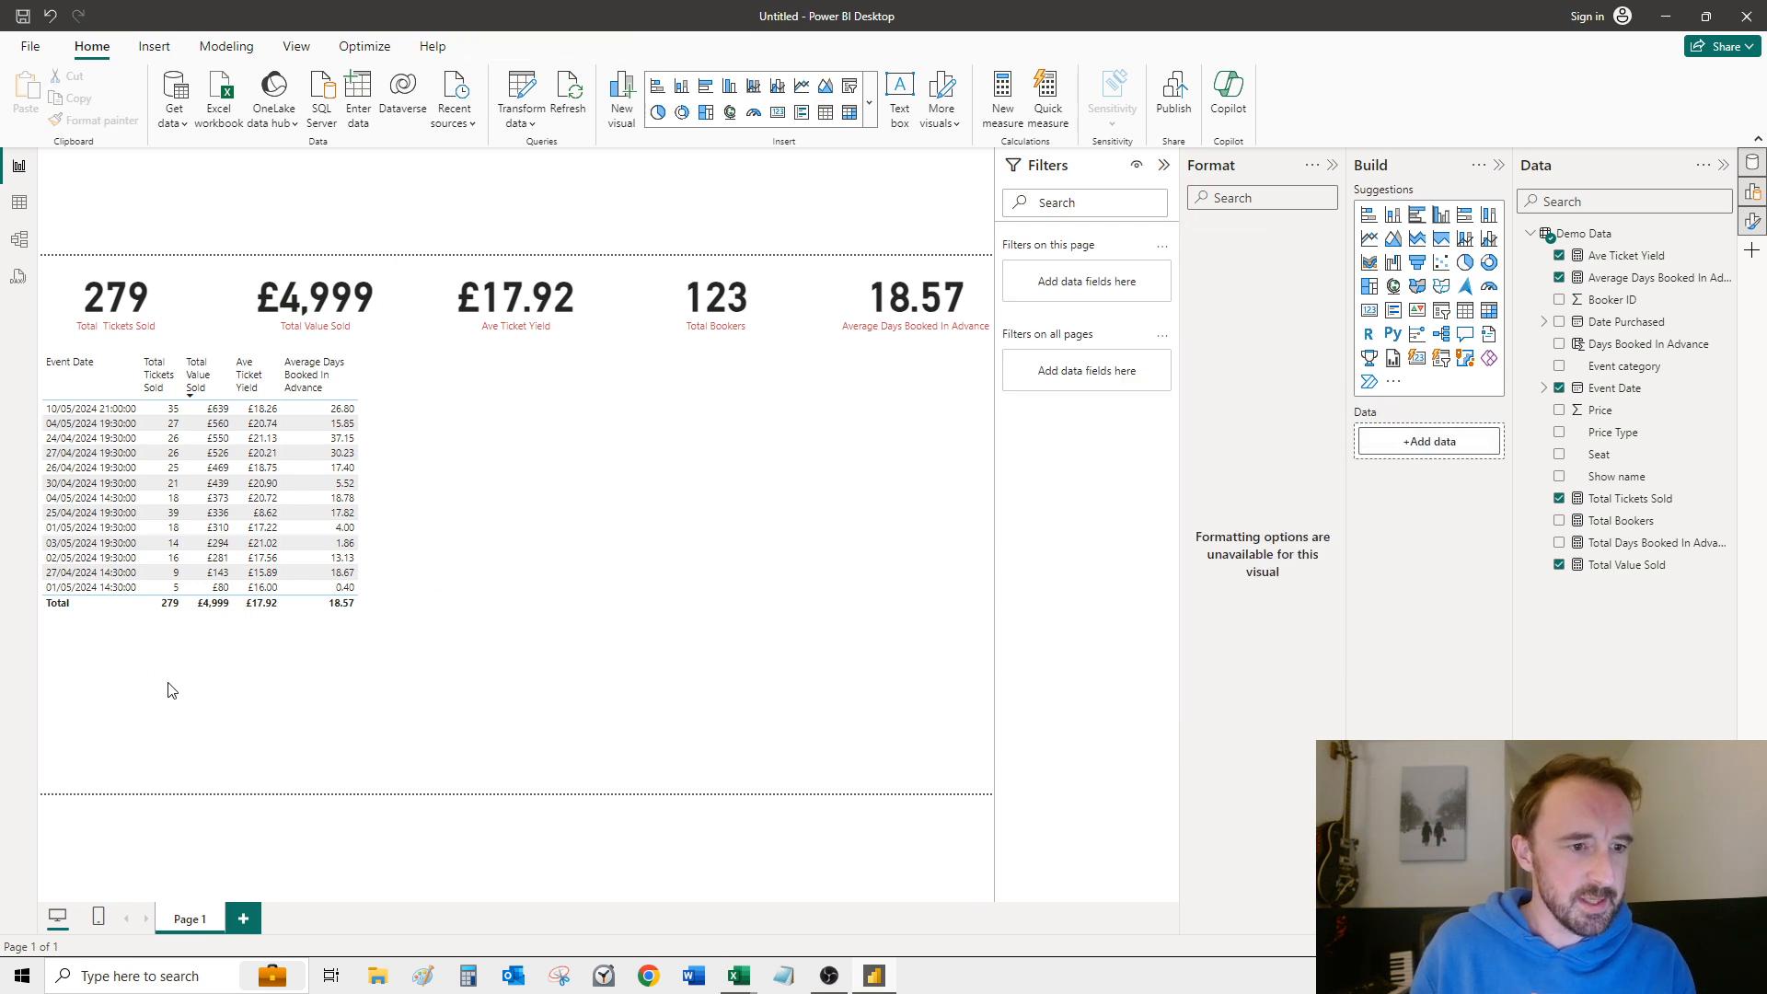
click(235, 771)
drag(216, 792, 214, 629)
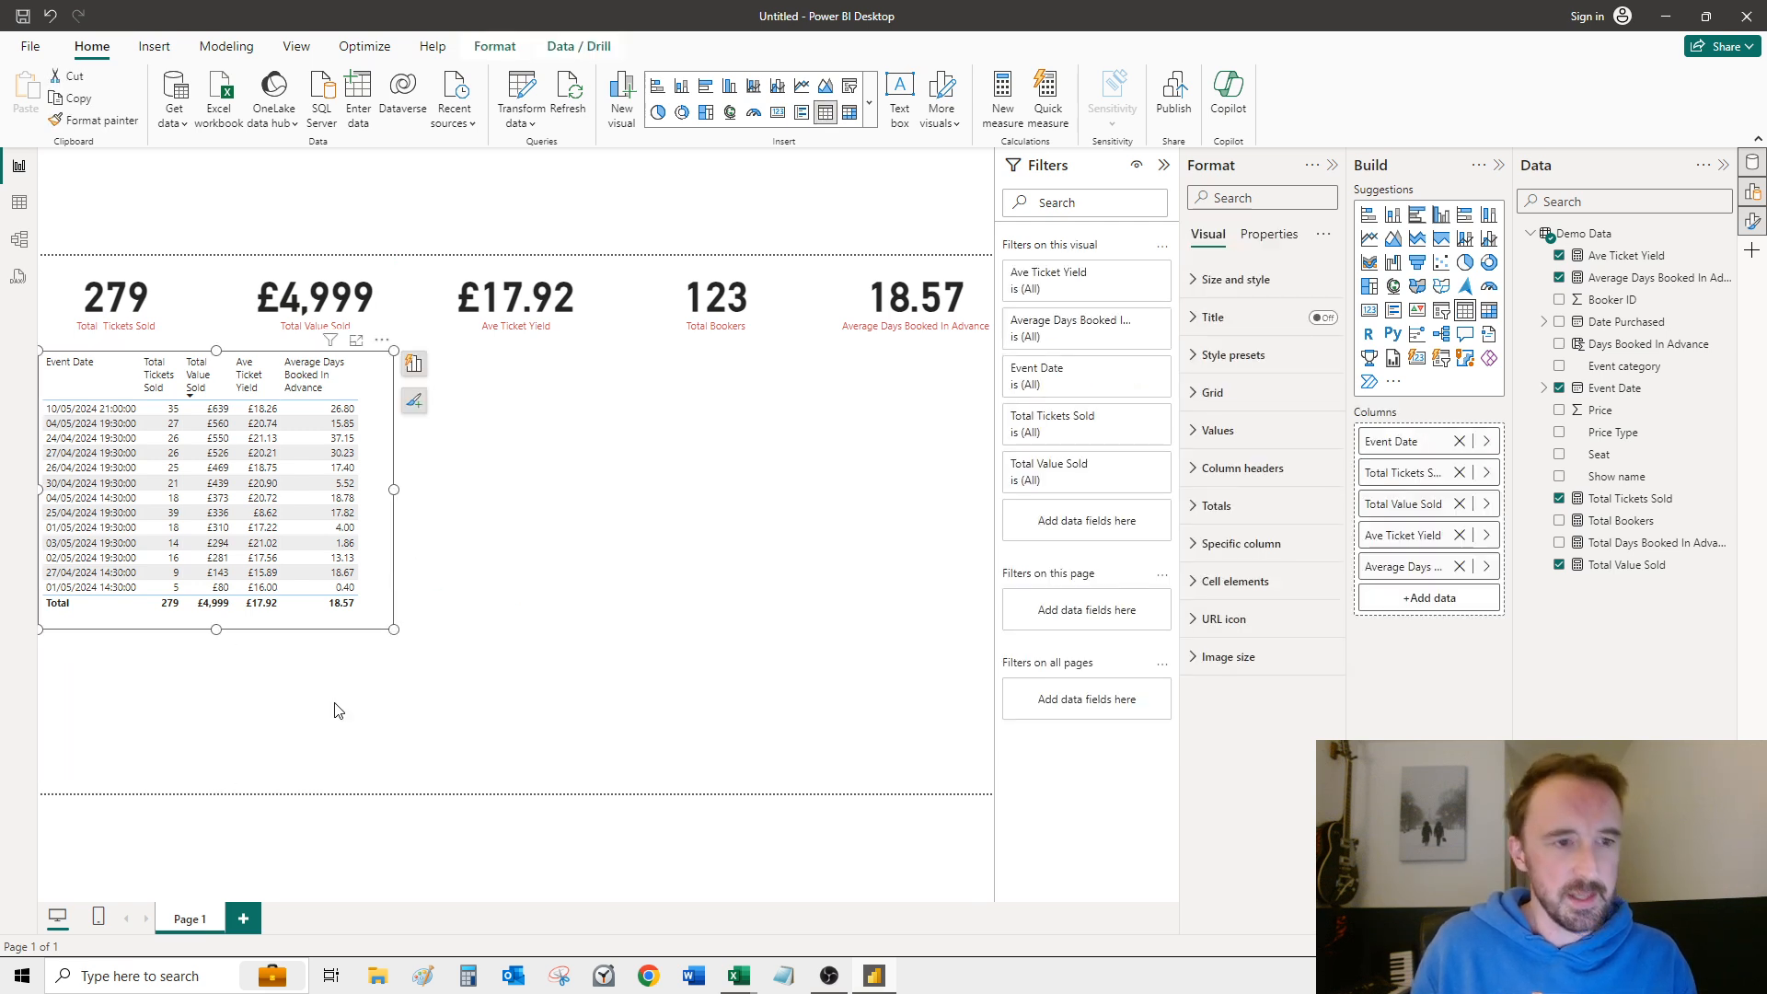
Step: Insert a Show name slicer below the table, match its width to the table and reduce its height to fit the two shows
click(521, 704)
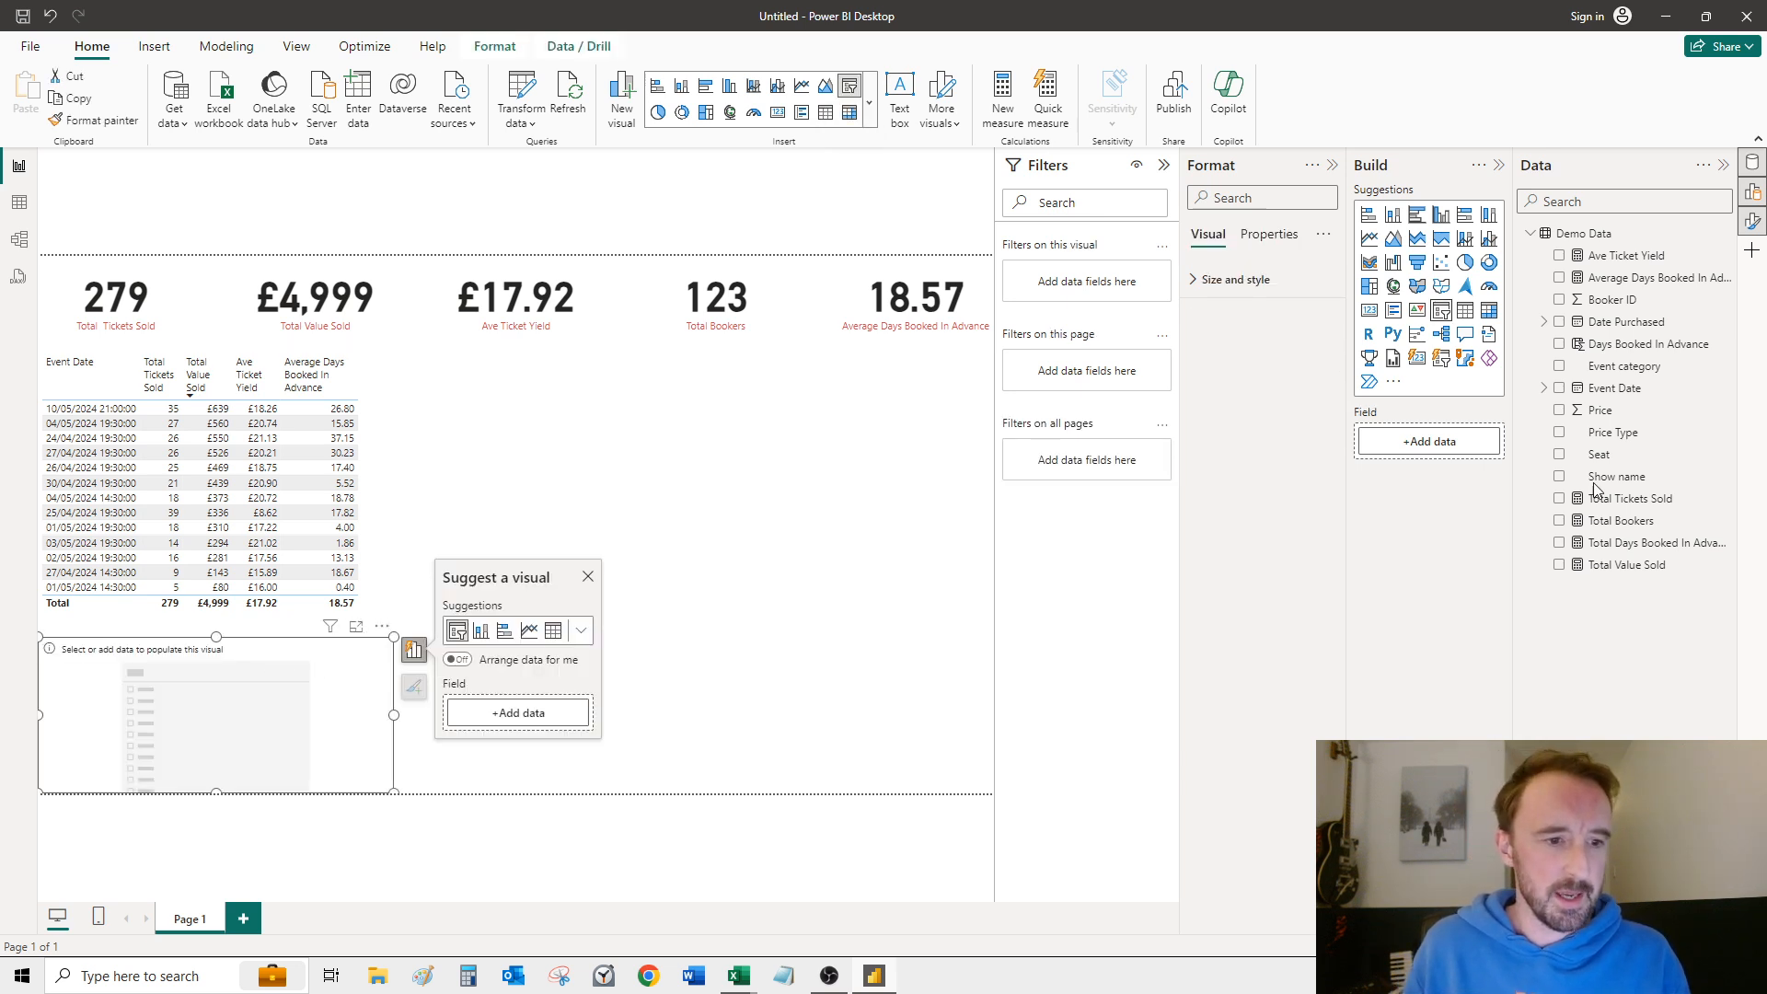
drag(1644, 485, 185, 700)
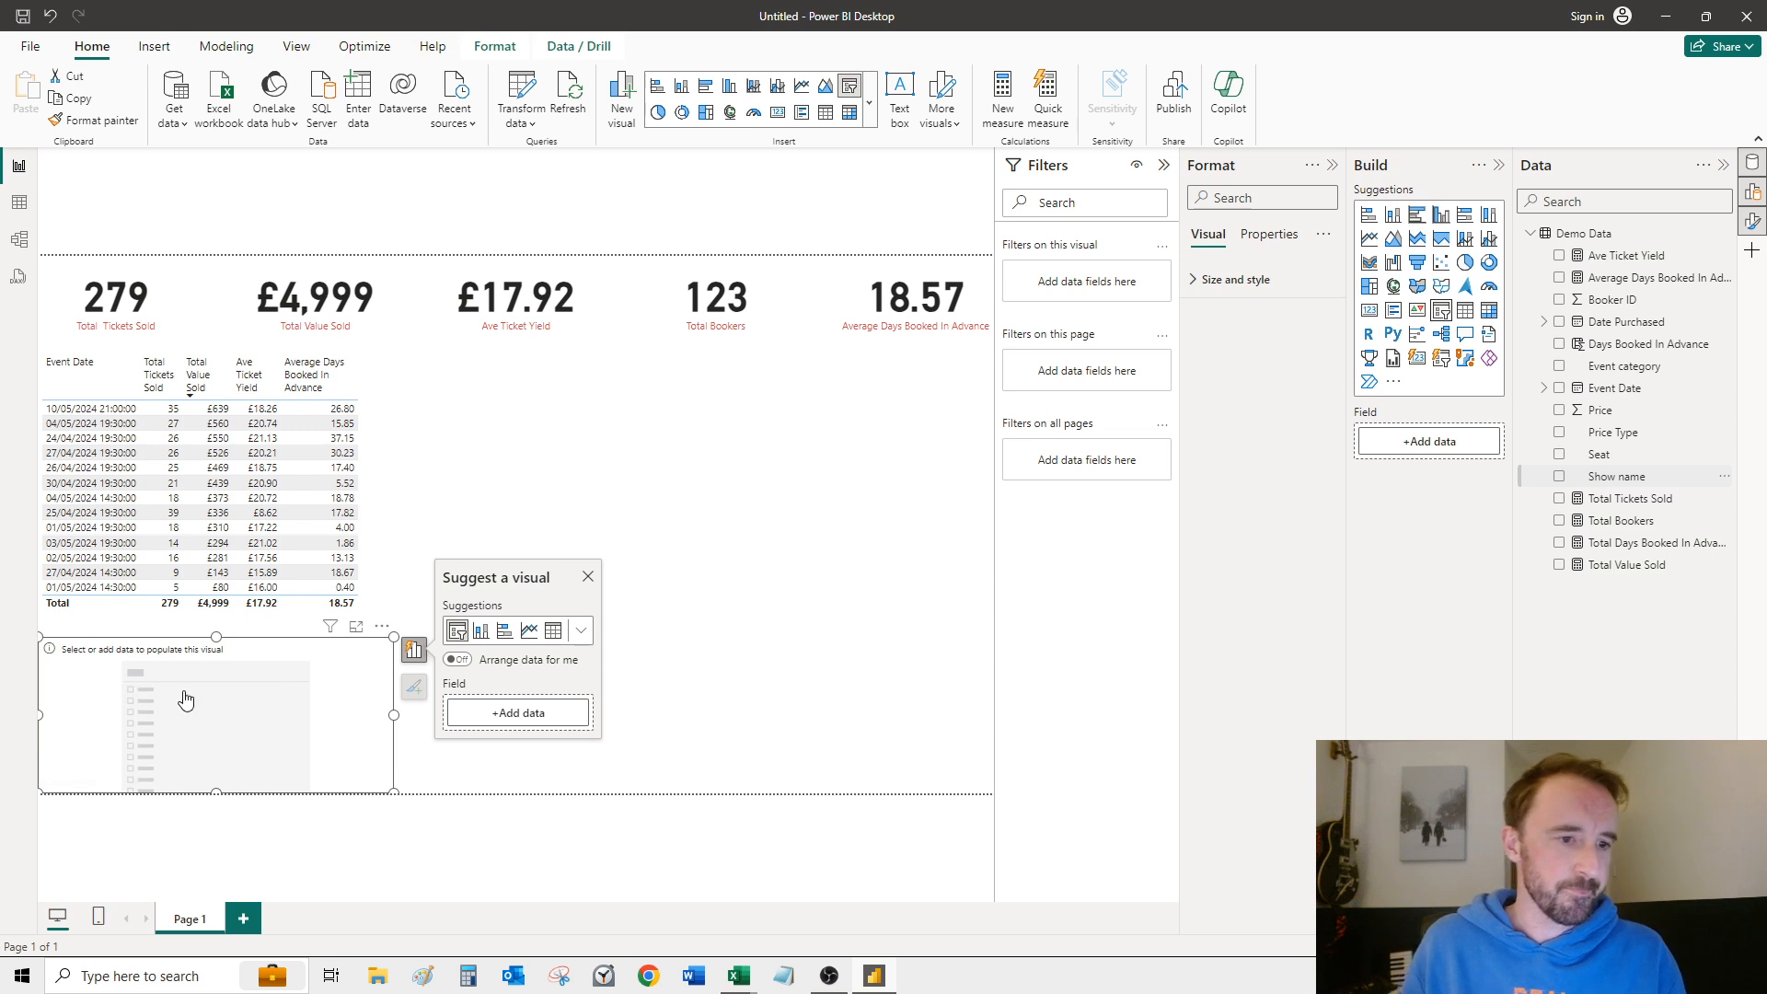
drag(334, 717, 323, 716)
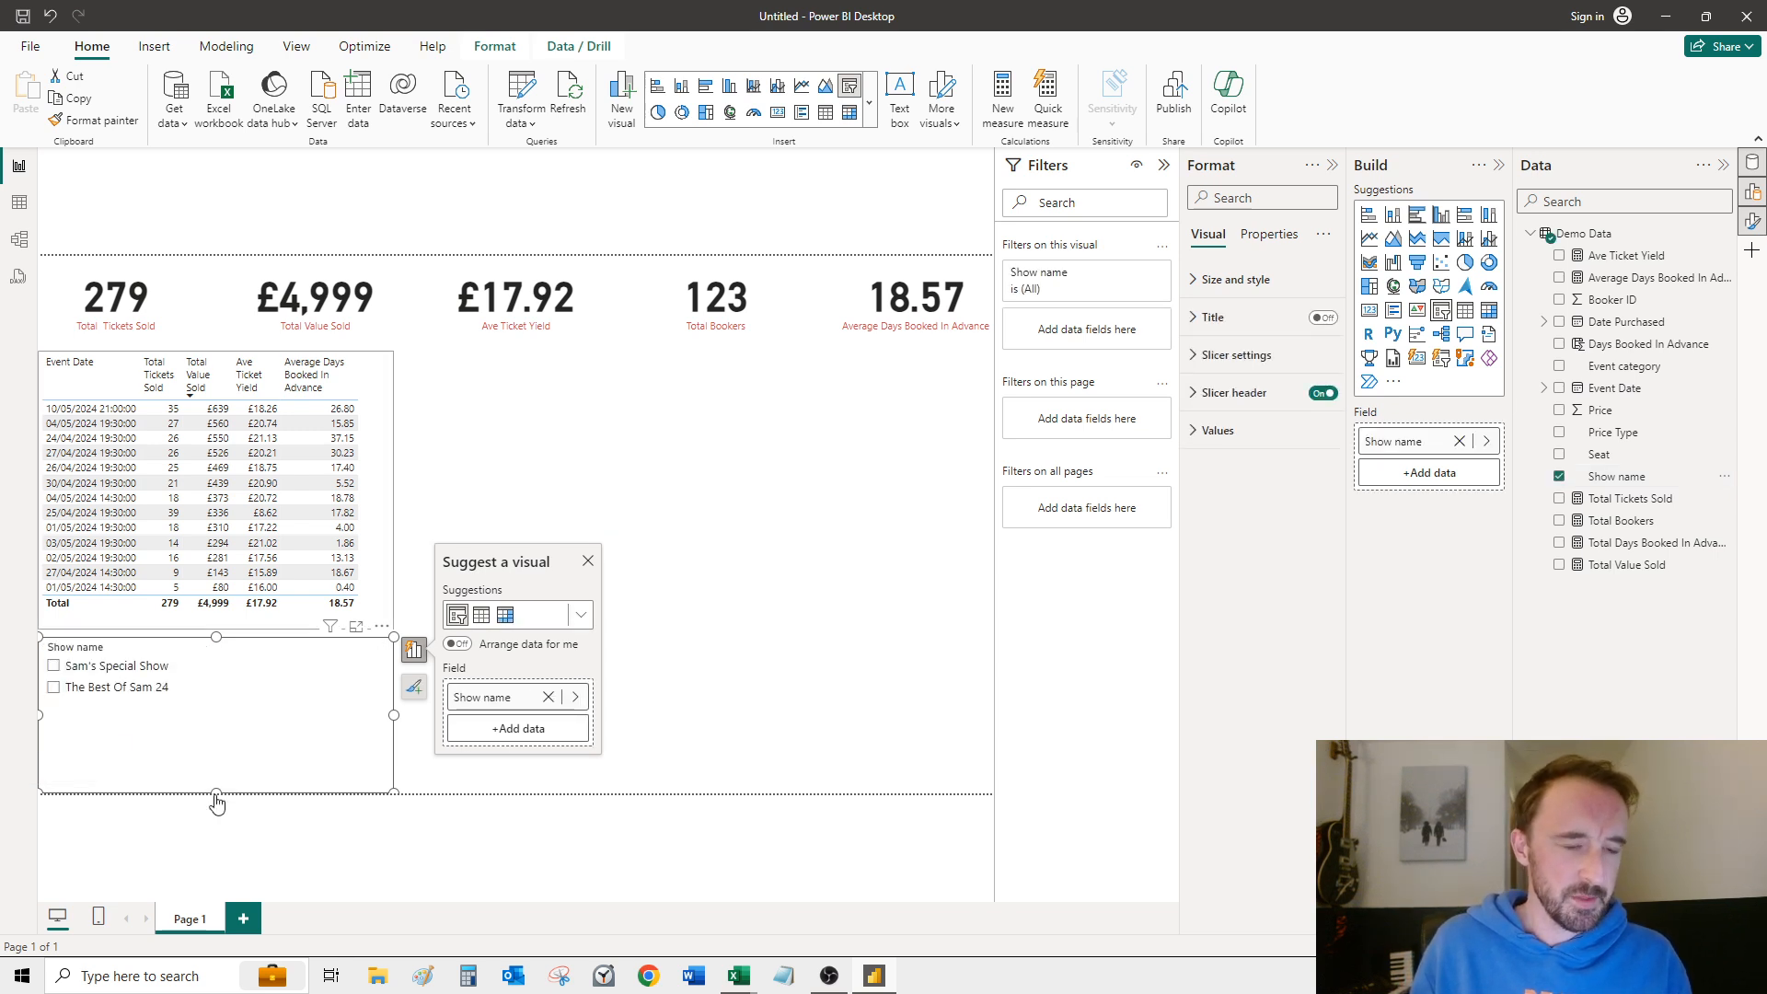
drag(217, 750, 214, 706)
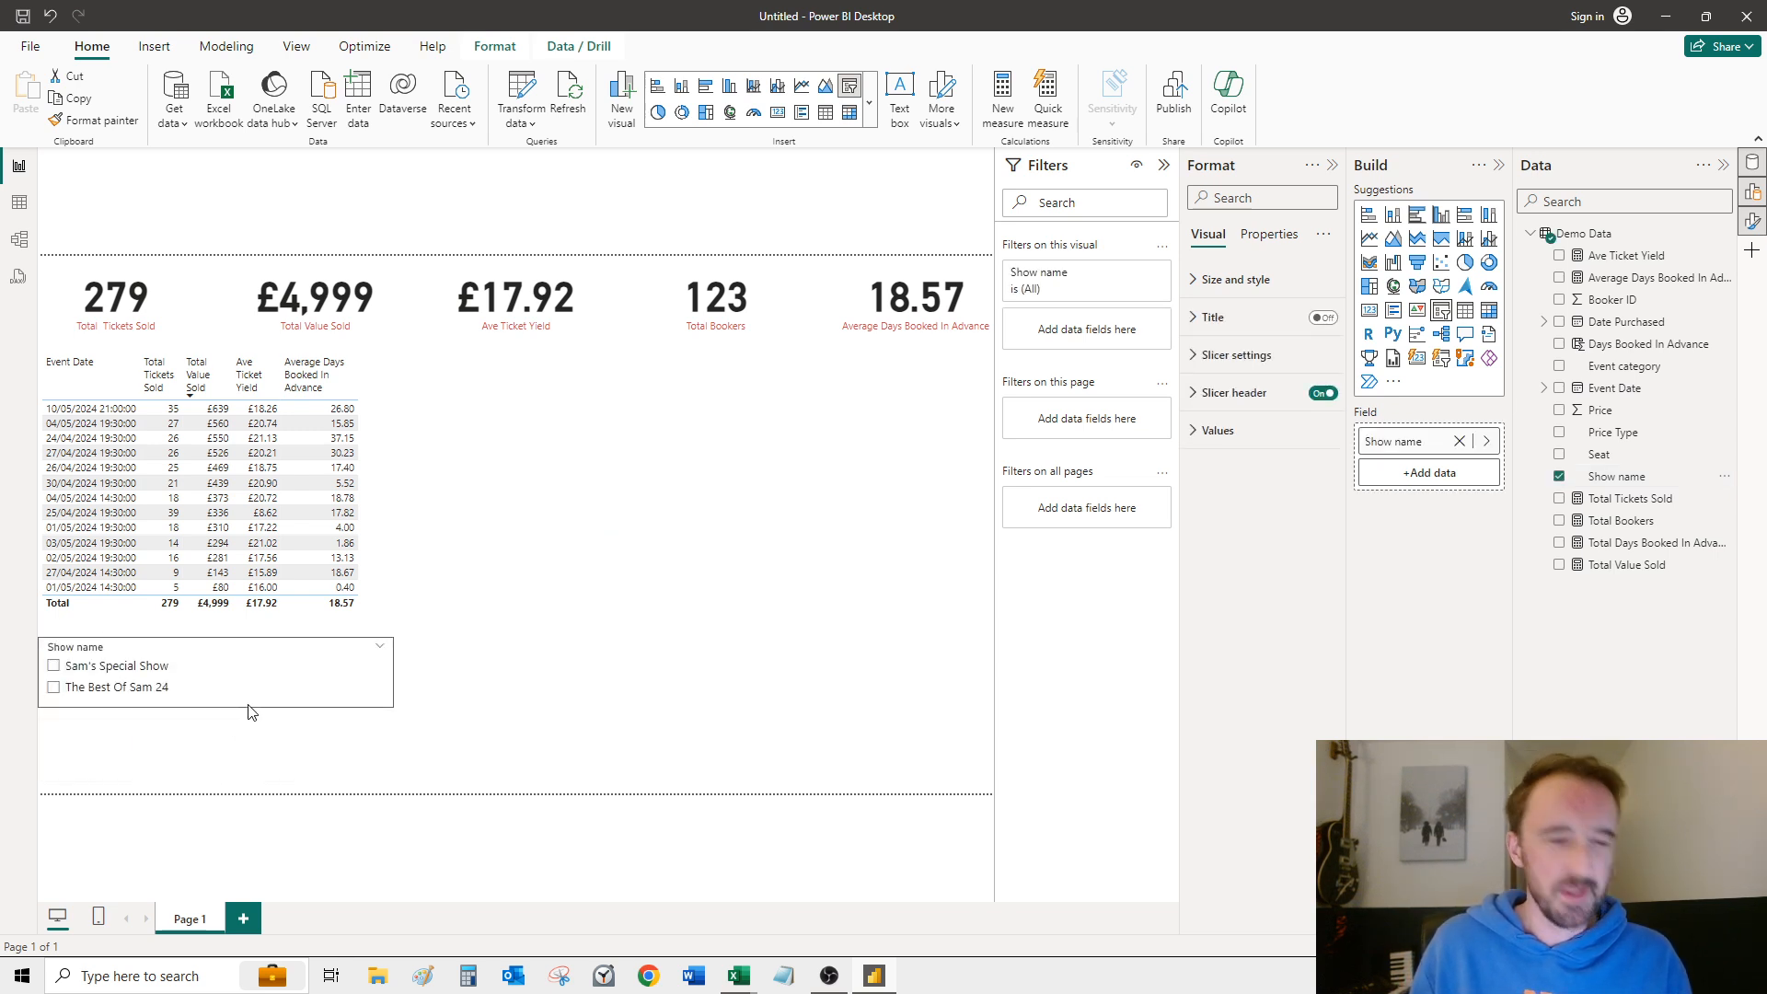
mouse_move(393, 677)
mouse_down()
mouse_move(359, 677)
mouse_move(398, 664)
mouse_up()
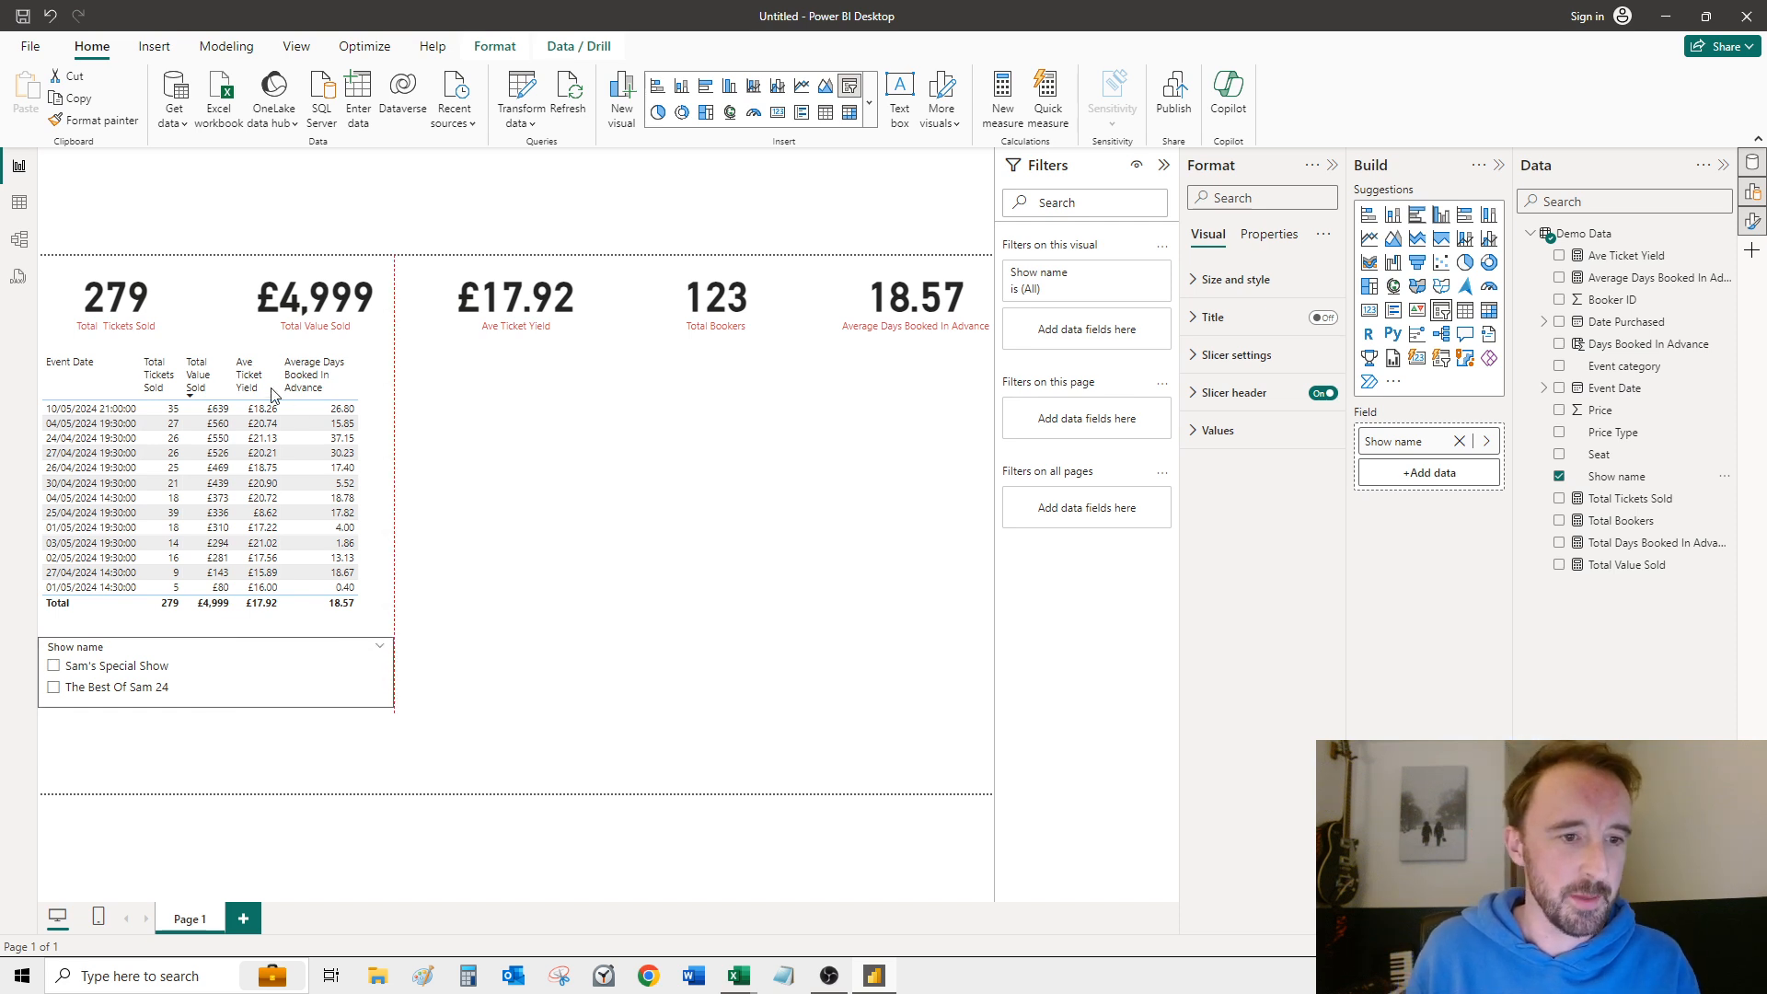
Step: Widen the table's Total Value Sold and Ave Ticket Yield columns slightly so the columns fill the table's width
drag(277, 386, 188, 375)
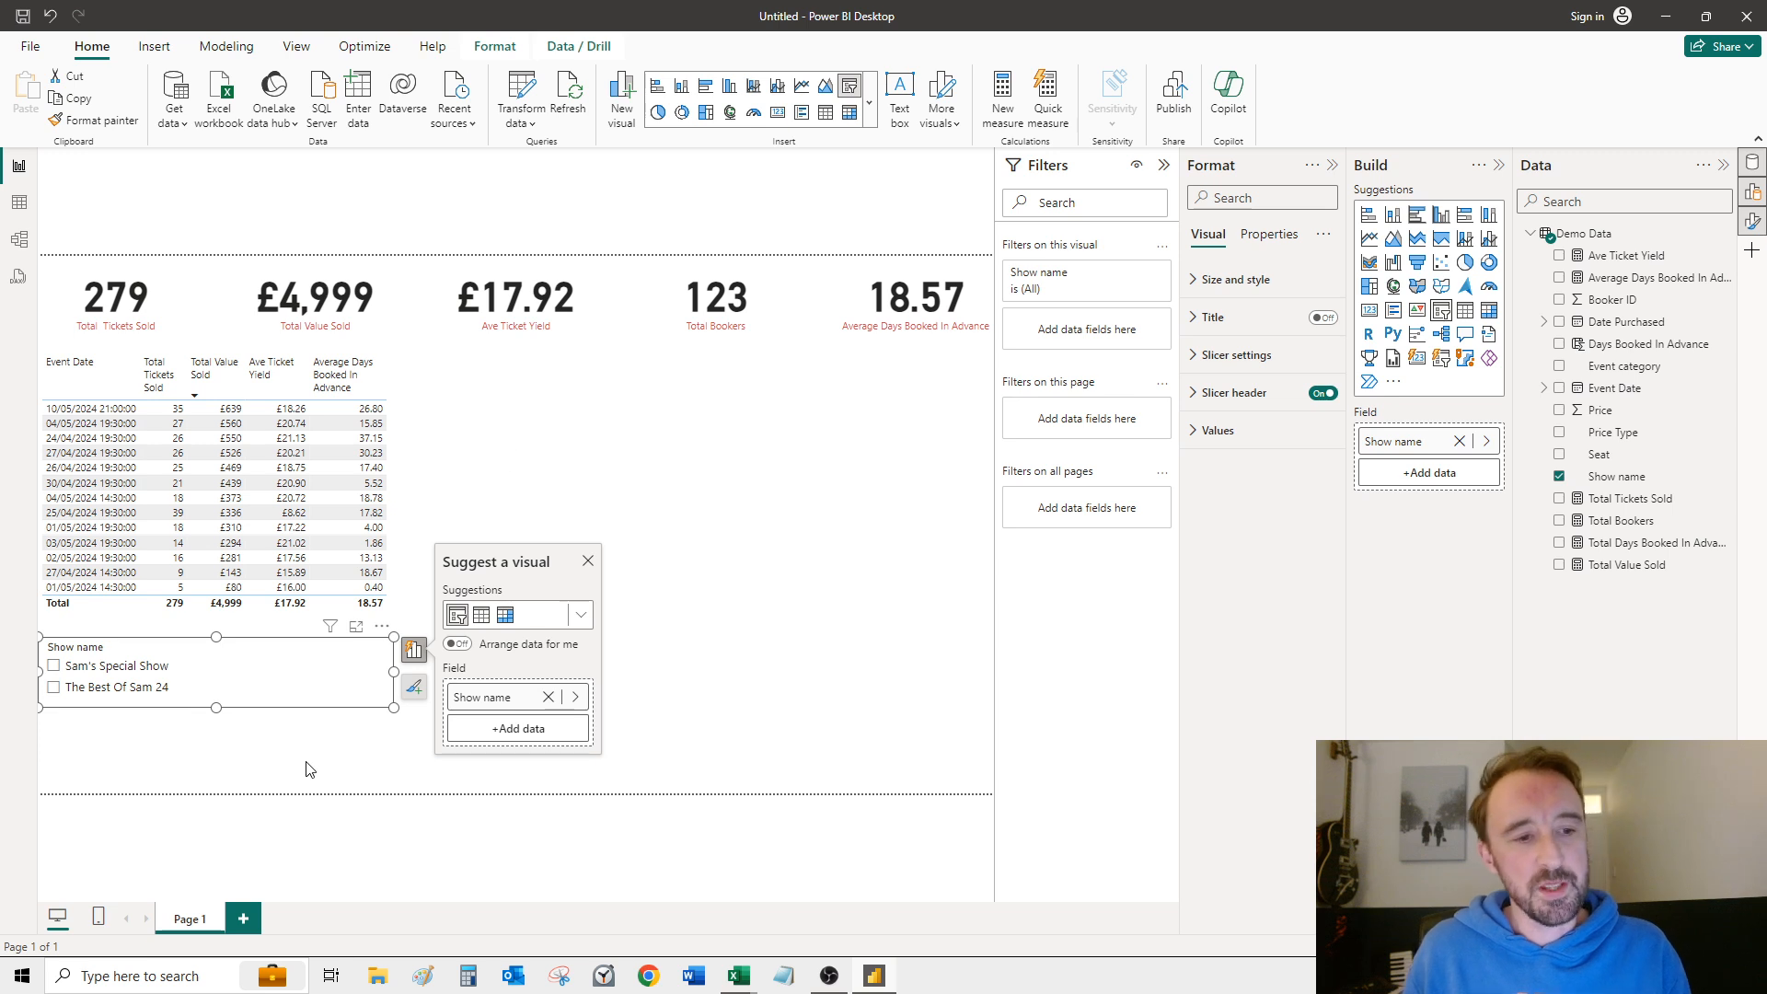
key(Escape)
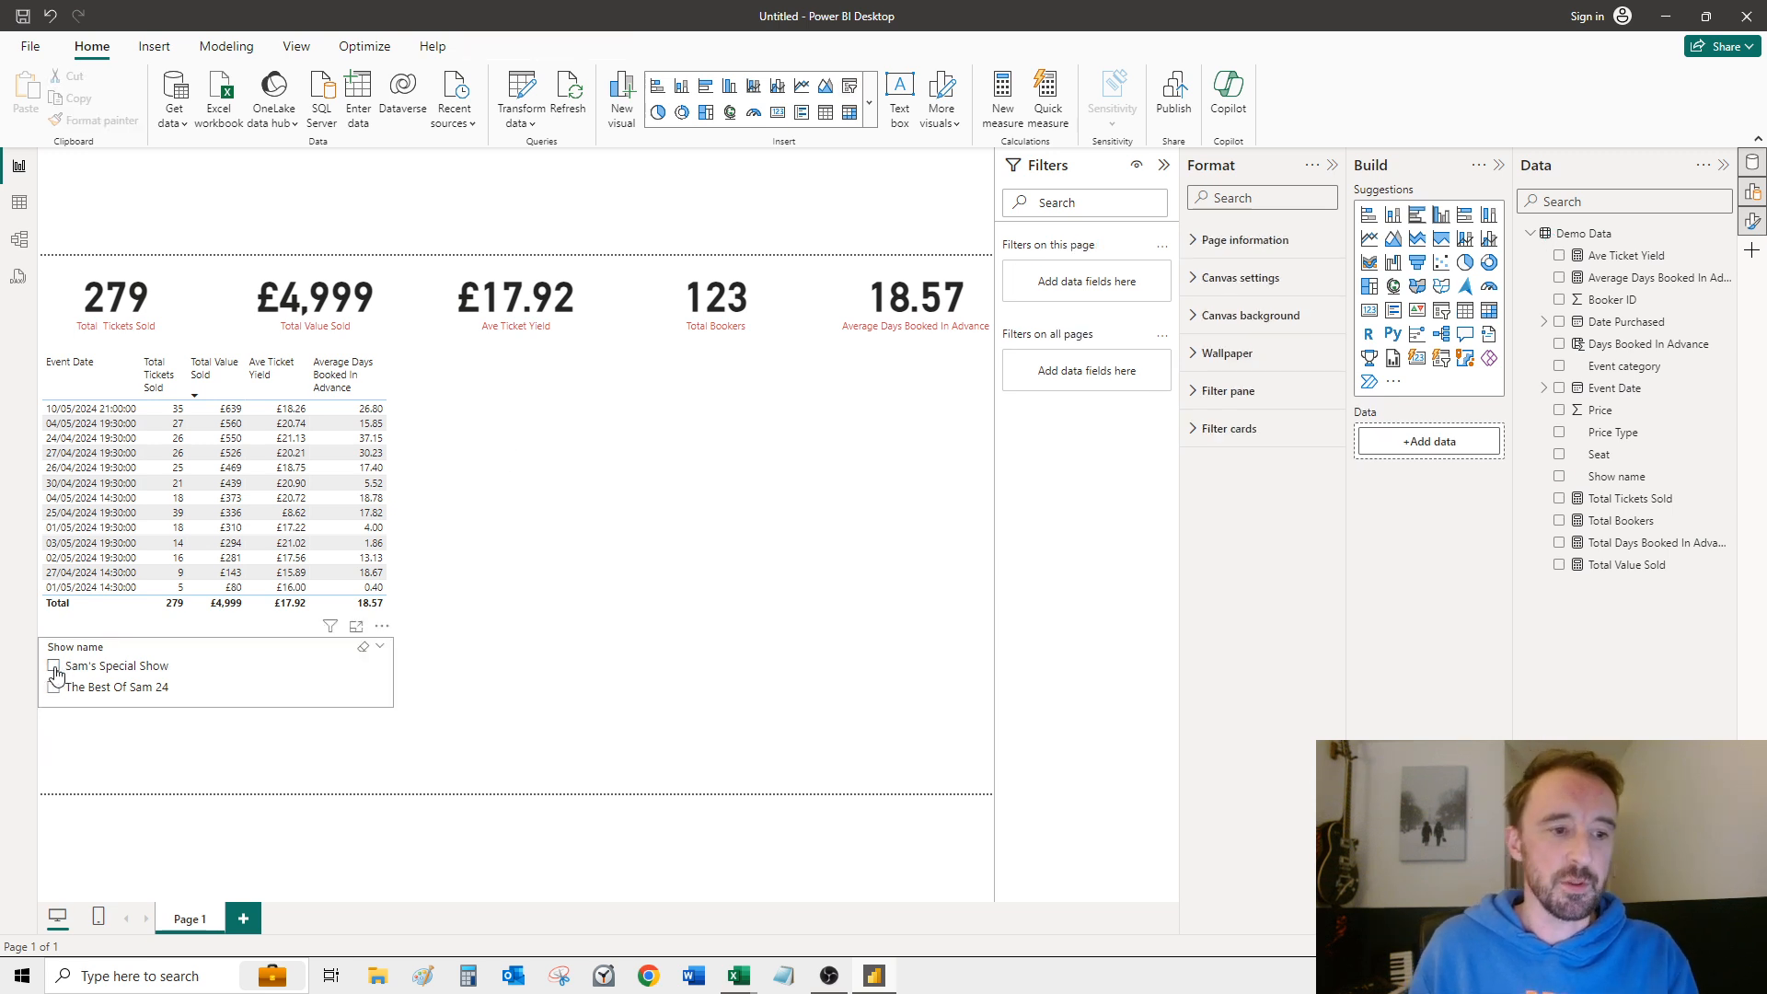
Step: Test the Show name slicer by filtering to Sam's Special Show and The Best Of Sam 24 in turn, clearing the filter at the end
click(55, 673)
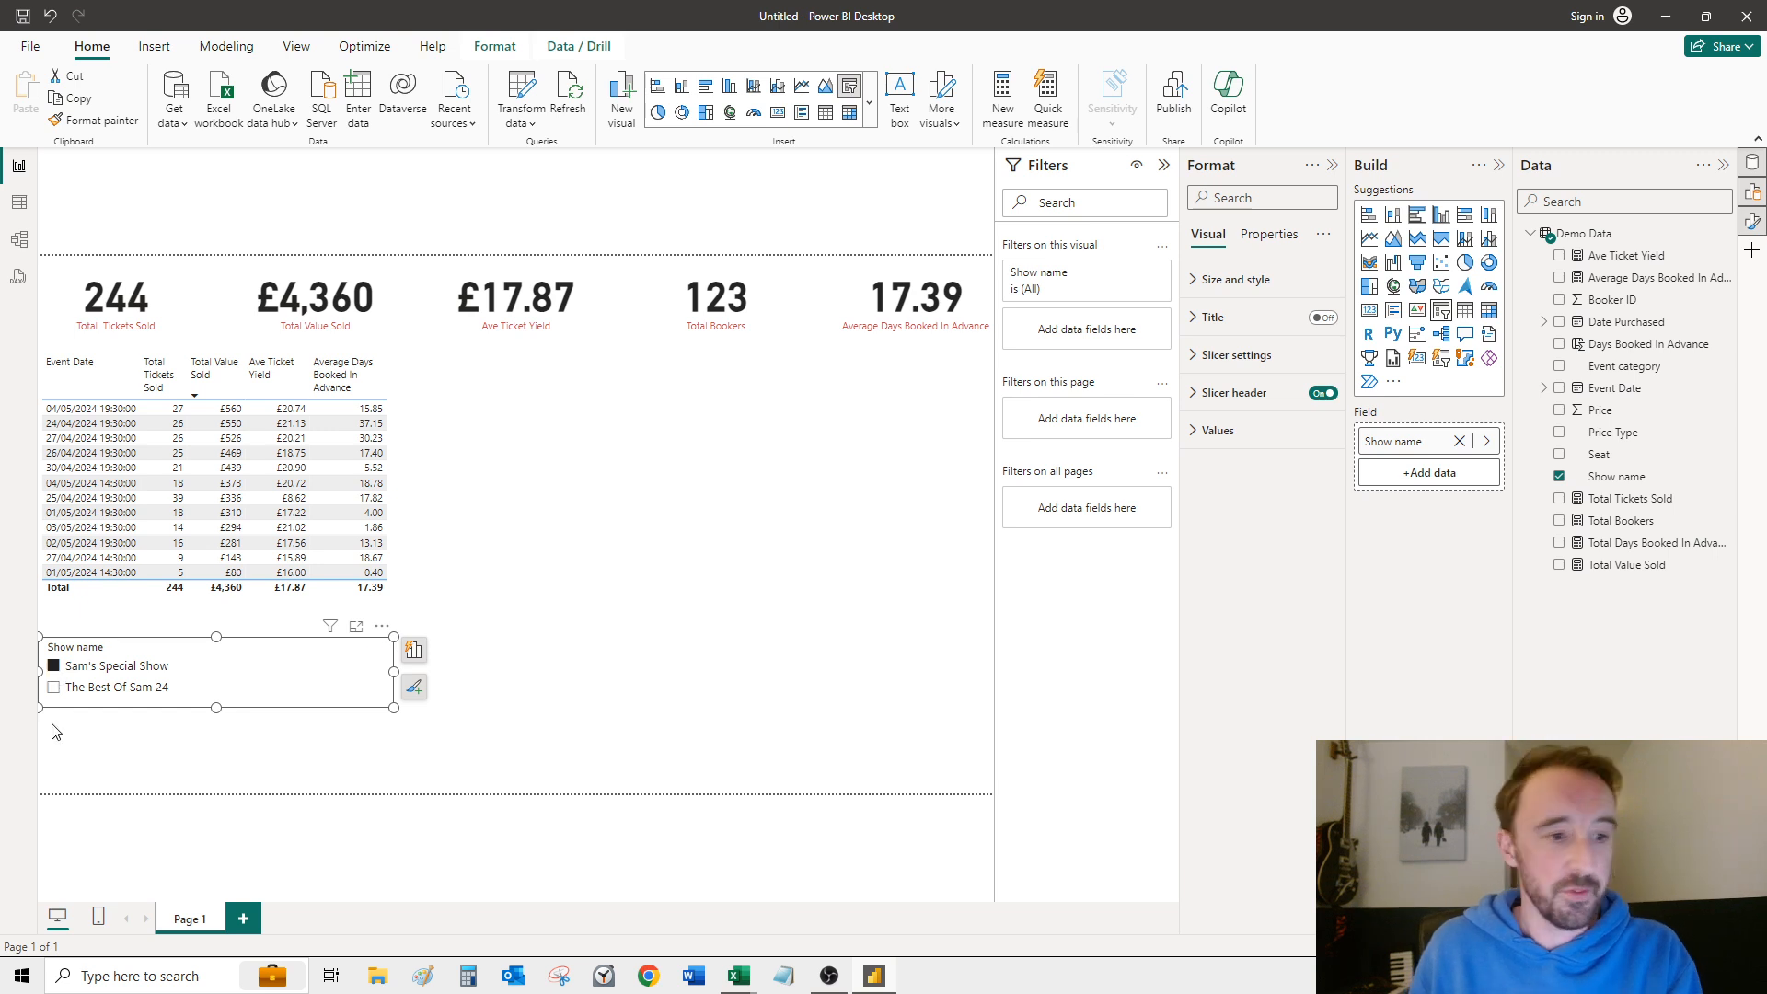
click(53, 689)
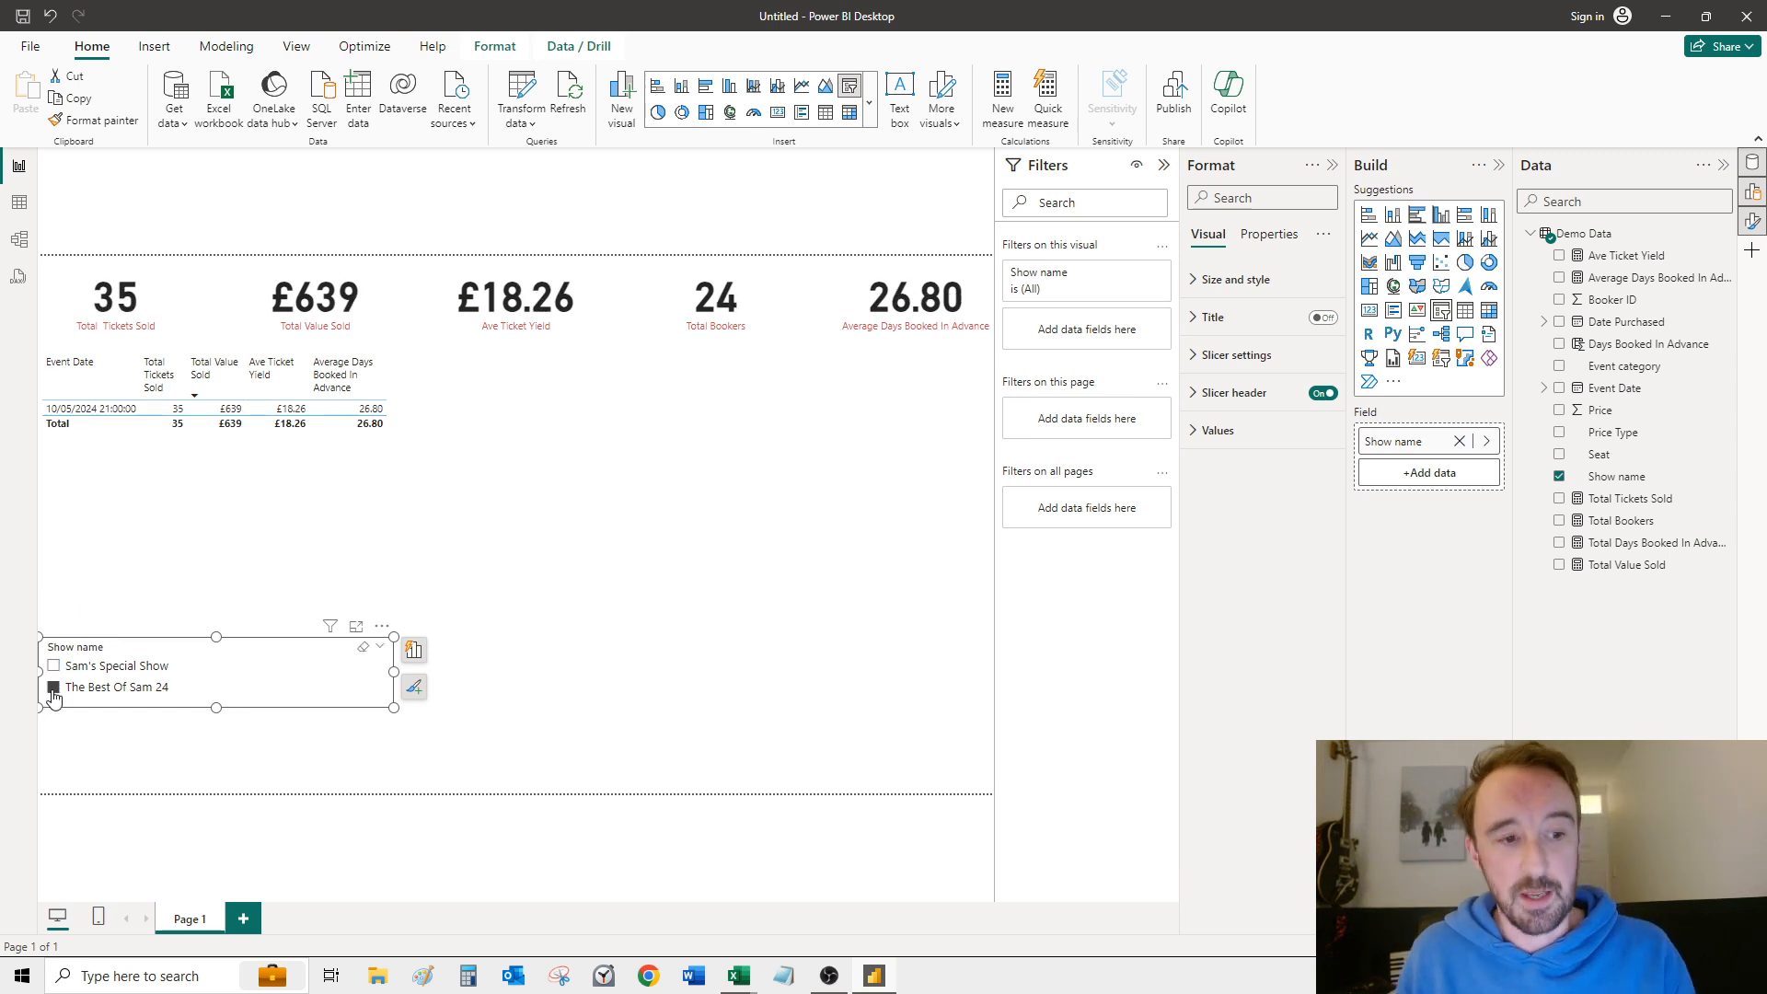
click(54, 688)
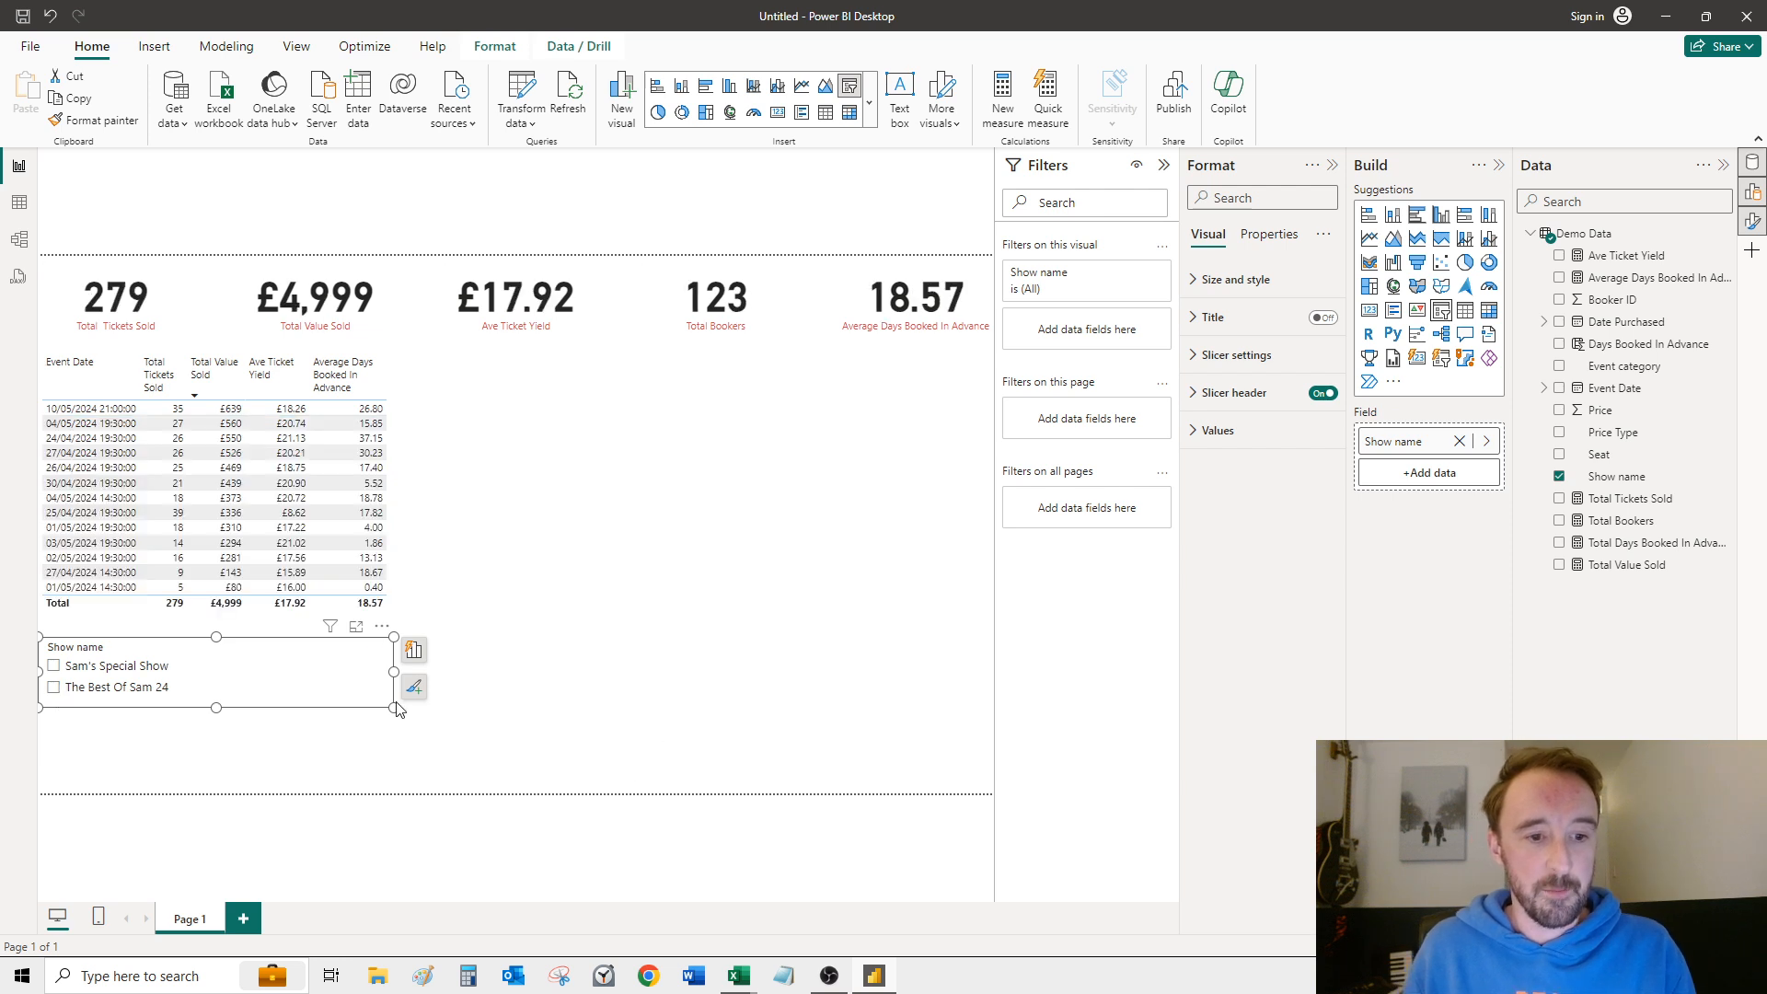
click(321, 724)
Step: Duplicate the Show name slicer and place the copy directly beneath the original, aligned with its edges
click(270, 704)
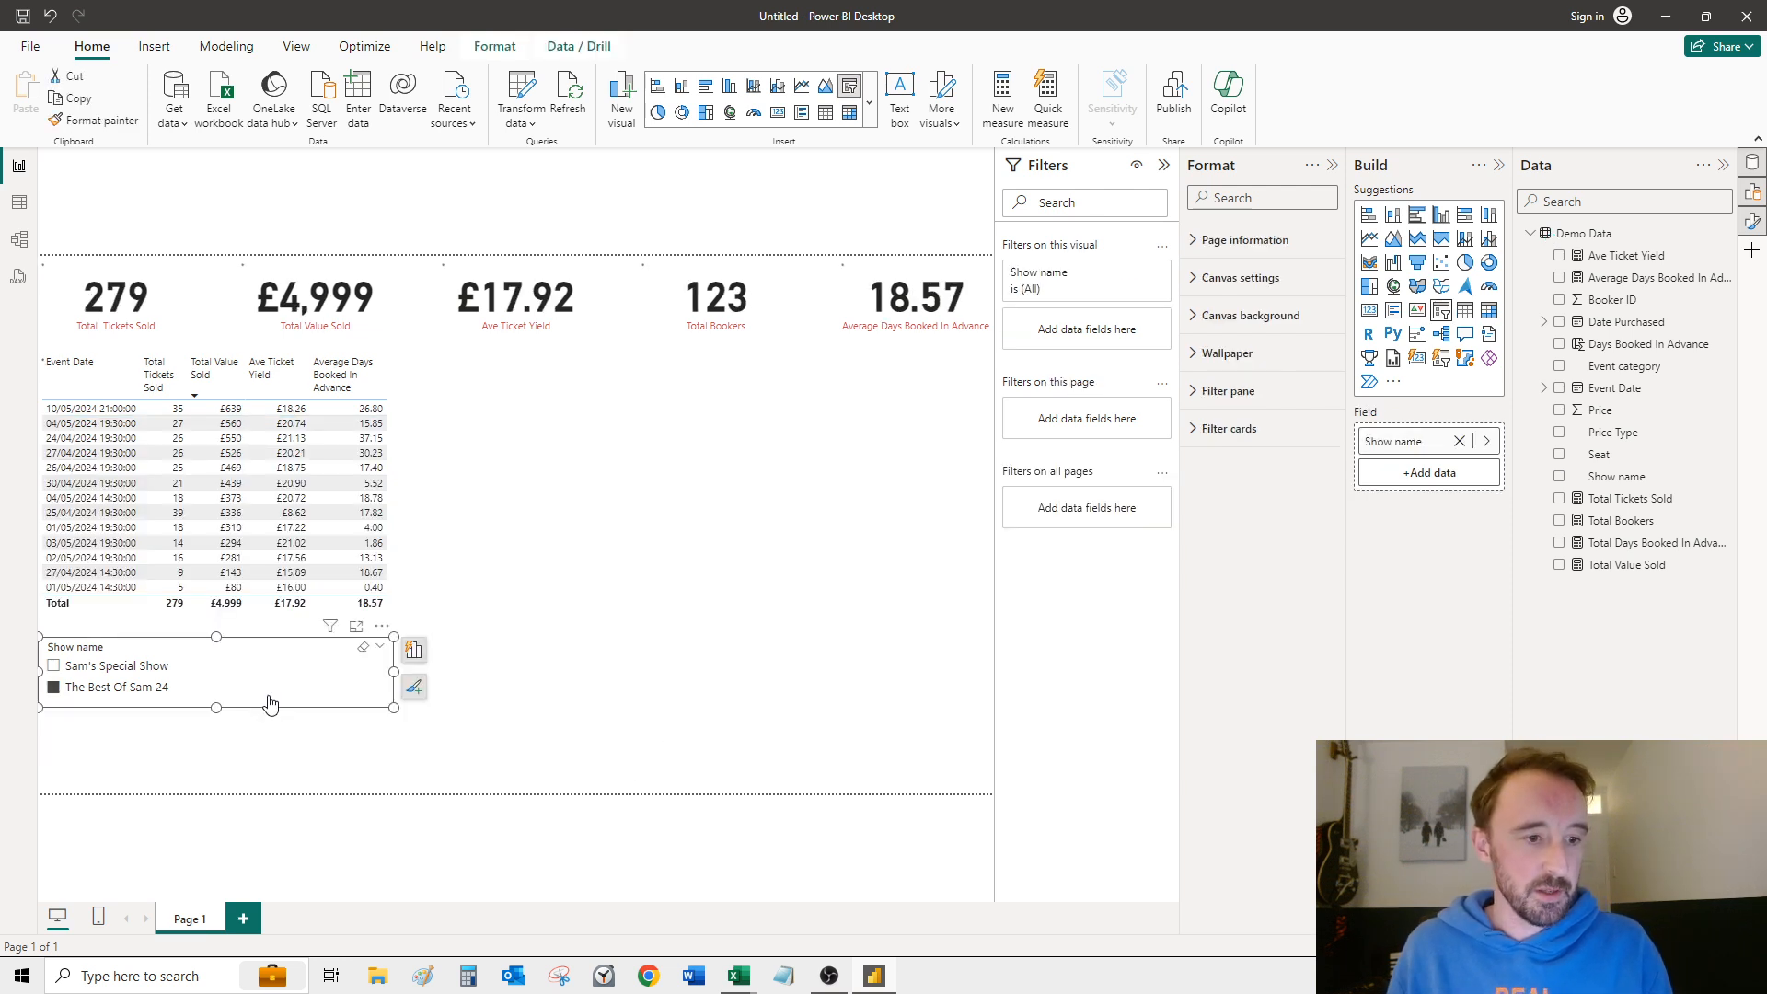
key(ctrl+c)
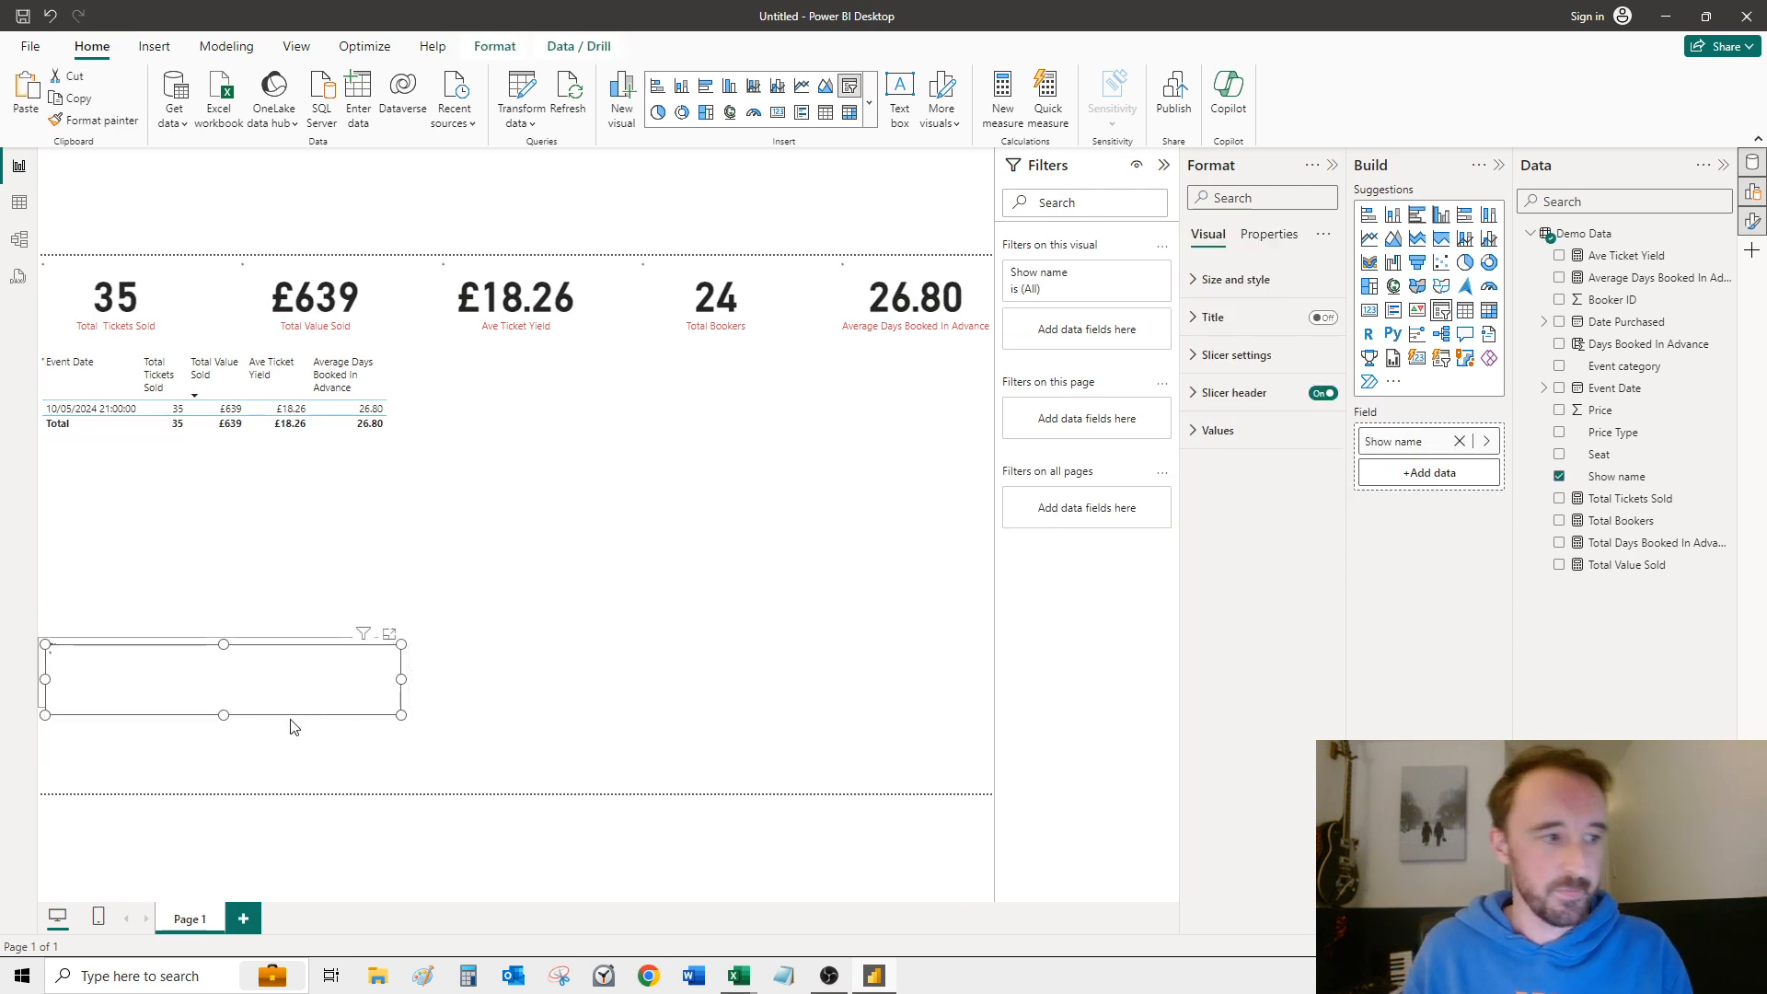
key(ctrl+v)
drag(307, 697, 267, 756)
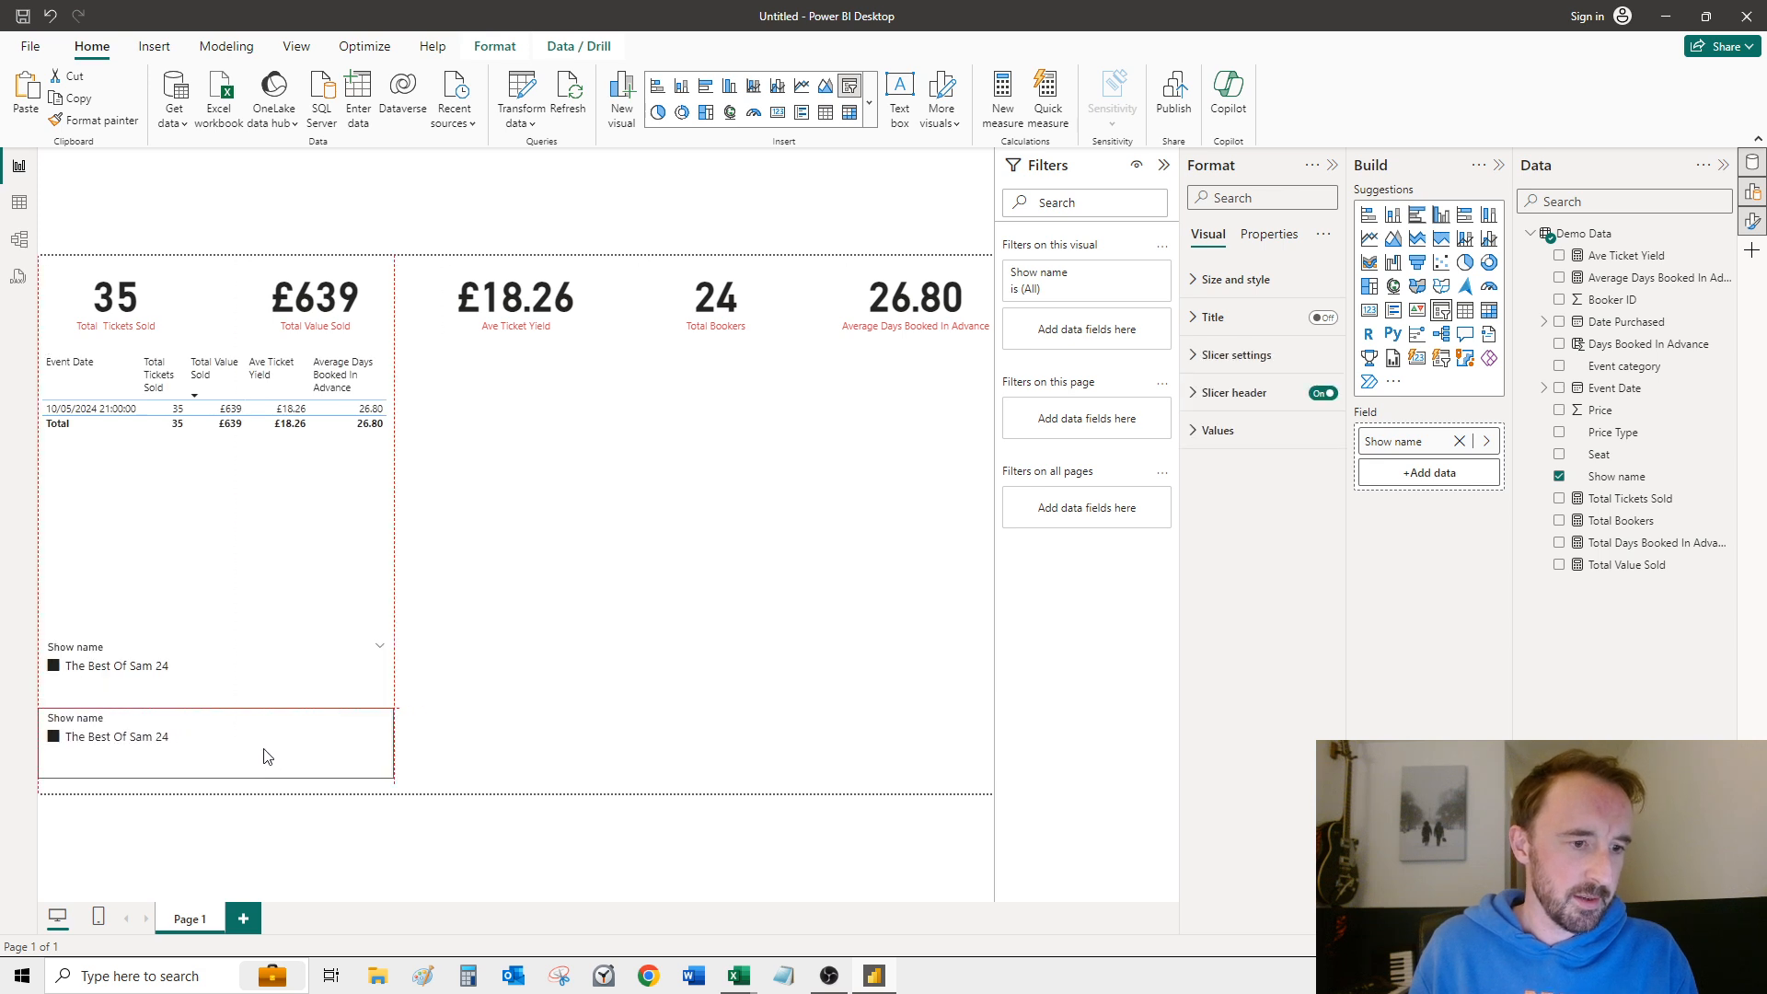
Step: Clear the selections in both slicers and replace Show name with Event category in the lower one
click(52, 671)
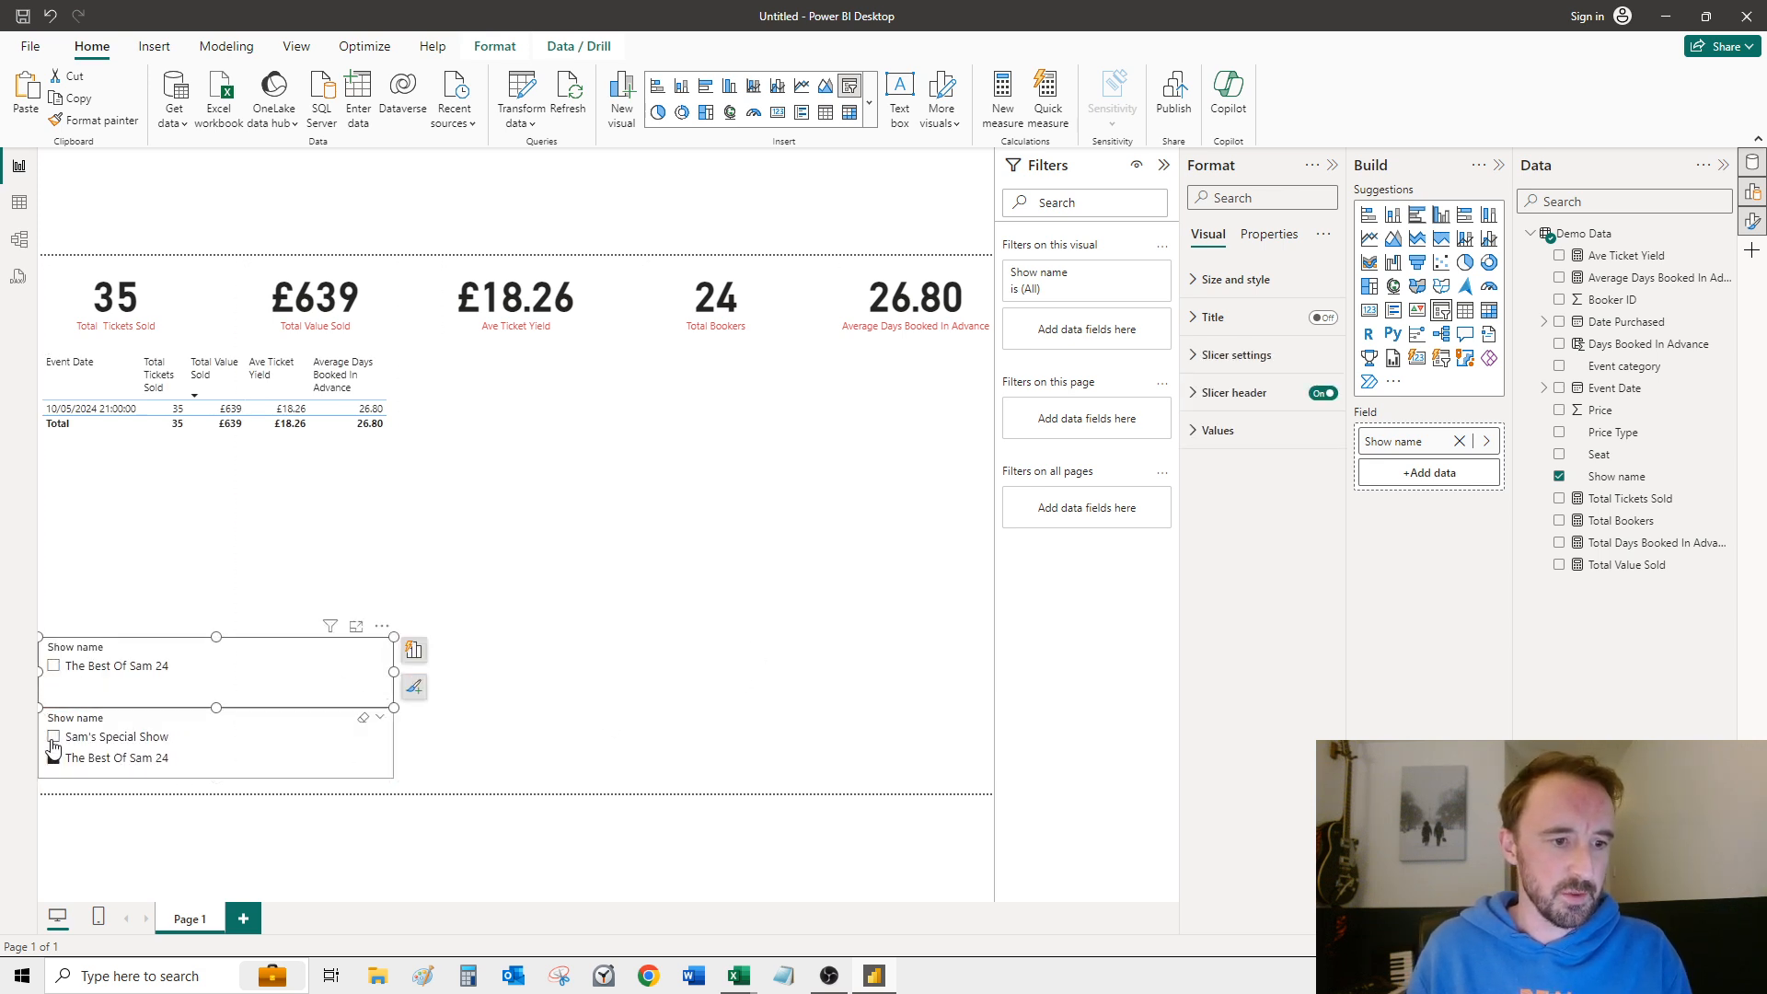
click(53, 738)
click(53, 737)
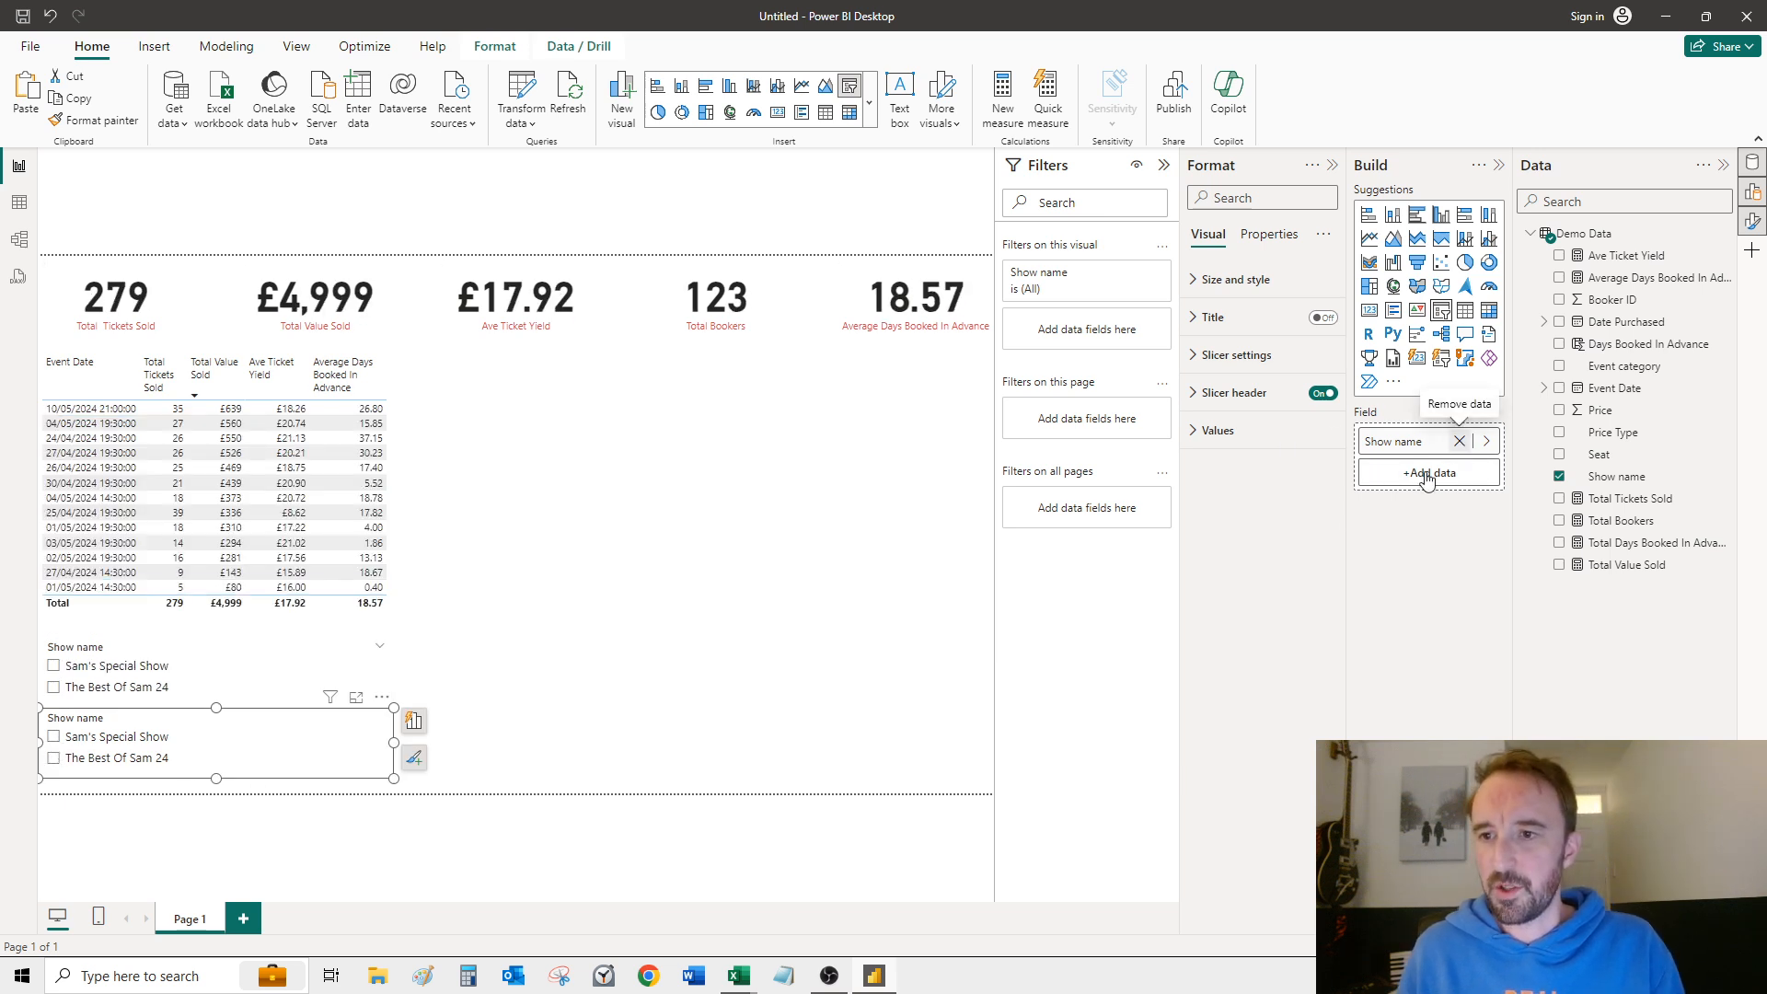
click(1463, 442)
drag(1638, 368, 1425, 451)
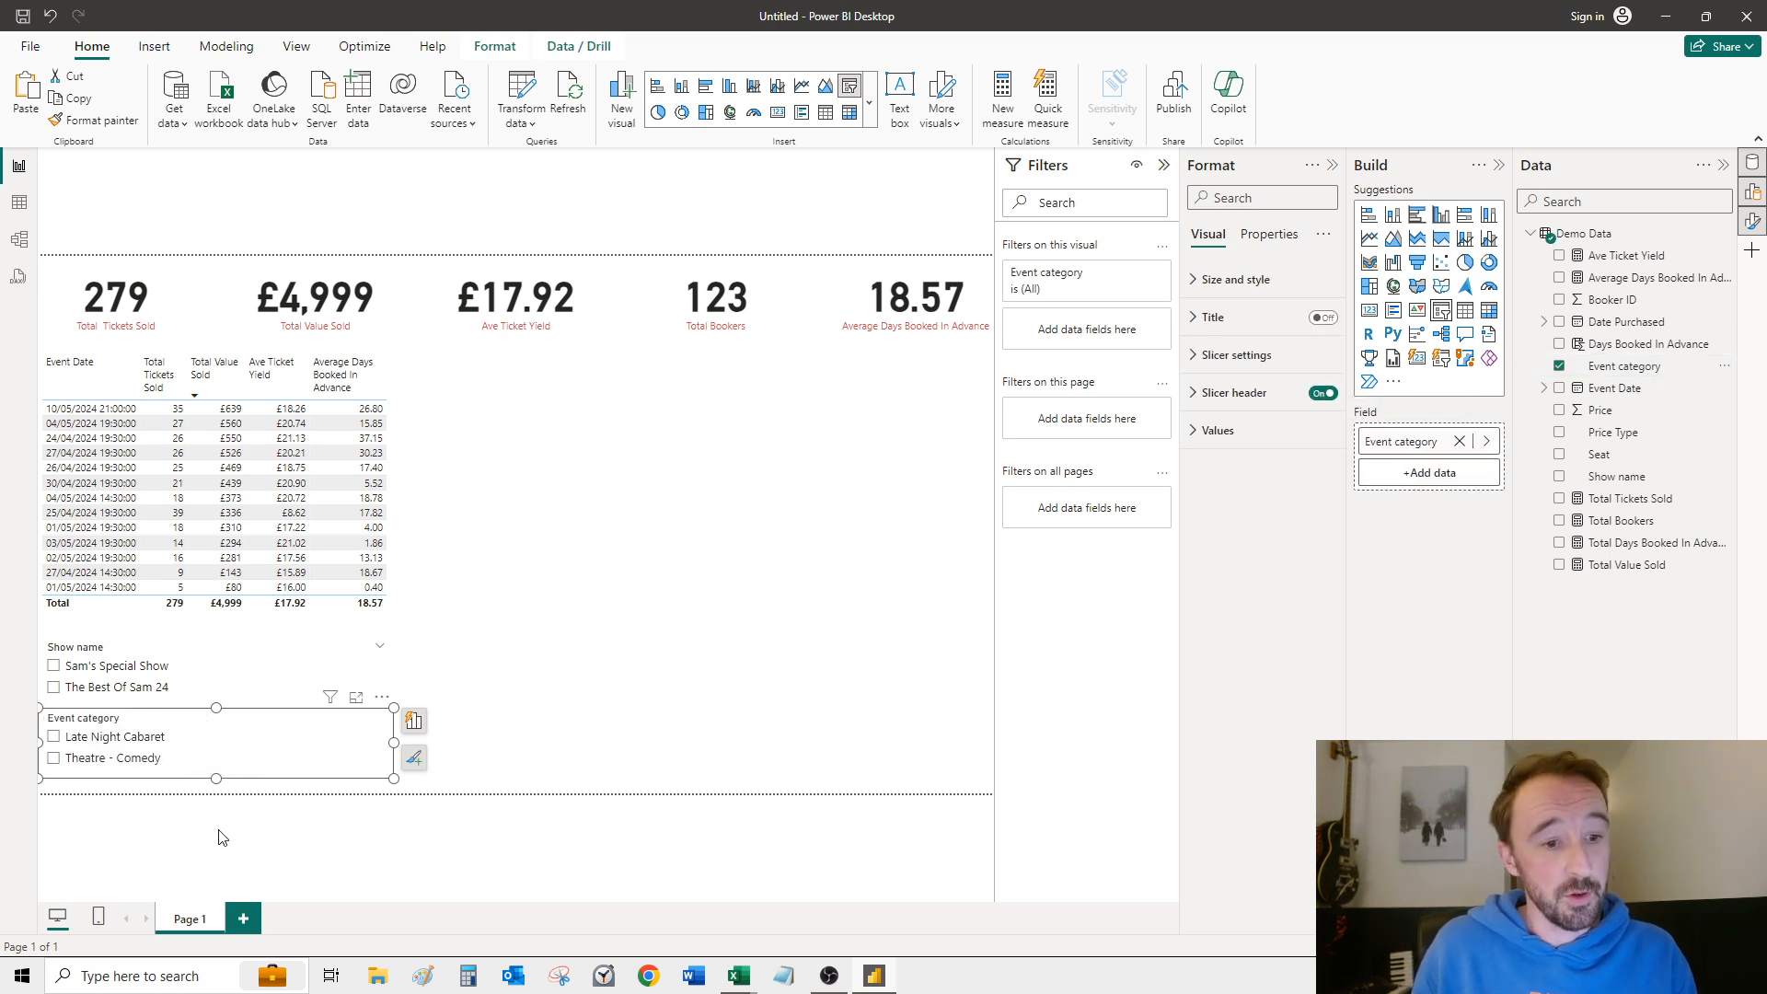
Step: Test the Event category slicer with Late Night Cabaret and Theatre - Comedy, leaving both categories cleared
click(54, 738)
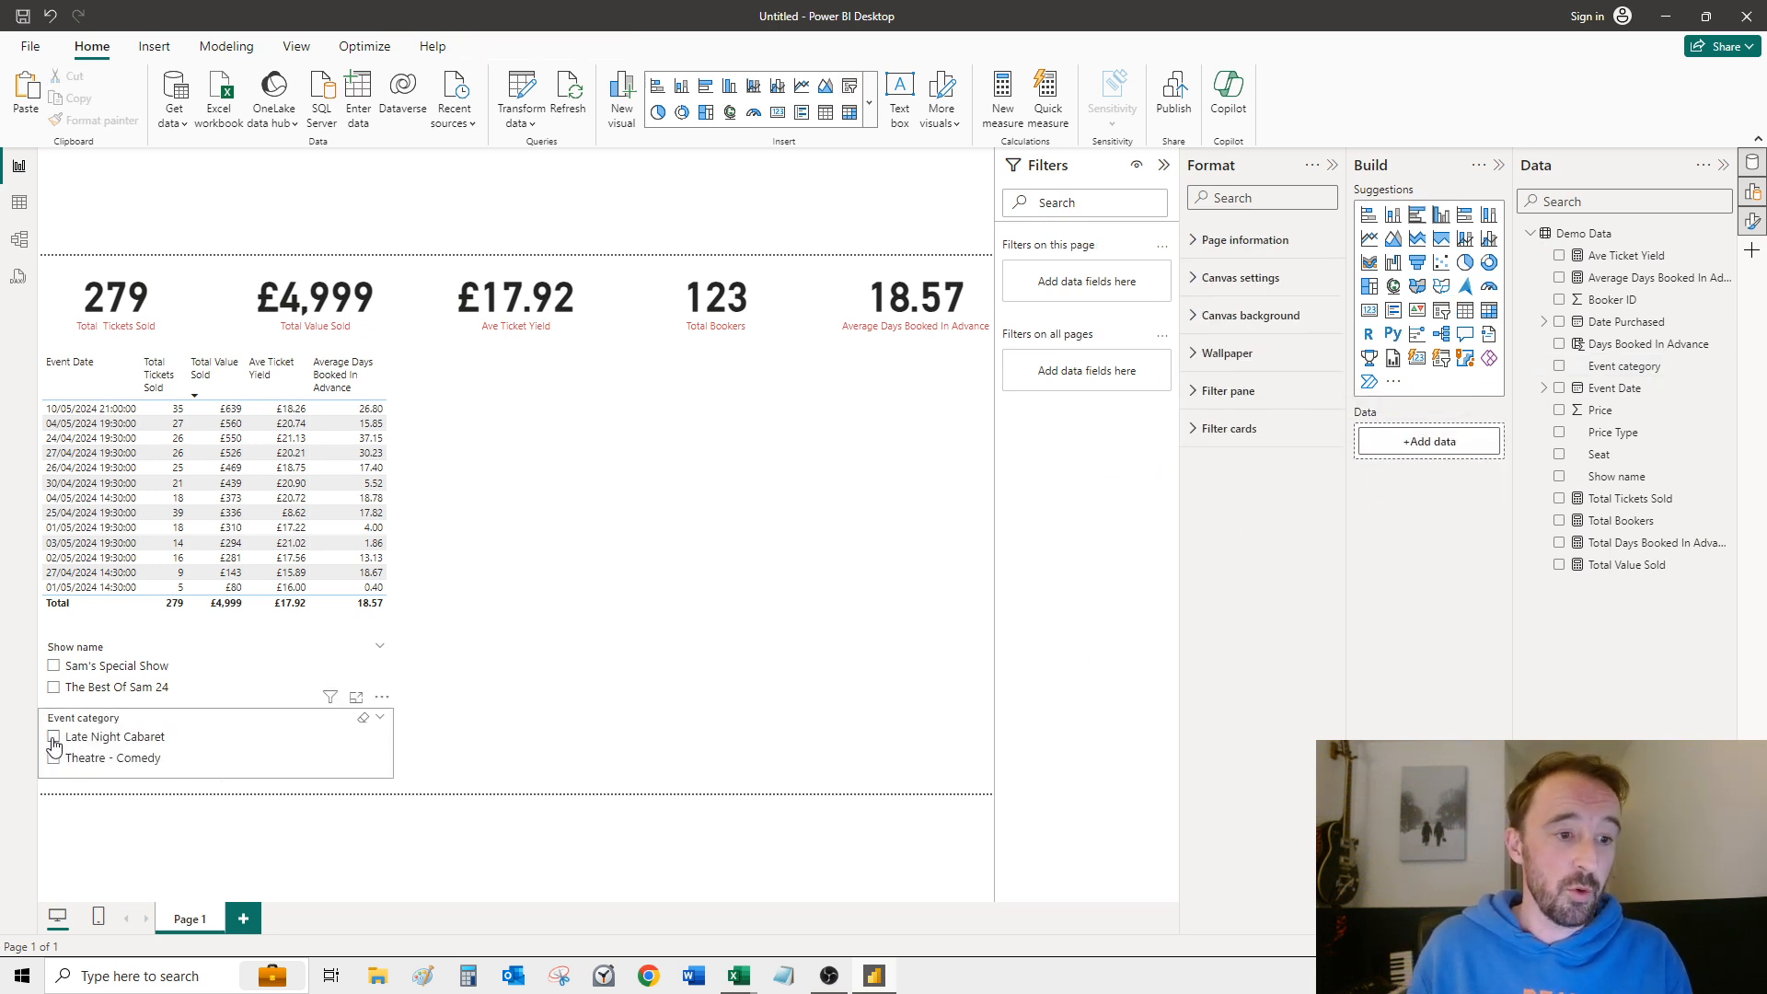
click(54, 739)
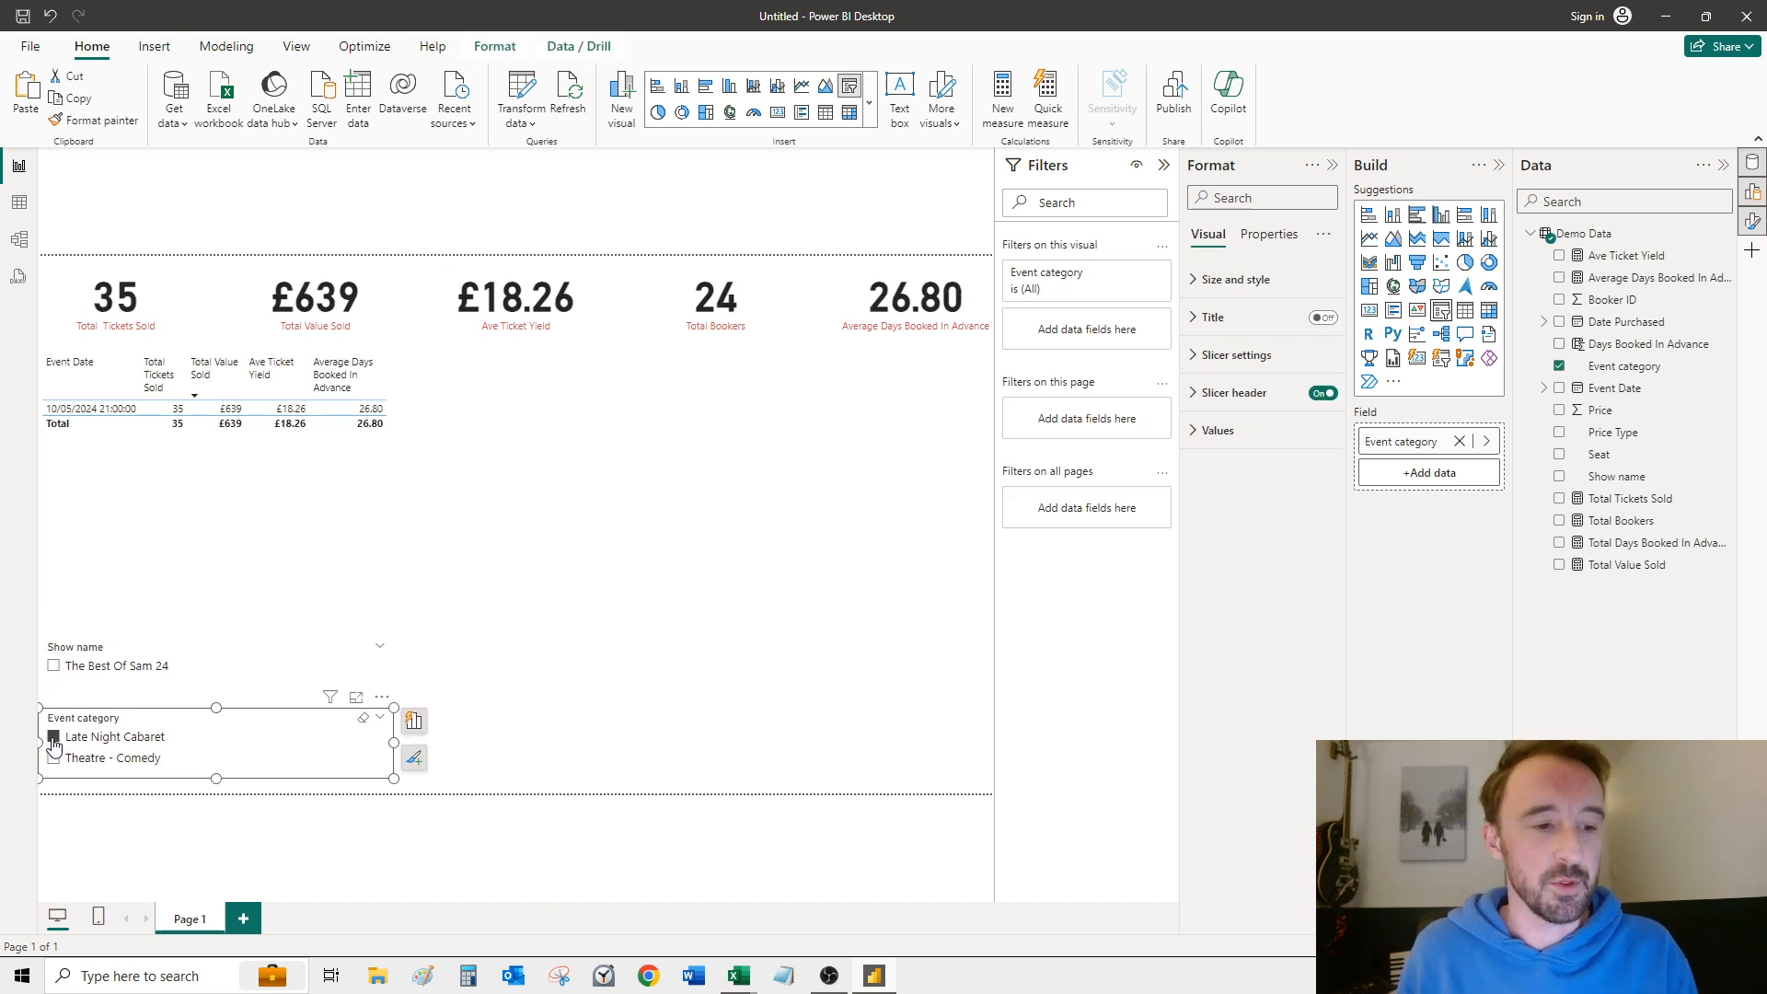
click(52, 738)
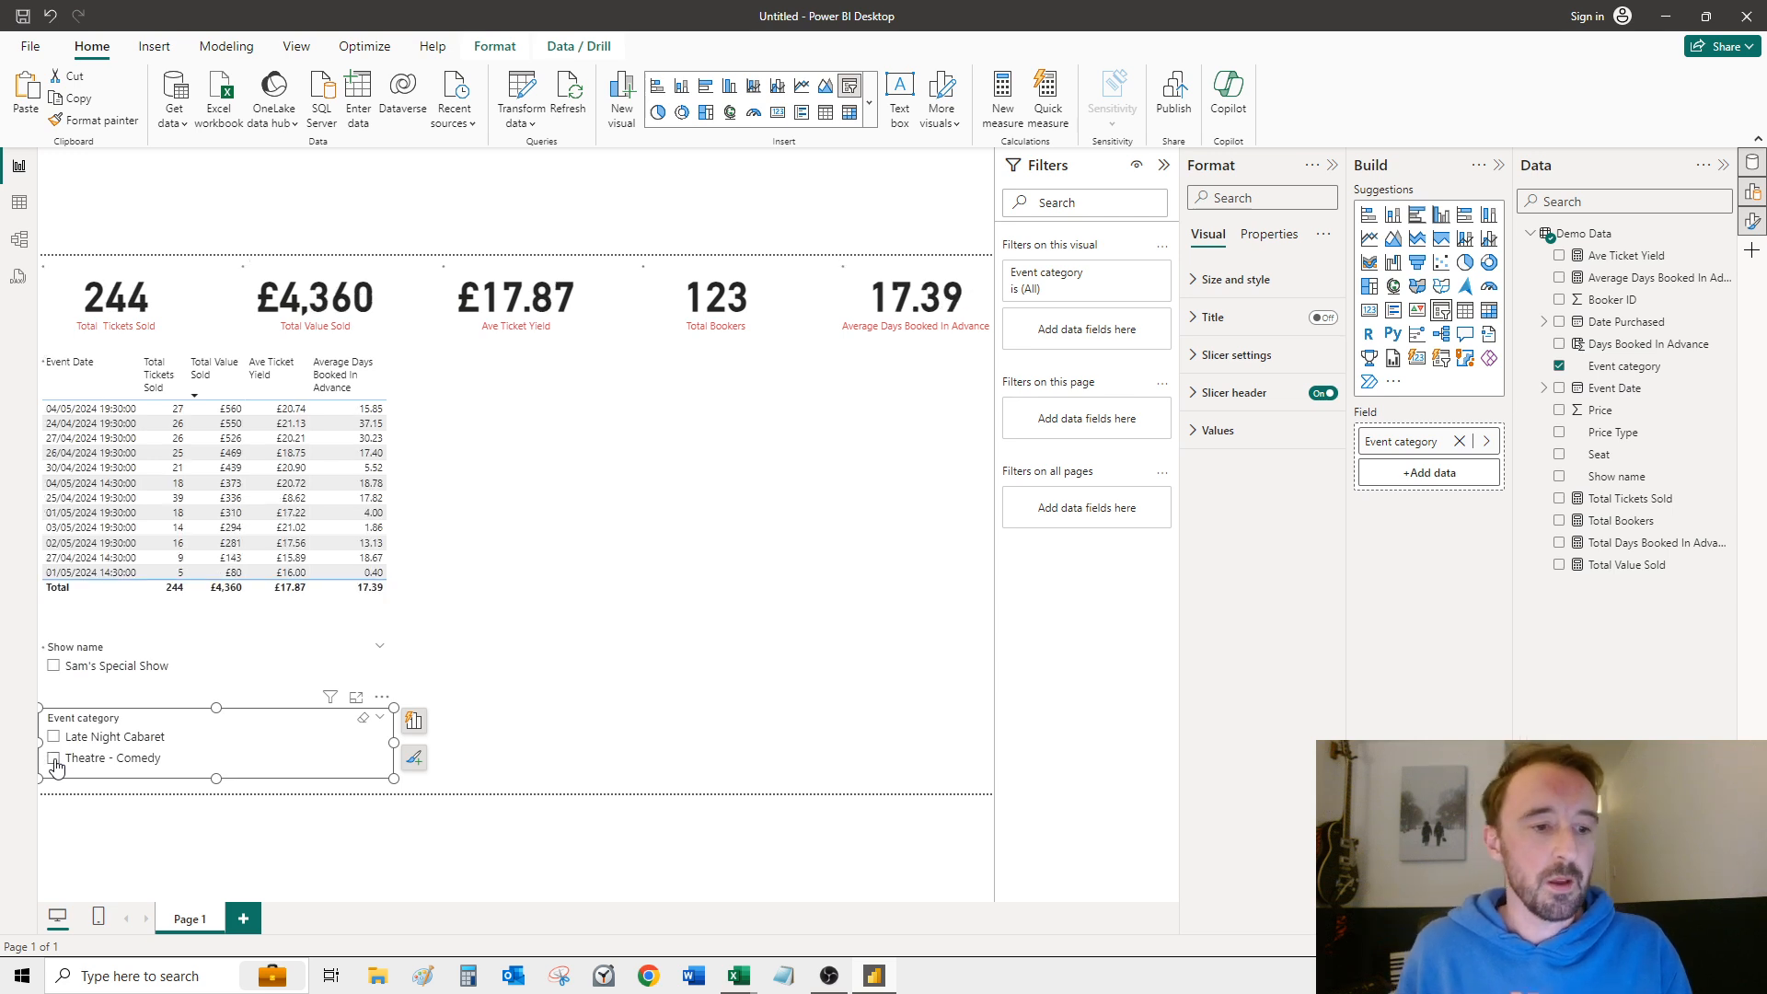
click(53, 760)
click(611, 816)
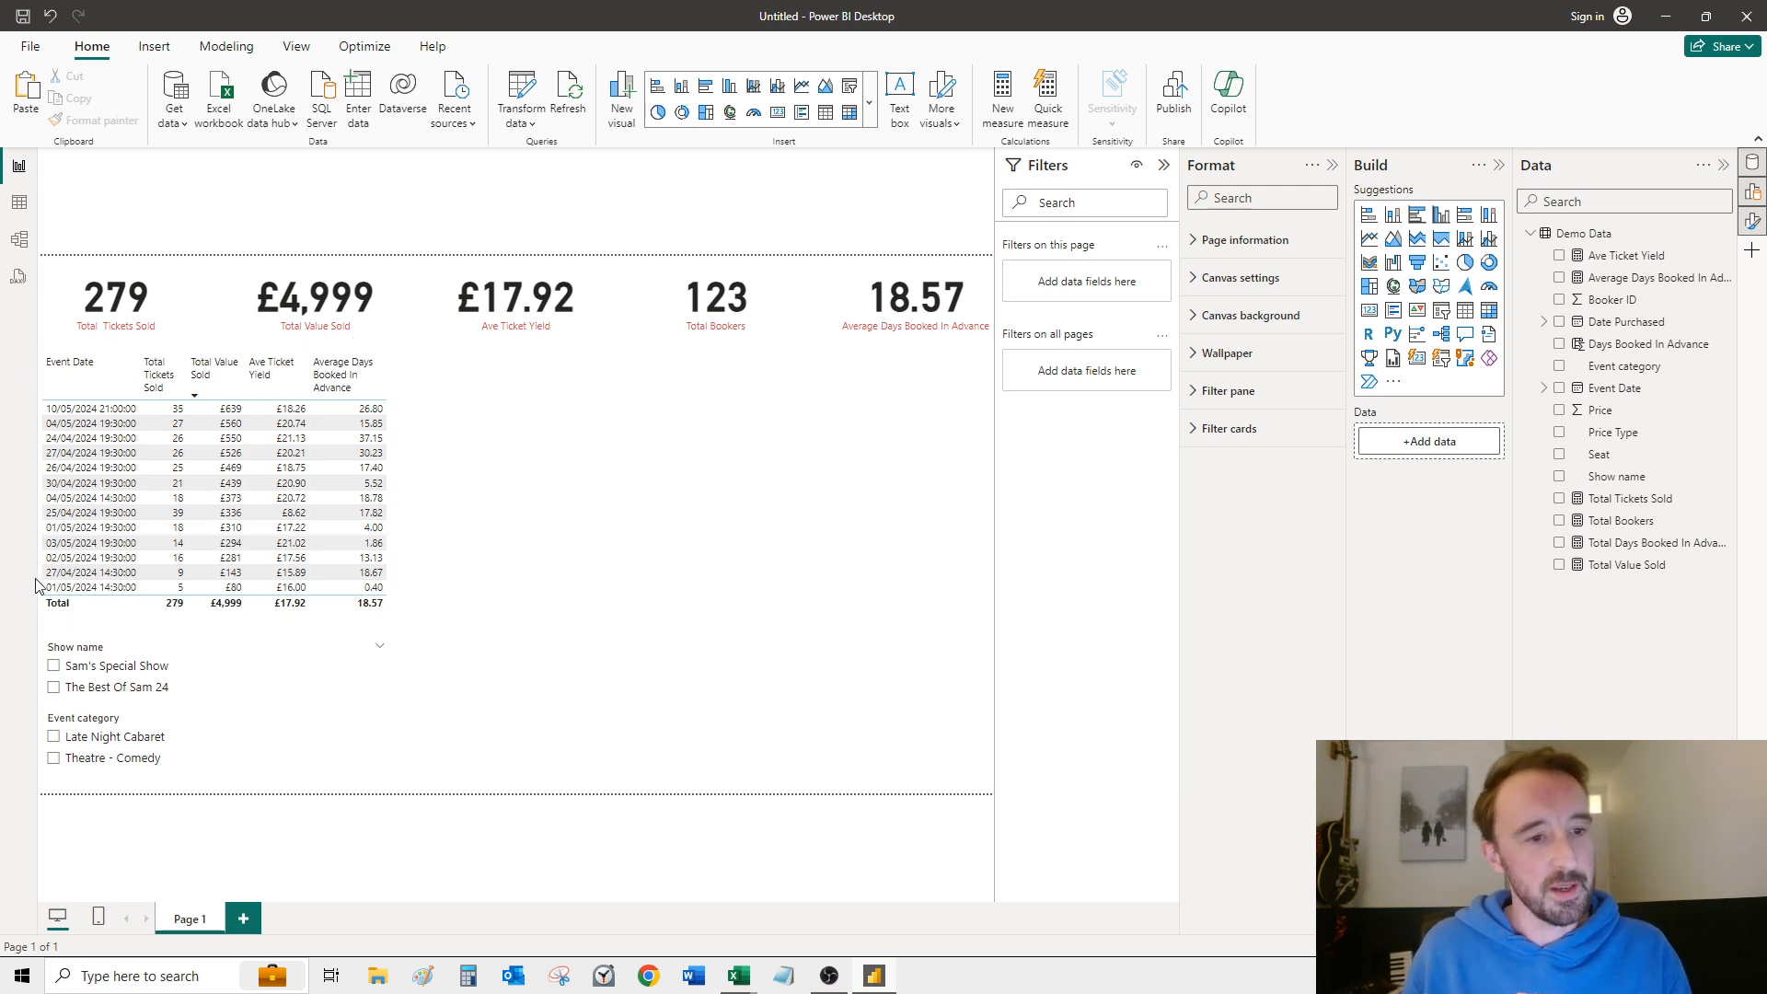
Step: Cross-filter the cards by the 26/04/2024 19:30:00 row of the table, and clear that selection again
click(124, 471)
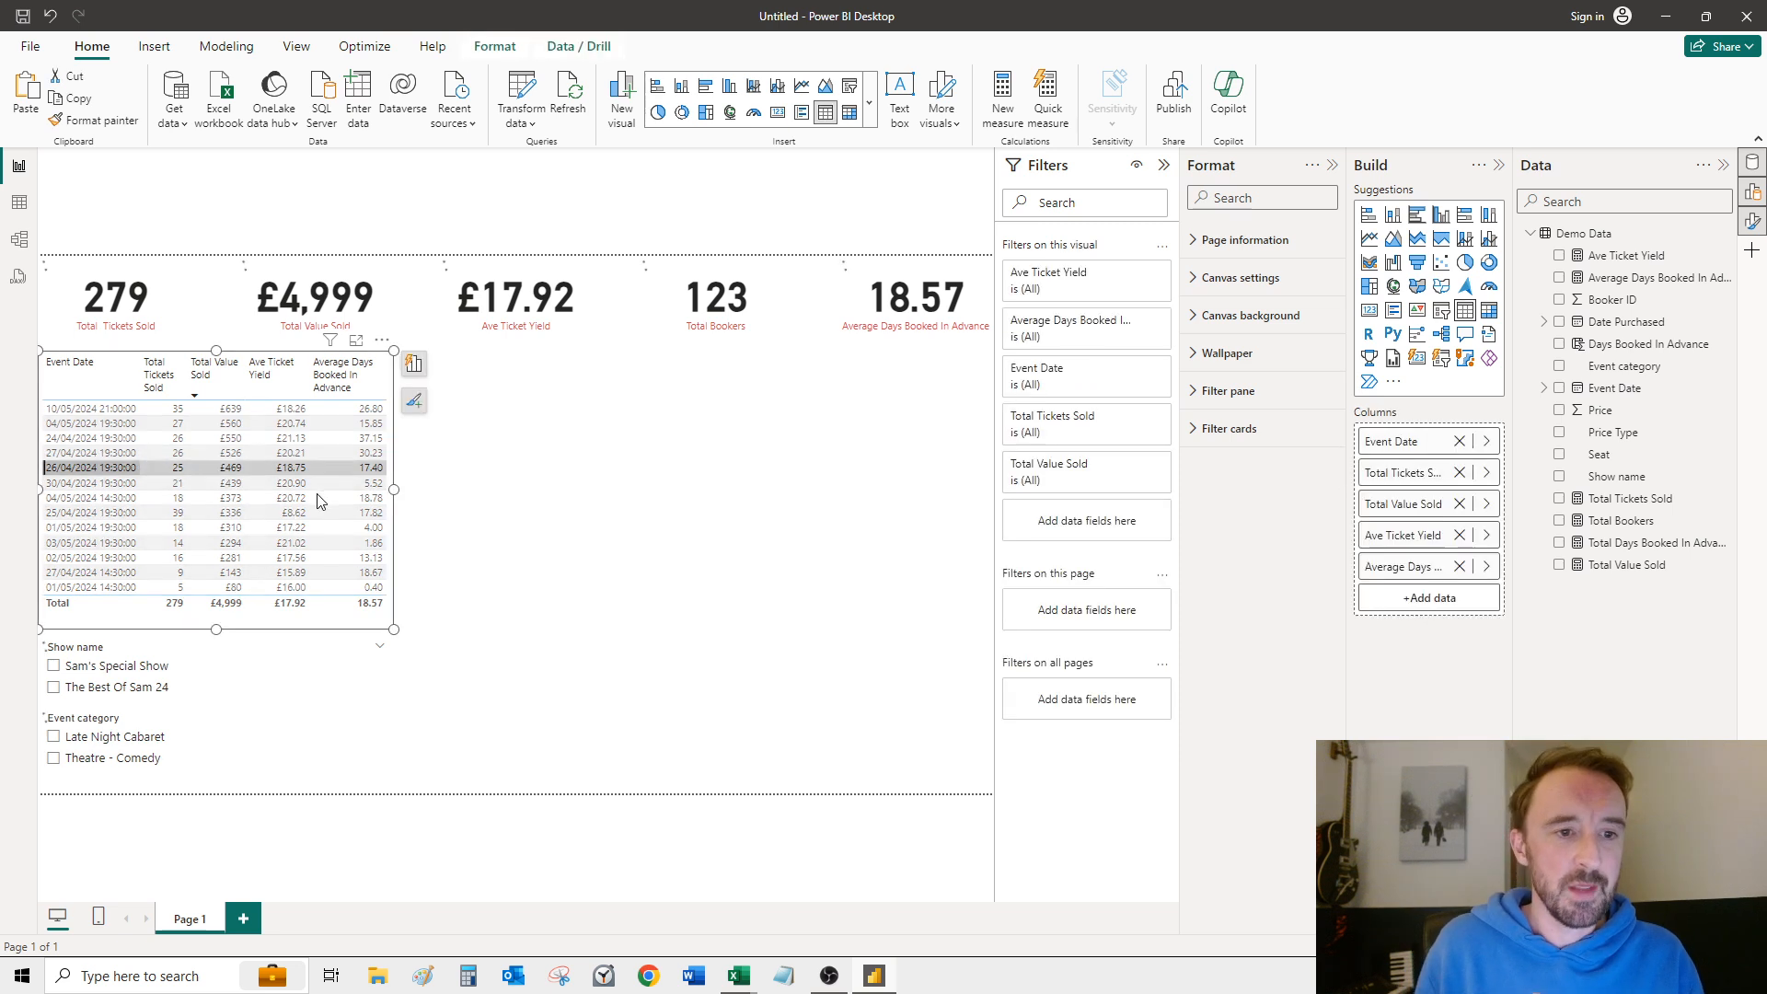
click(107, 467)
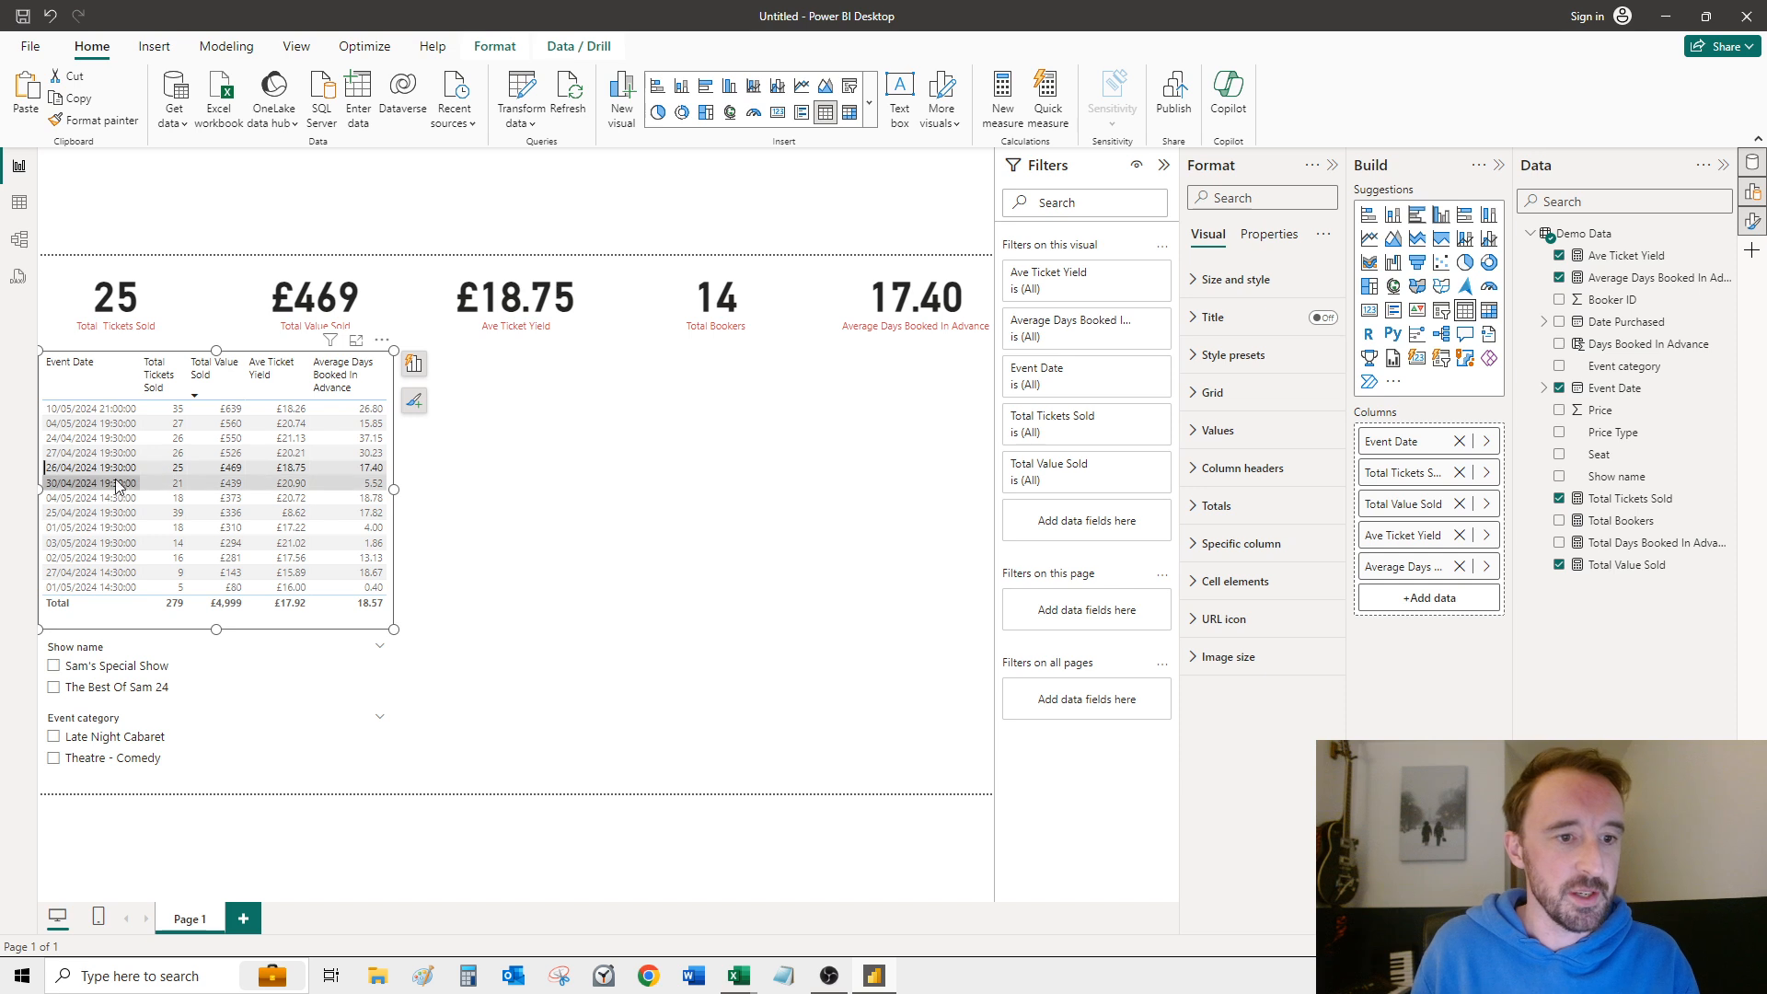
click(125, 470)
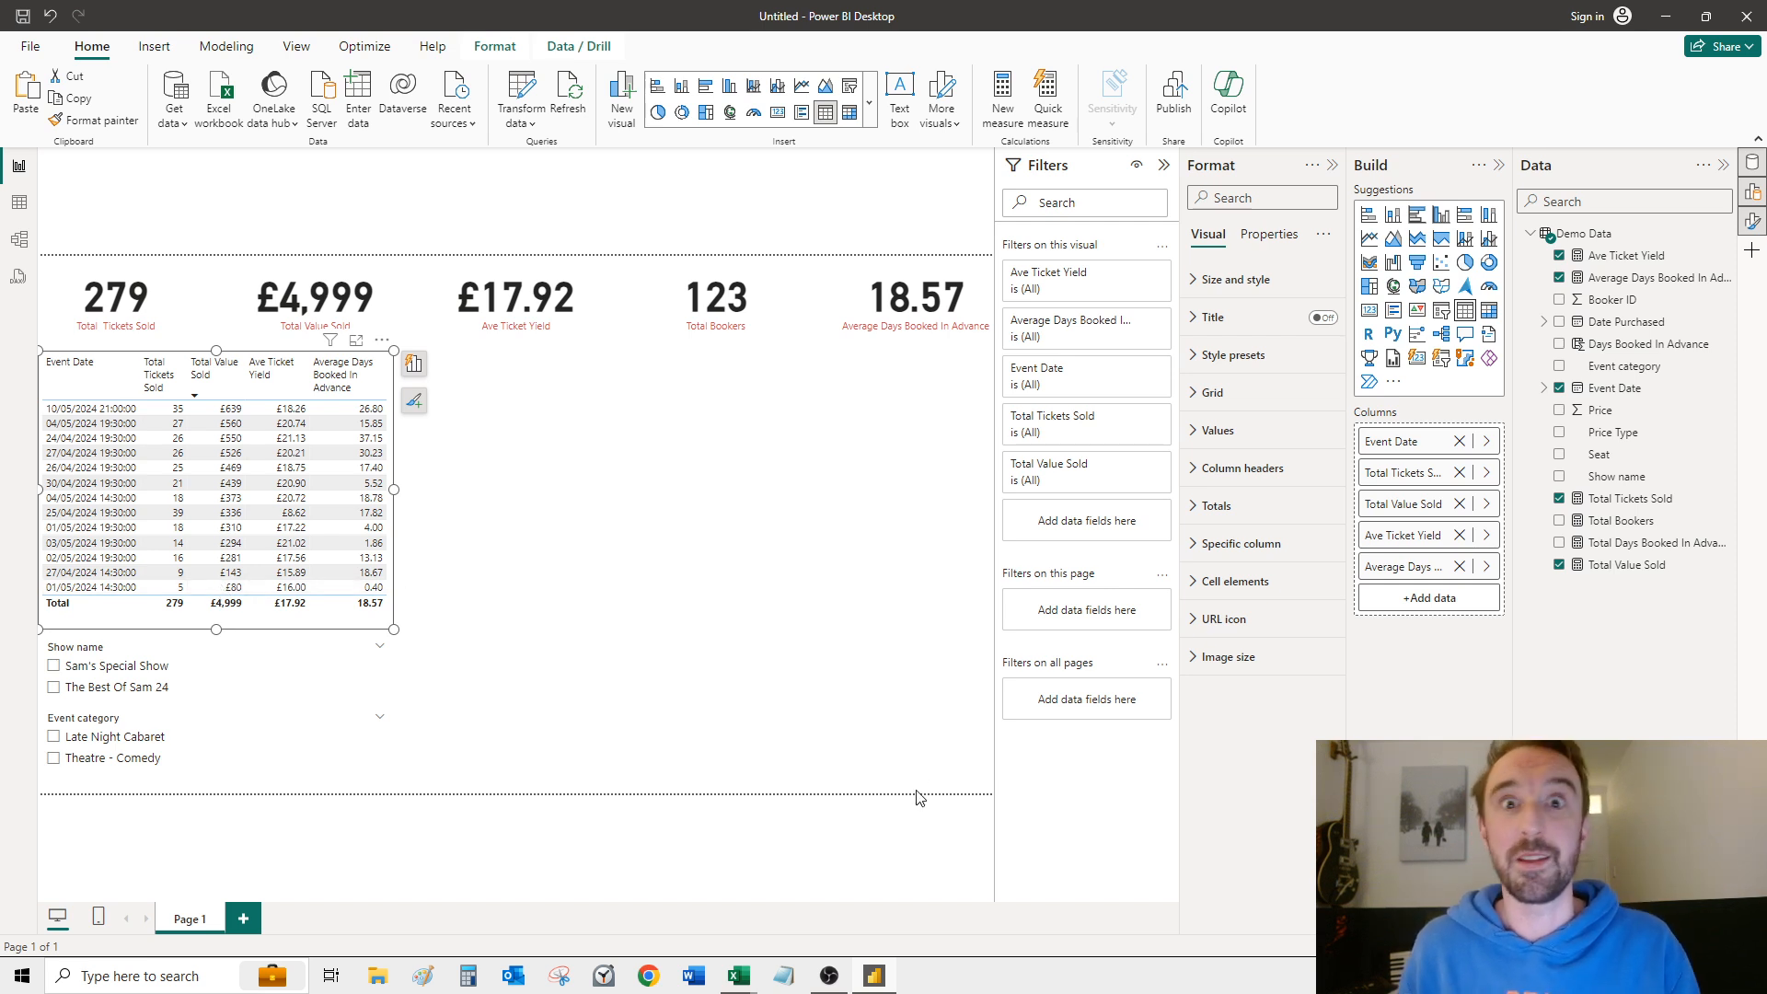
click(672, 539)
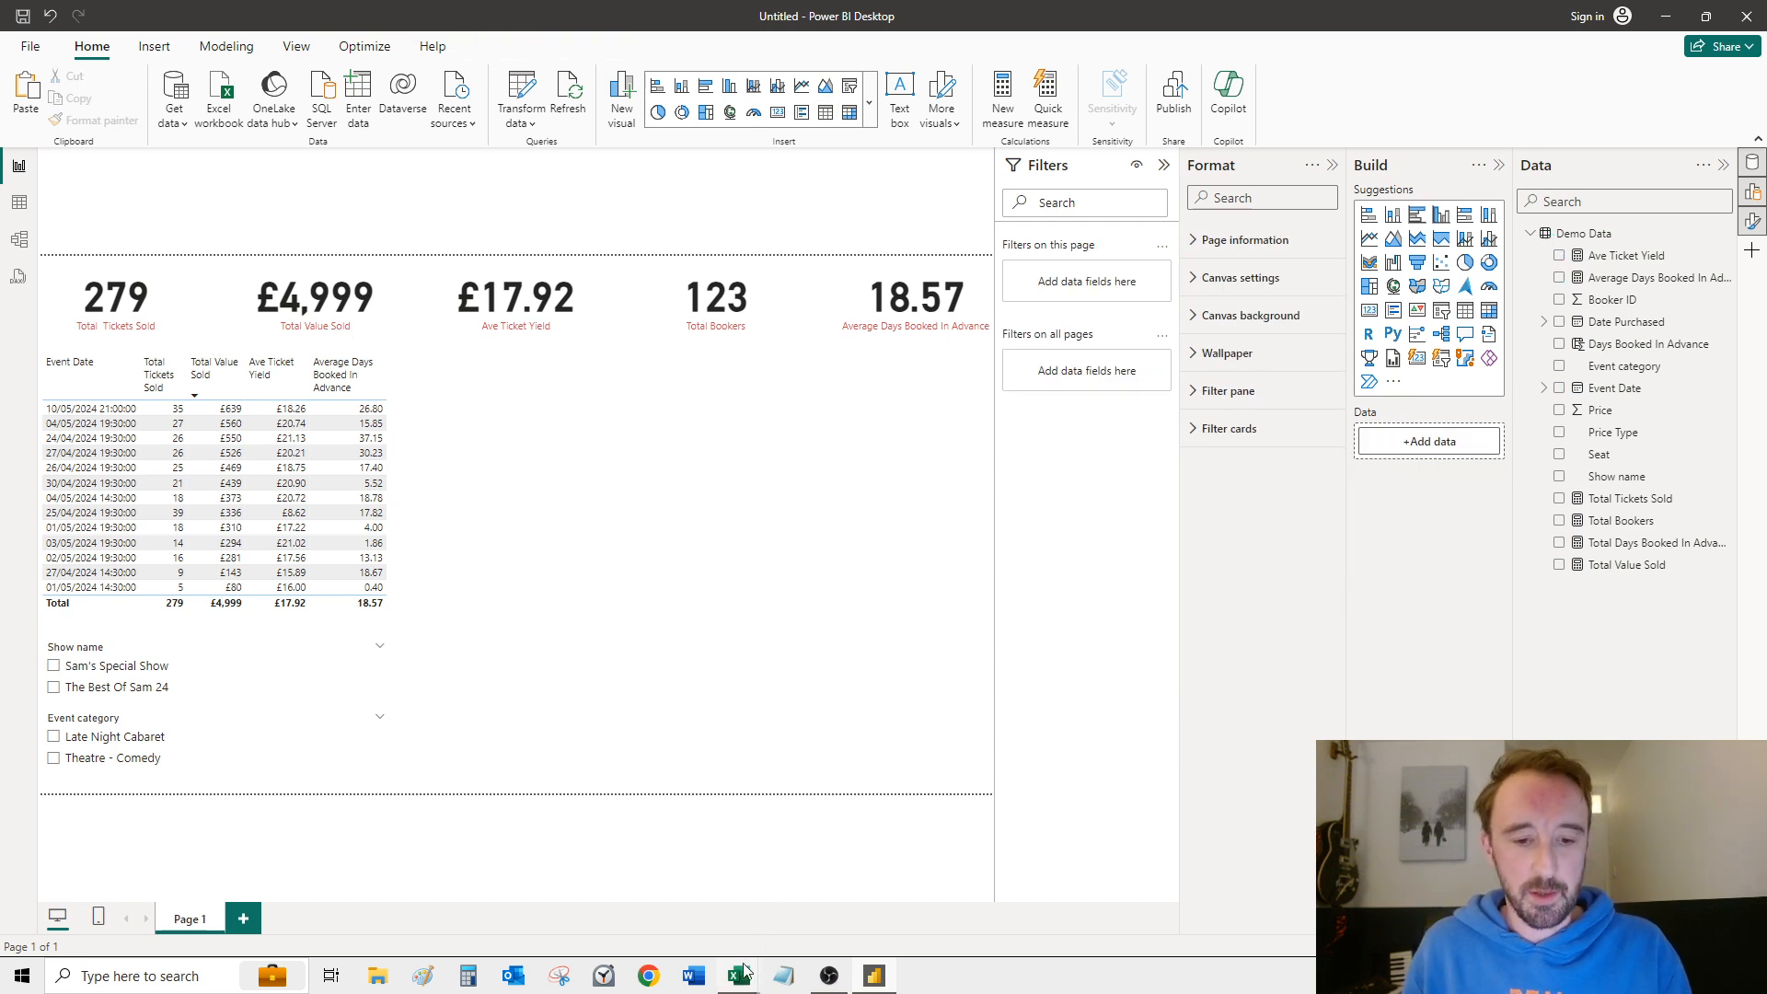
Step: Switch to the Coordinates workbook in Excel and examine the Seat entries and the X and Y columns beside them
mouse_move(742, 983)
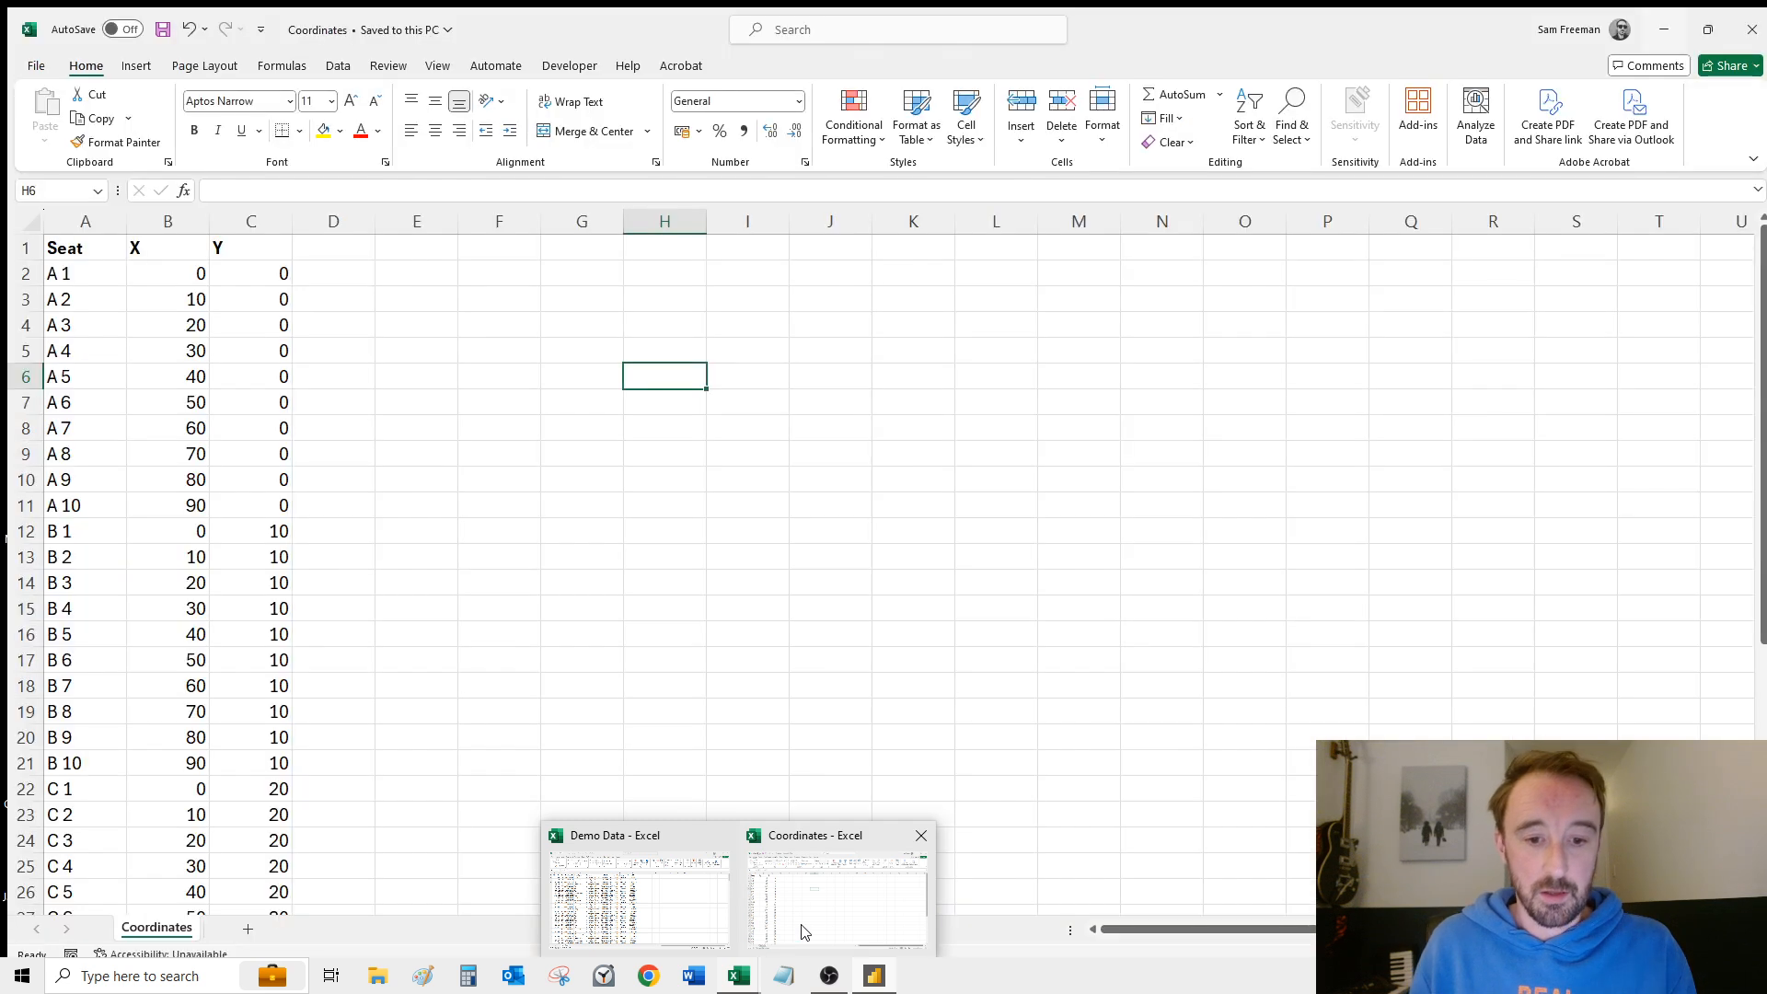
click(789, 933)
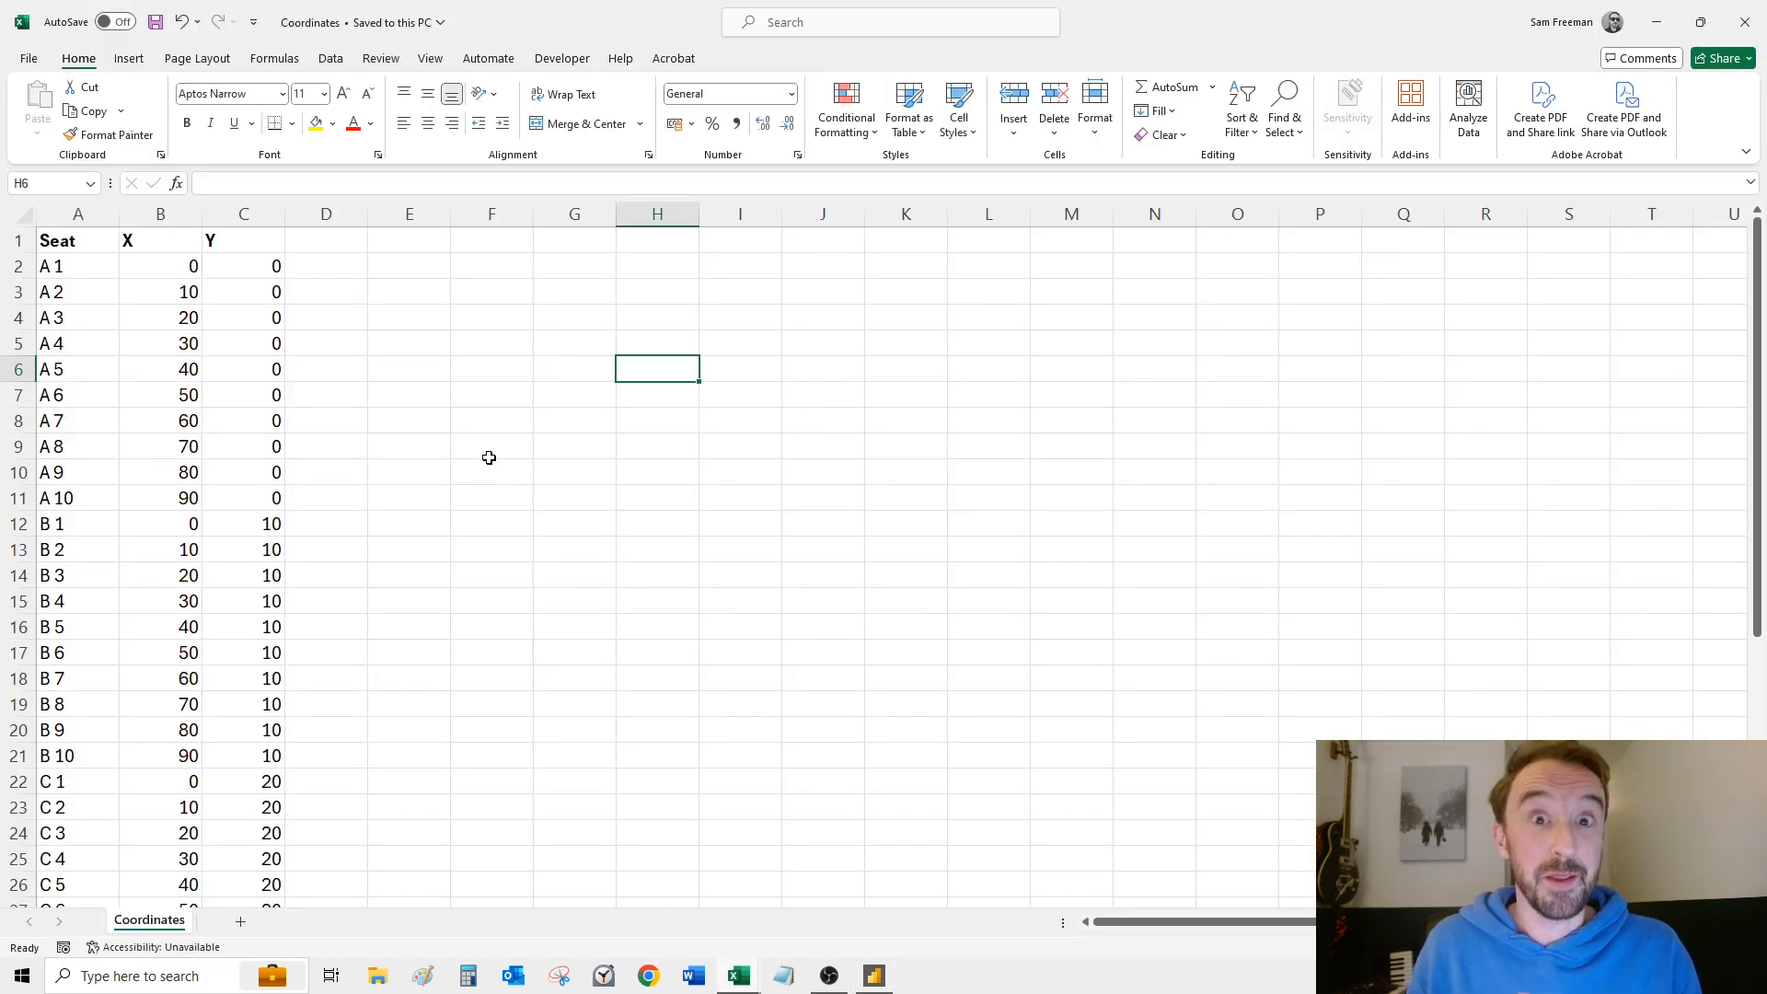
click(401, 489)
drag(68, 267, 106, 736)
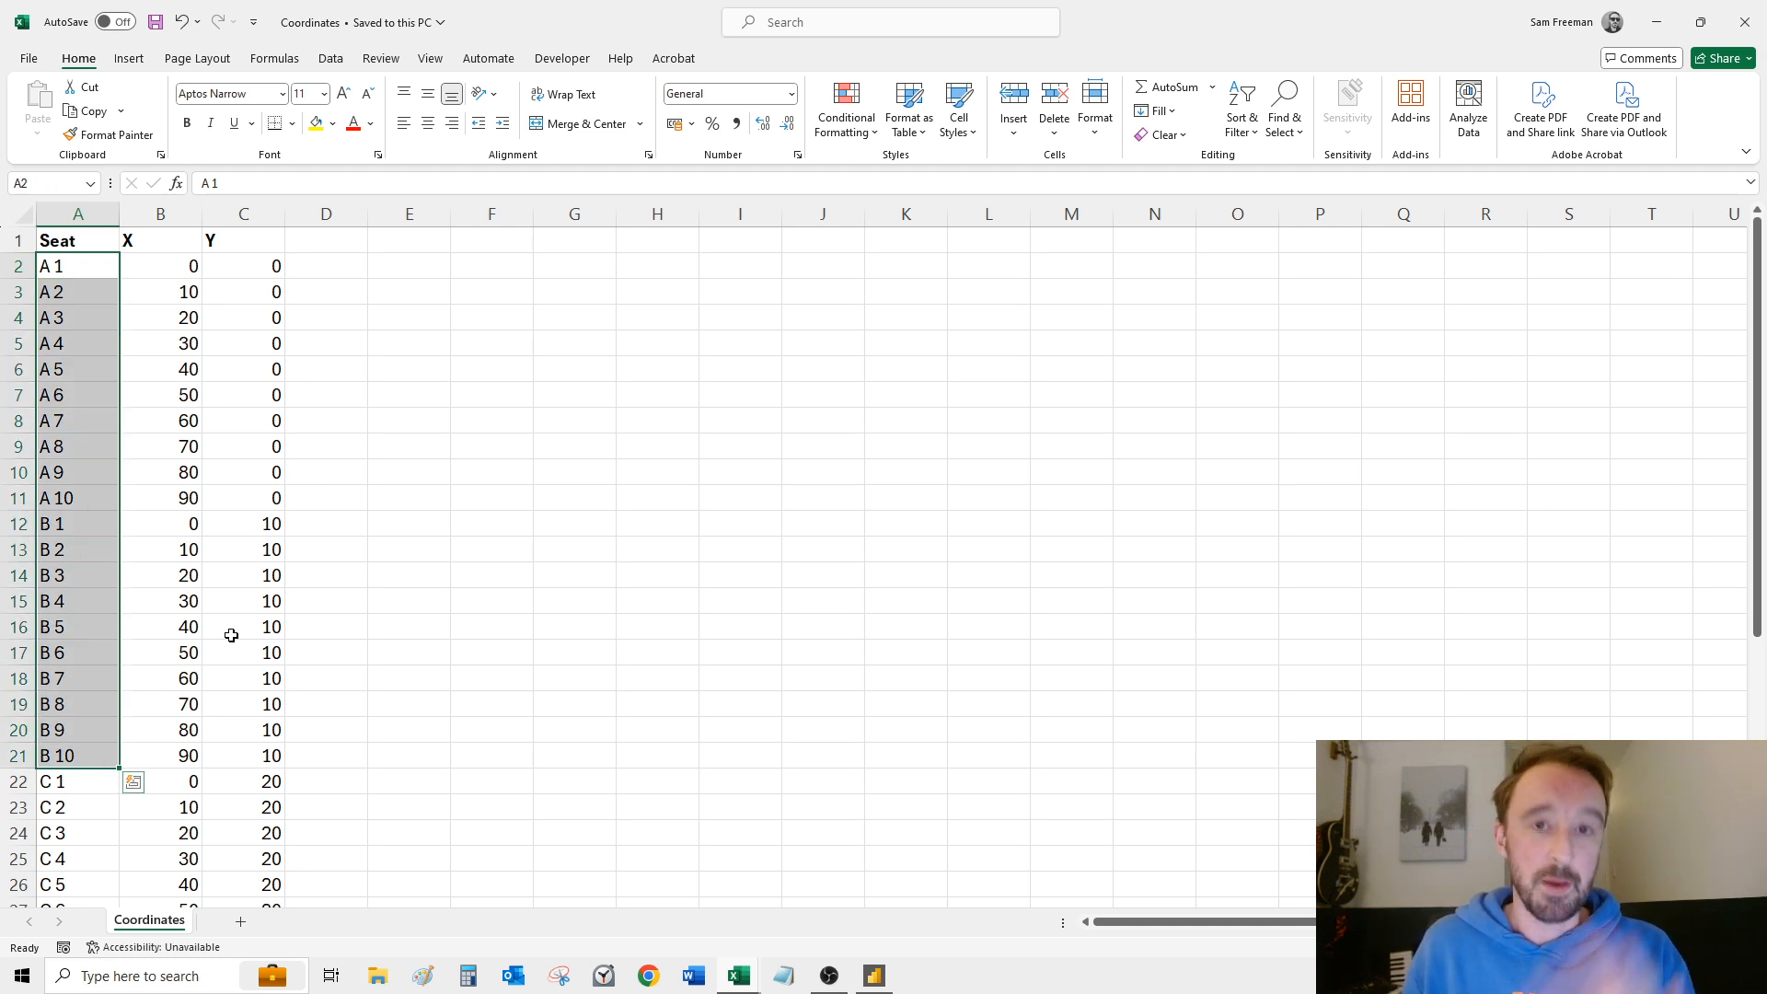
click(81, 313)
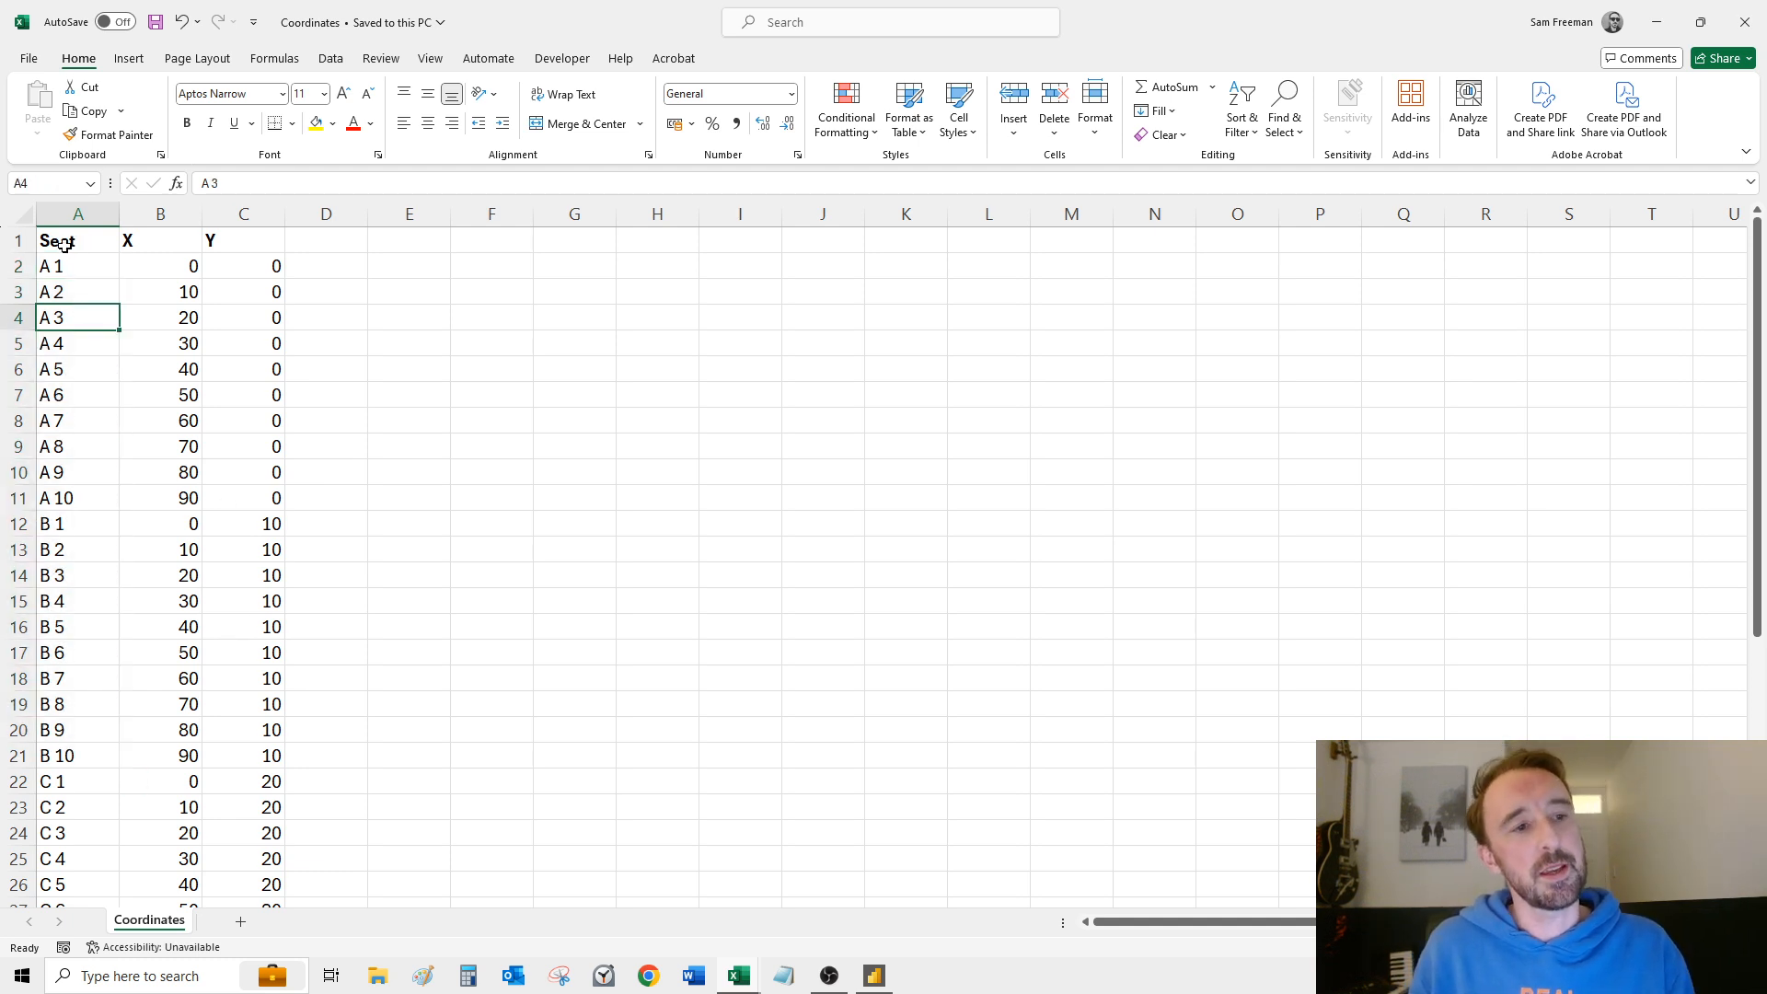
click(520, 421)
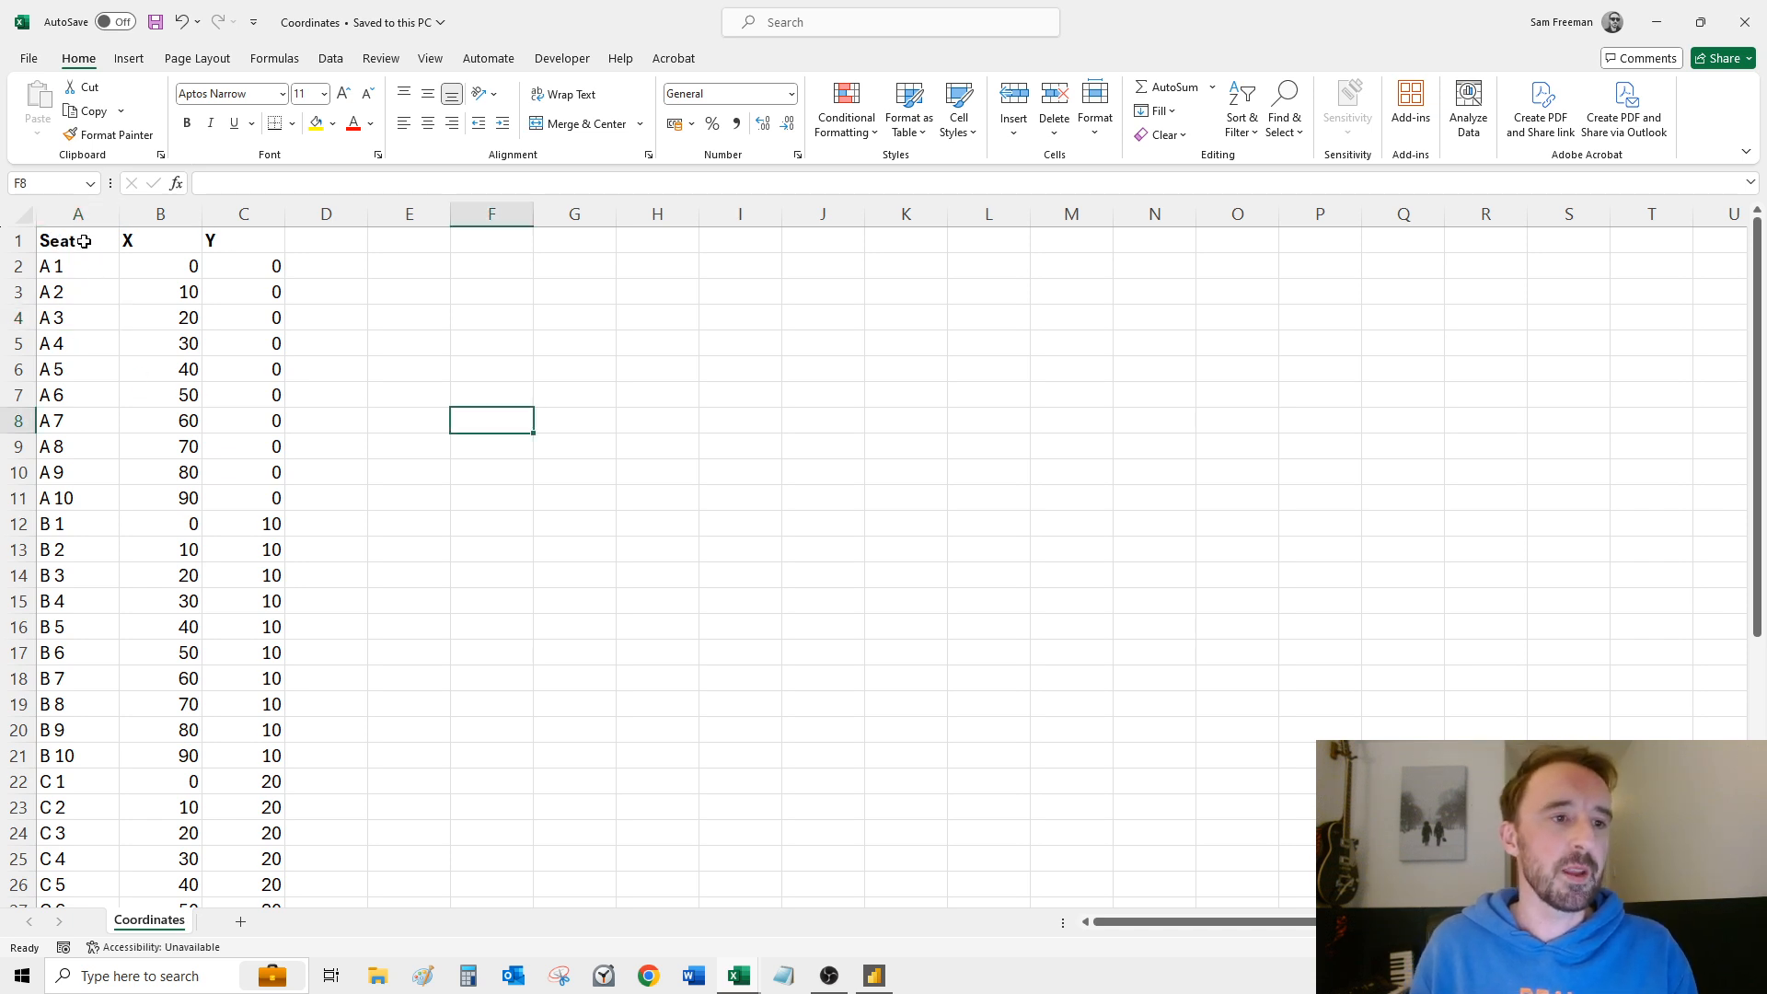
drag(64, 267, 75, 797)
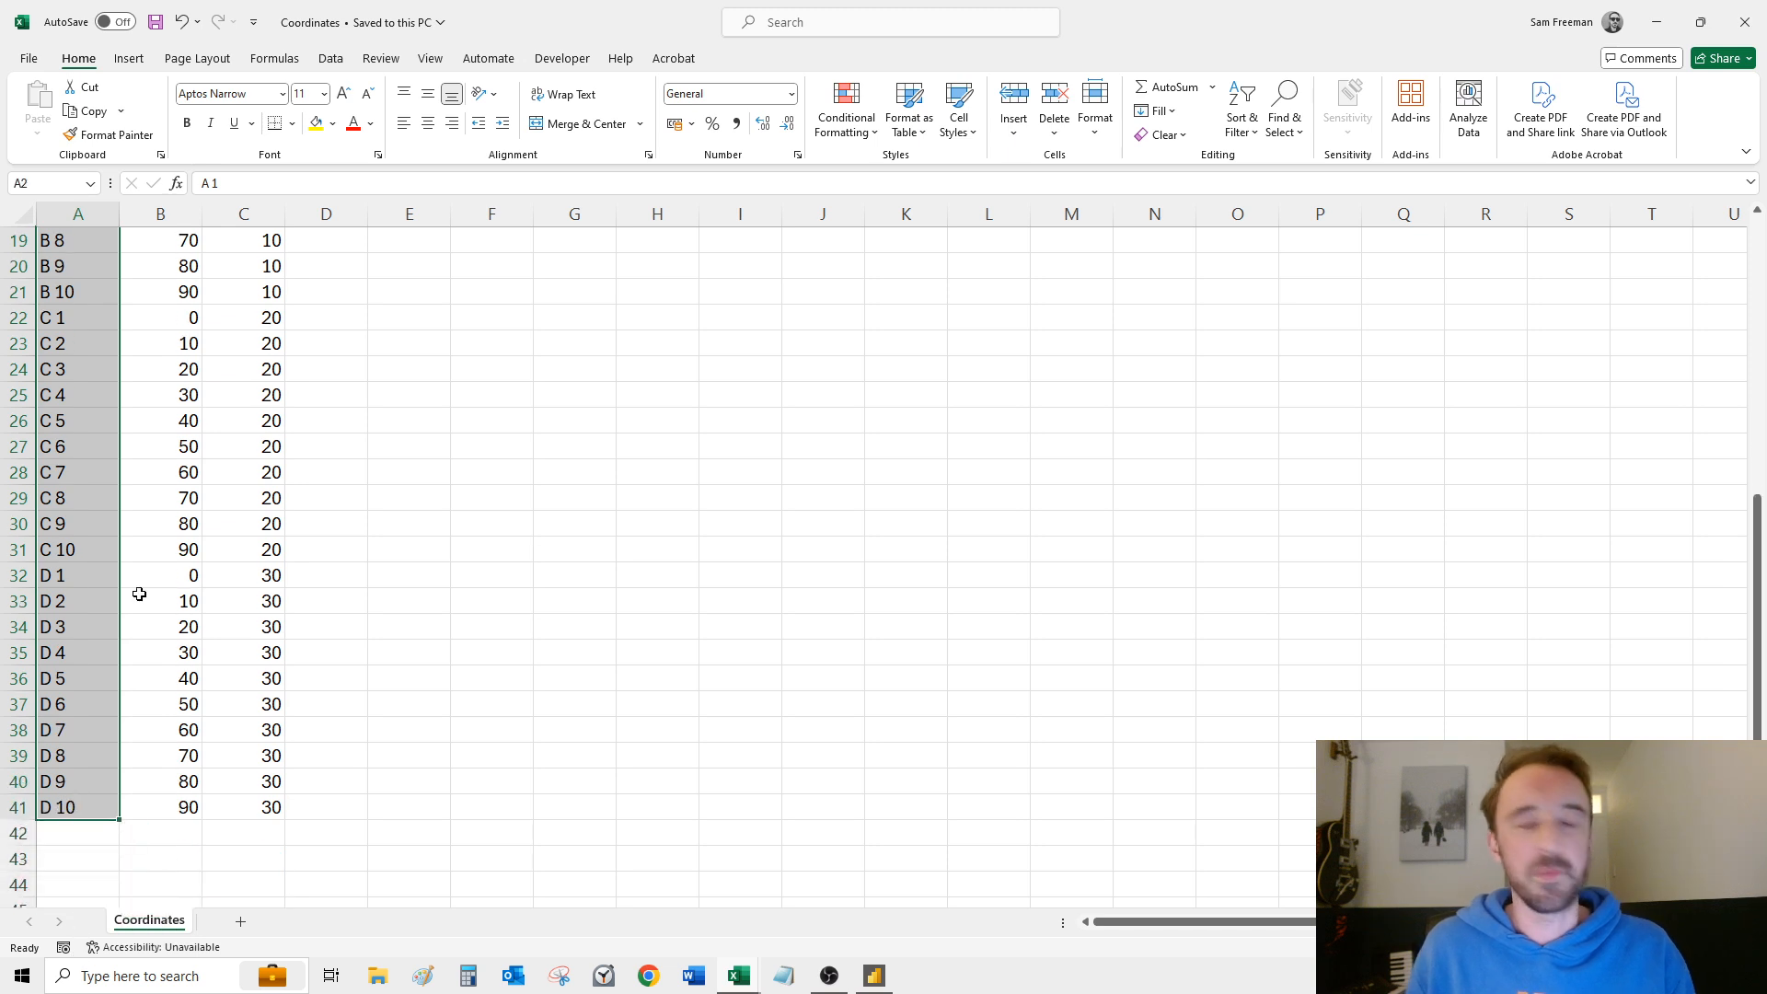
scroll(139, 593, up, 6)
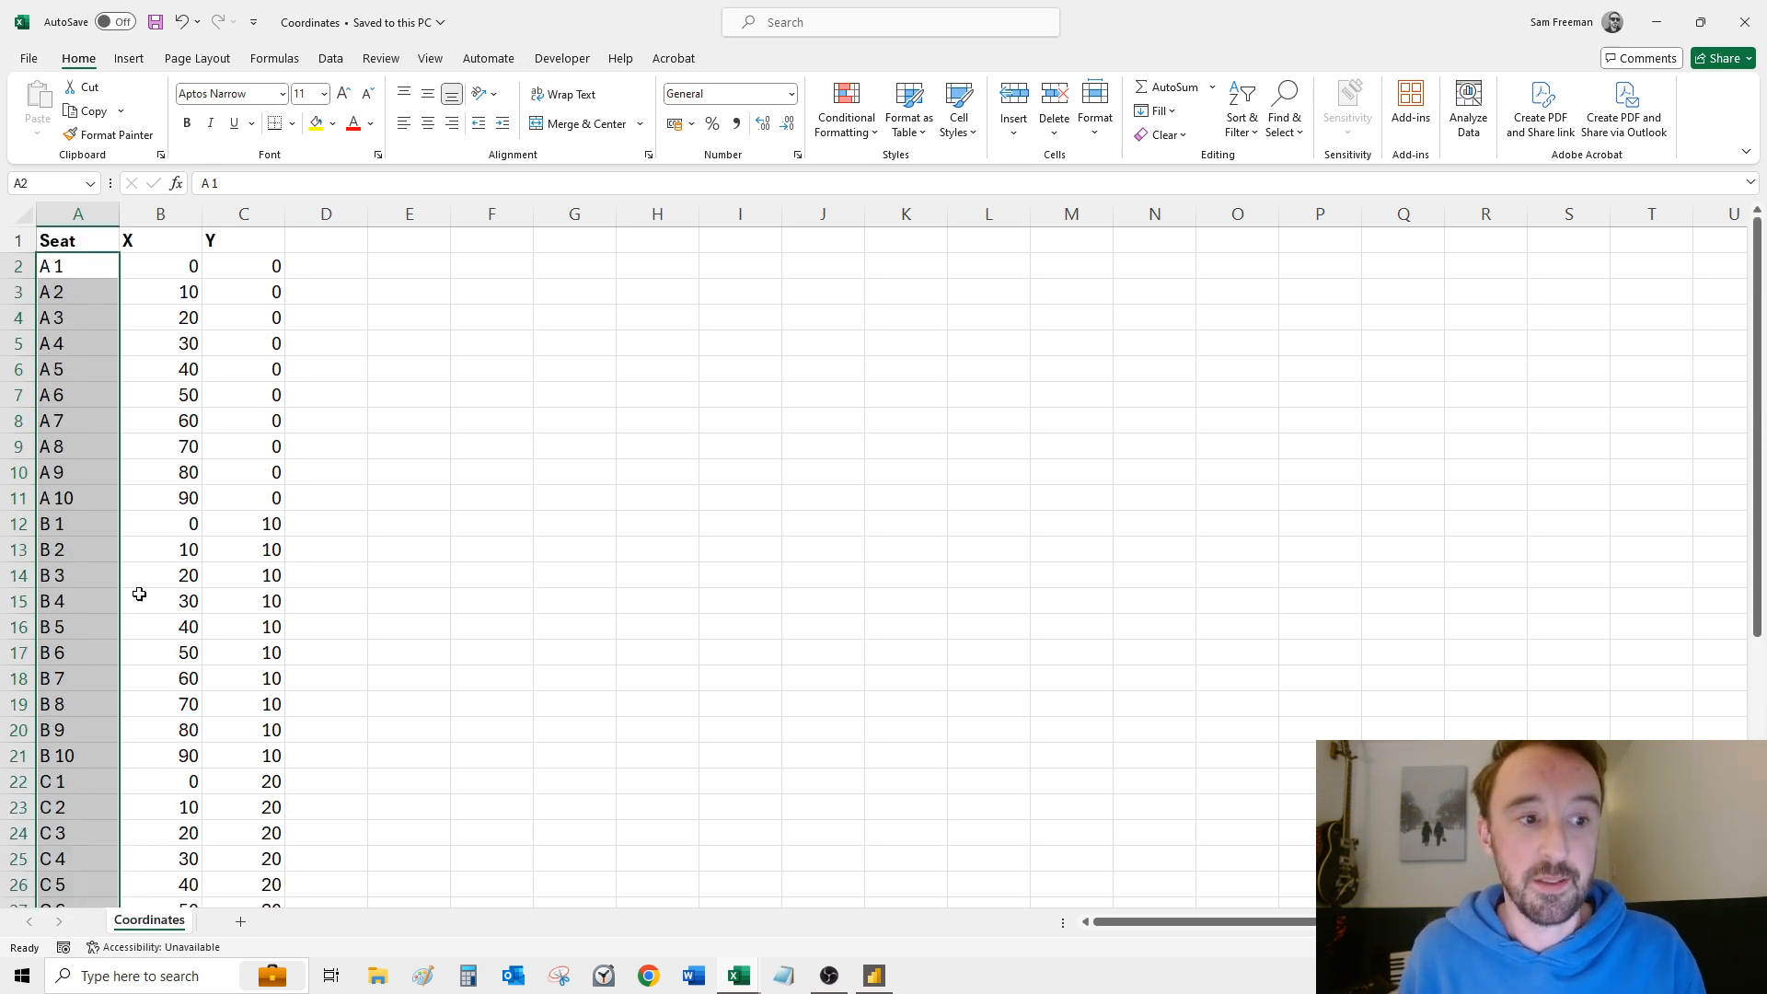
click(84, 270)
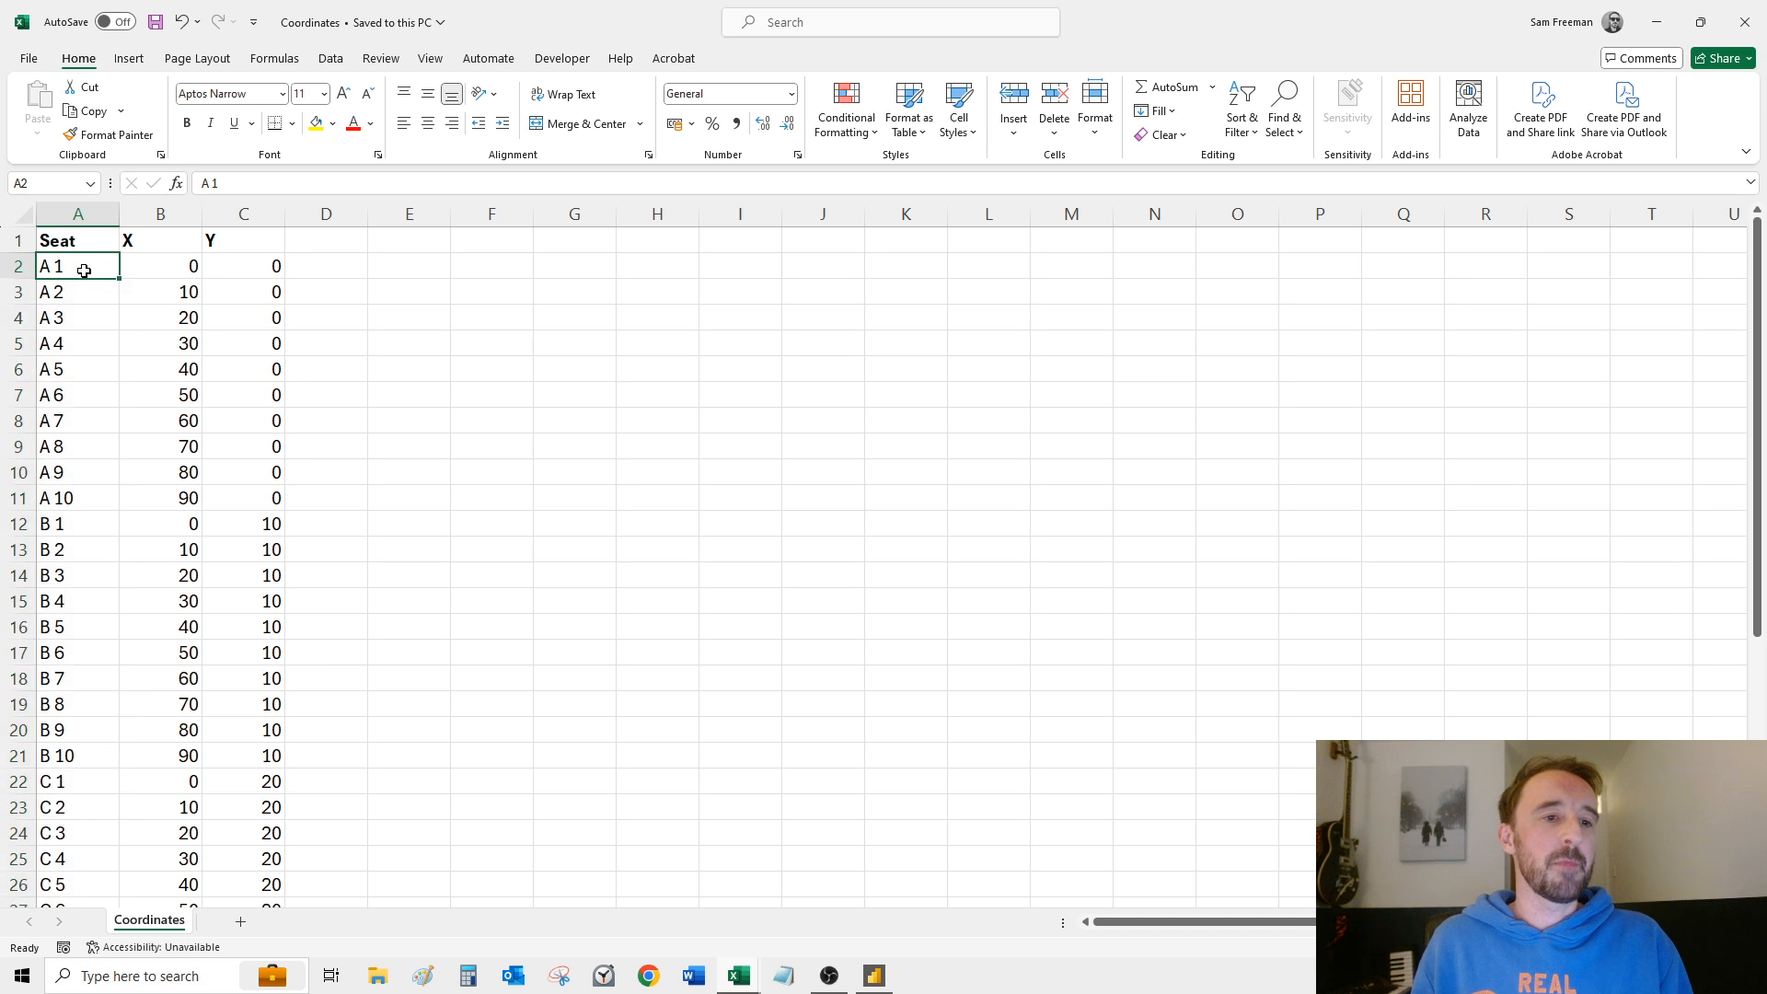
click(178, 239)
click(229, 239)
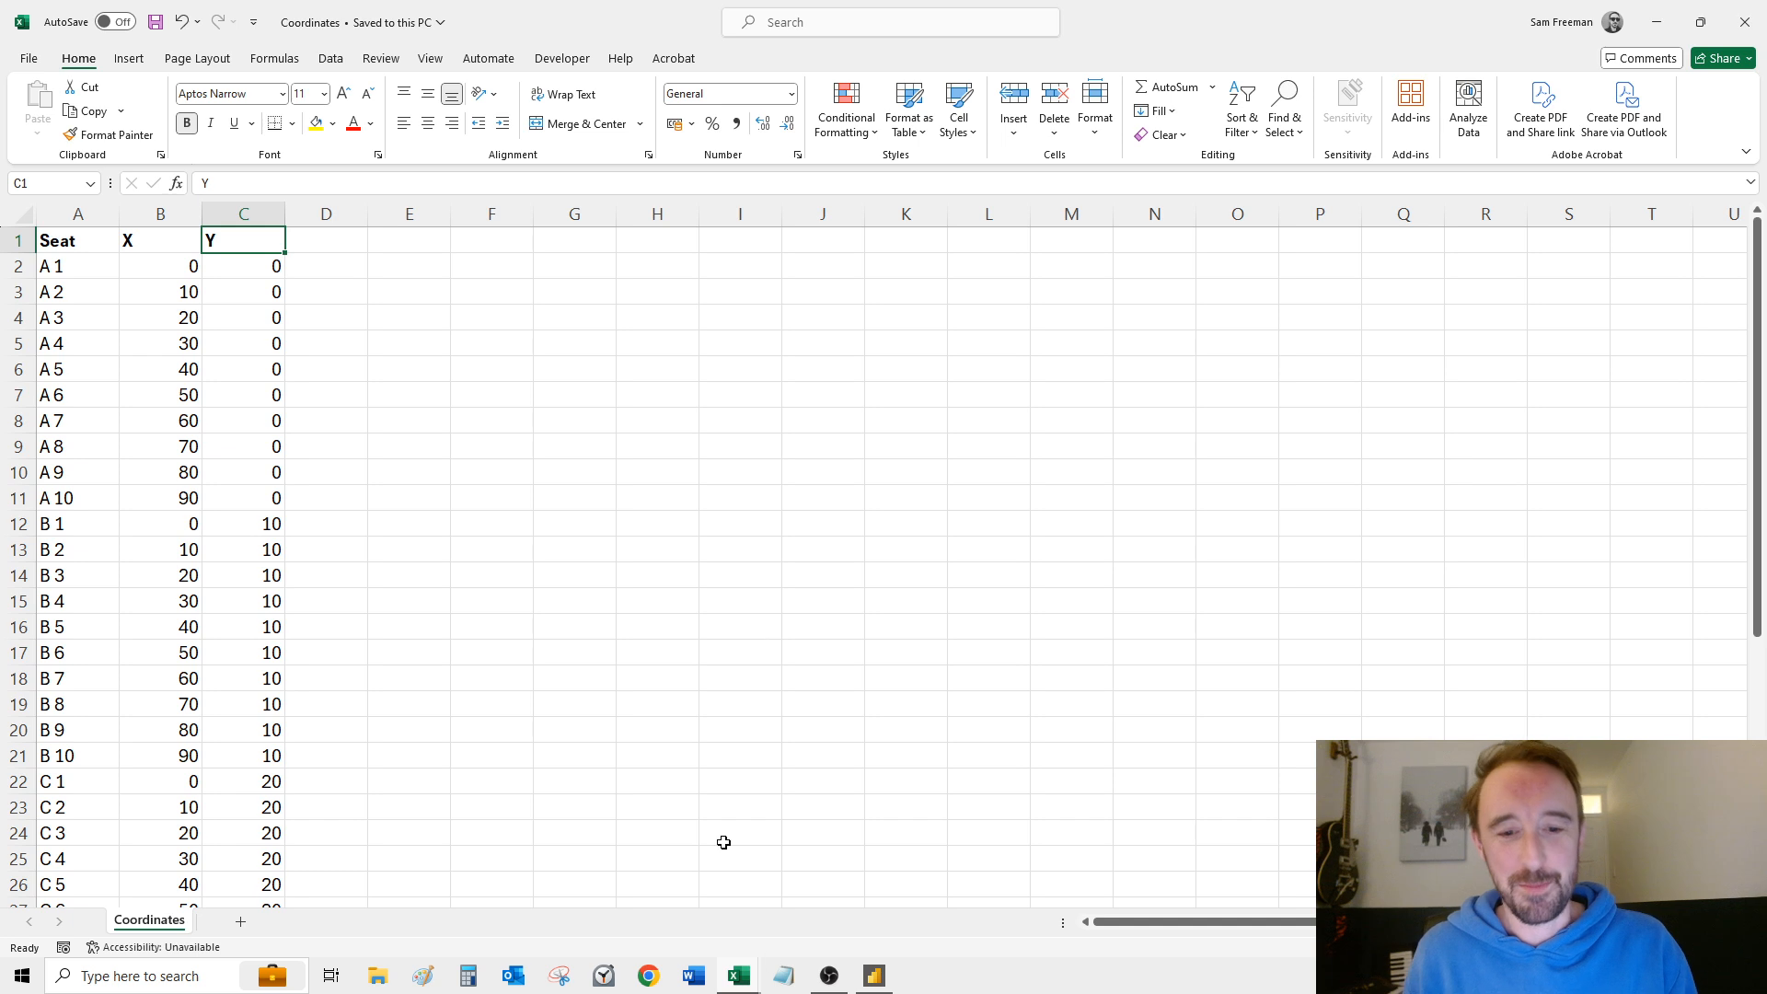
Step: Switch back to Power BI Desktop, import Coordinates.csv as a new query in Power Query, and apply the pending query changes
mouse_move(878, 981)
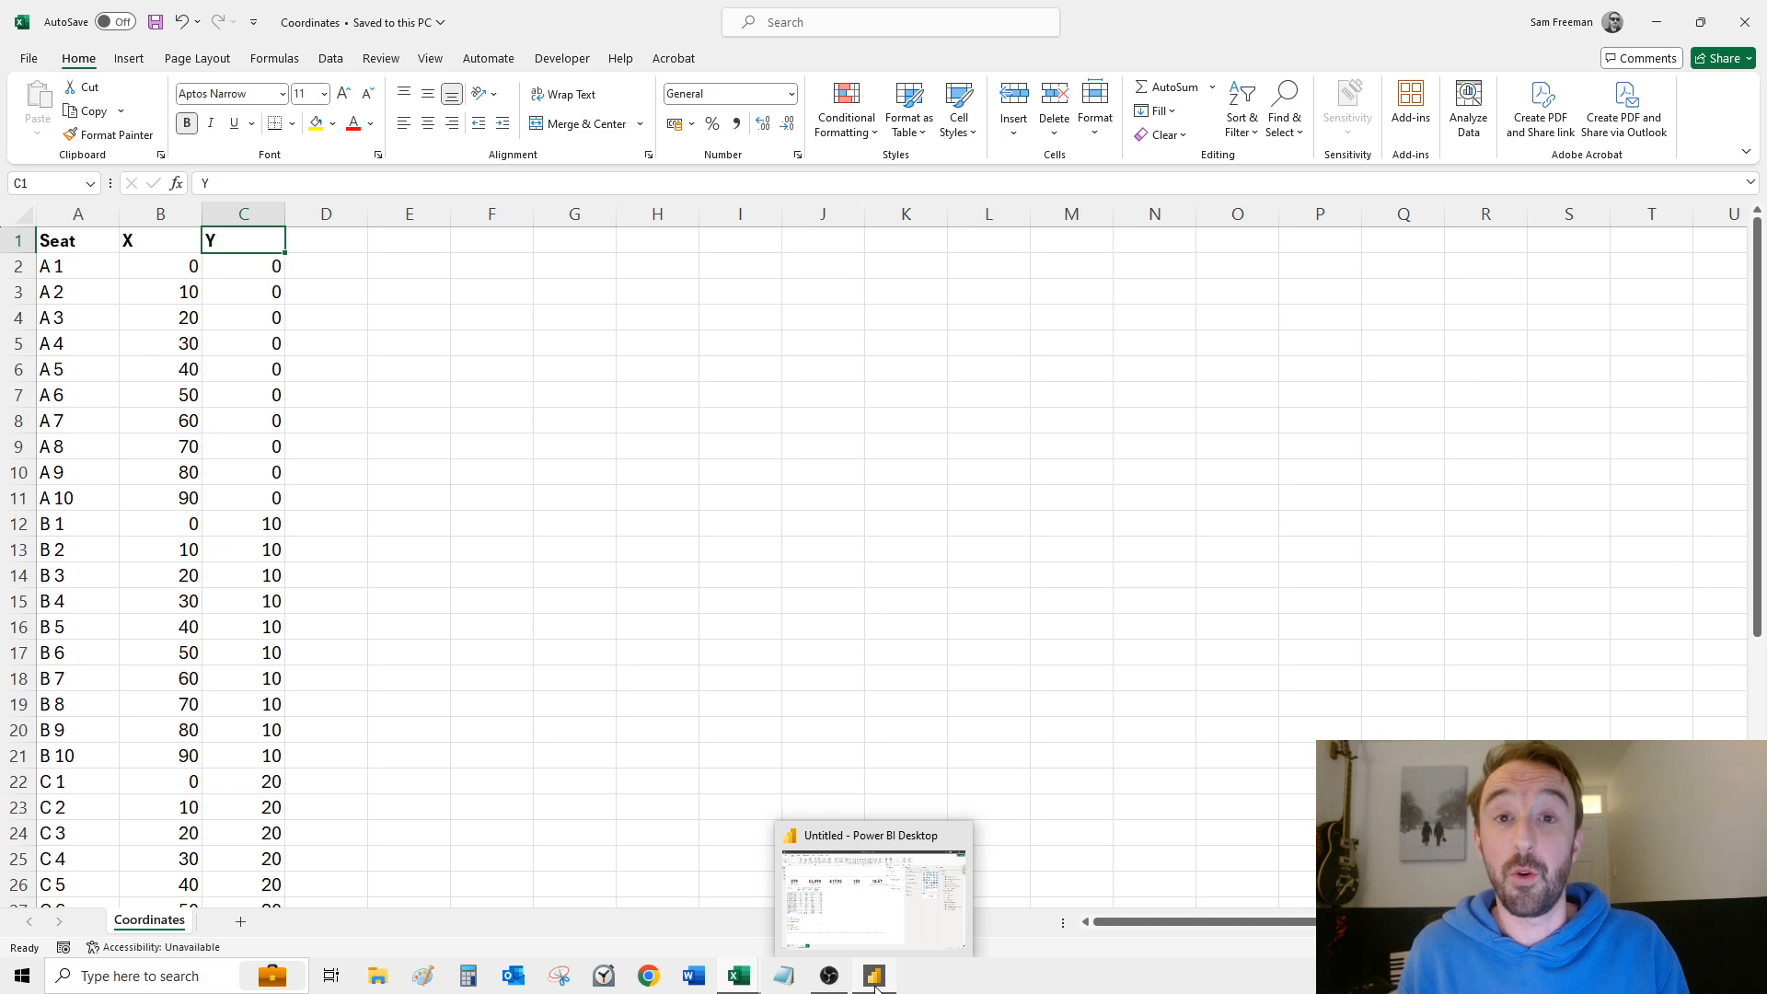
click(900, 920)
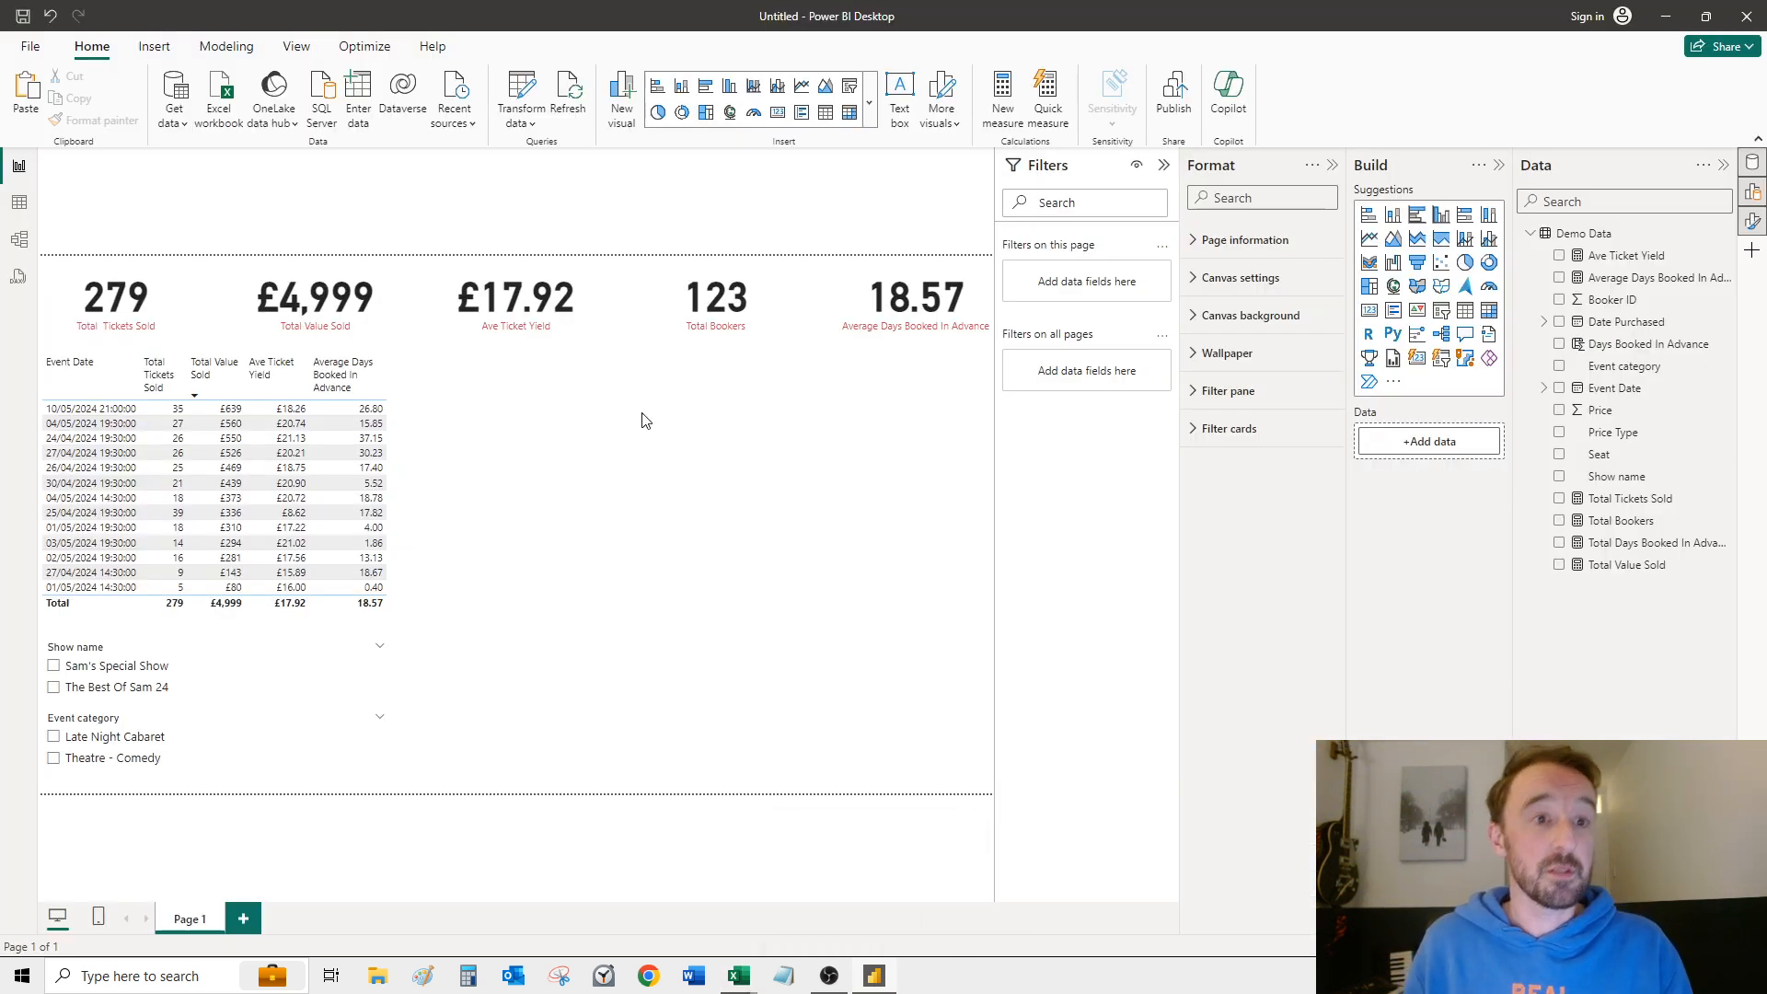
click(524, 92)
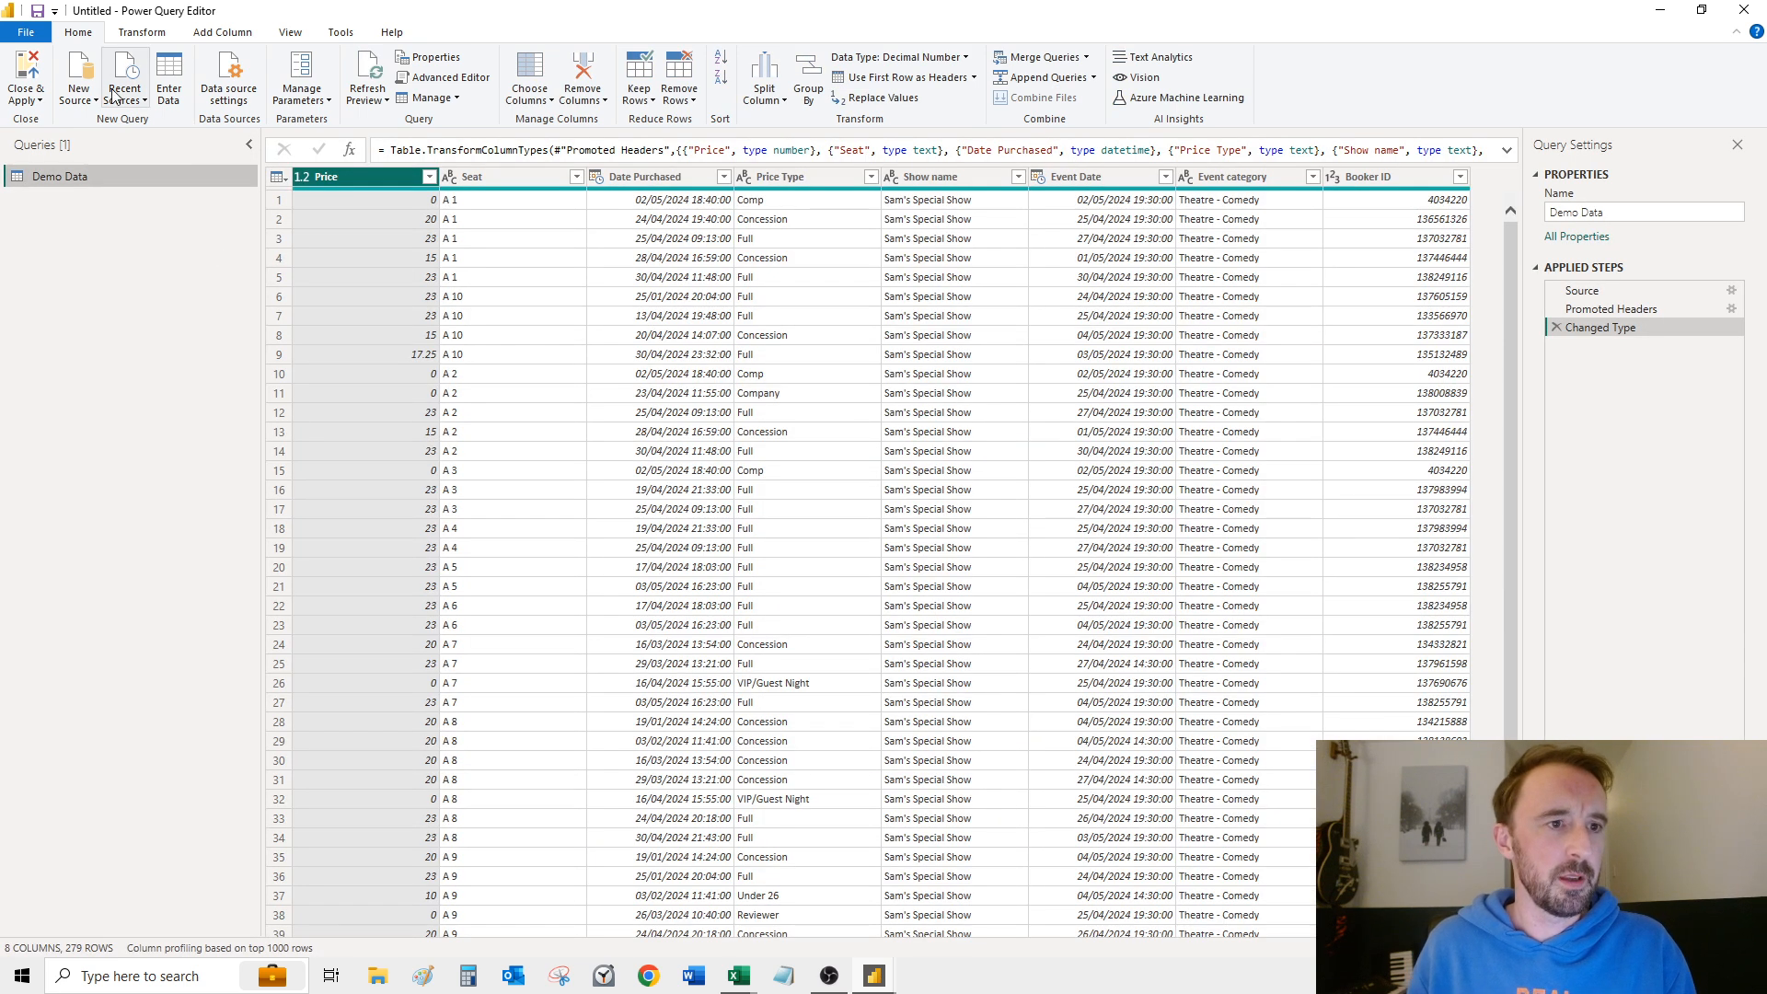
click(89, 96)
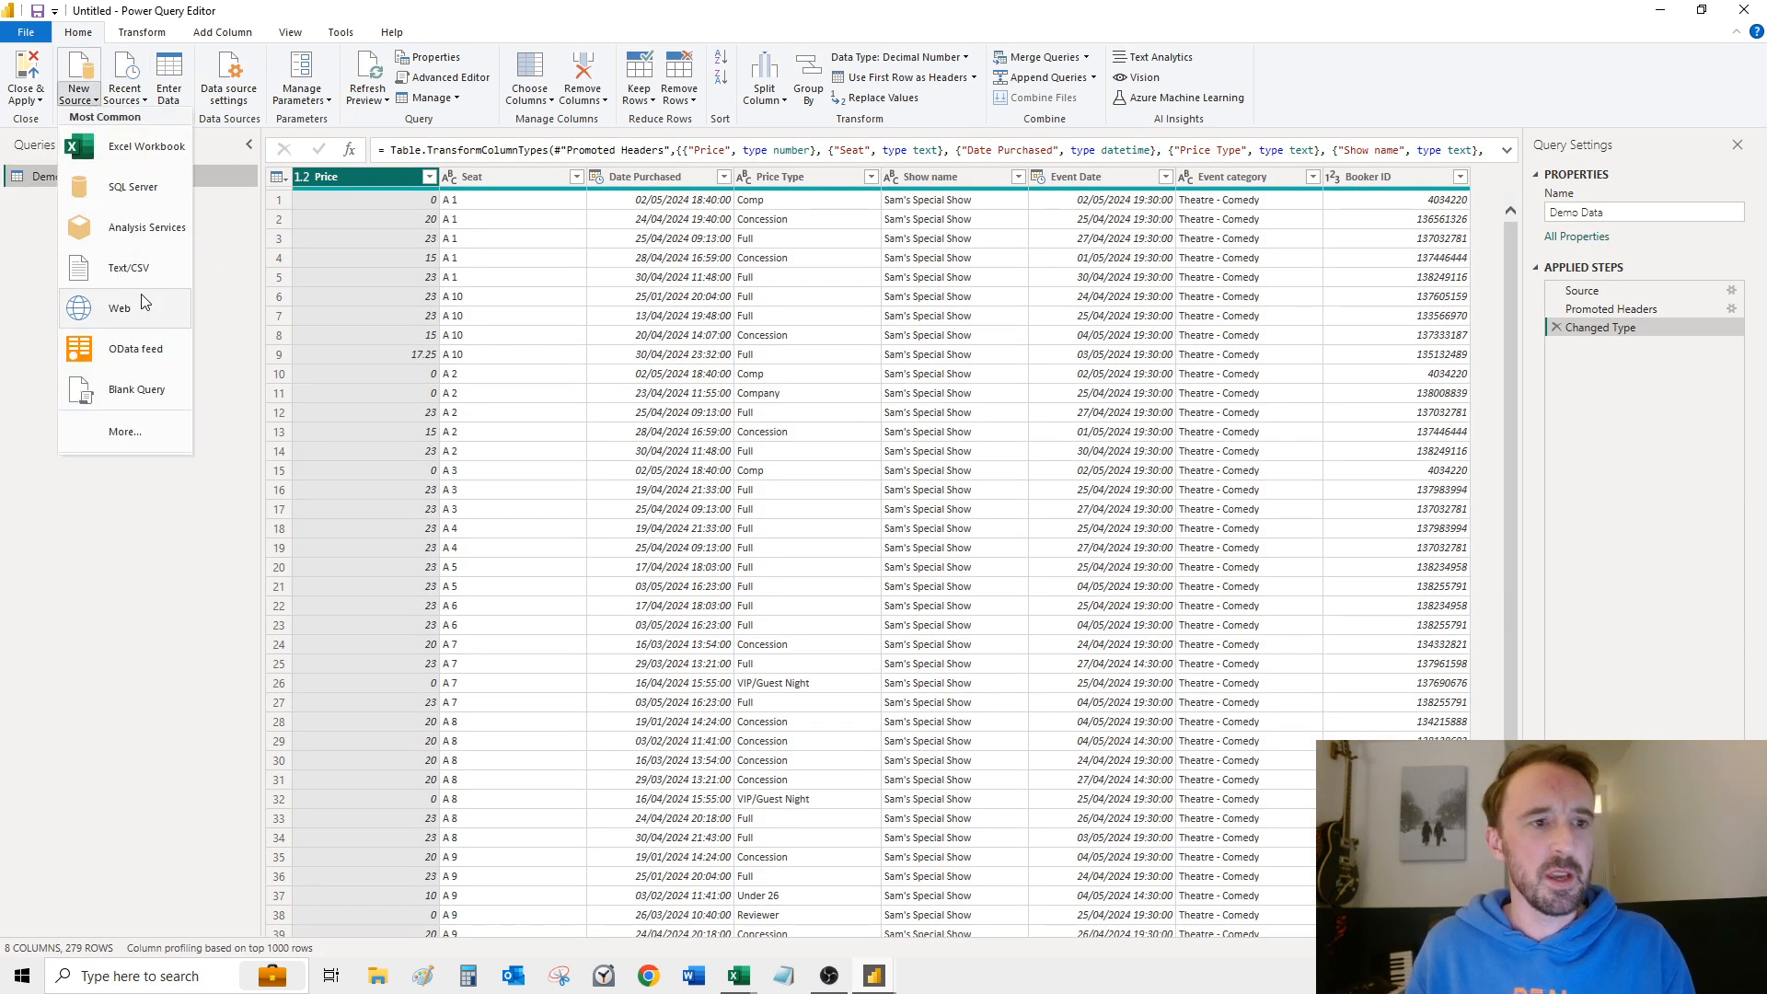
click(139, 270)
drag(611, 159, 611, 307)
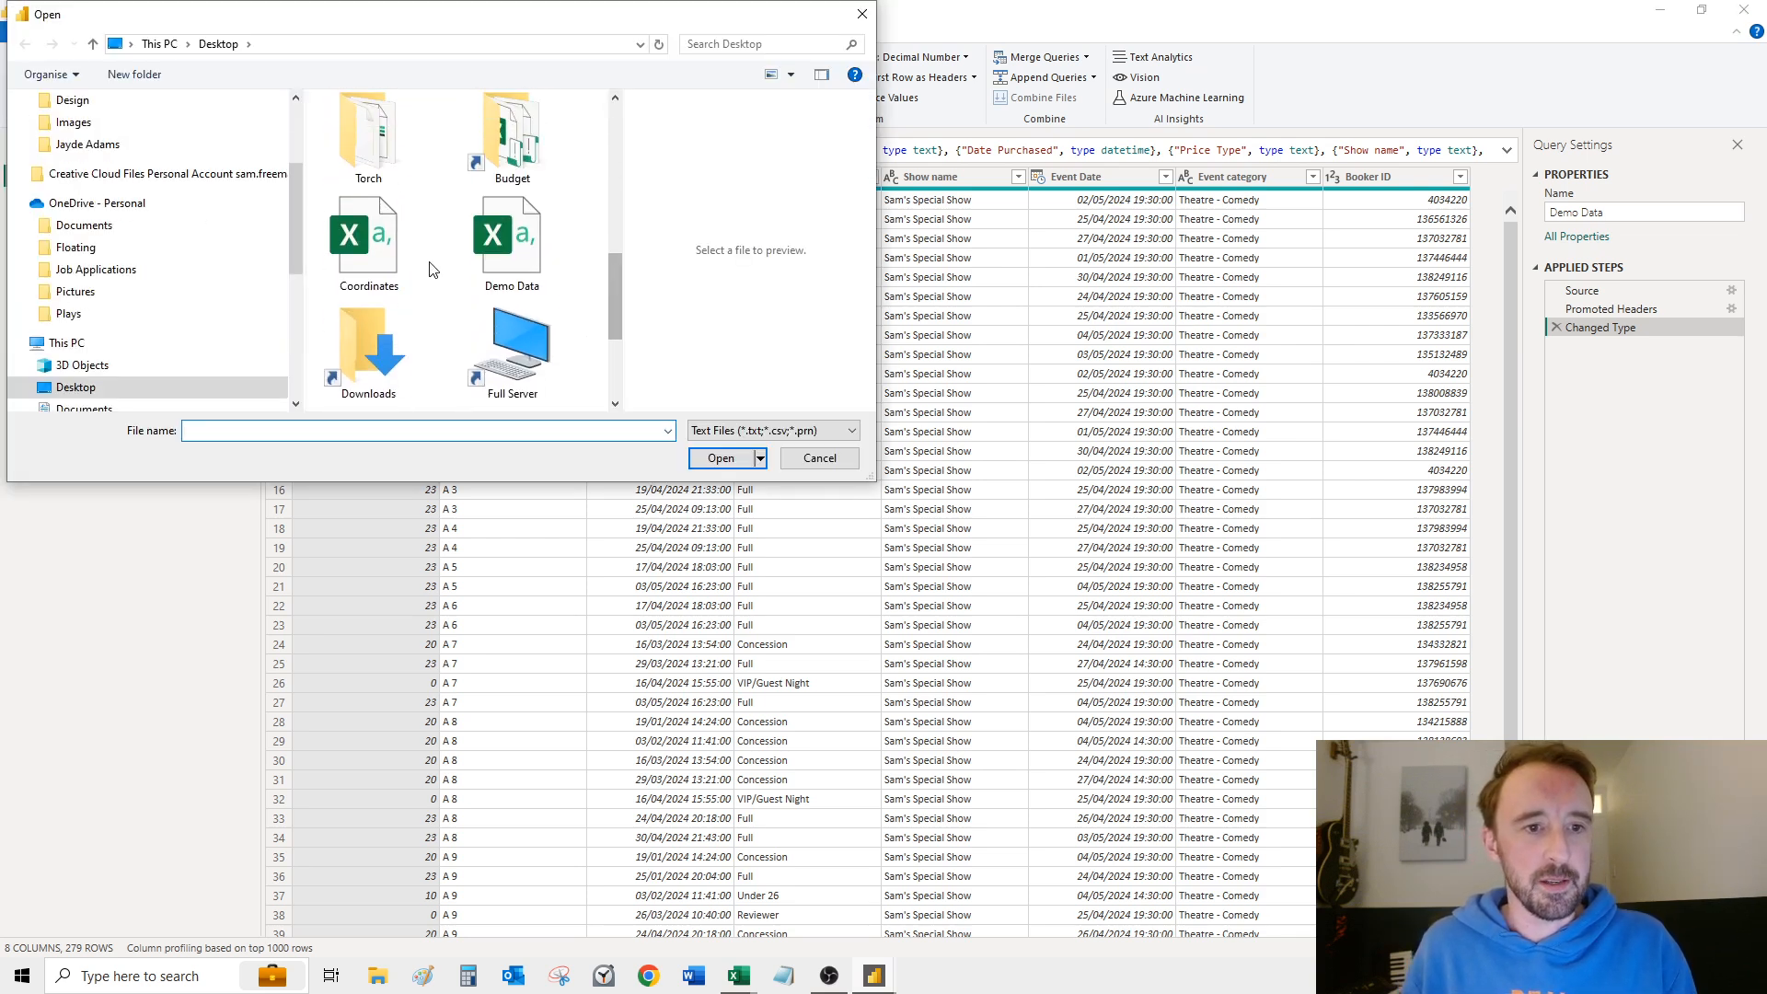
click(368, 241)
click(720, 458)
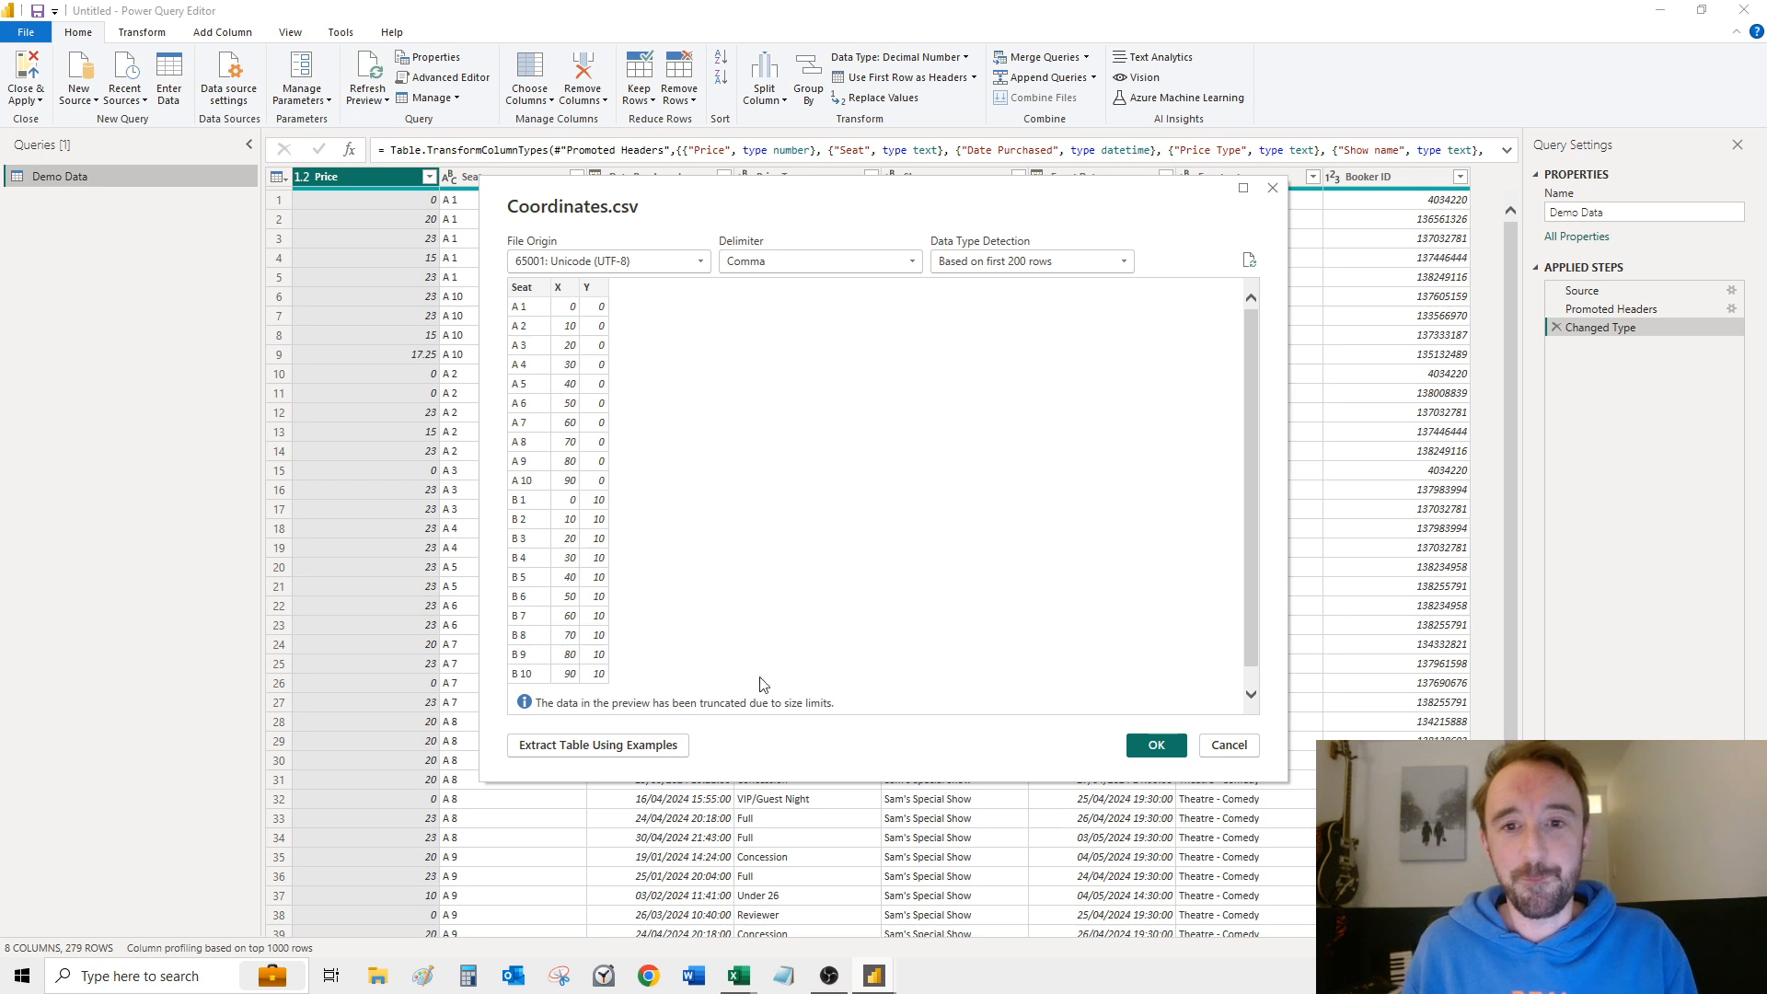
click(1157, 745)
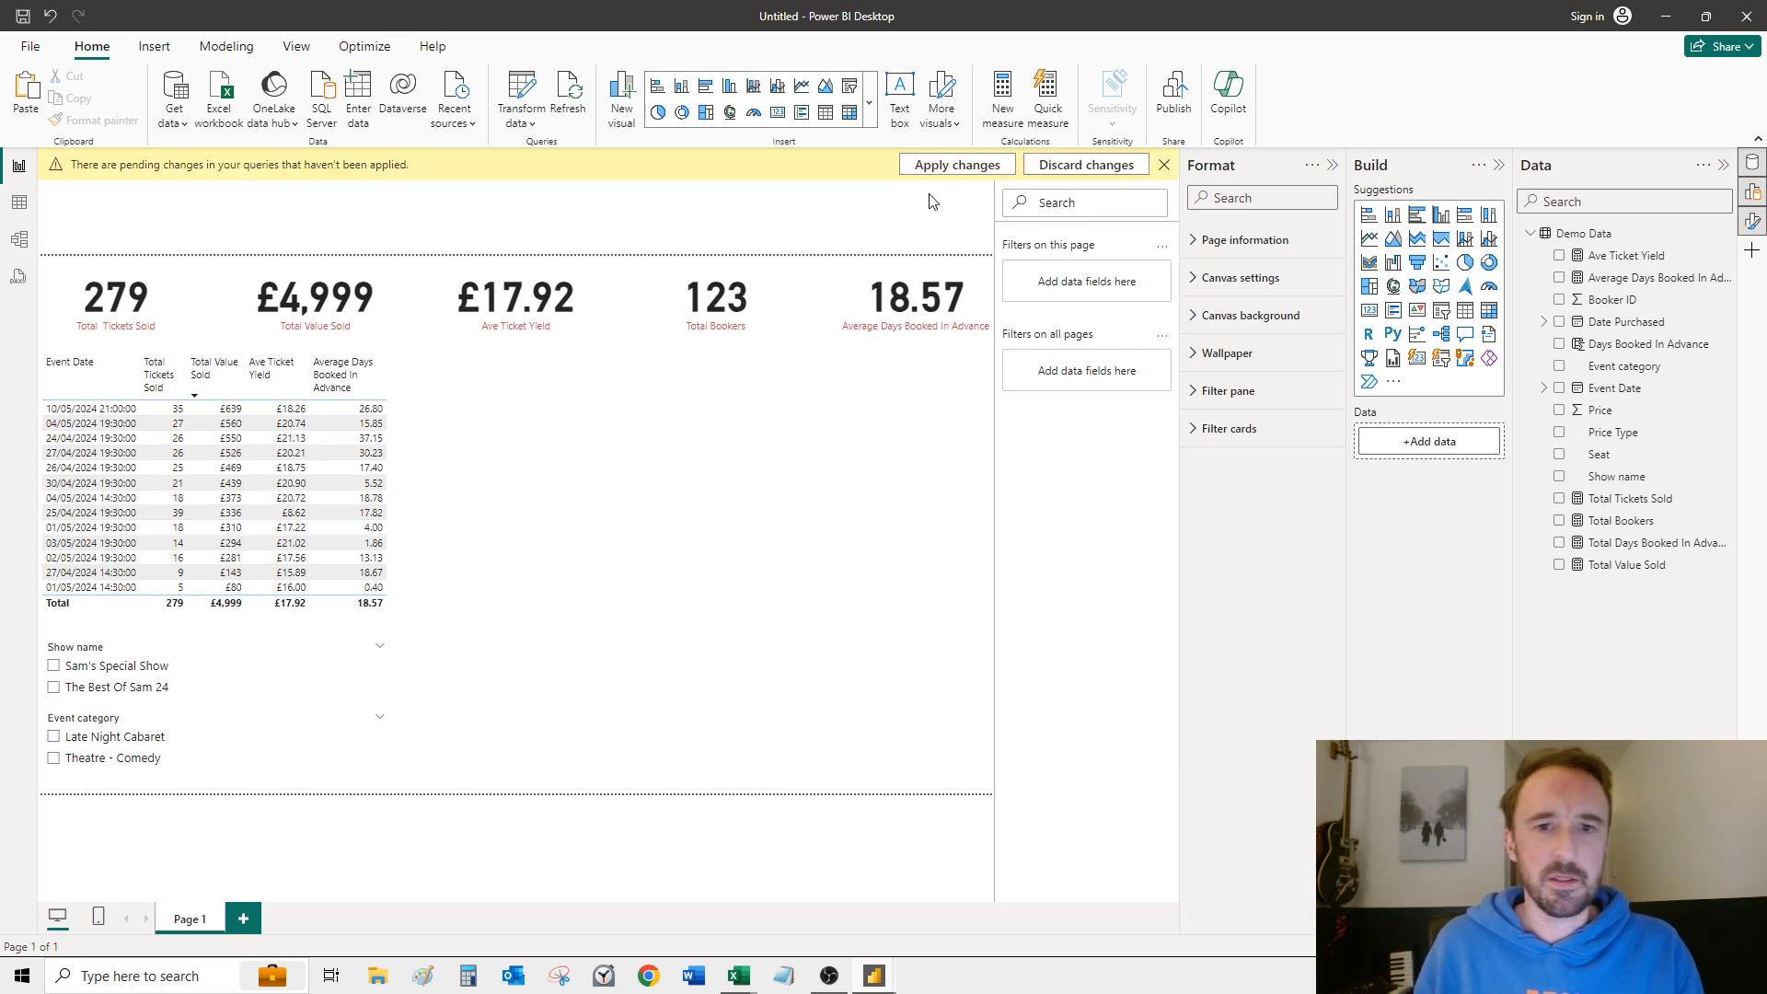
click(939, 168)
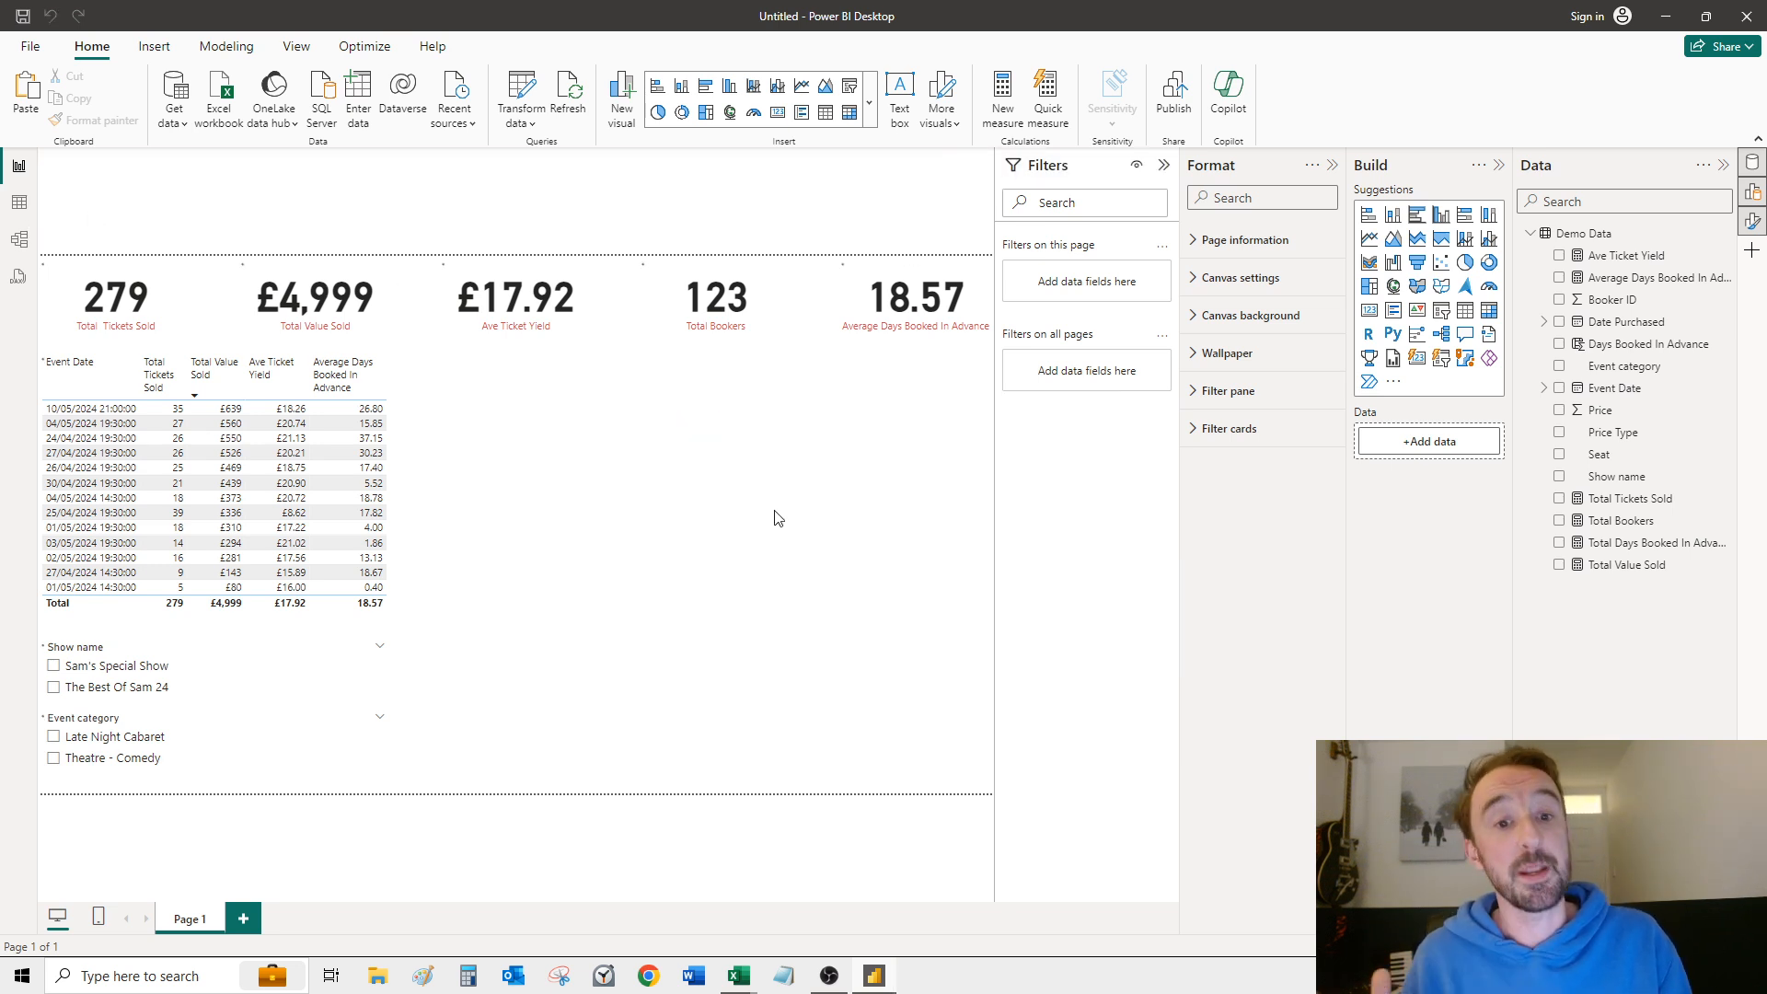
Step: In the data model diagram, move the Coordinates table away from Demo Data and lengthen the Demo Data card to show its Seat field
click(19, 243)
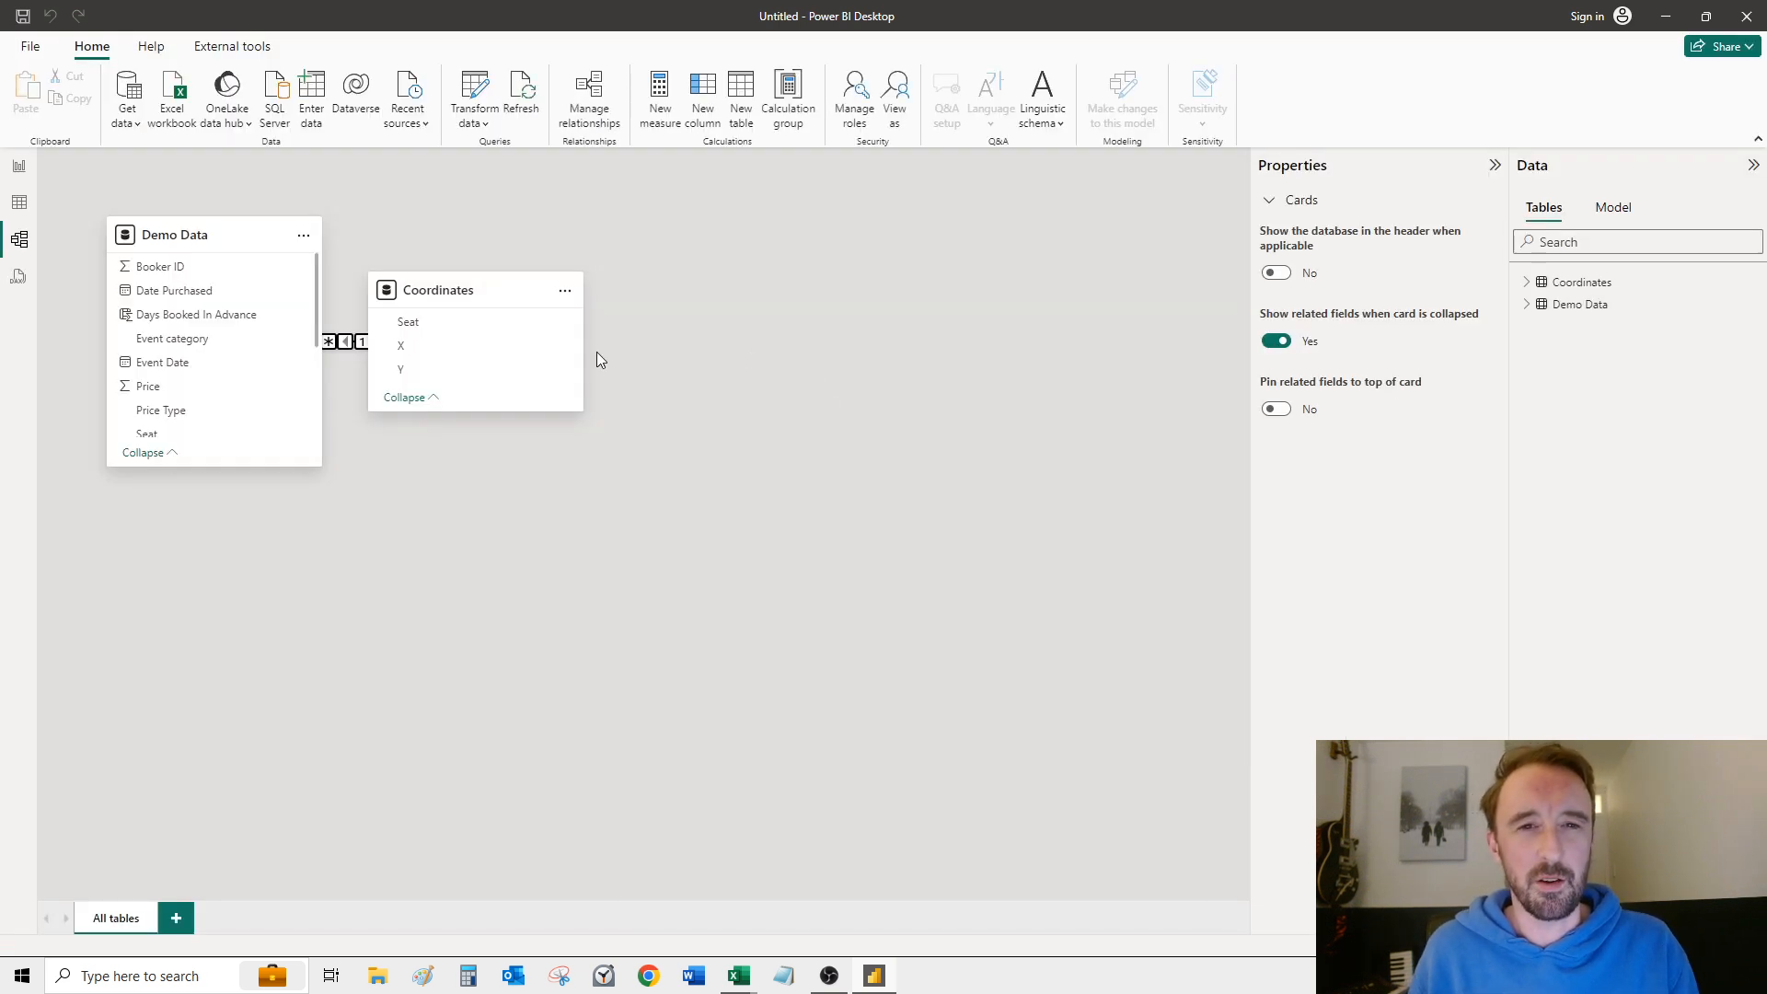
drag(428, 284, 535, 292)
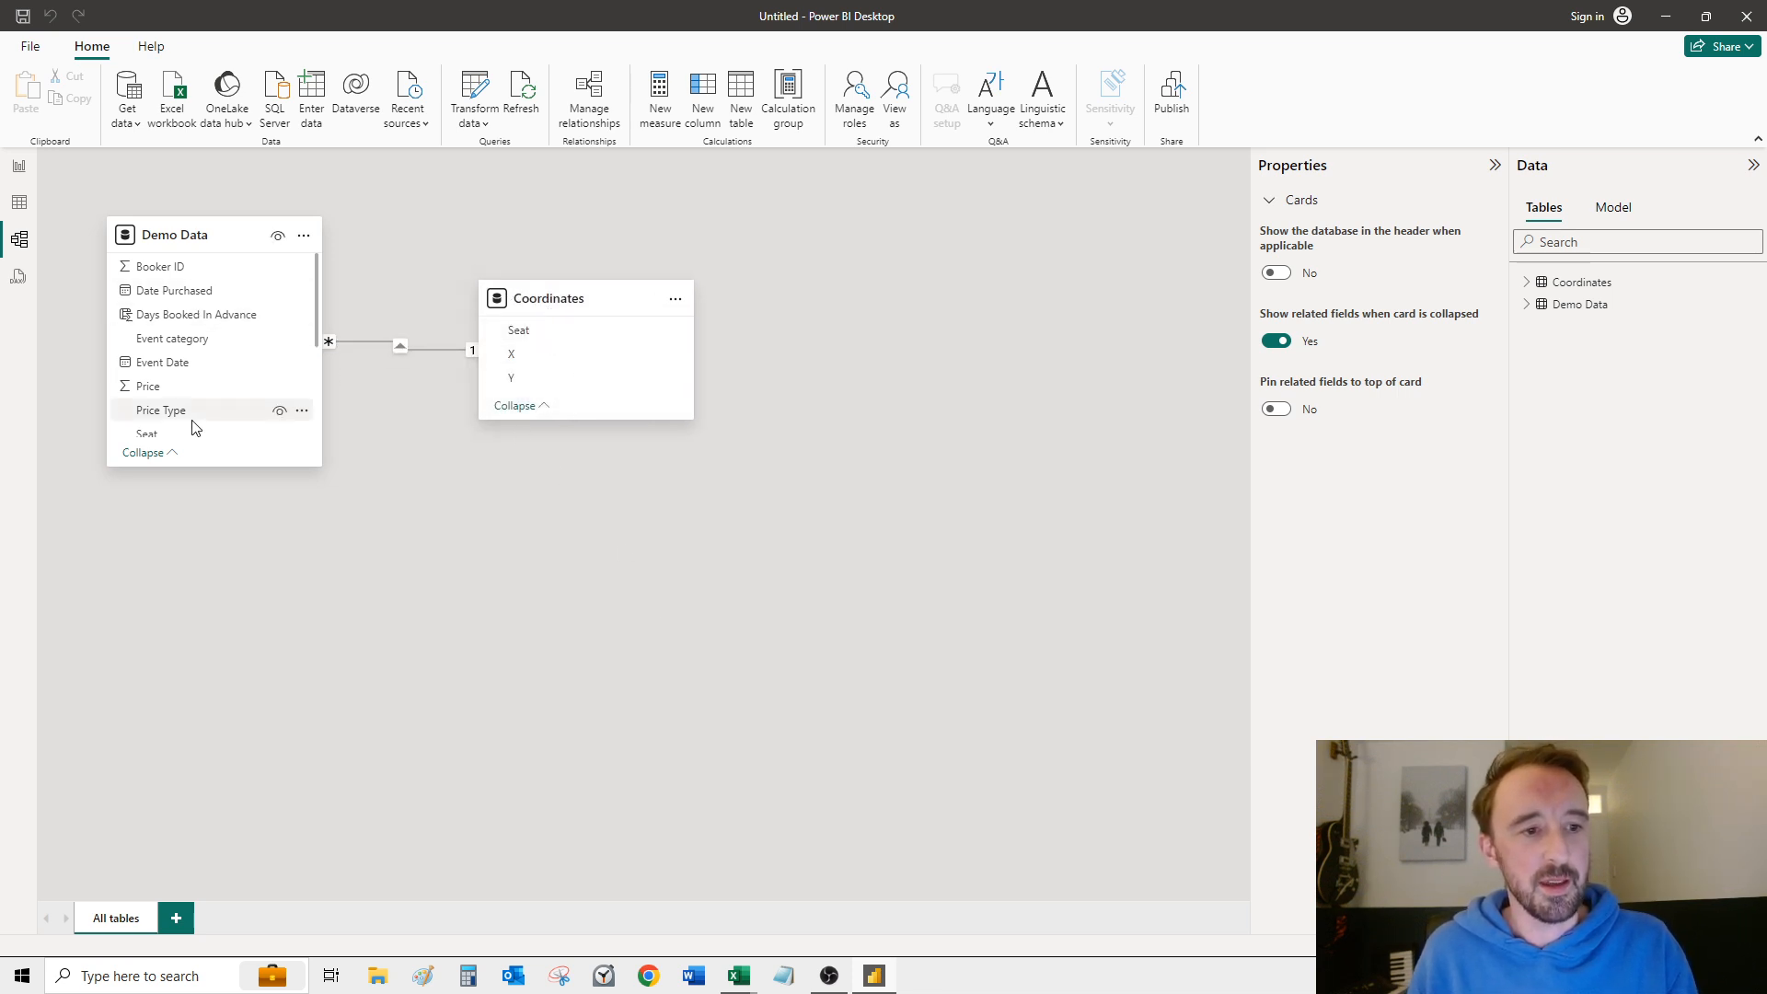
drag(189, 465, 189, 495)
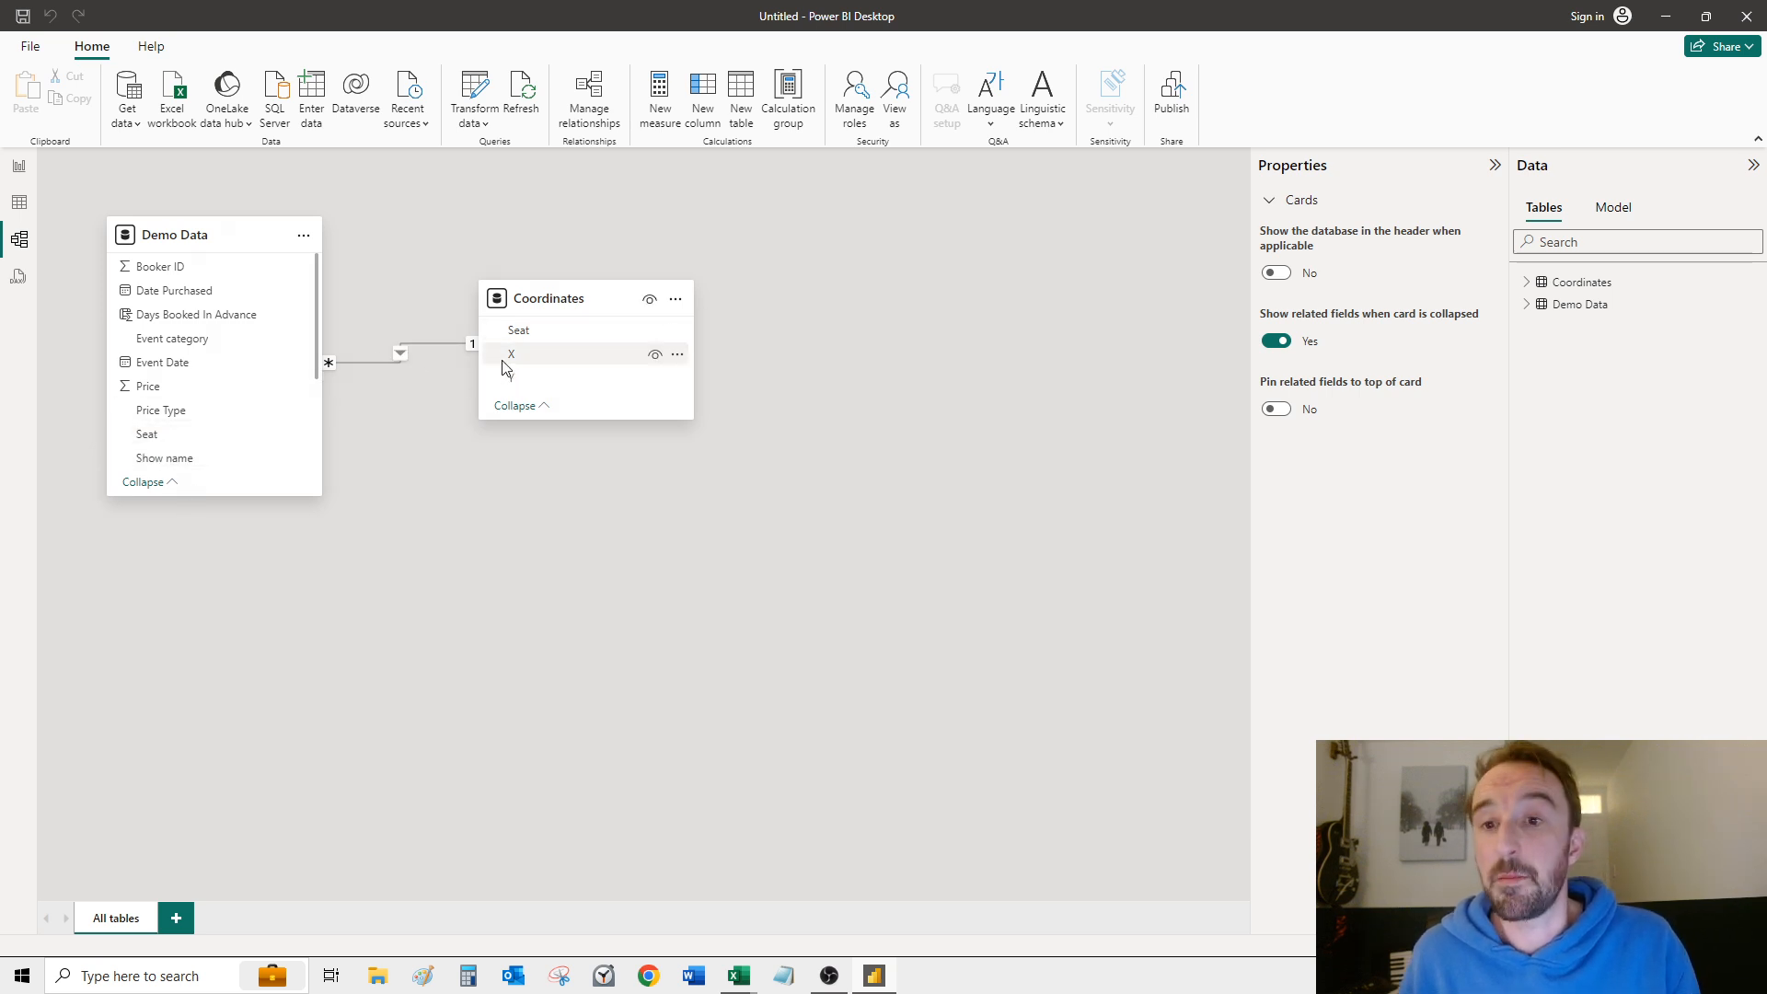
Step: Inspect the relationship between Demo Data and Coordinates, including its Seat columns and cross-filter direction options
click(411, 345)
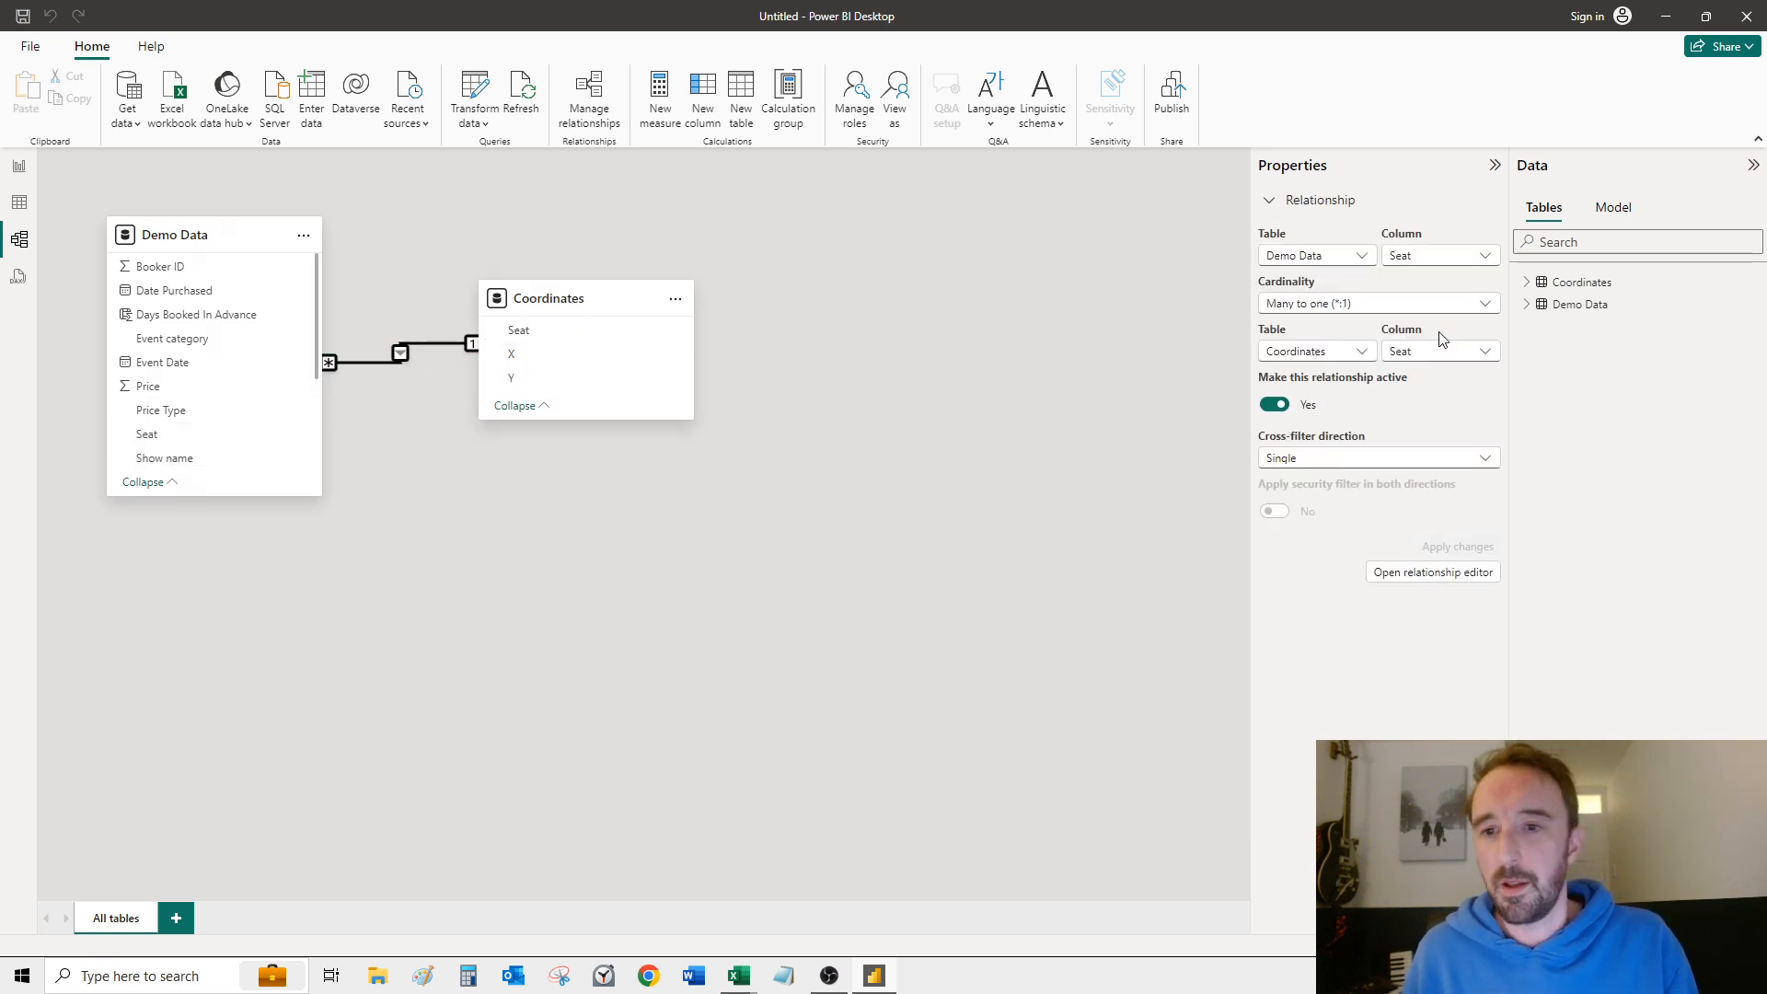
click(1296, 460)
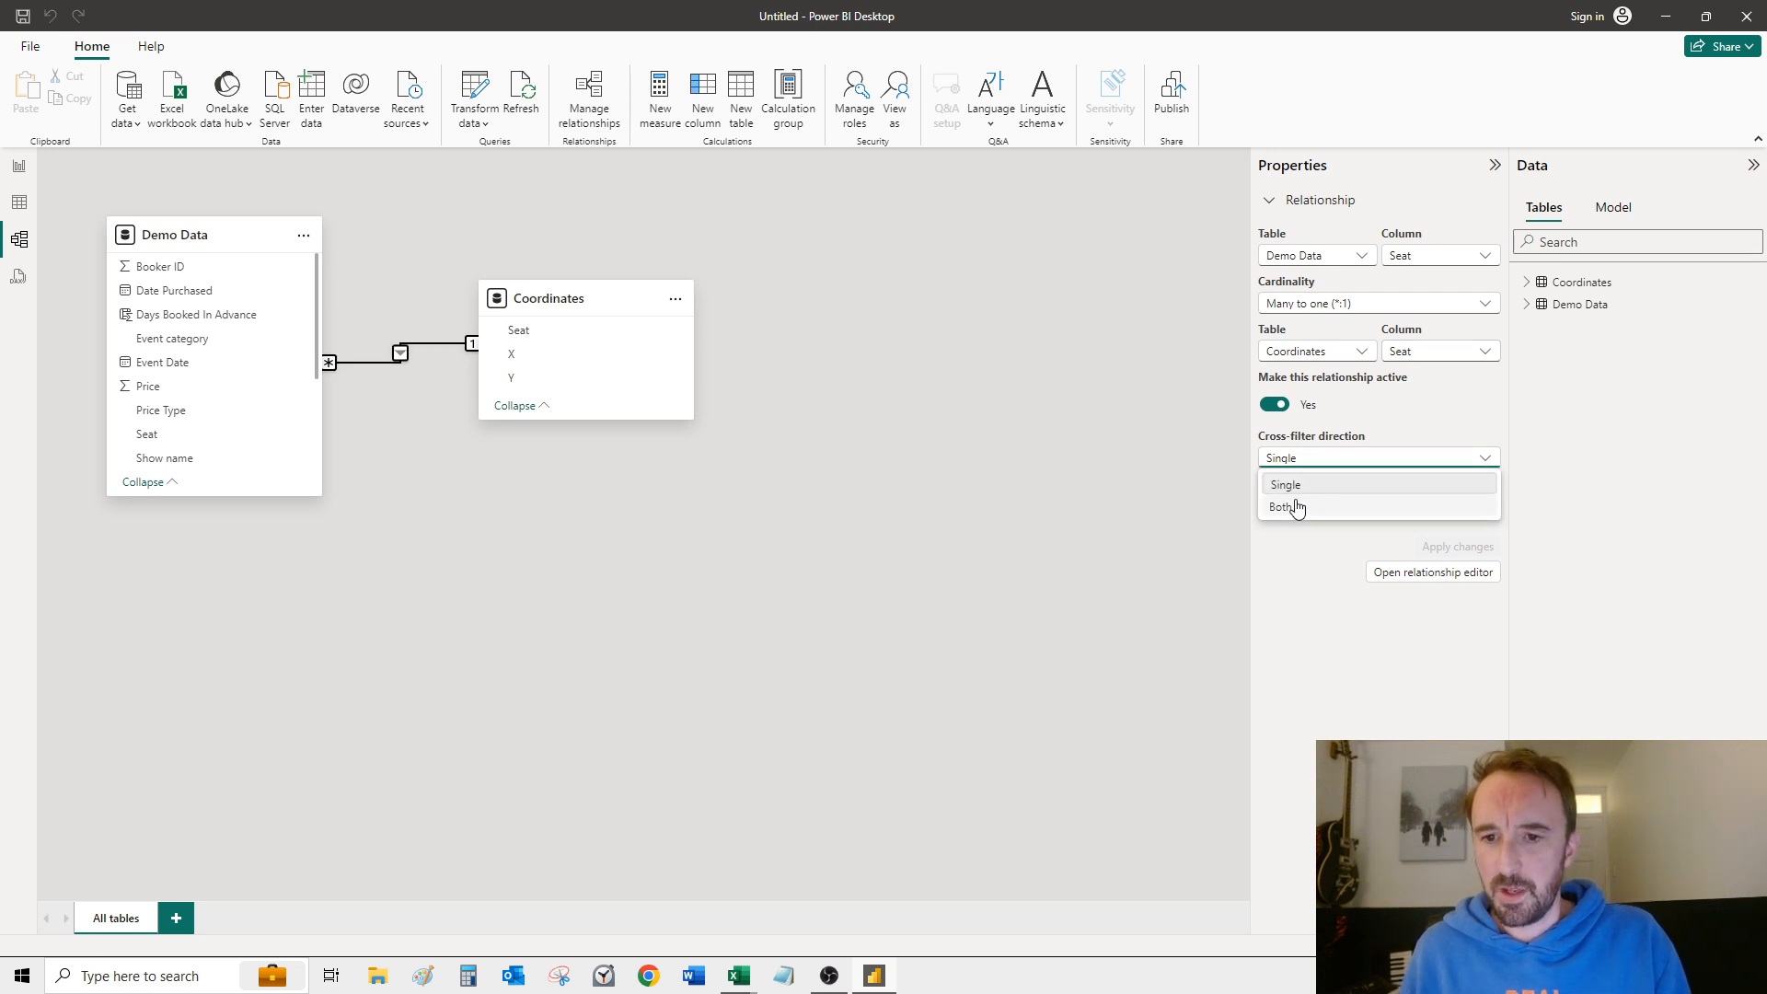
click(1294, 505)
click(589, 580)
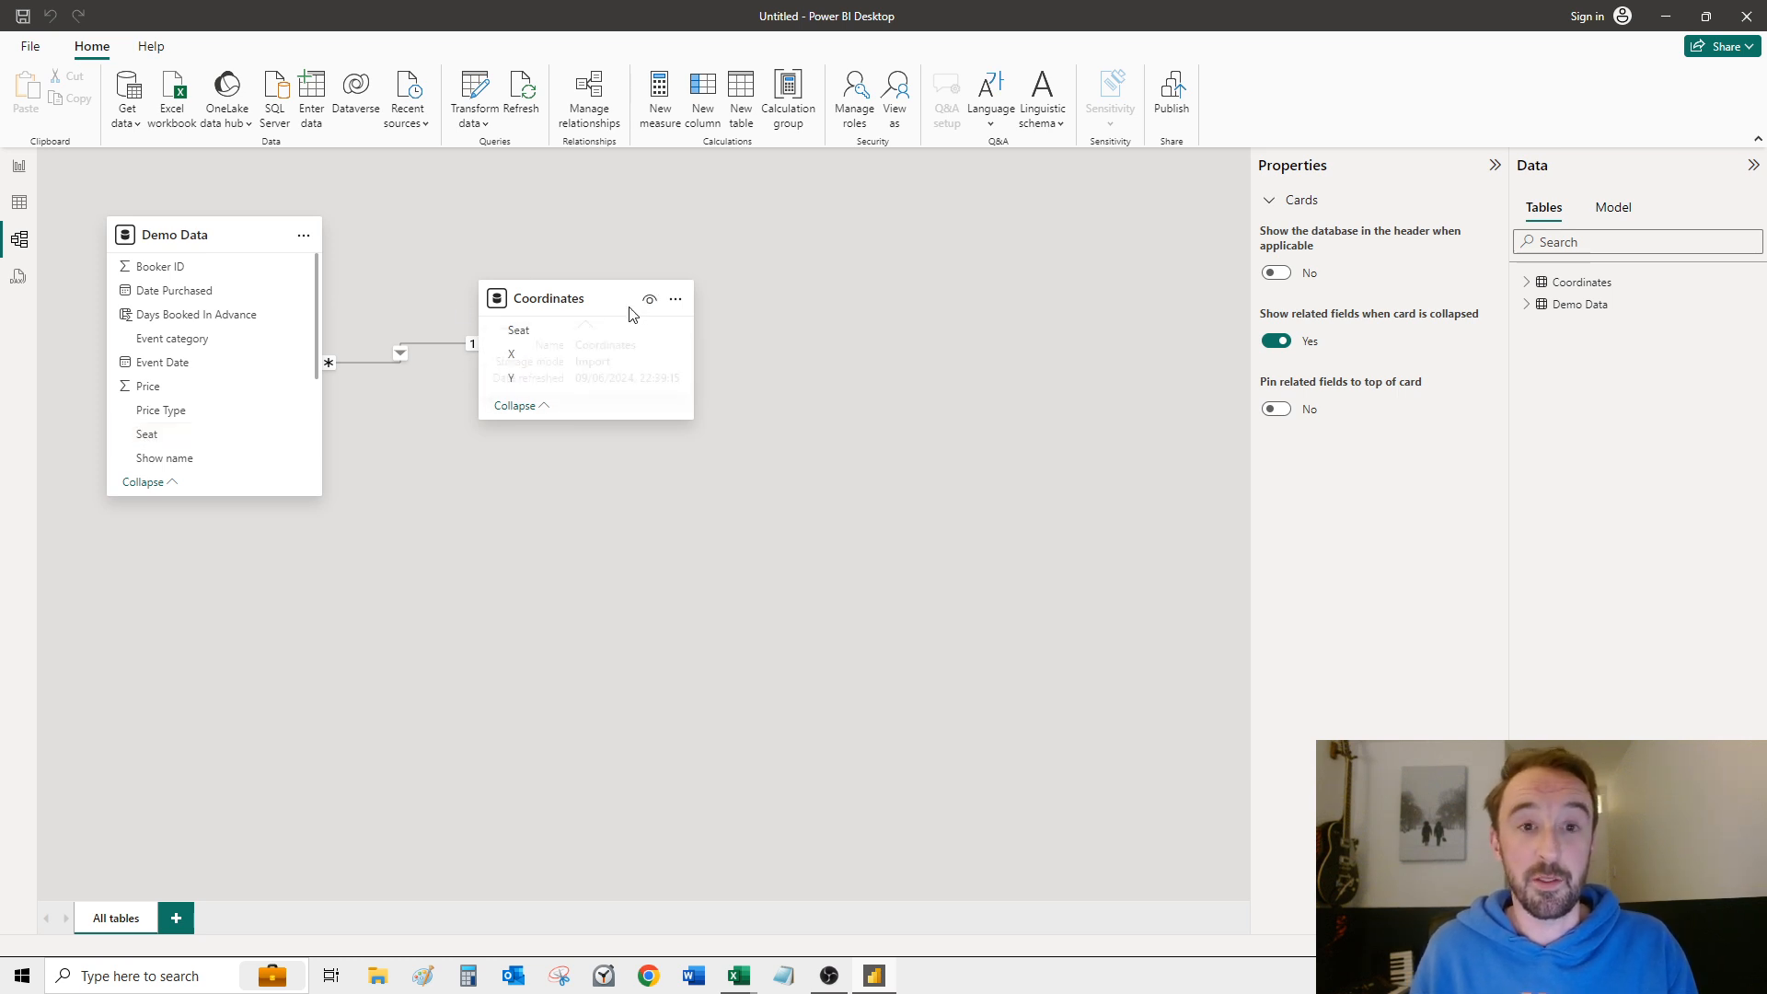
Step: Insert a scatter chart on the report page and enlarge it to fill the empty area beside the event table and slicers
click(19, 170)
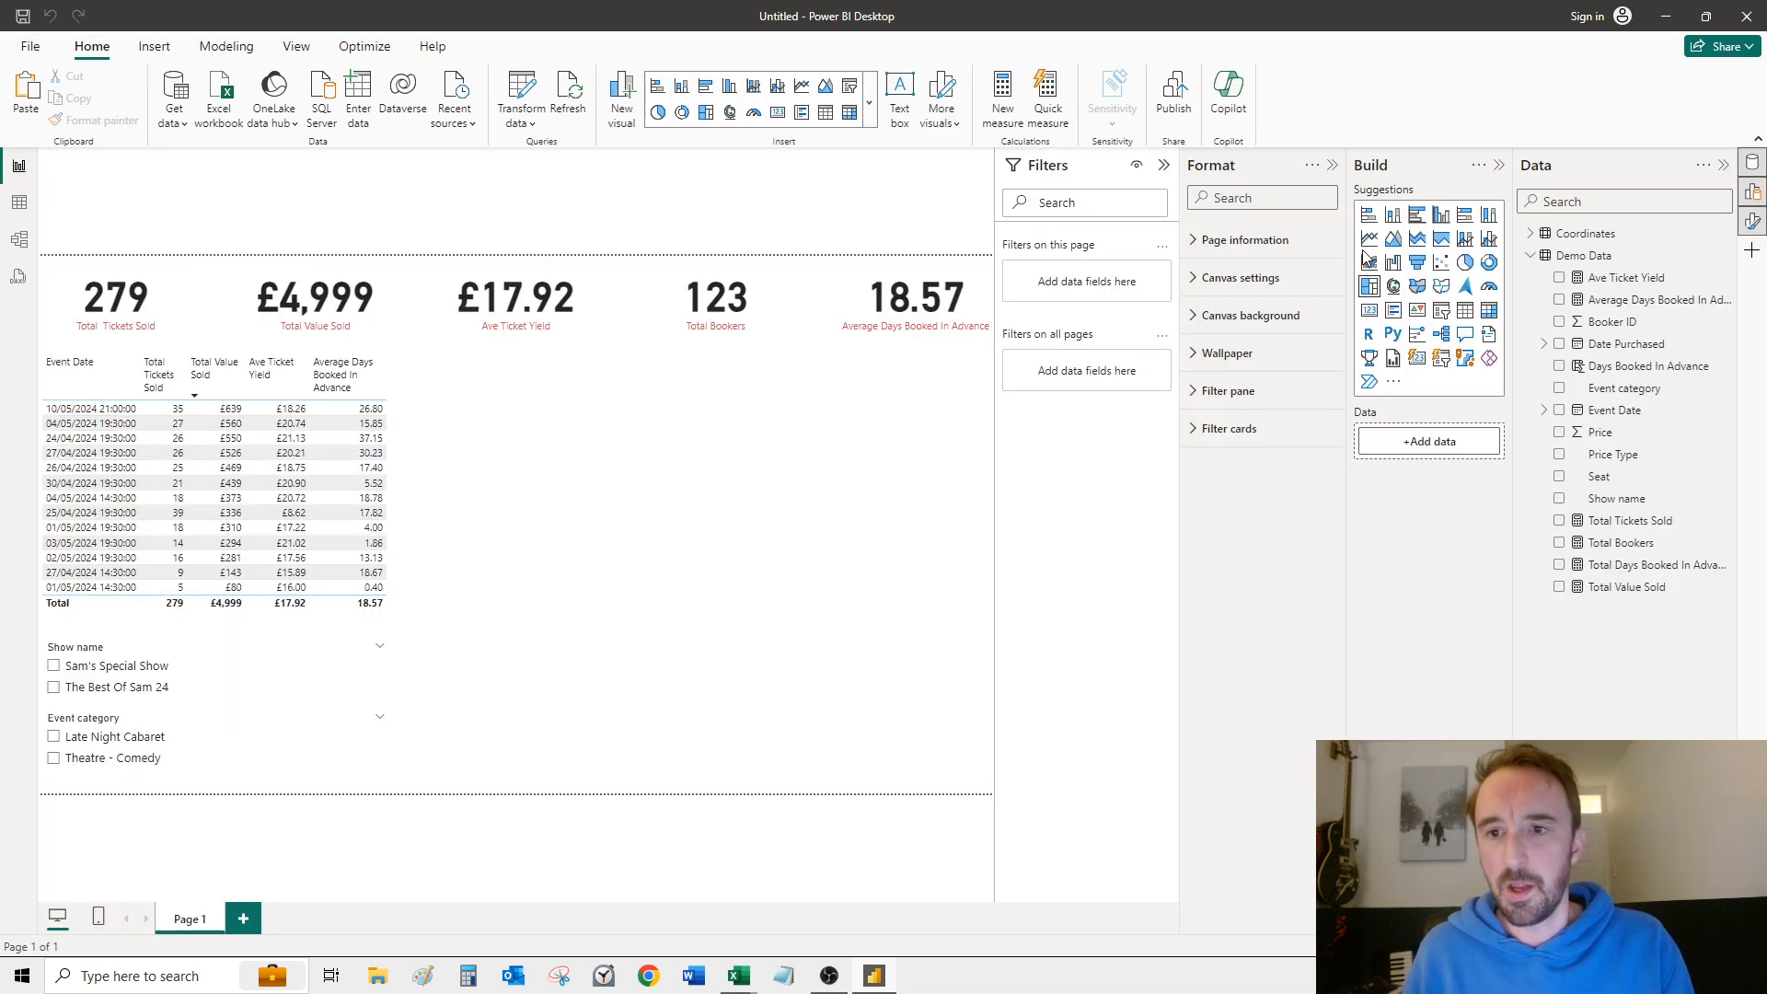
click(1441, 262)
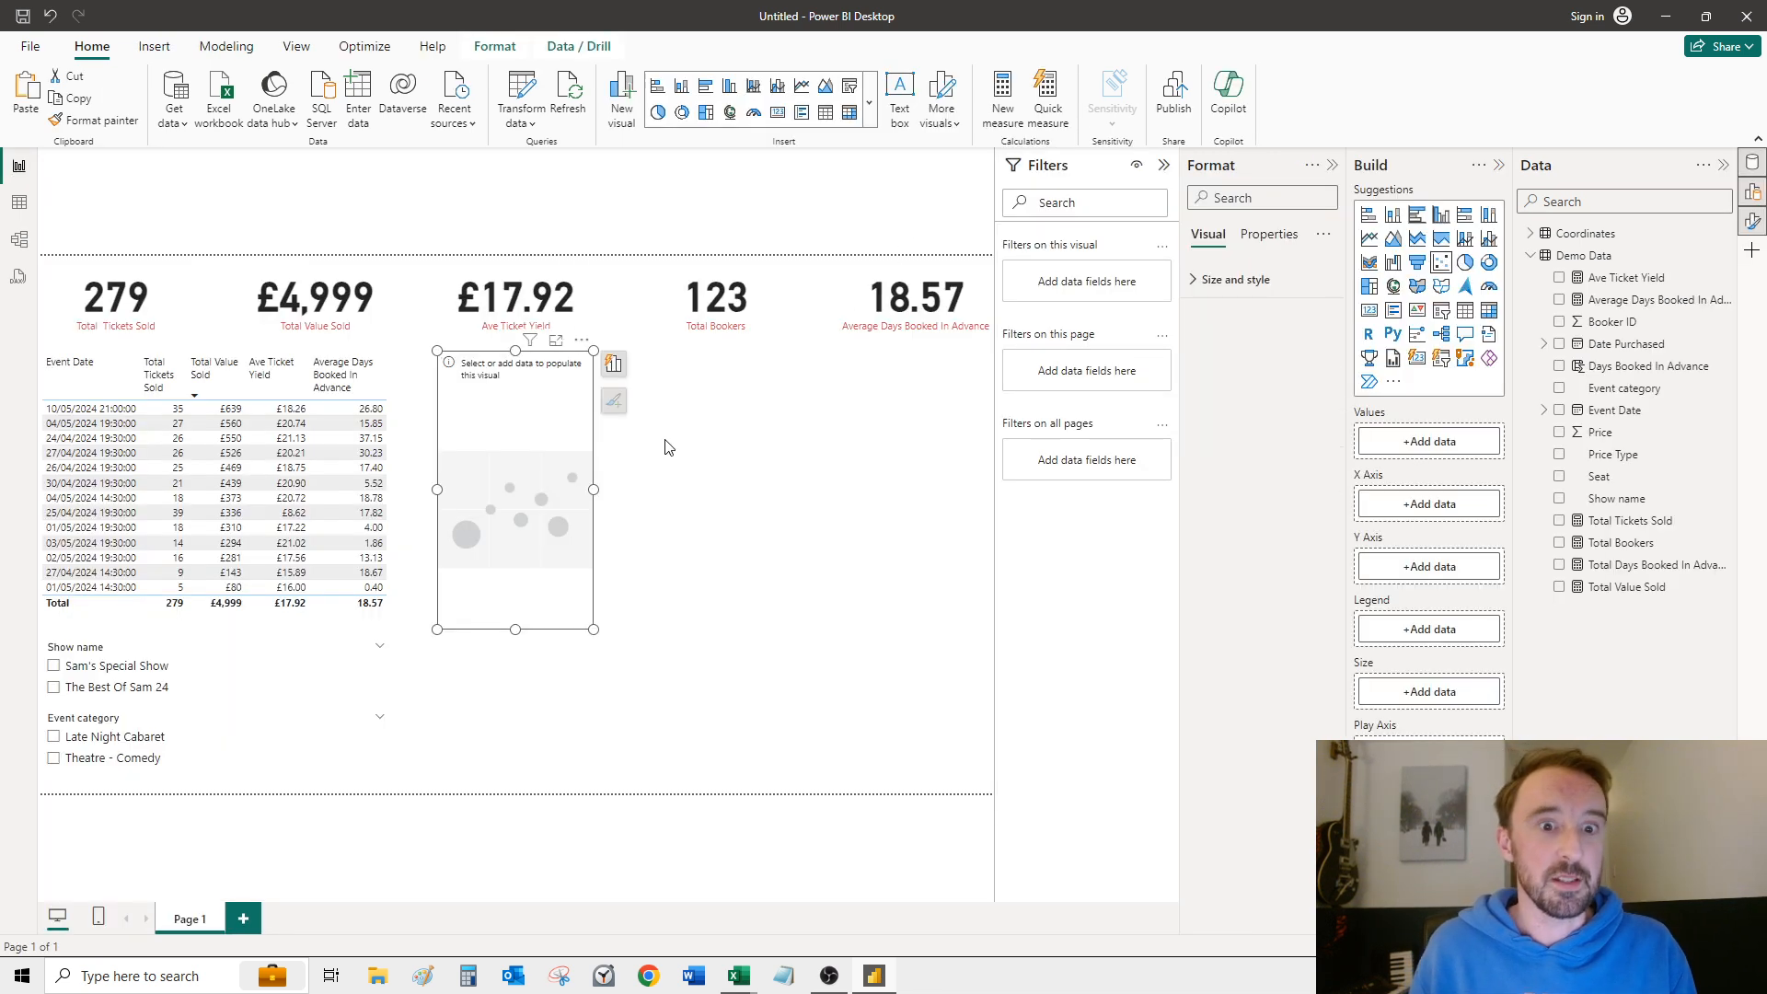
drag(594, 629, 1020, 793)
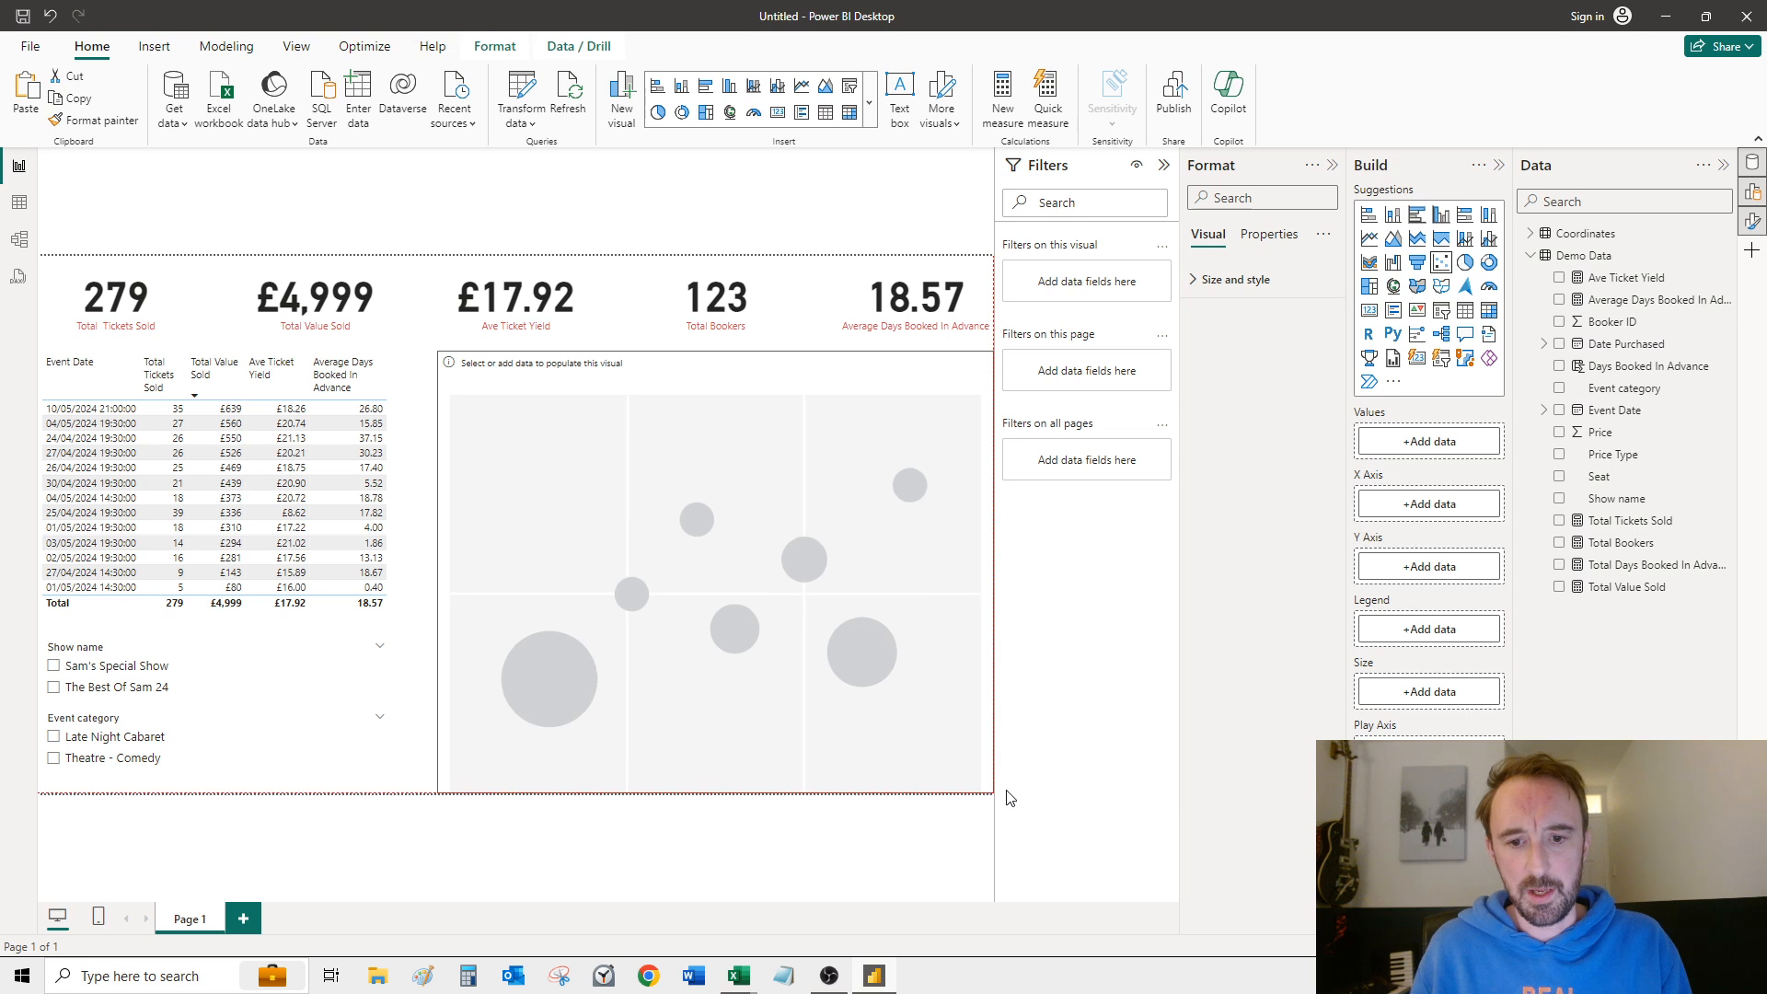
Step: Assign the Coordinates table's X field to the scatter chart's X axis and its Y field to the Y axis
click(1533, 235)
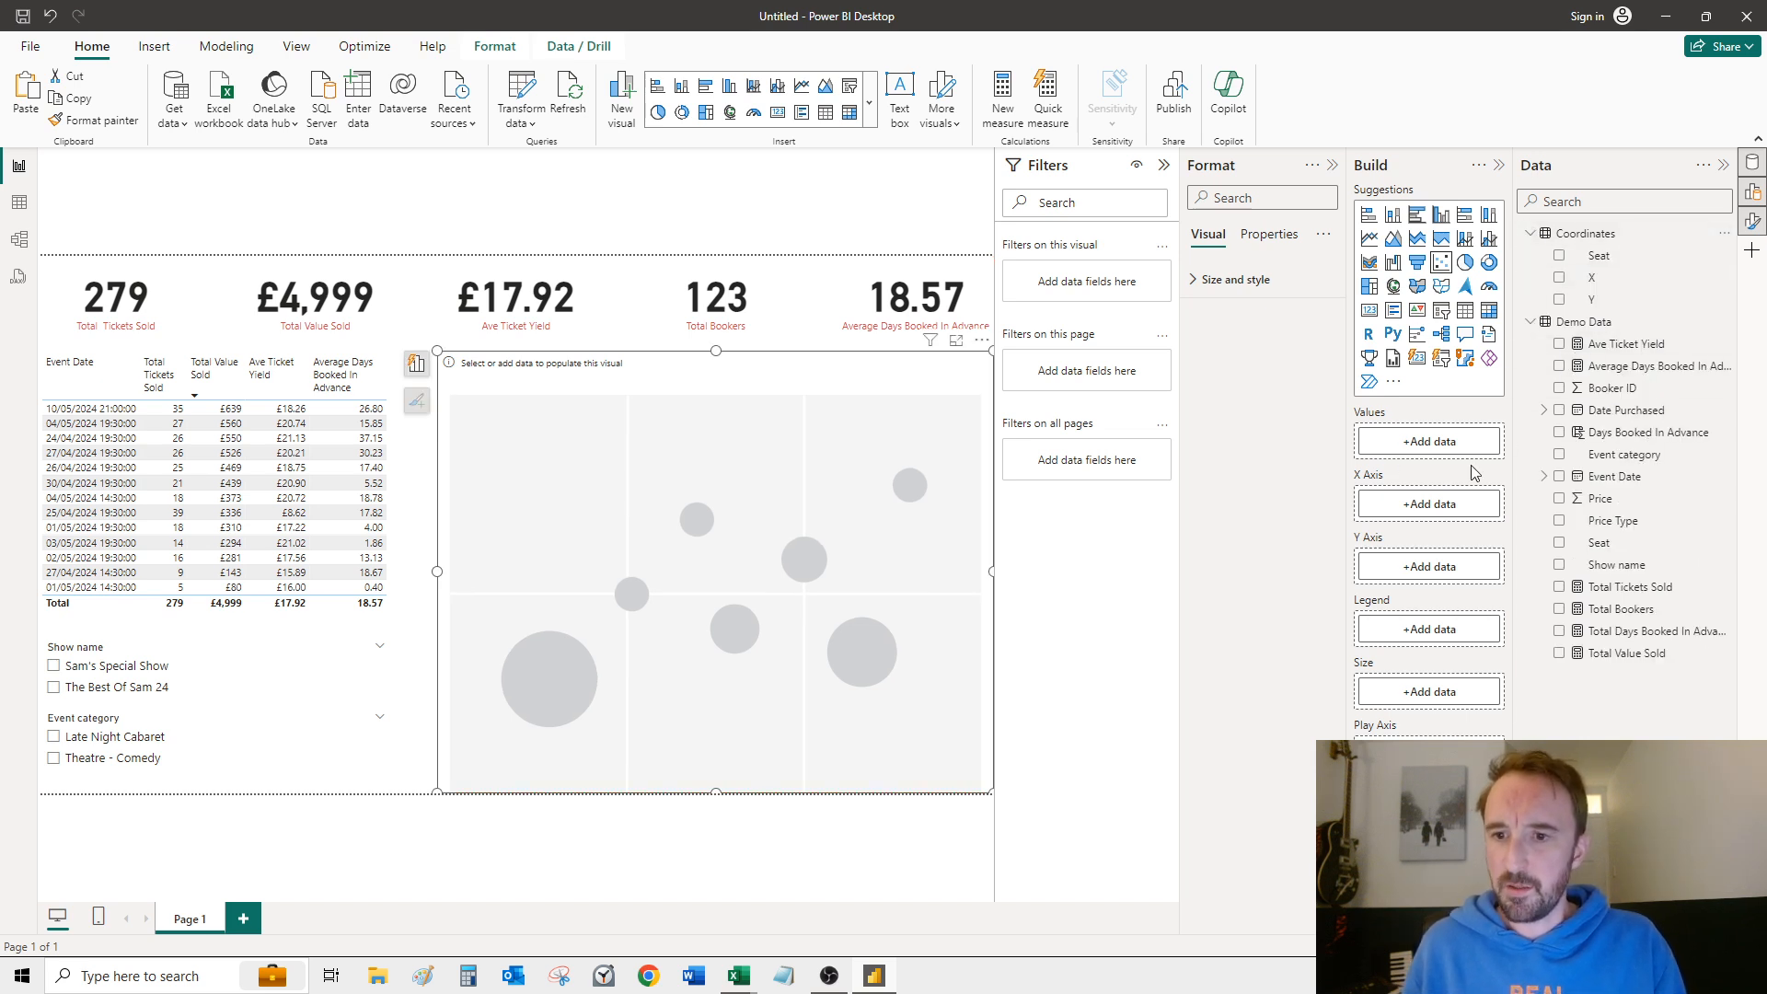
drag(1553, 293, 1389, 503)
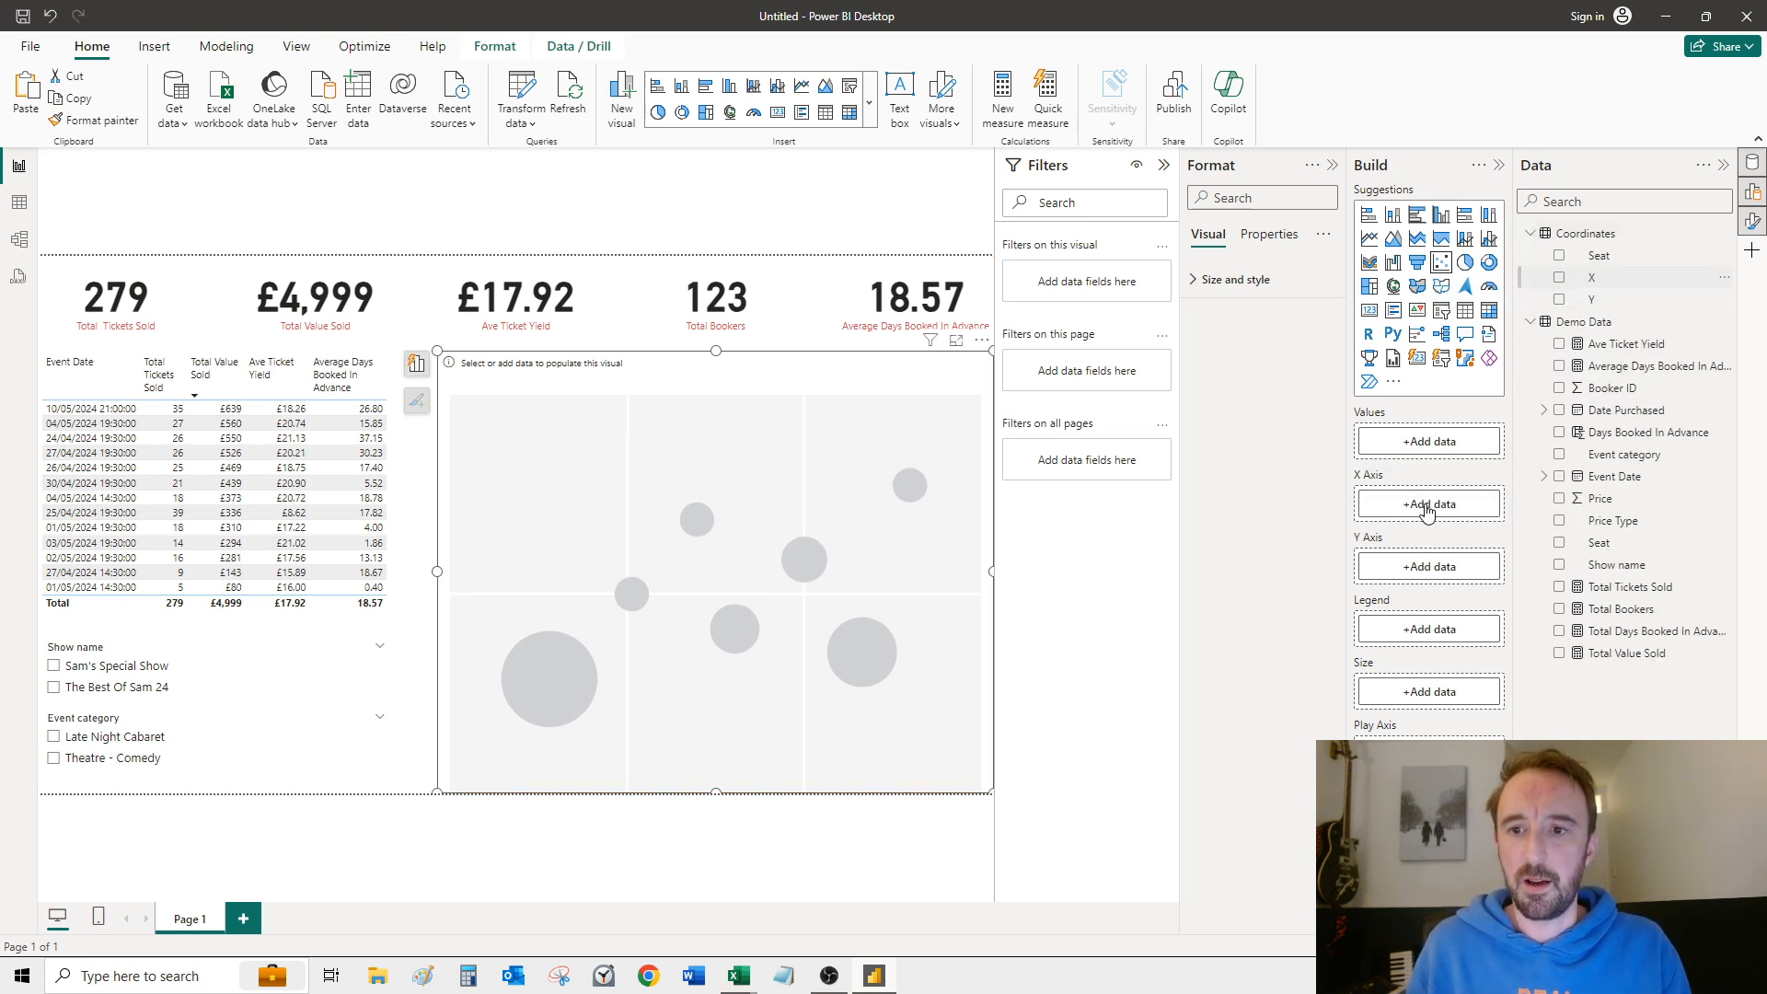
drag(1597, 300, 1426, 598)
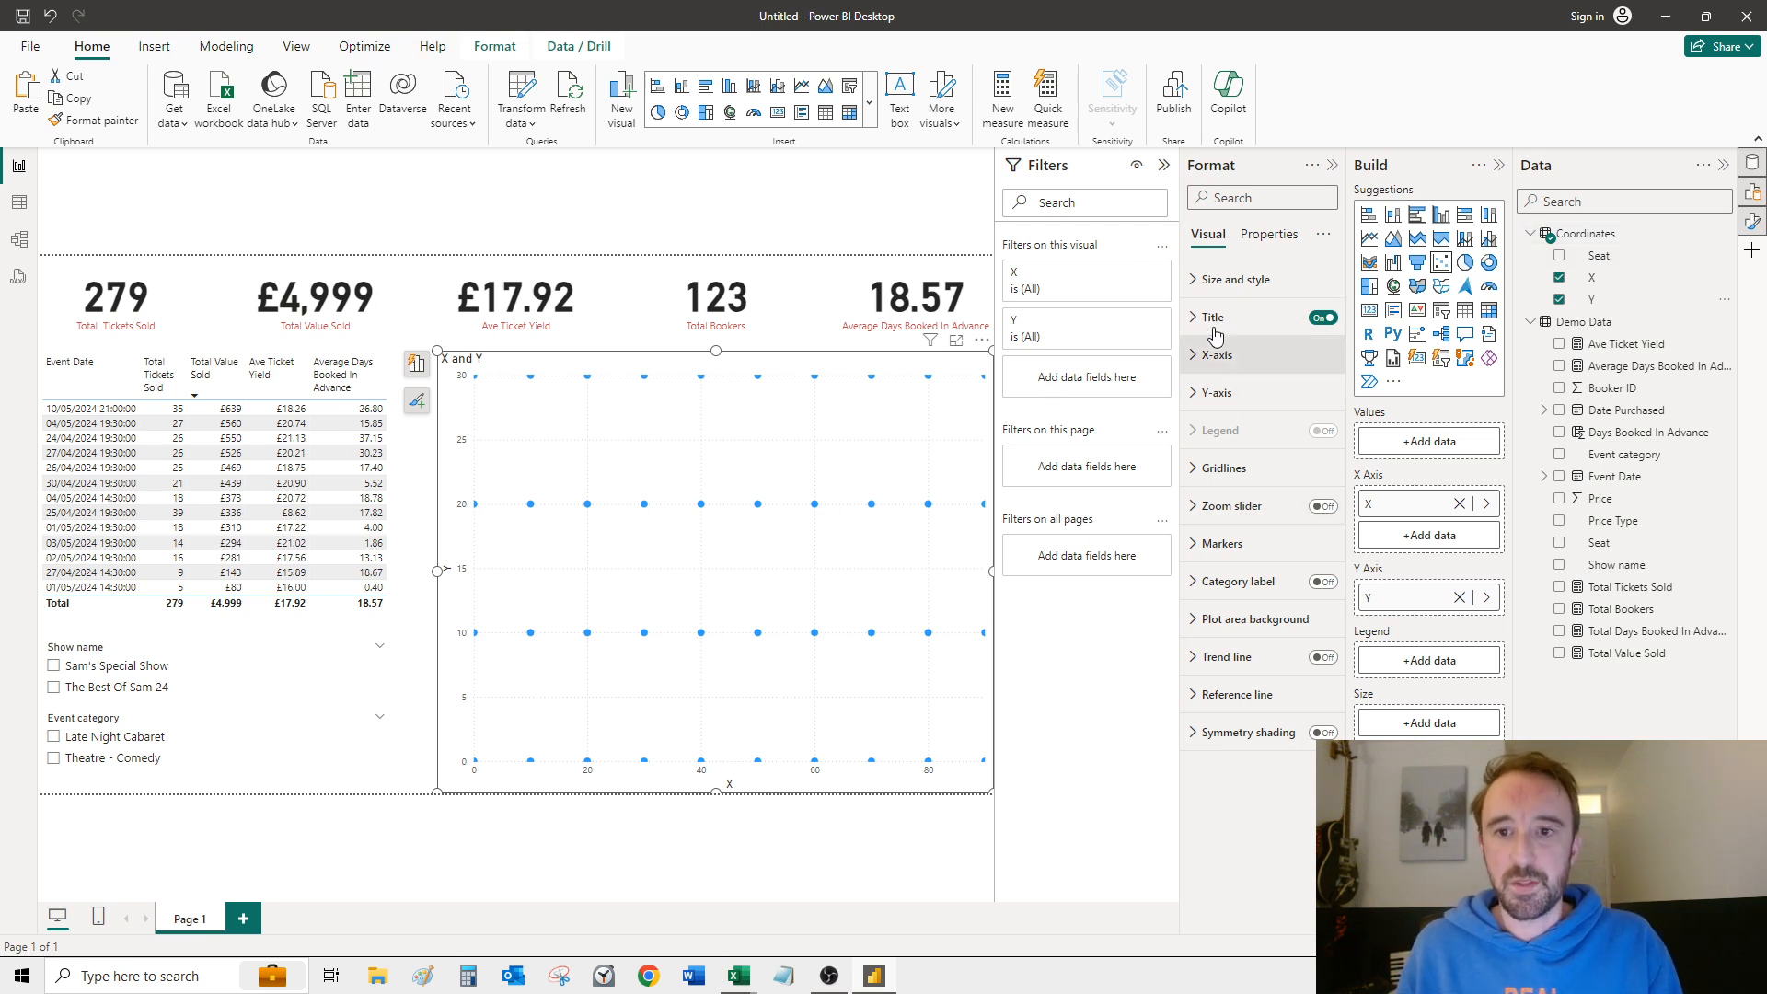
Step: Turn off the scatter chart's title and hide the X-axis values and X-axis title
click(1322, 318)
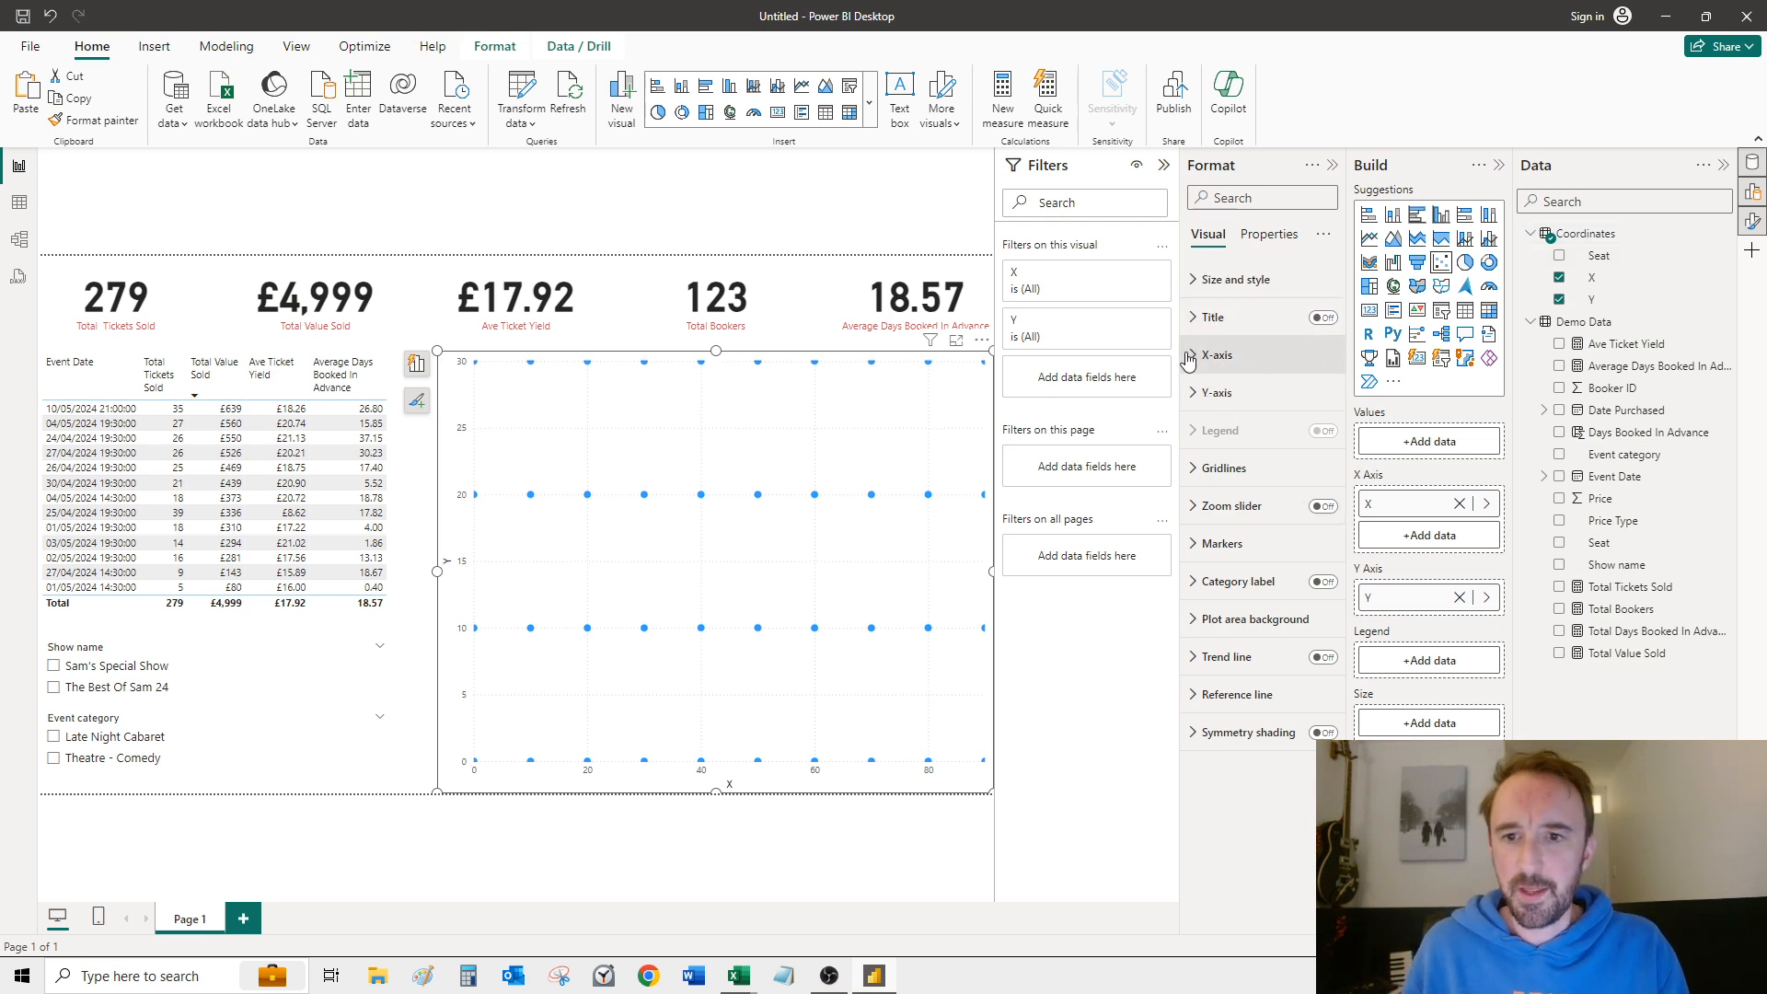
click(1204, 351)
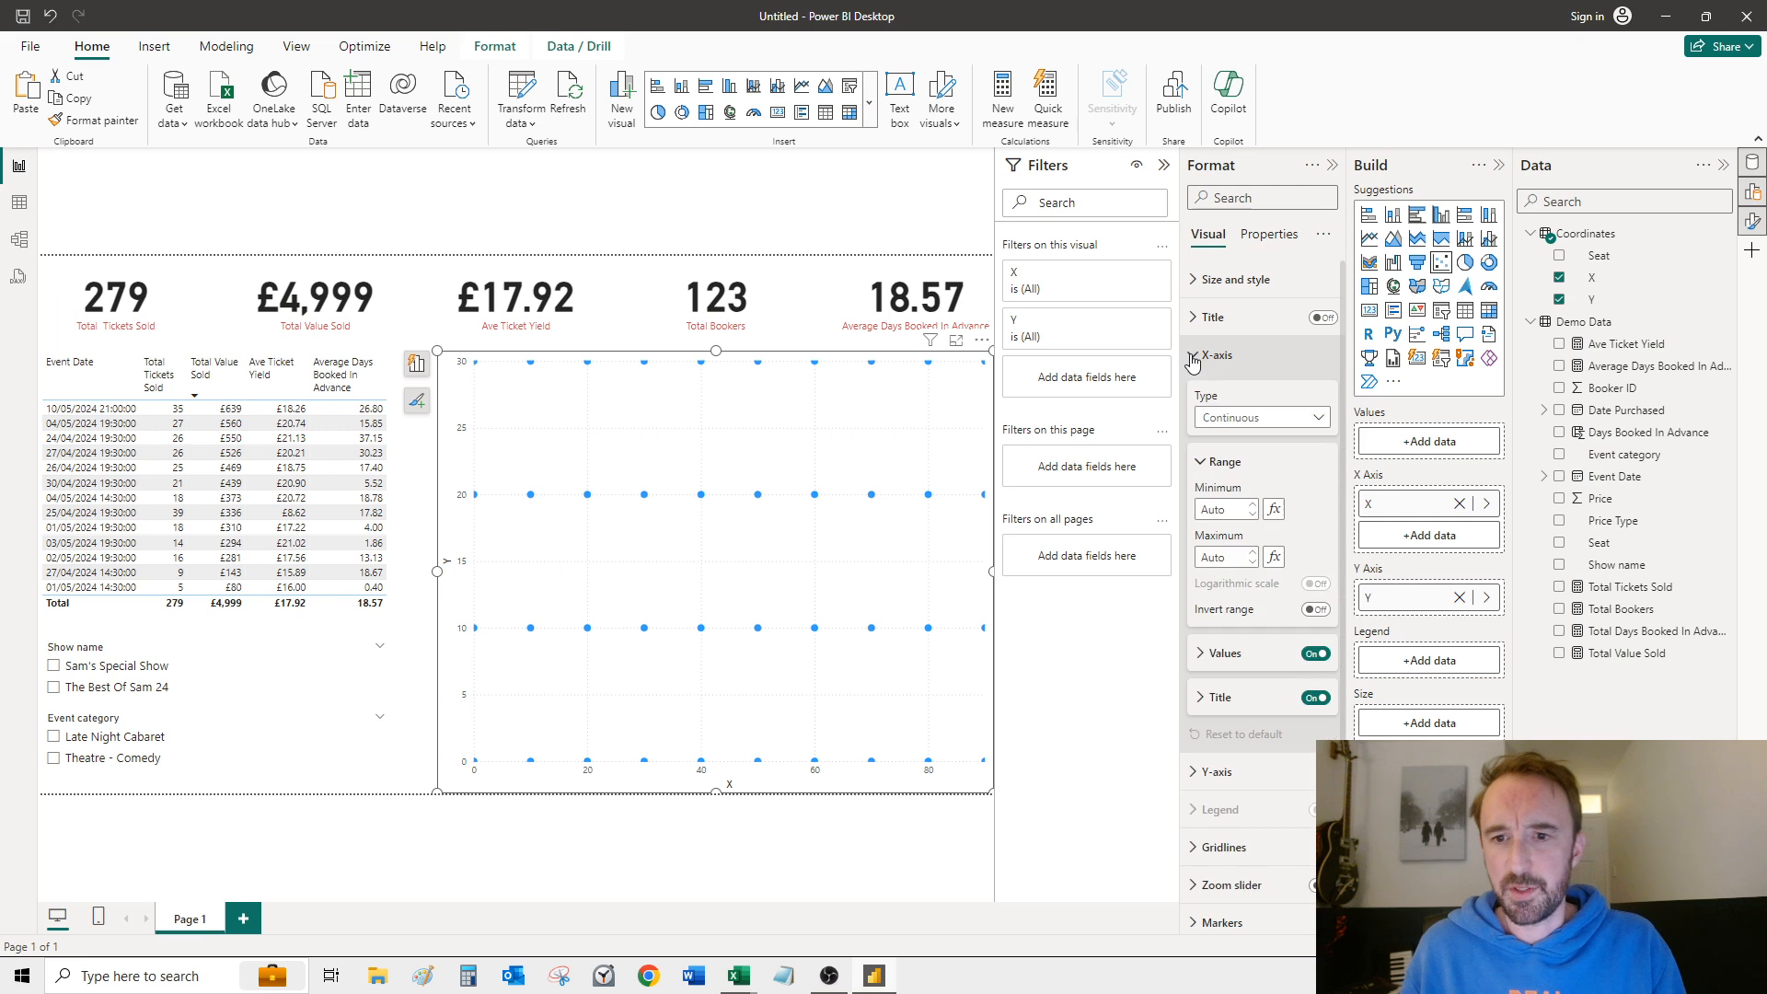
click(1314, 654)
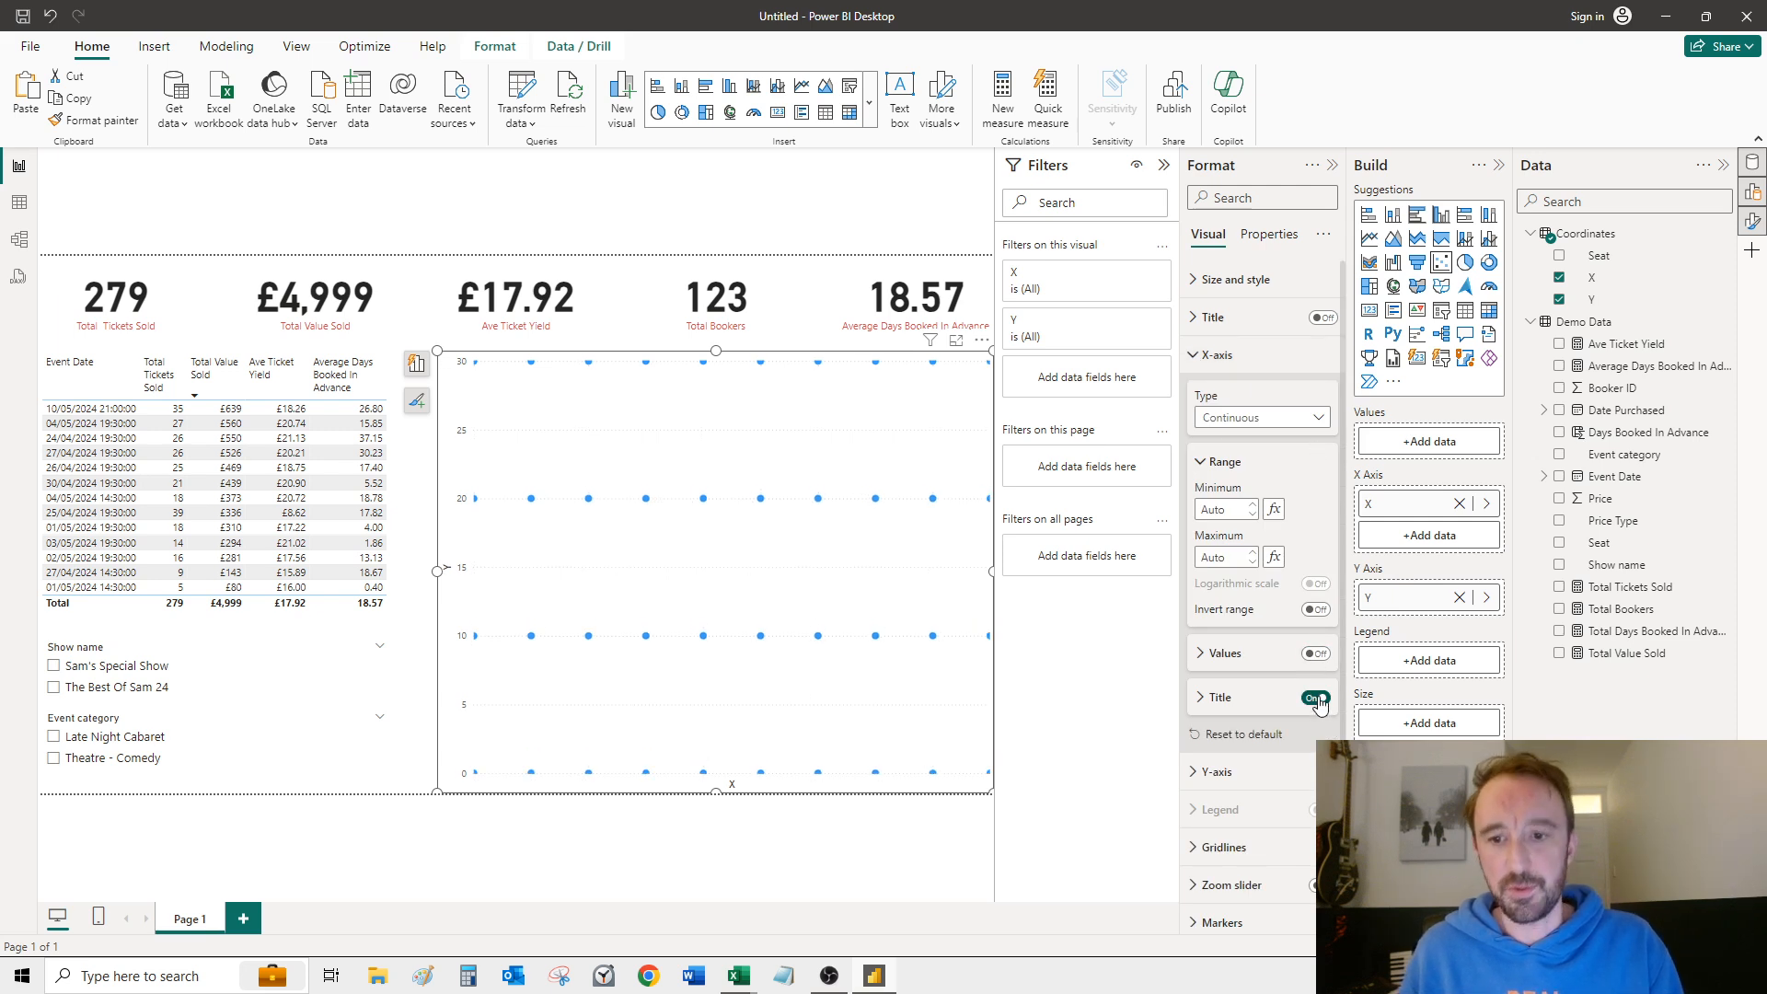
click(1317, 699)
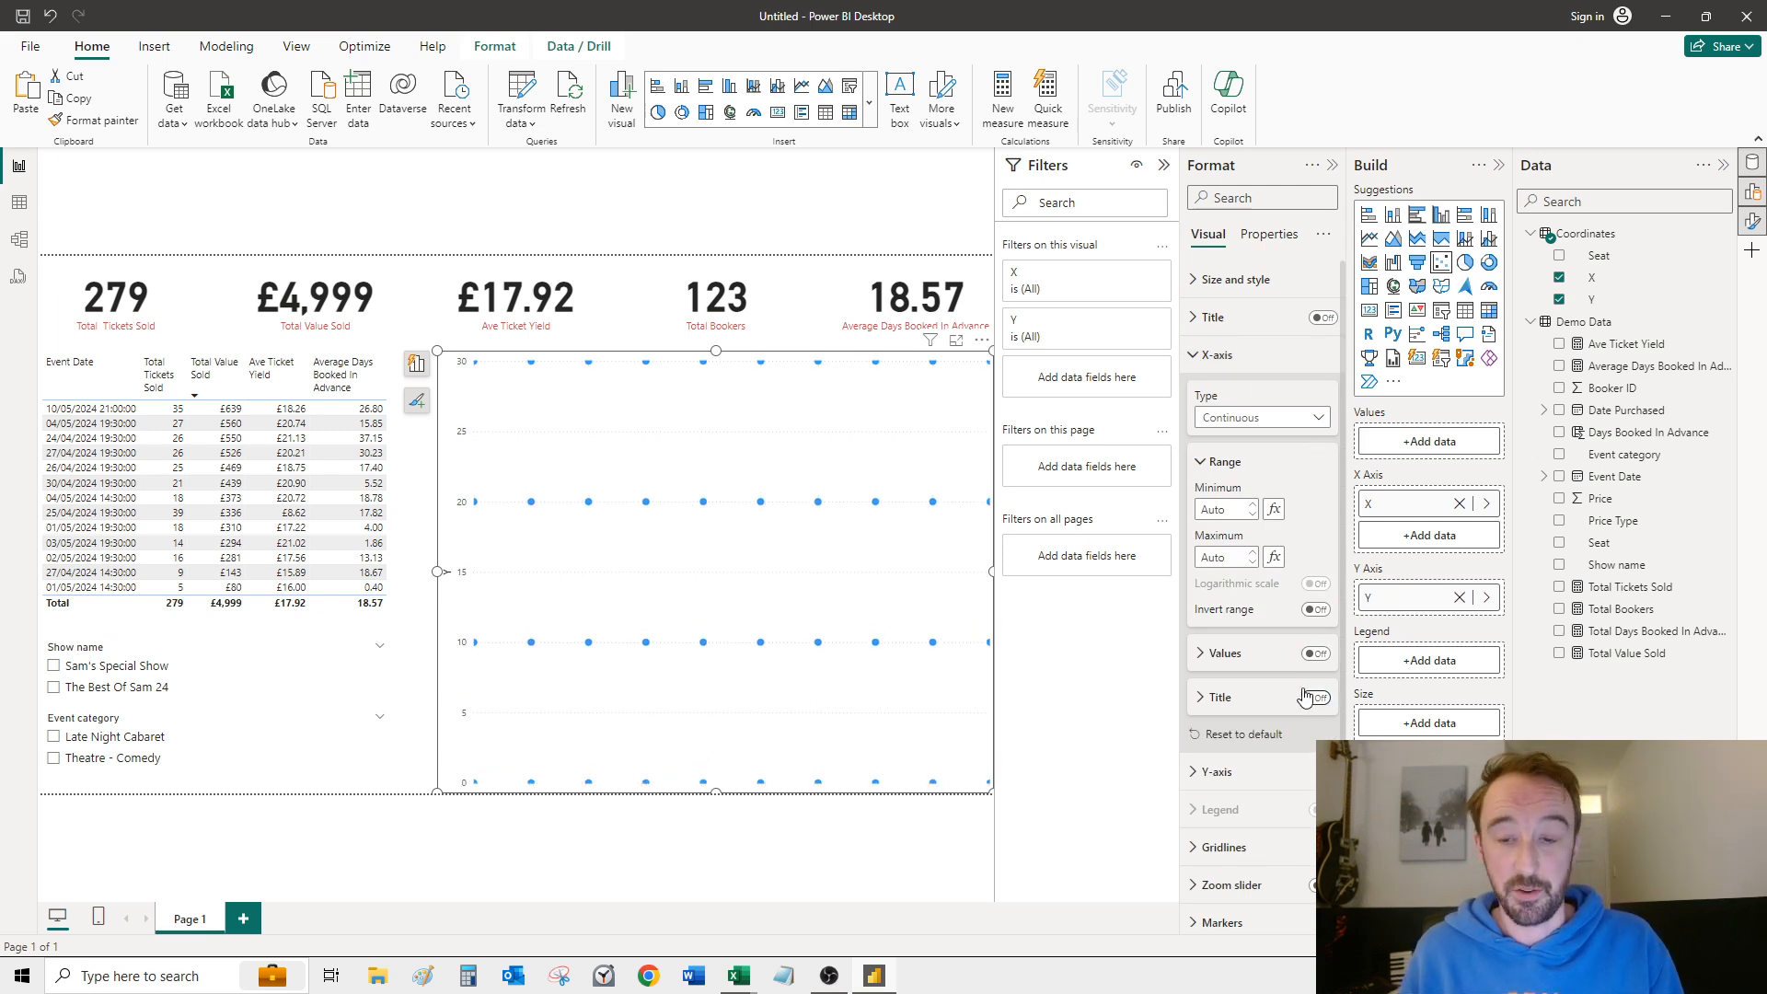
Step: Set the X-axis range minimum to -10 and open the range maximum for editing
click(1233, 511)
text(-10)
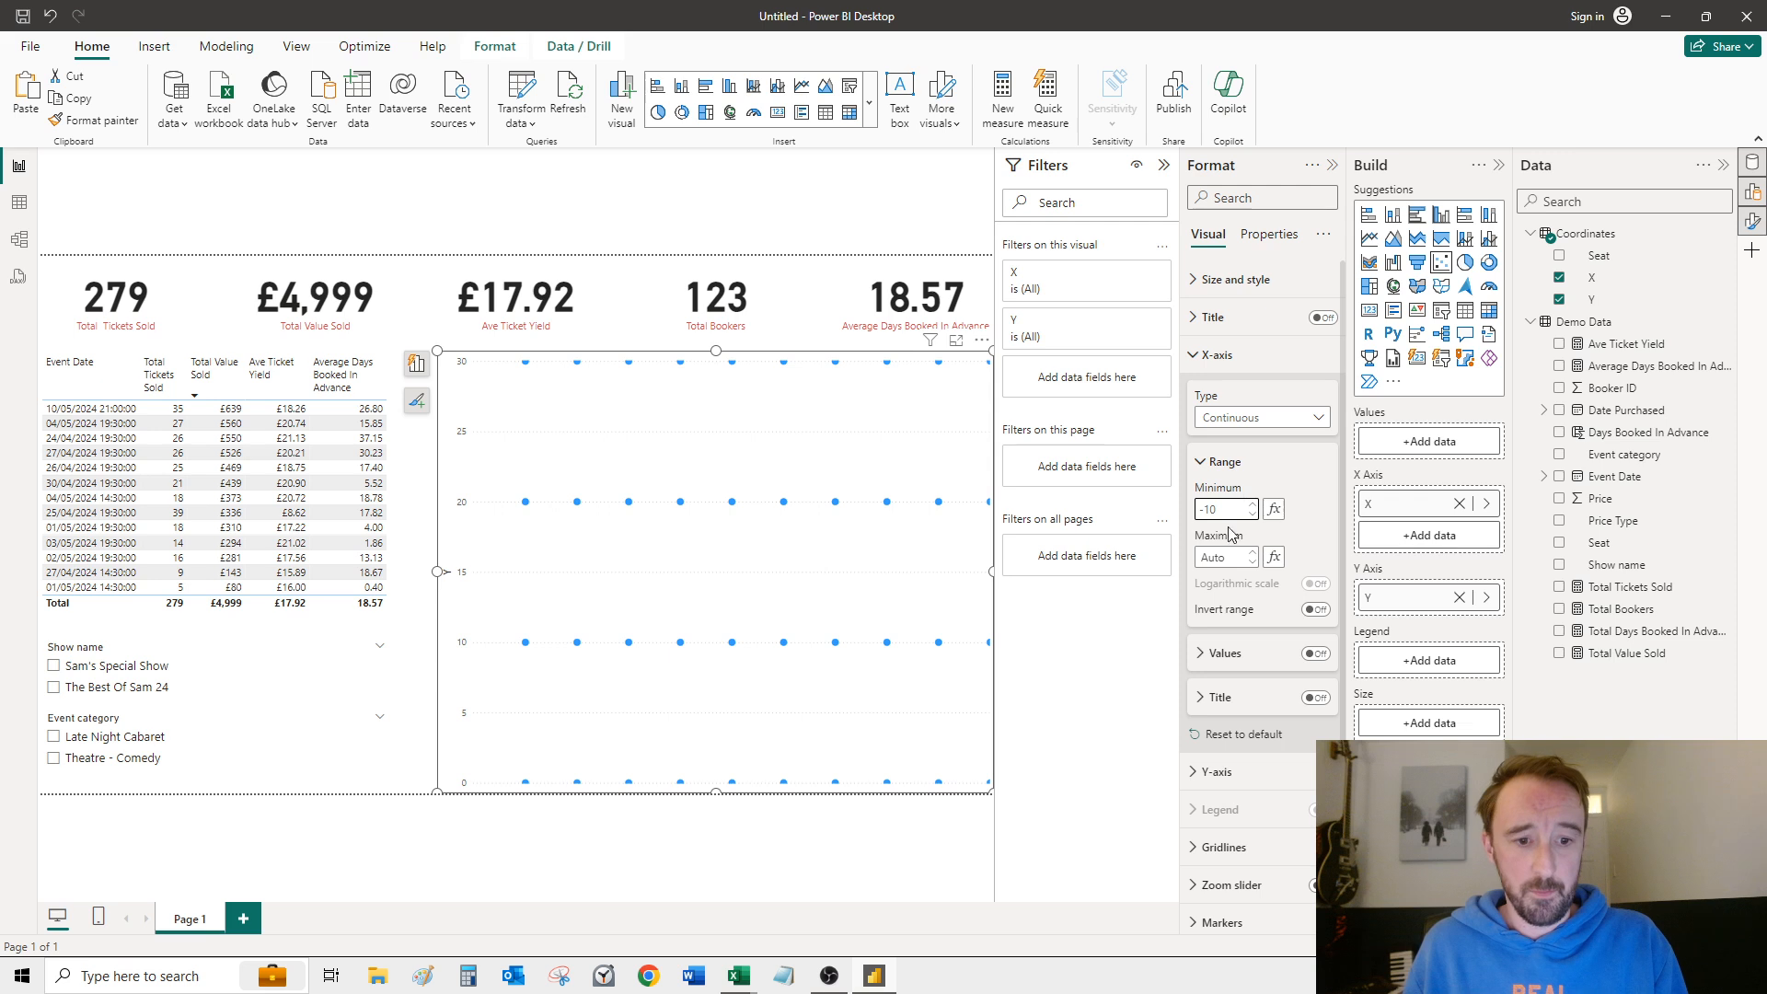
click(1237, 555)
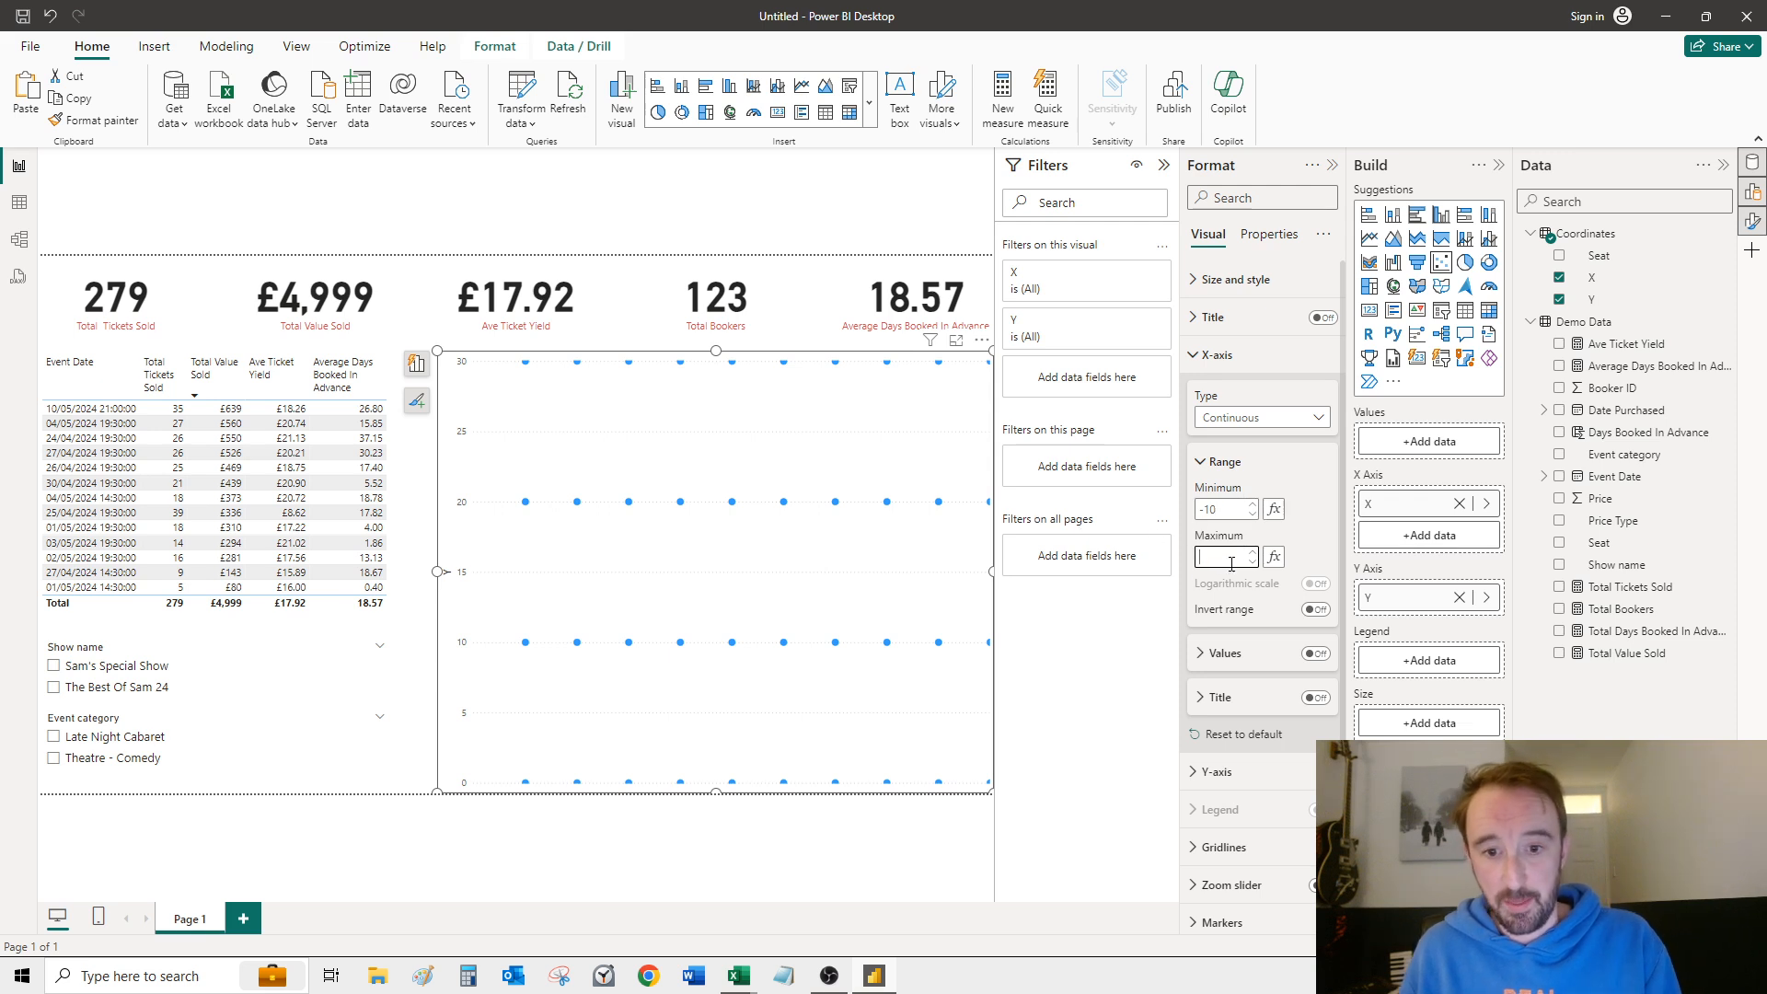
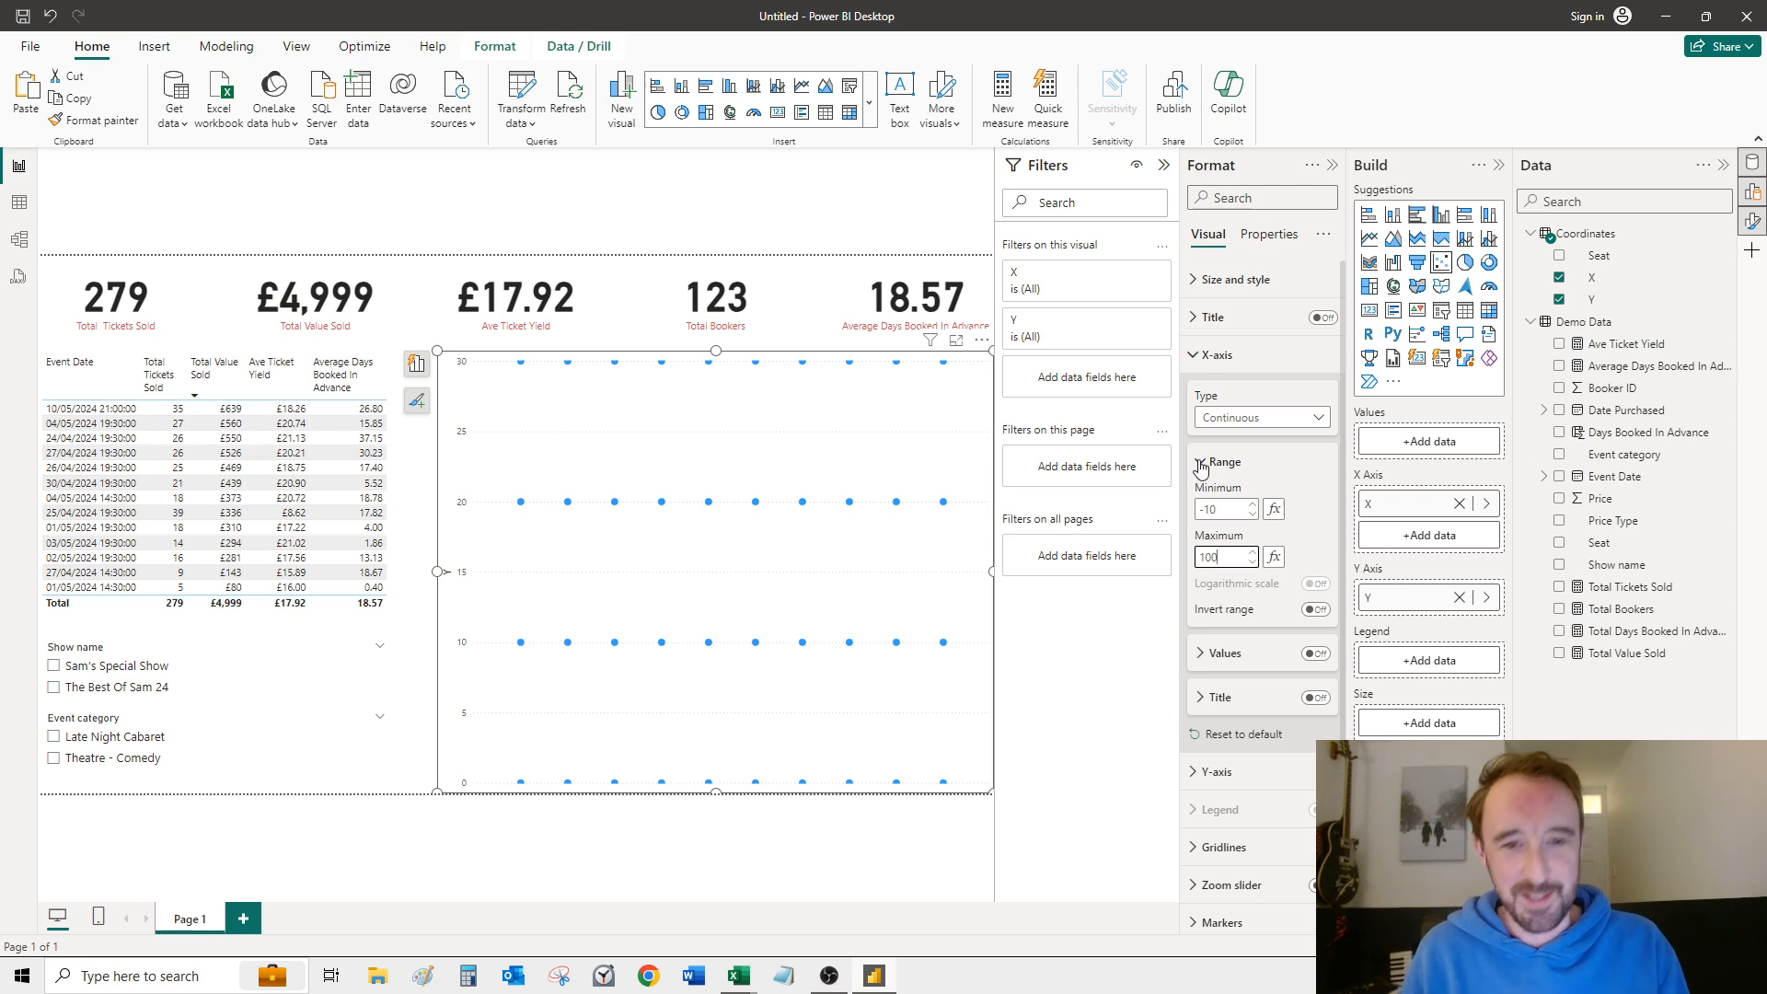
Step: Apply 100 as the X-axis range maximum and hide the Y-axis values and Y-axis title
click(1201, 464)
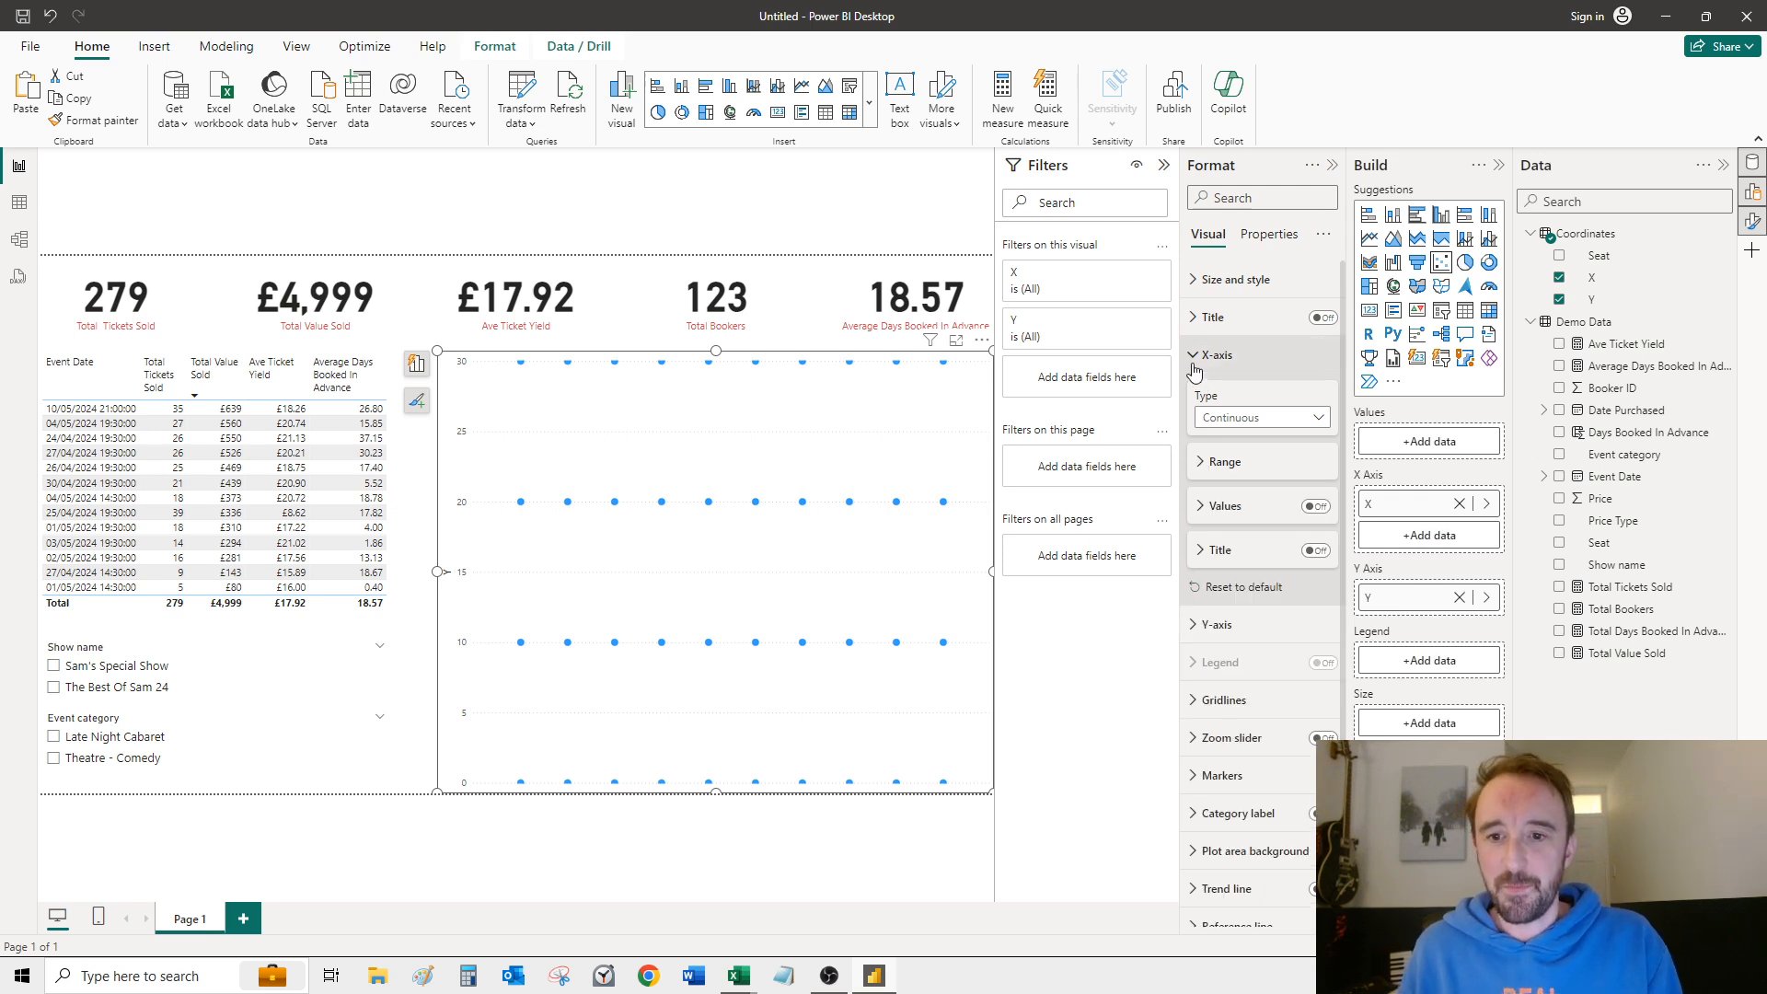
click(1193, 358)
click(1194, 393)
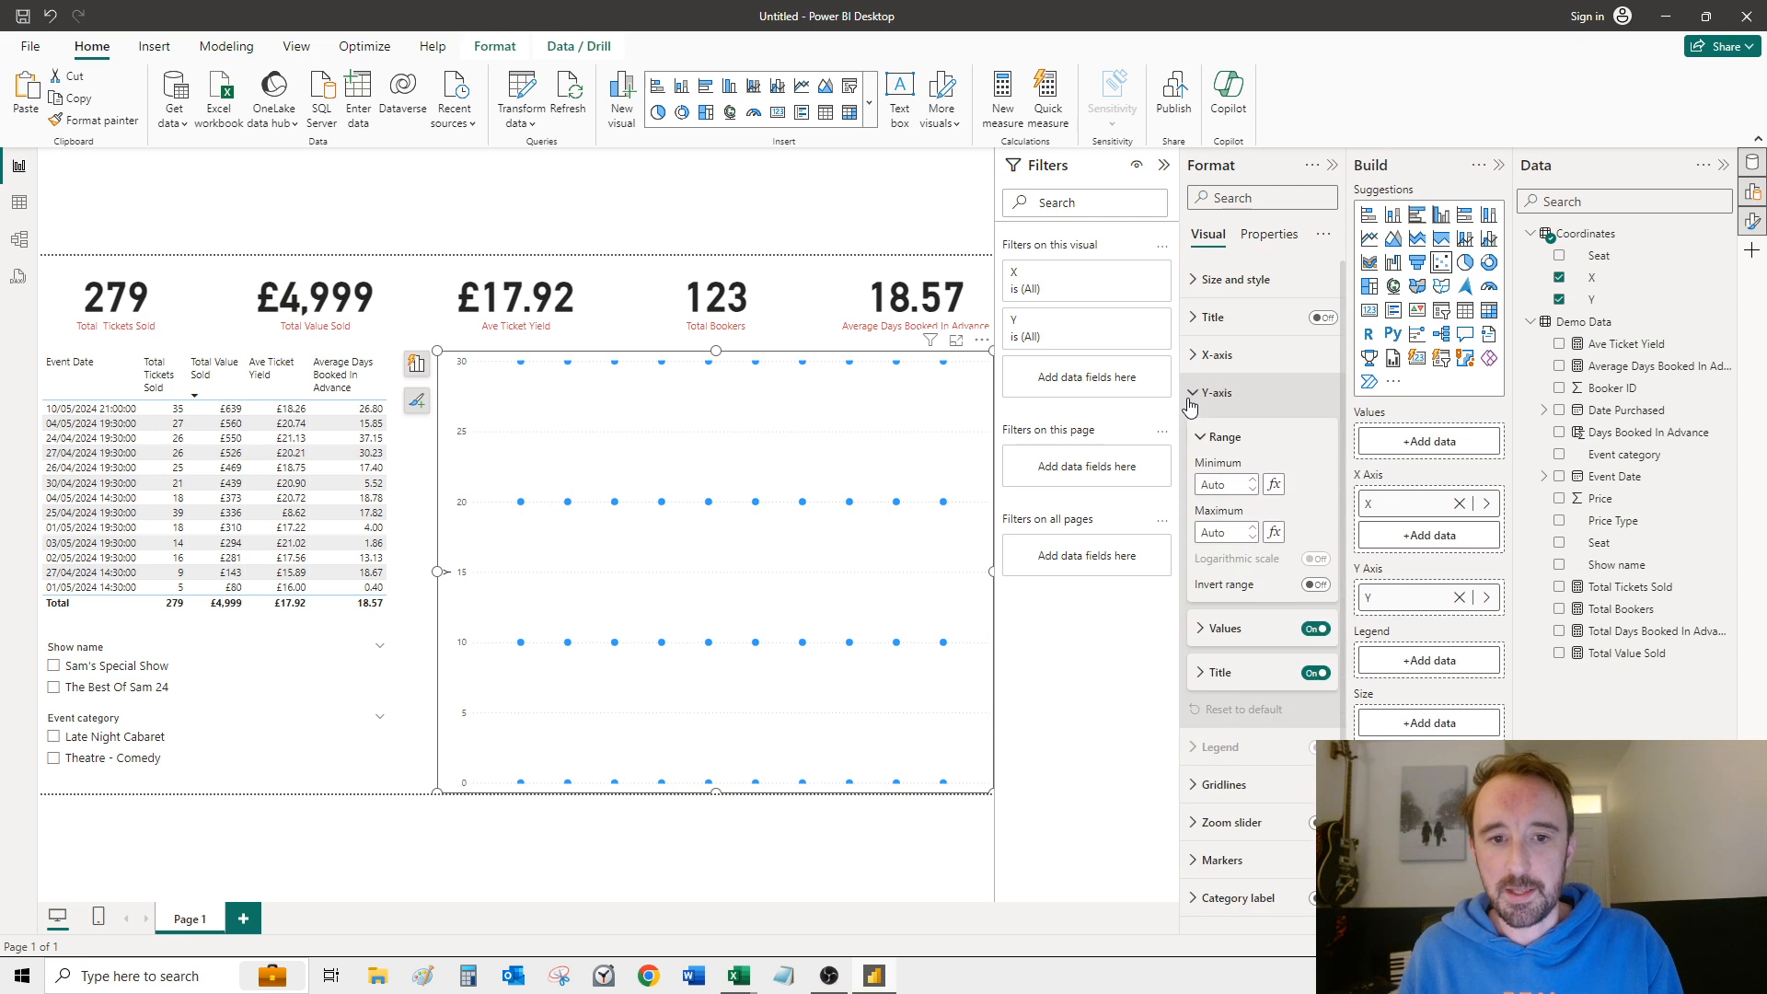
click(1316, 629)
click(1314, 675)
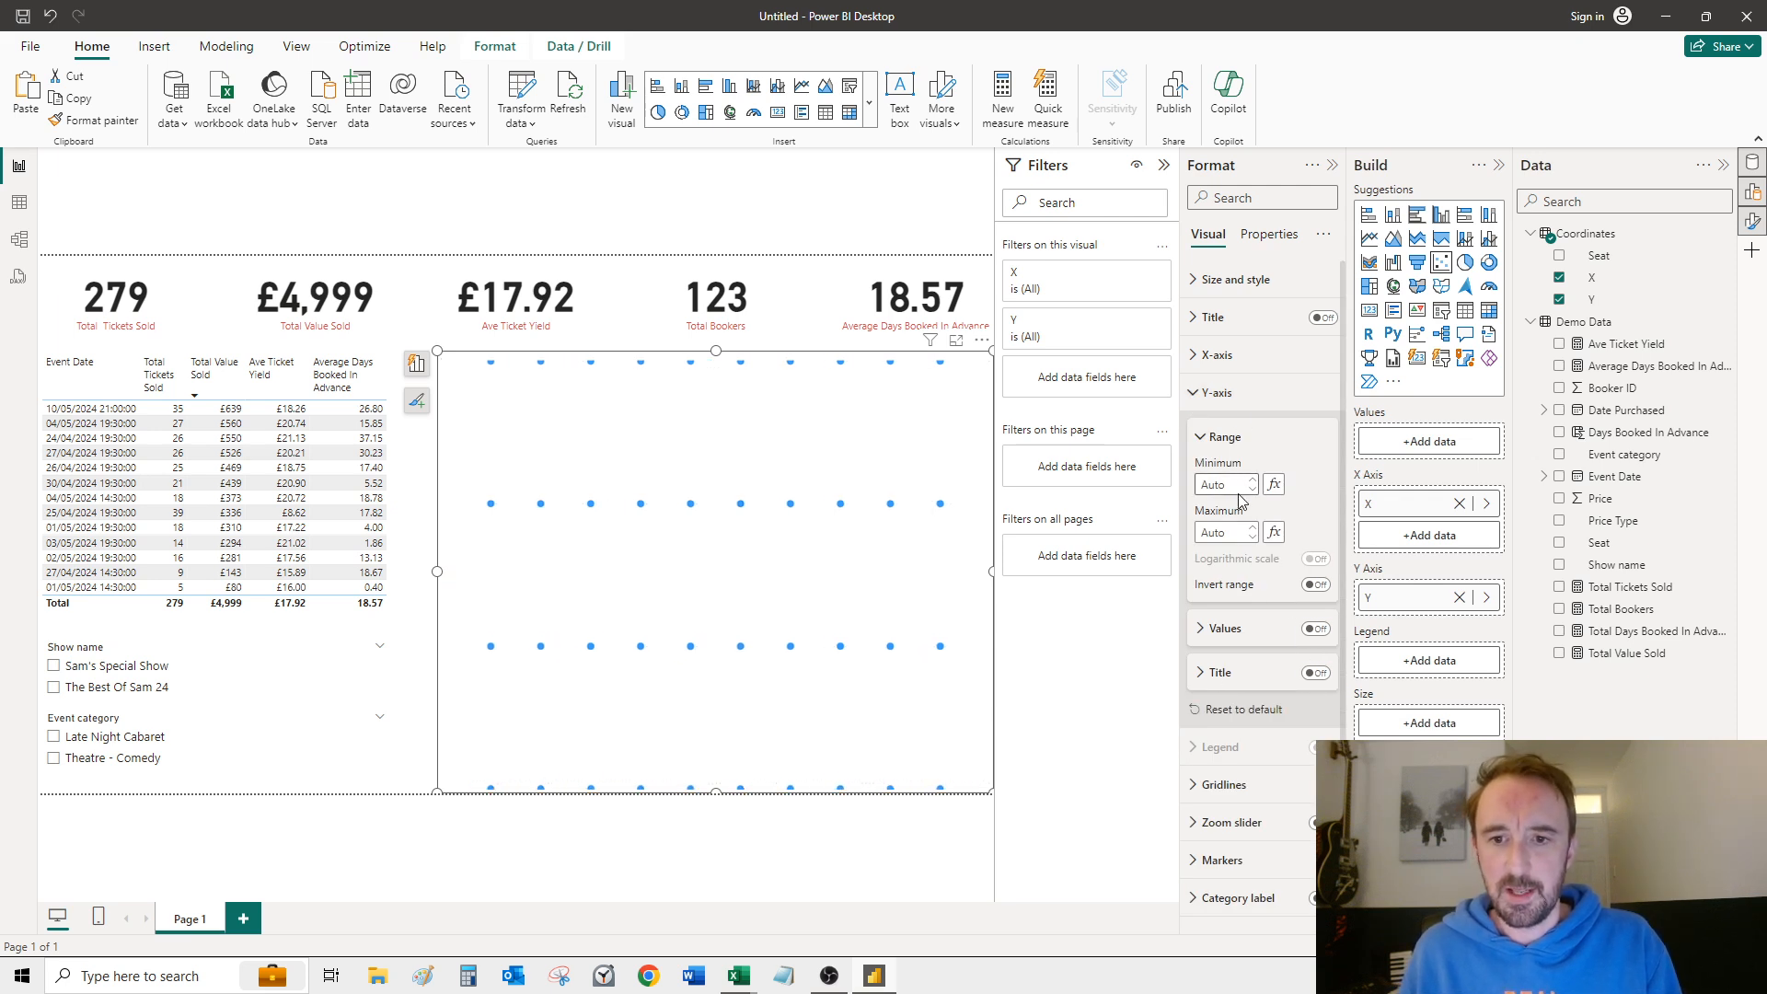
Step: Set the scatter chart's Y-axis range to a minimum of -10 and a maximum of 50
click(1238, 489)
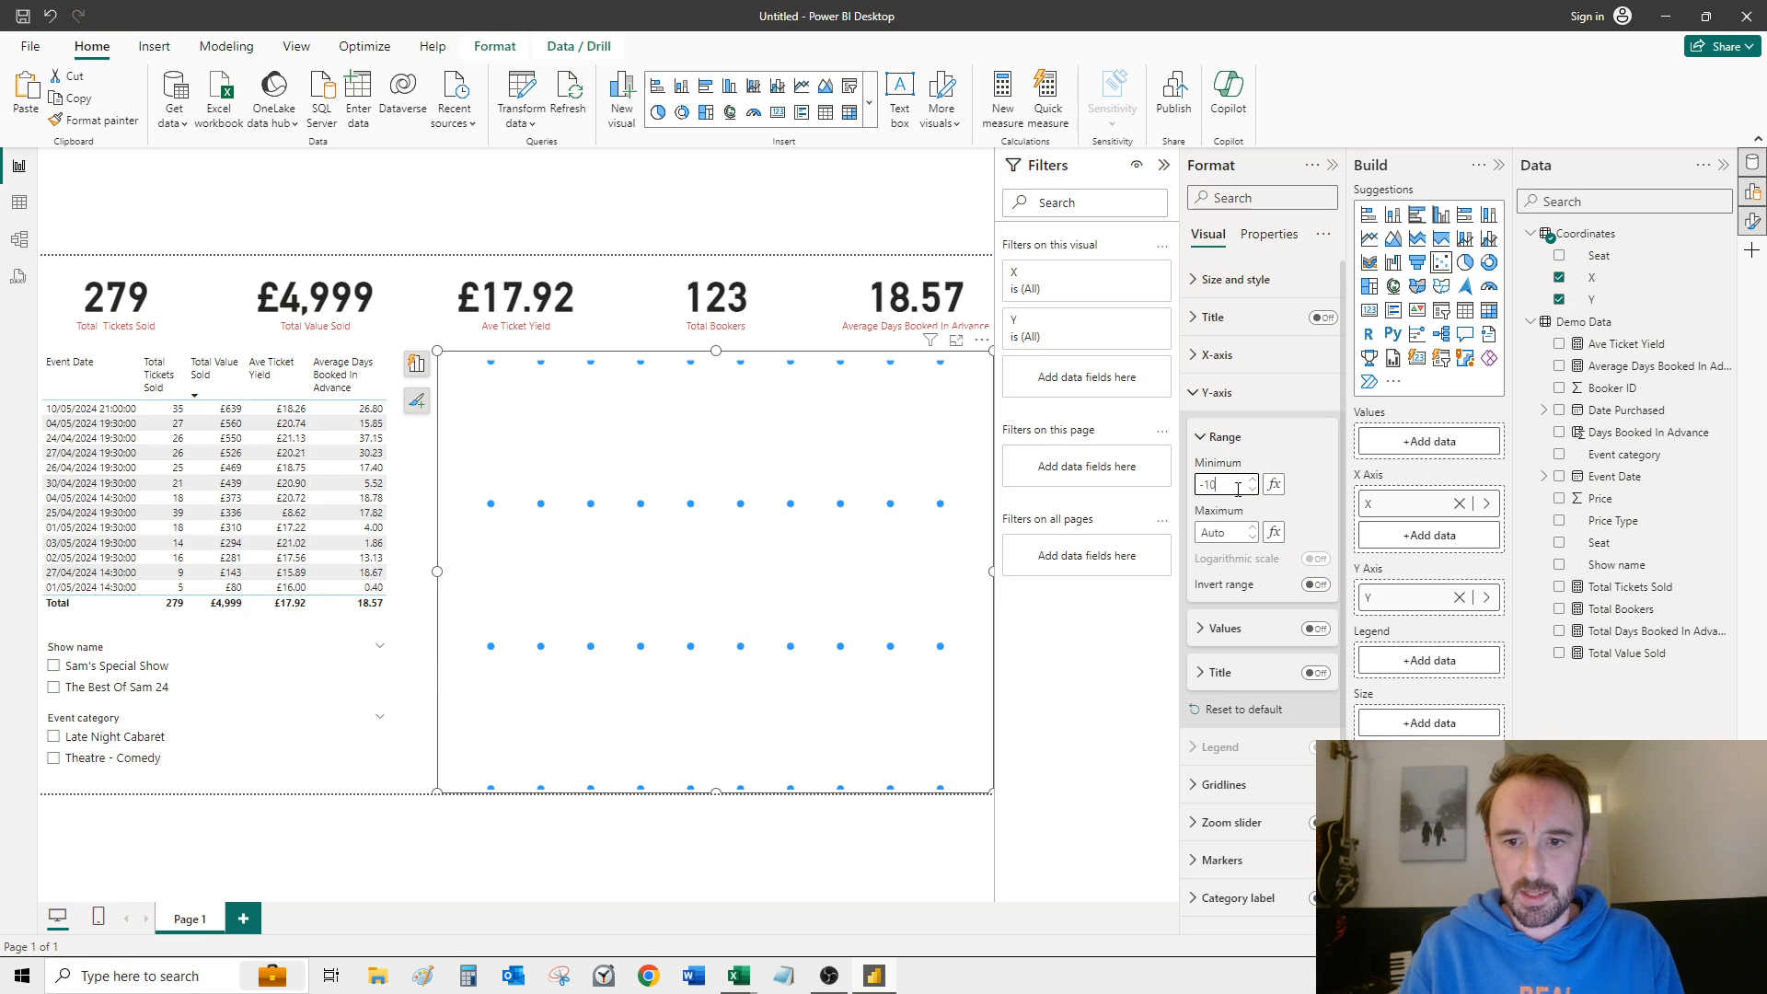
text(-10)
click(1232, 534)
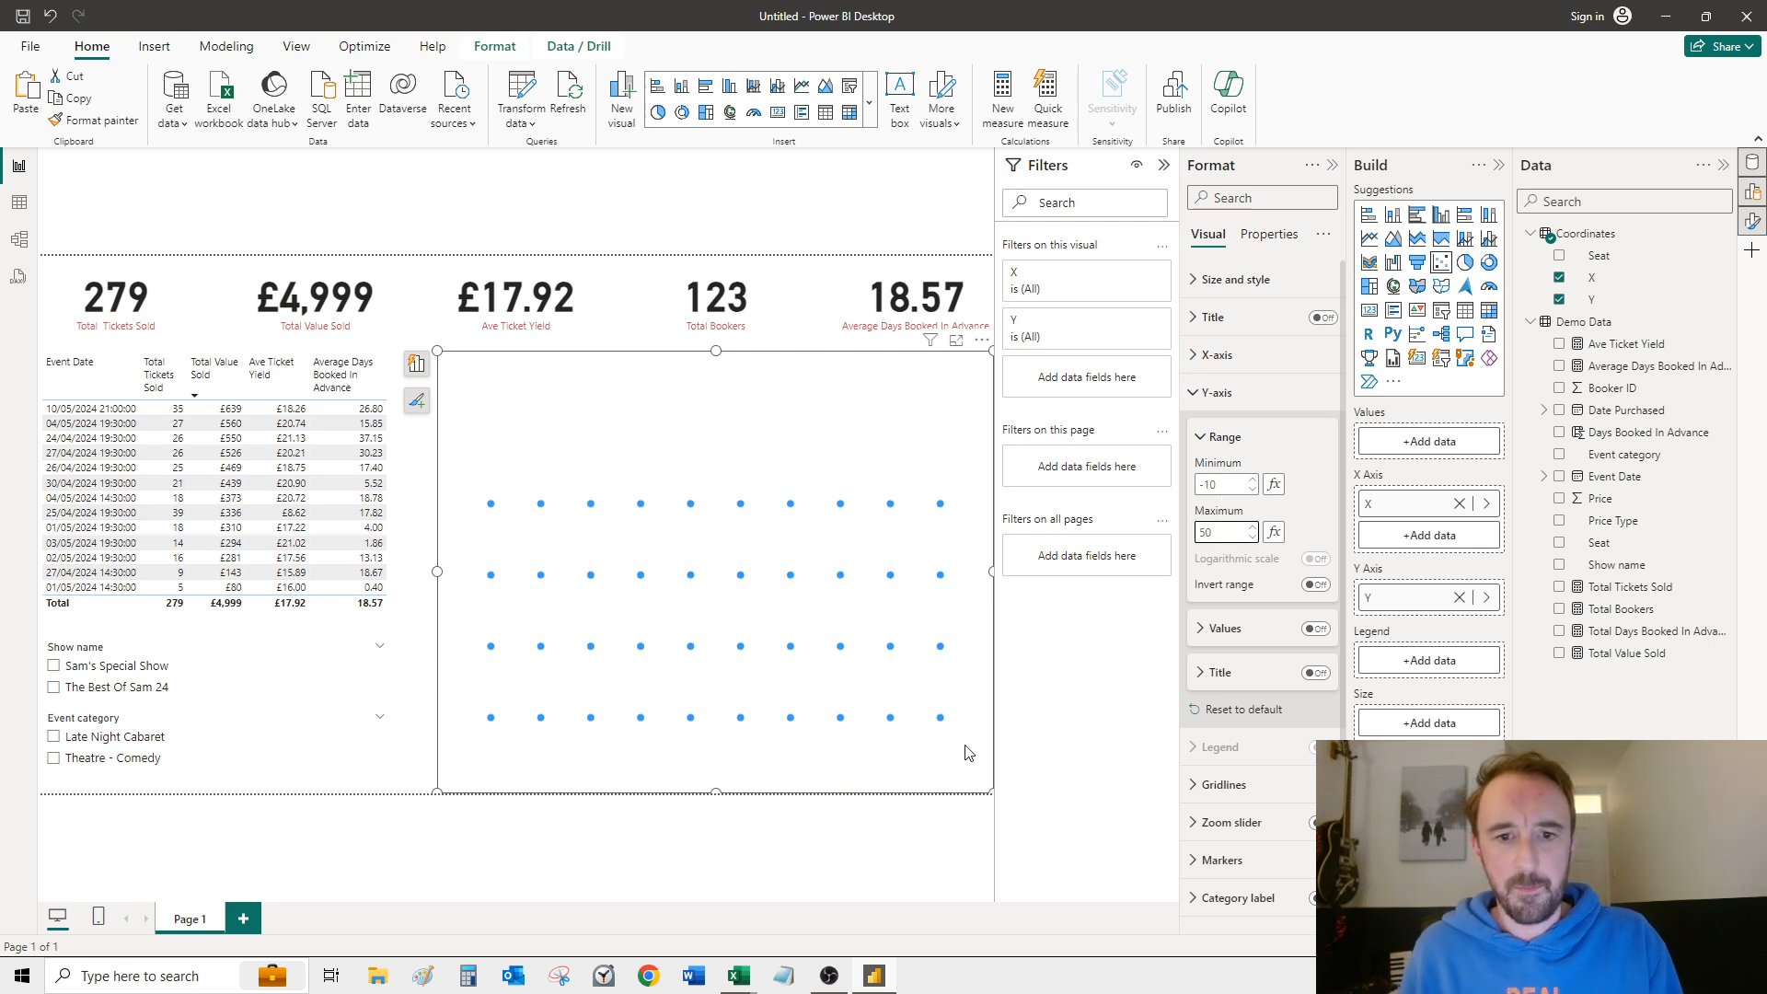
click(837, 541)
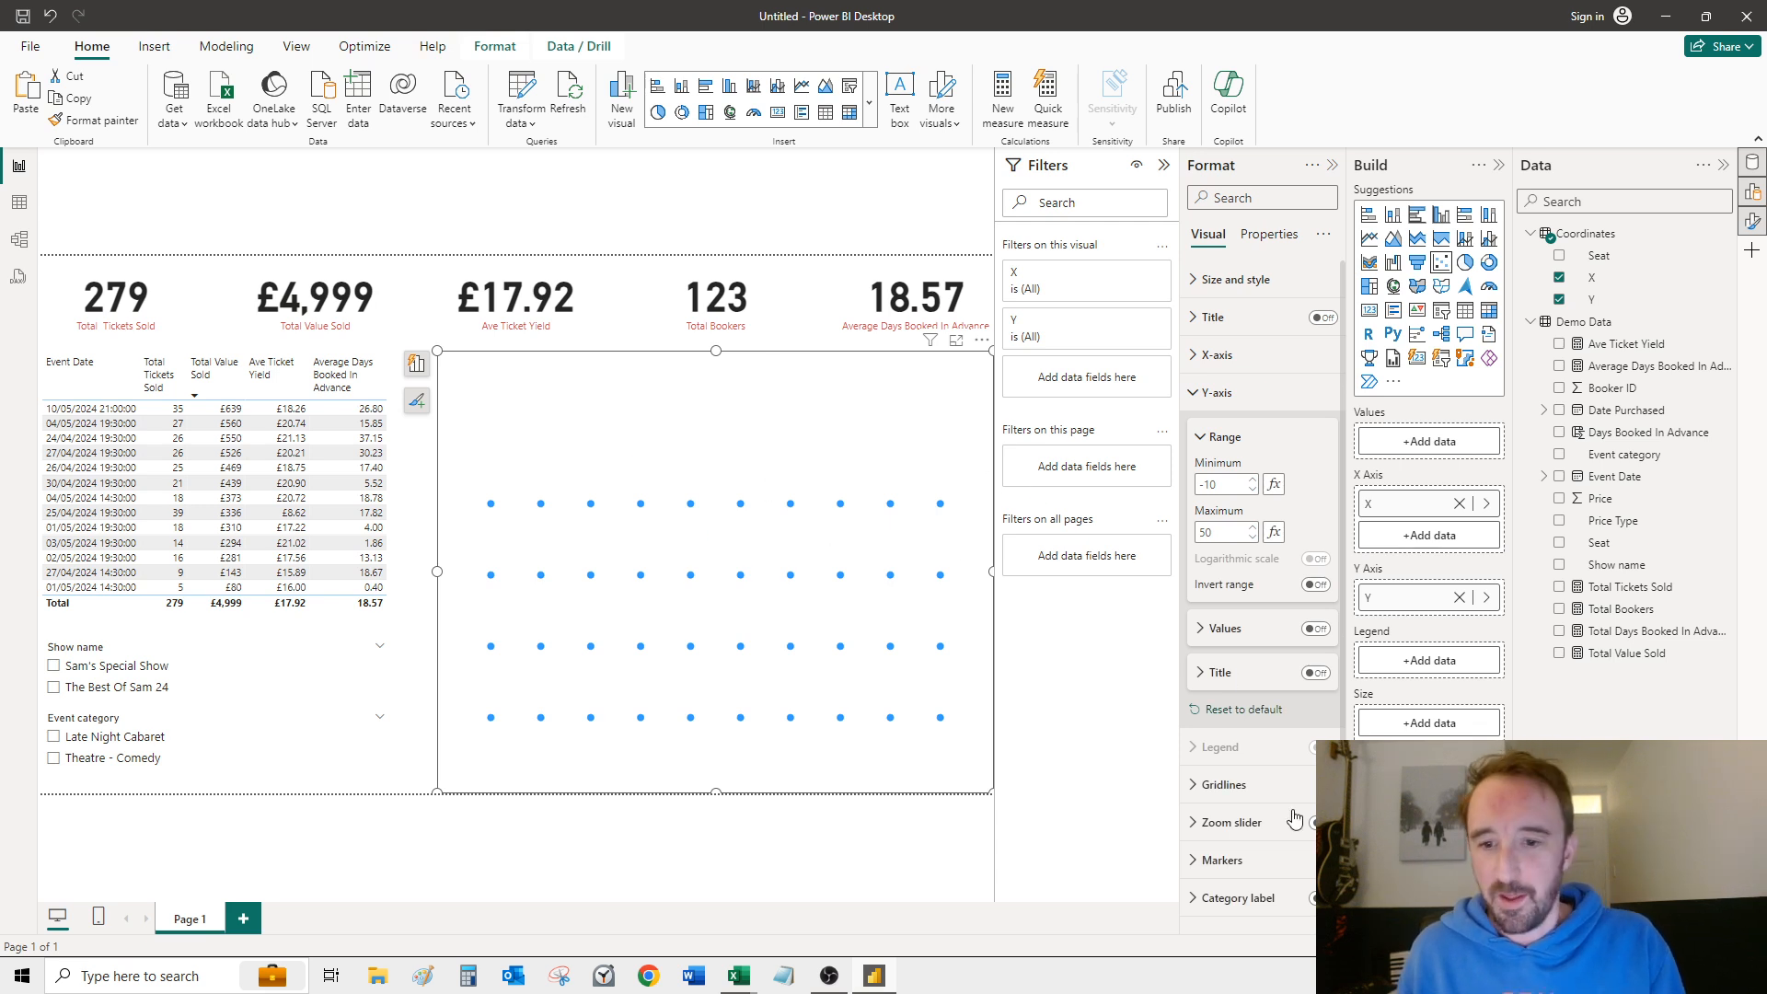
Step: Enlarge the scatter chart's markers to size 82
click(1195, 393)
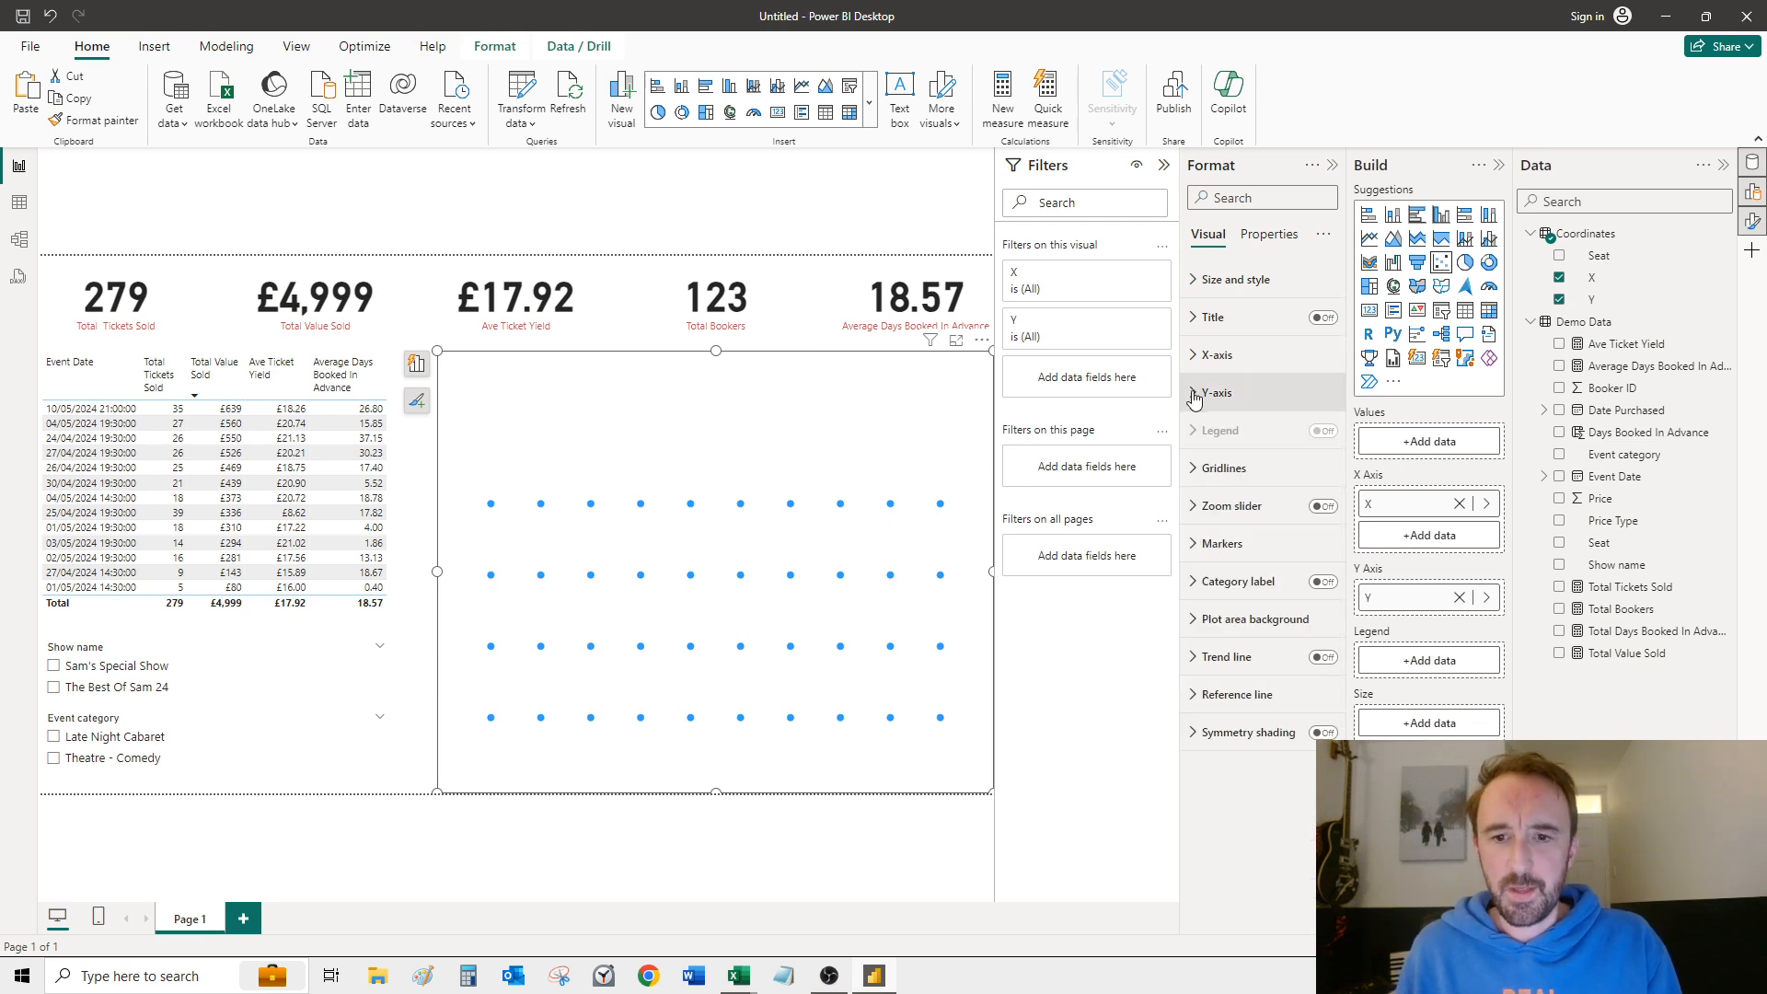
click(1194, 549)
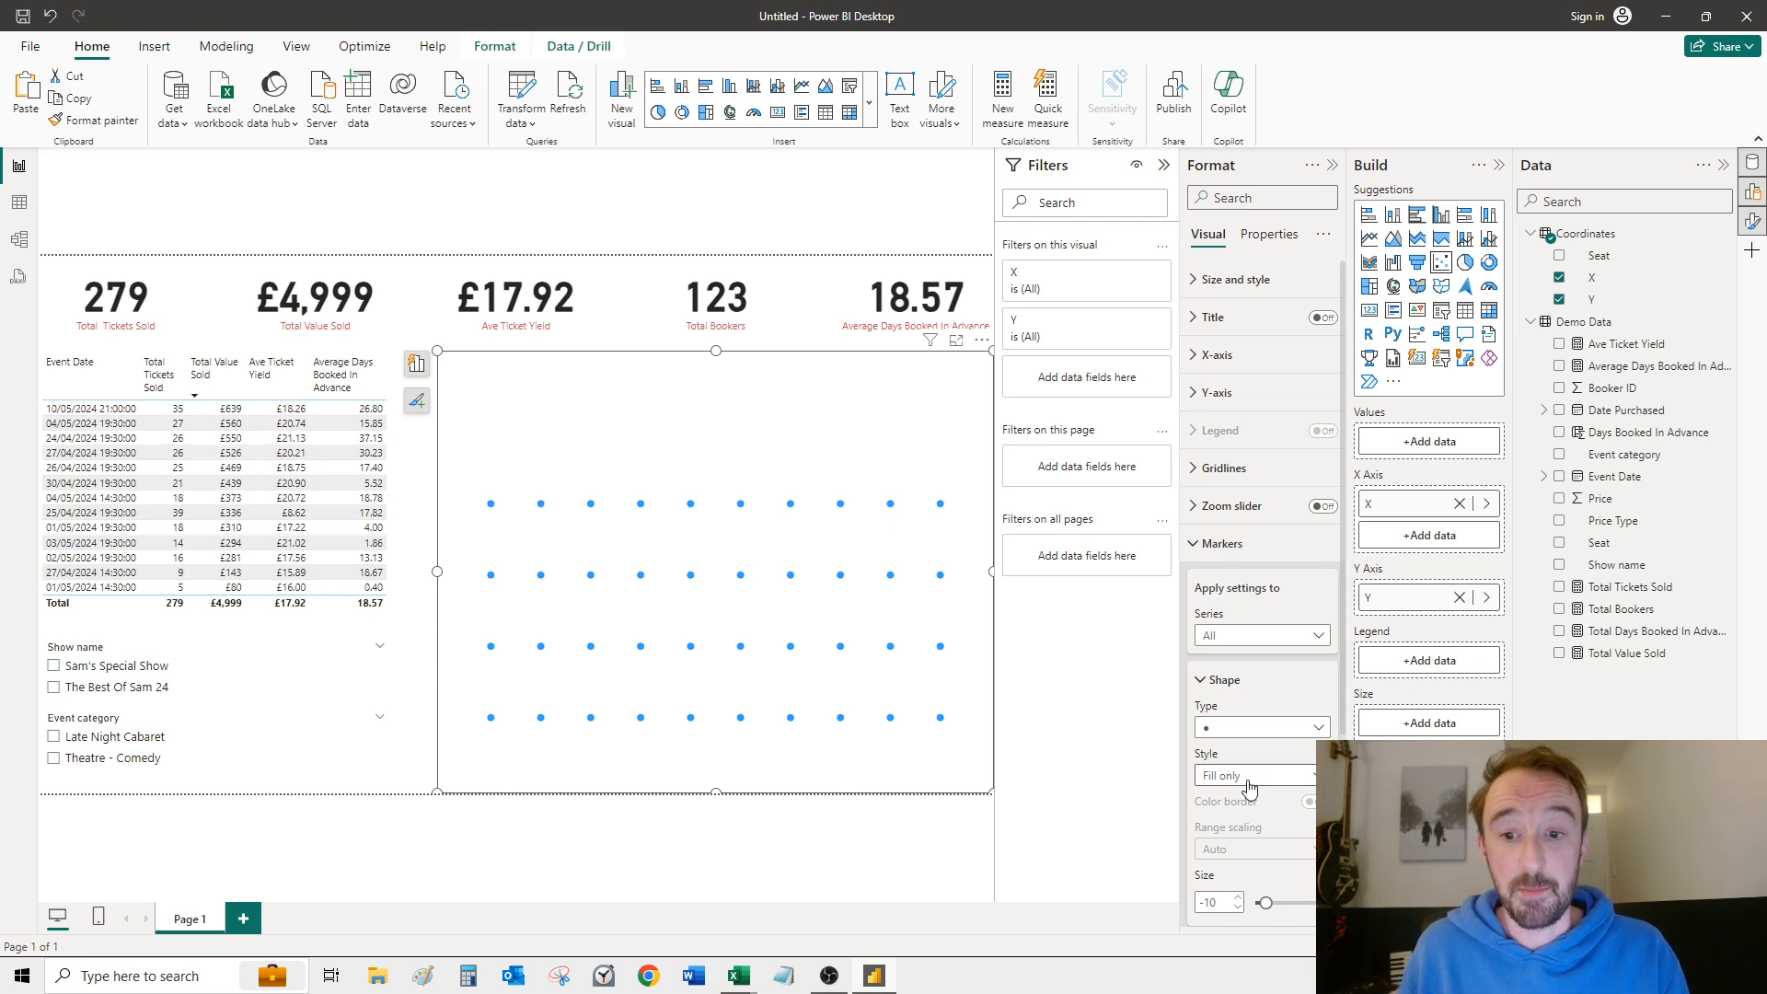
drag(1265, 902, 1298, 905)
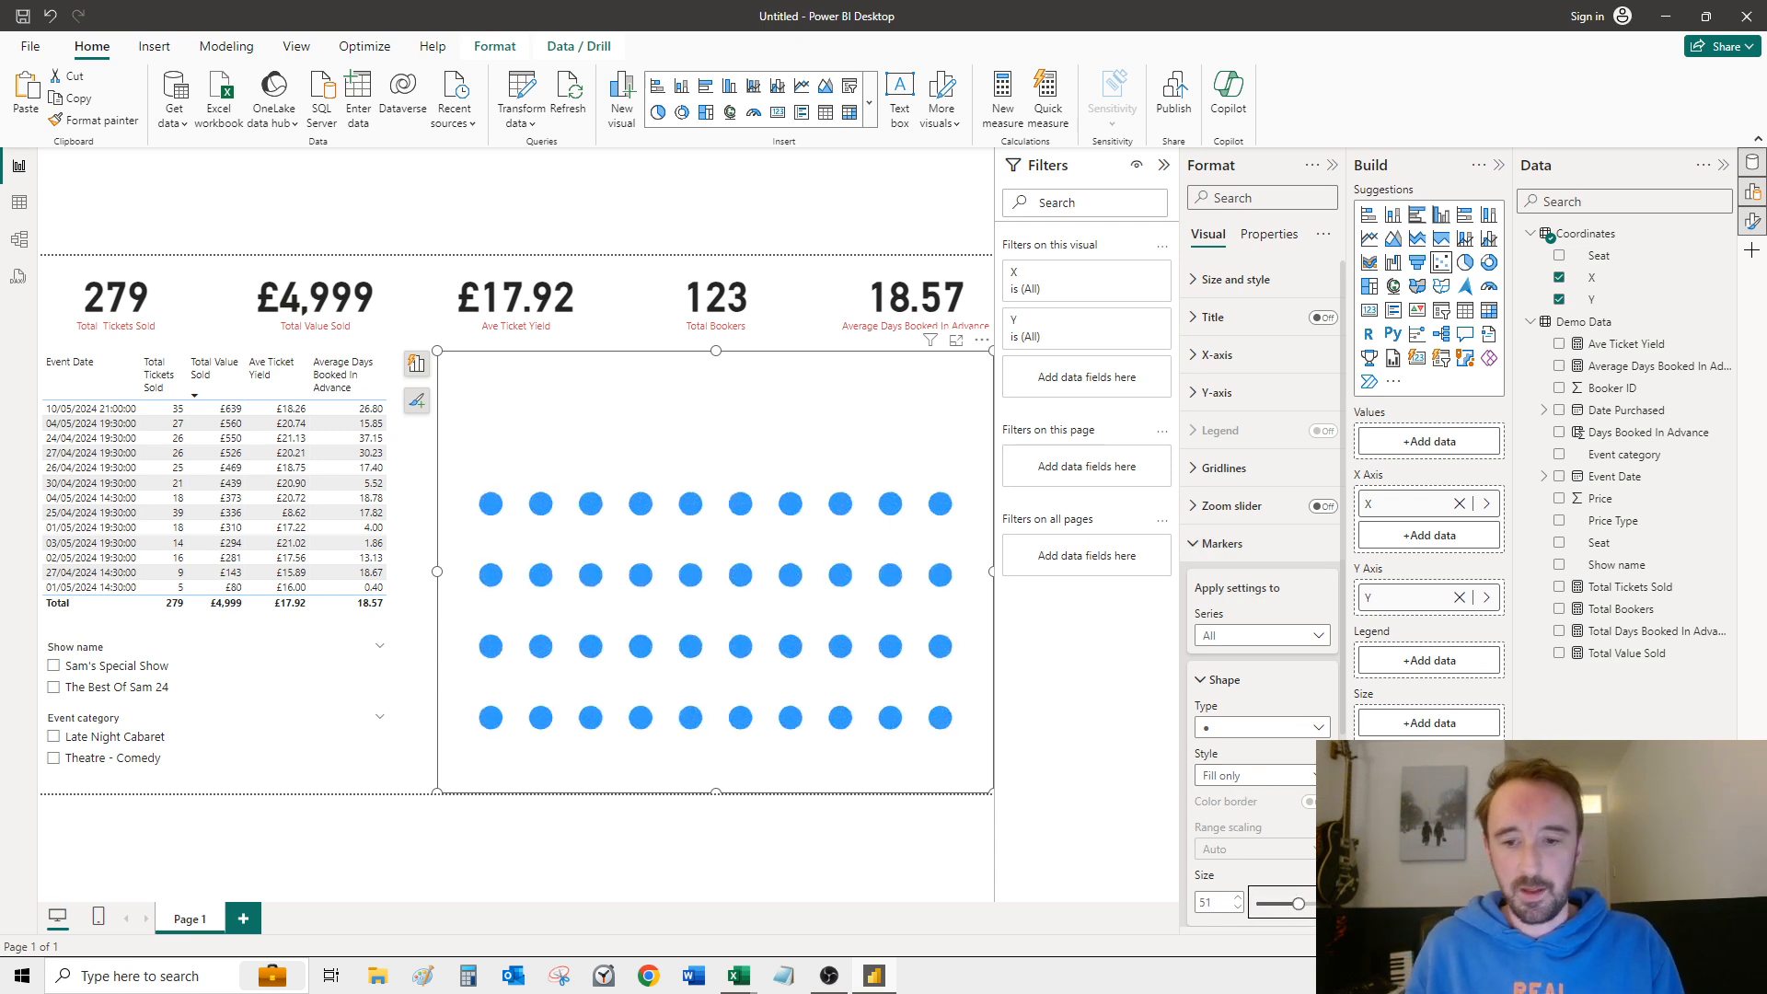
drag(1296, 900, 1305, 905)
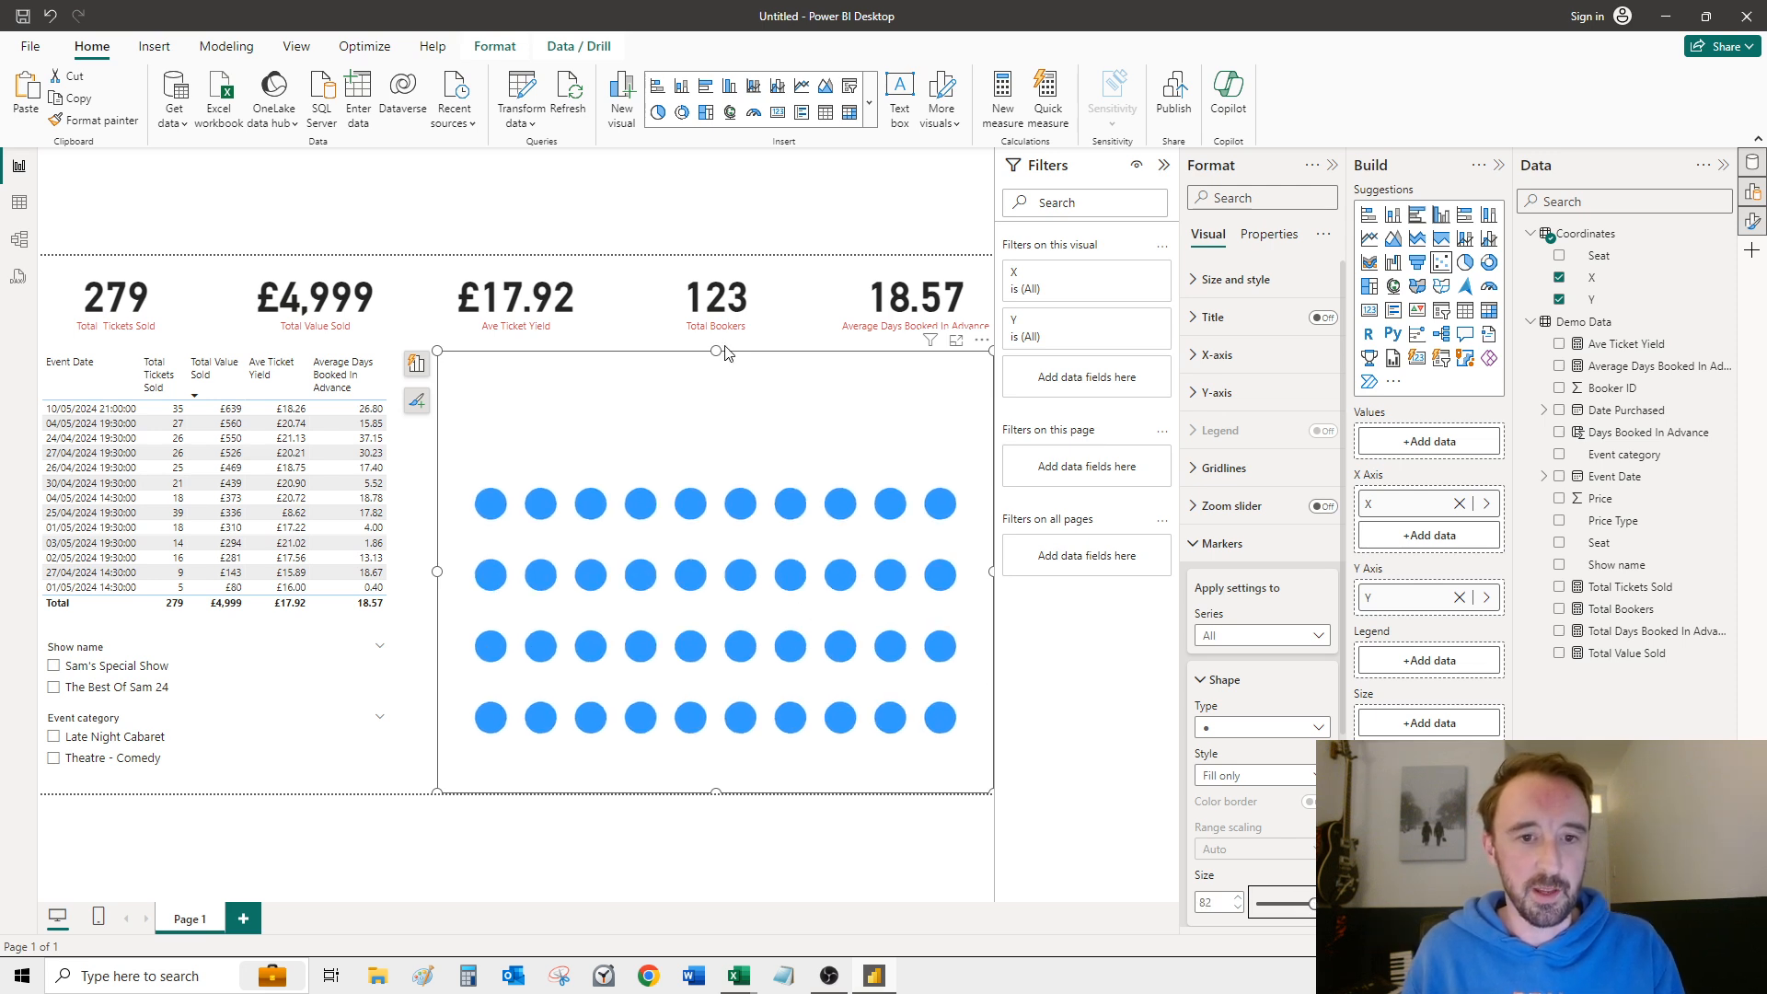
Step: Reduce the scatter chart's height to bring the seat rows closer together, and position it beside the event table
drag(725, 352, 753, 420)
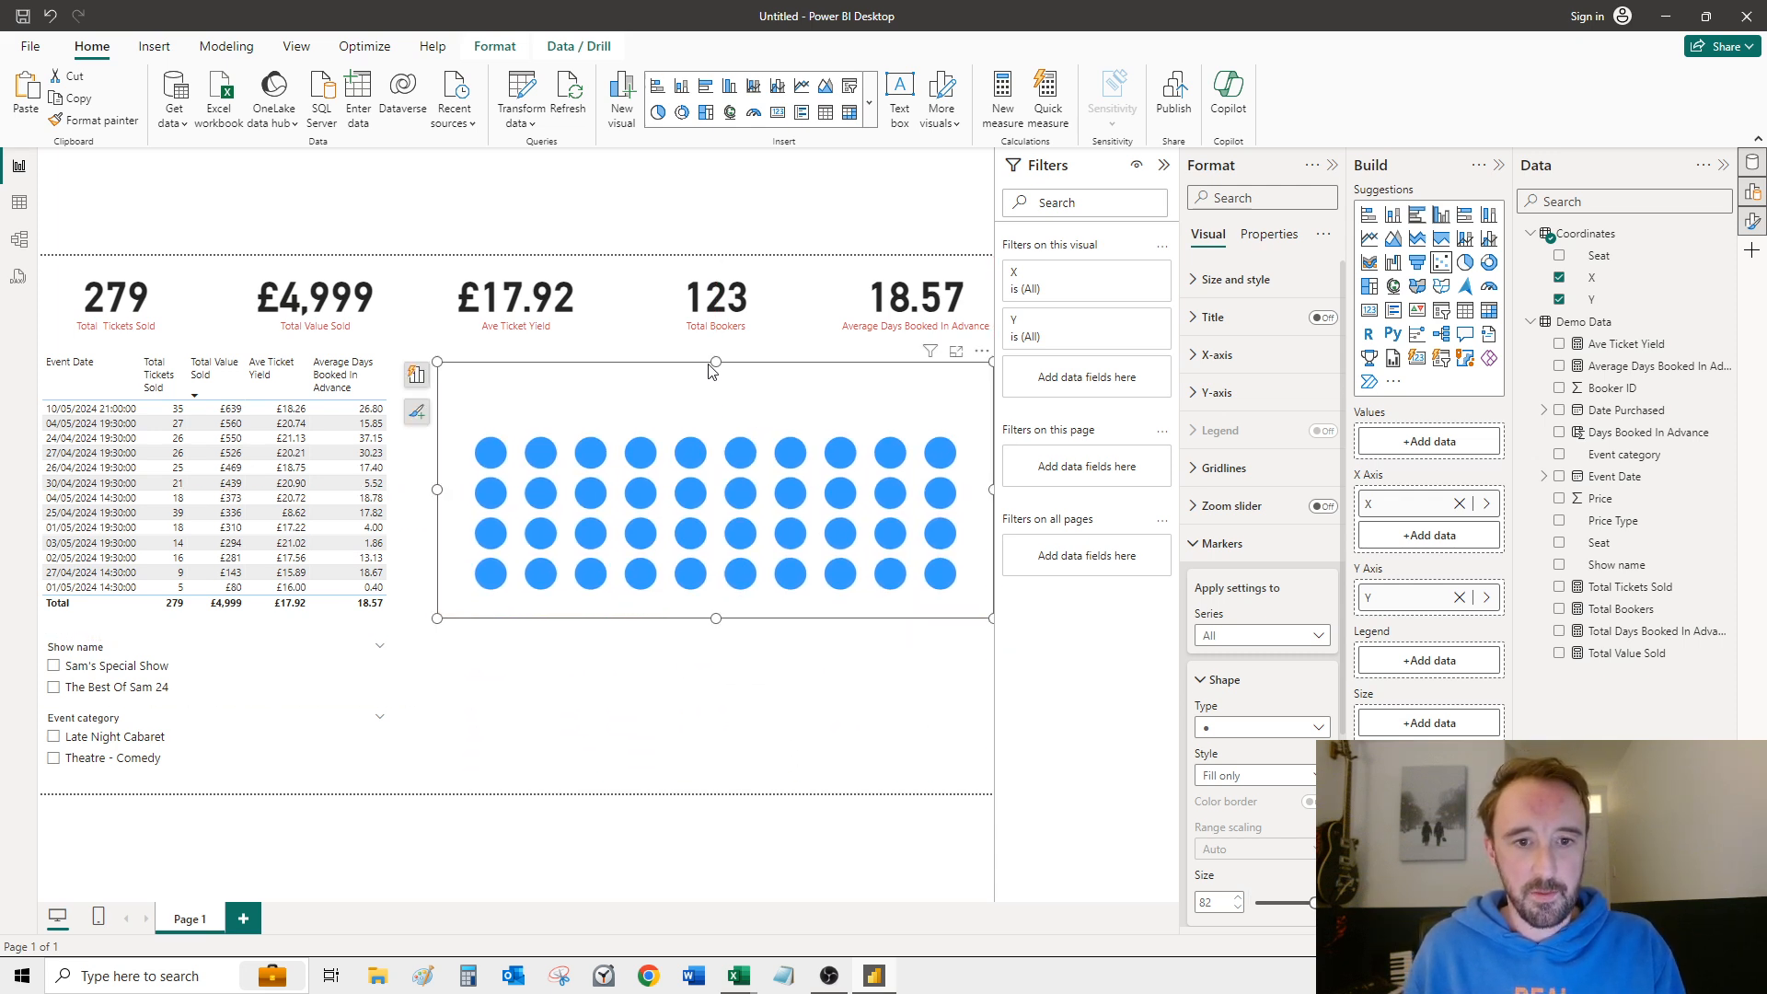
drag(717, 363, 817, 383)
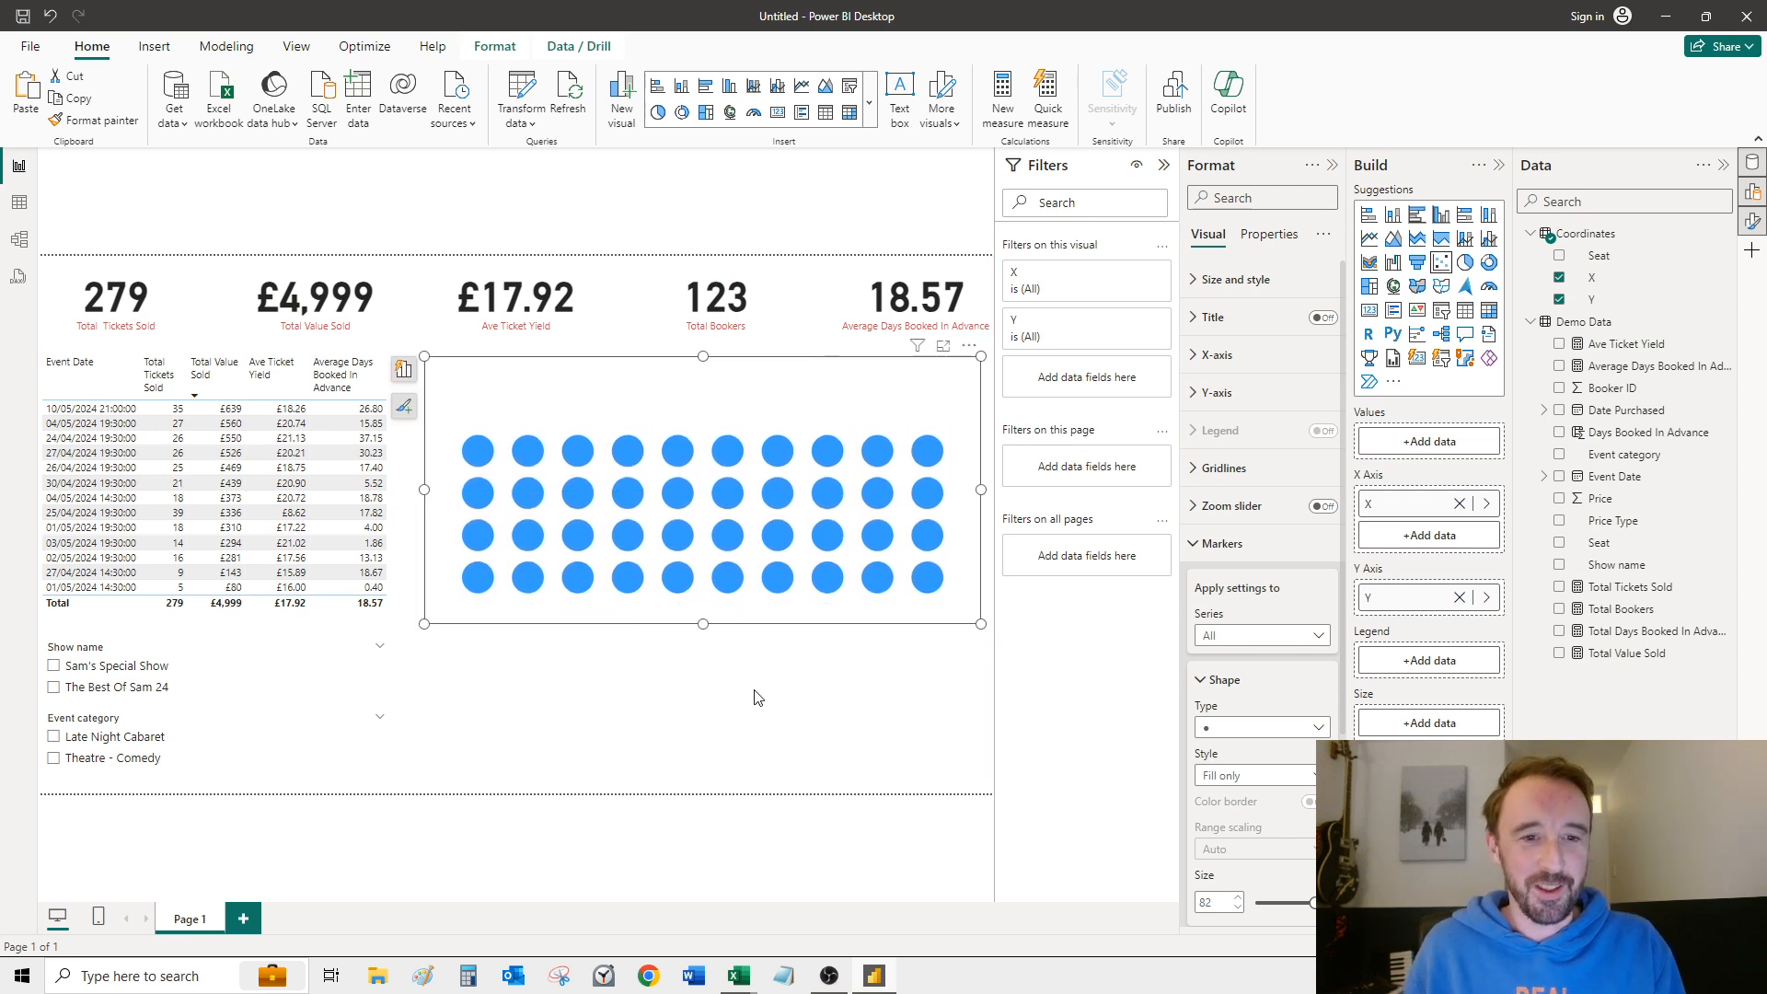
click(753, 676)
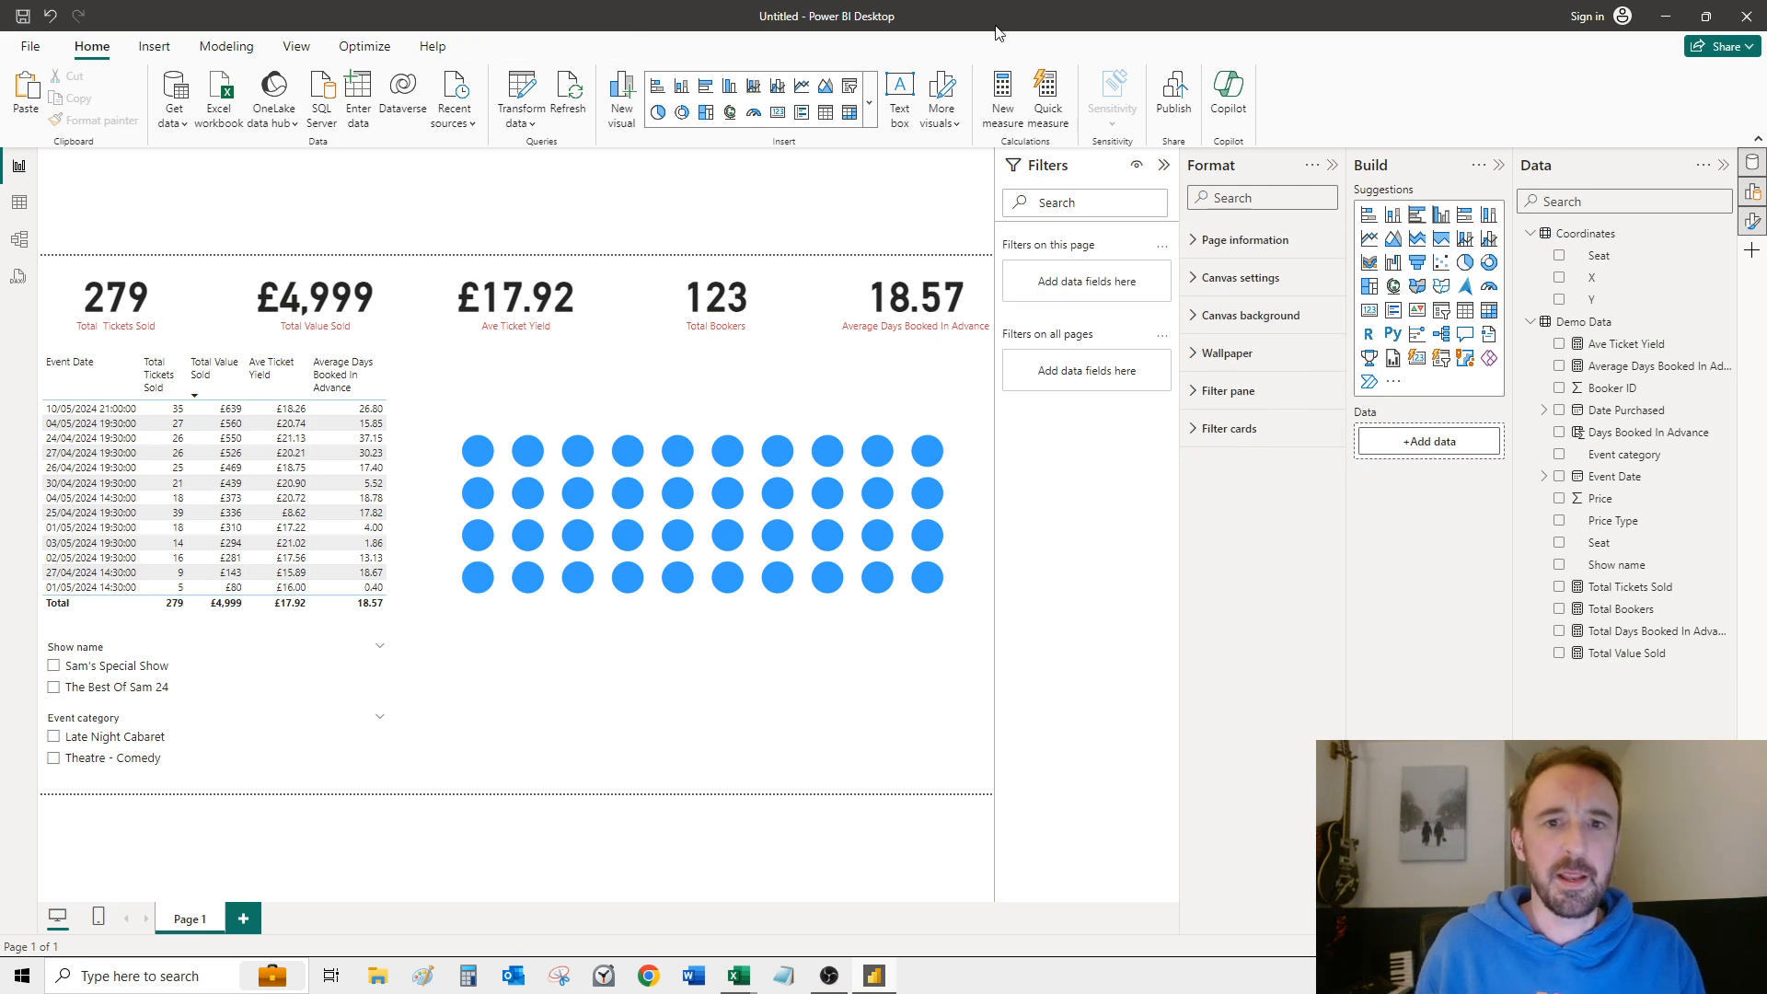
Step: Add a text box below the seating chart with the row letters D, C, B and A on separate lines, and make it taller
click(901, 96)
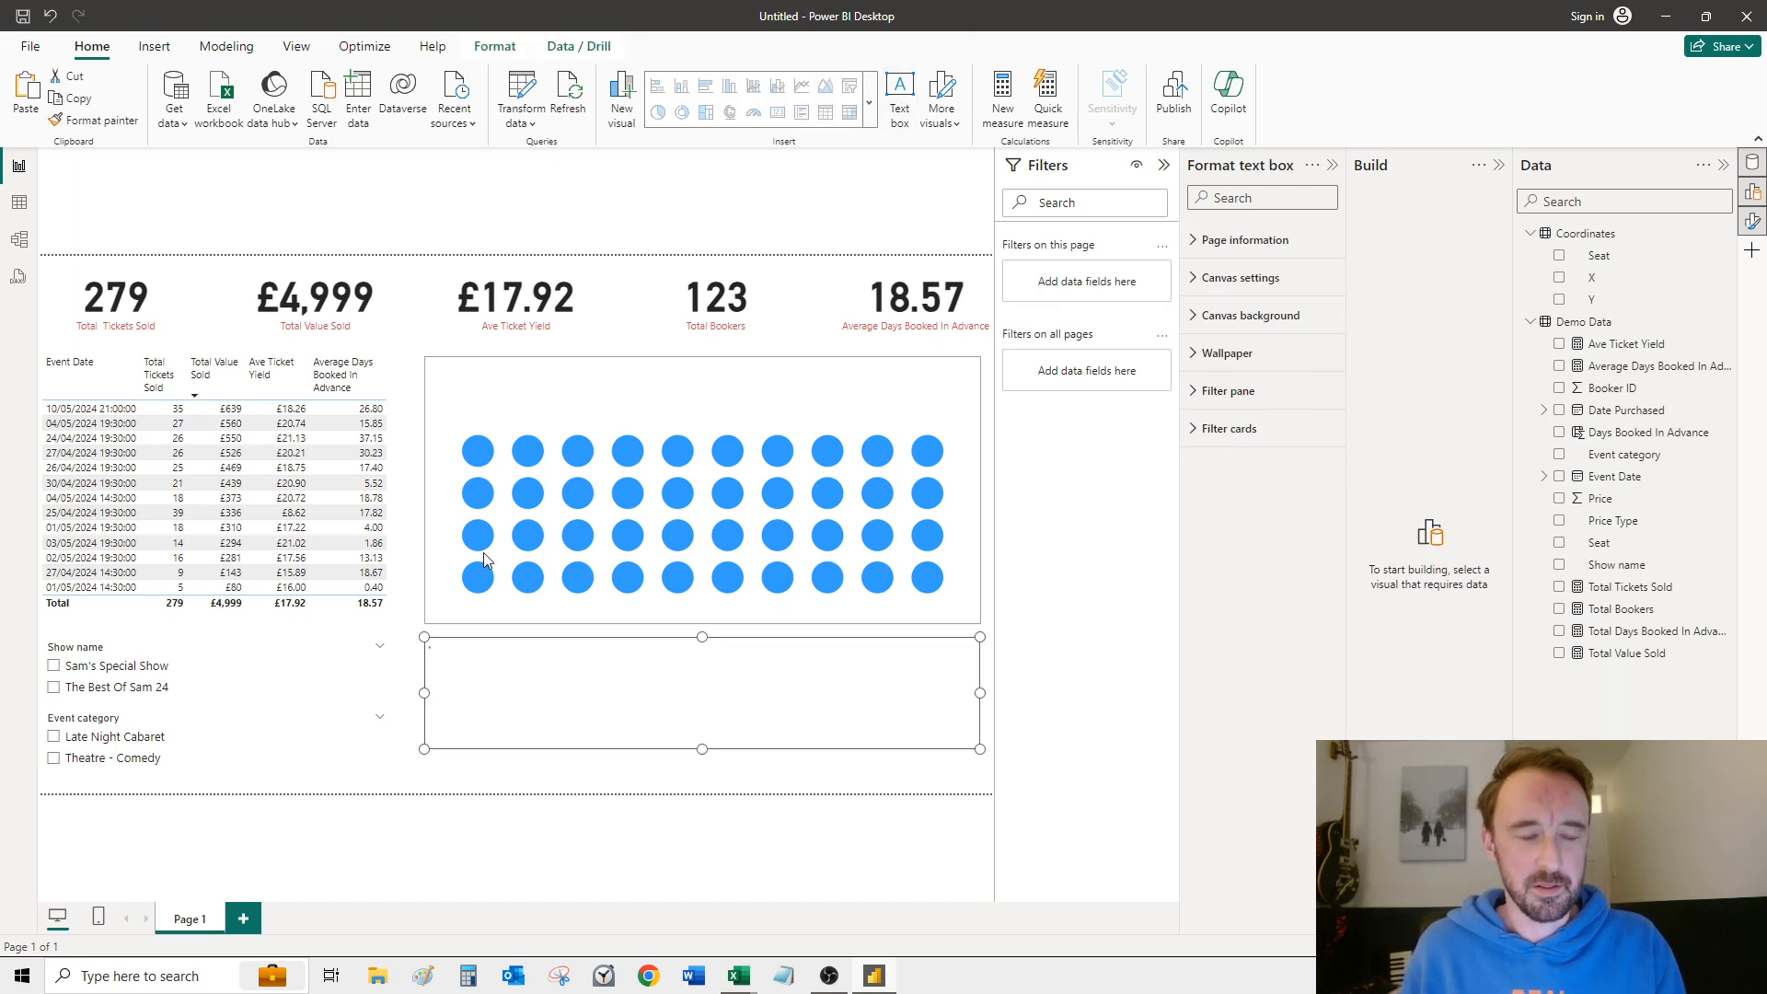
click(461, 664)
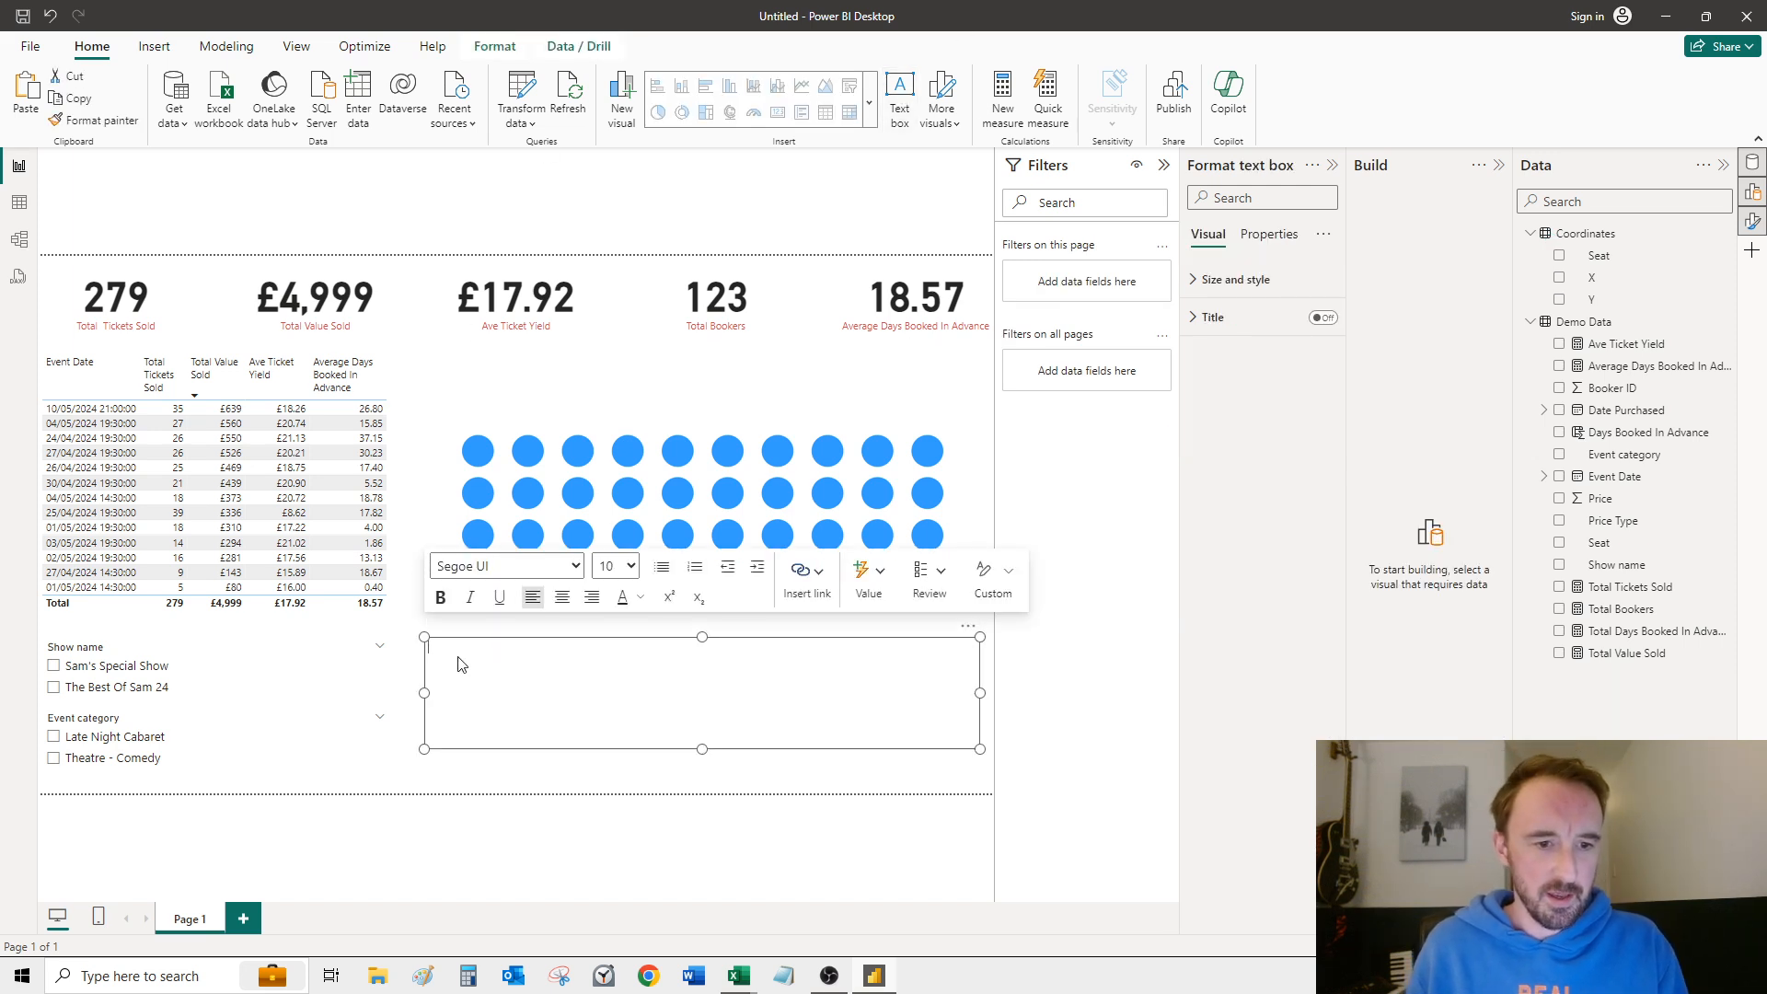
text(D C B A)
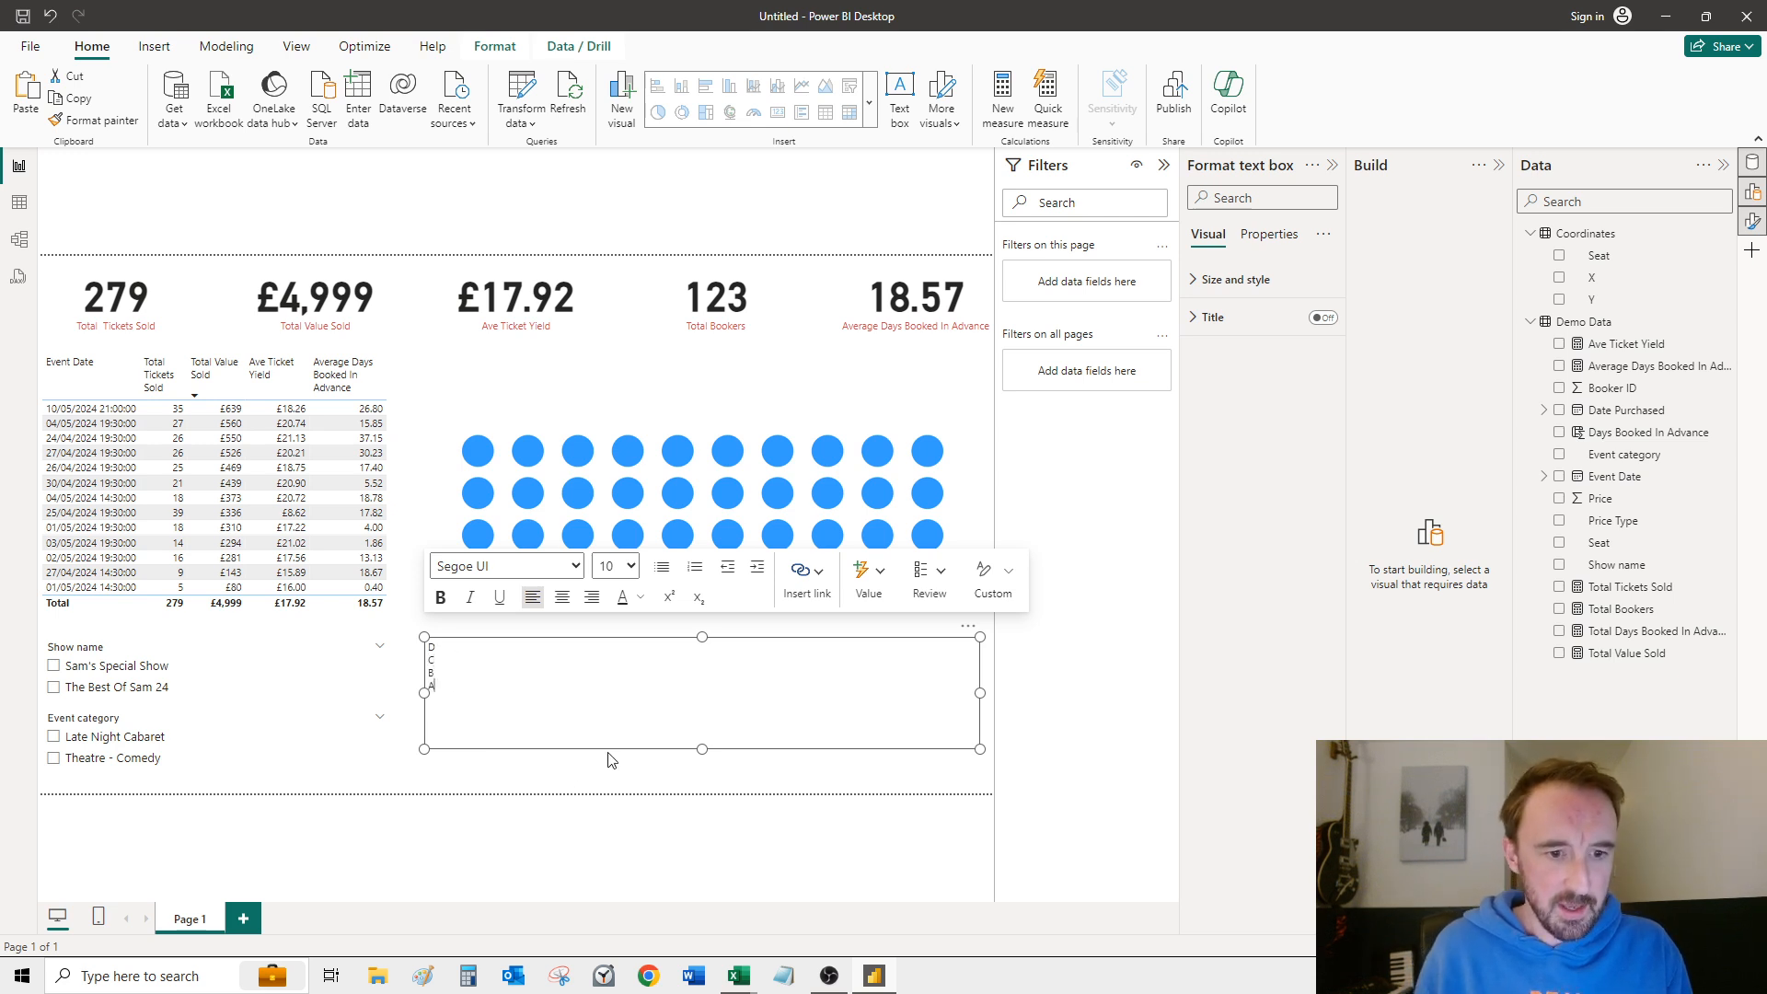
drag(702, 749, 715, 815)
click(453, 701)
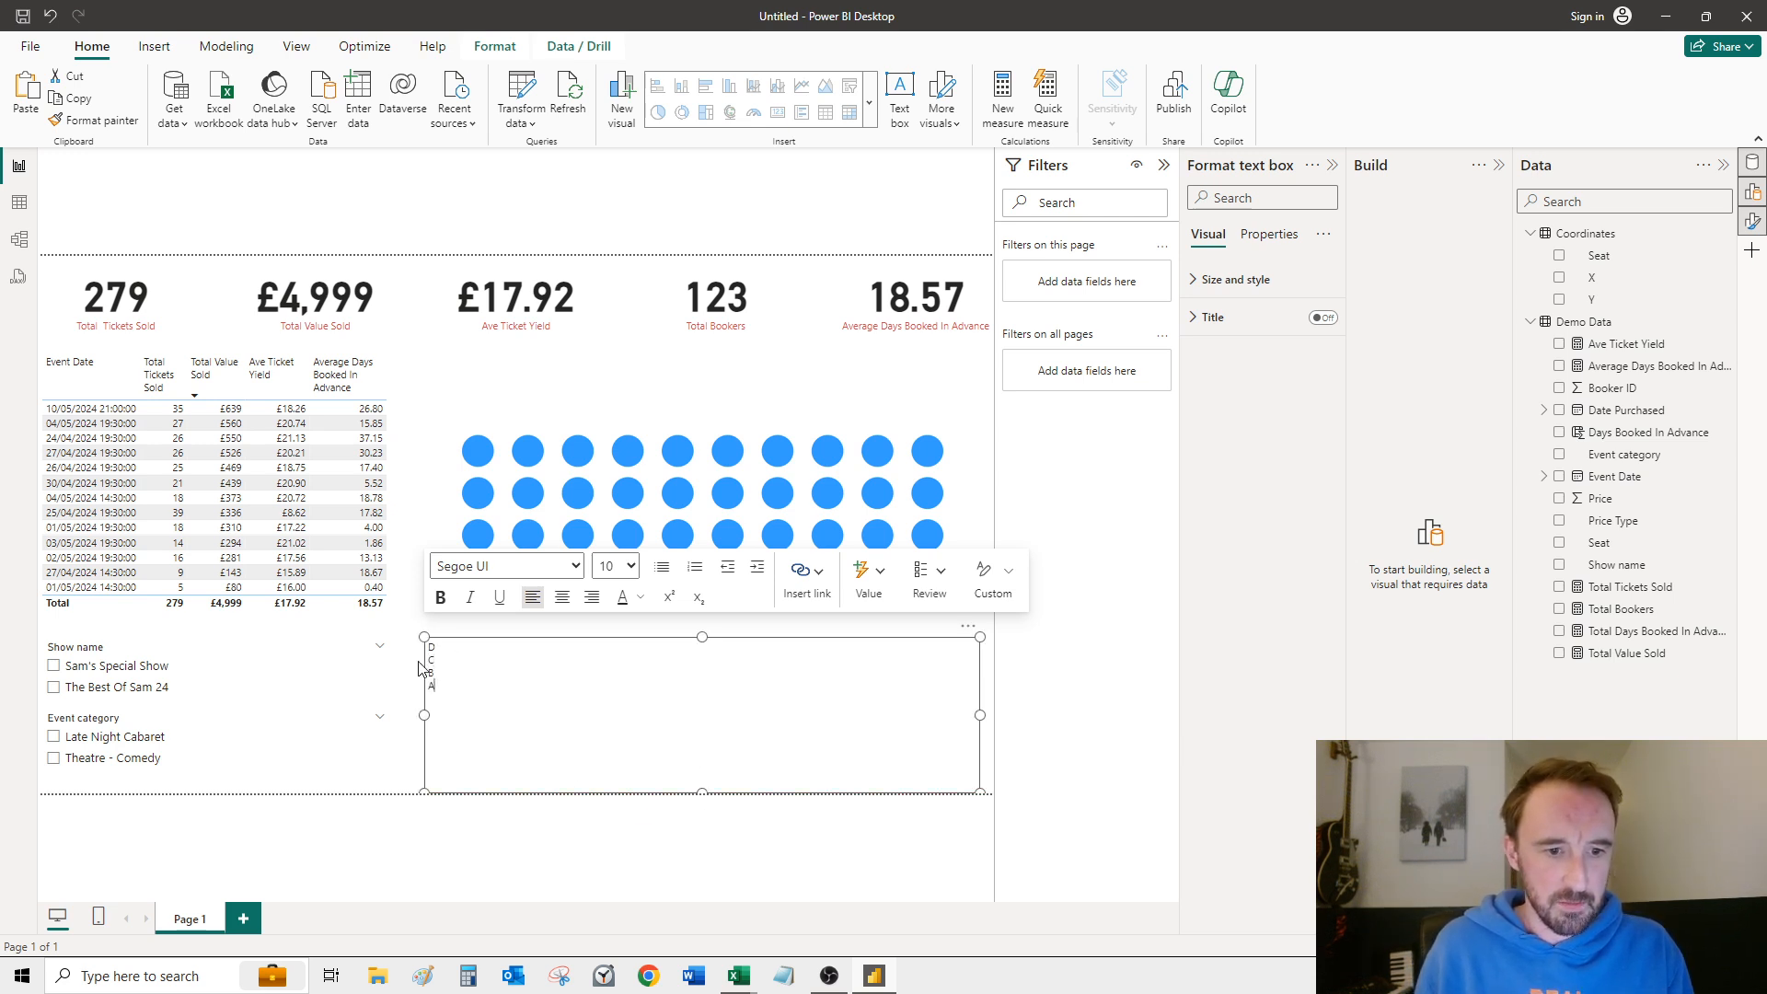
Step: Set the font size of the row letters D to A to 28
drag(425, 655, 435, 690)
click(615, 566)
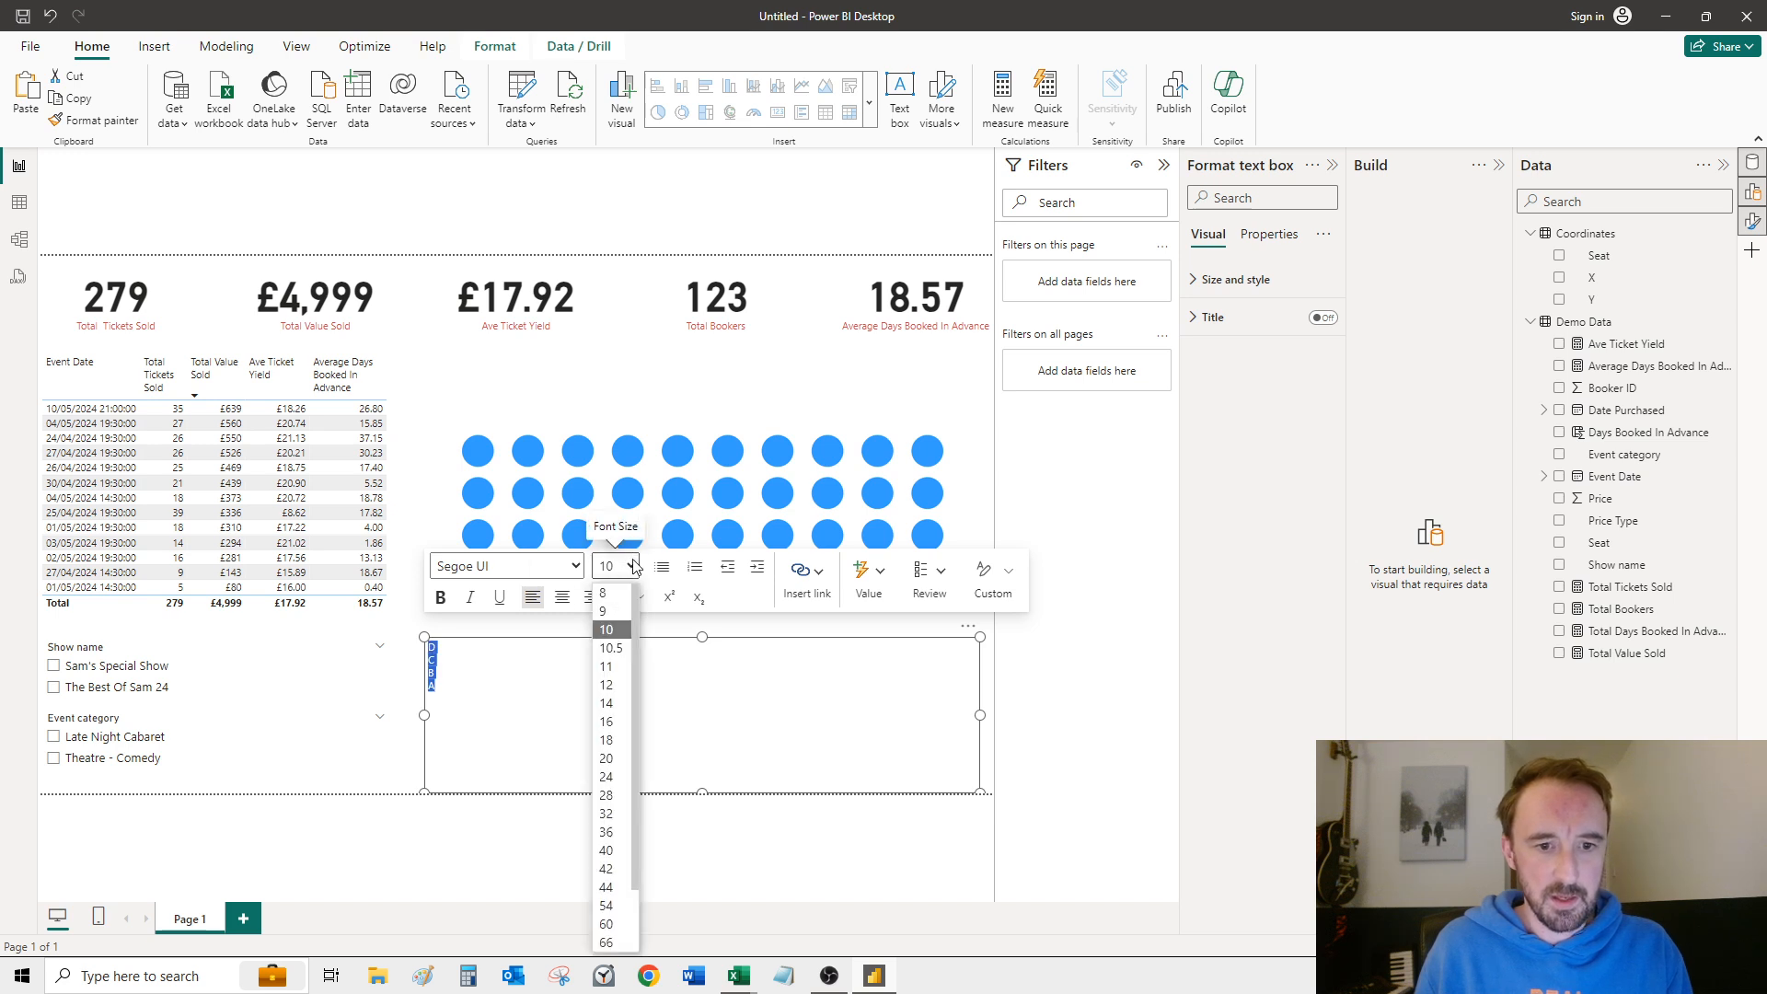
click(609, 906)
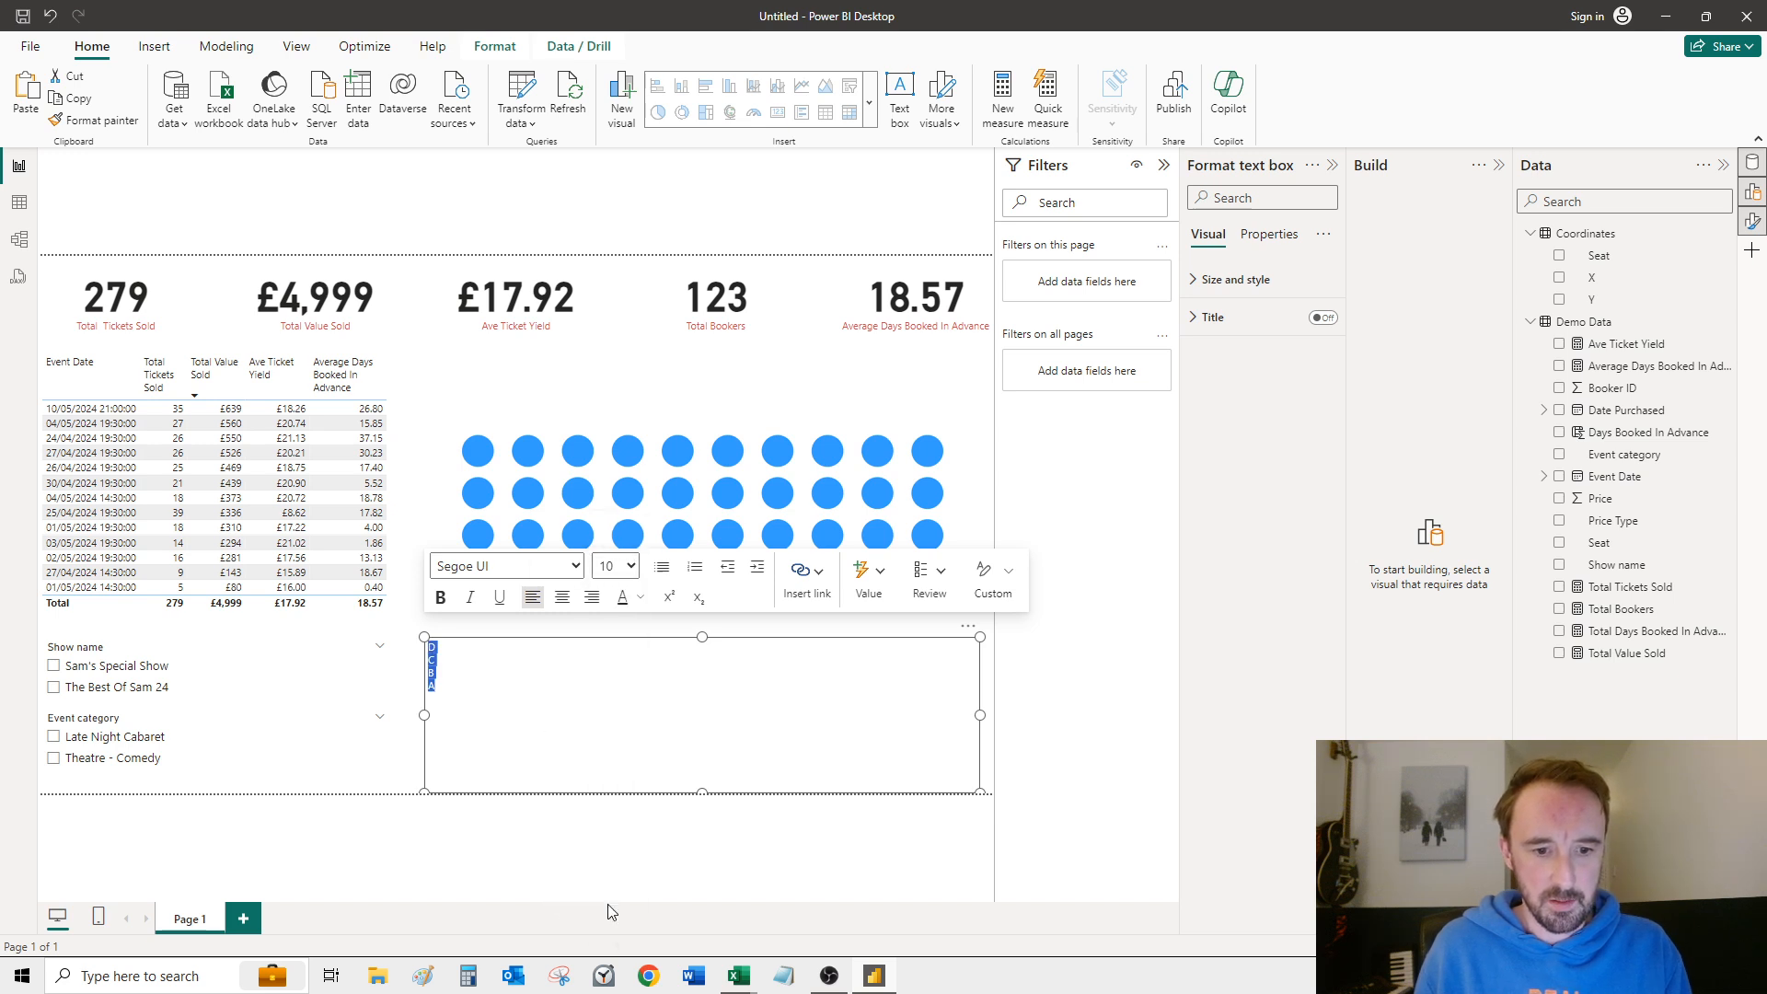
click(621, 565)
click(607, 814)
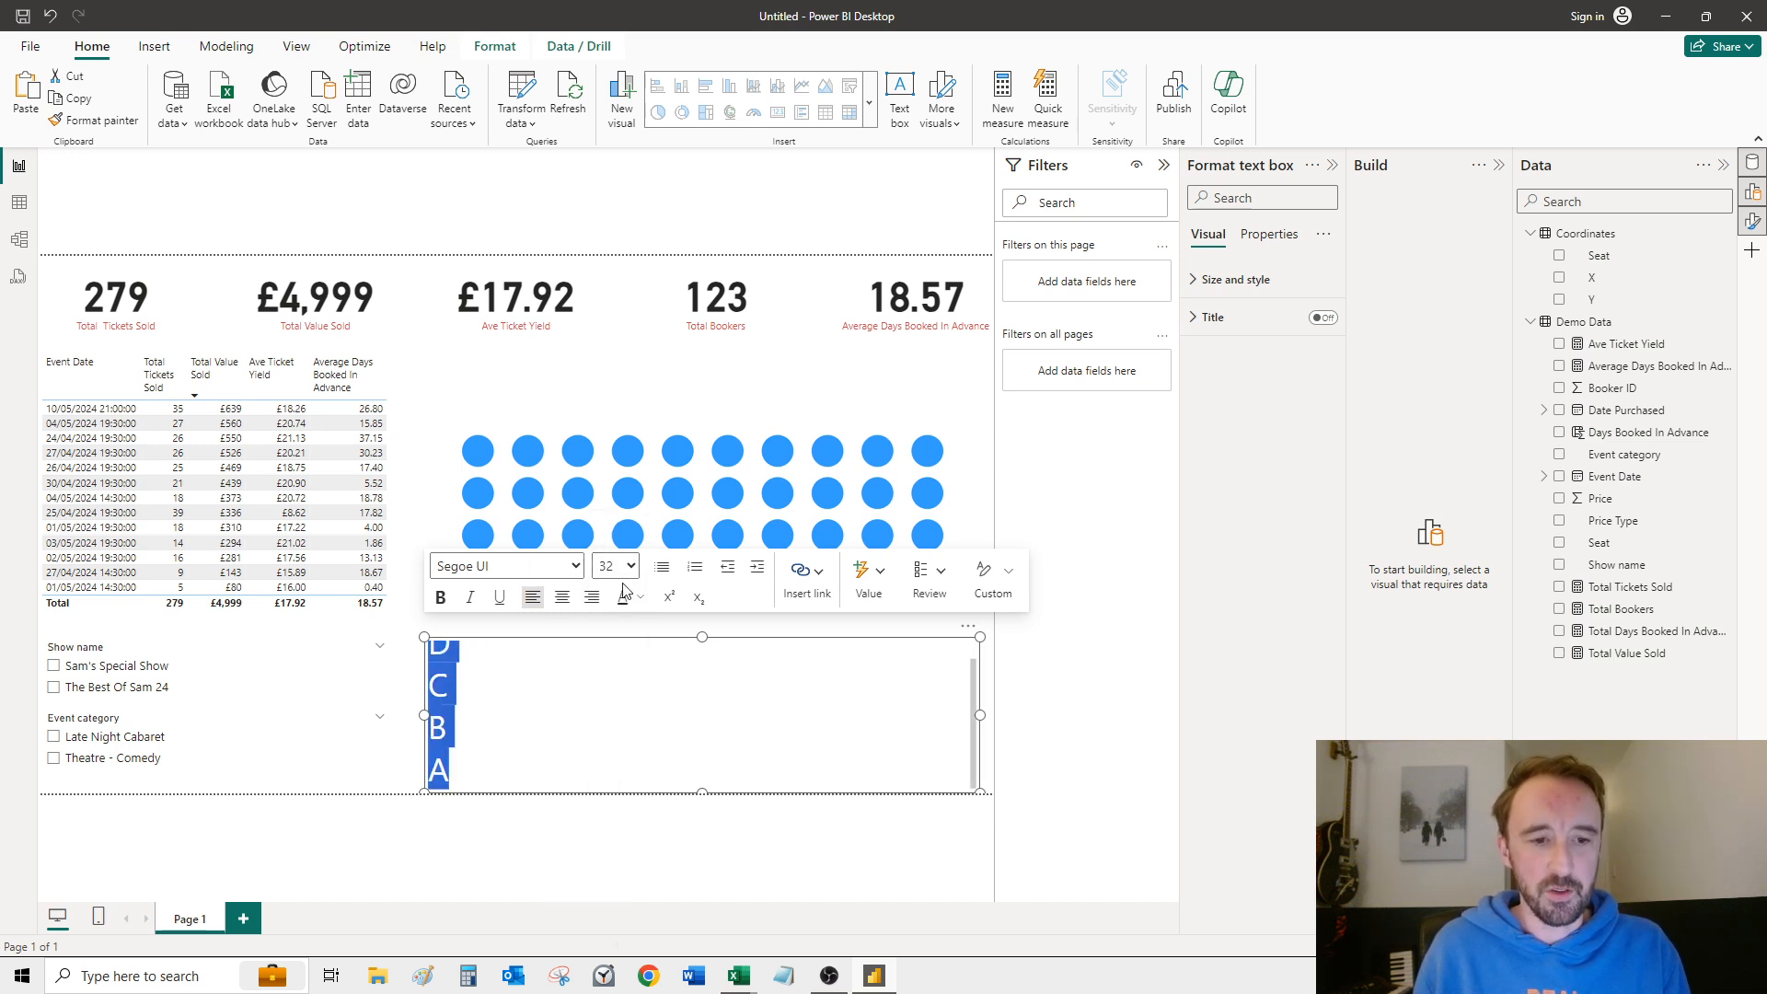
click(633, 569)
click(607, 795)
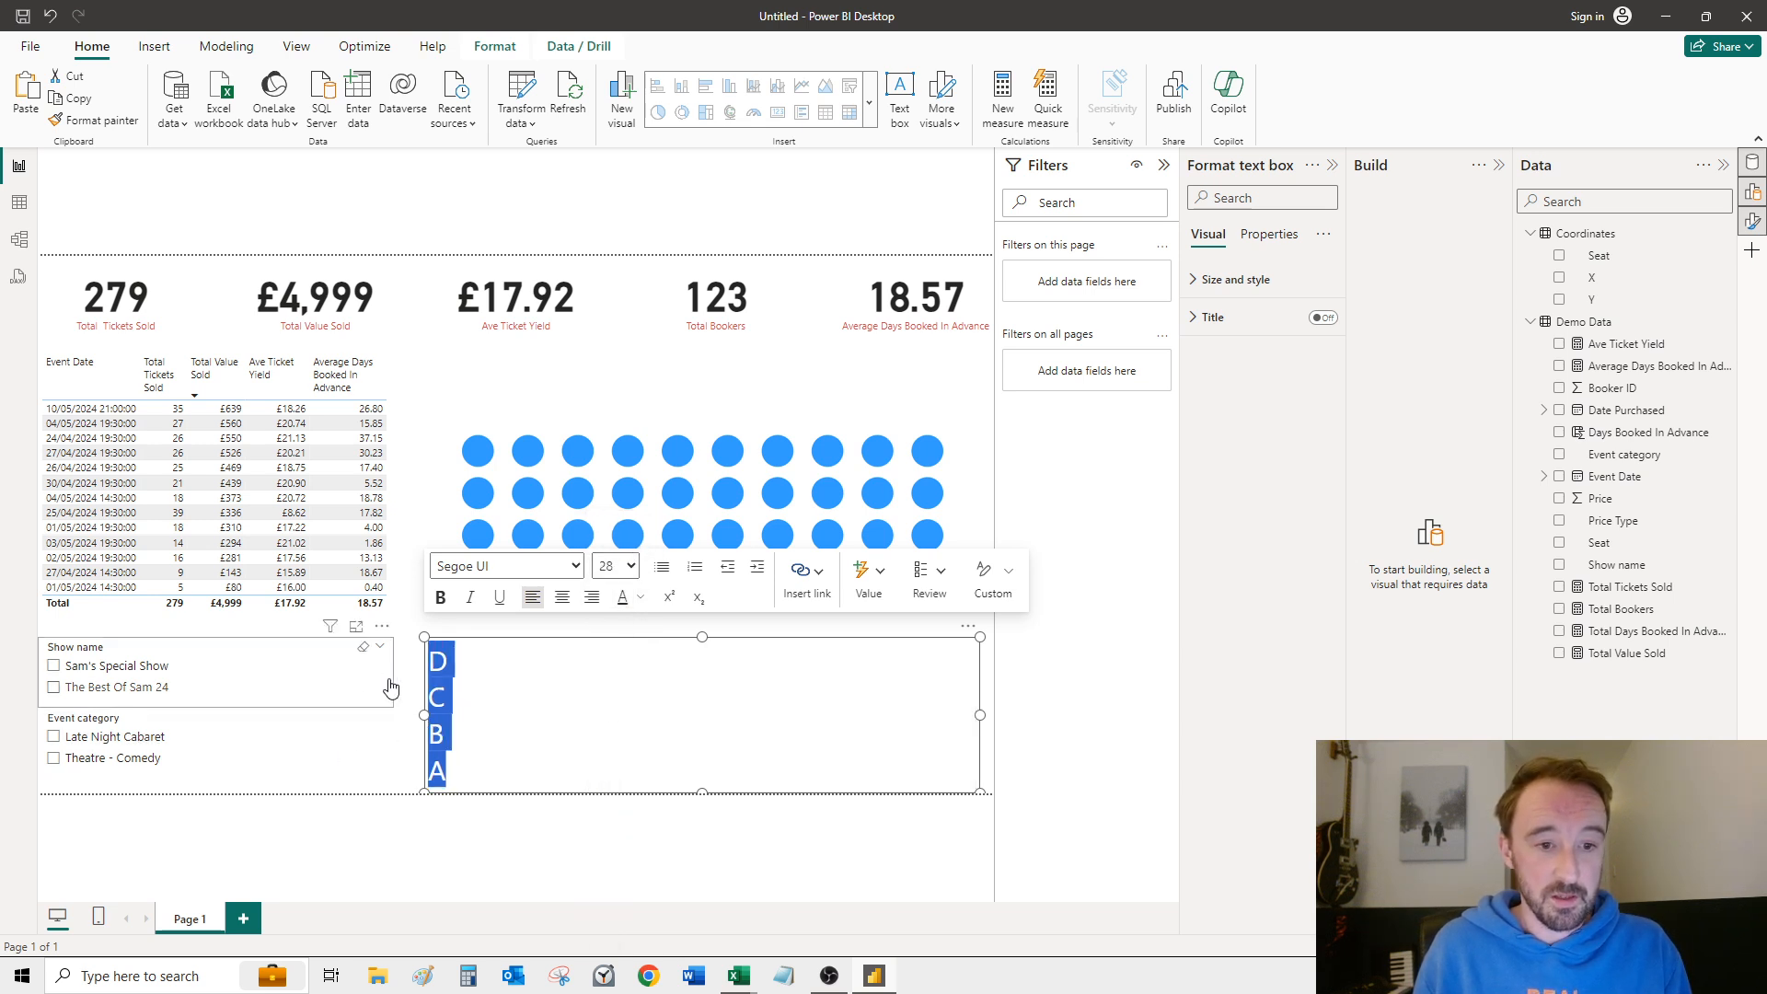
Step: Narrow the row-letter text box to the width of its letters and move it up beside the seat rows
drag(977, 715, 475, 716)
click(480, 746)
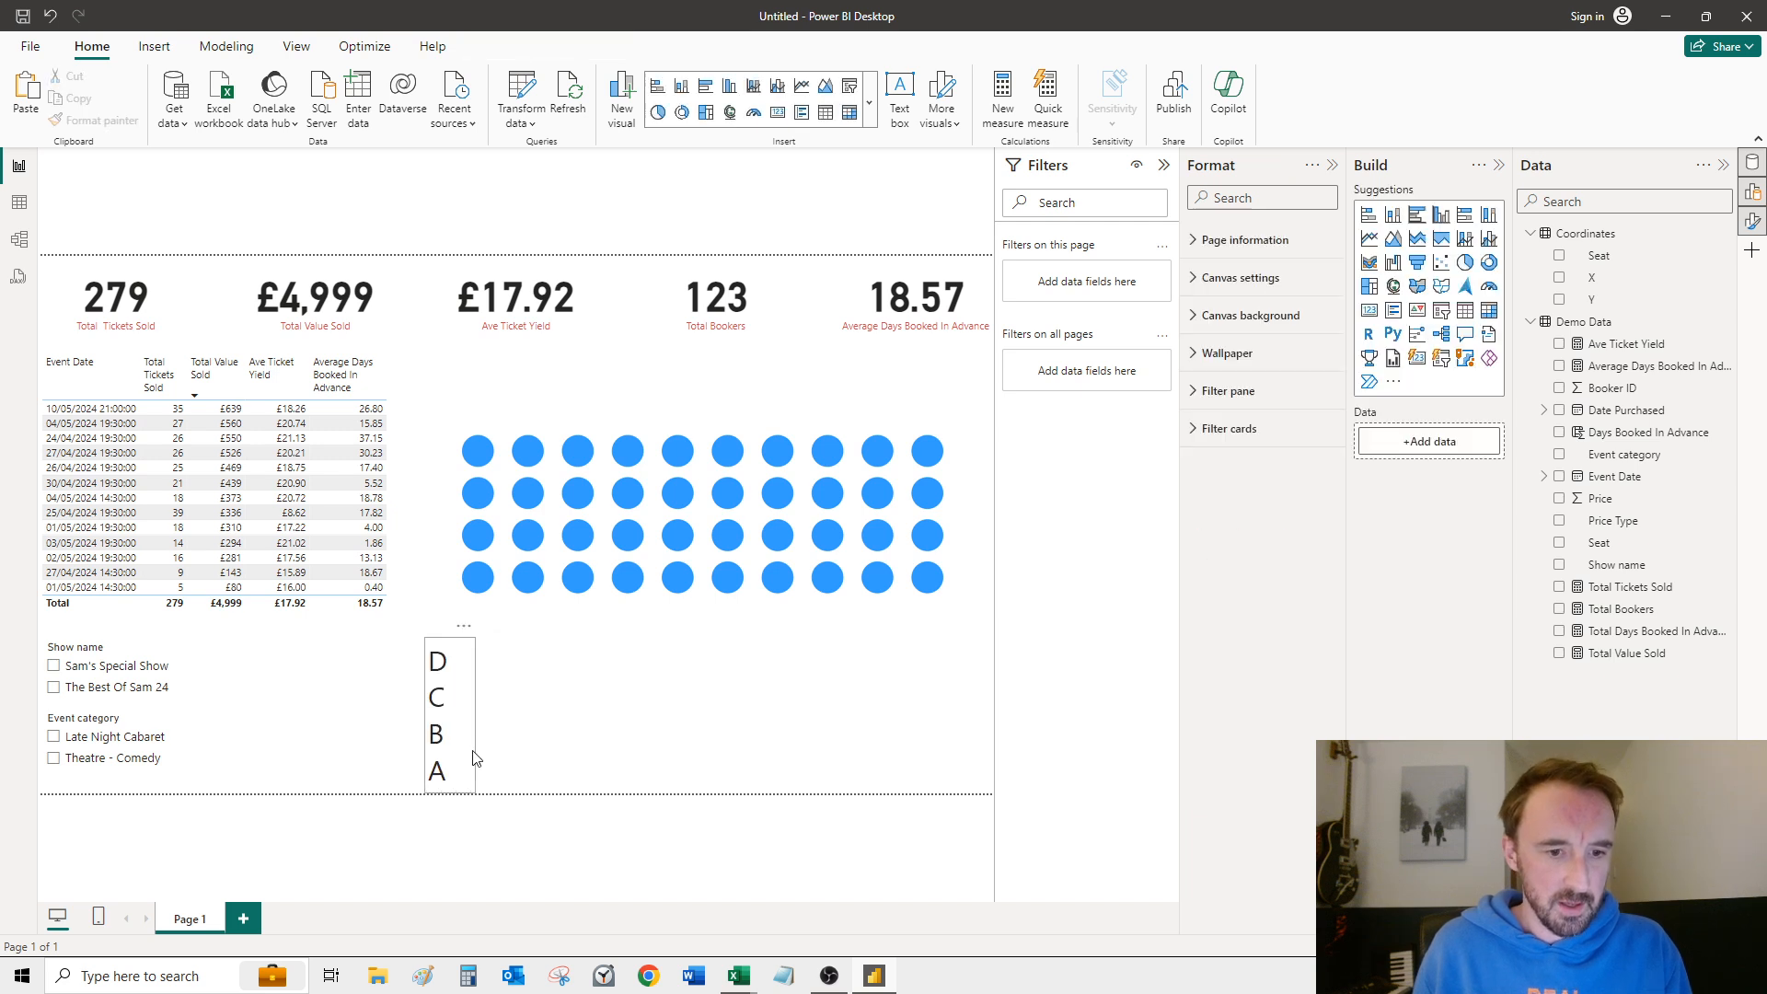
click(470, 677)
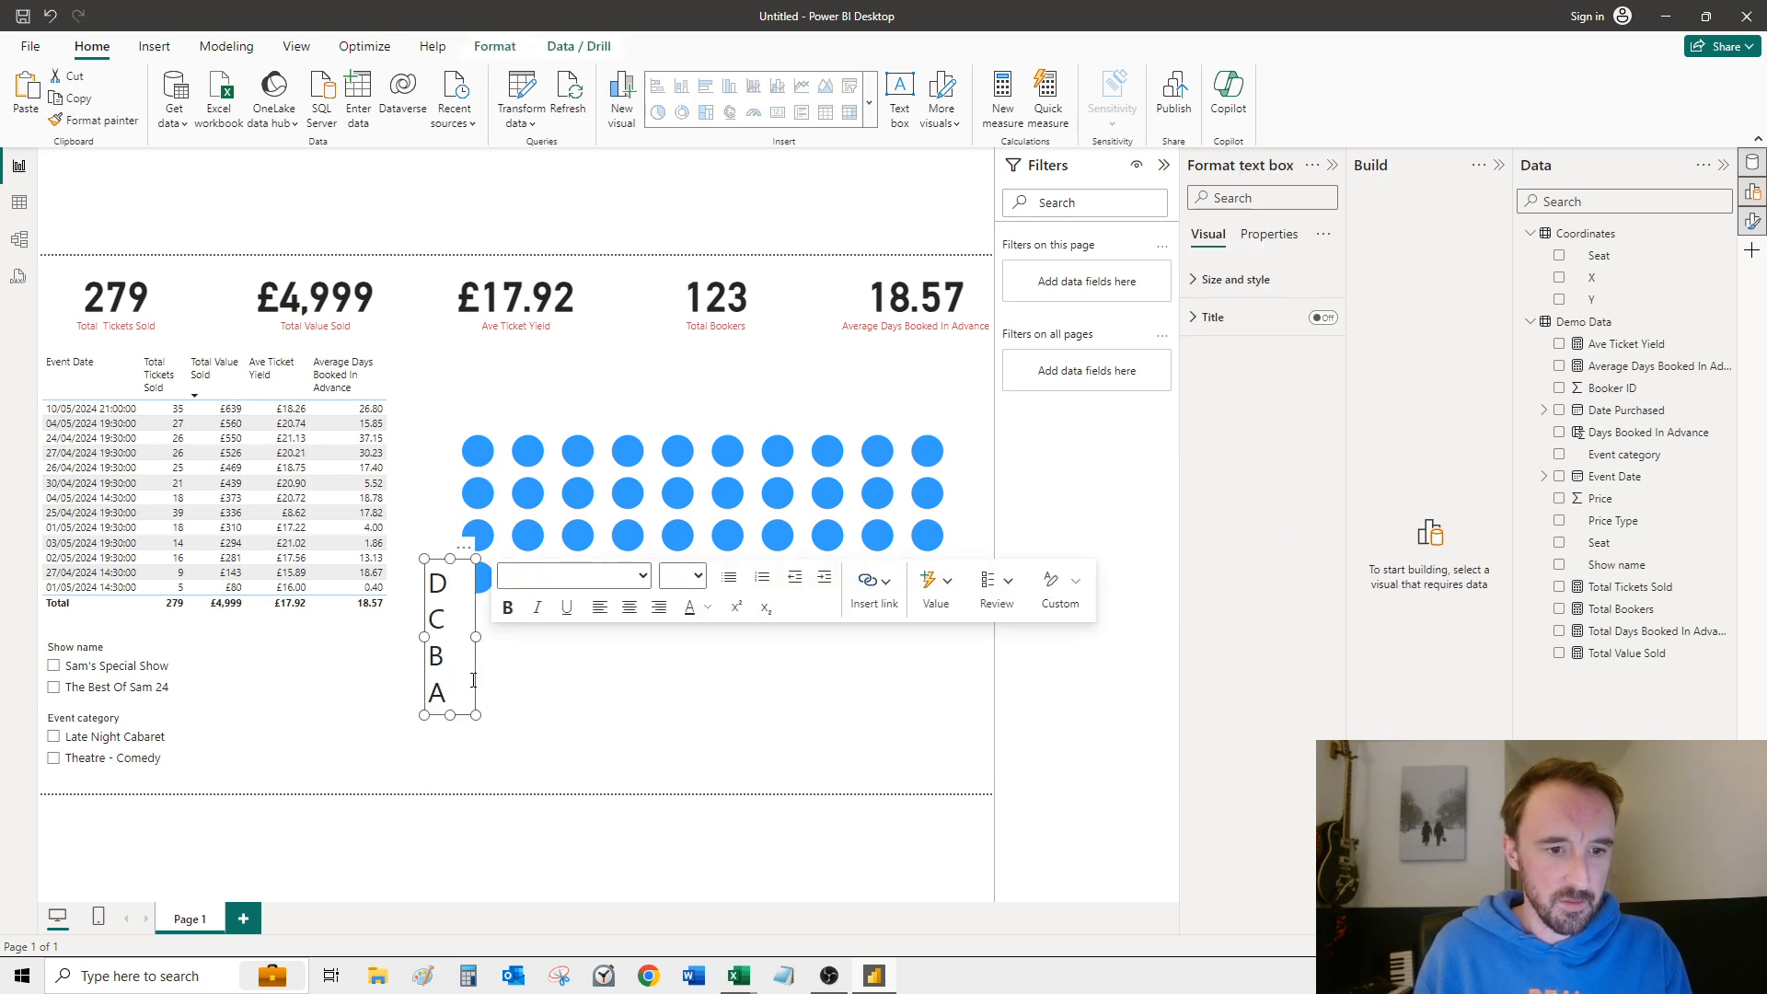
drag(478, 688, 473, 554)
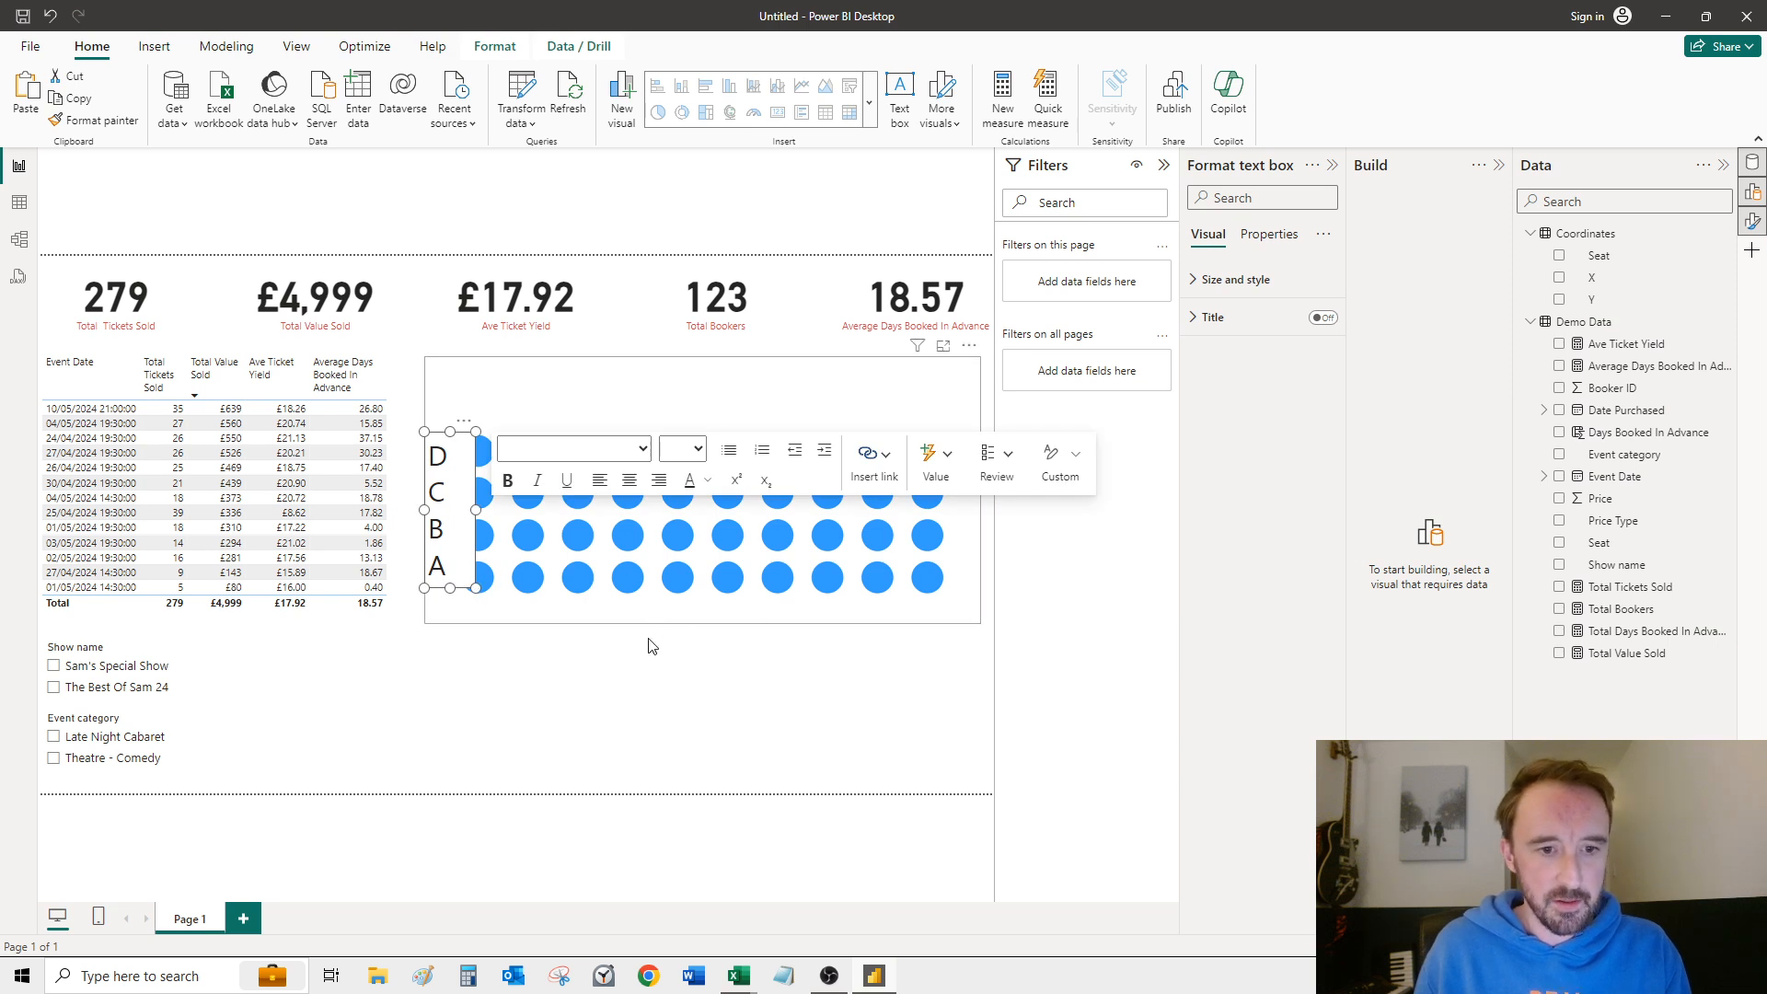
Step: Reduce the seating chart's height slightly so its four rows line up with the letters D to A
click(661, 624)
mouse_move(703, 624)
mouse_down()
mouse_move(706, 592)
mouse_move(678, 580)
mouse_move(682, 606)
mouse_up()
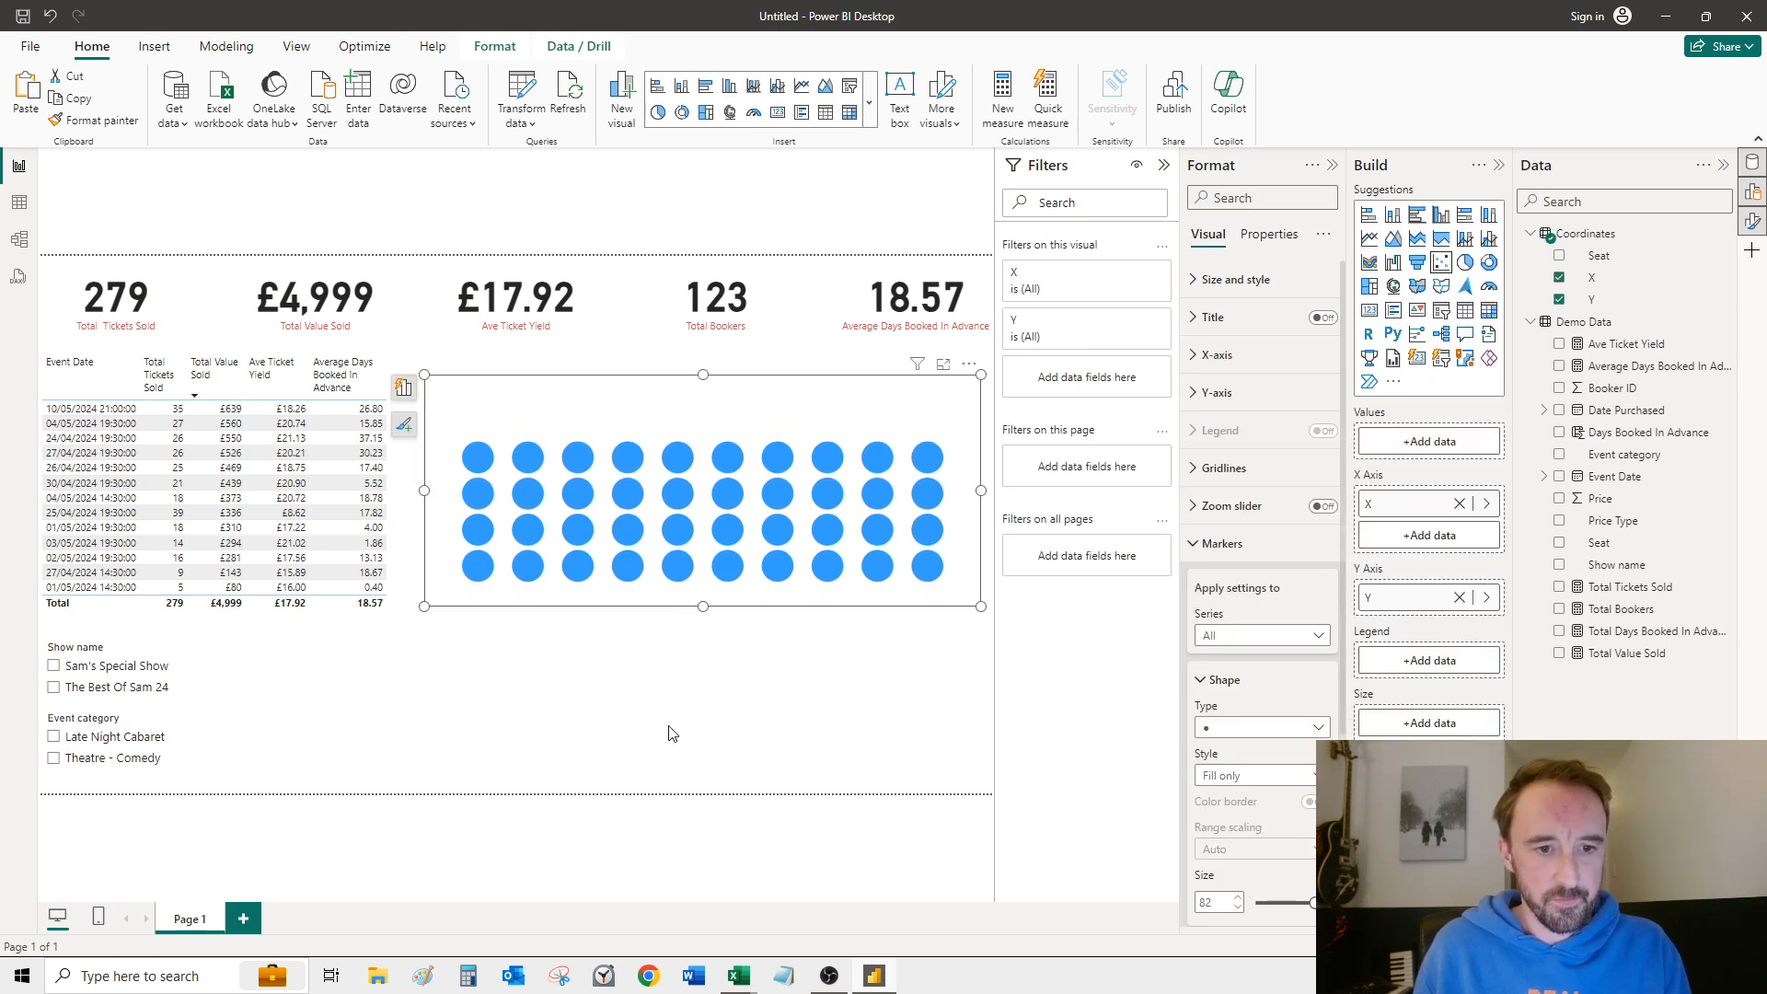
click(660, 714)
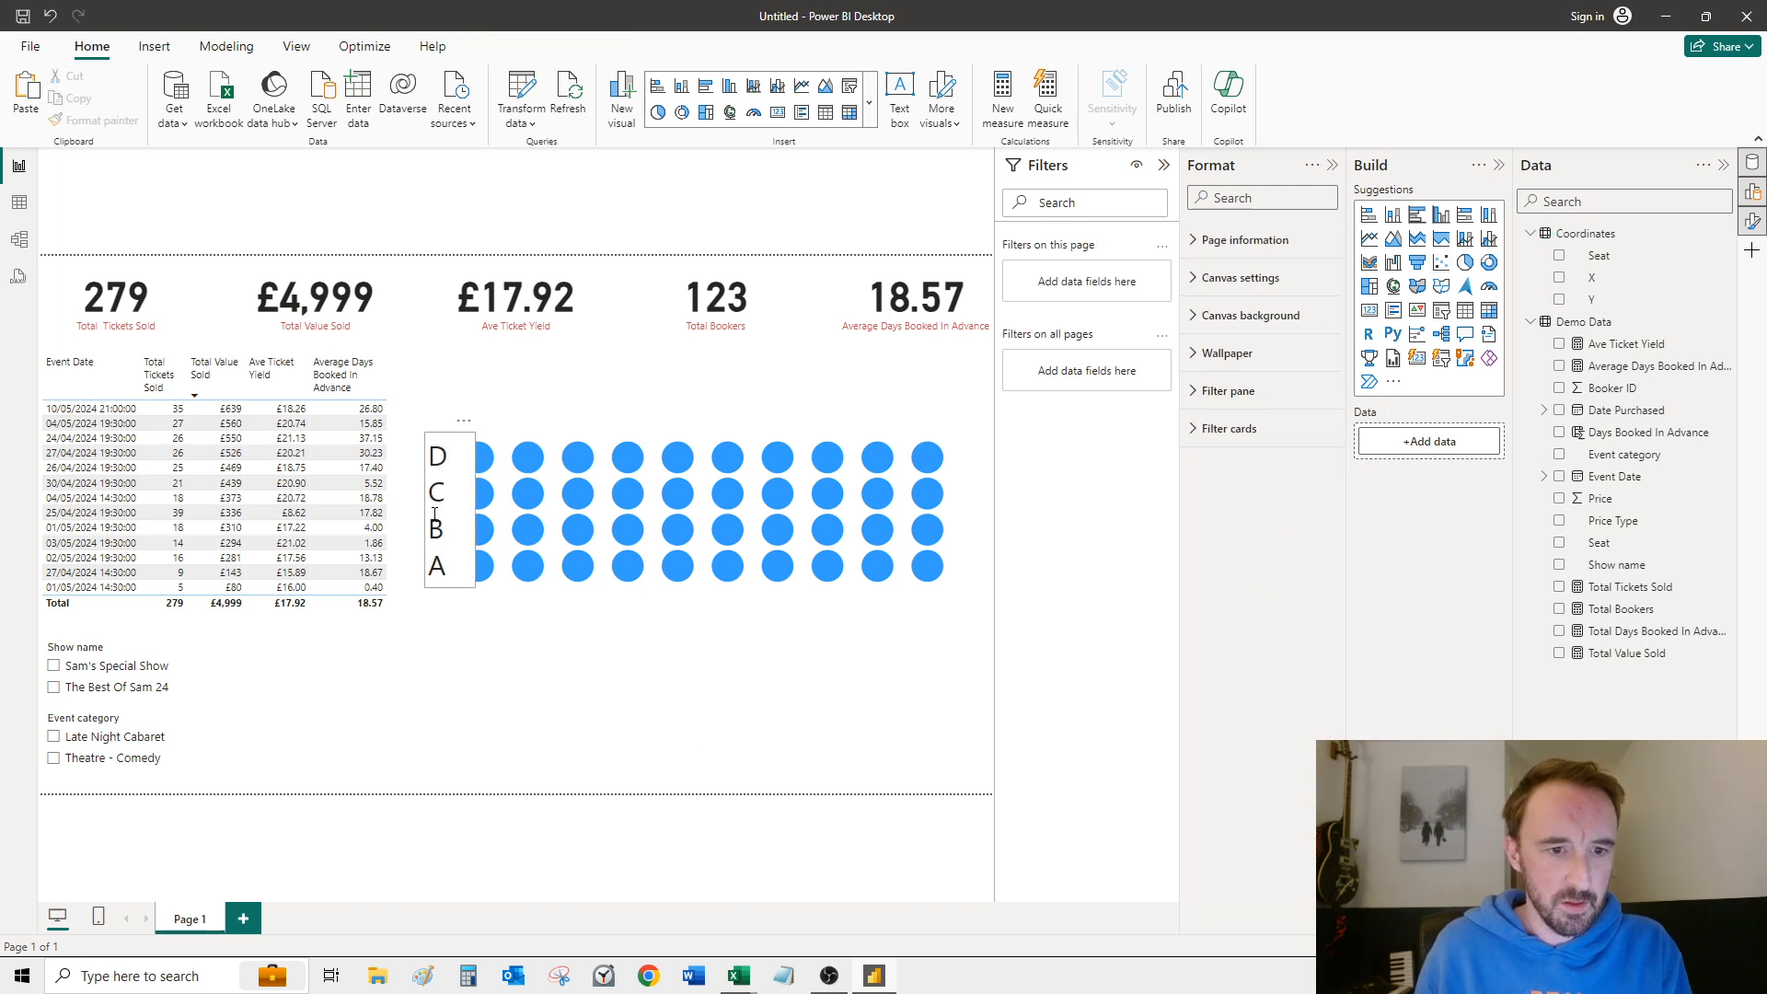
Step: Shift the row-letter text box away from the first seat column and narrow it so it clears the seat markers
click(433, 525)
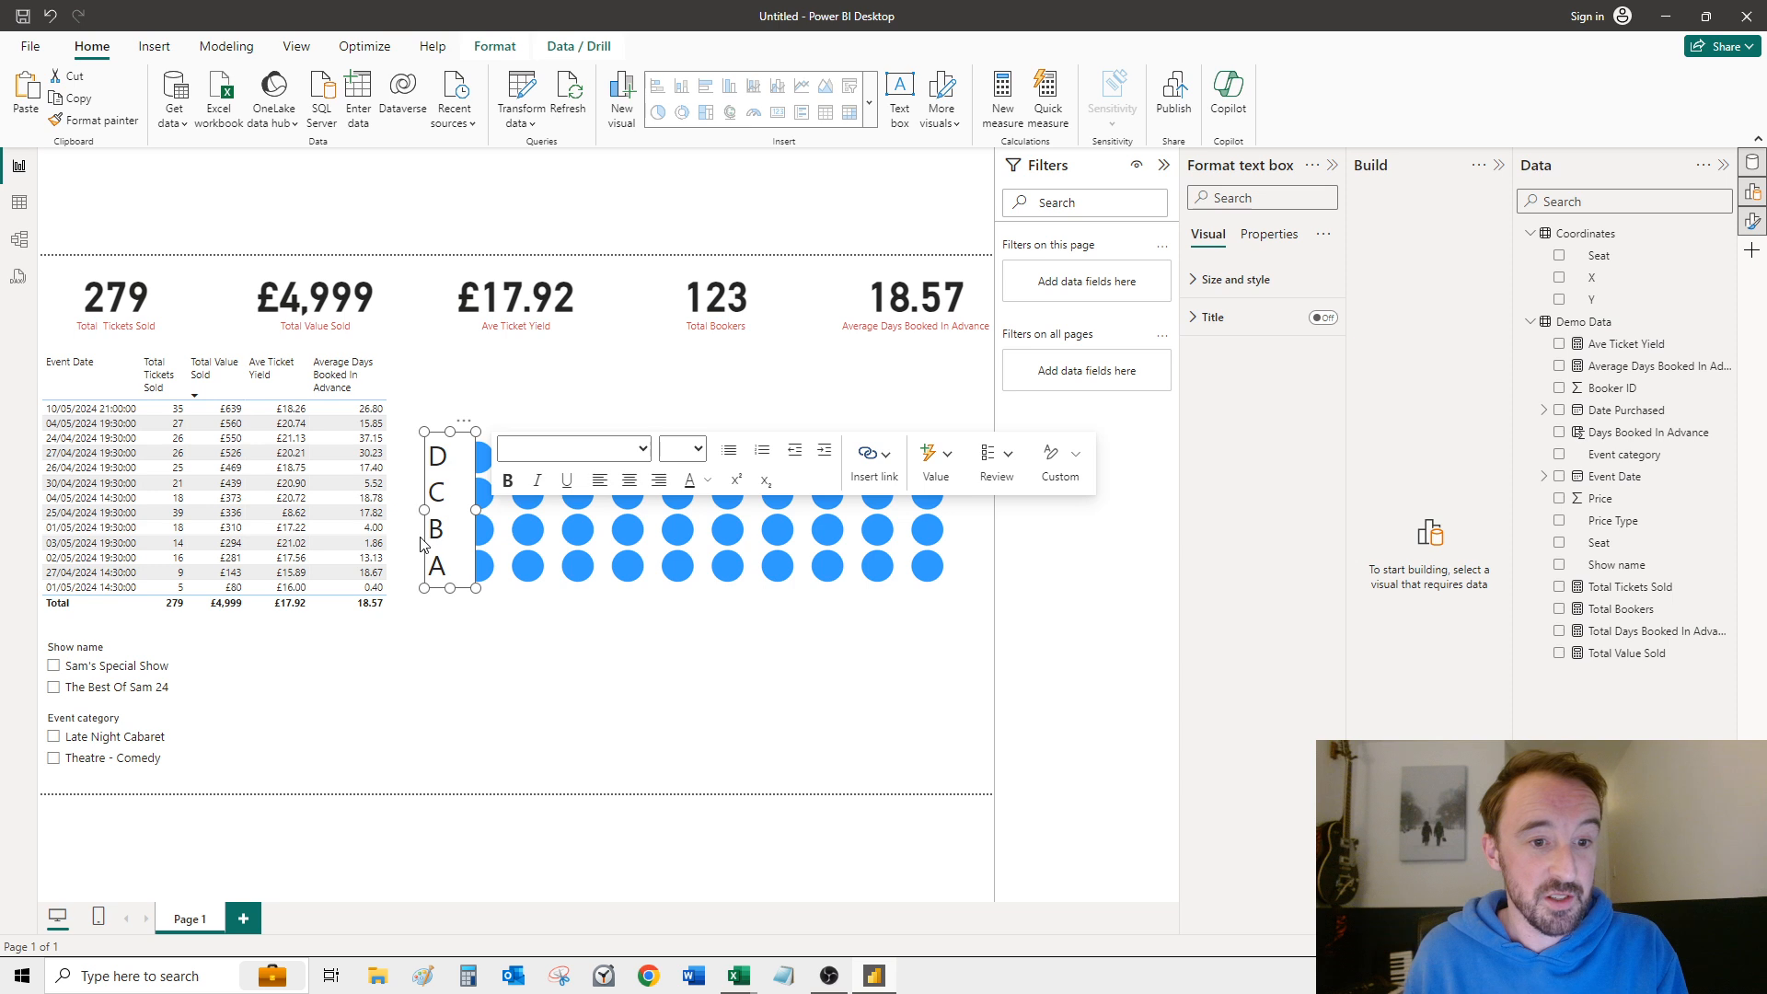
click(421, 543)
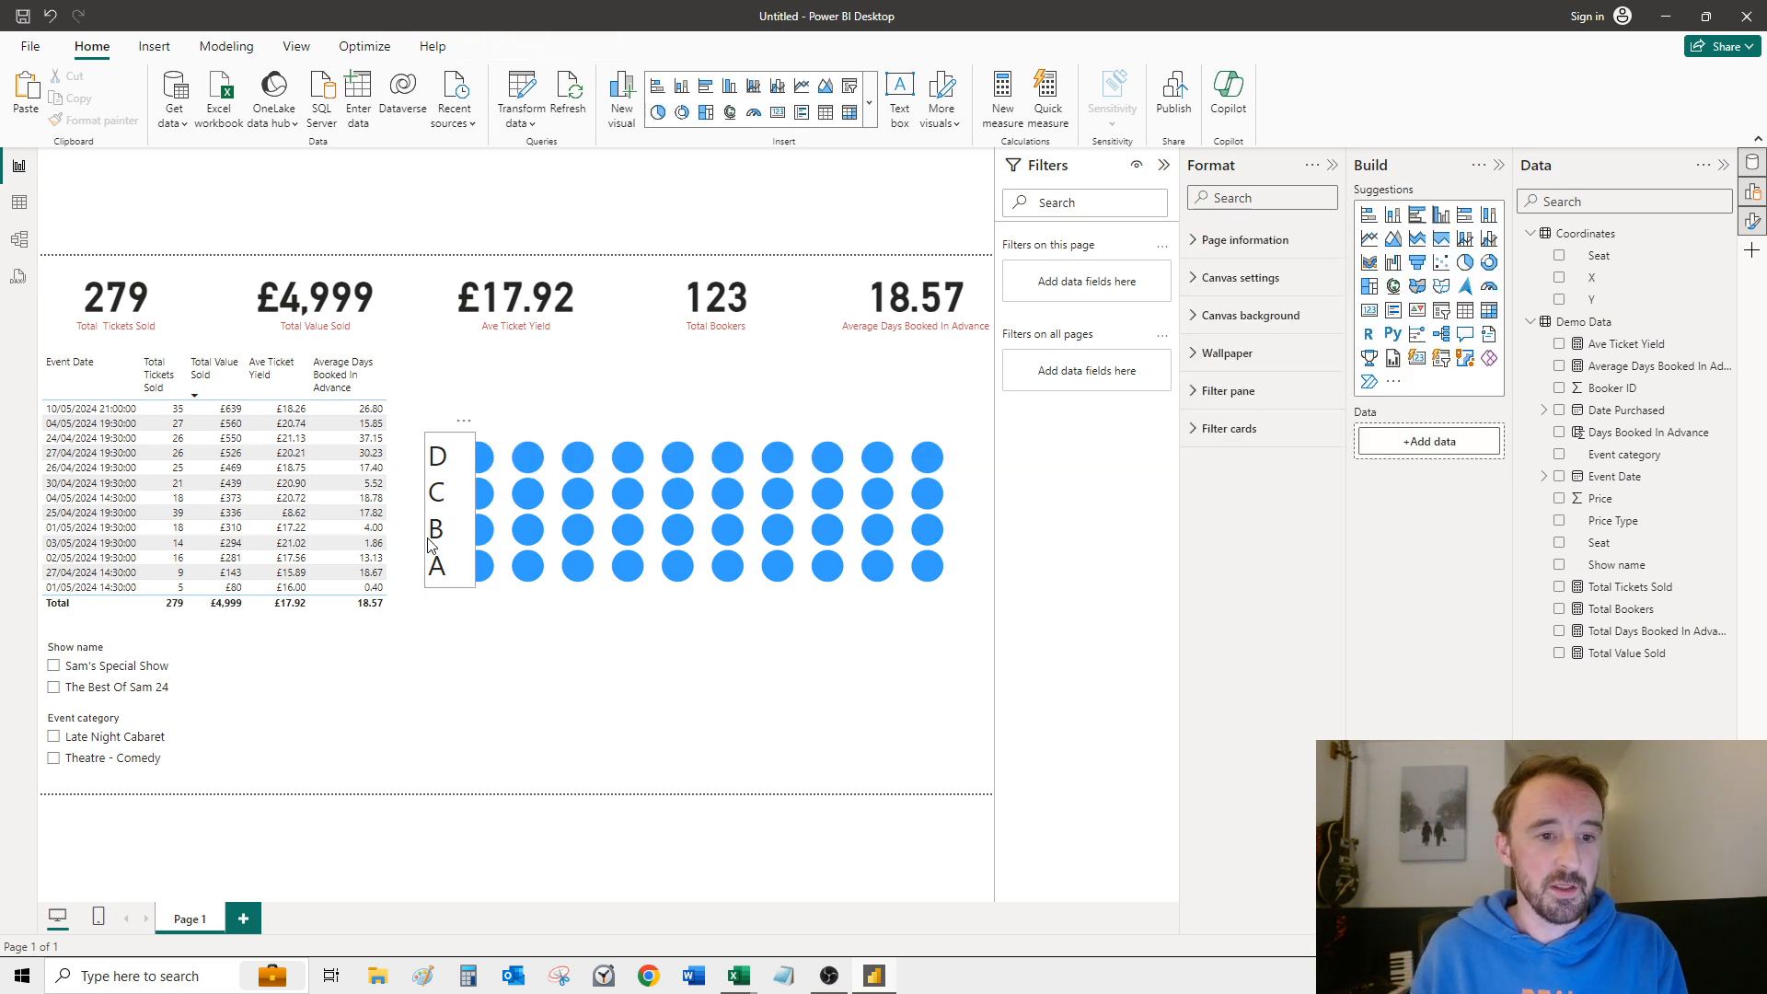
click(426, 547)
click(423, 549)
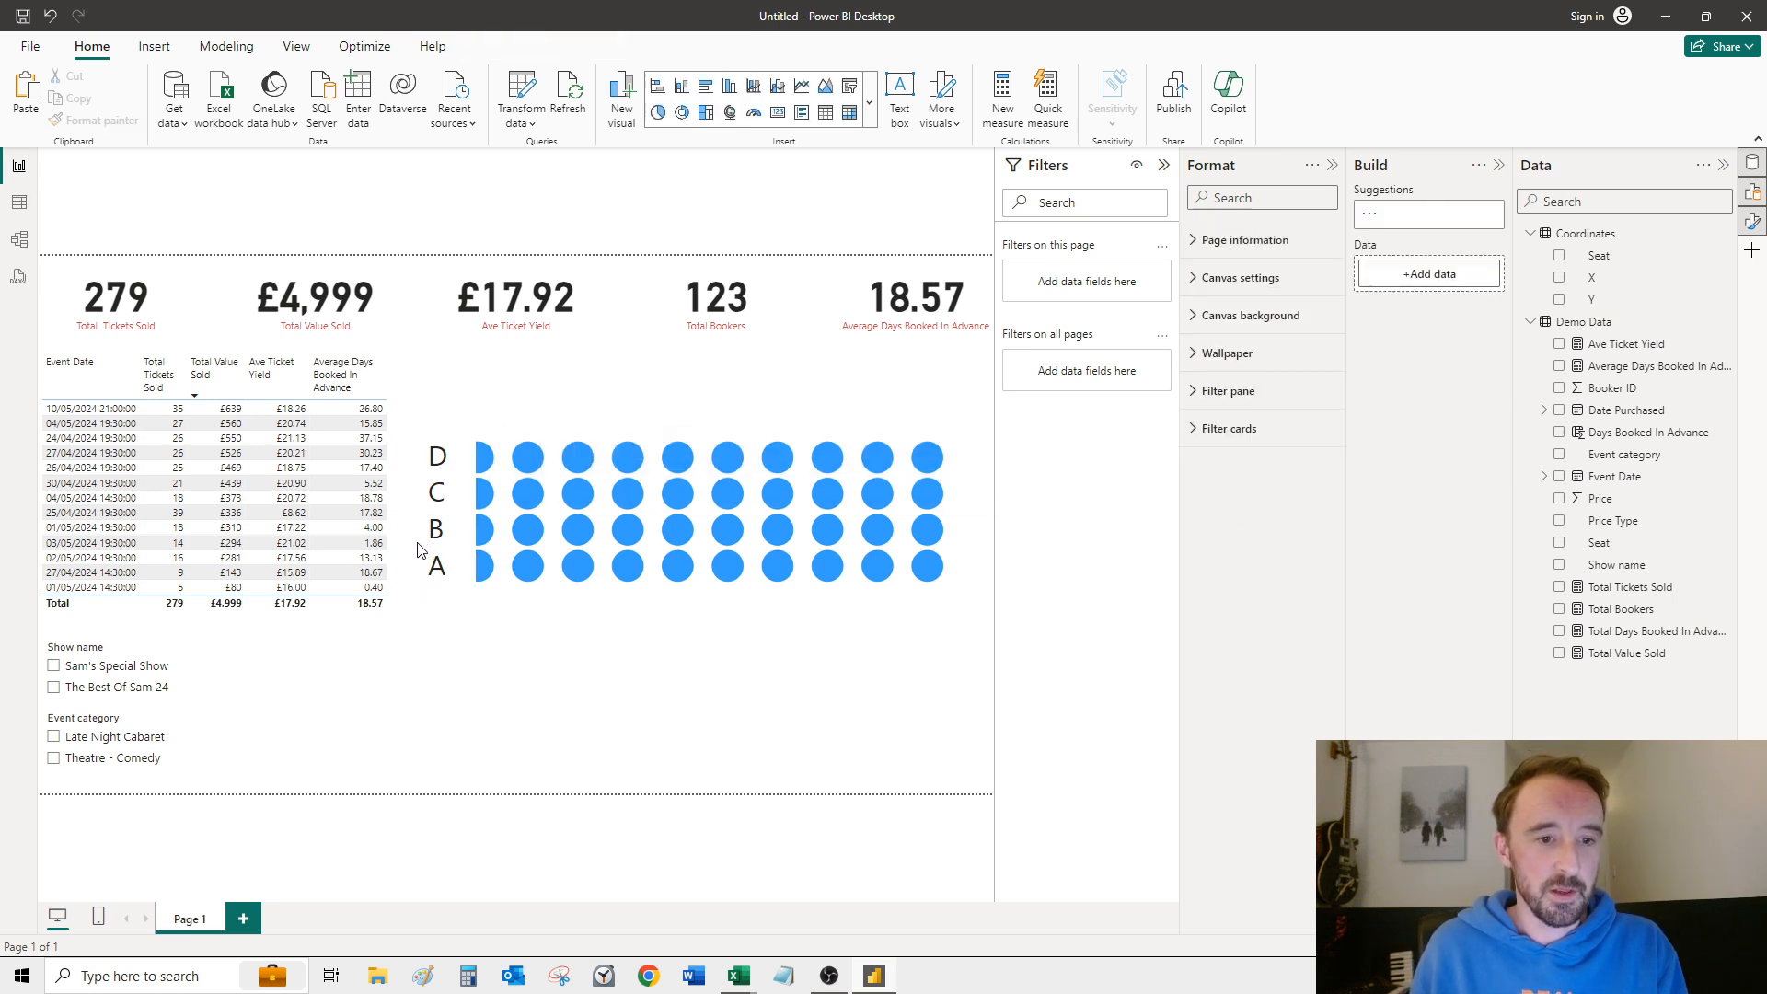
drag(460, 596, 442, 587)
click(460, 538)
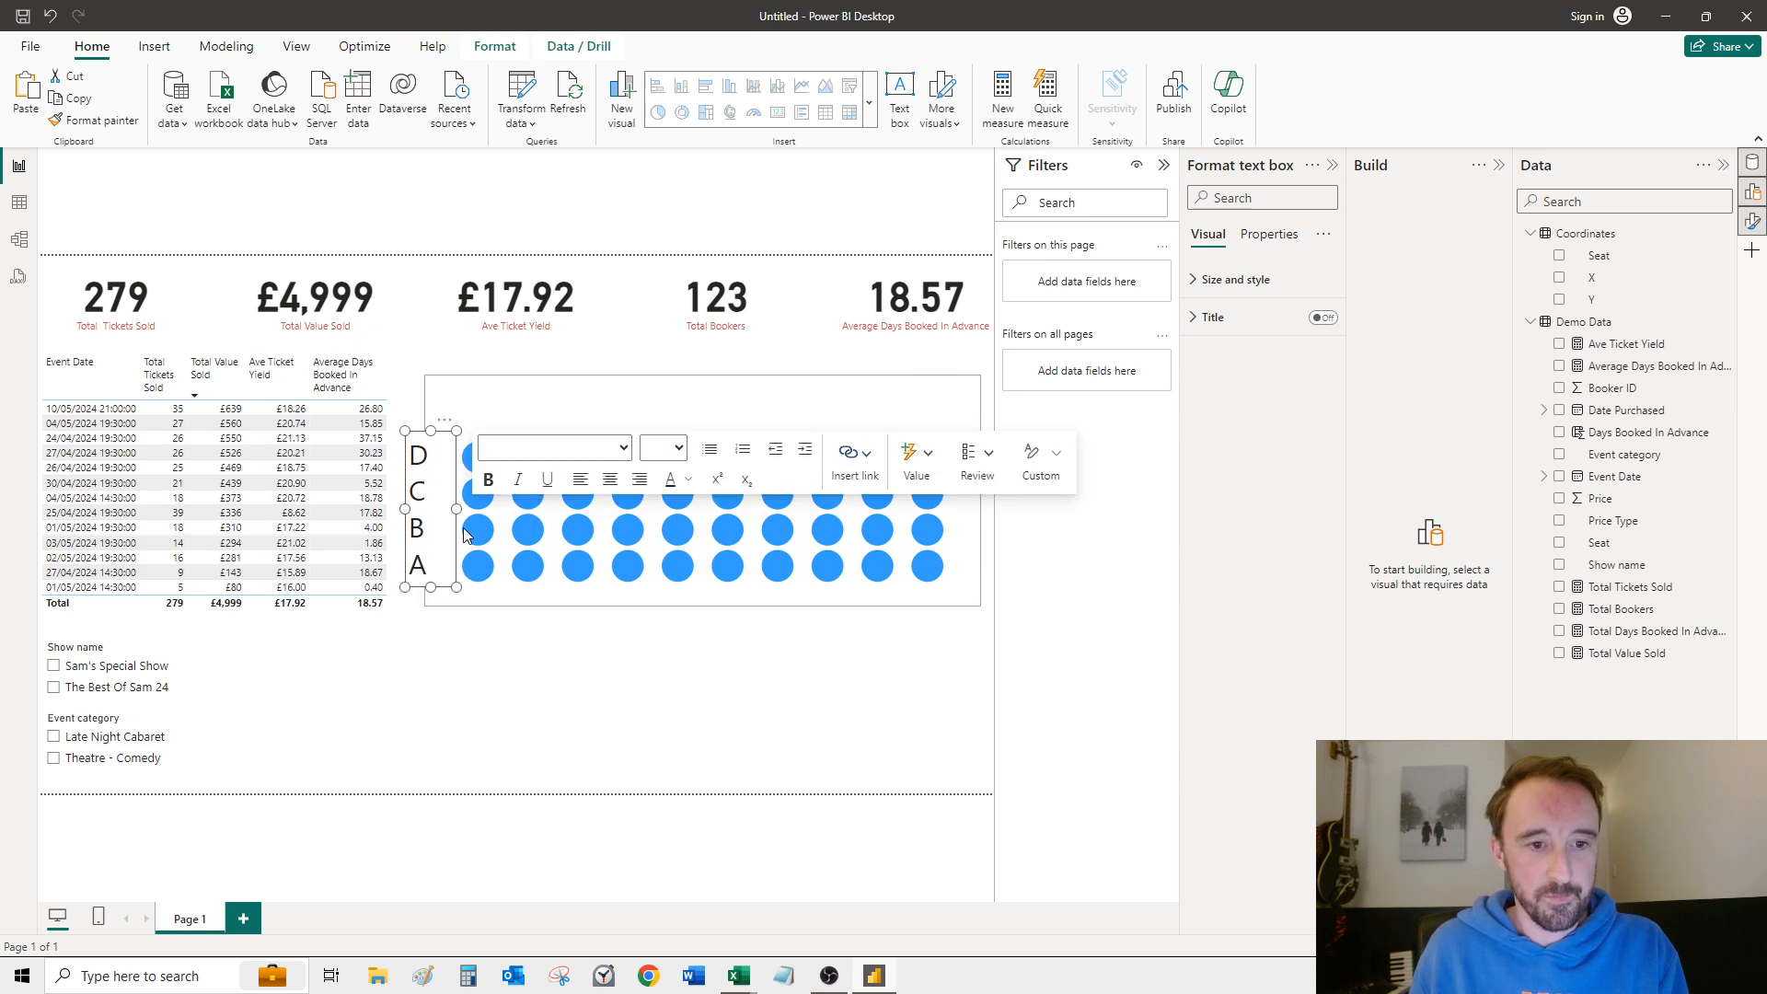
click(447, 521)
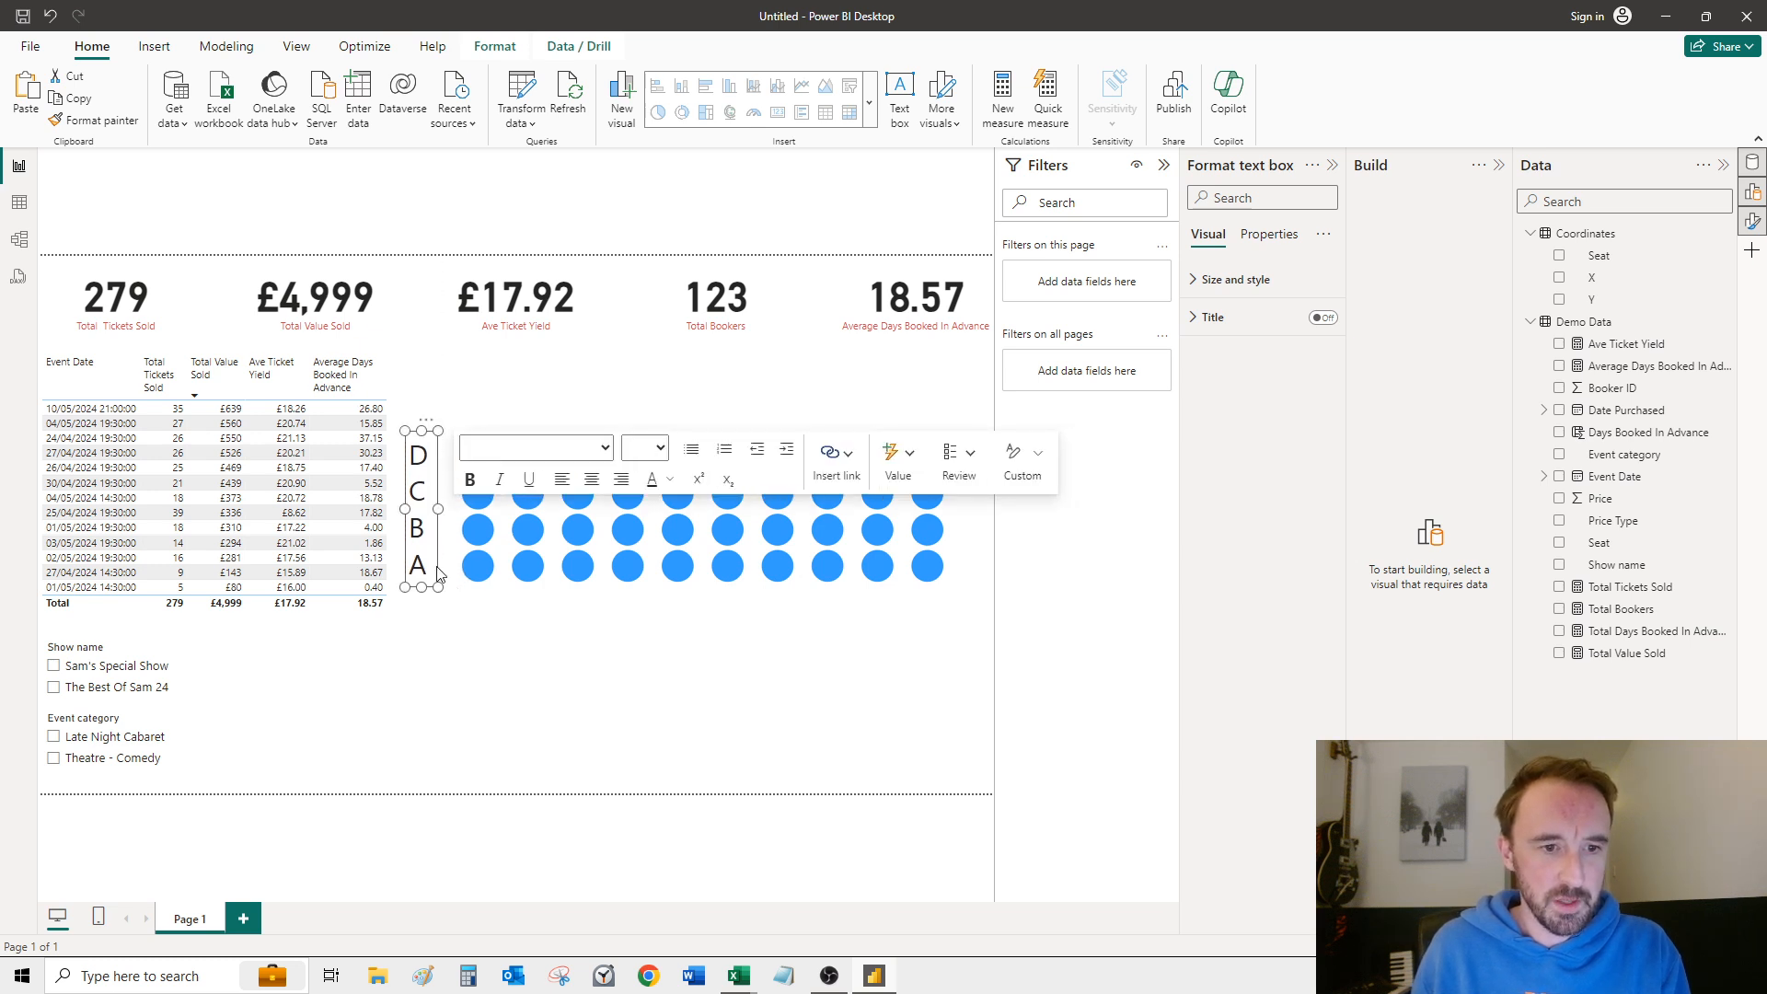
Step: Nudge the row-letter text box closer to the first seat column and deselect it
key(Right)
key(Right)
key(Right)
key(Right)
key(Right)
key(Right)
key(Right)
key(Right)
key(Right)
key(Right)
key(Right)
key(Right)
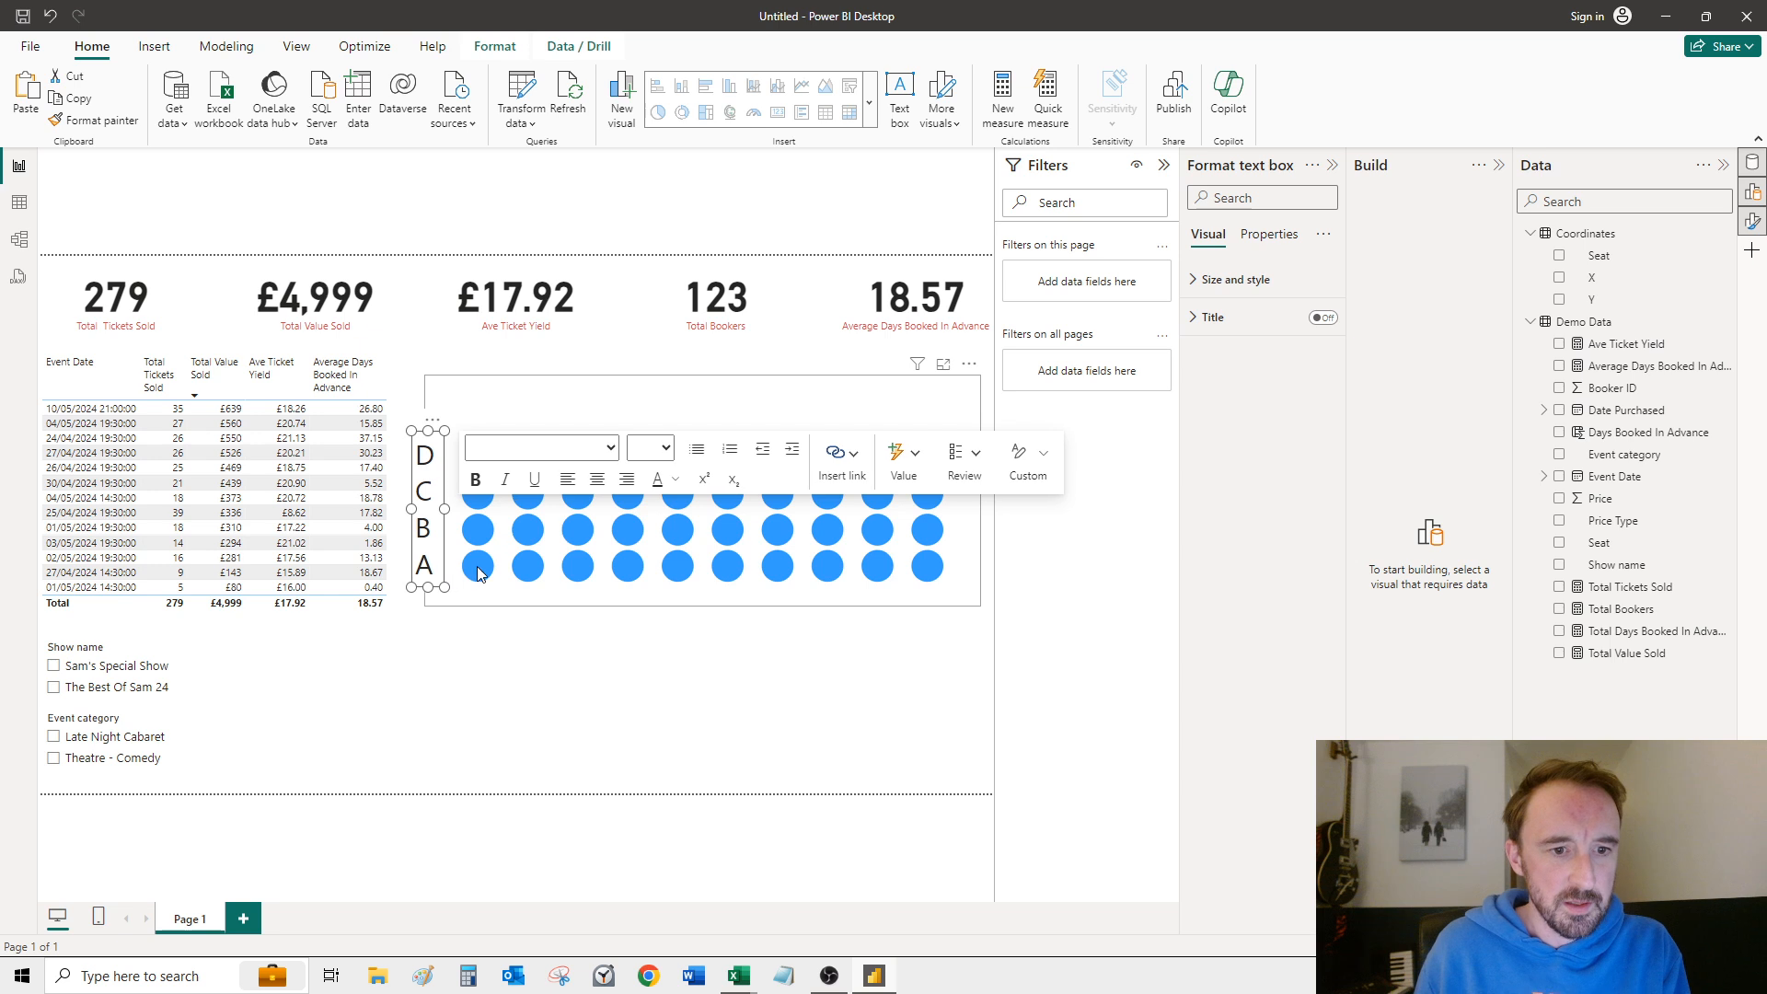
key(Right)
key(Right)
key(Right)
key(Right)
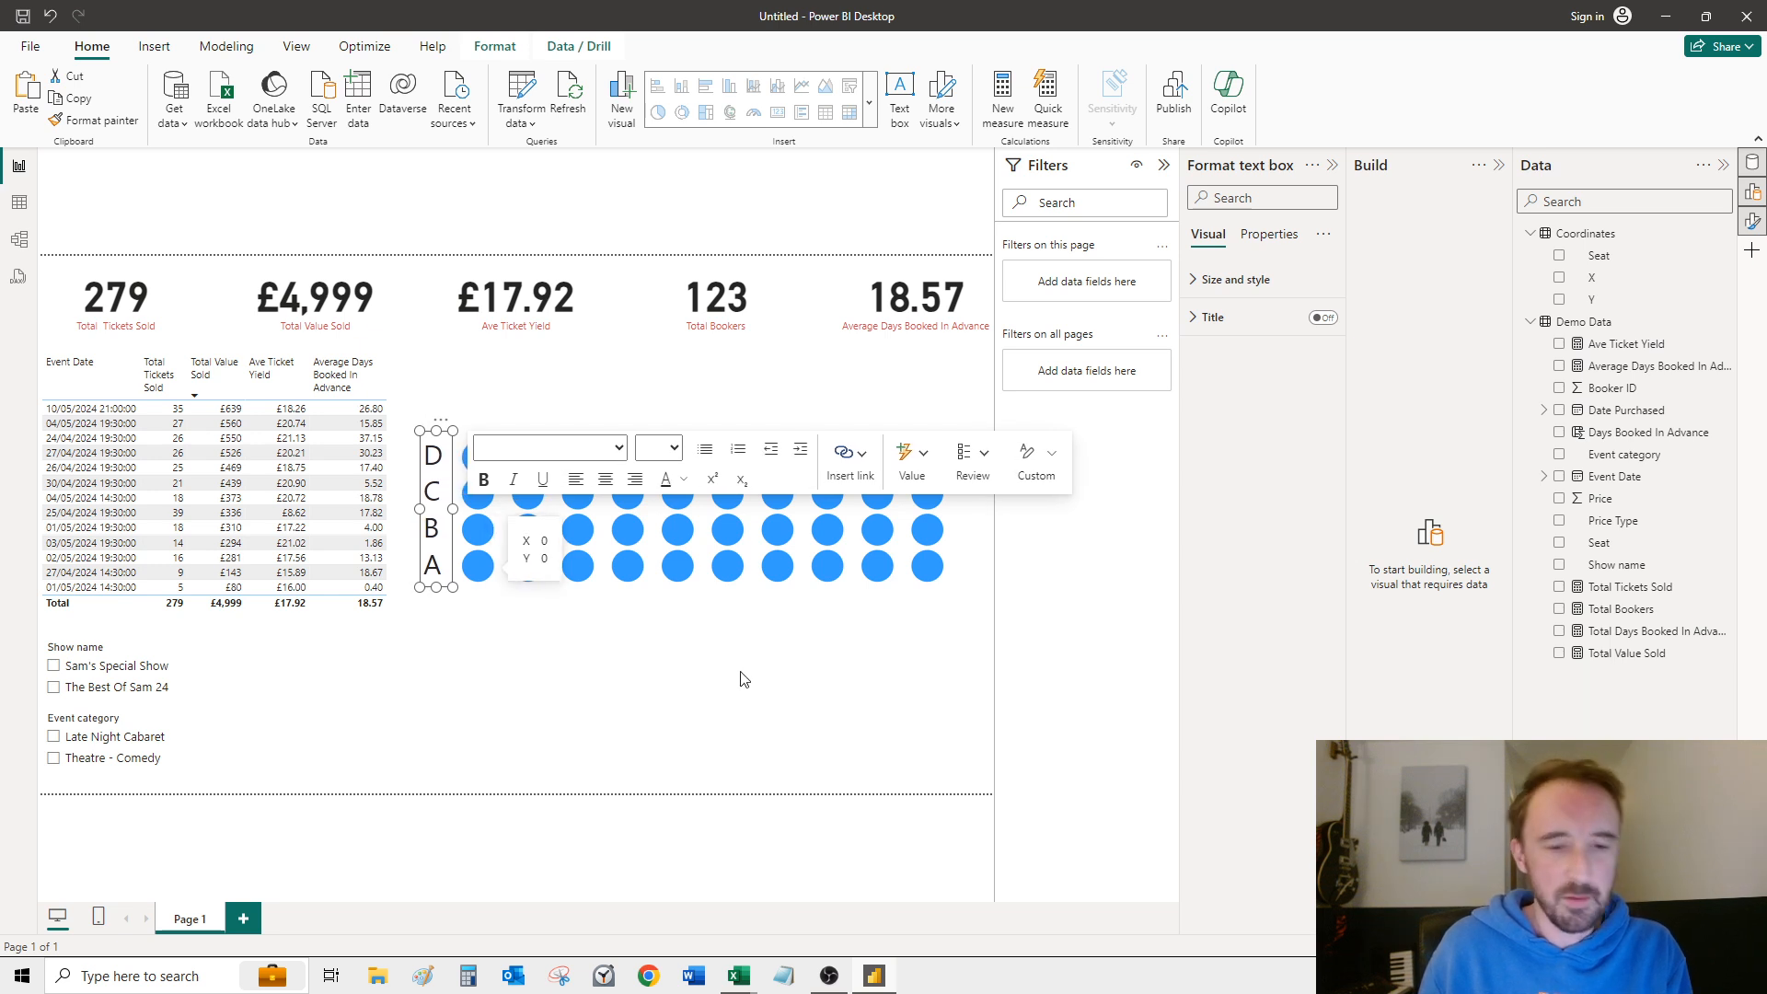
click(866, 692)
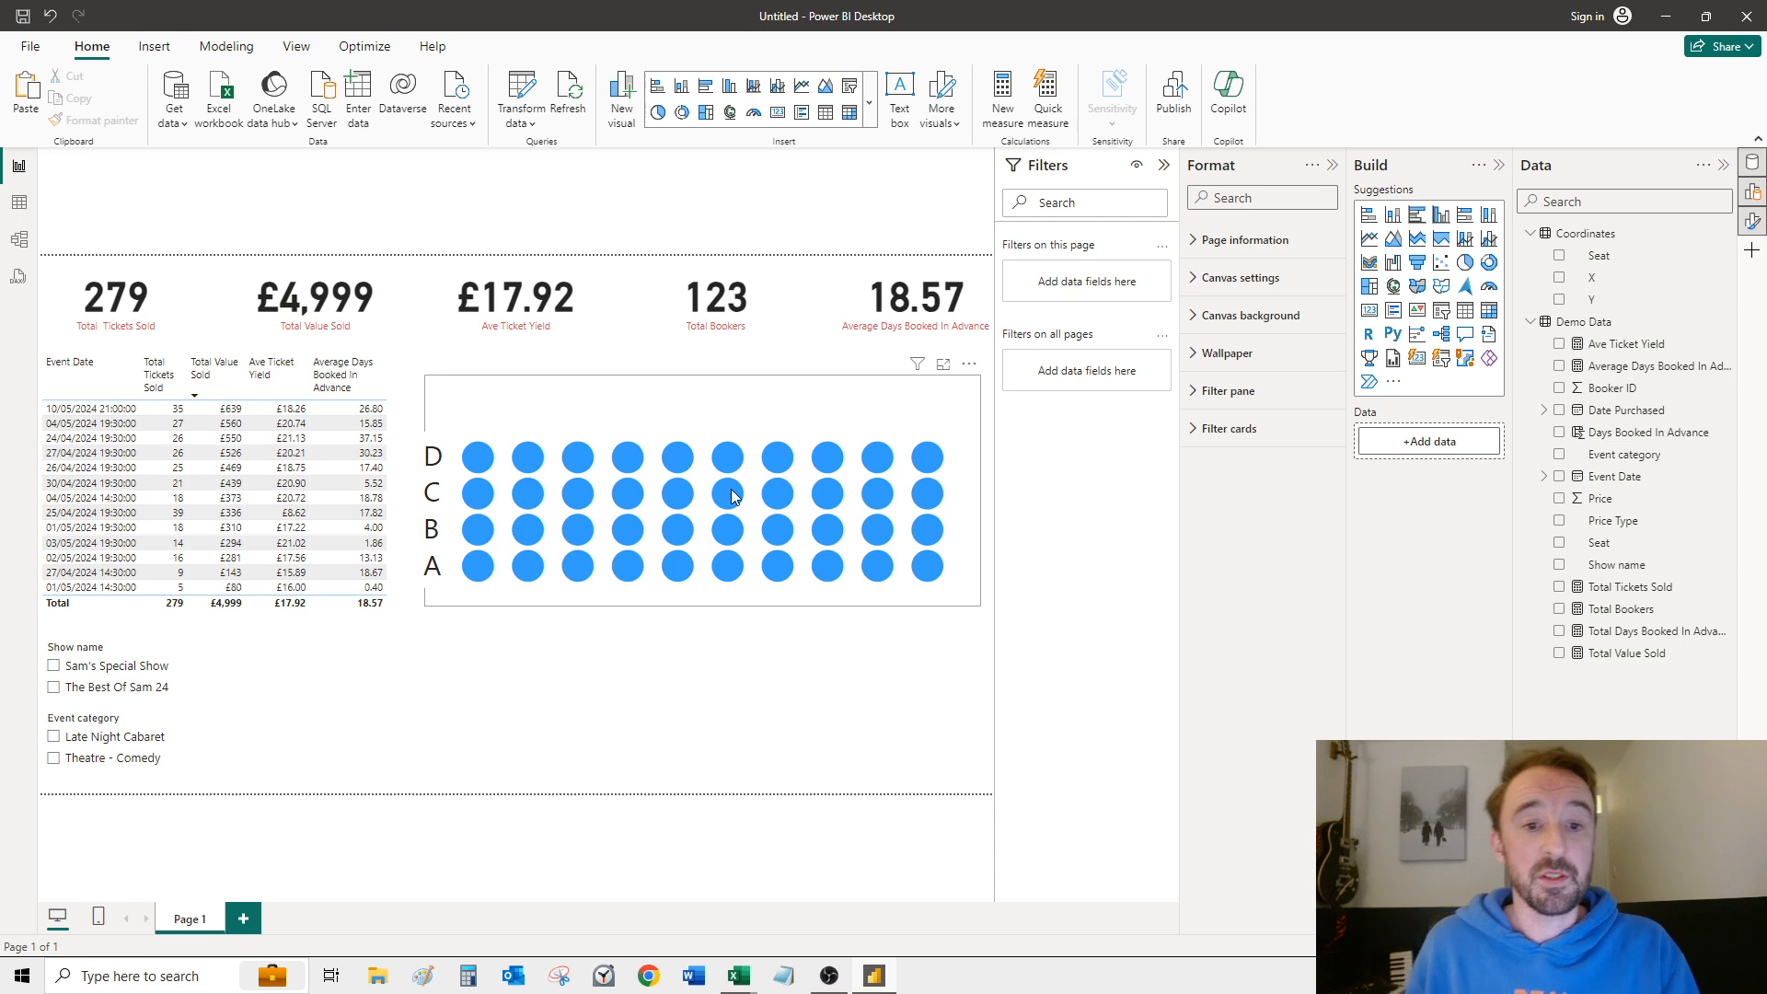
mouse_move(733, 496)
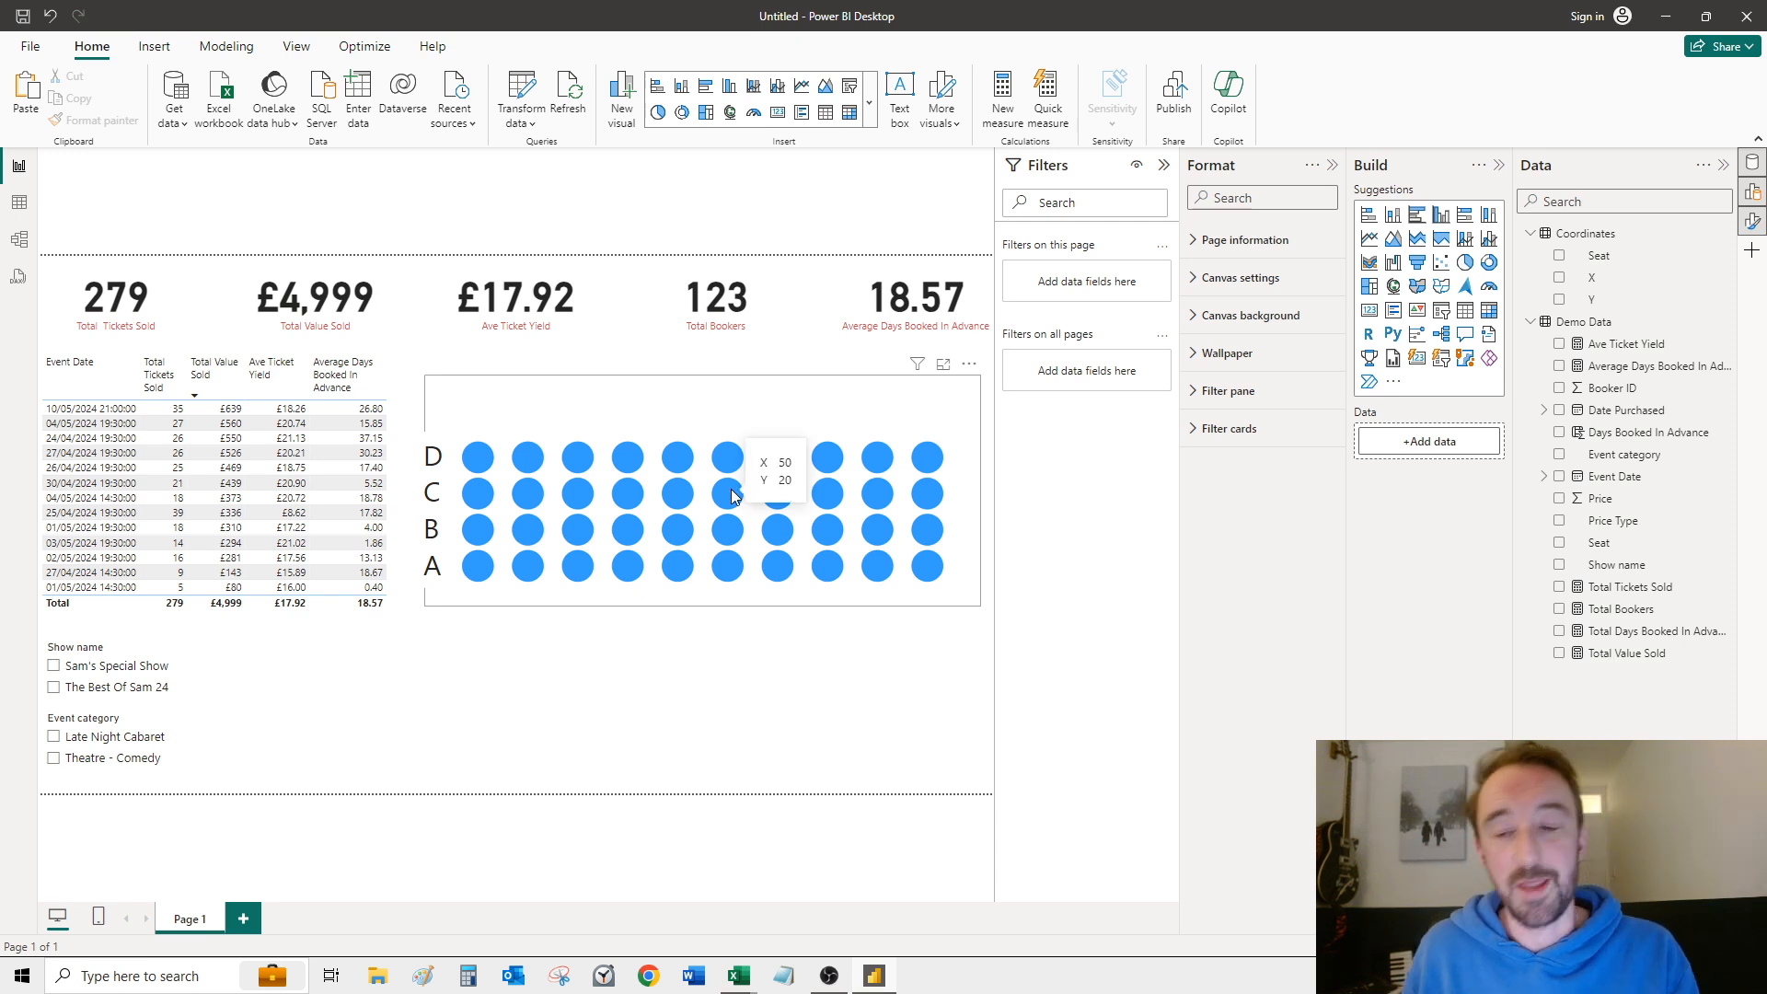
Step: Add the Seat field from Coordinates to the seating chart's tooltips and check it on several seat markers
click(753, 408)
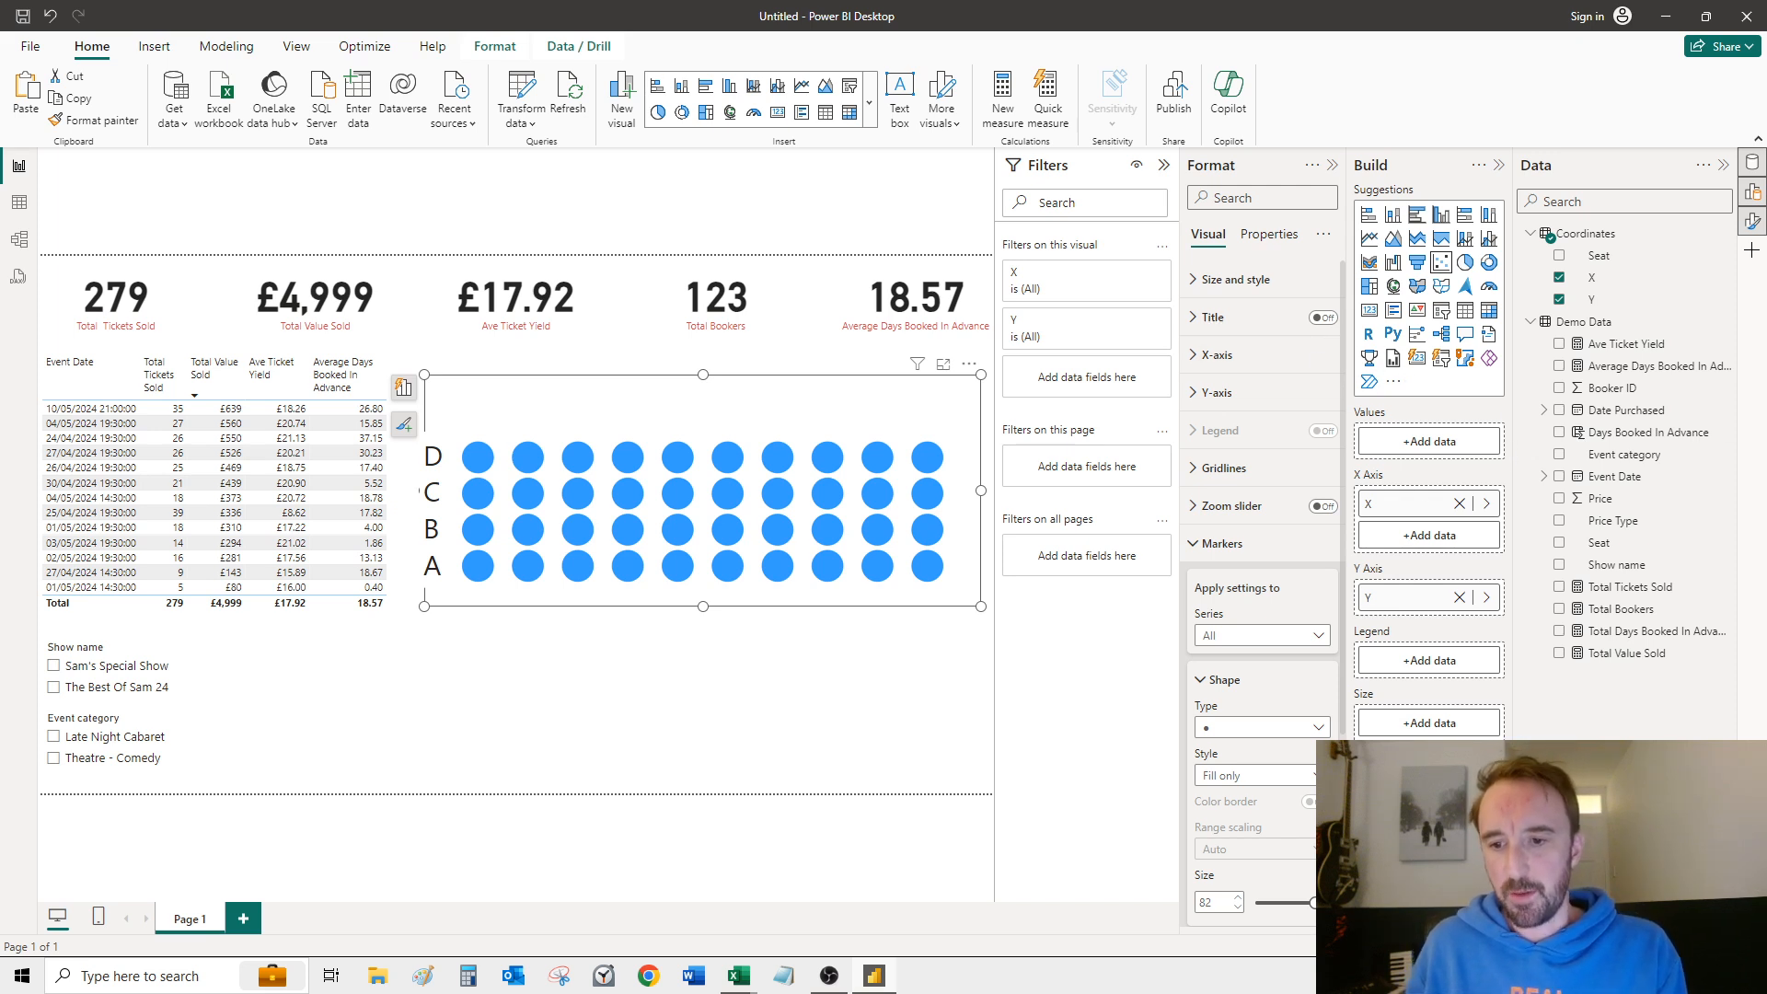
drag(1605, 261, 1429, 810)
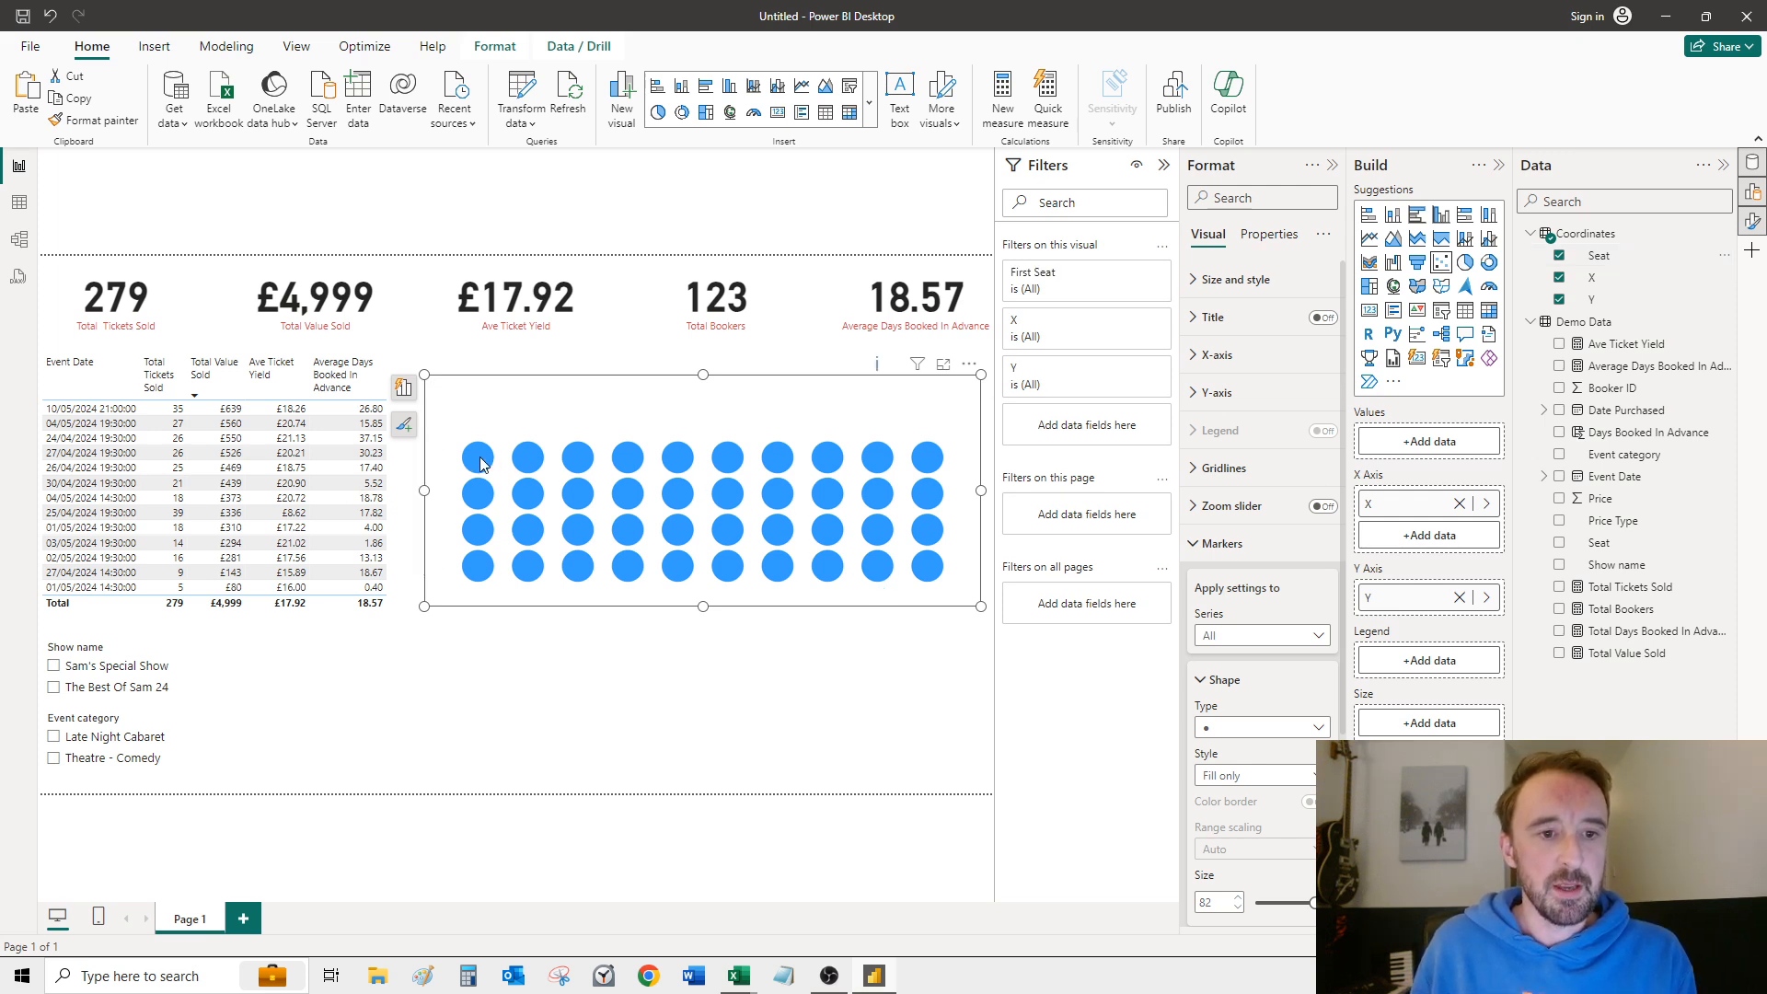
mouse_move(482, 463)
mouse_move(477, 569)
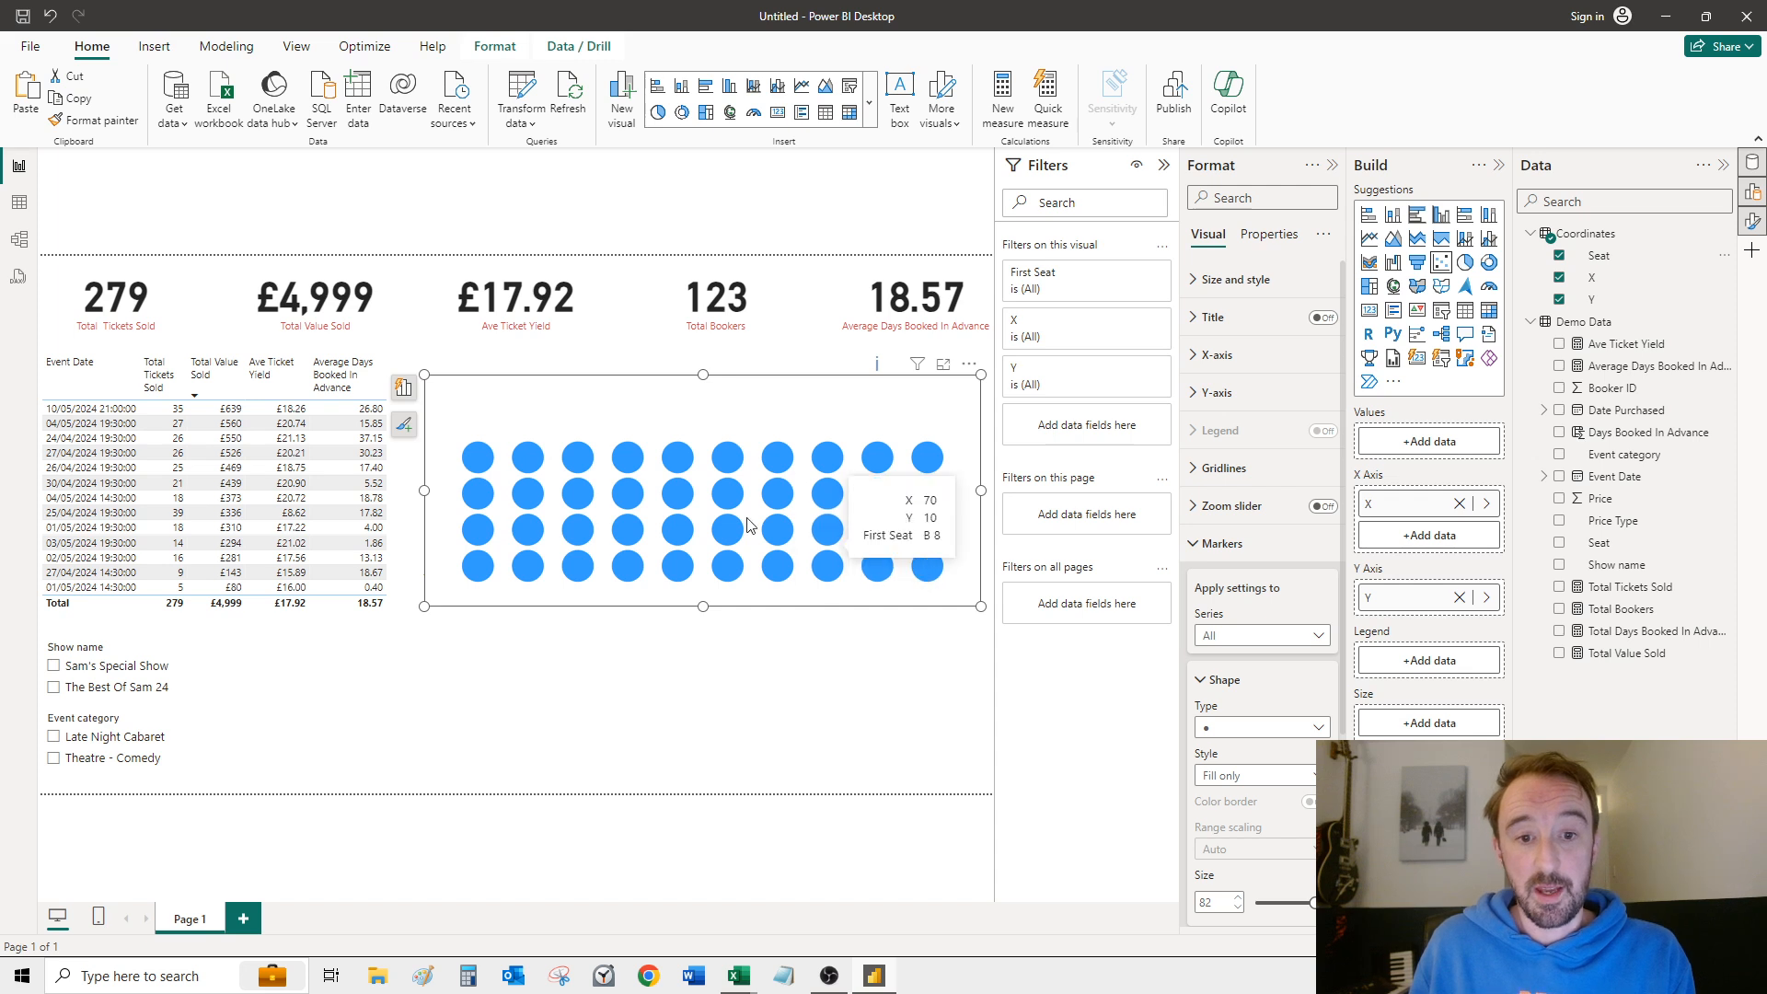
mouse_move(721, 500)
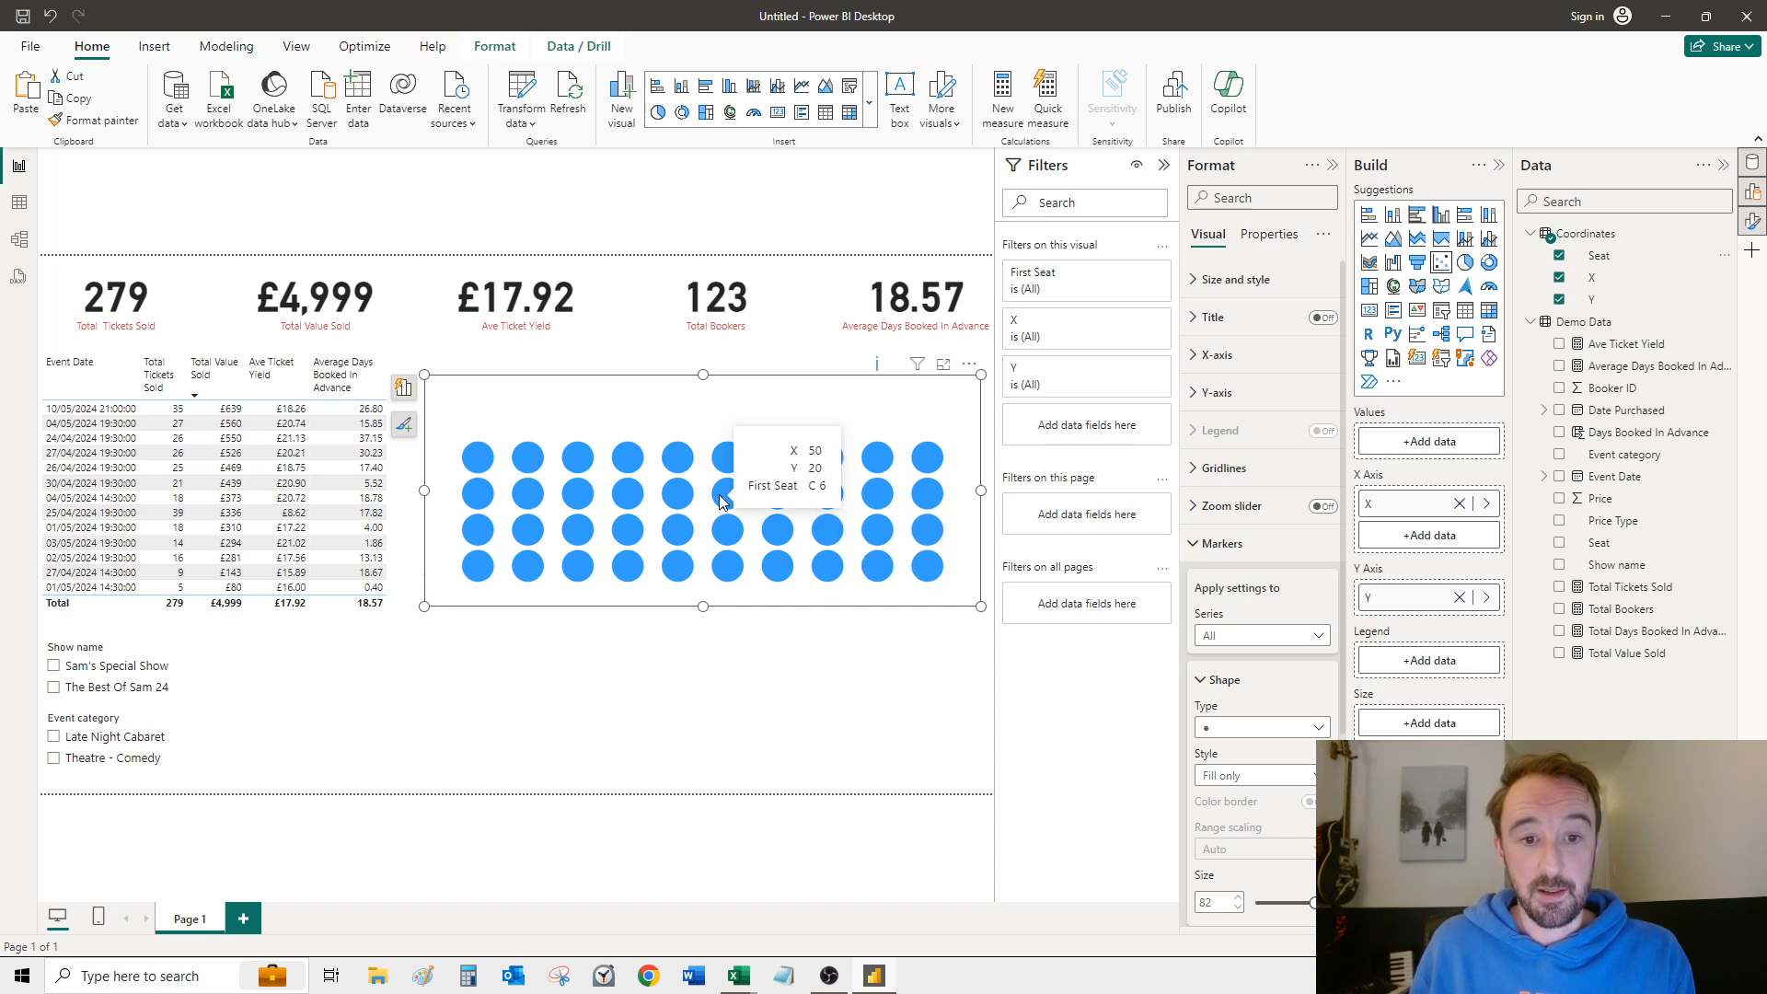
click(748, 668)
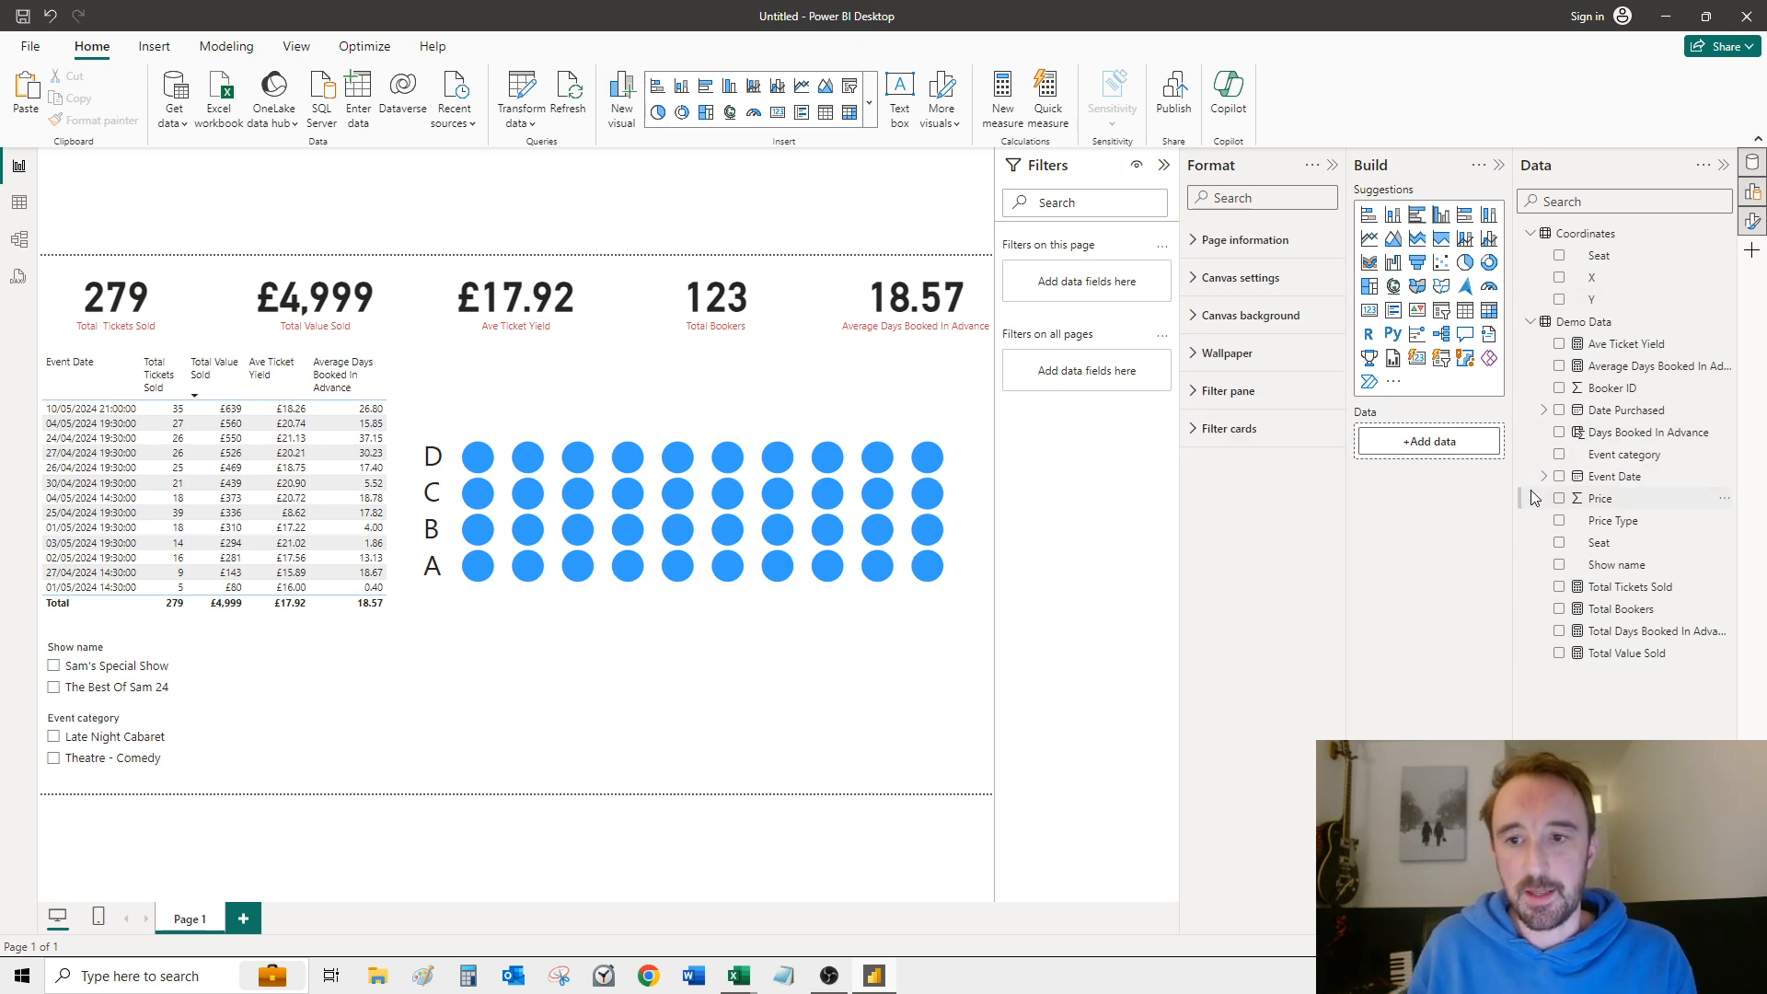
Step: Set up conditional colouring for the seating chart's markers with a Gradient format style based on Average Days Booked In Advance
click(969, 492)
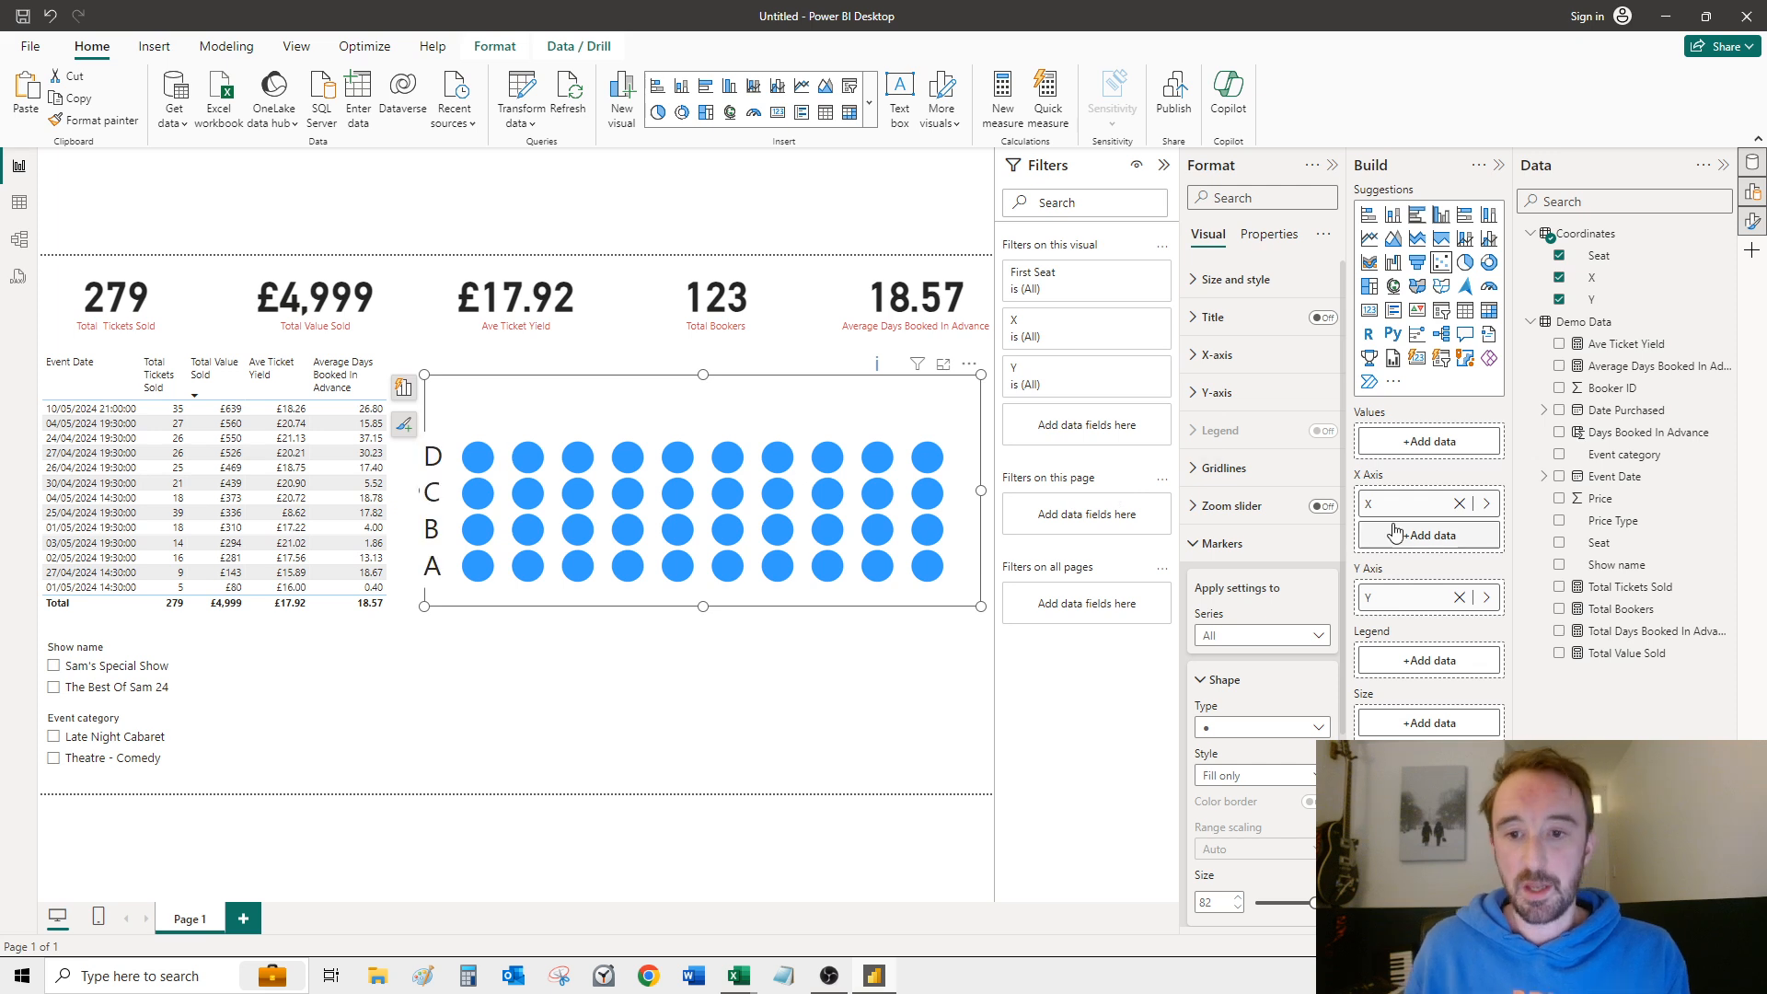
scroll(1243, 613, down, 2)
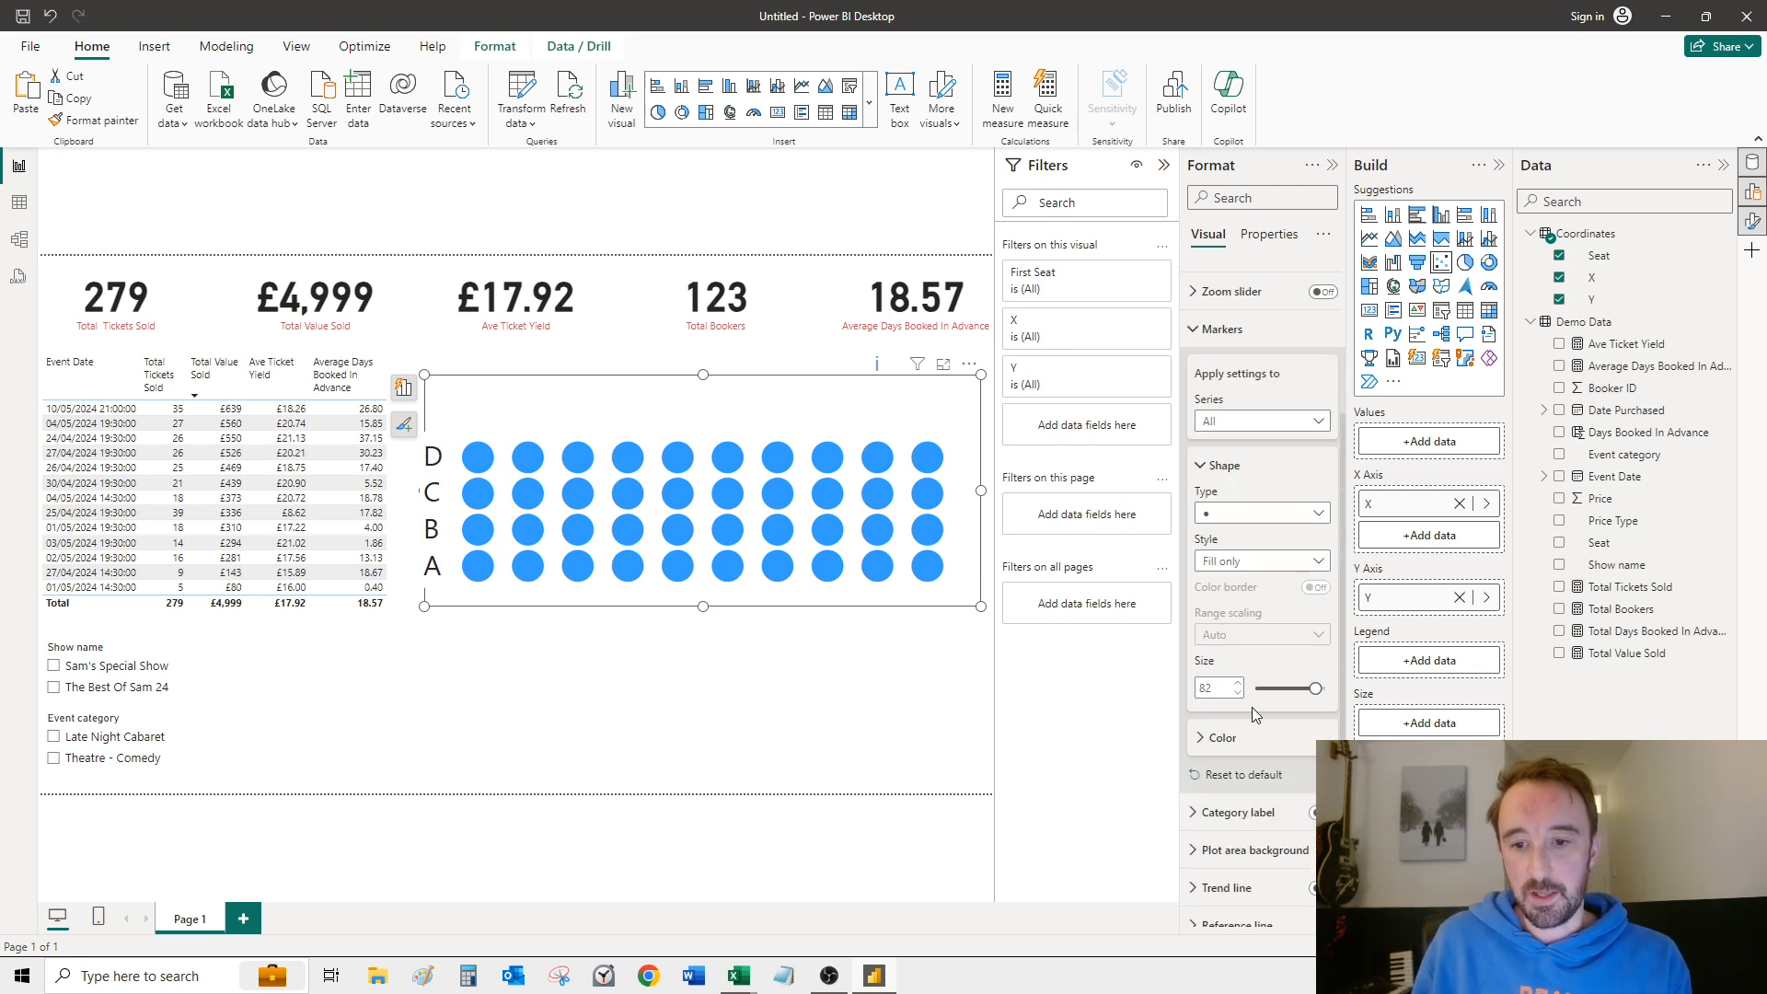
click(1201, 737)
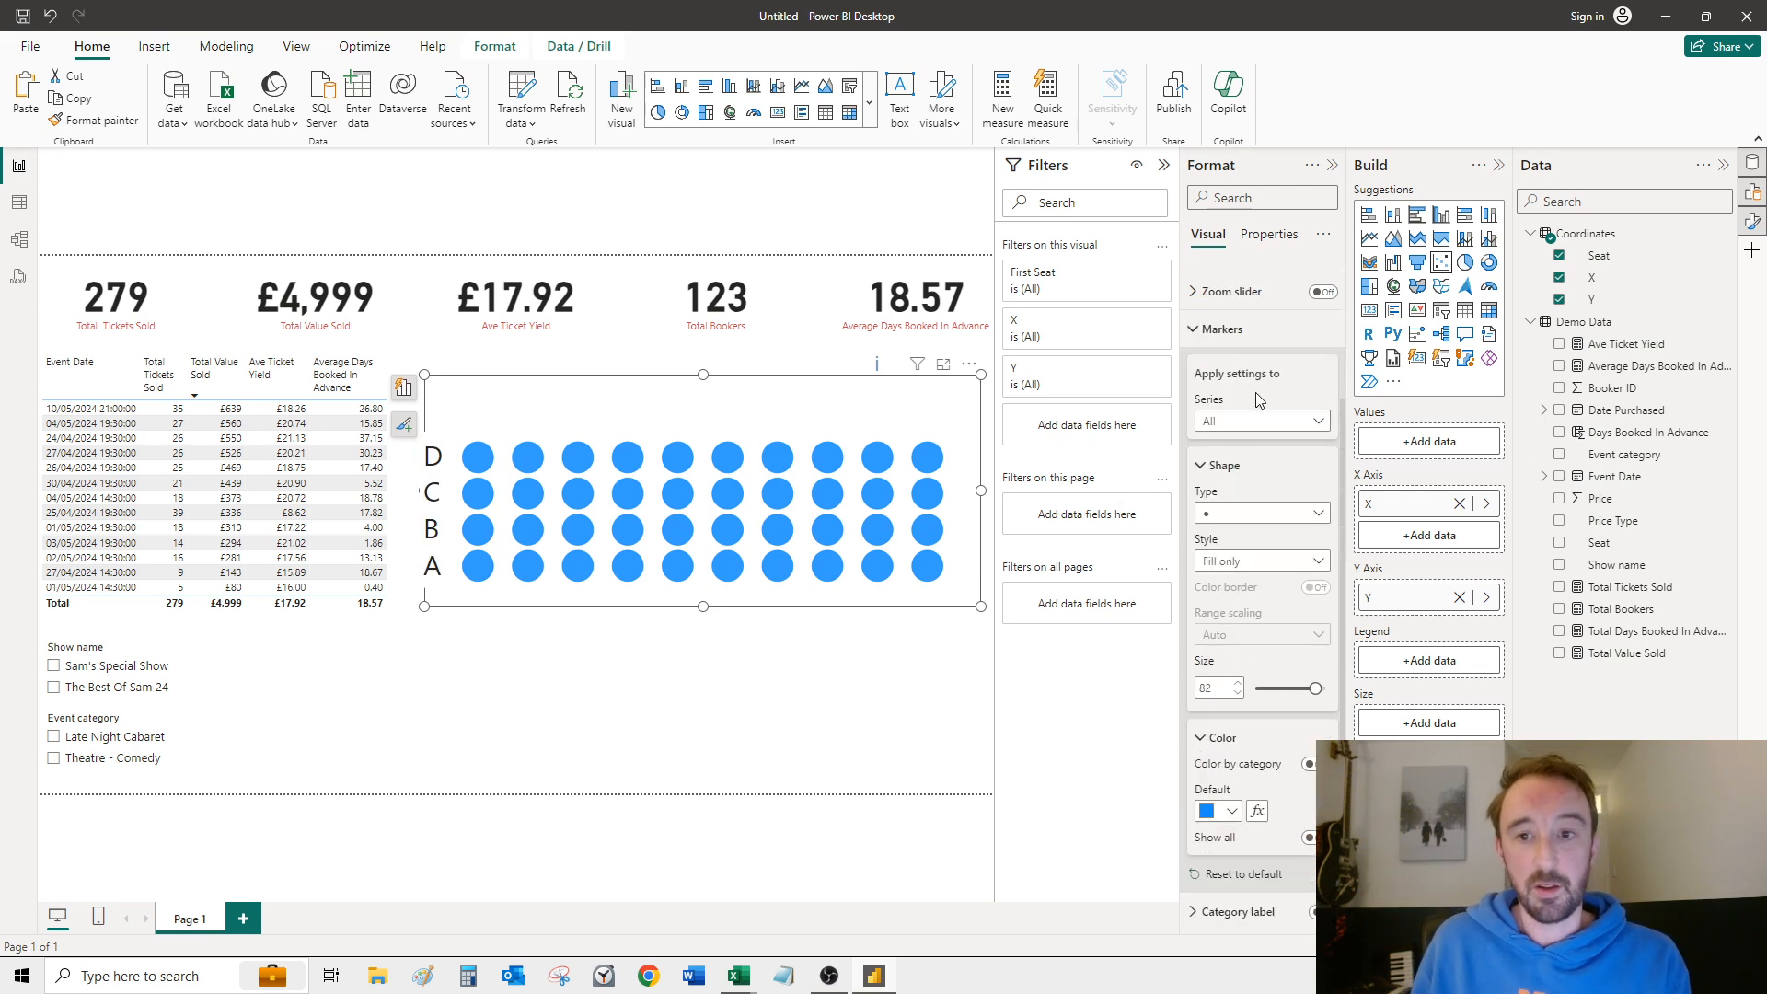
click(1257, 812)
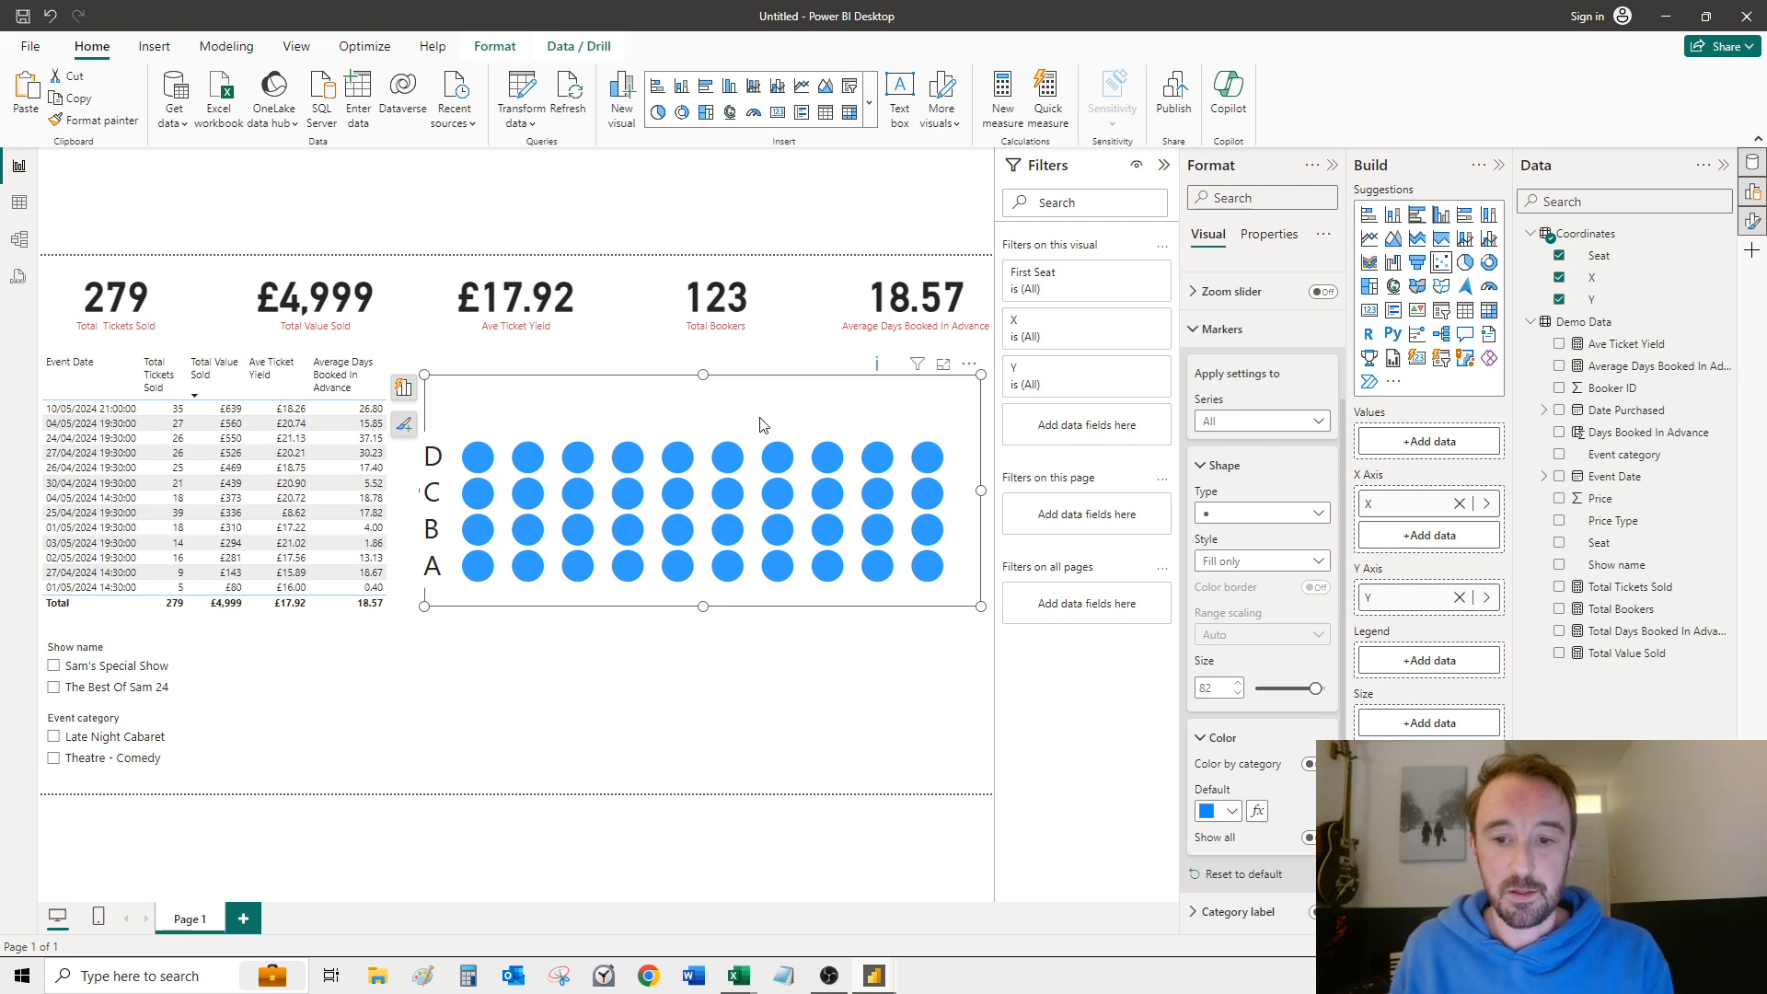
drag(701, 226, 1118, 190)
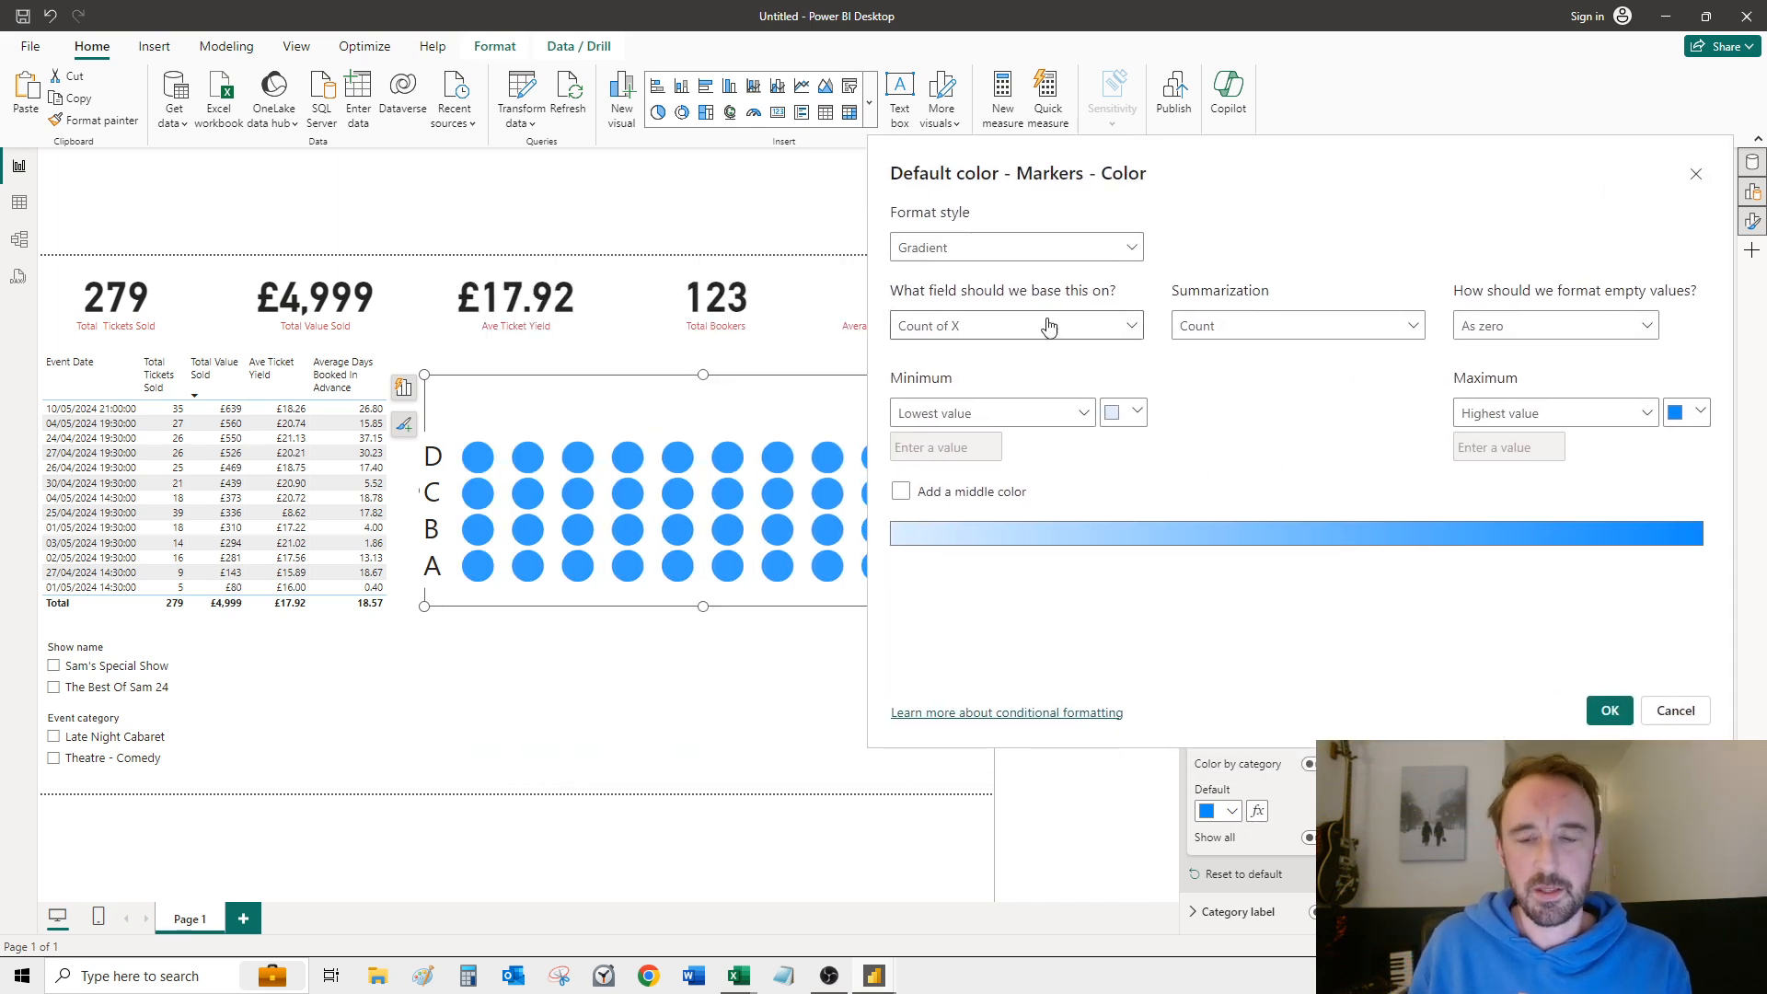
click(975, 252)
click(911, 277)
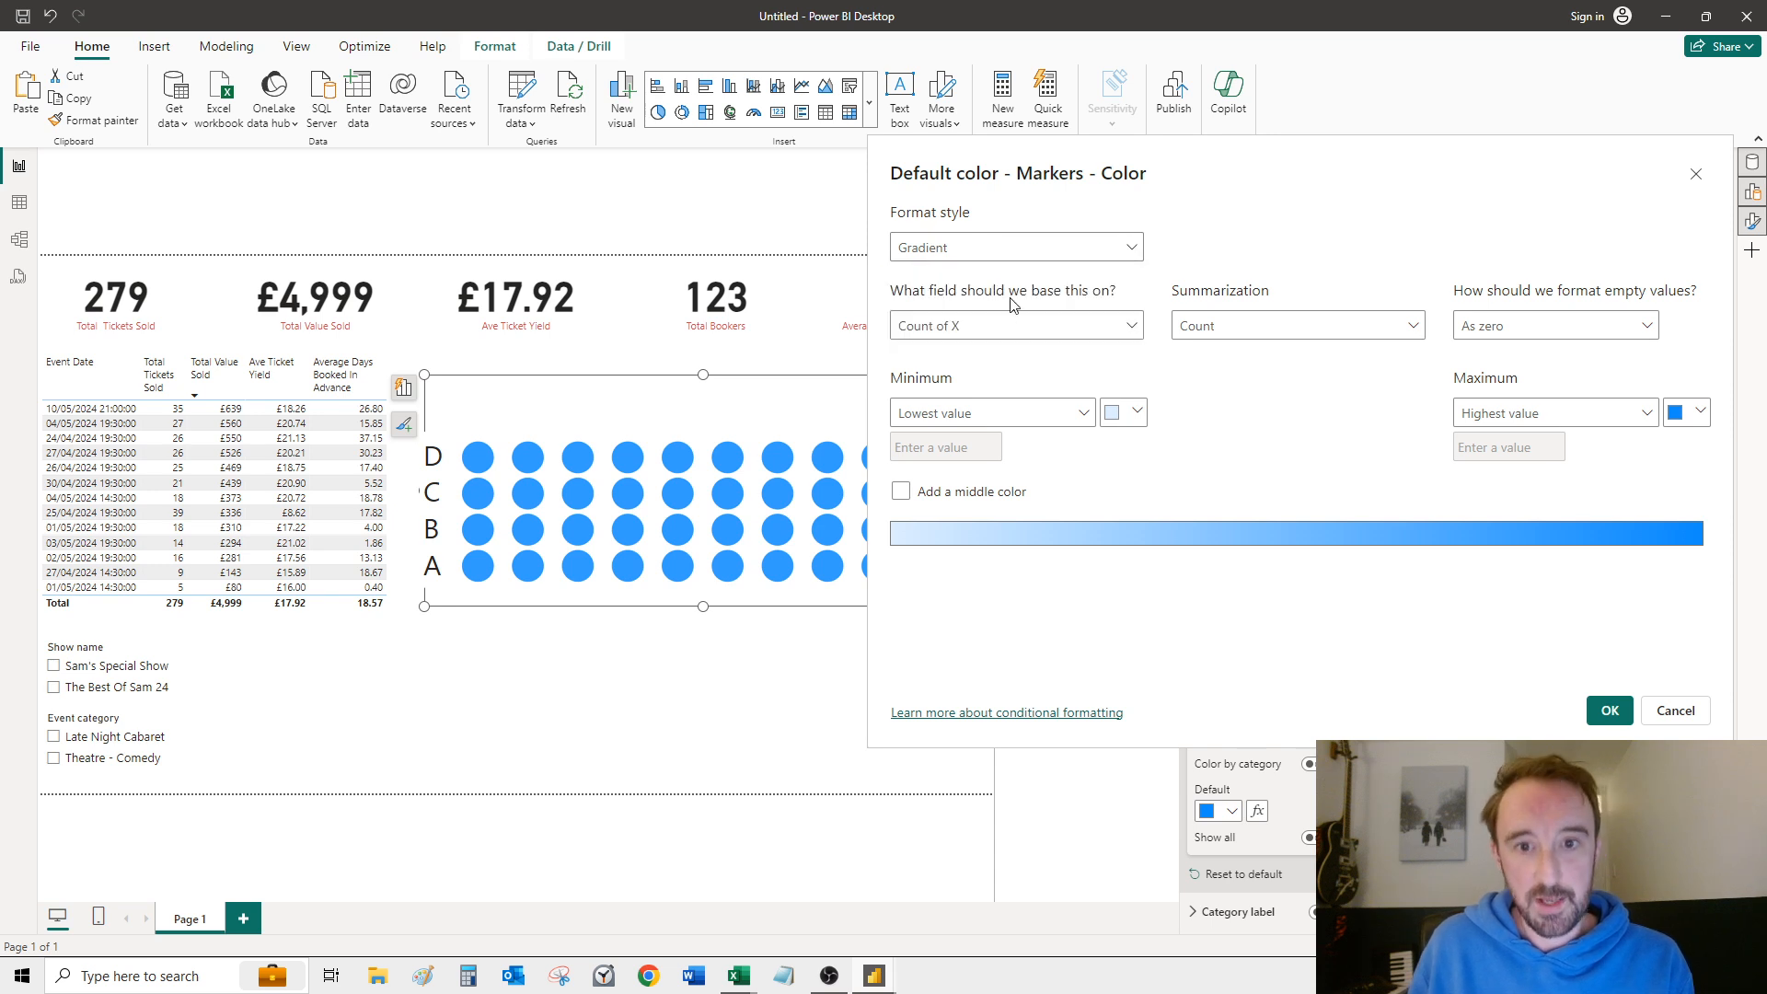
click(1028, 332)
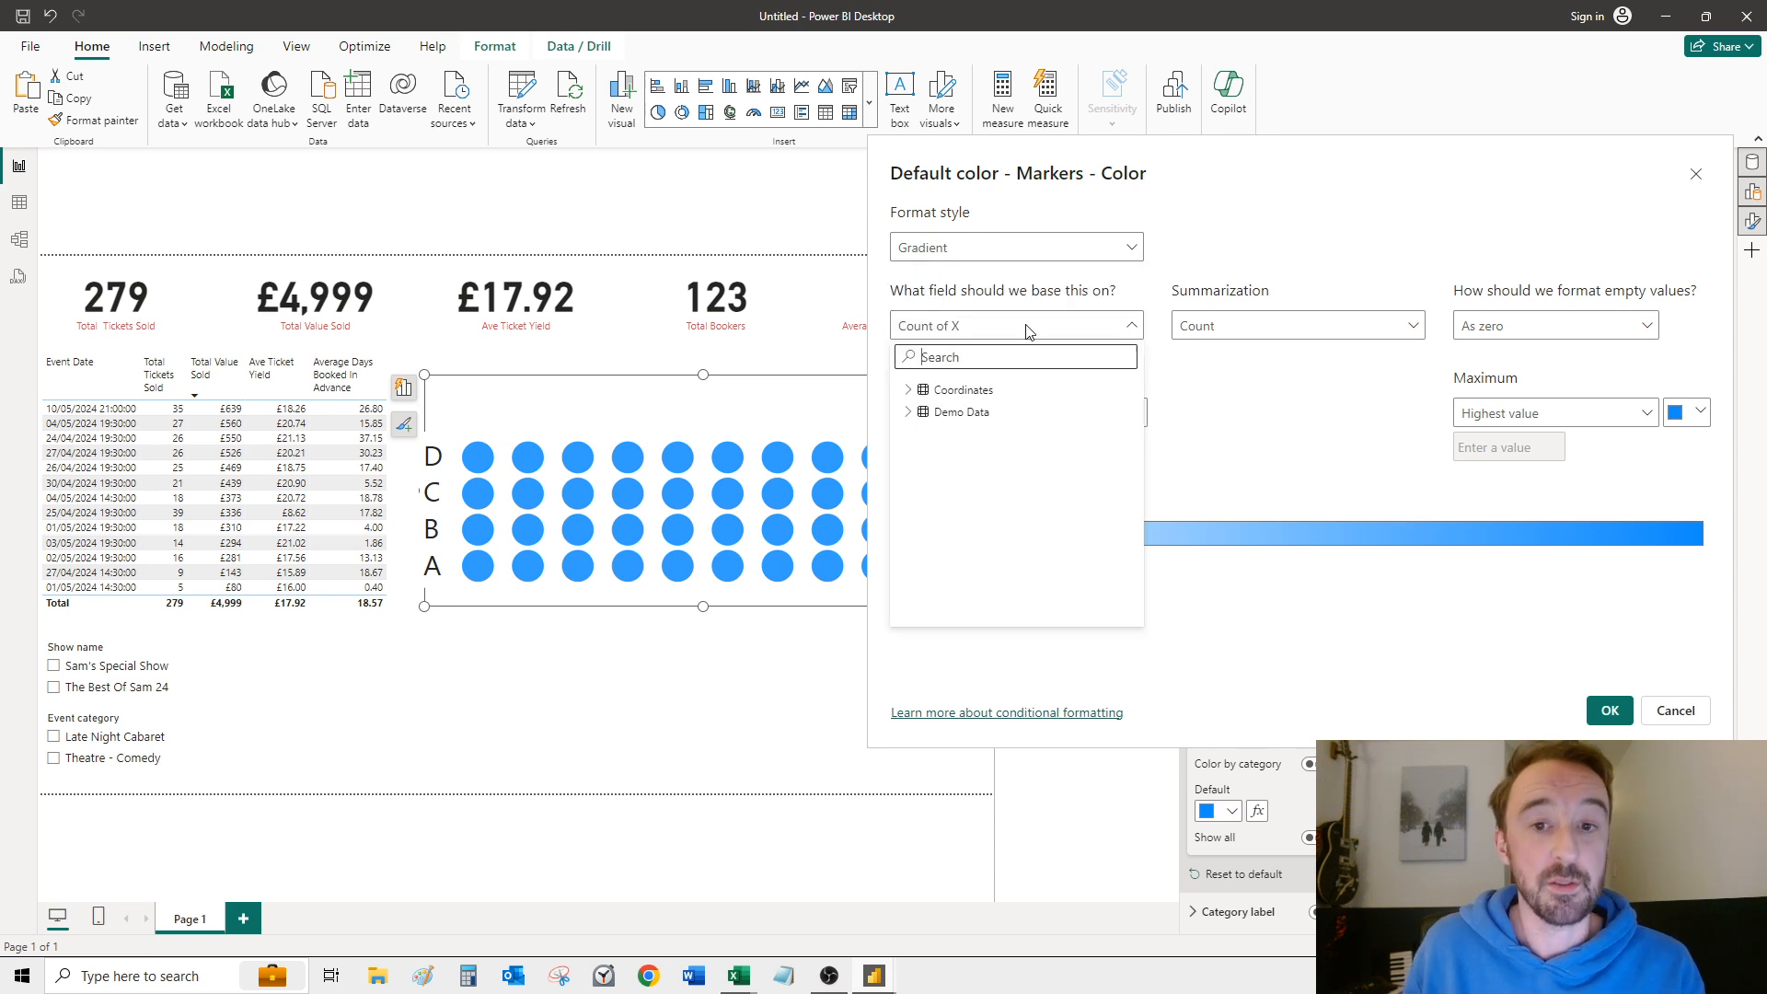
click(909, 412)
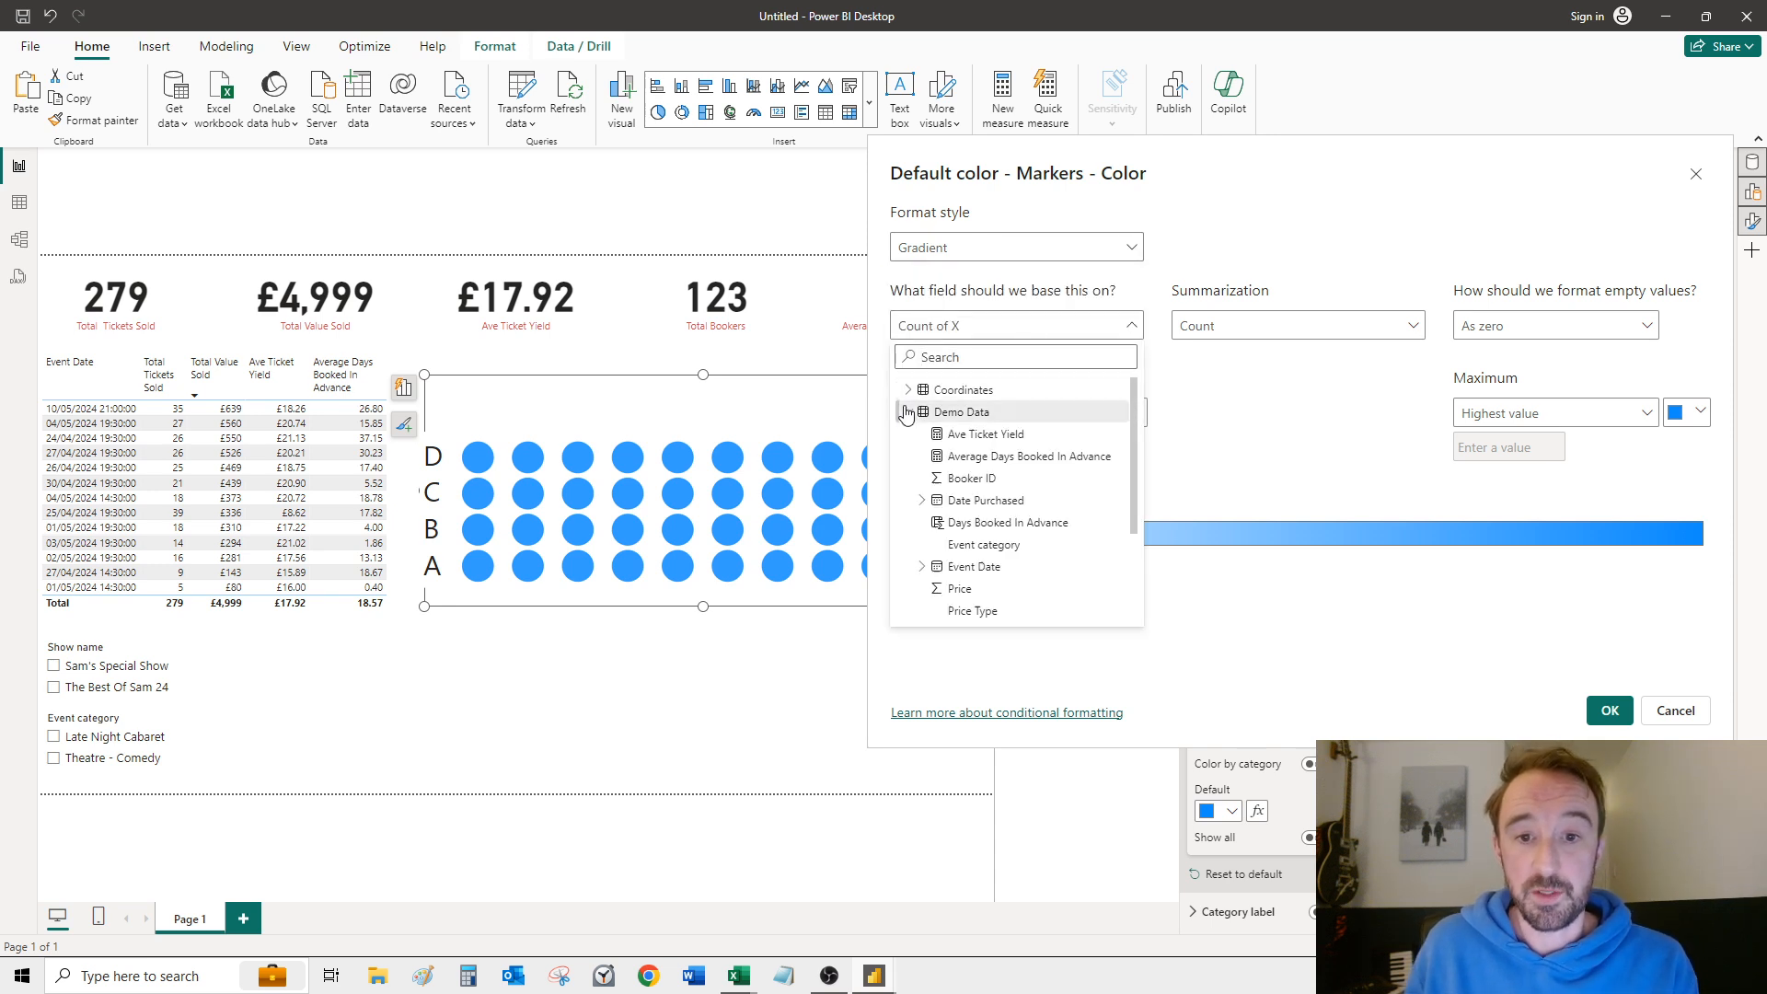
click(1058, 466)
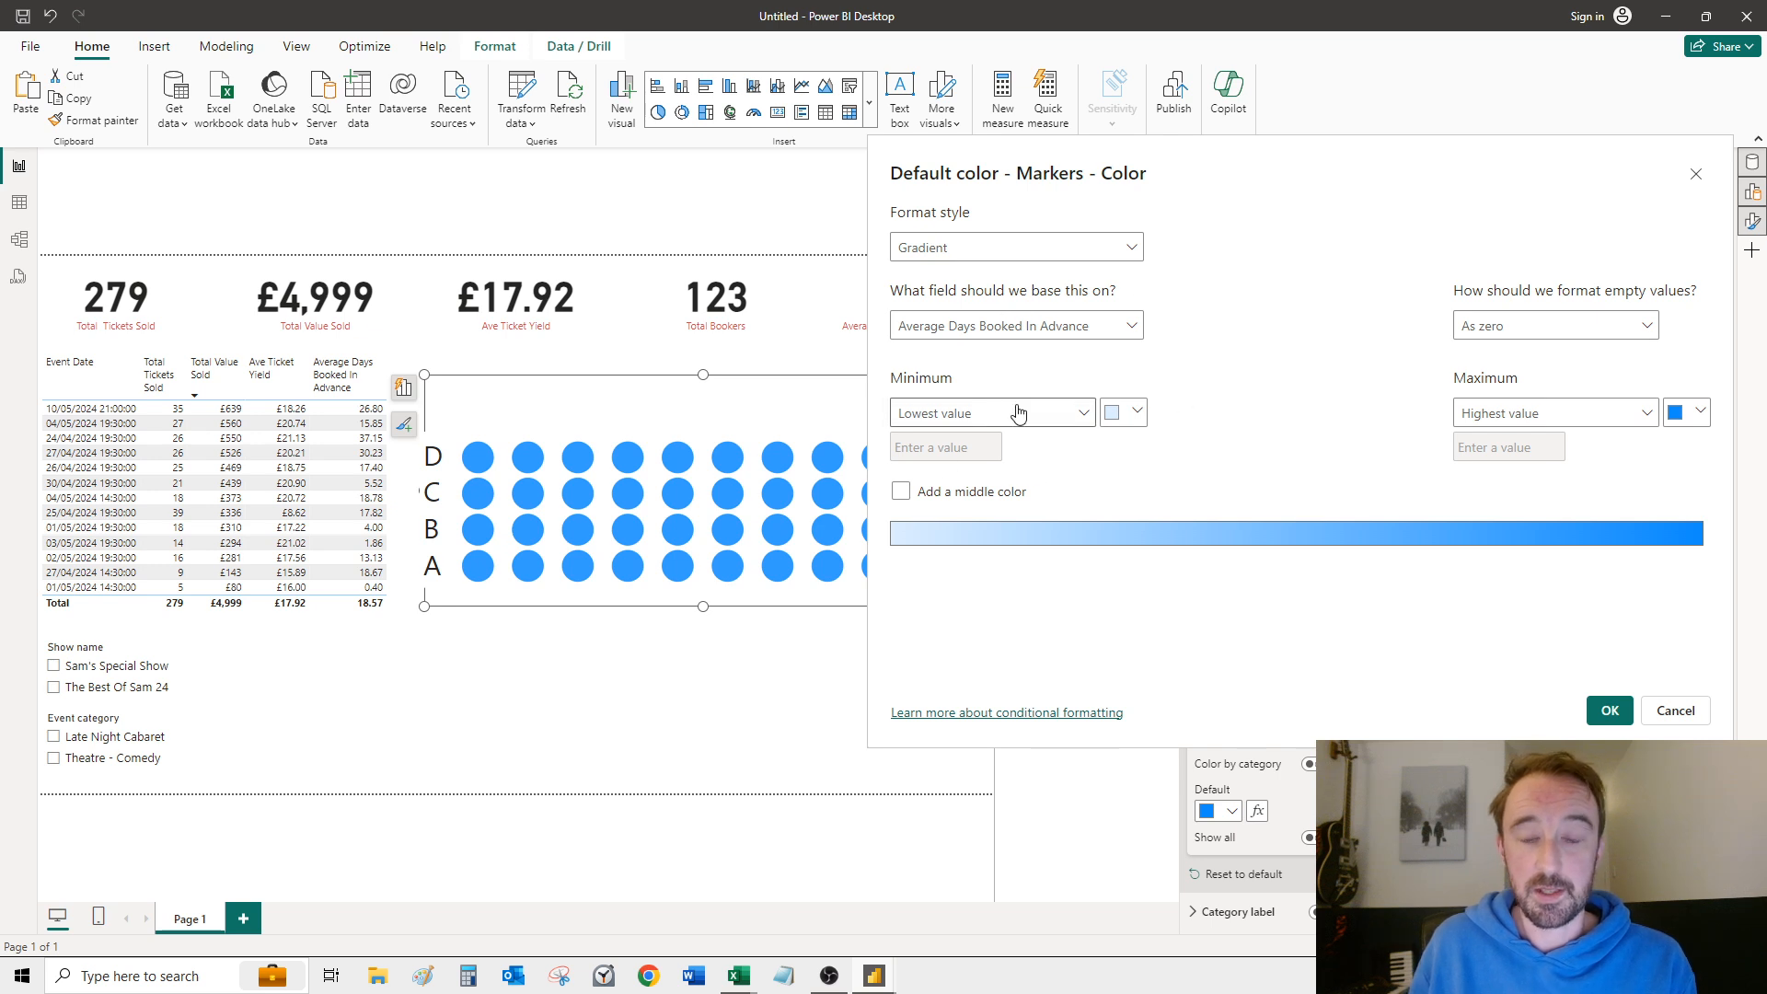
Step: Set the gradient's minimum colour to a light green (#E1FFC3)
click(1114, 415)
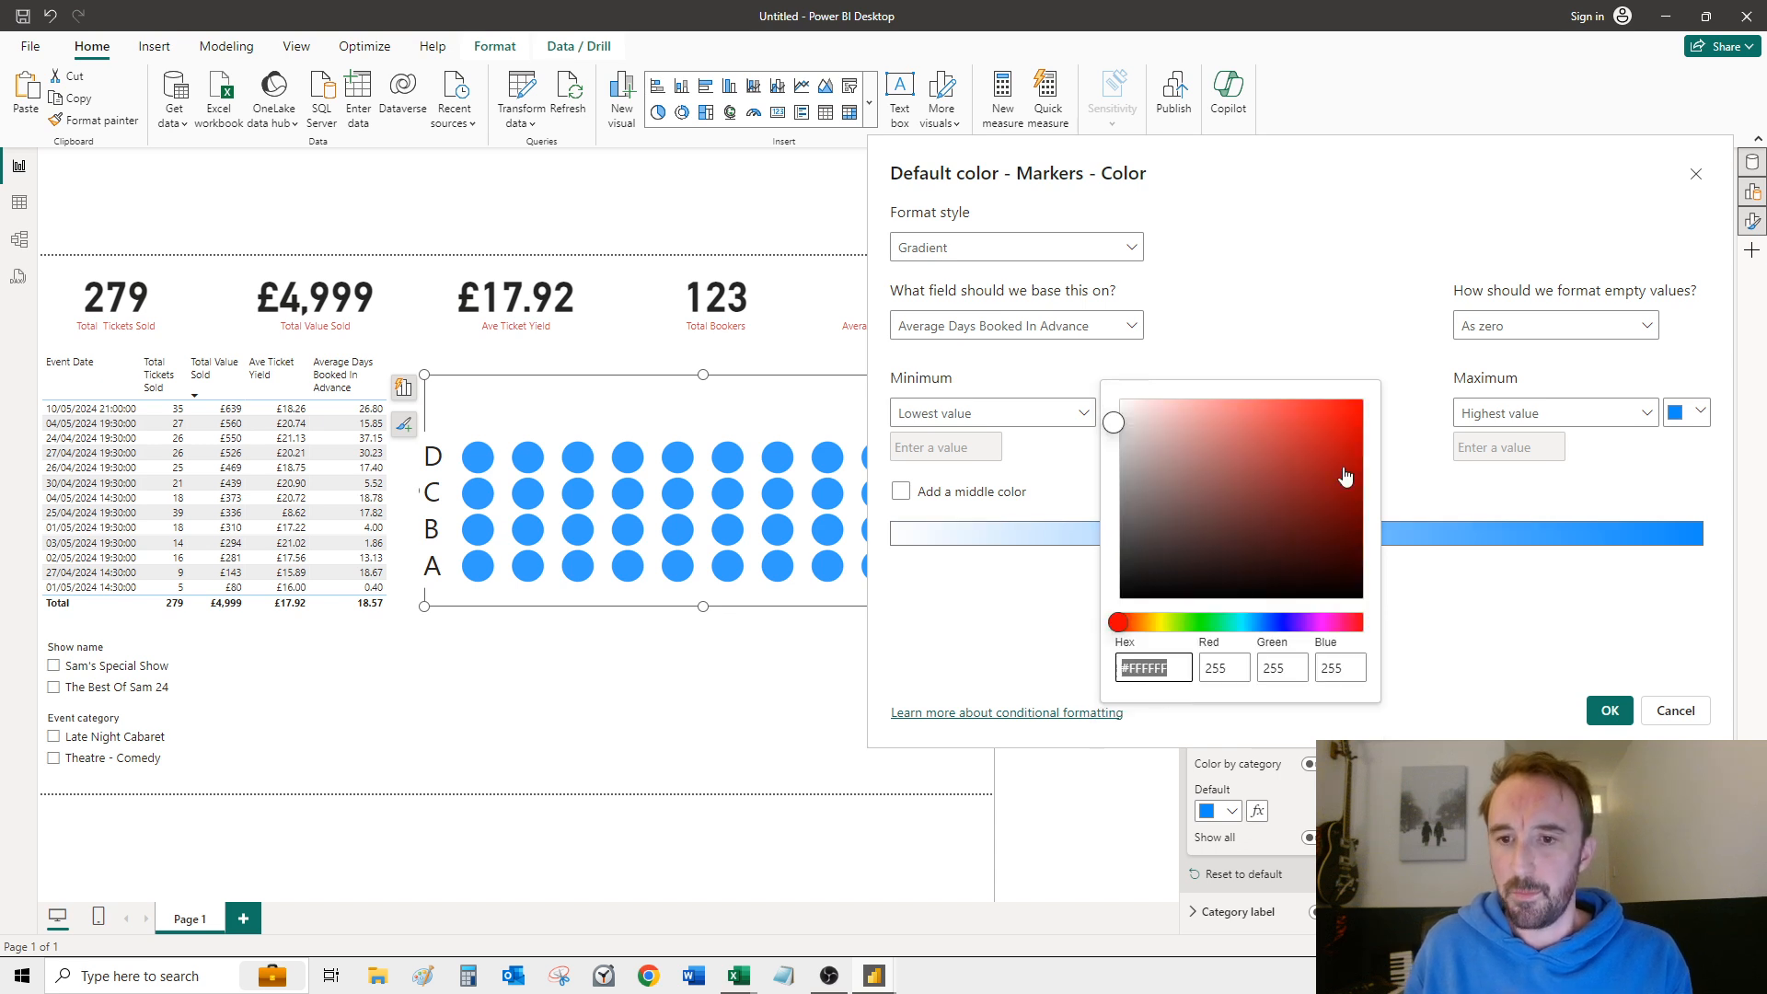
click(1181, 624)
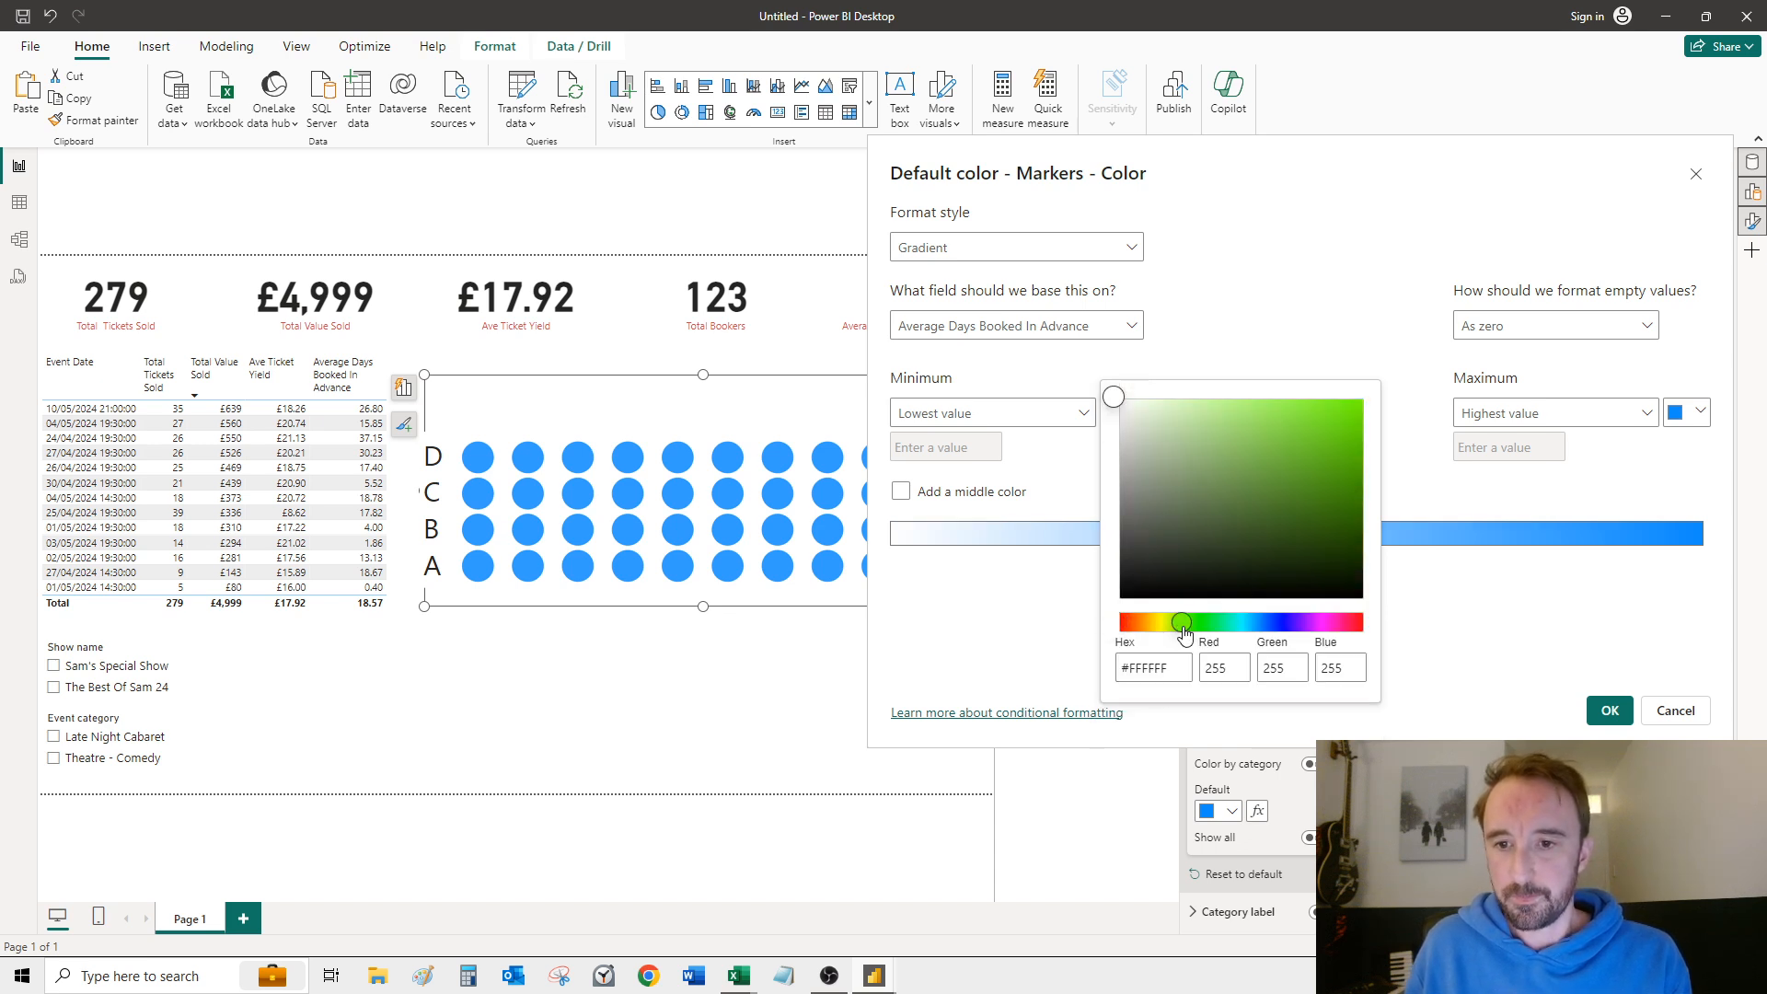
drag(1152, 406, 1174, 399)
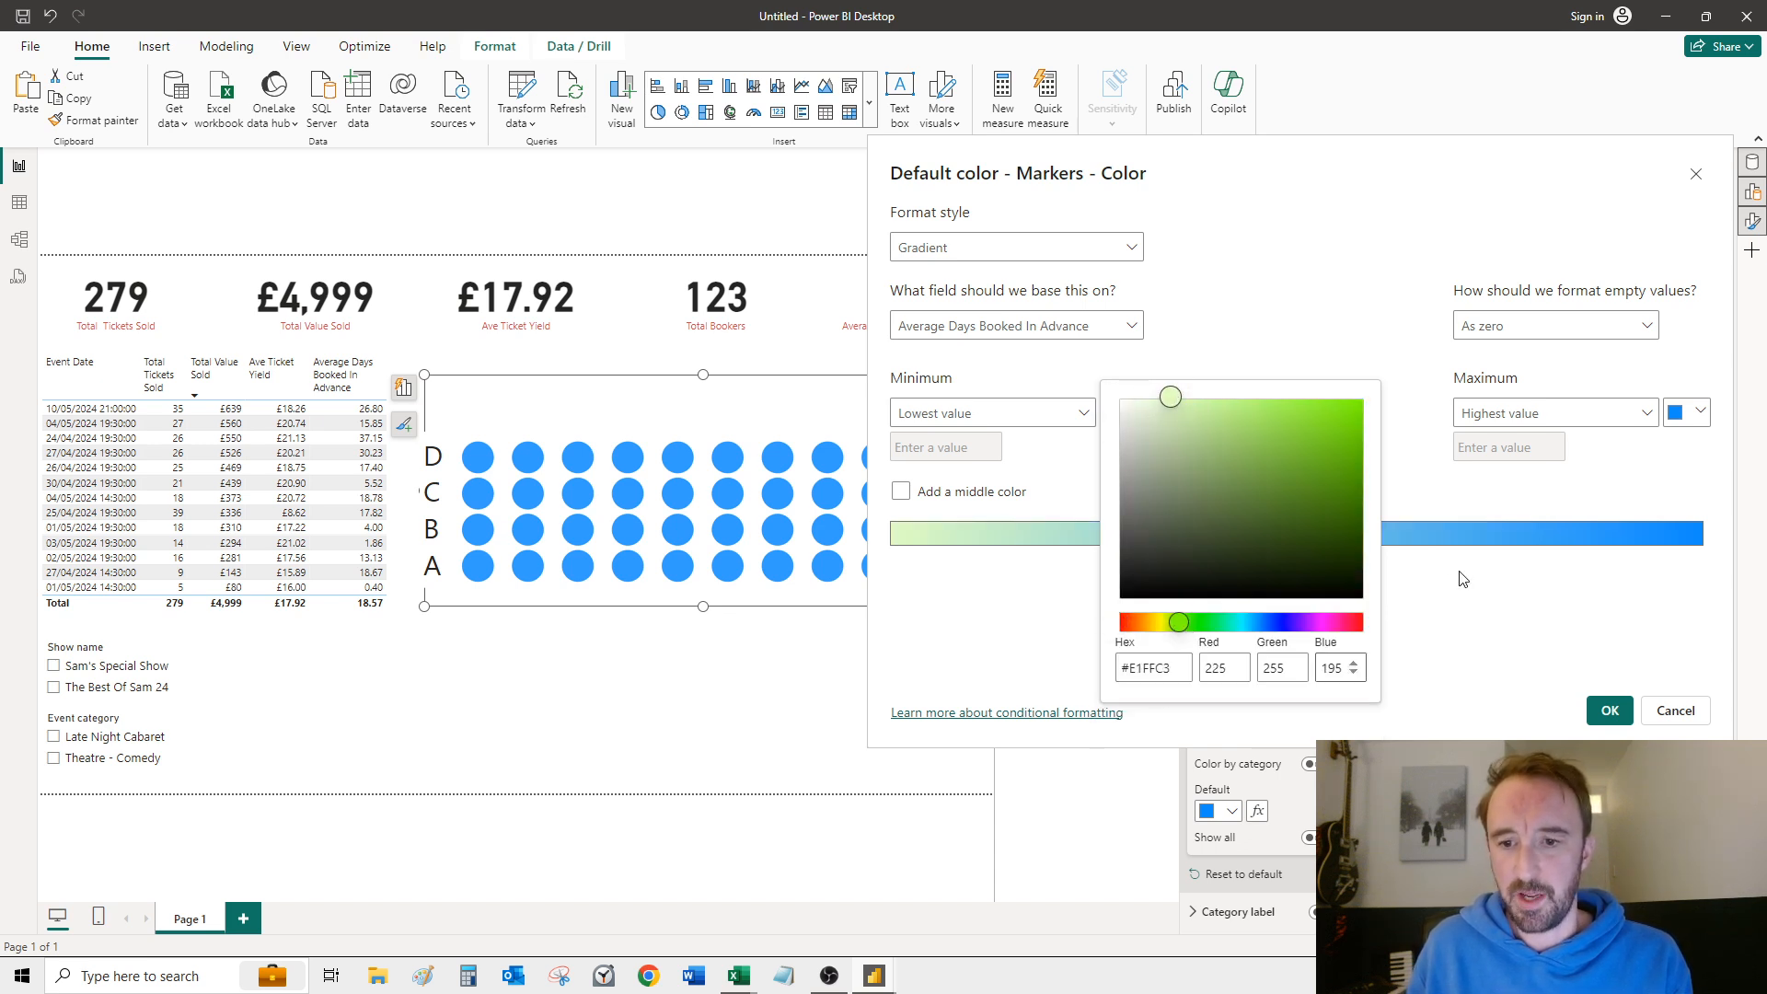
click(975, 647)
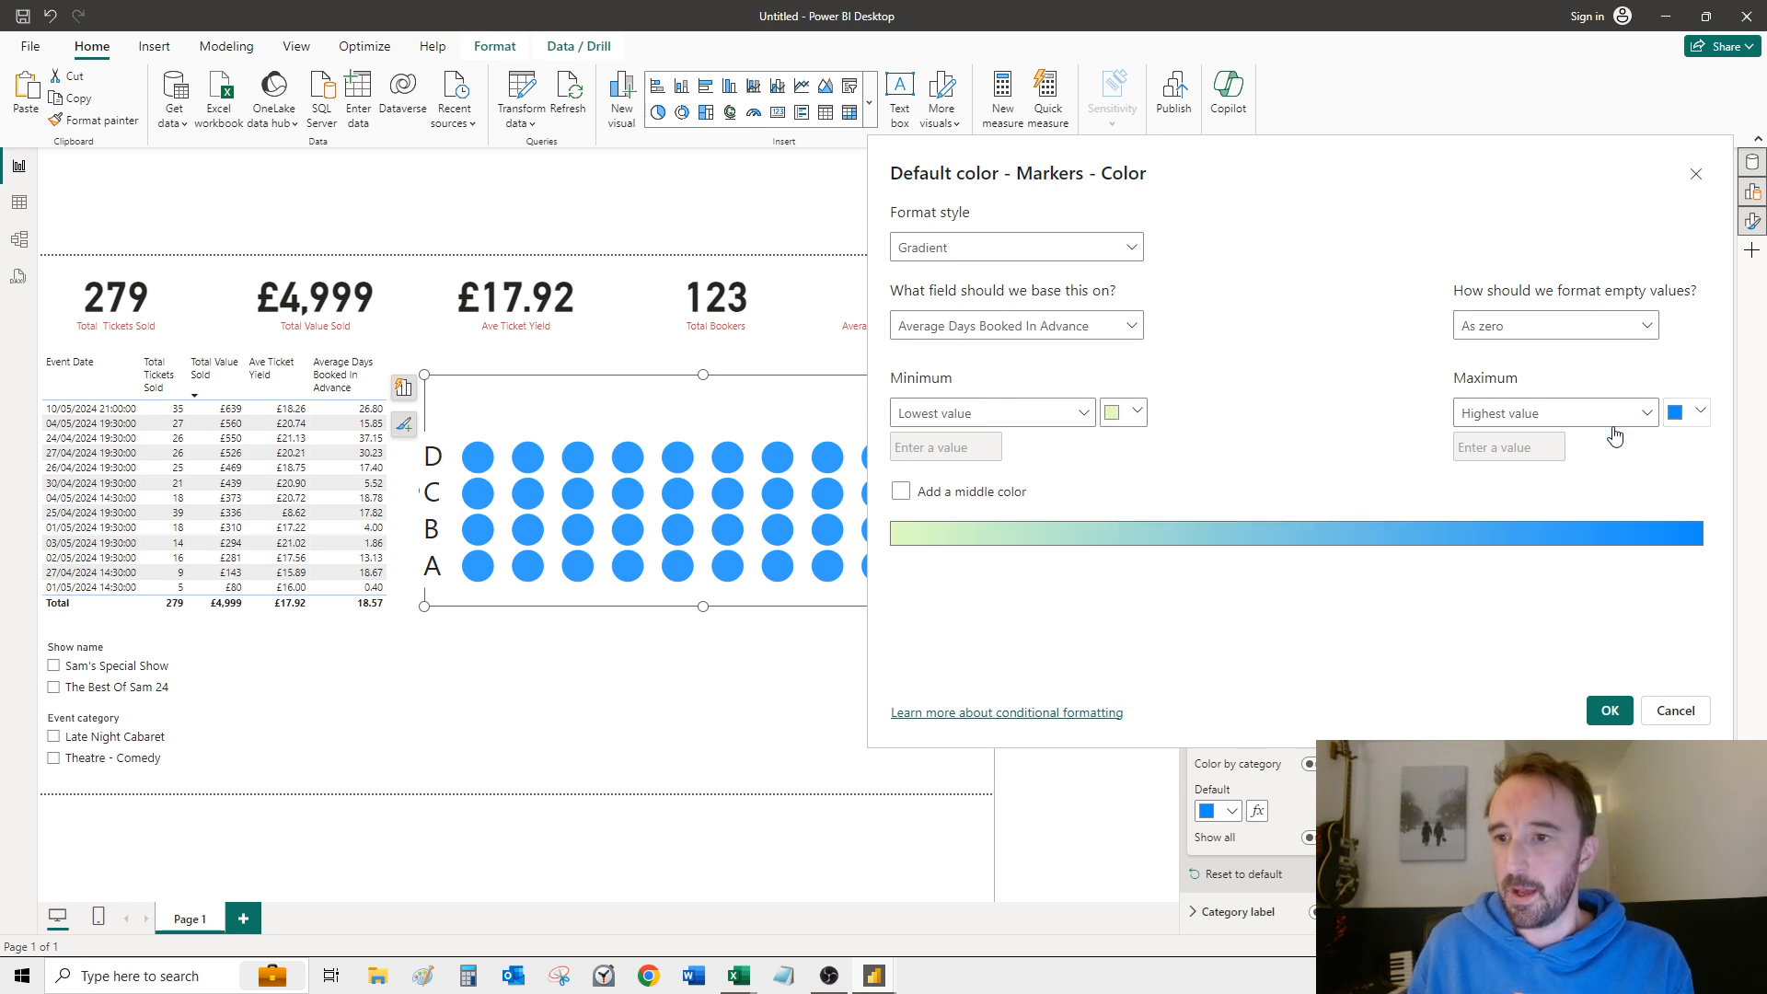
Step: Set the gradient's maximum colour to bright red and apply the conditional formatting to the seat markers
click(1677, 412)
click(1529, 685)
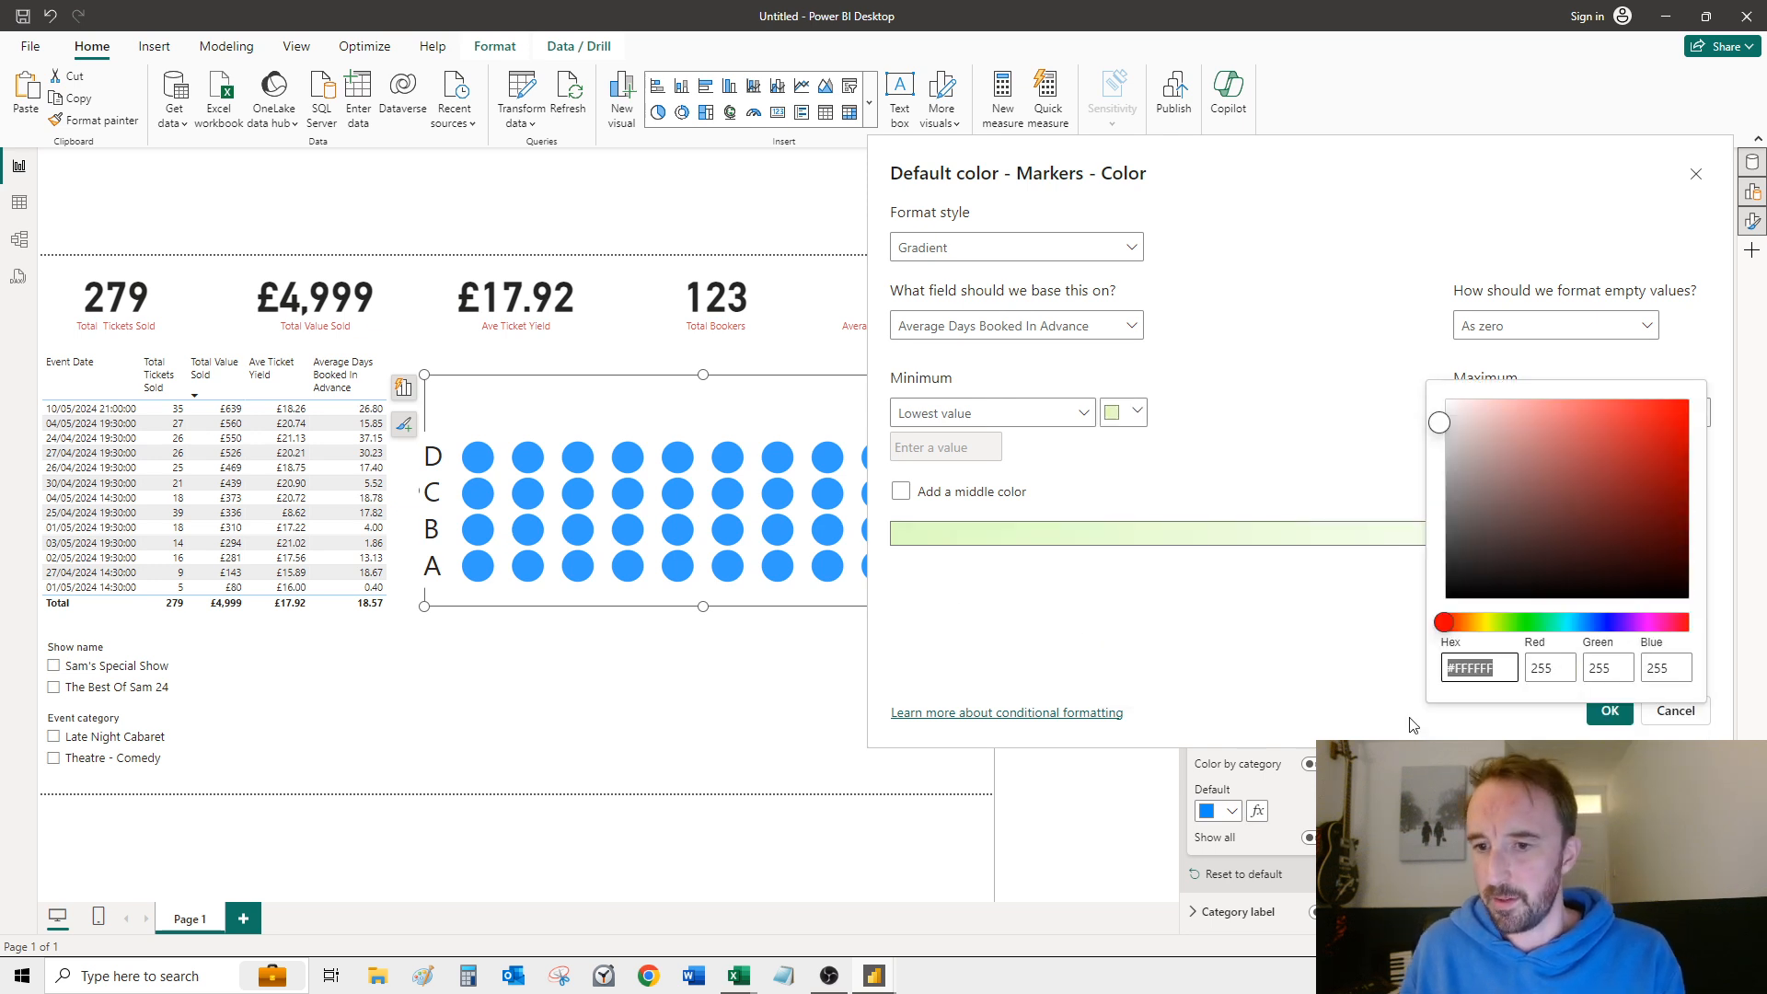
click(1579, 556)
click(1680, 397)
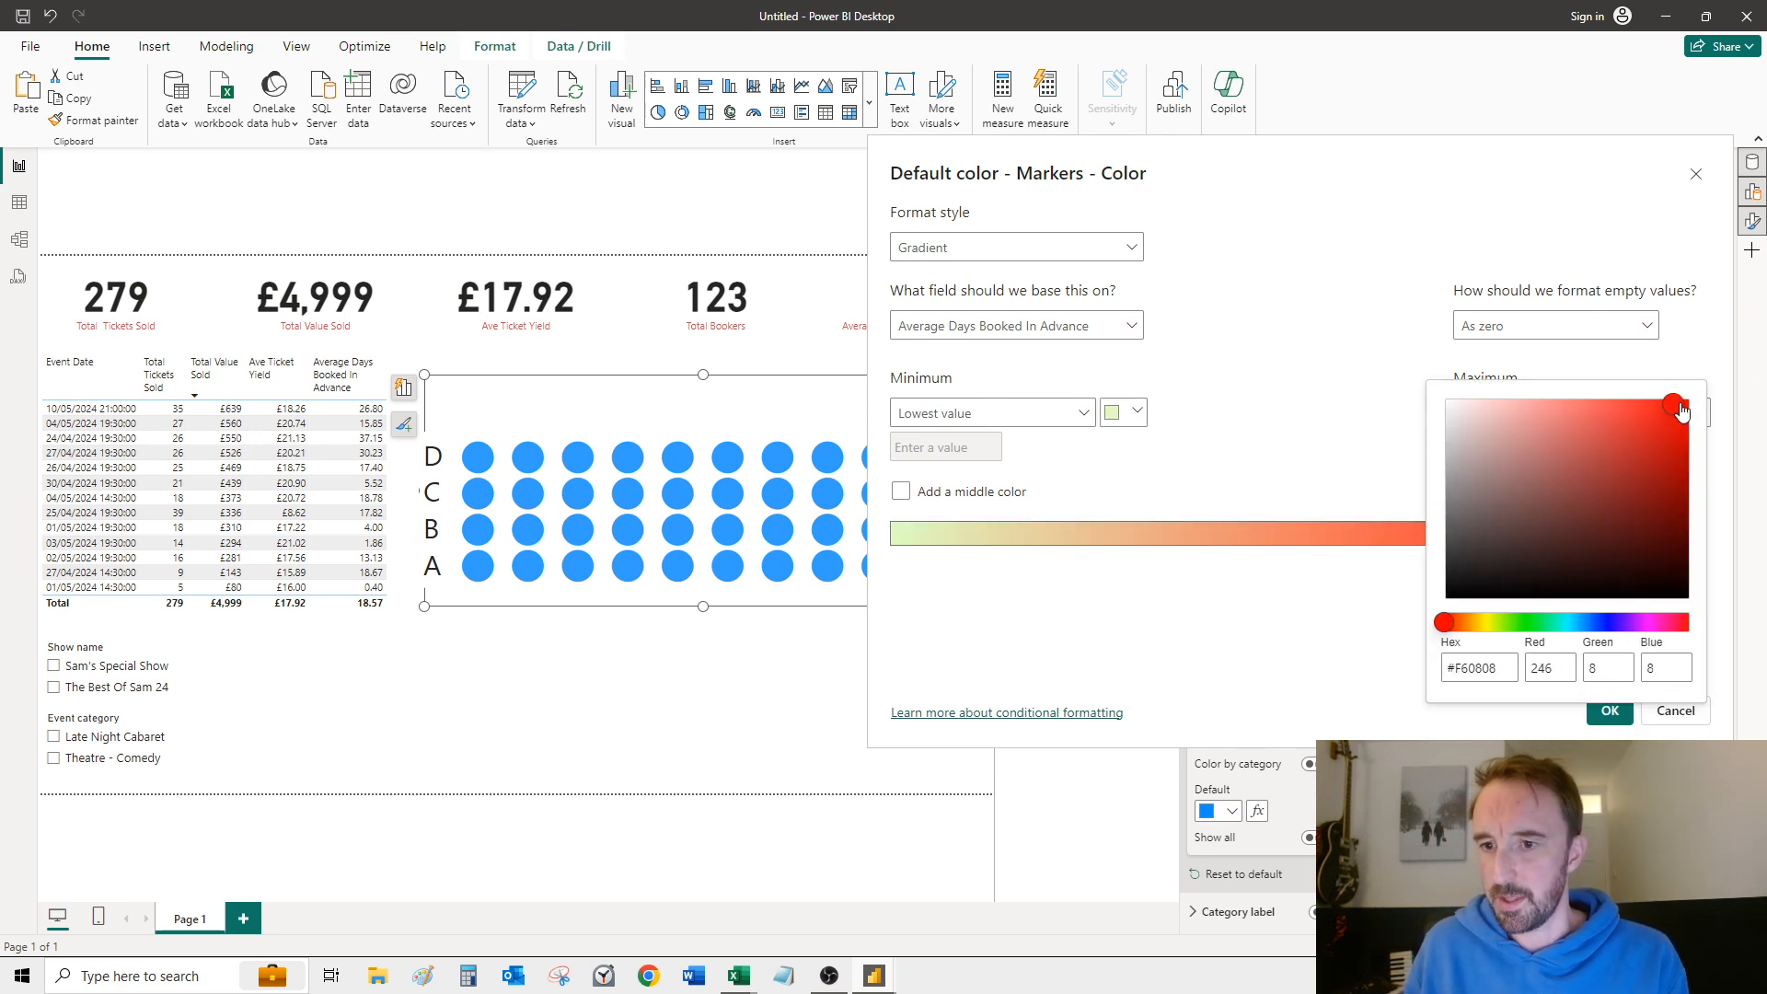
click(1292, 439)
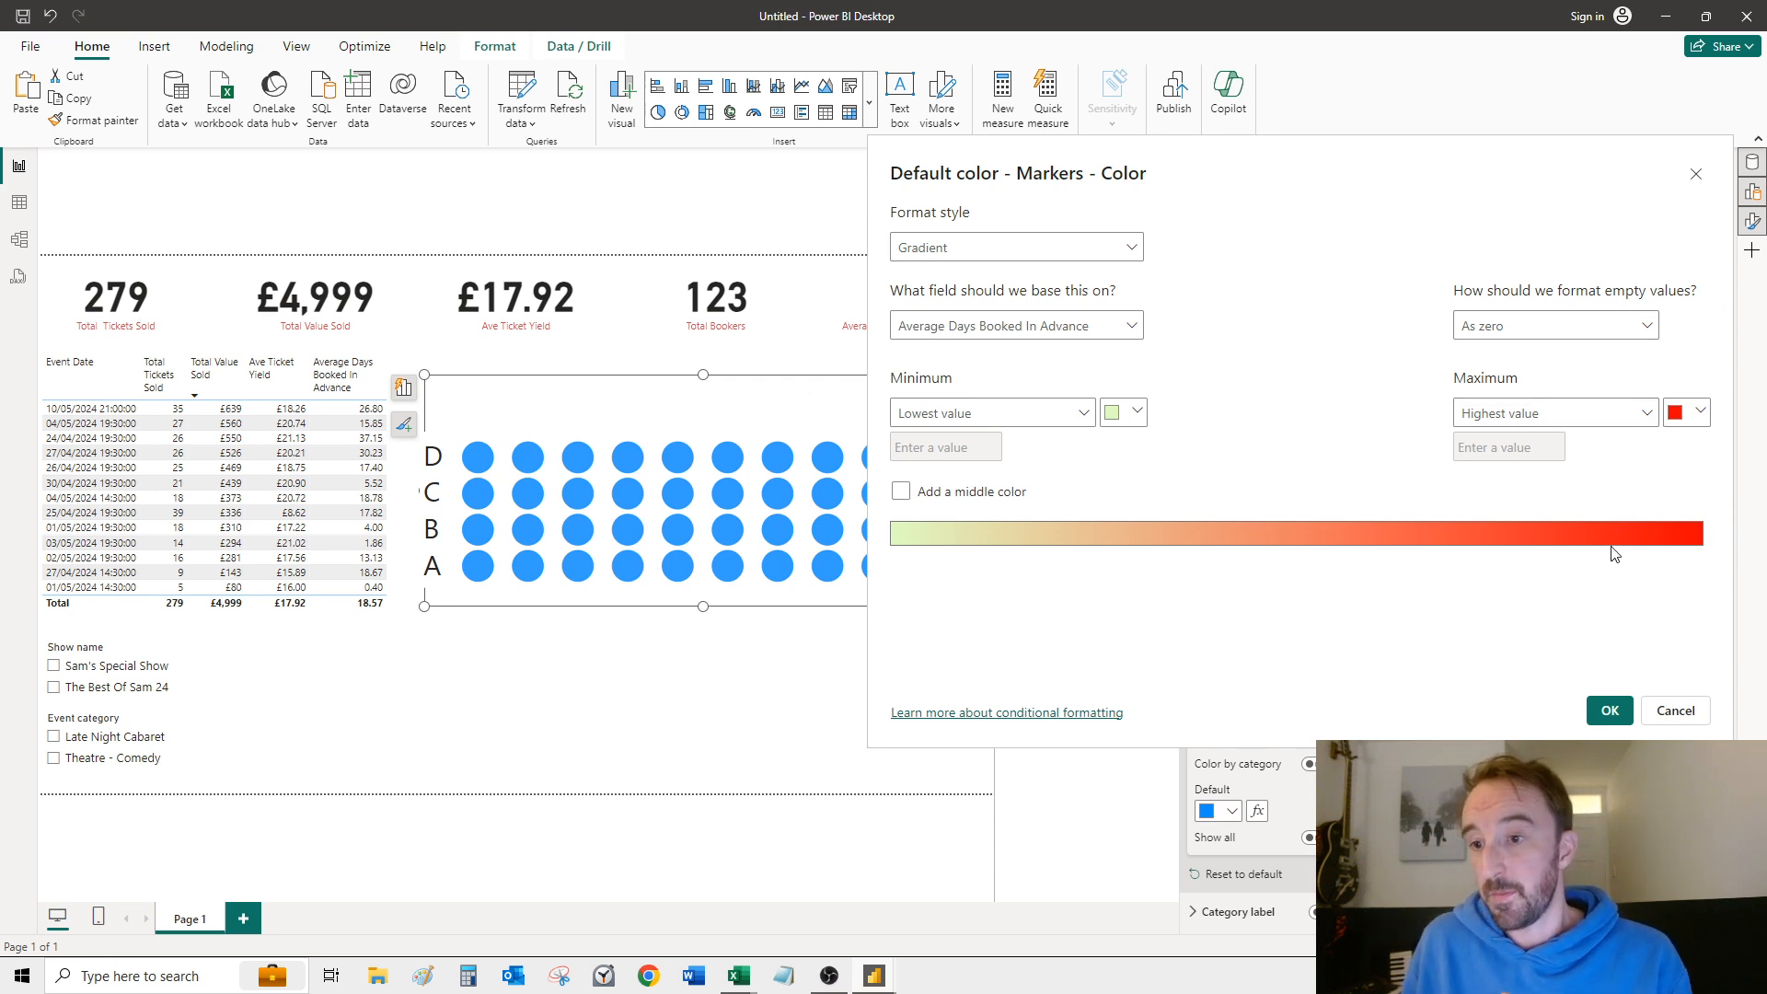
click(1610, 711)
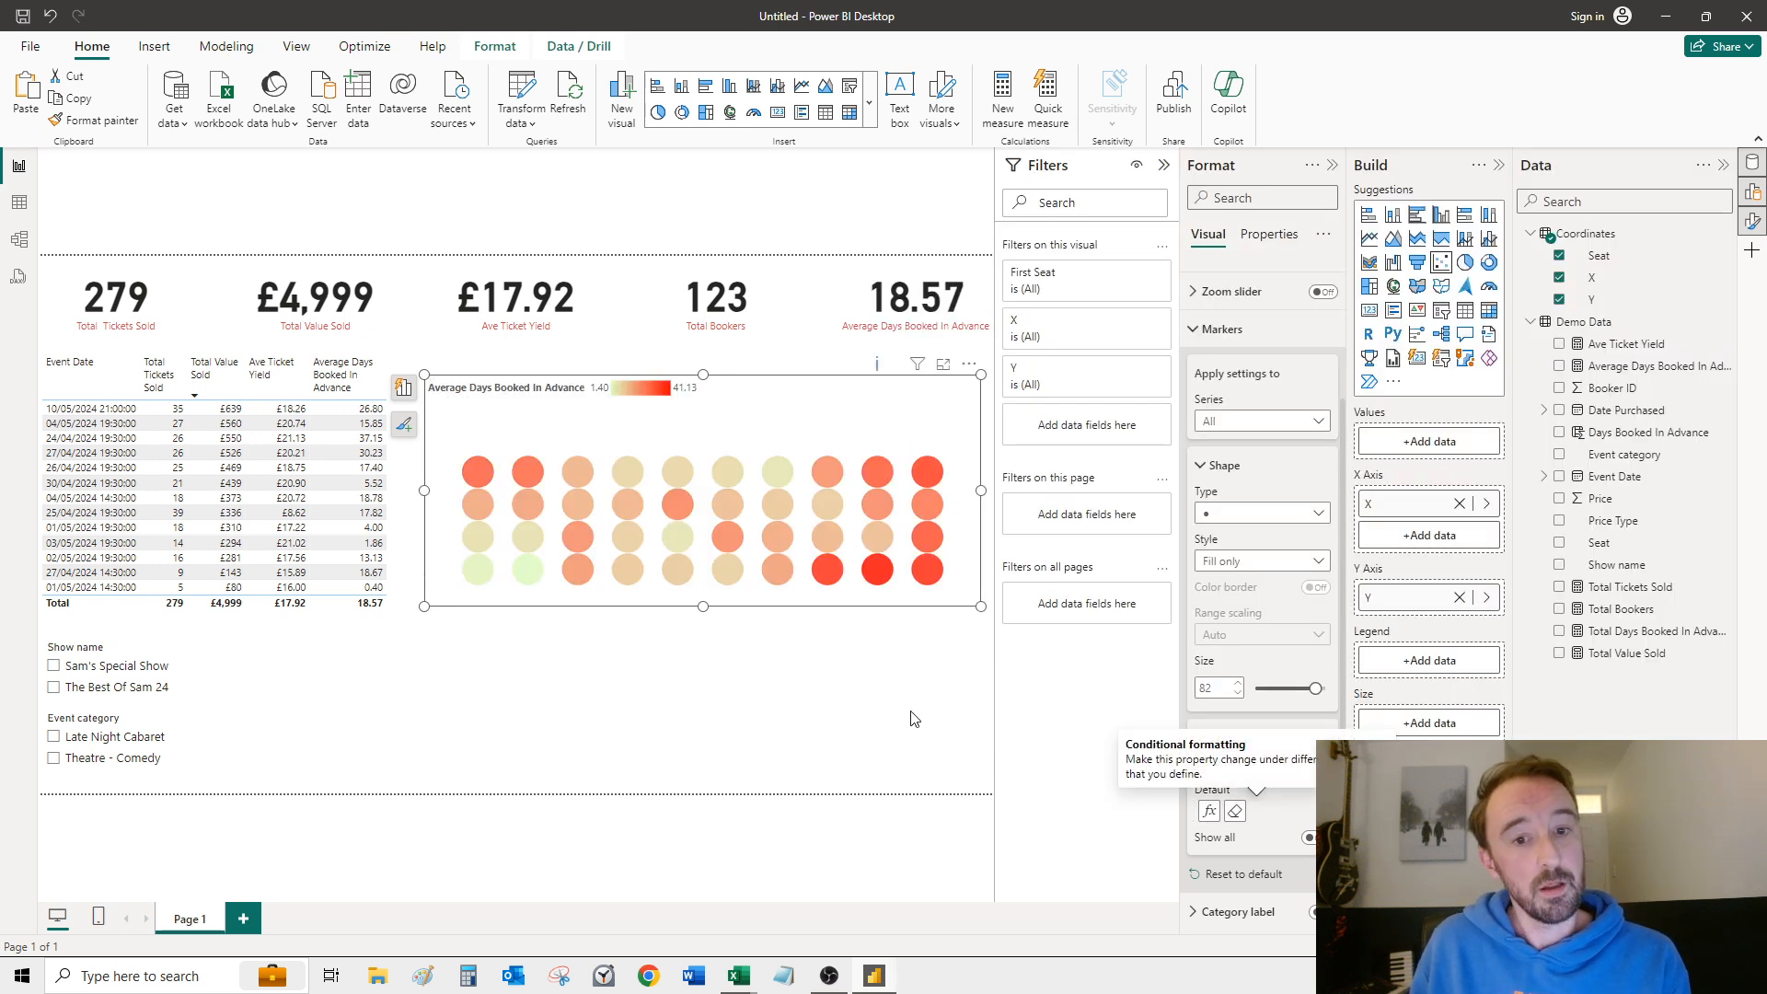
Step: Turn off the seating chart's legend so the seats line up with the row letters, and deselect the chart
click(873, 743)
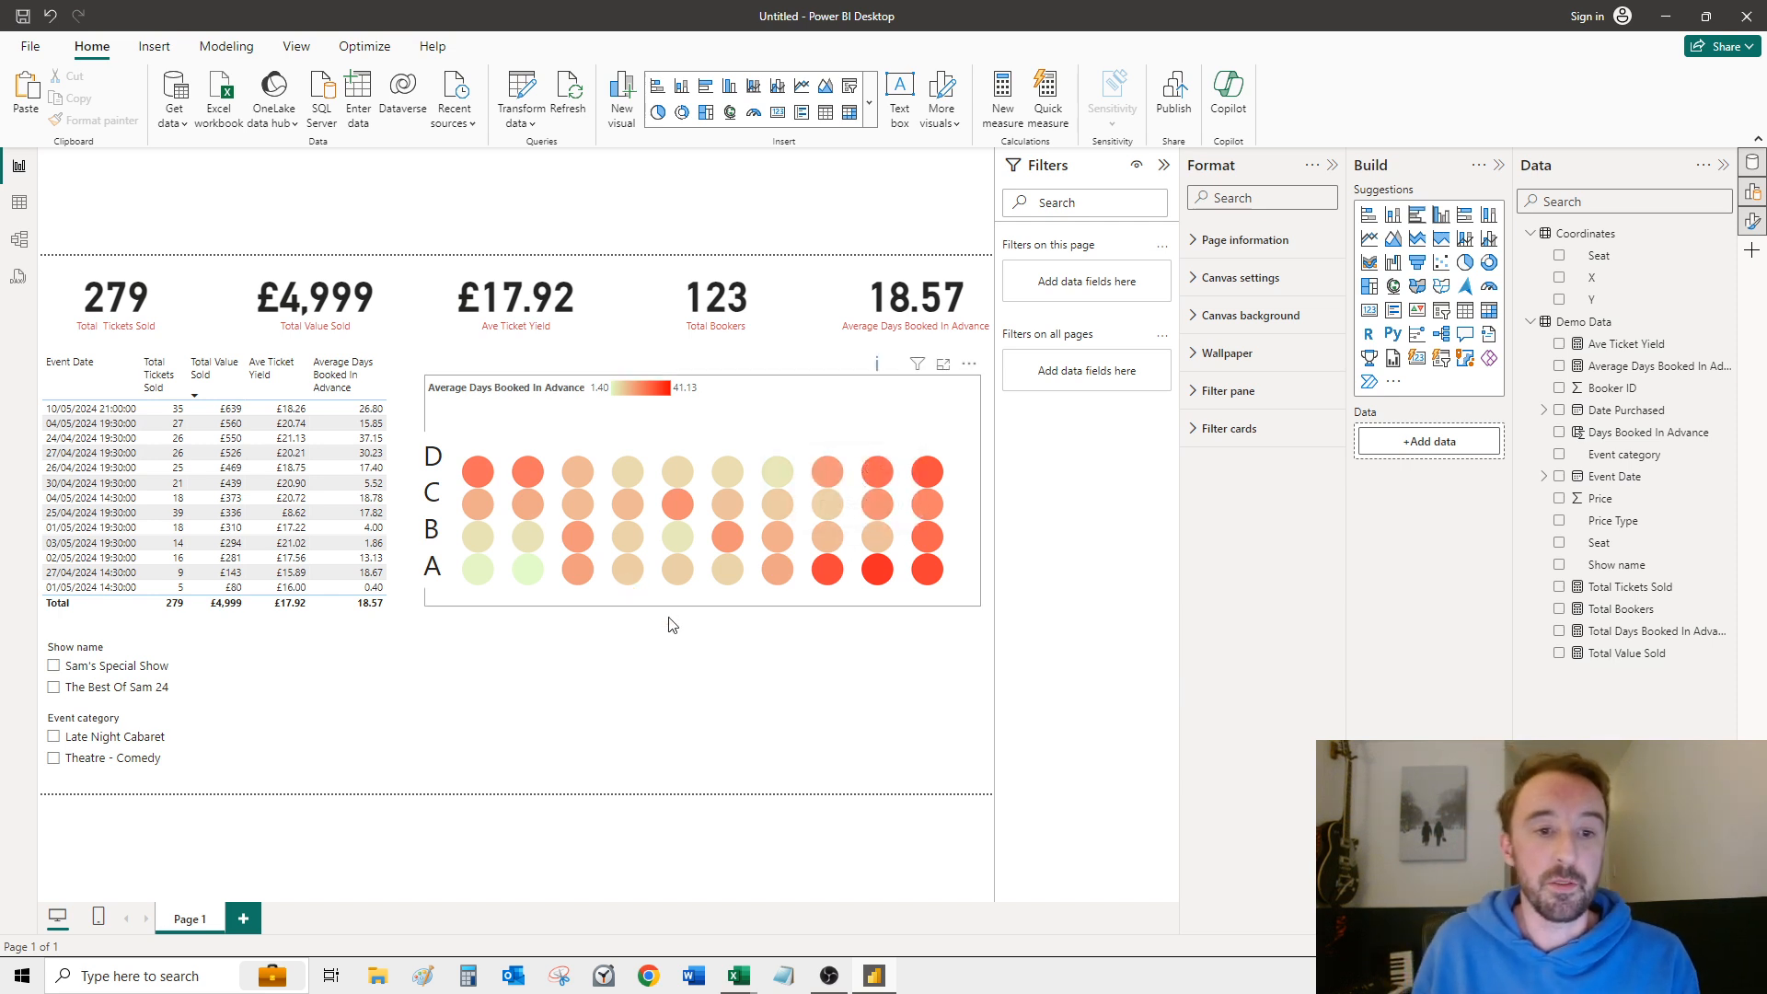
click(480, 402)
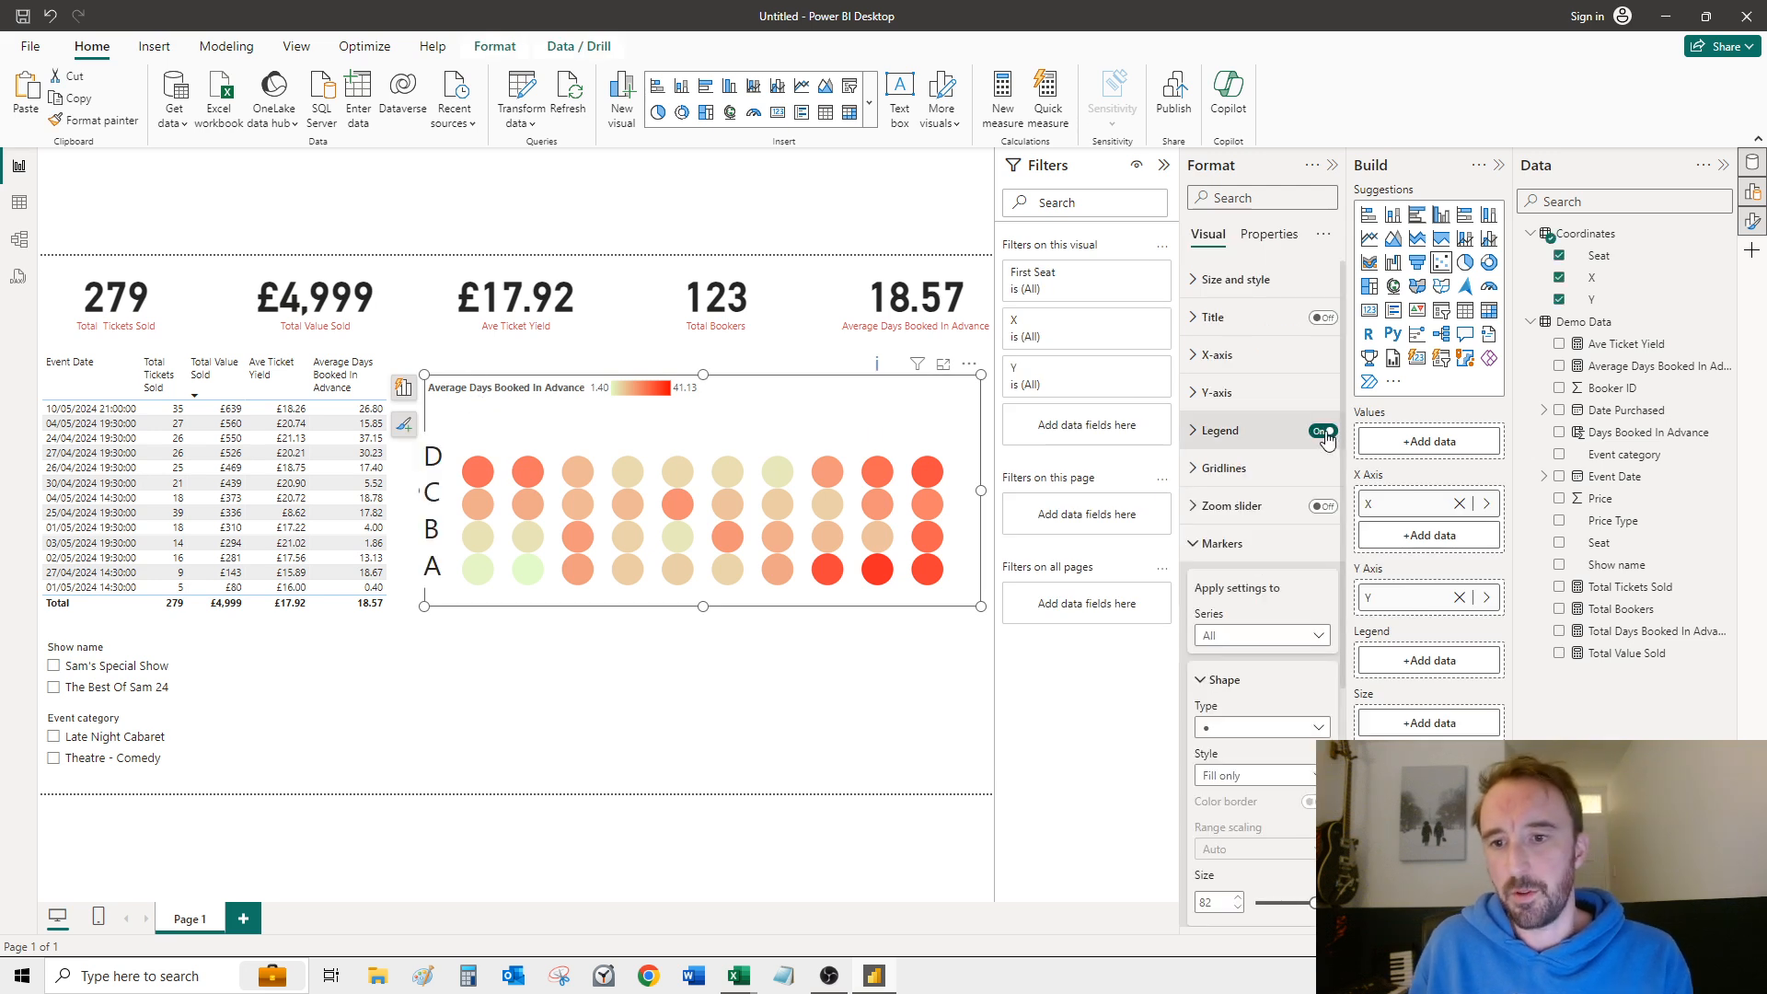
click(1324, 432)
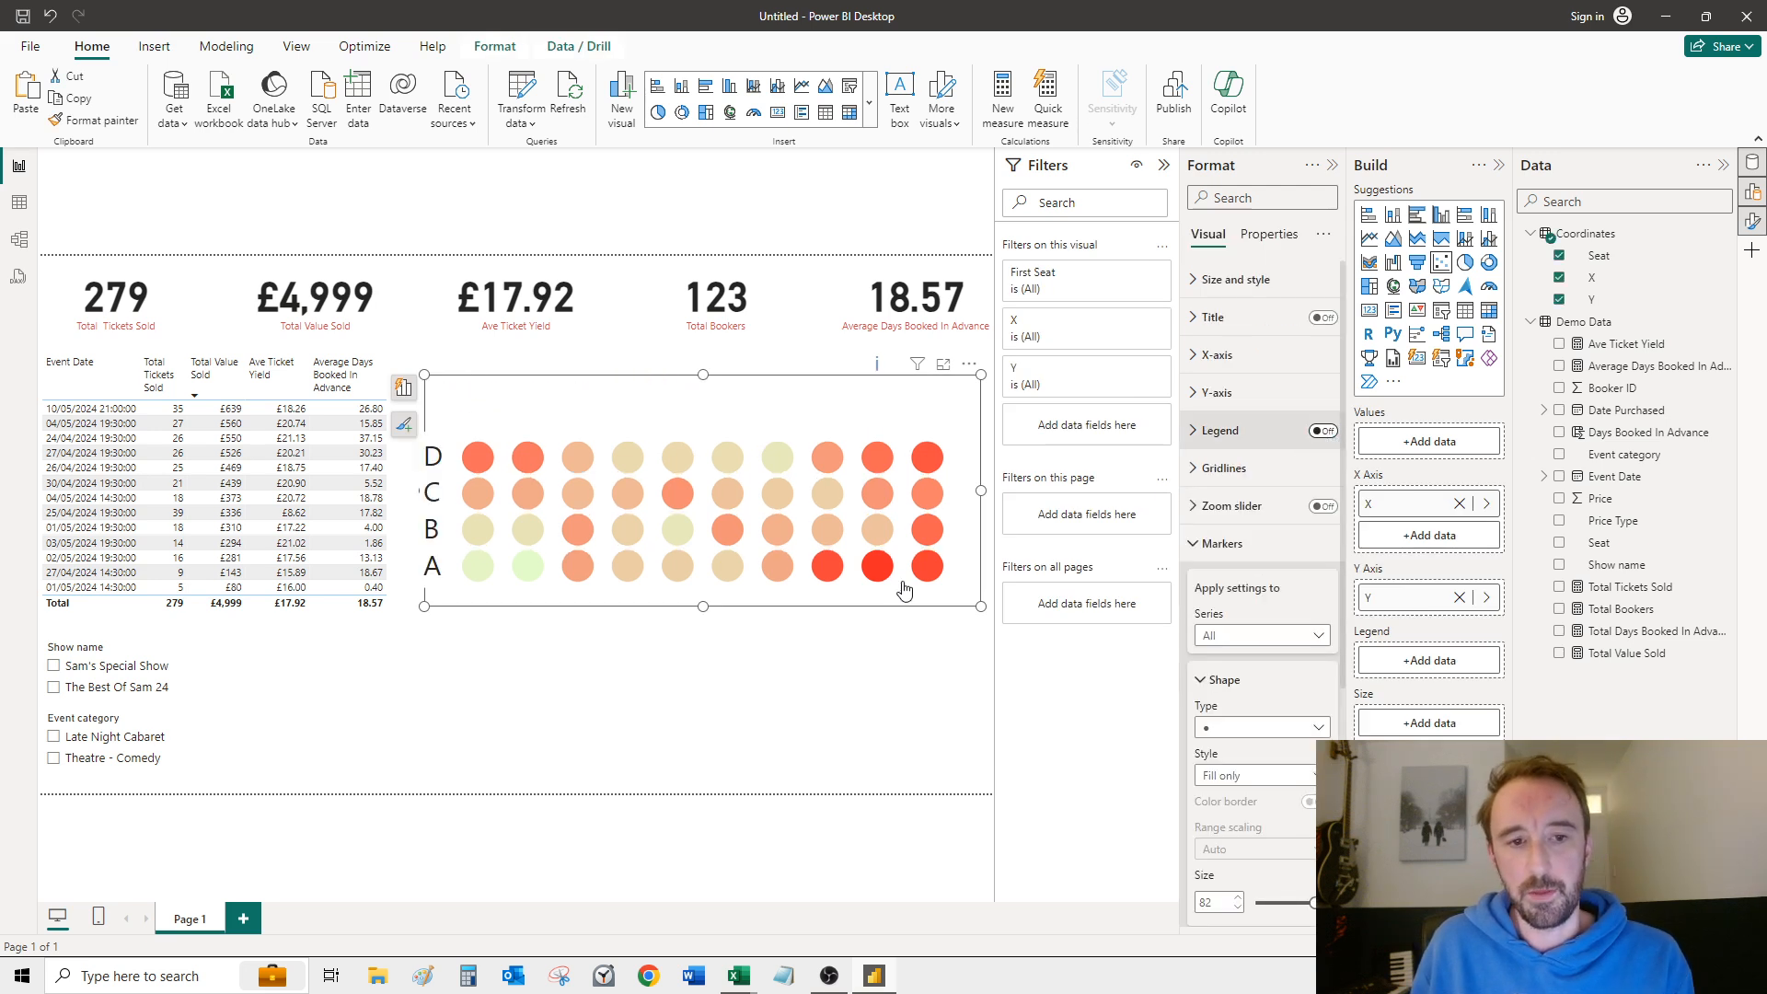
click(690, 705)
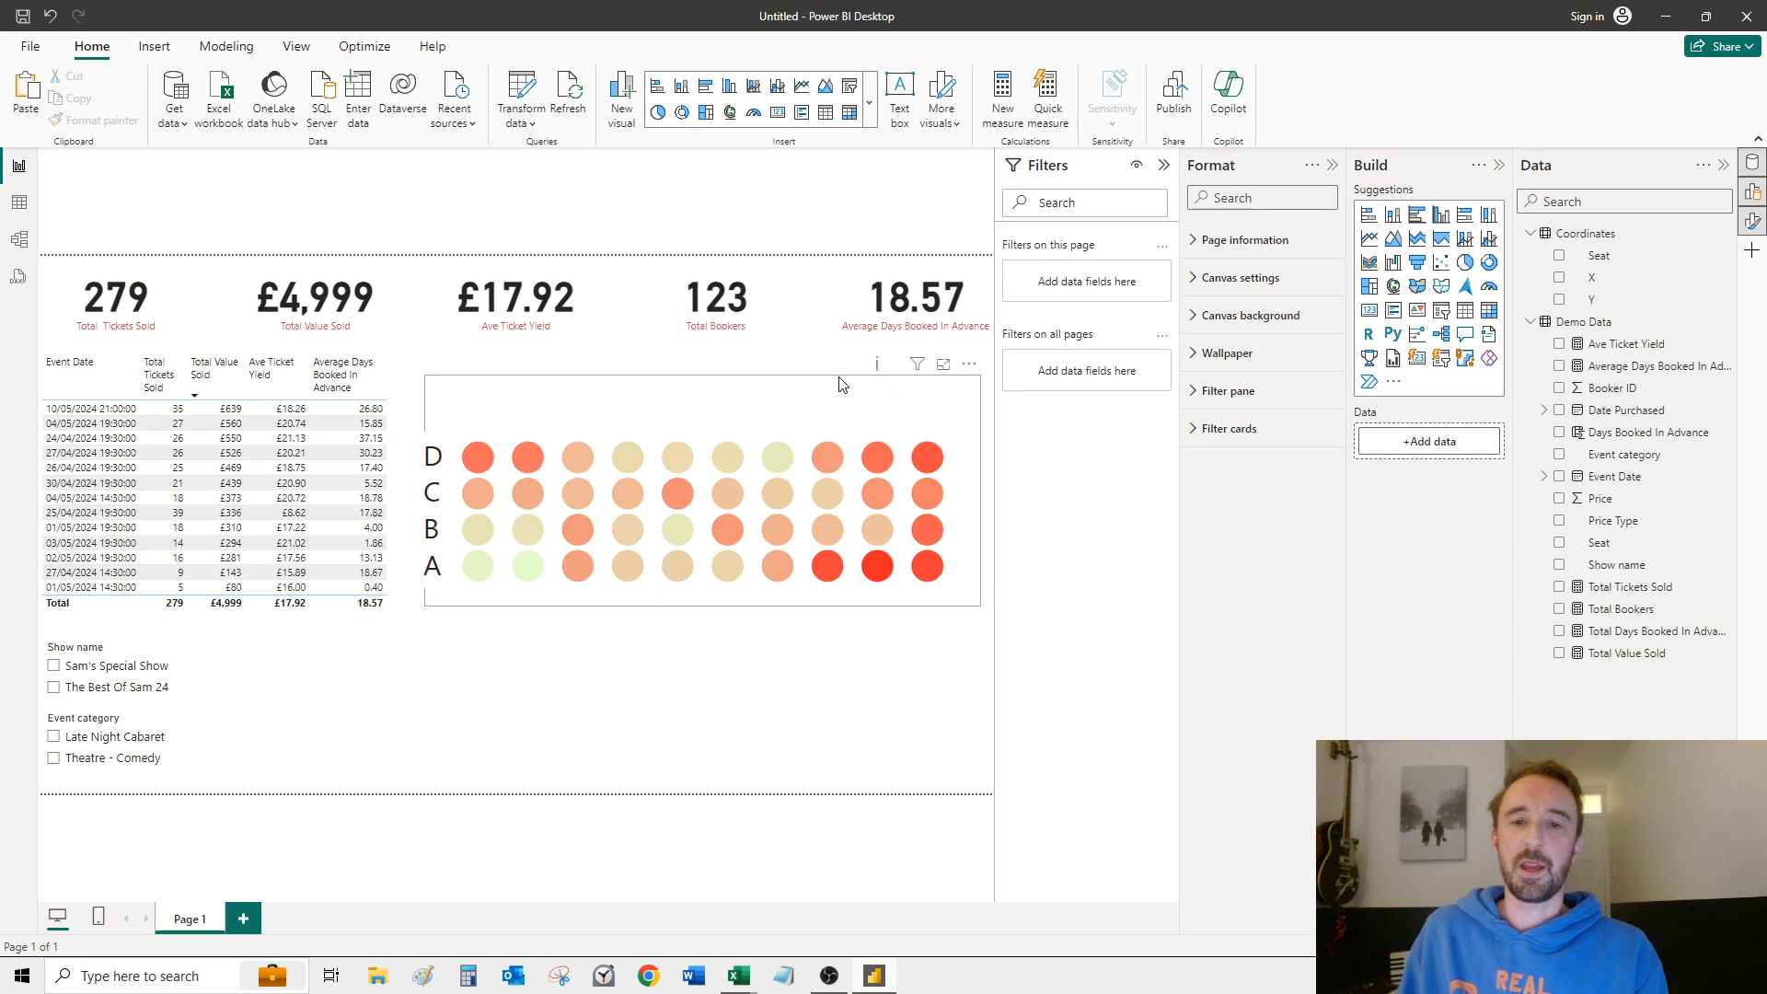
Step: Add Average Days Booked In Advance to the seating chart's tooltips and check it on the seats
mouse_move(935, 577)
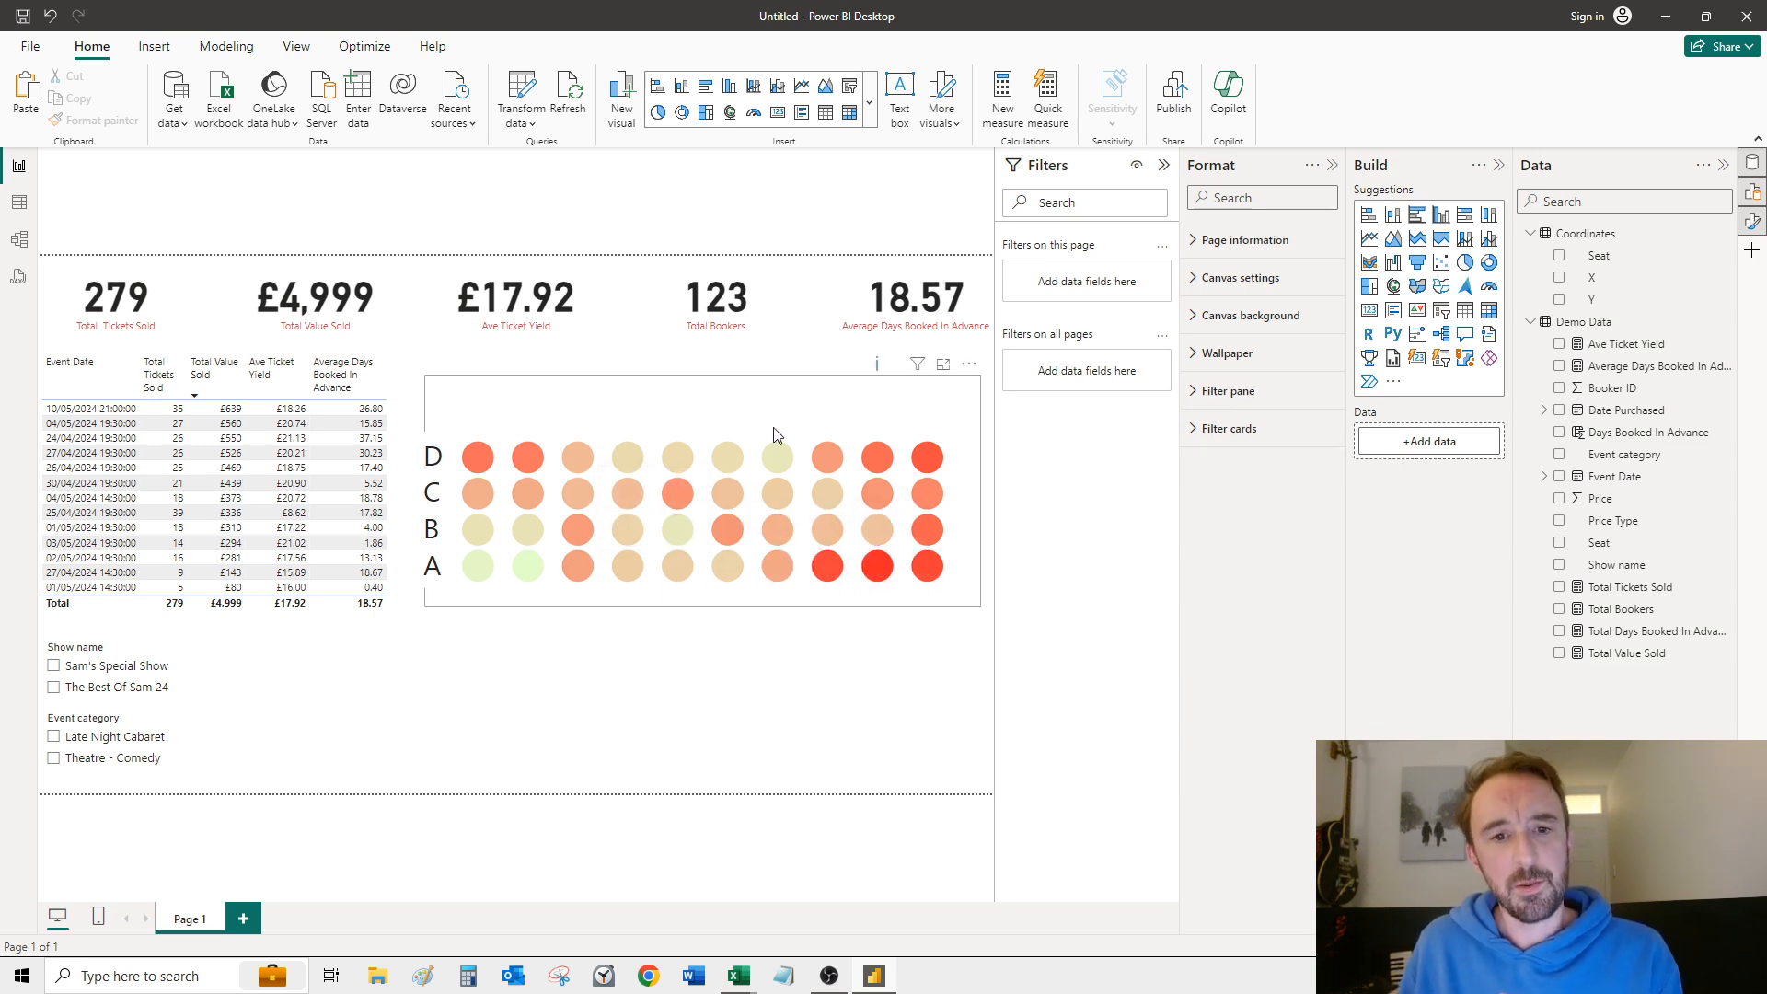
click(854, 450)
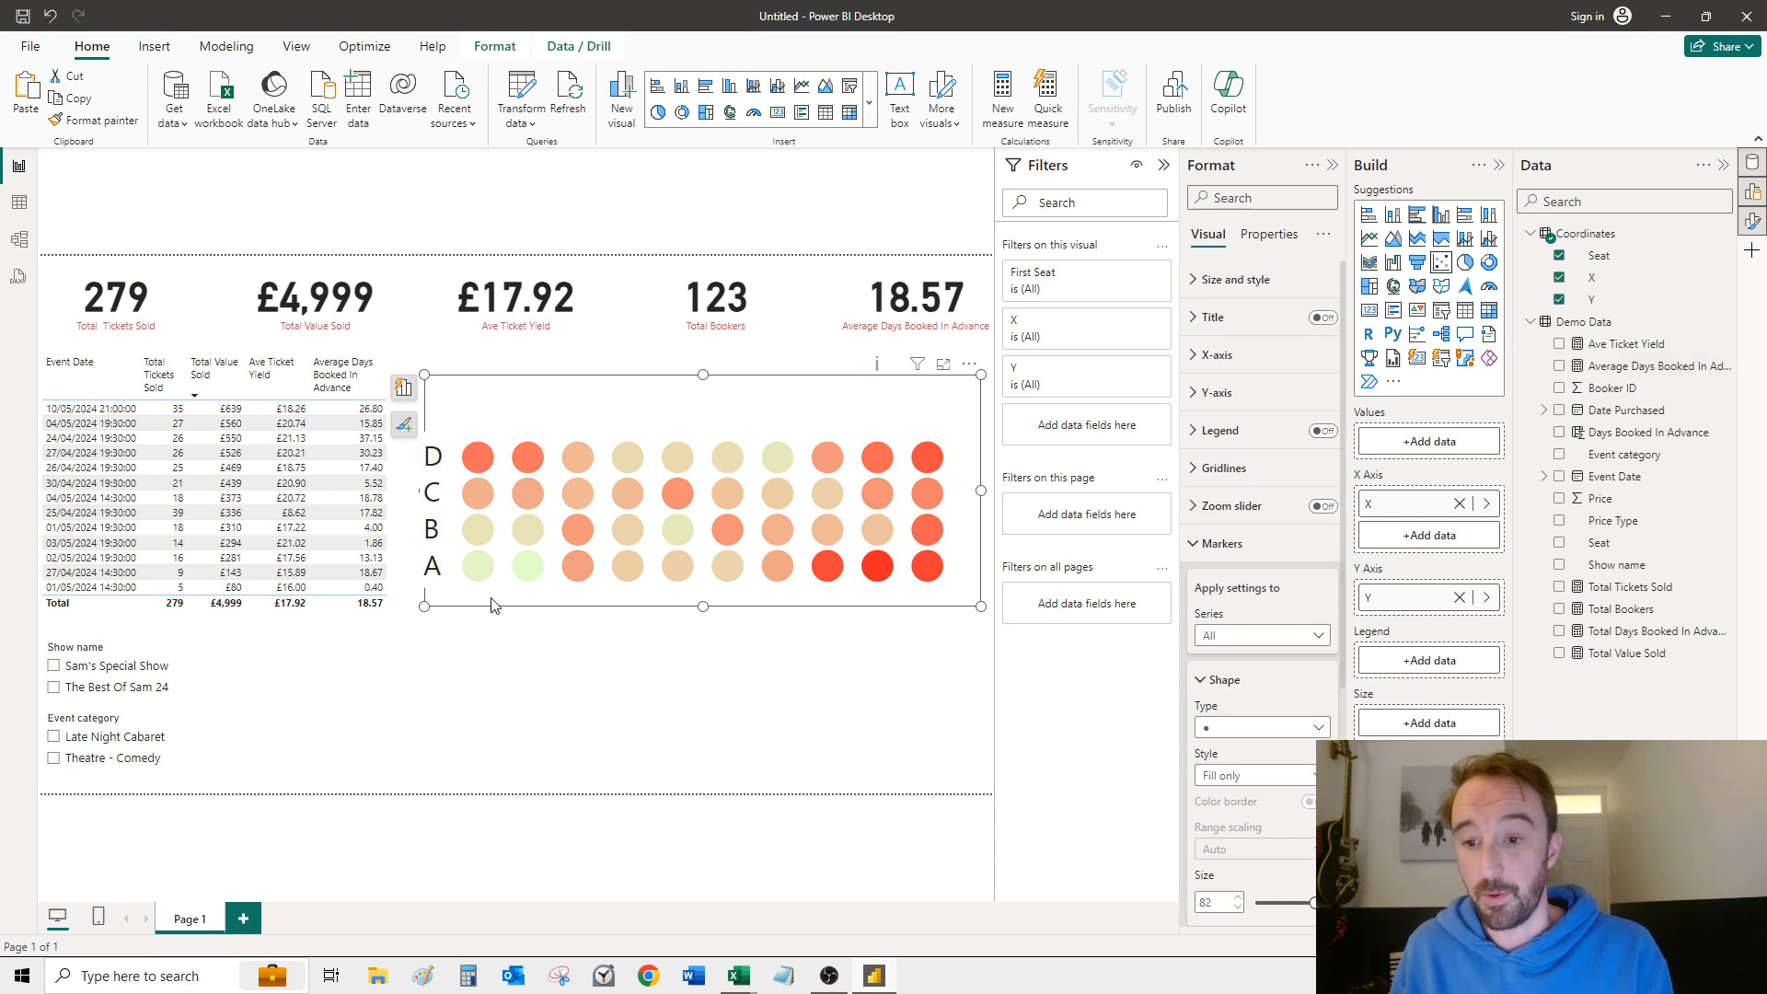
drag(1678, 370, 1429, 736)
mouse_move(781, 488)
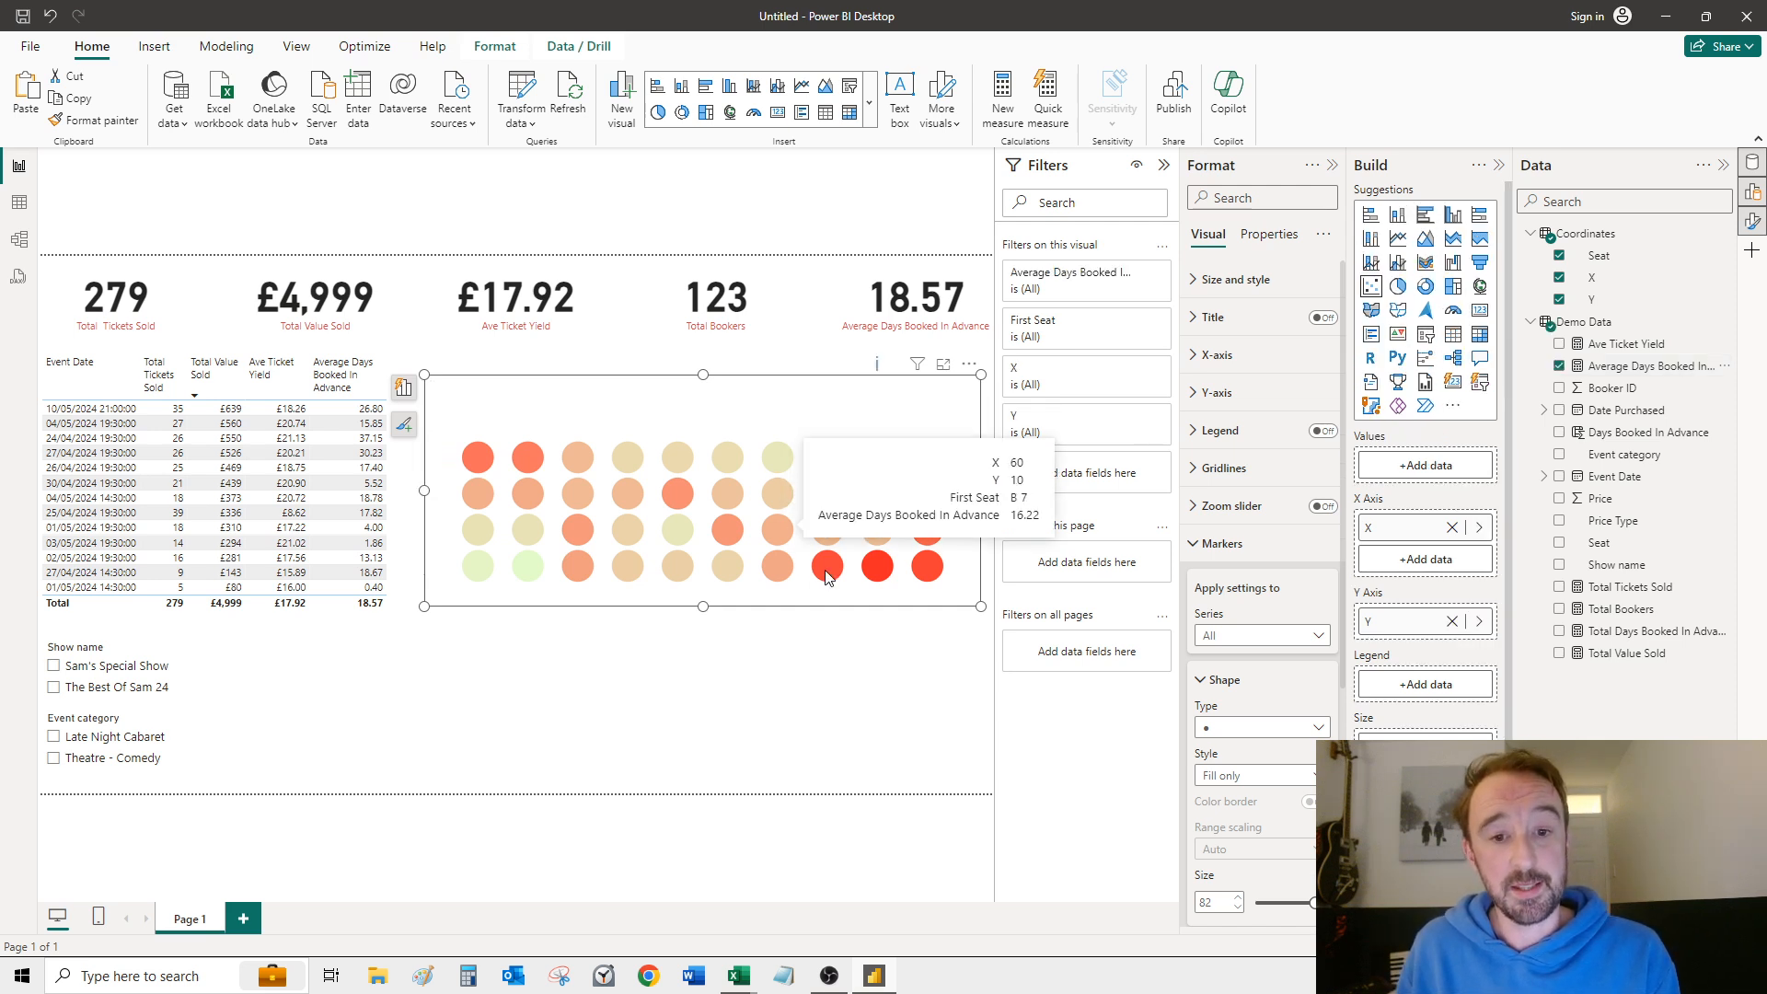
mouse_move(826, 573)
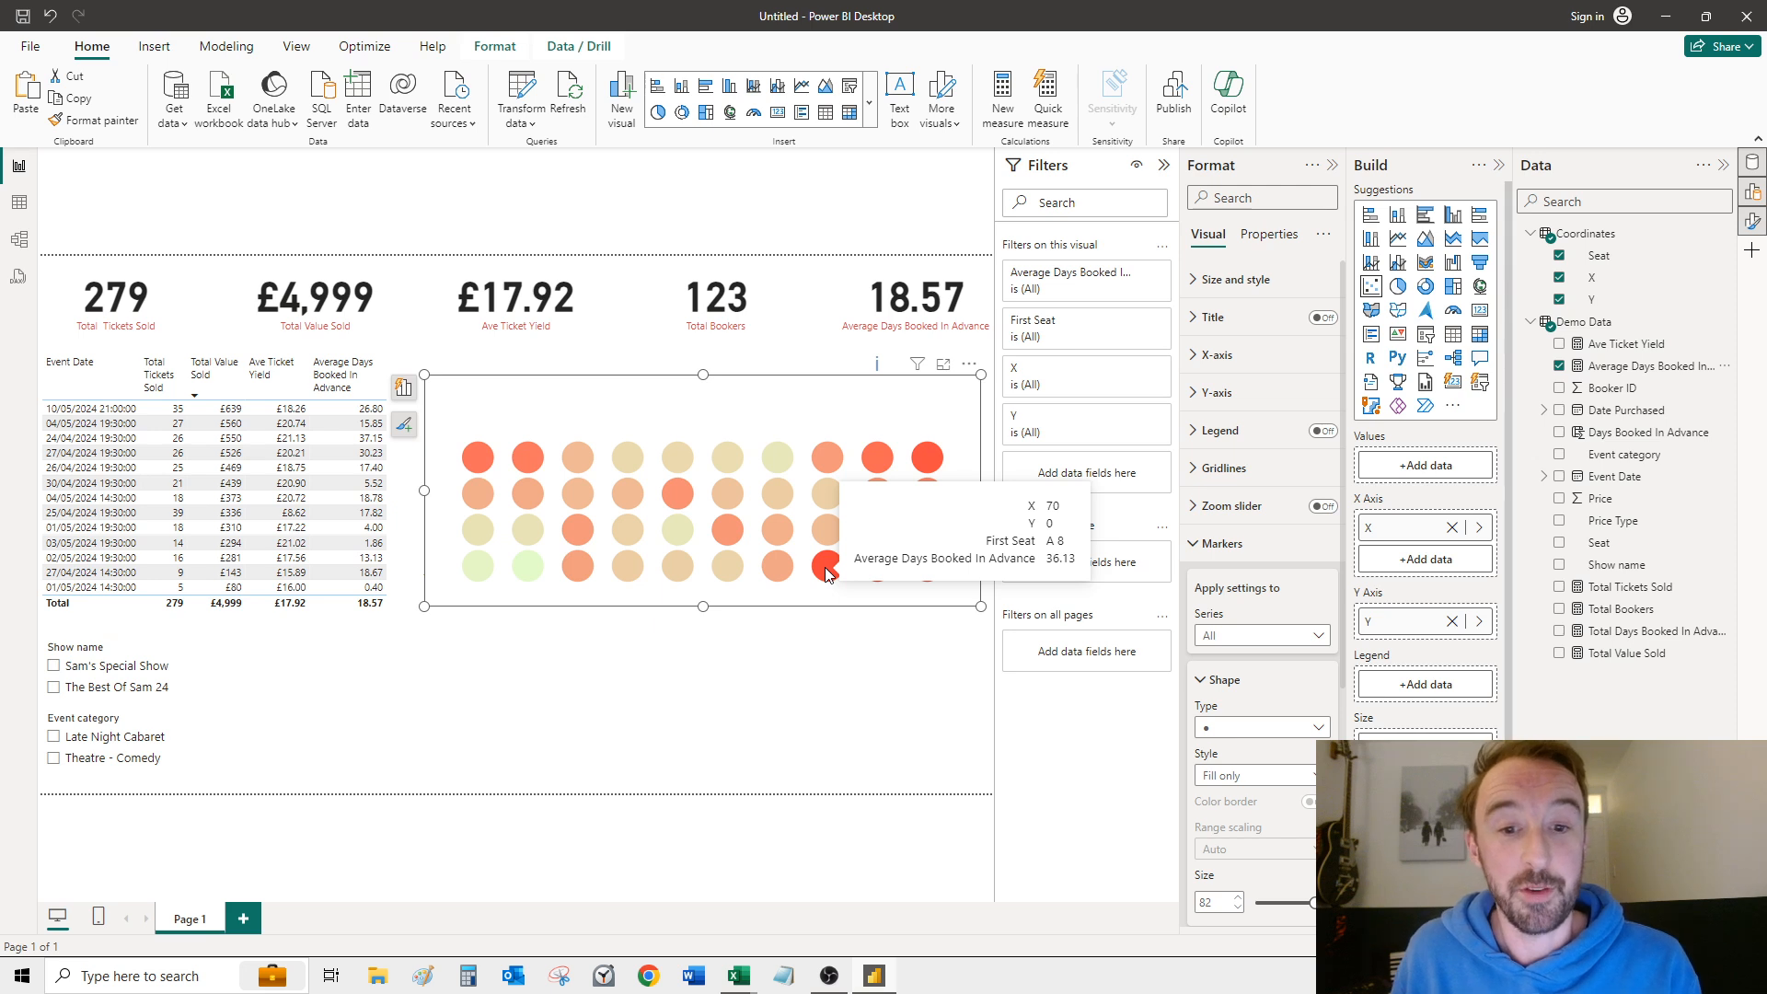
click(676, 811)
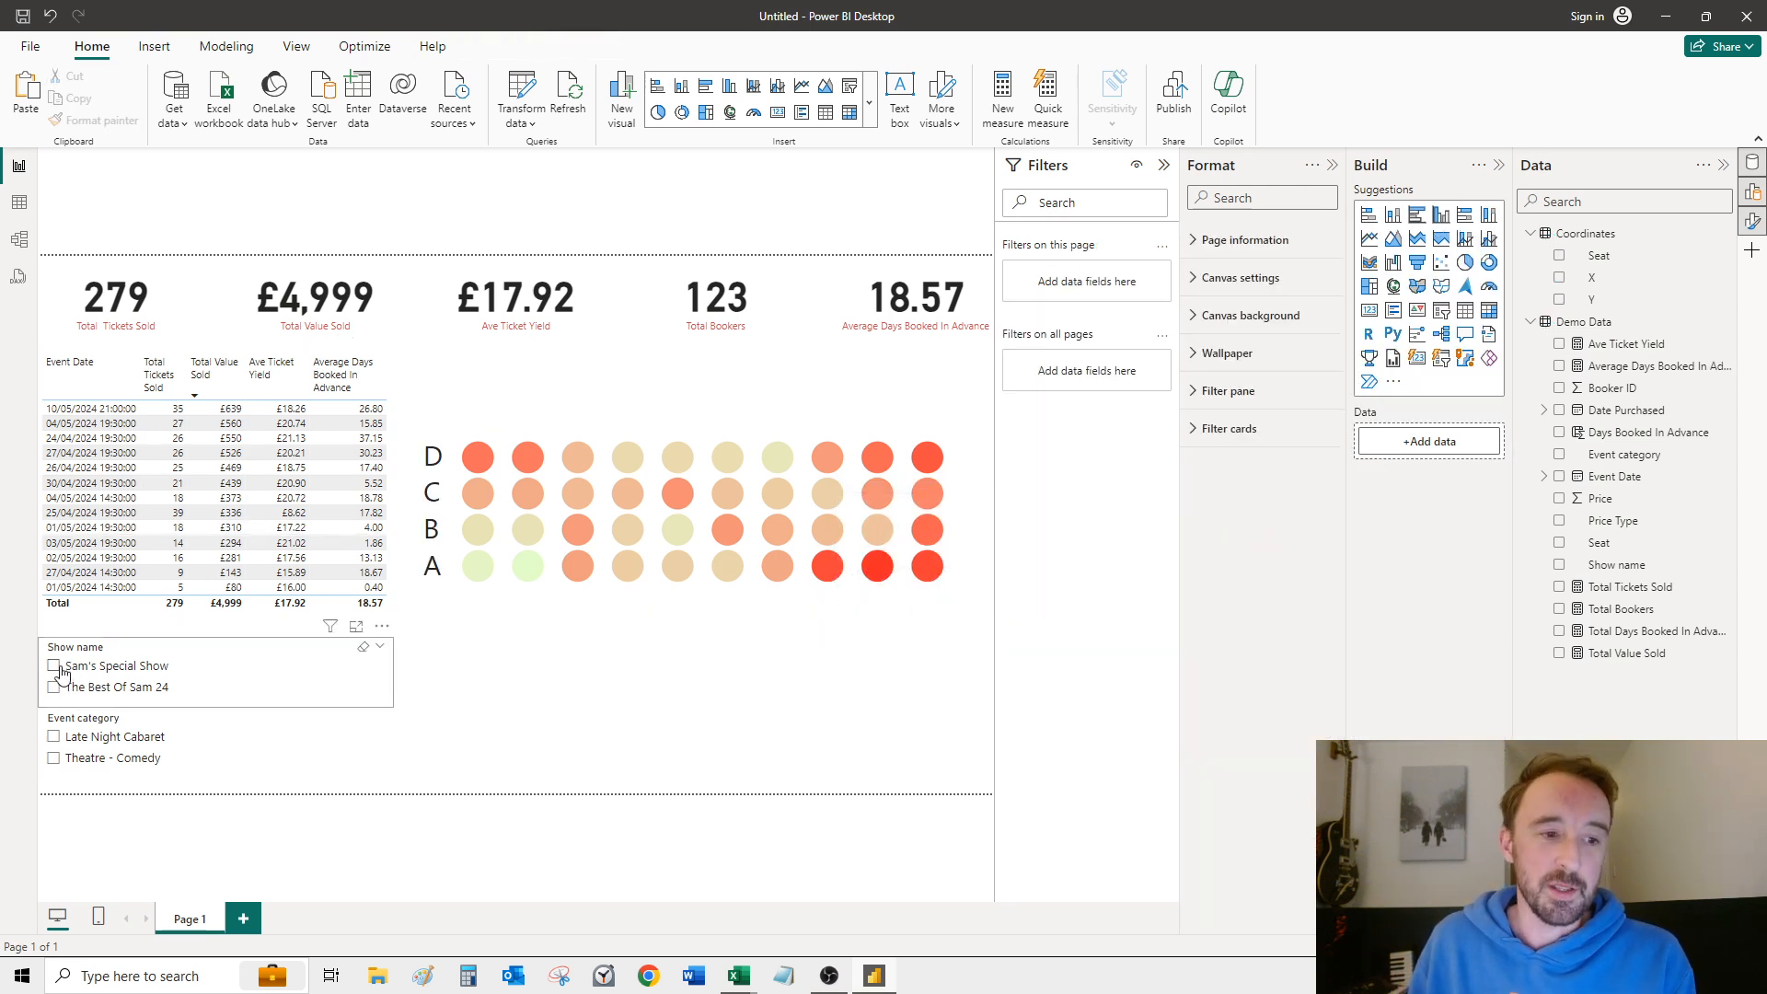
Step: Filter the report to Sam's Special Show and the 25/04/2024 19:30:00 event in the event table
click(54, 668)
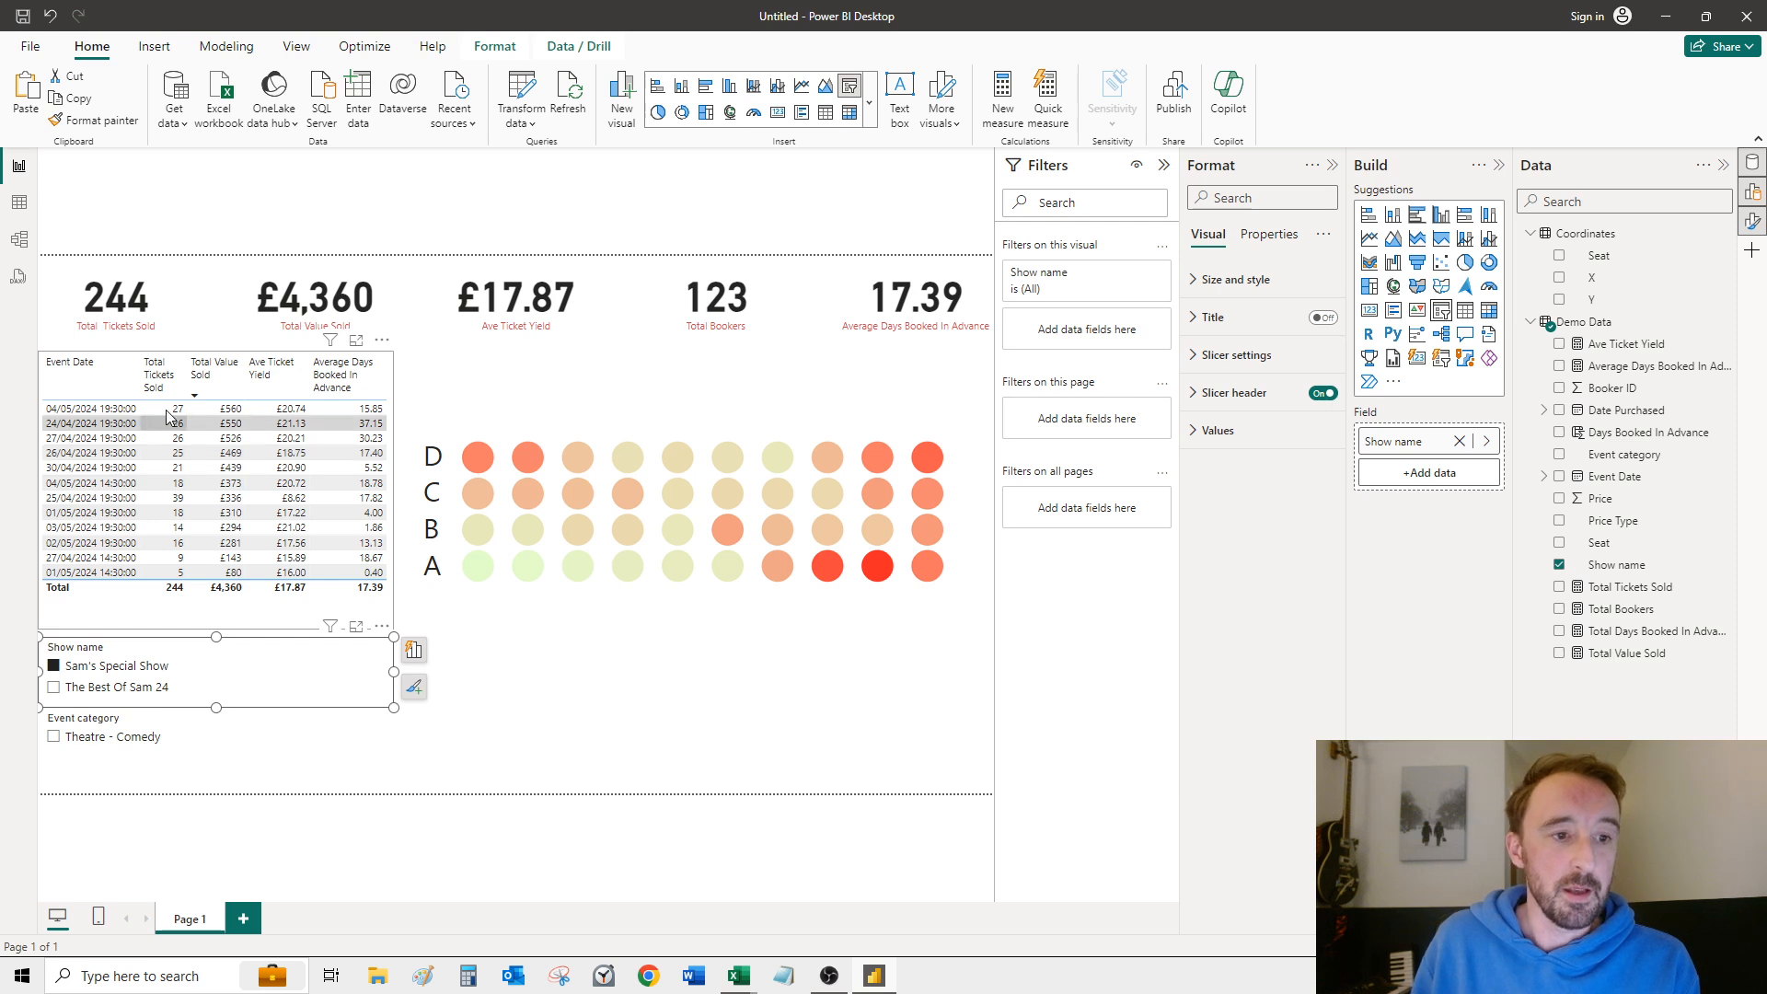
click(111, 505)
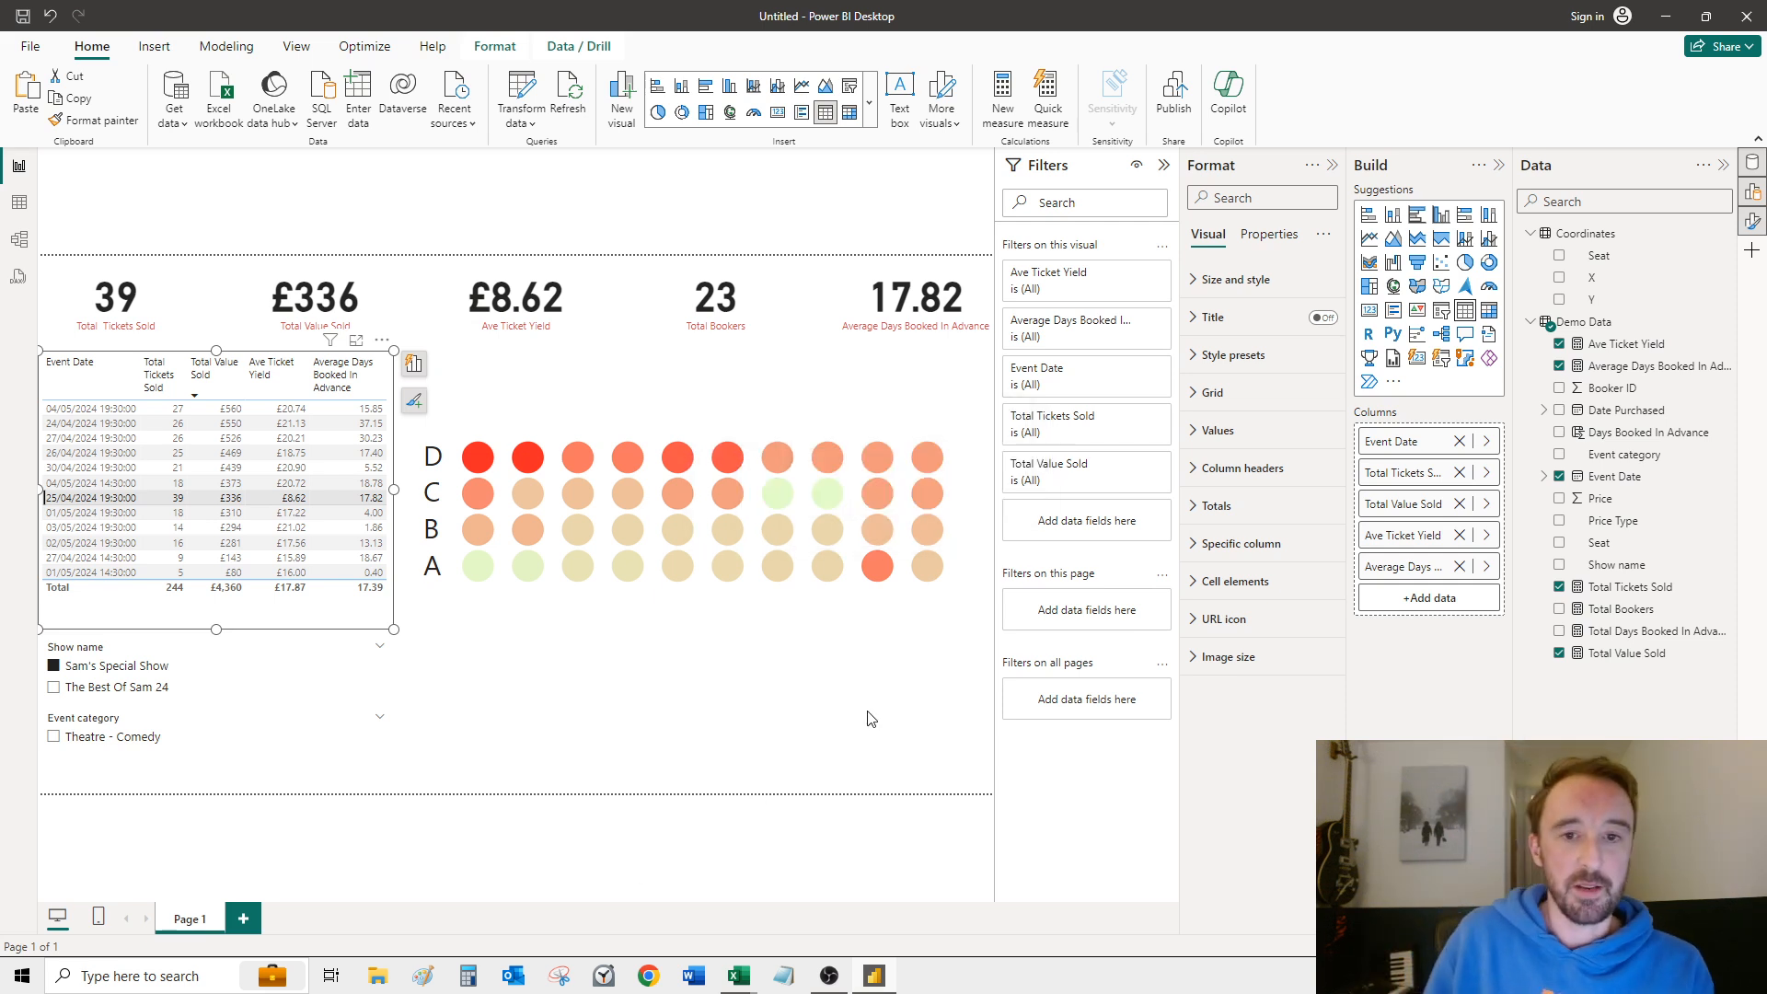
click(917, 734)
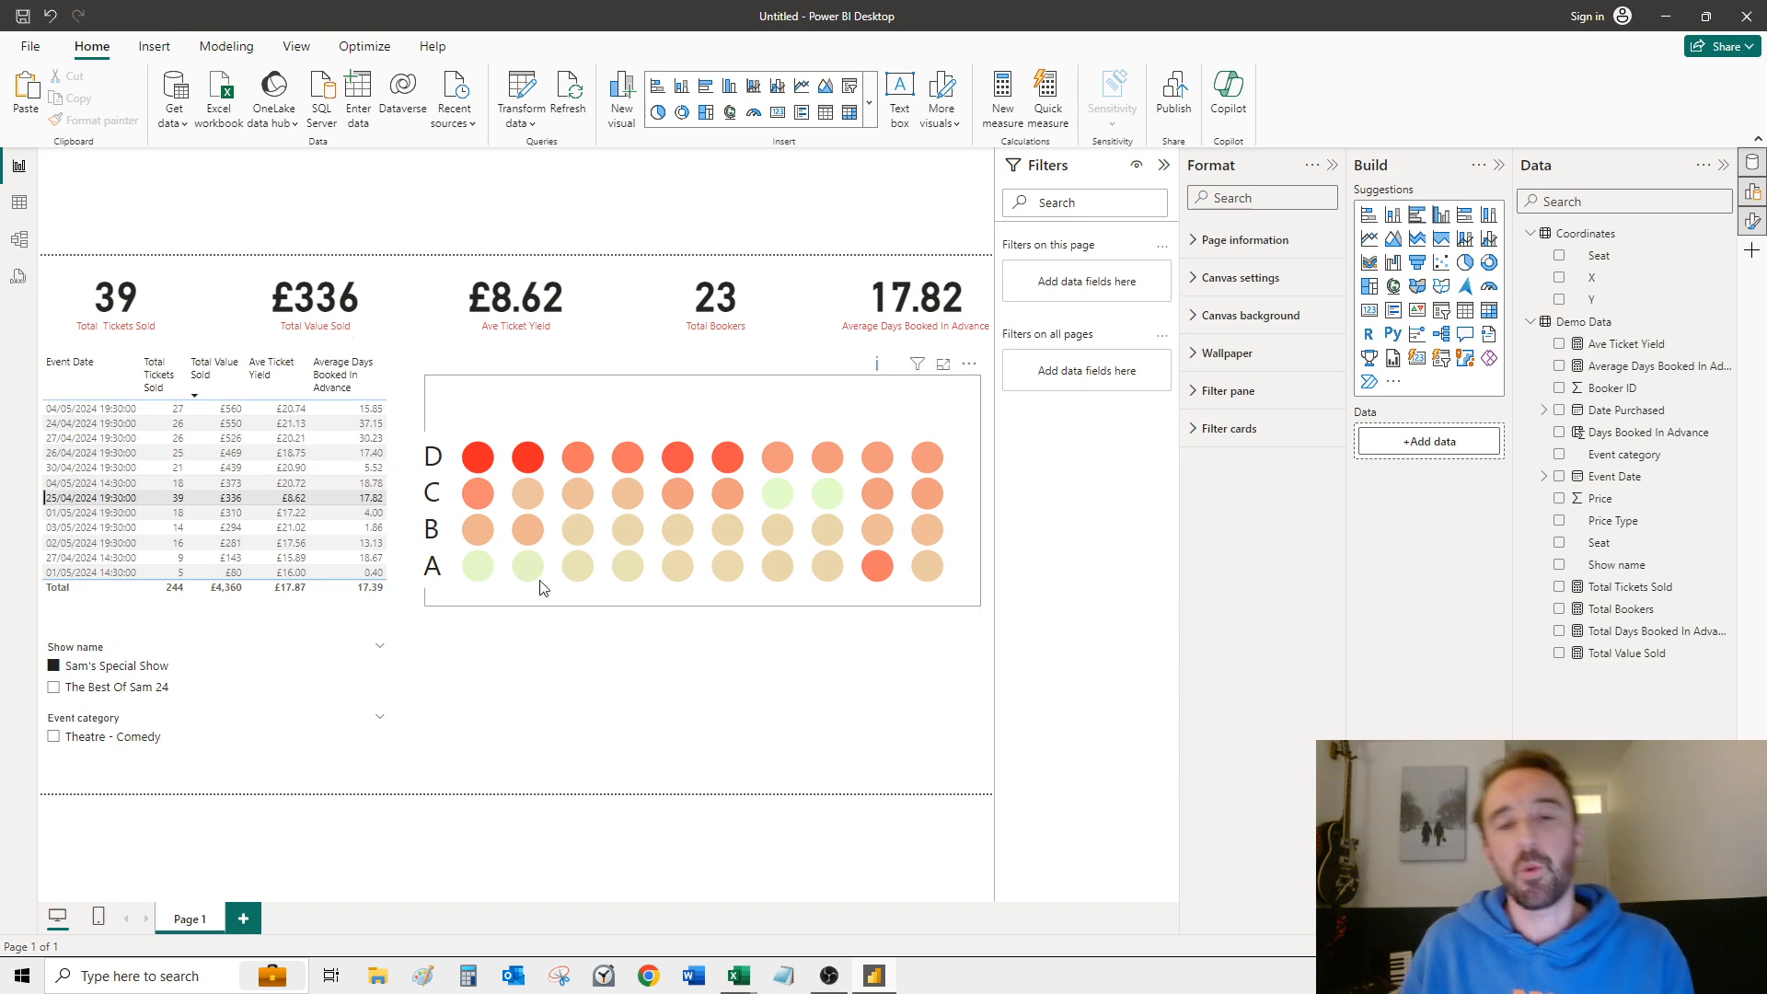